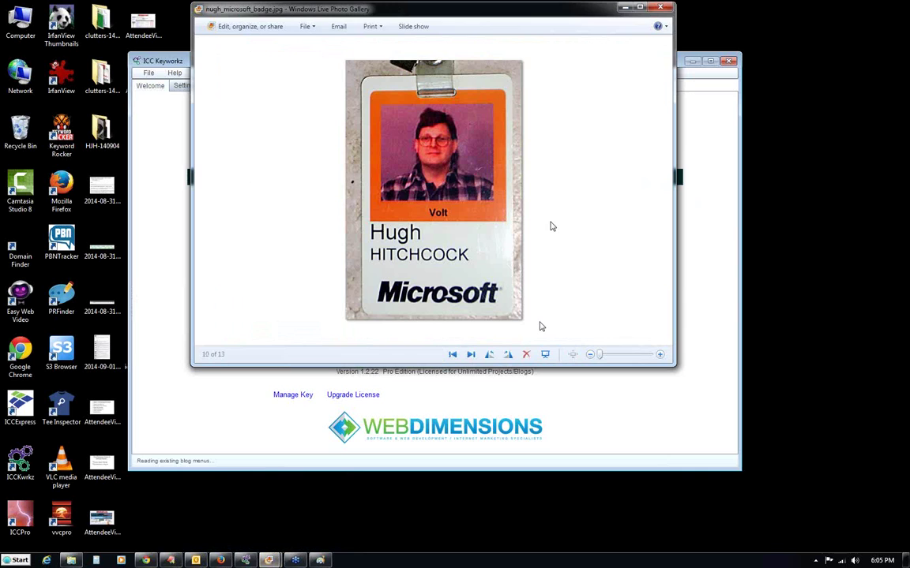
# Minimize the photo viewer, shift the ICC Keyworkz window, and go to its Settings page.
pyautogui.click(623, 8)
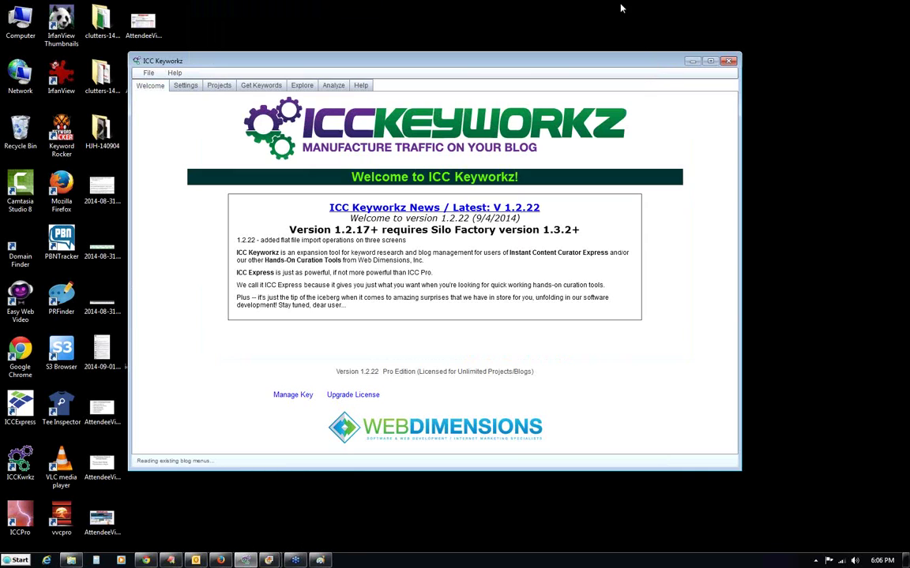
pyautogui.moveTo(354, 67); pyautogui.dragTo(350, 62)
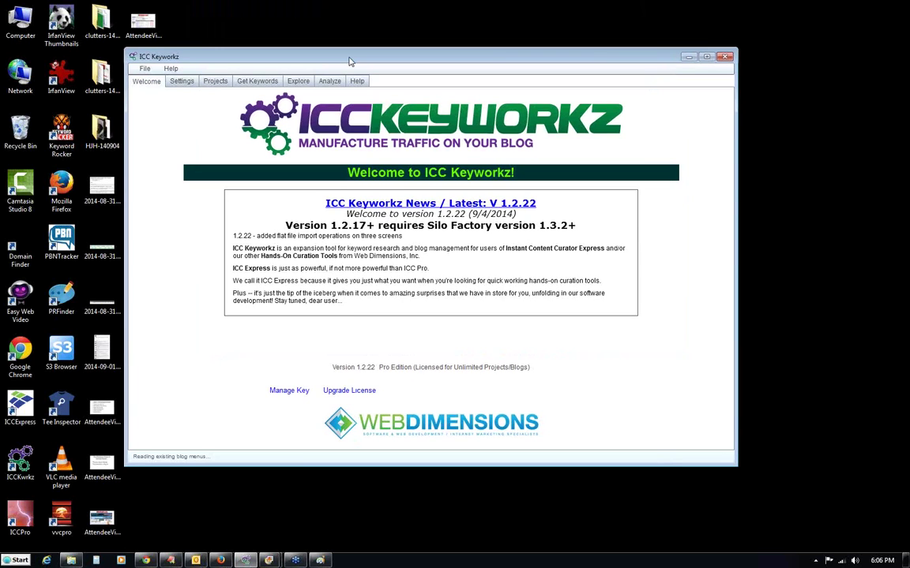
pyautogui.click(182, 82)
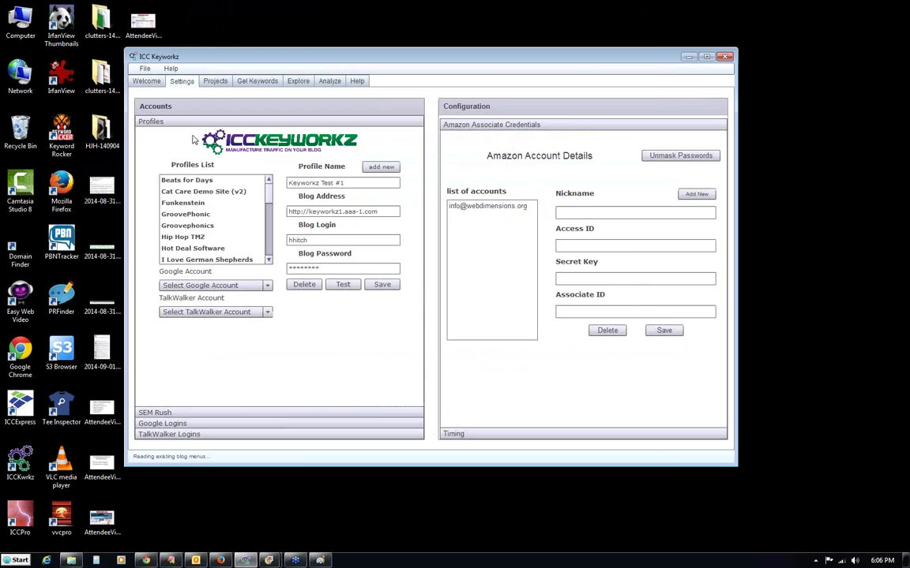
pyautogui.click(171, 561)
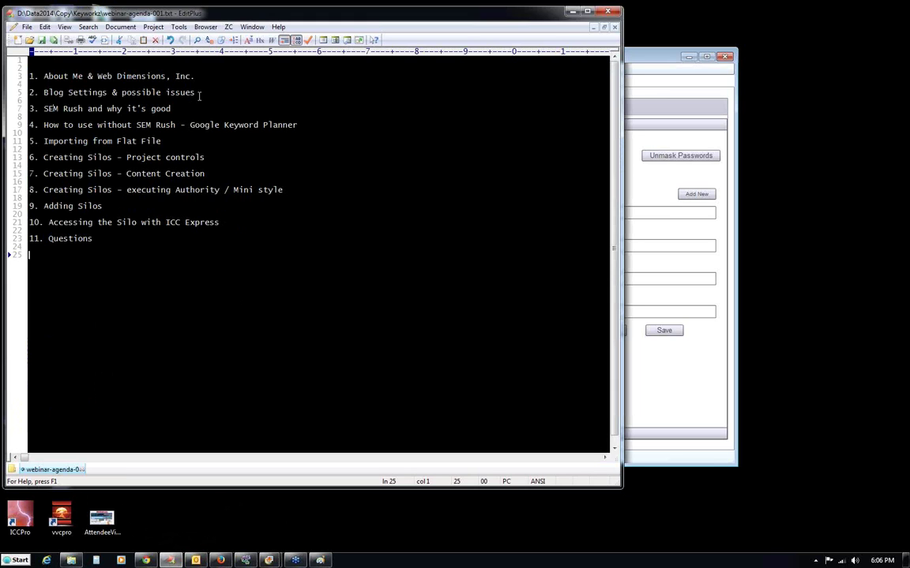
pyautogui.press('super+Down')
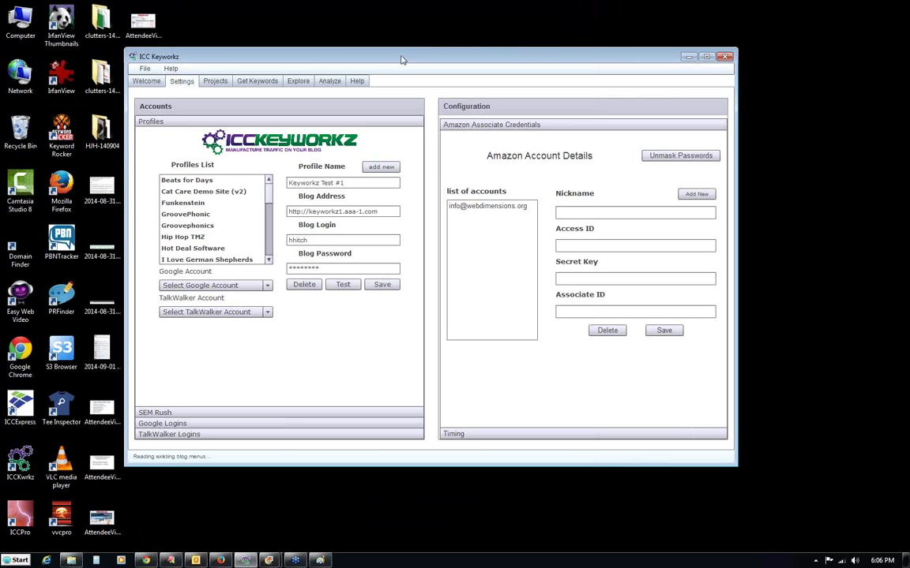
pyautogui.moveTo(392, 58); pyautogui.dragTo(394, 60)
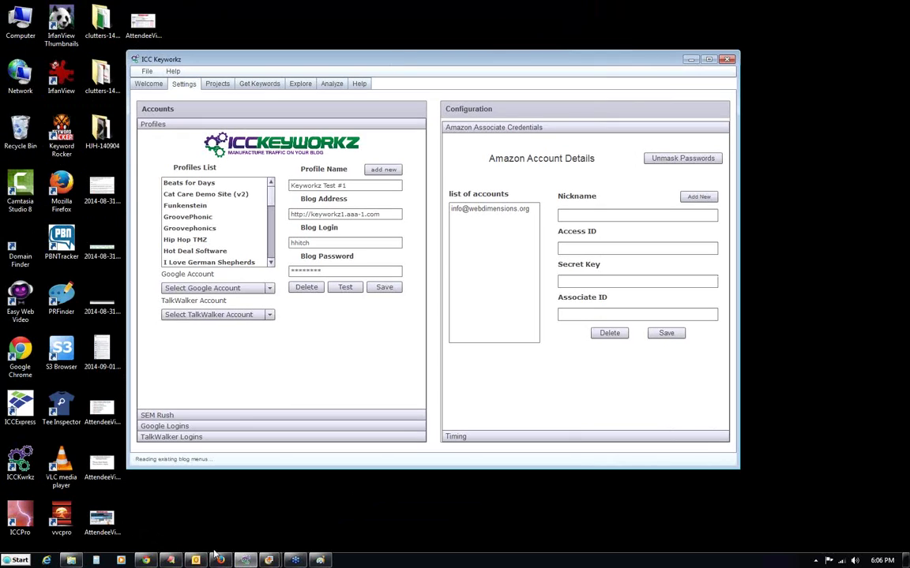
pyautogui.click(146, 560)
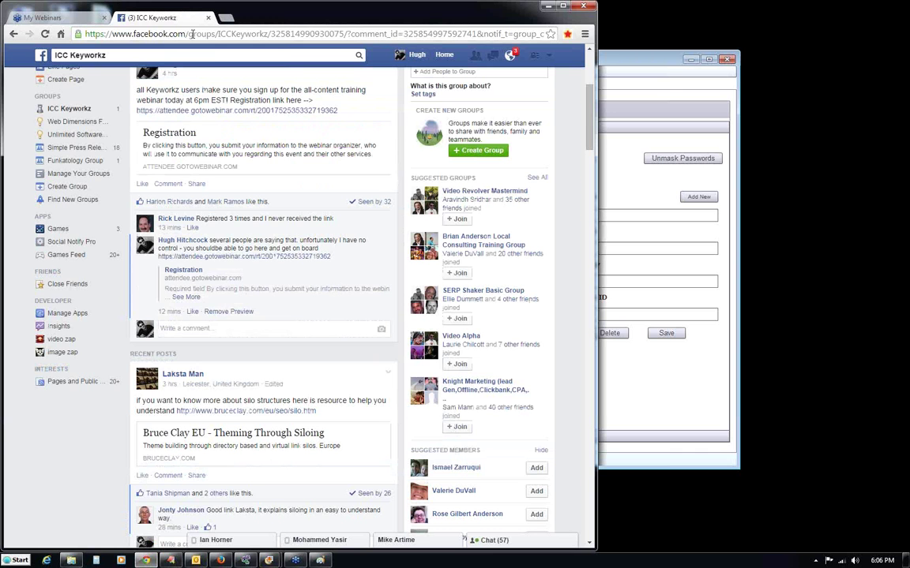
pyautogui.click(225, 17)
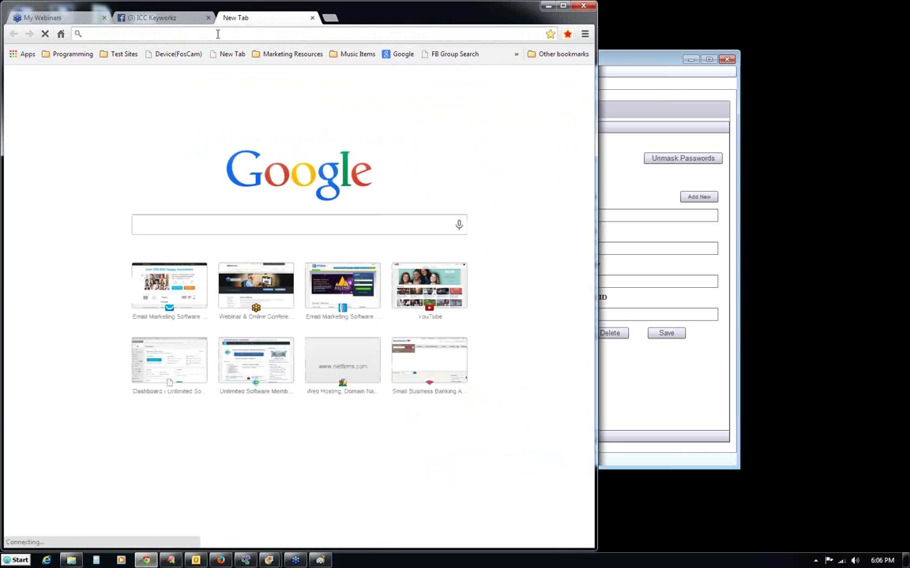
pyautogui.click(547, 6)
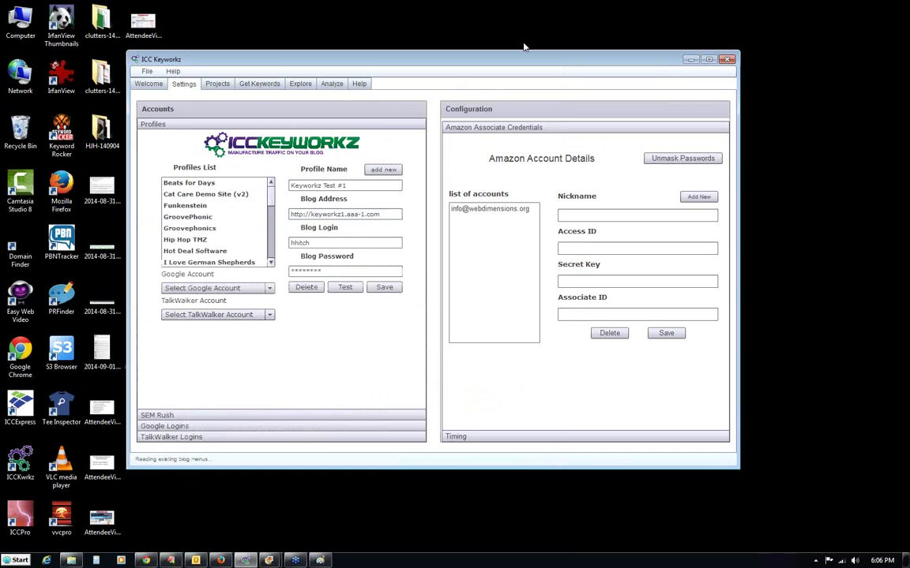
pyautogui.click(221, 86)
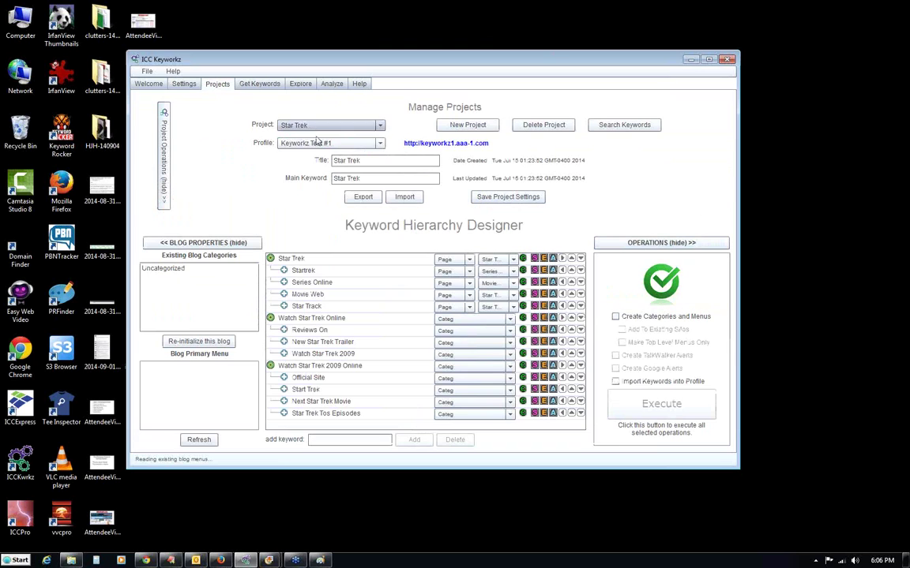
pyautogui.click(380, 146)
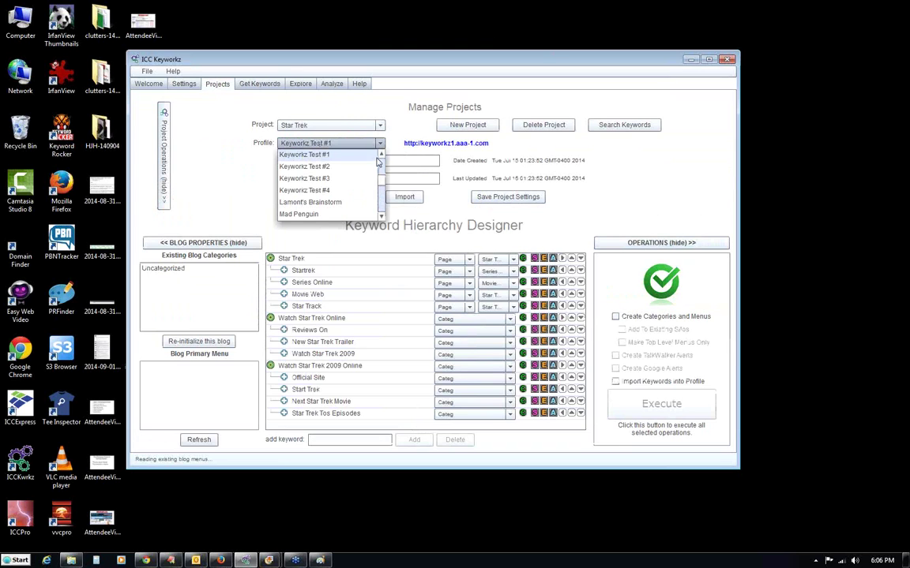
pyautogui.scroll(1, 347, 154)
pyautogui.click(352, 155)
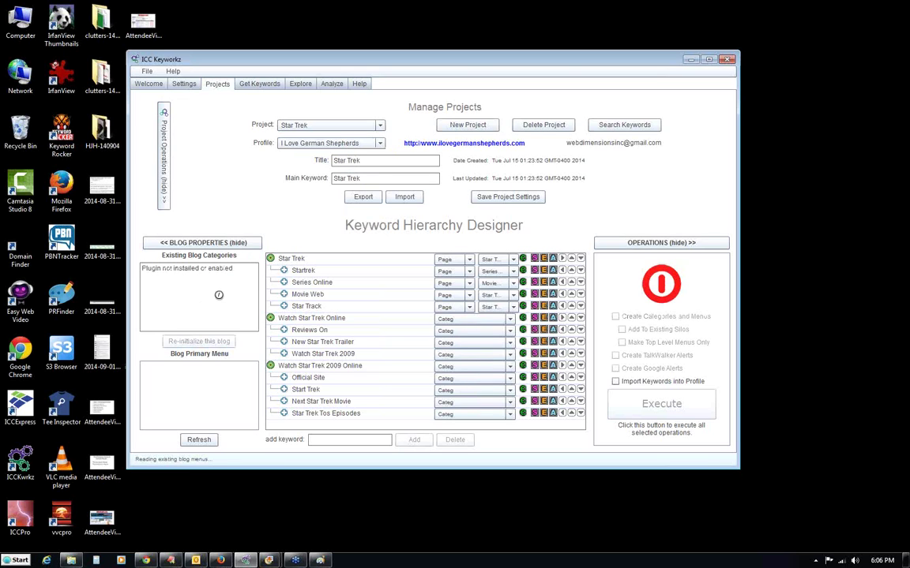
pyautogui.moveTo(237, 268); pyautogui.dragTo(130, 245)
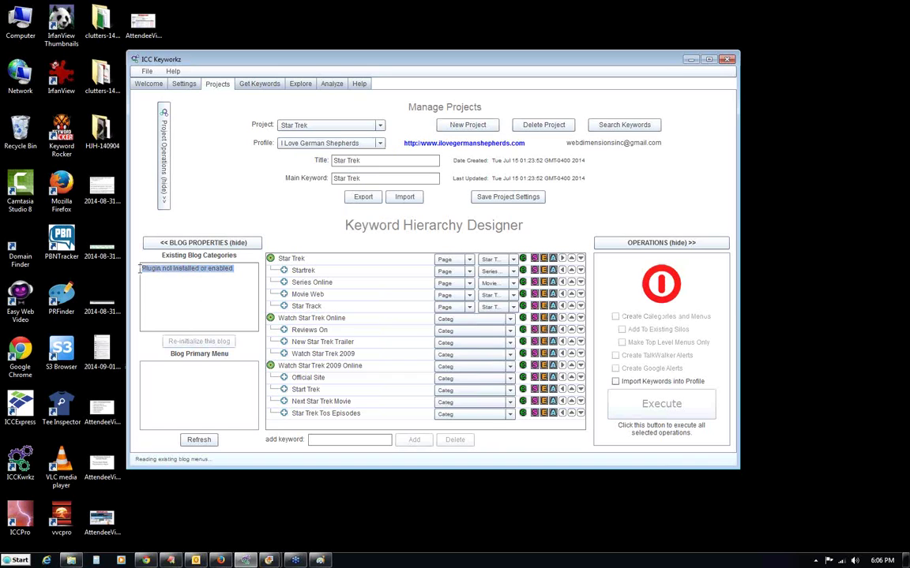
pyautogui.click(377, 145)
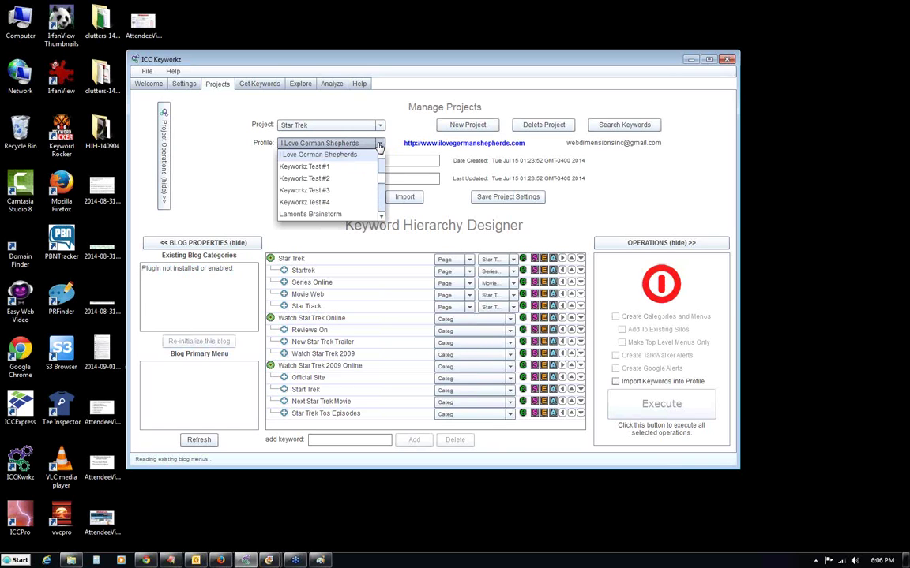
pyautogui.click(301, 165)
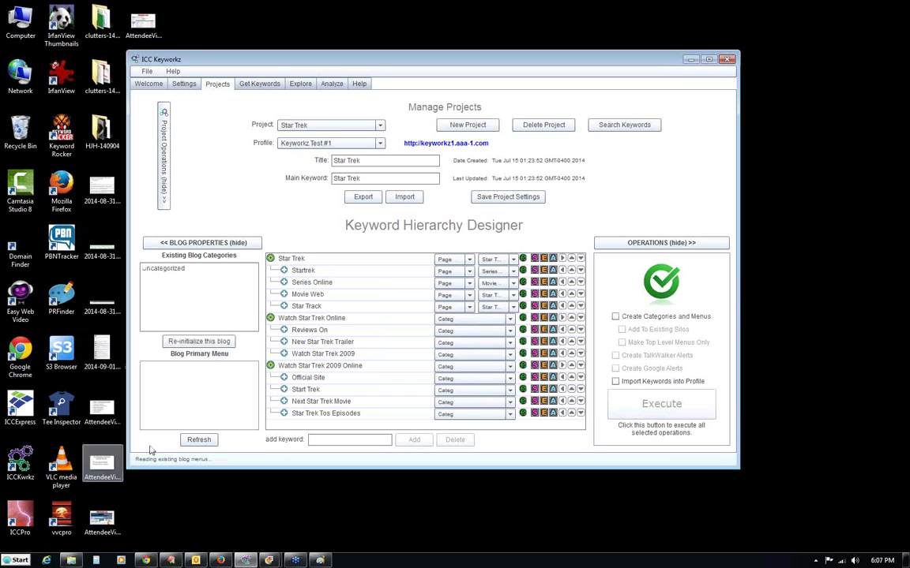
pyautogui.moveTo(657, 290)
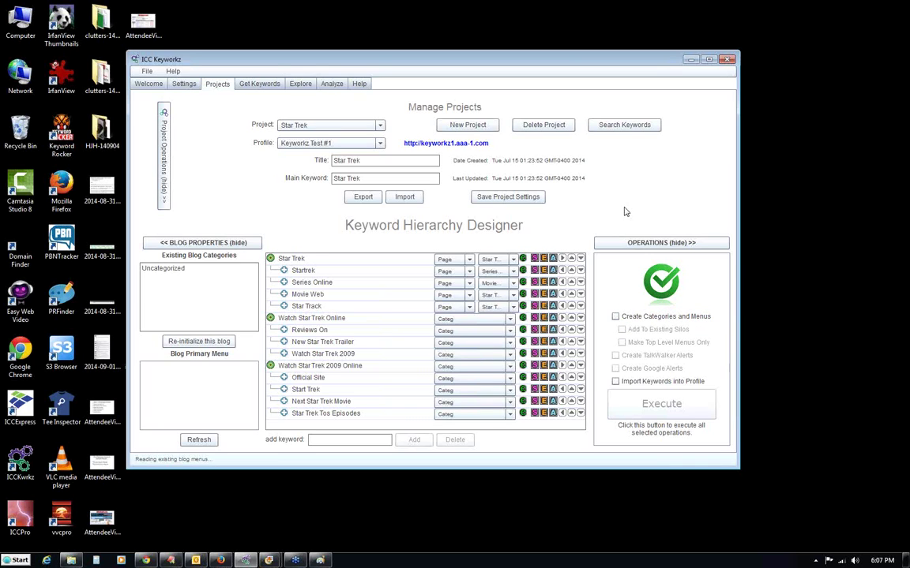
pyautogui.click(183, 84)
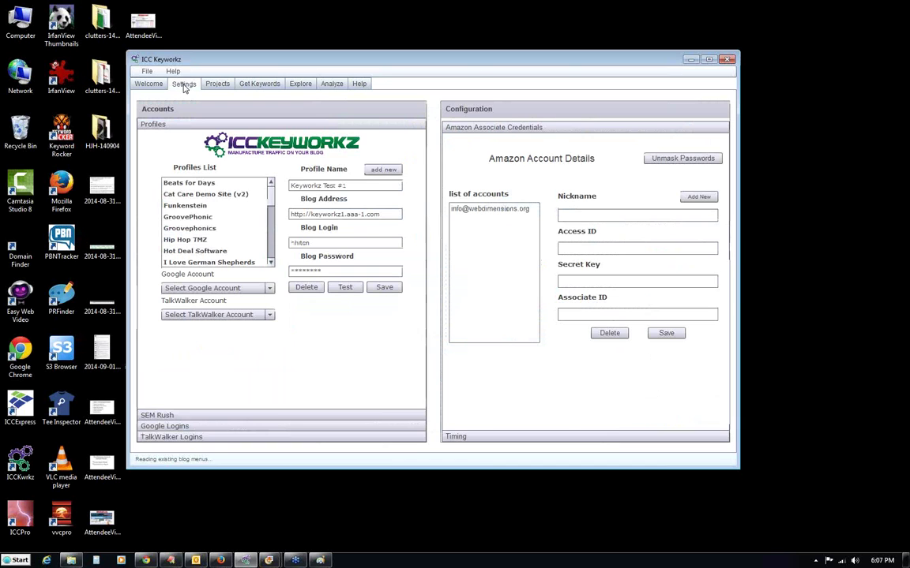
# Add blog profile 'Kwkz test #1' at keyworkz.aaa-1.dom with login and password, then test it (Error #2032).
pyautogui.moveTo(270, 202); pyautogui.dragTo(270, 253)
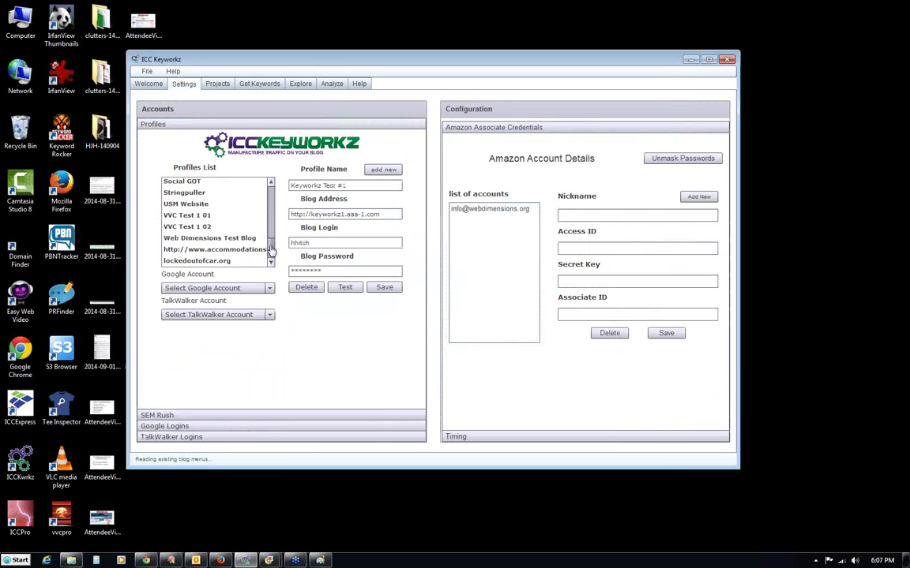
pyautogui.click(381, 170)
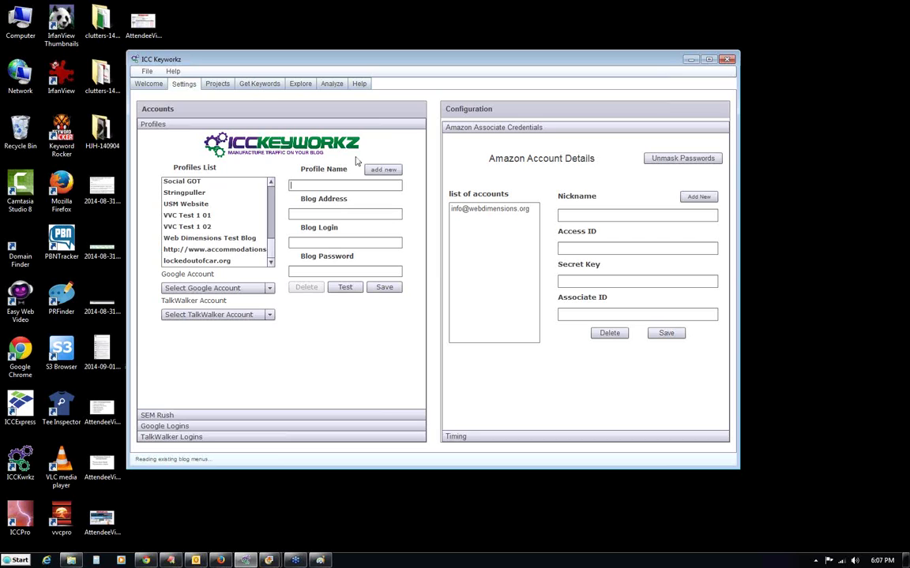
pyautogui.write('Kwkz')
pyautogui.write(' test #1')
pyautogui.write('keyworkz')
pyautogui.write('.aaa-1.d')
pyautogui.write('om')
pyautogui.press('Tab')
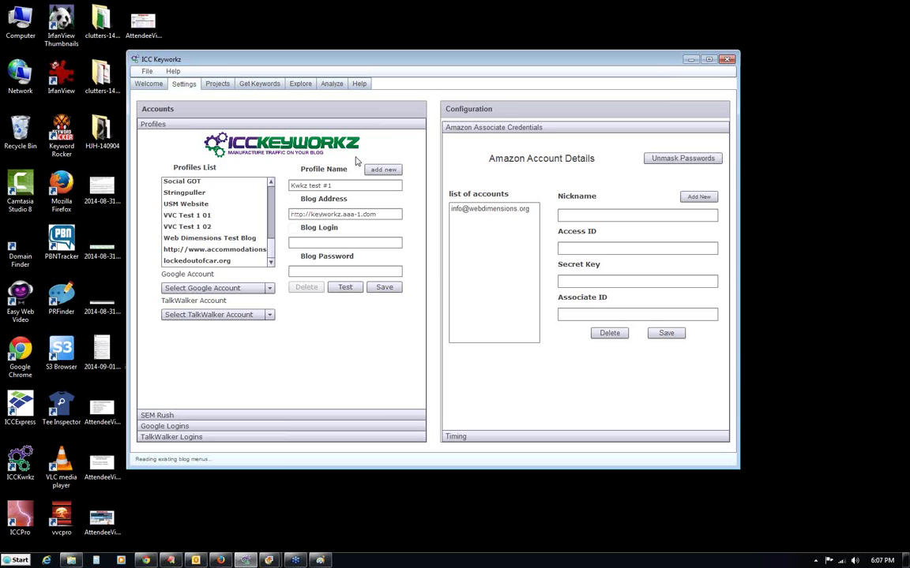
pyautogui.click(357, 242)
pyautogui.click(345, 289)
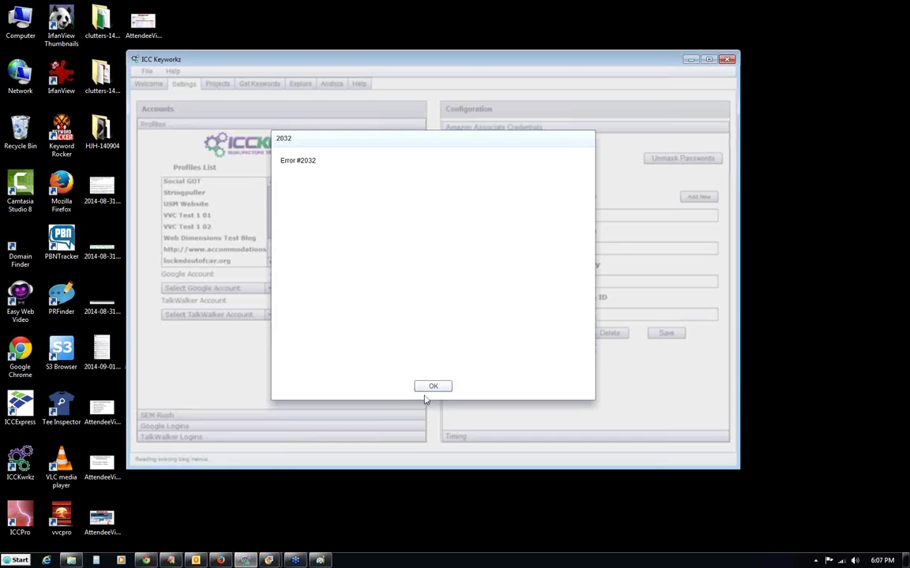
pyautogui.click(423, 390)
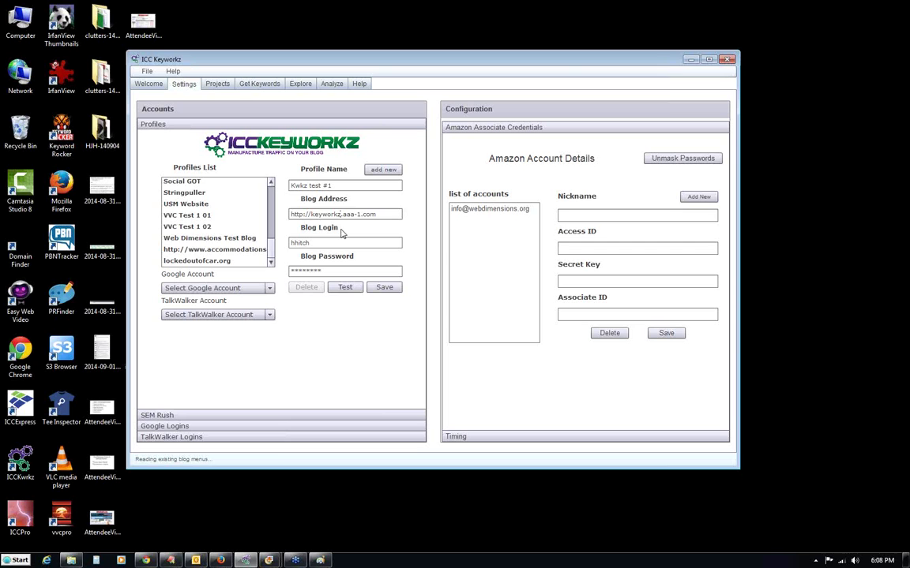
pyautogui.click(345, 288)
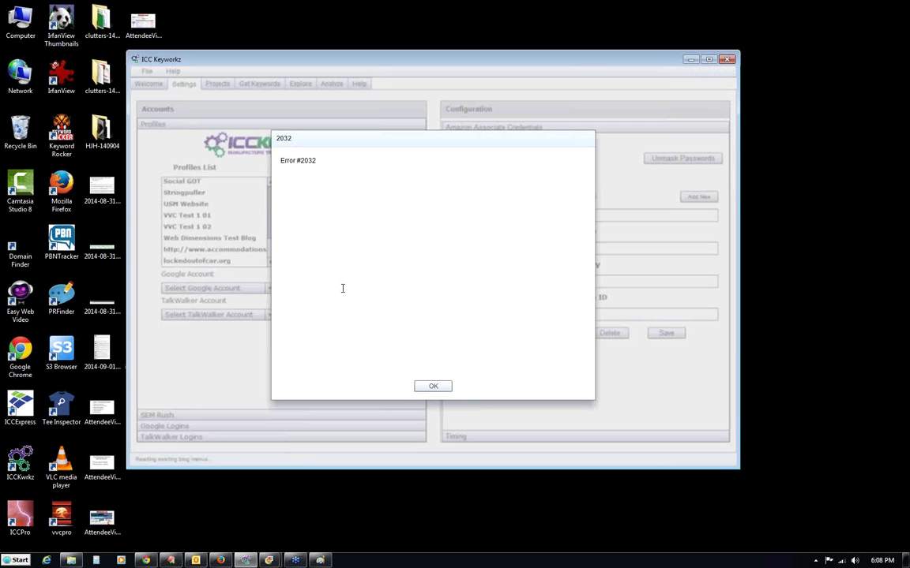
pyautogui.click(431, 387)
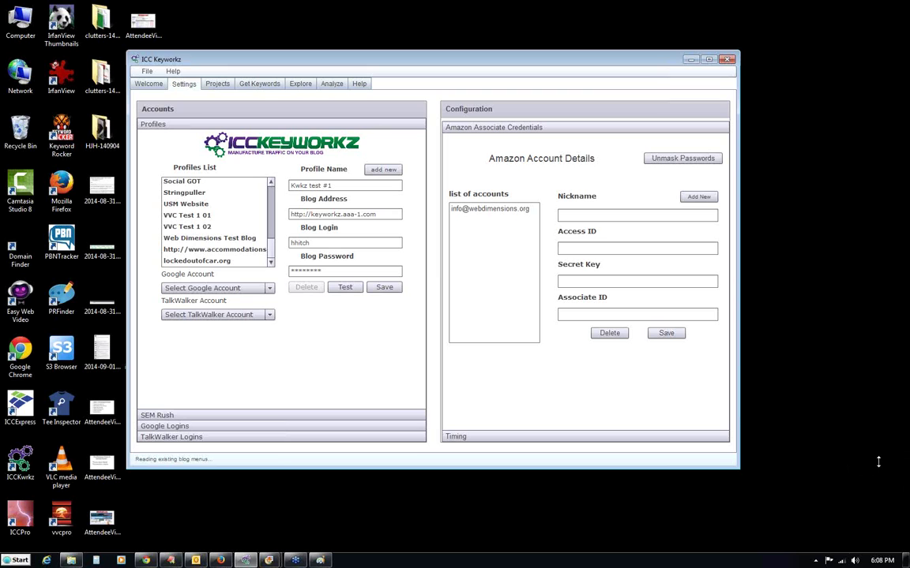
pyautogui.click(341, 289)
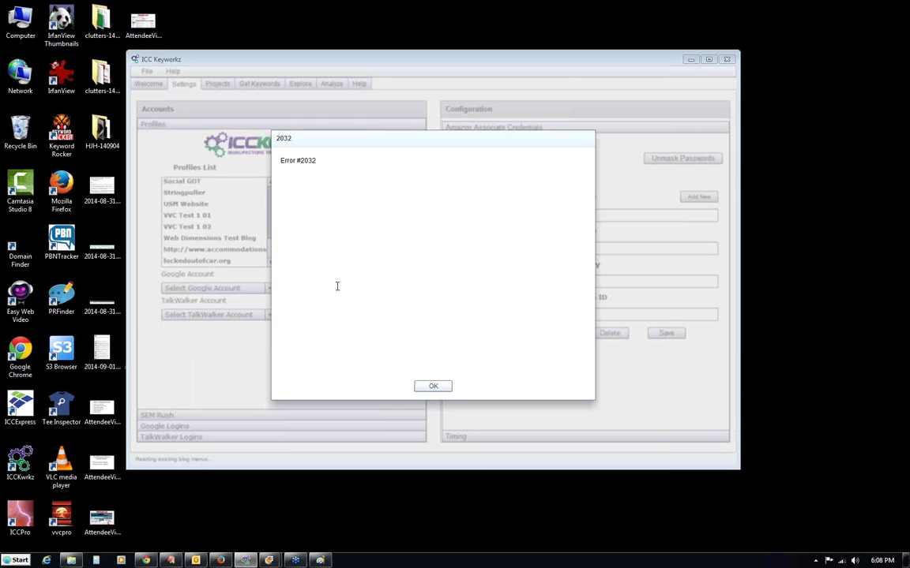
pyautogui.click(428, 385)
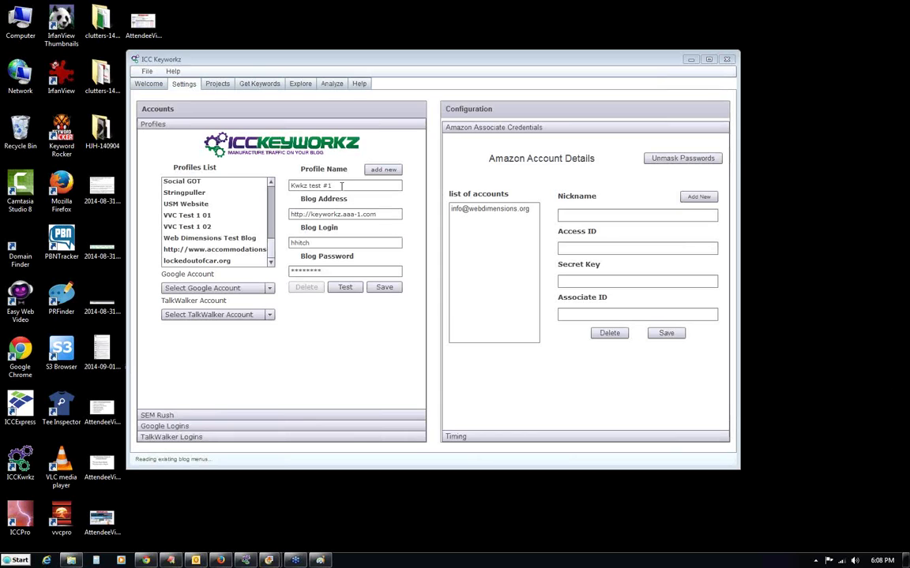
pyautogui.moveTo(331, 185); pyautogui.dragTo(290, 187)
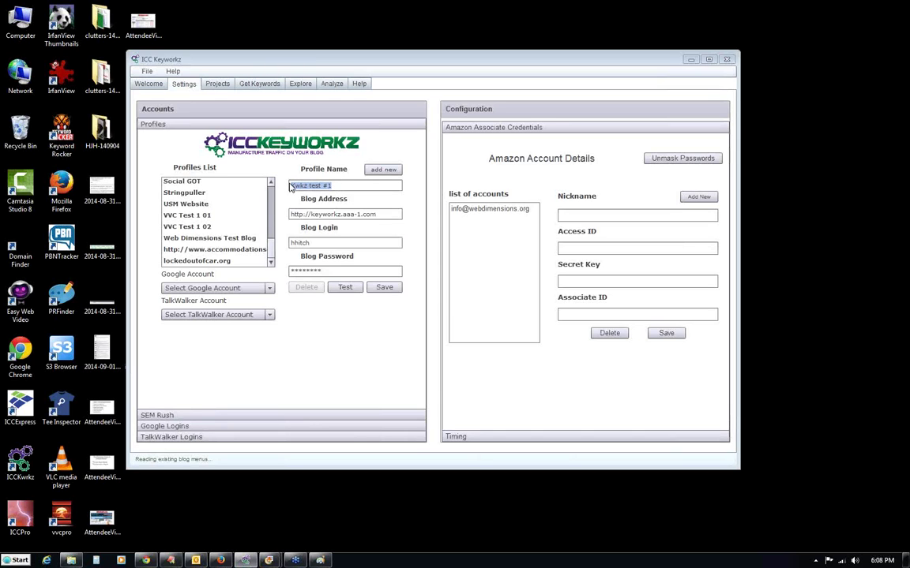
pyautogui.click(354, 187)
pyautogui.moveTo(395, 214); pyautogui.dragTo(289, 218)
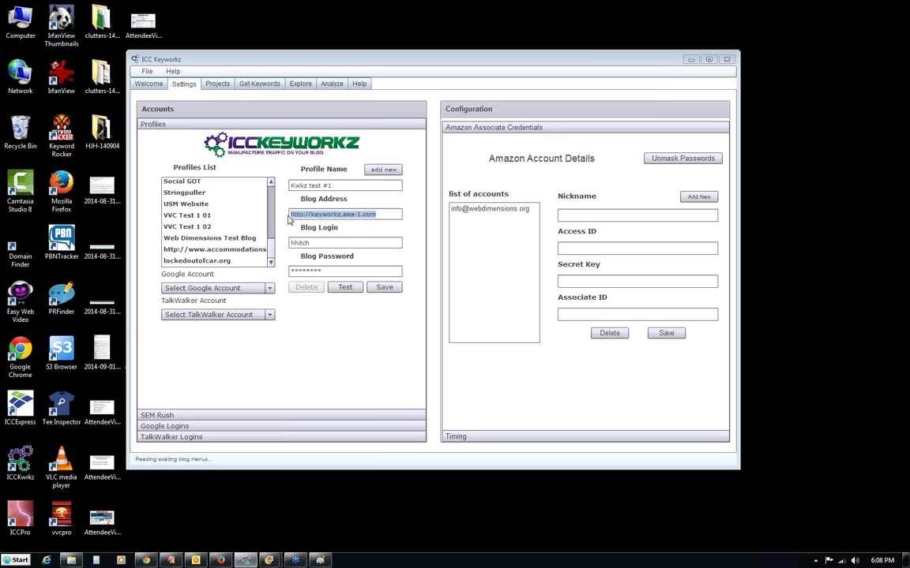
pyautogui.click(376, 214)
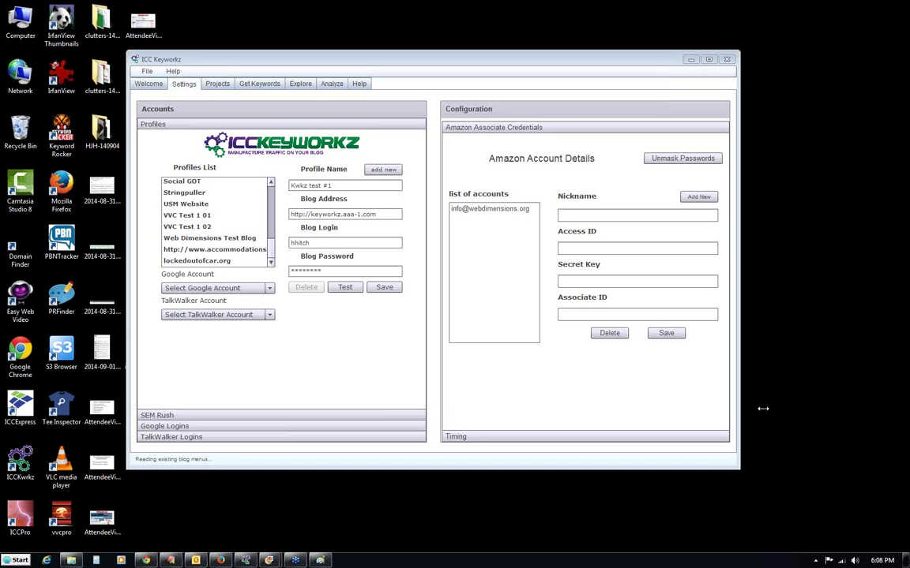
# Reposition and enlarge the ICC Keyworkz window, then show the Star Trek project's keyword hierarchy.
pyautogui.moveTo(295, 67)
pyautogui.mouseDown()
pyautogui.moveTo(296, 90)
pyautogui.moveTo(295, 61)
pyautogui.moveTo(289, 75)
pyautogui.mouseUp()
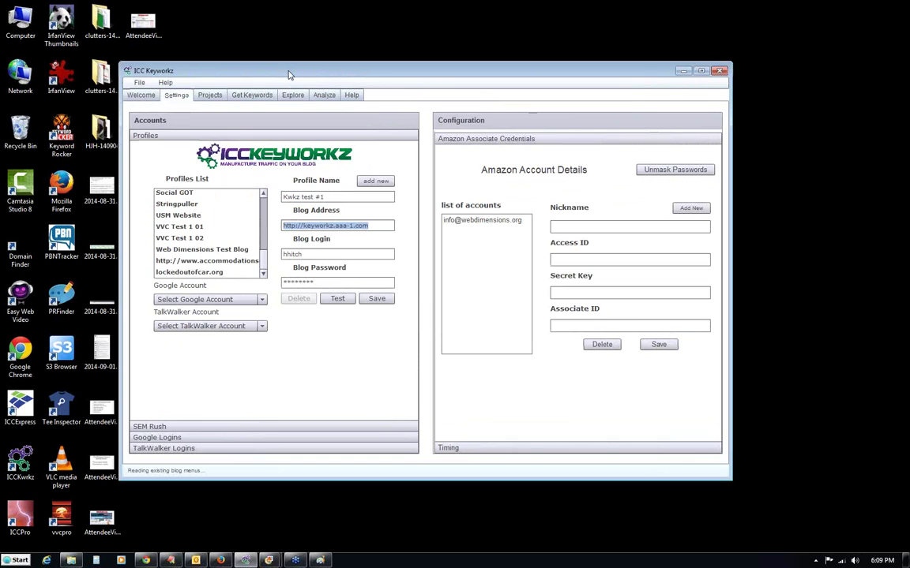
pyautogui.moveTo(289, 75); pyautogui.dragTo(290, 71)
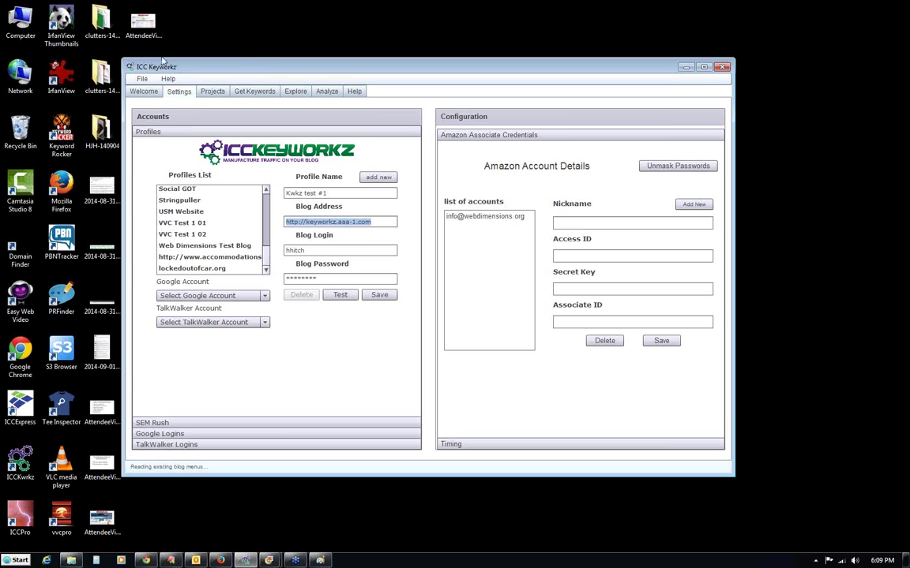
pyautogui.moveTo(123, 60); pyautogui.dragTo(79, 45)
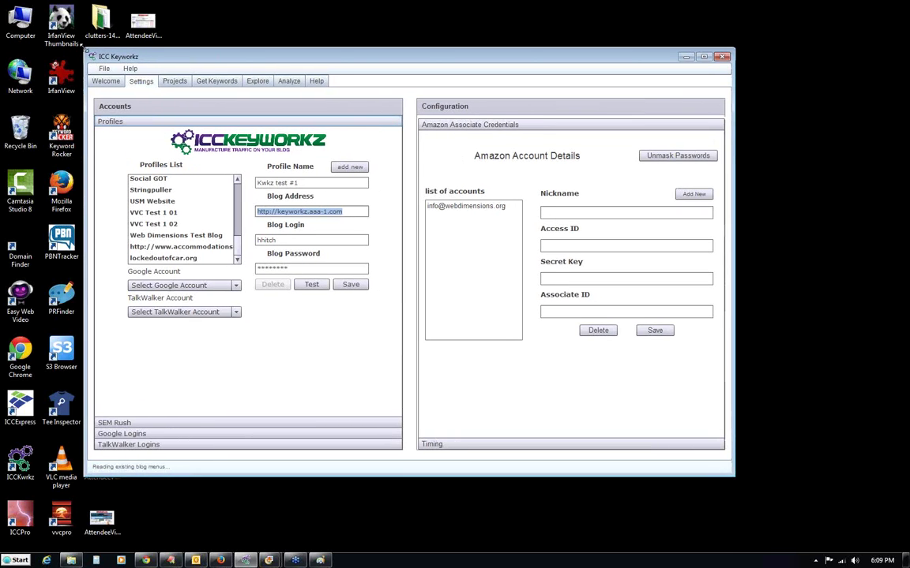
pyautogui.moveTo(82, 478); pyautogui.dragTo(32, 542)
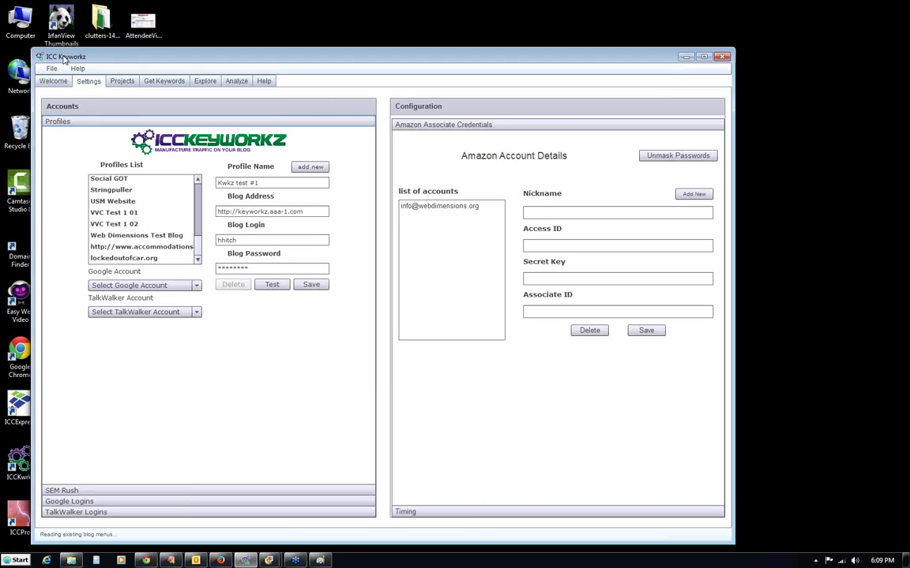
pyautogui.click(123, 82)
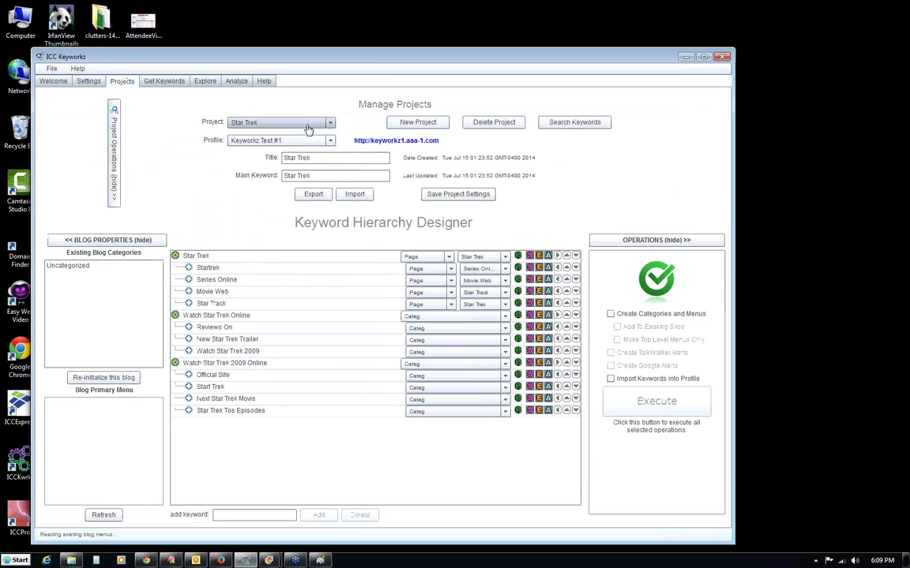
# Switch the project's blog profile to Hot Deal Software to check its SiloFactory status.
pyautogui.click(331, 141)
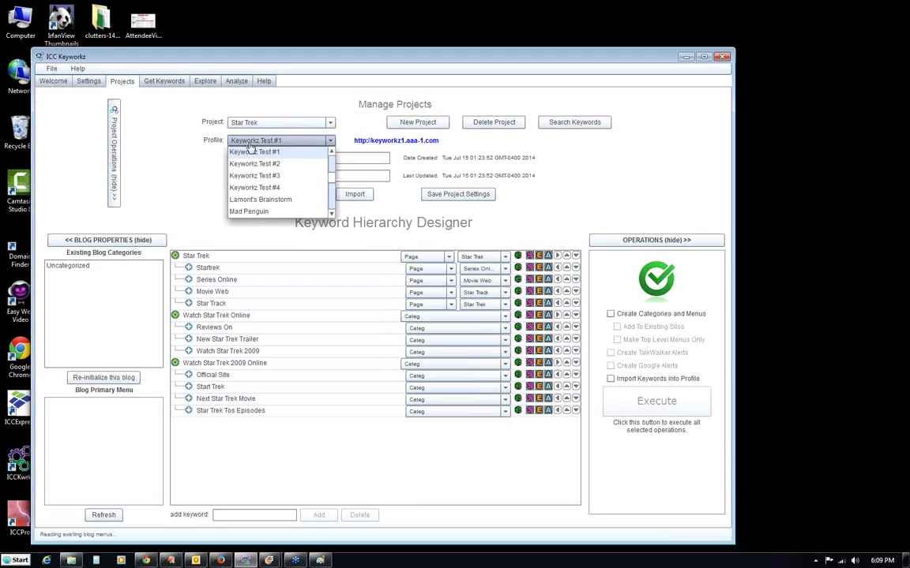
pyautogui.click(285, 141)
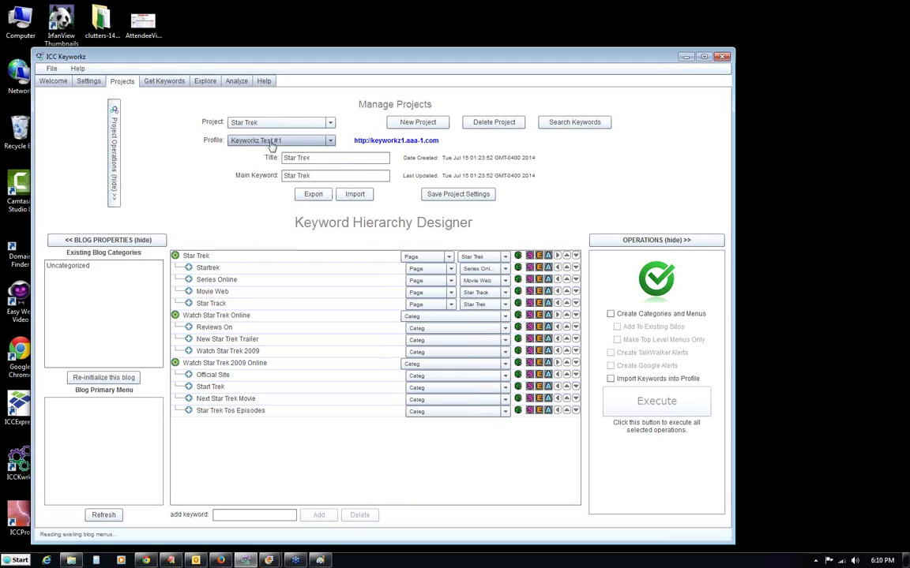
pyautogui.moveTo(650, 290)
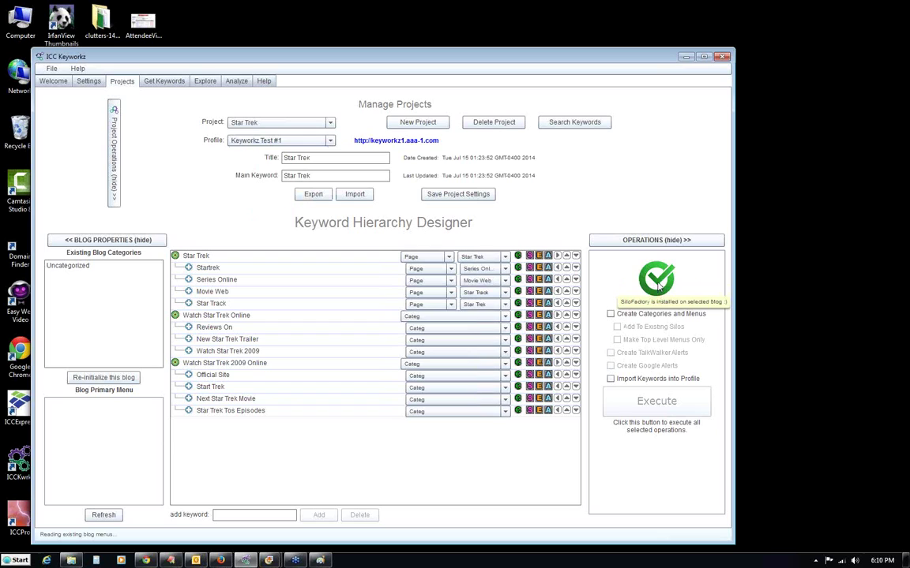
pyautogui.click(280, 141)
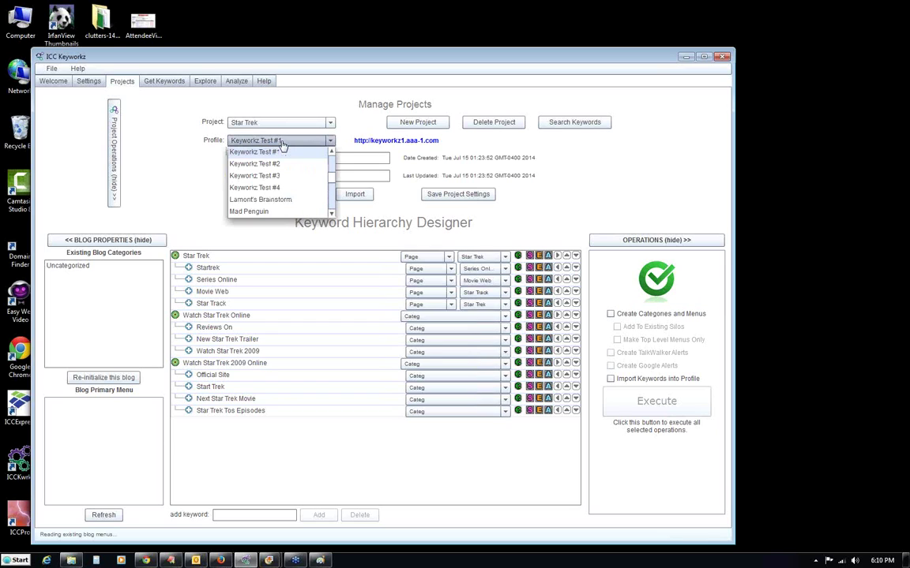
pyautogui.scroll(2, 336, 177)
pyautogui.scroll(1, 335, 177)
pyautogui.click(285, 151)
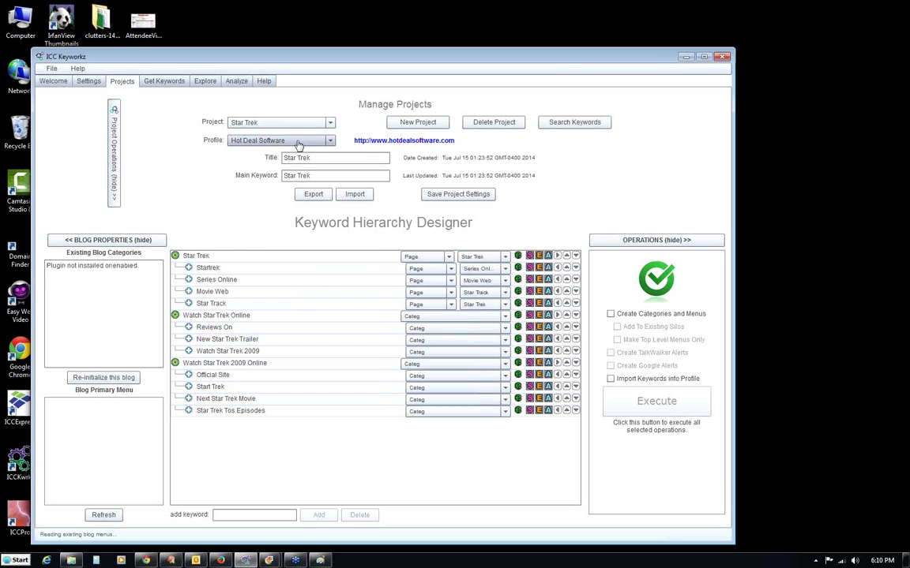
# Switch the blog profile to Hip Hop TMZ and check its SiloFactory status.
pyautogui.click(299, 142)
pyautogui.click(332, 152)
pyautogui.click(254, 151)
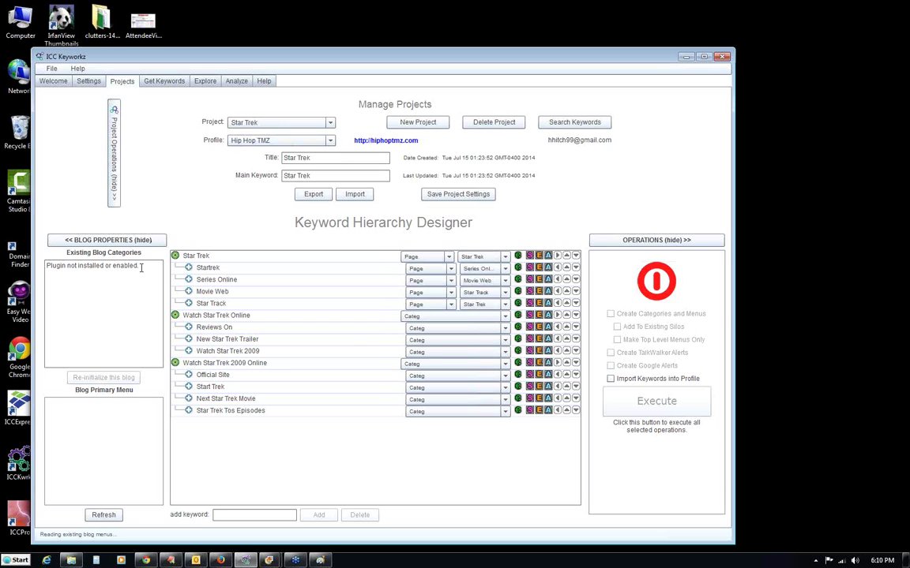
pyautogui.moveTo(671, 278)
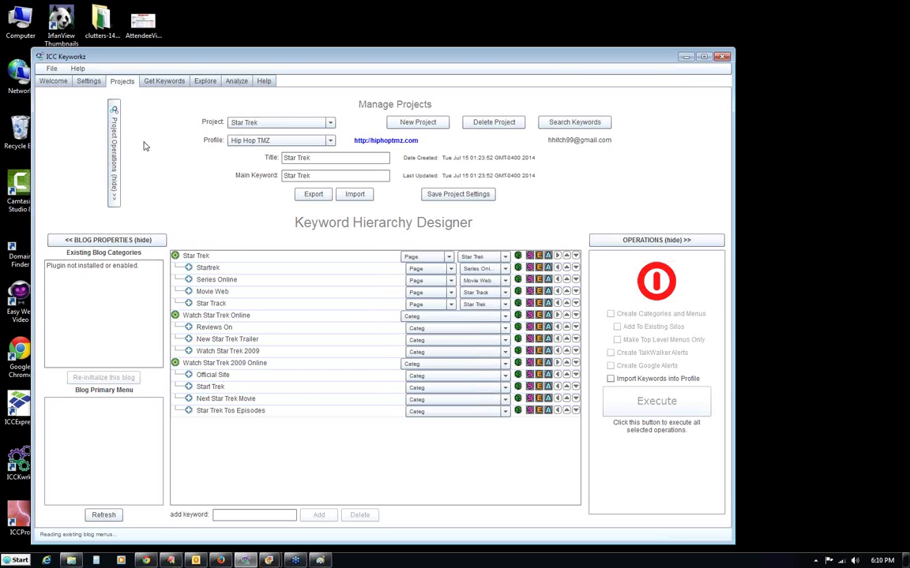
# Restore the Keyworkz Test #1 profile and return to the account Settings page.
pyautogui.click(269, 142)
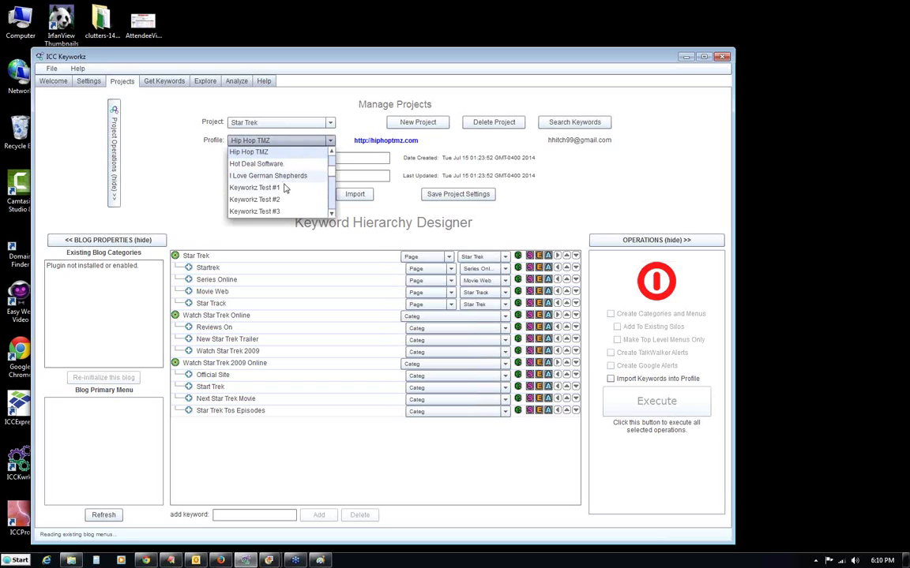
pyautogui.click(253, 187)
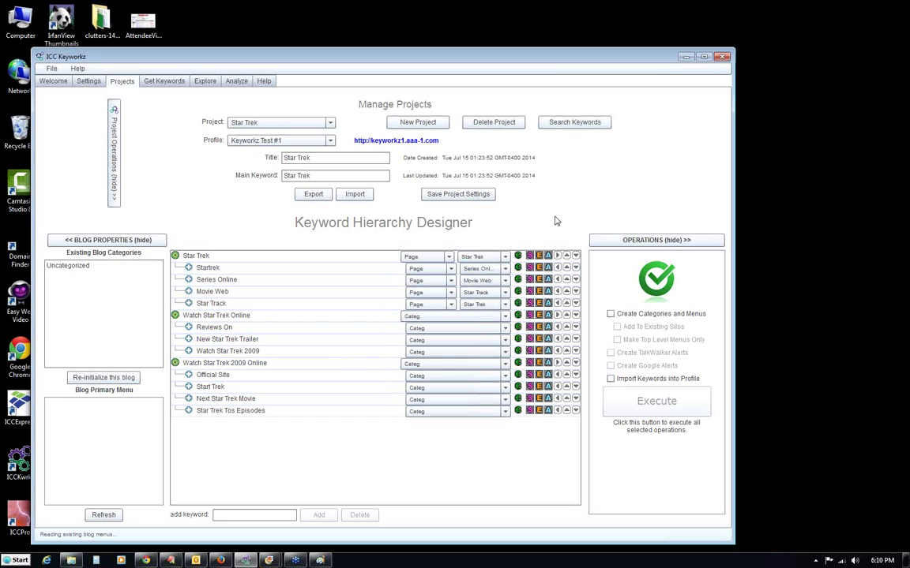
pyautogui.click(89, 81)
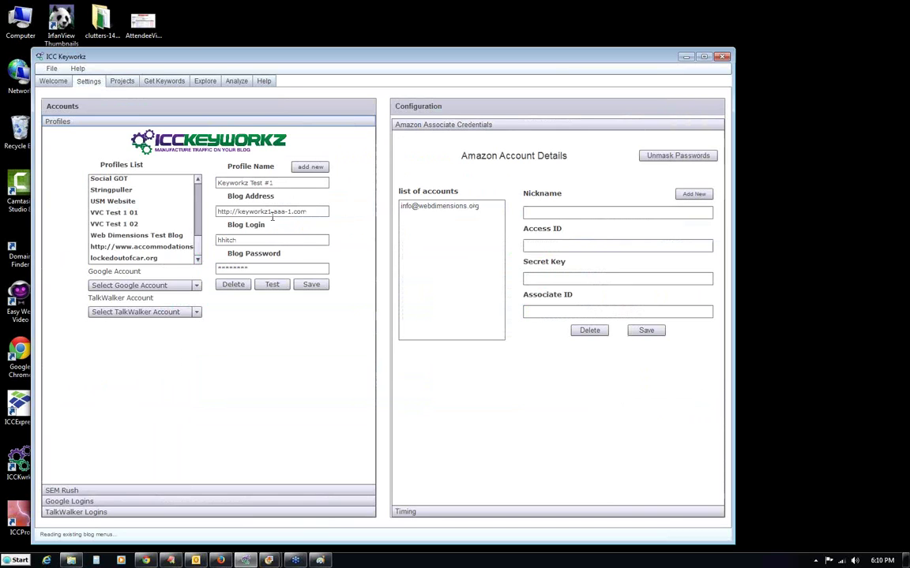
# Add a new blog profile 'TEST #1' with the pasted blog address, login and password.
pyautogui.scroll(5, 170, 224)
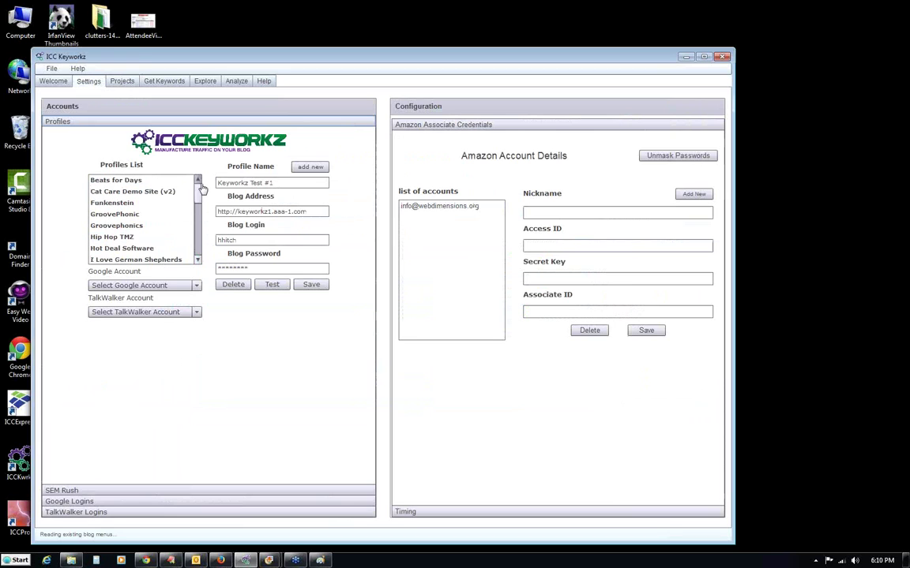
pyautogui.moveTo(303, 212); pyautogui.dragTo(218, 211)
pyautogui.click(310, 167)
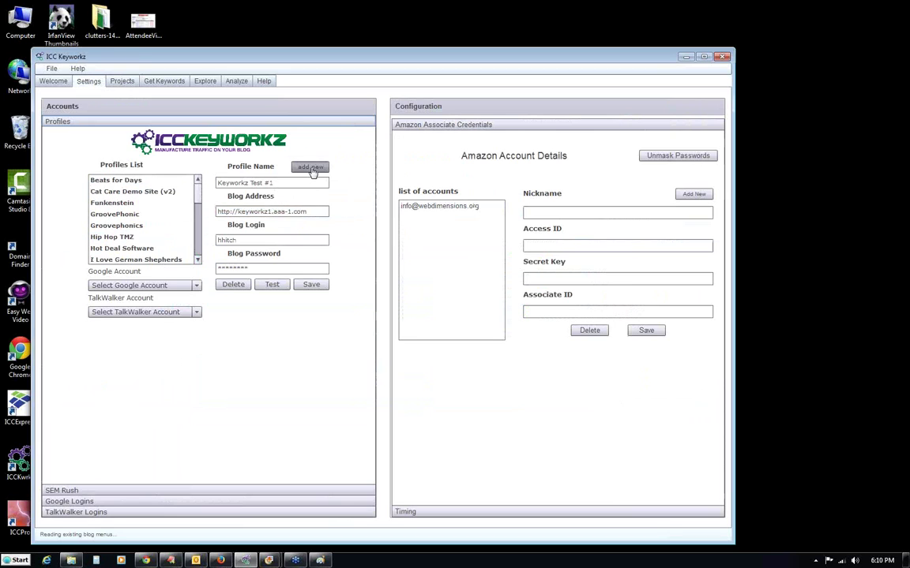
pyautogui.write('TEST')
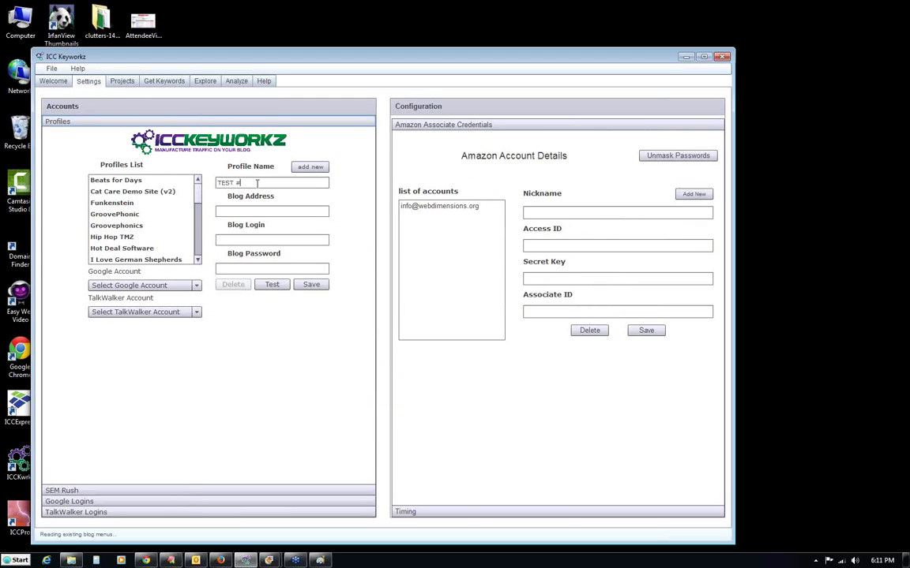
pyautogui.write(' #1')
pyautogui.click(231, 211)
pyautogui.write('http://keyworkz.aaa-1.com/')
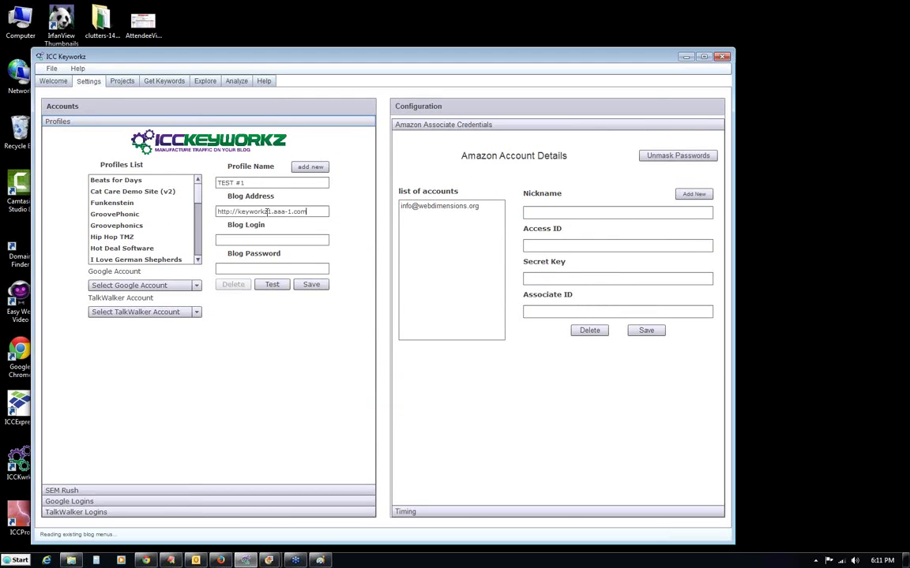
pyautogui.press('BackSpace')
pyautogui.click(263, 235)
pyautogui.write('hhitt')
pyautogui.write('****')
pyautogui.write('**')
# Test the TEST #1 login twice, dismissing the Error #2032 message each time.
pyautogui.moveTo(316, 211); pyautogui.dragTo(218, 210)
pyautogui.click(316, 211)
pyautogui.click(272, 285)
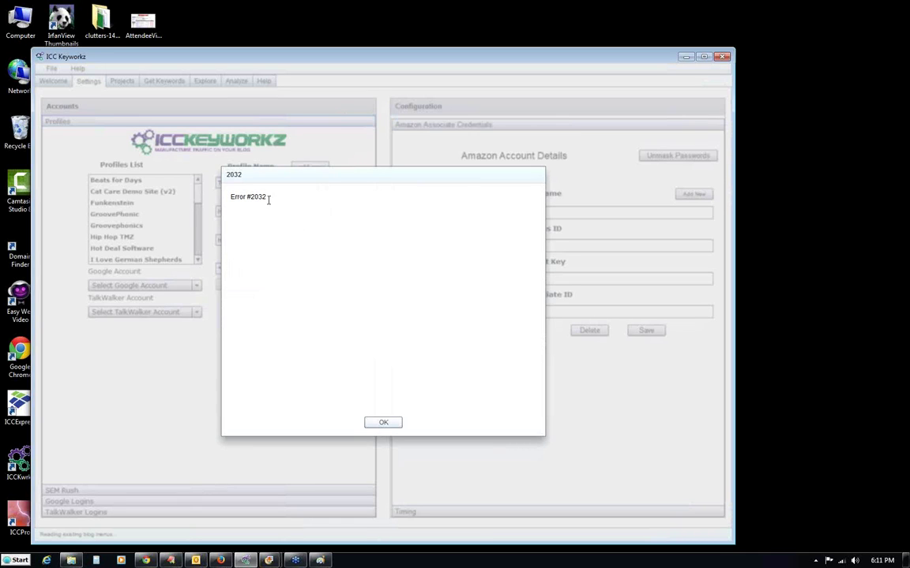
pyautogui.moveTo(267, 198); pyautogui.dragTo(229, 197)
pyautogui.click(284, 203)
pyautogui.click(381, 424)
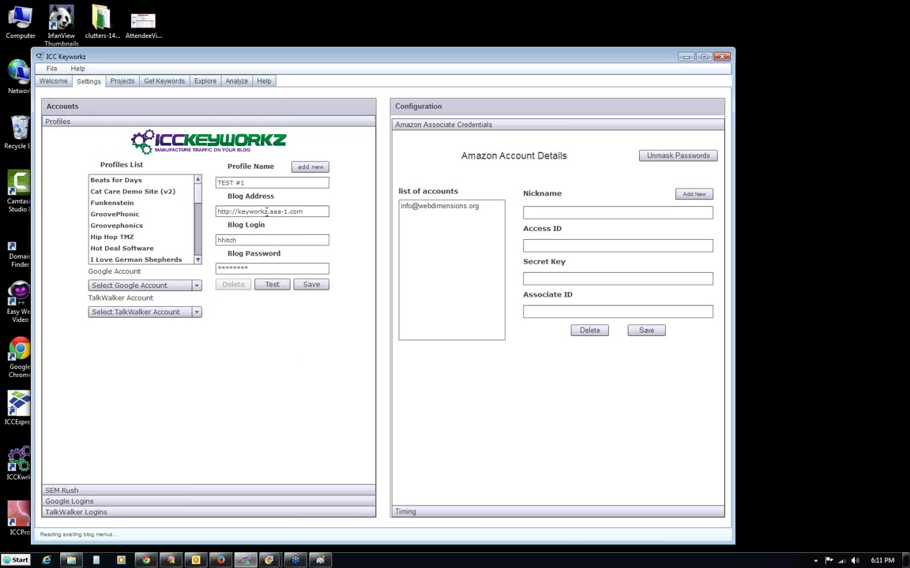
pyautogui.click(272, 285)
pyautogui.click(383, 423)
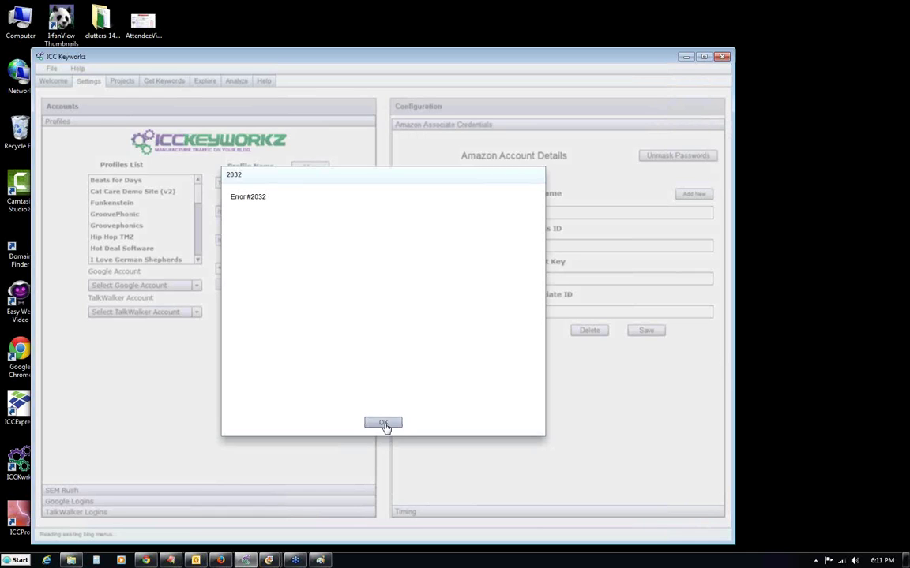
# Correct the address to keyworkz1.aaa-1.com and retest, getting an incorrect credentials error.
pyautogui.click(267, 212)
pyautogui.write('1.com')
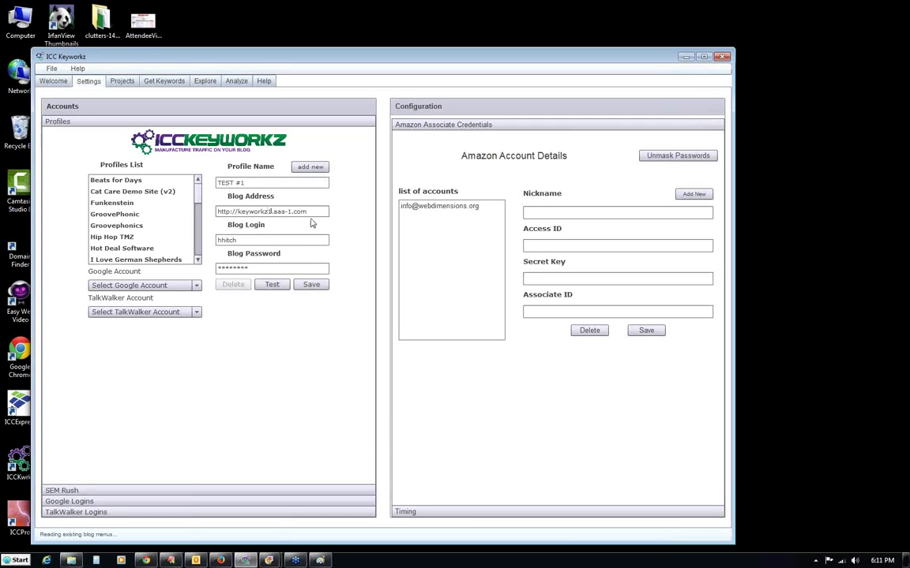
pyautogui.click(271, 286)
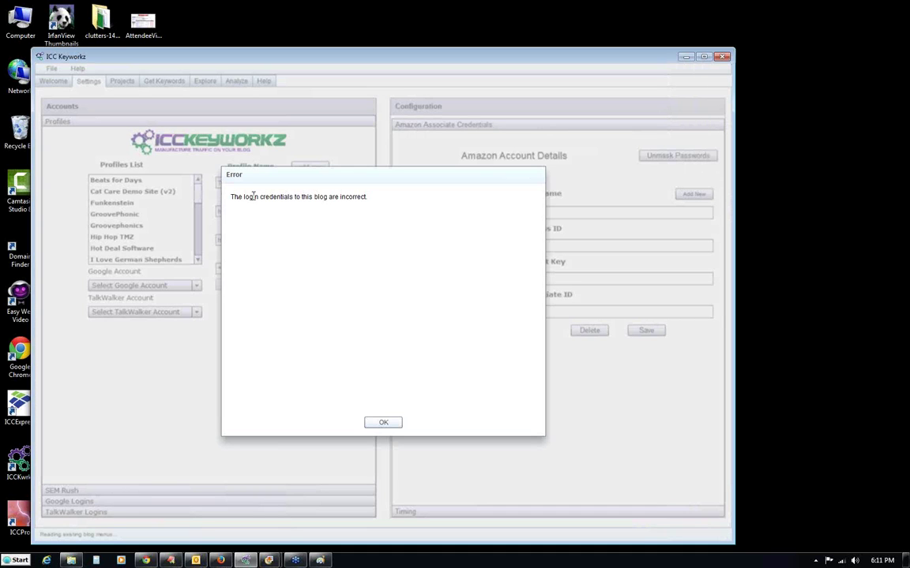
pyautogui.click(383, 423)
# Re-enter the TEST #1 password, confirm a successful login test, and save the profile.
pyautogui.doubleClick(231, 267)
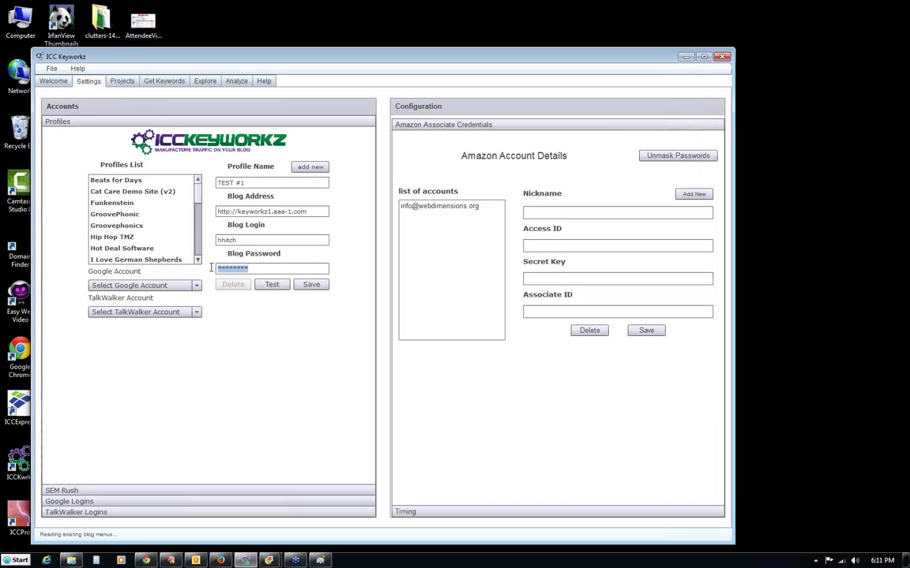
pyautogui.click(271, 285)
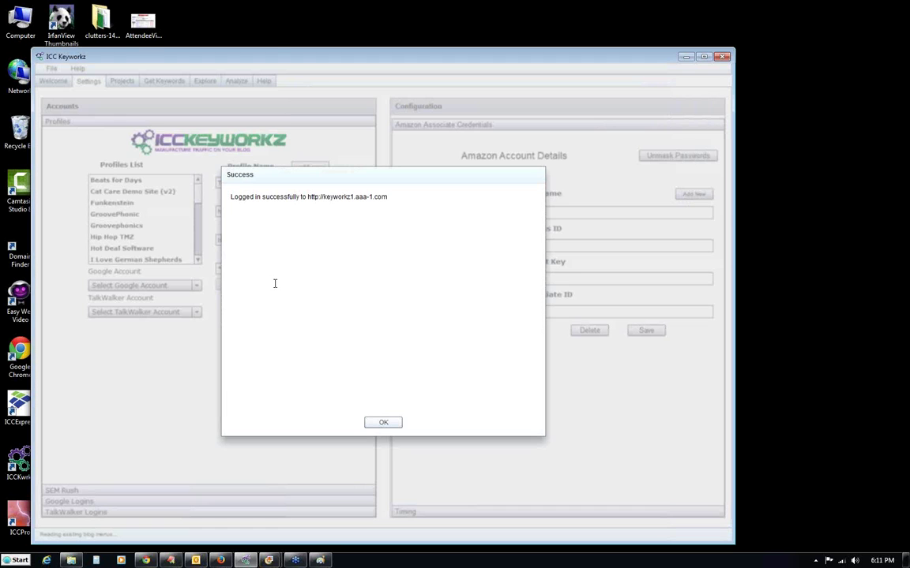
pyautogui.moveTo(230, 198); pyautogui.dragTo(394, 197)
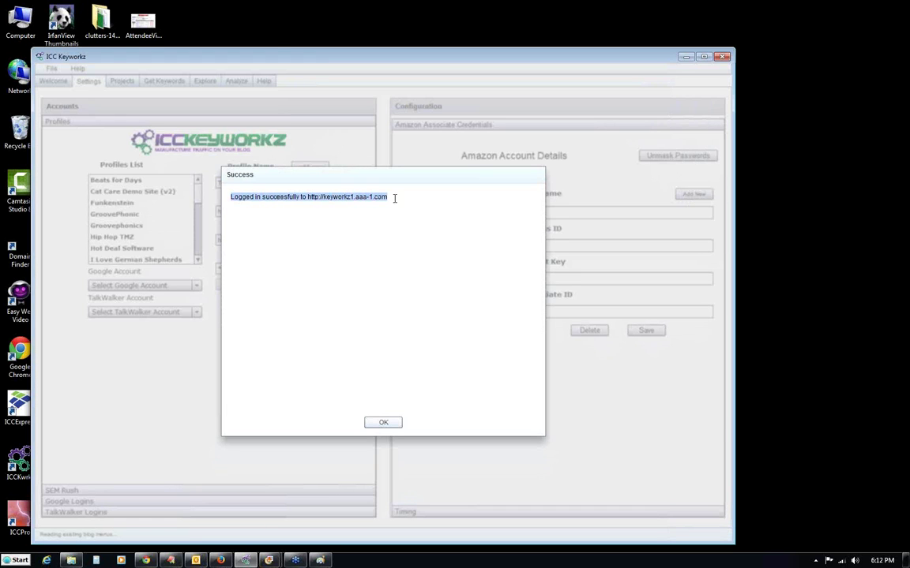
pyautogui.click(372, 421)
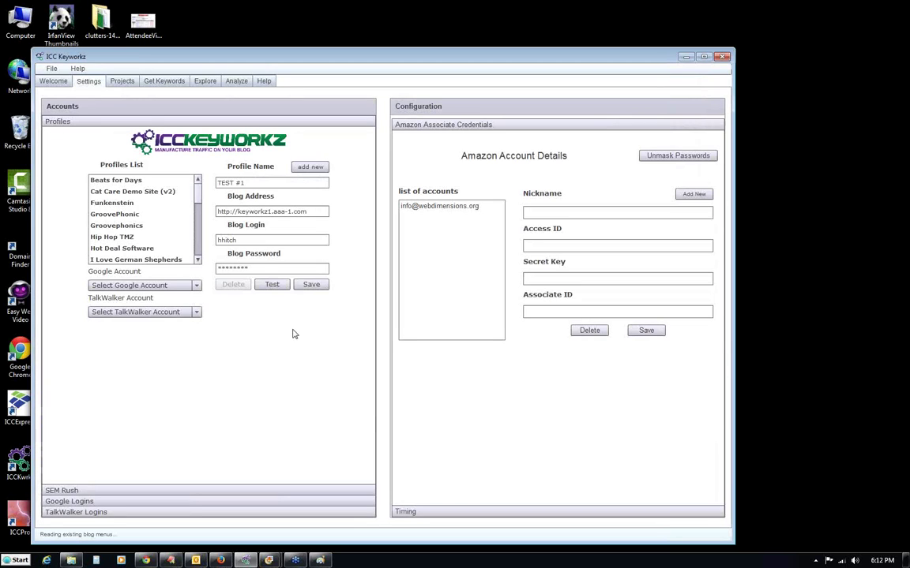
pyautogui.click(313, 286)
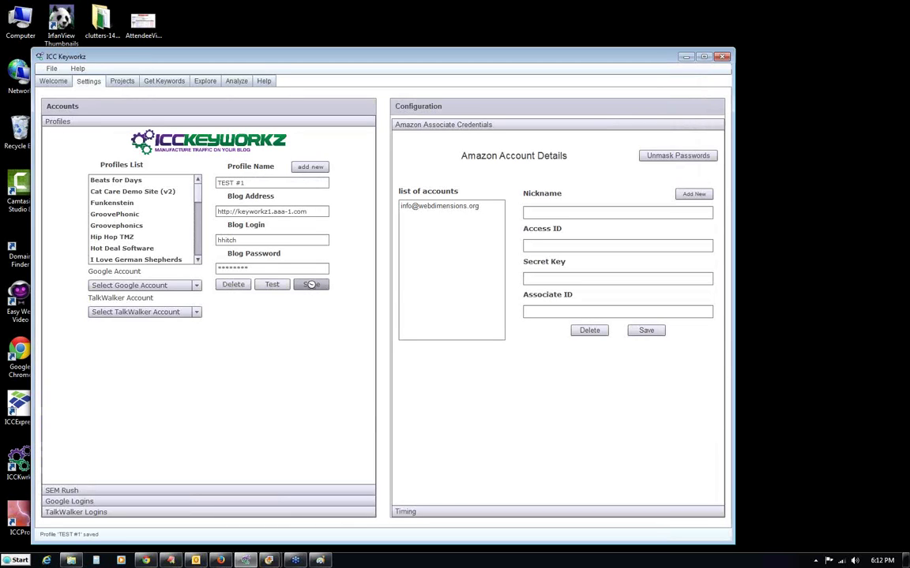
pyautogui.scroll(-6, 203, 203)
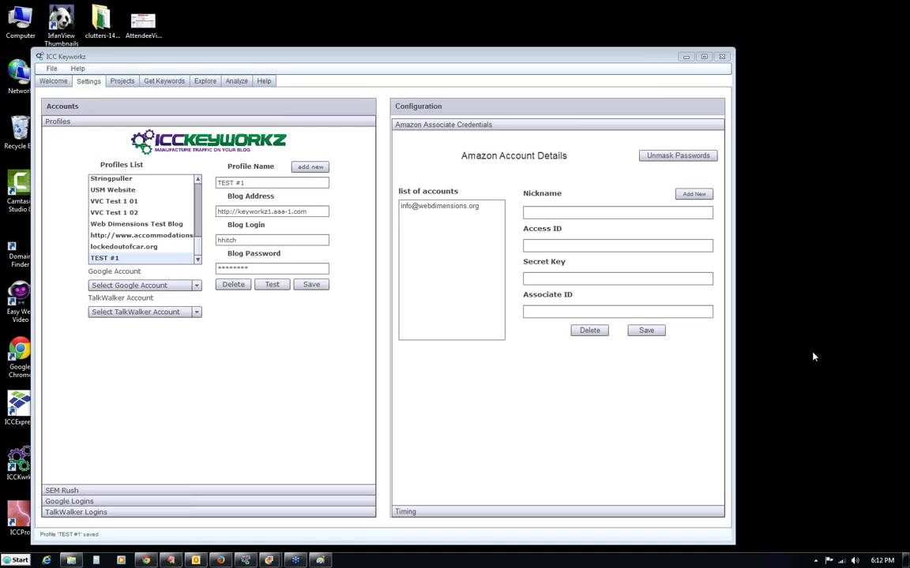
pyautogui.tripleClick(307, 212)
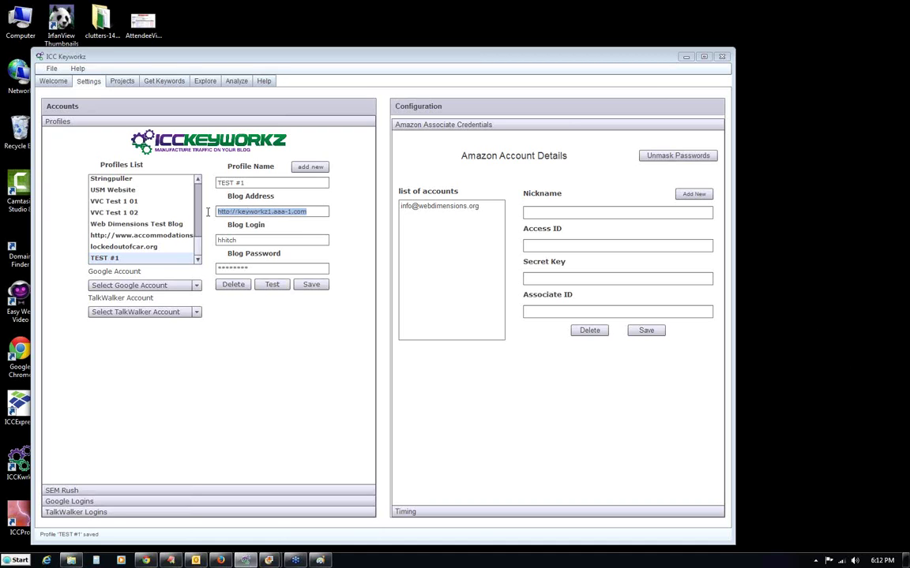
pyautogui.click(318, 212)
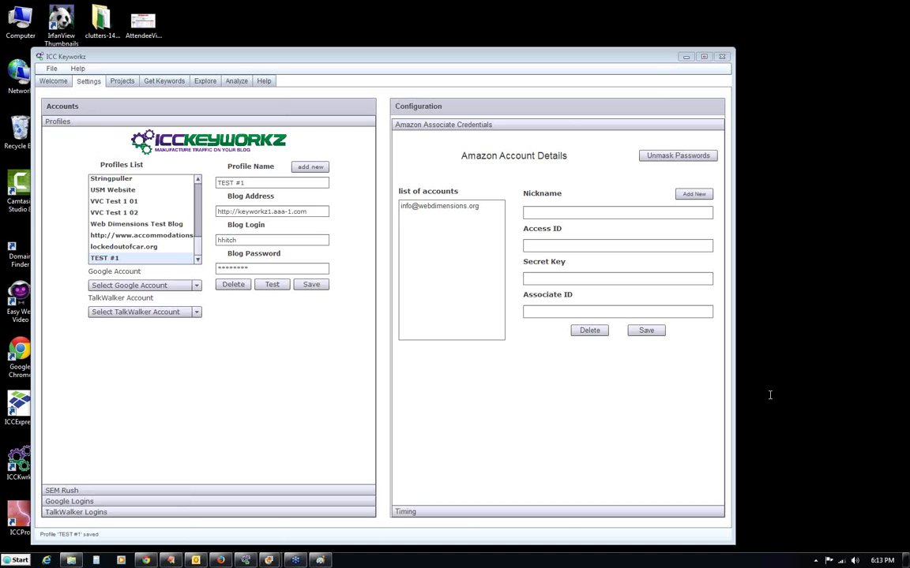
pyautogui.click(308, 199)
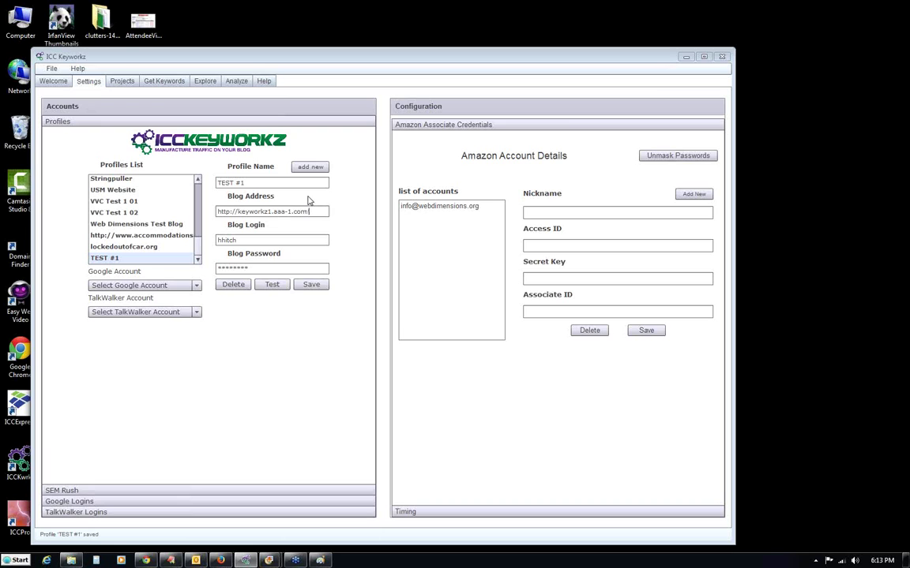
pyautogui.write('blgo')
pyautogui.press('BackSpace')
pyautogui.press('BackSpace')
pyautogui.write('og')
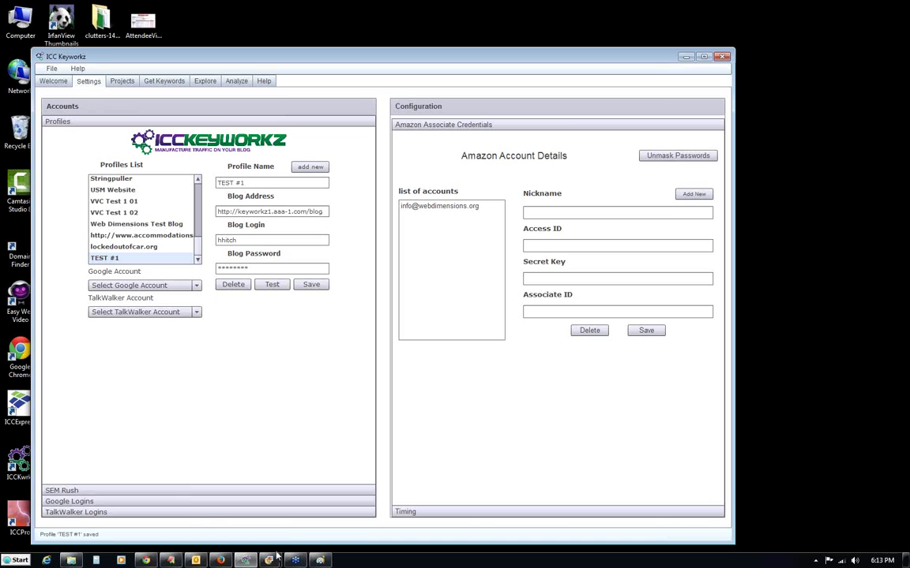
pyautogui.click(172, 560)
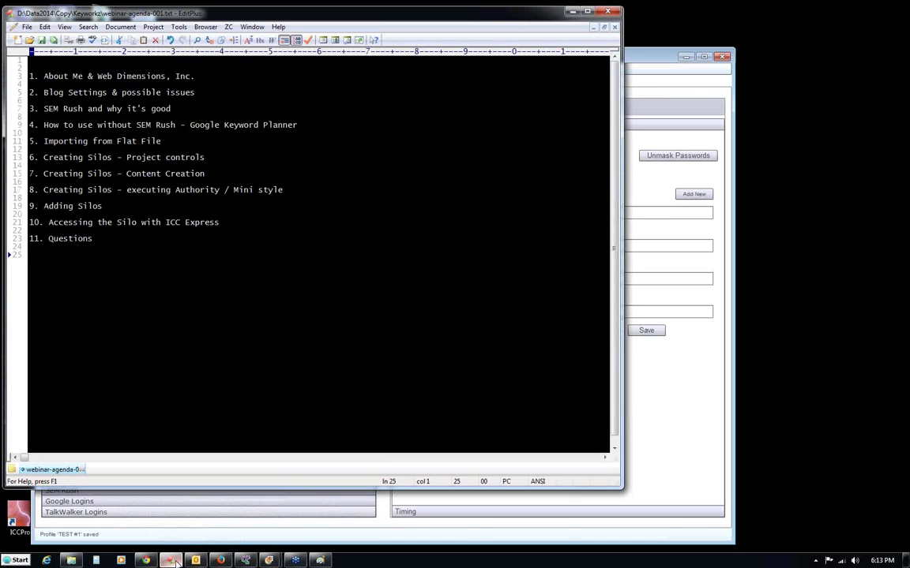
pyautogui.click(174, 560)
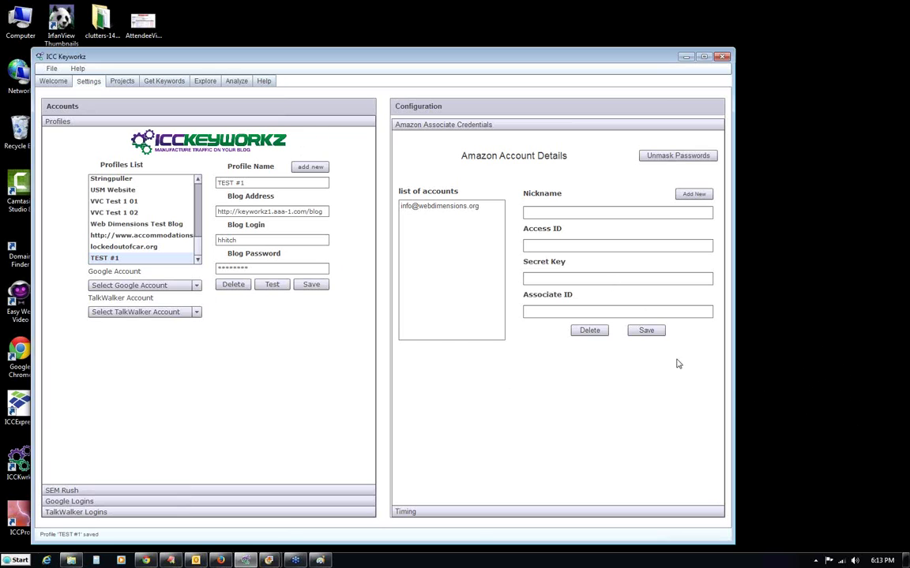
# Go to the Projects page and browse the blog profile list without changing it.
pyautogui.click(122, 82)
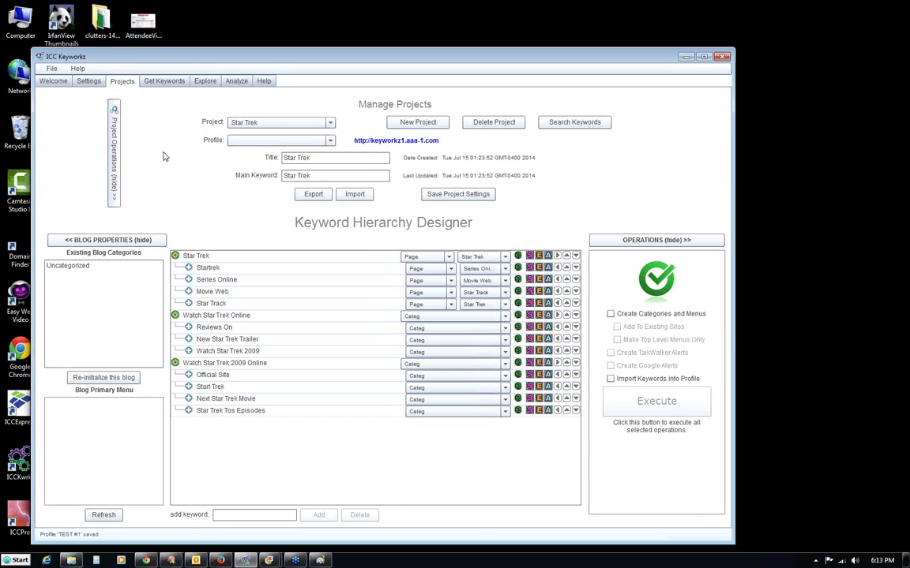
pyautogui.click(330, 145)
pyautogui.moveTo(332, 154); pyautogui.dragTo(332, 188)
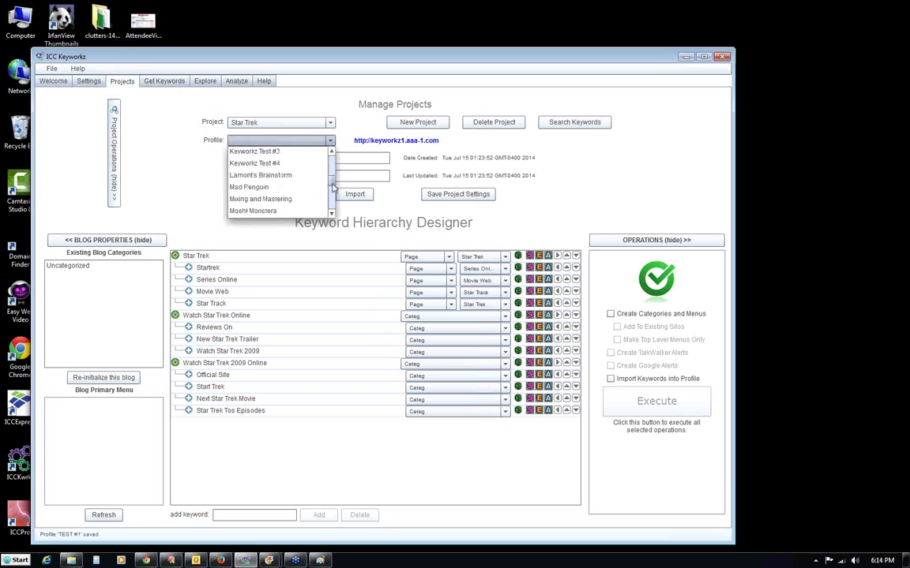
pyautogui.scroll(-5, 333, 188)
pyautogui.scroll(7, 332, 188)
pyautogui.click(334, 110)
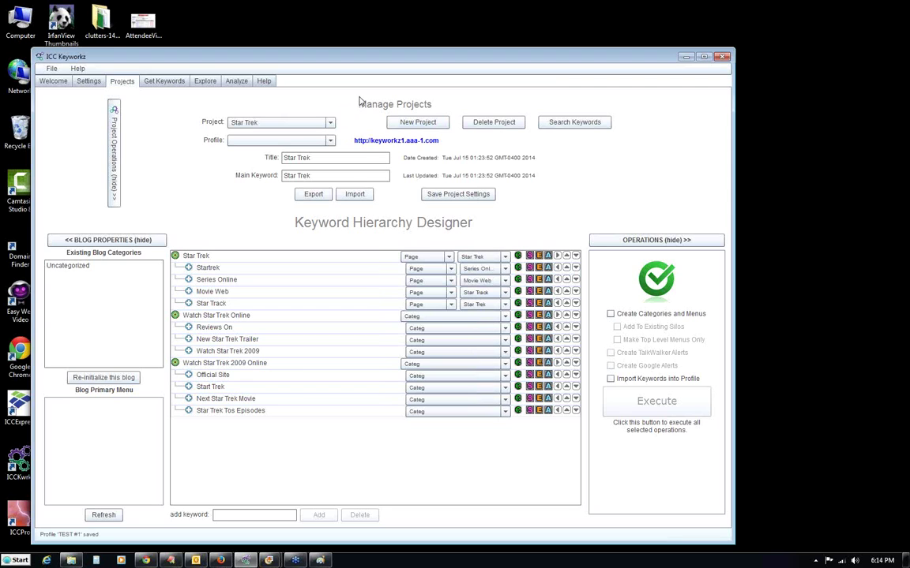
# Create and save a new project titled 'German Shepherds'.
pyautogui.click(417, 122)
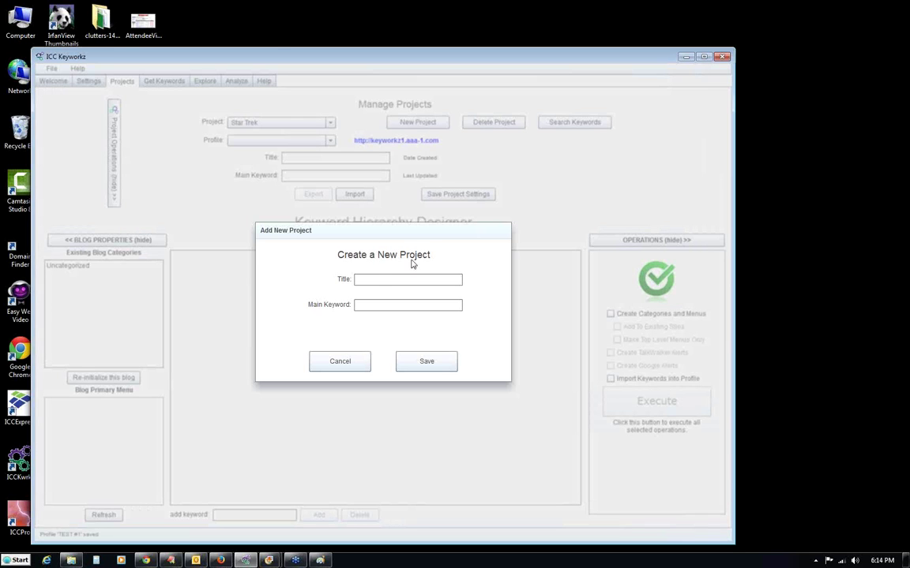
pyautogui.write('German Shpe')
pyautogui.press('BackSpace')
pyautogui.press('BackSpace')
pyautogui.write('epherds')
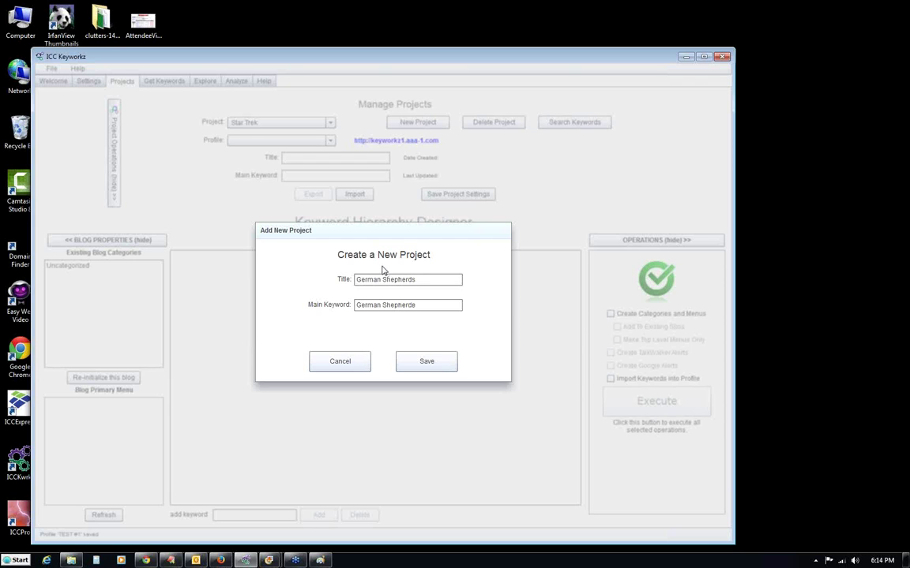
pyautogui.click(419, 364)
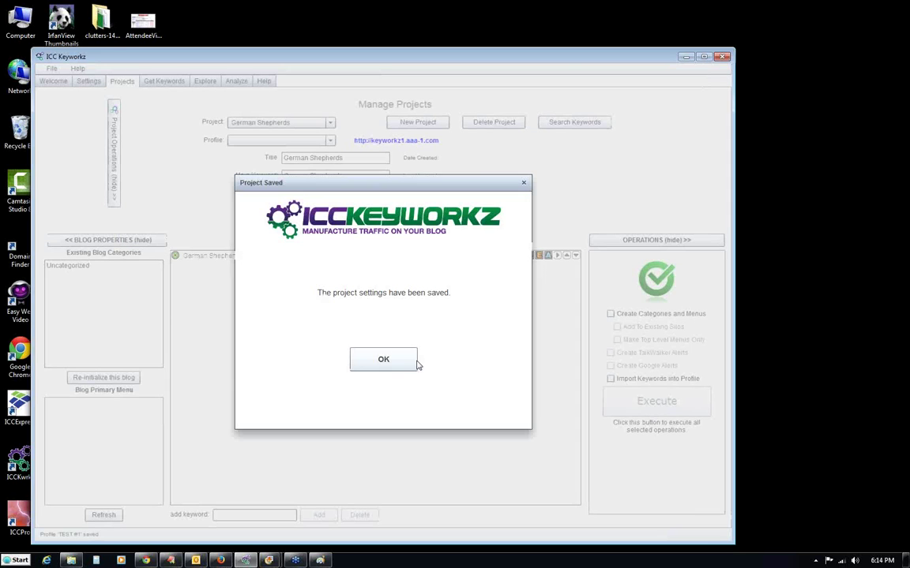
# Assign the Keyworkz Test #1 profile to German Shepherds and save the project settings.
pyautogui.click(396, 368)
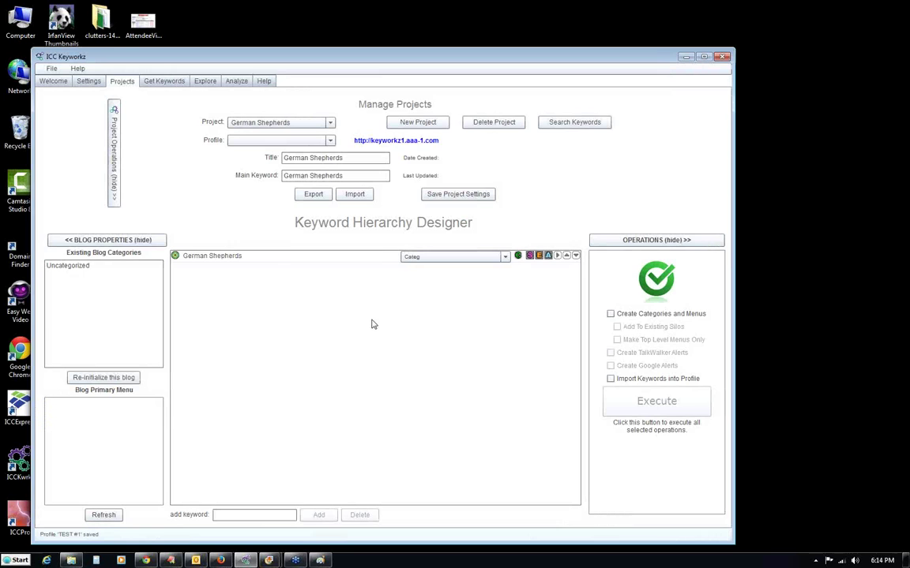
pyautogui.click(218, 258)
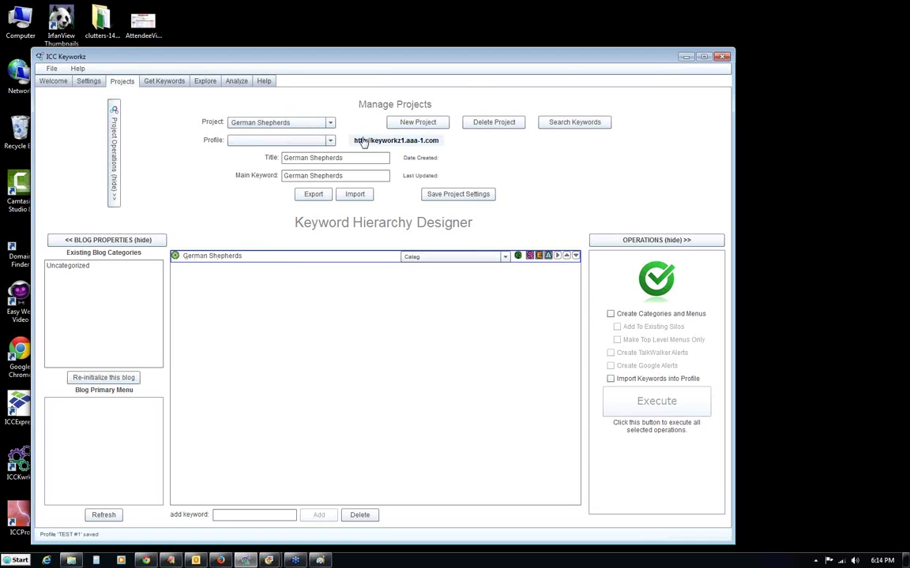
pyautogui.click(330, 141)
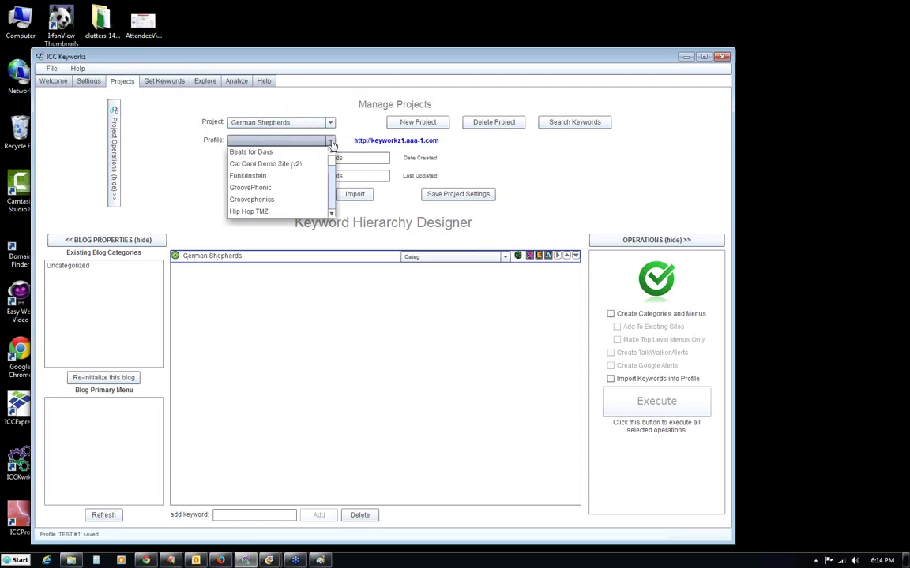
pyautogui.scroll(-3, 332, 166)
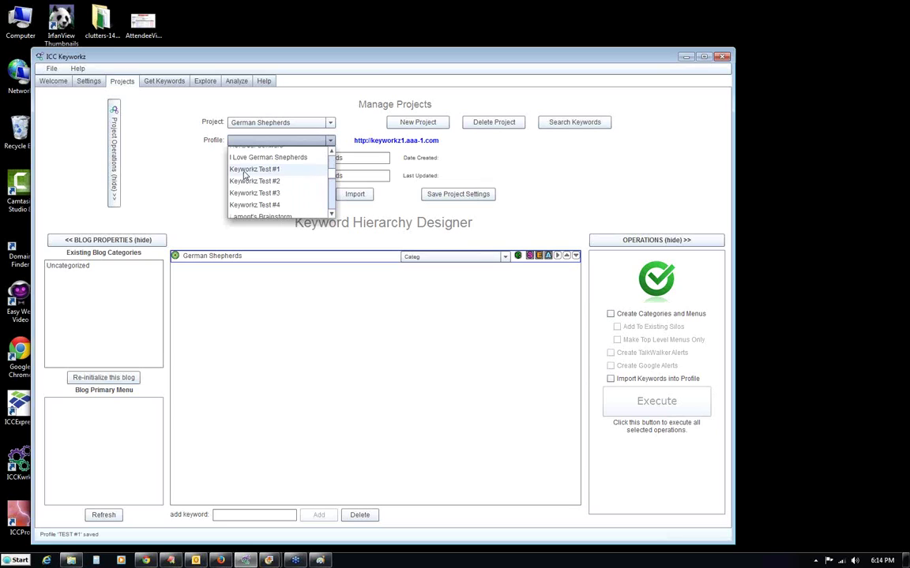
pyautogui.click(245, 171)
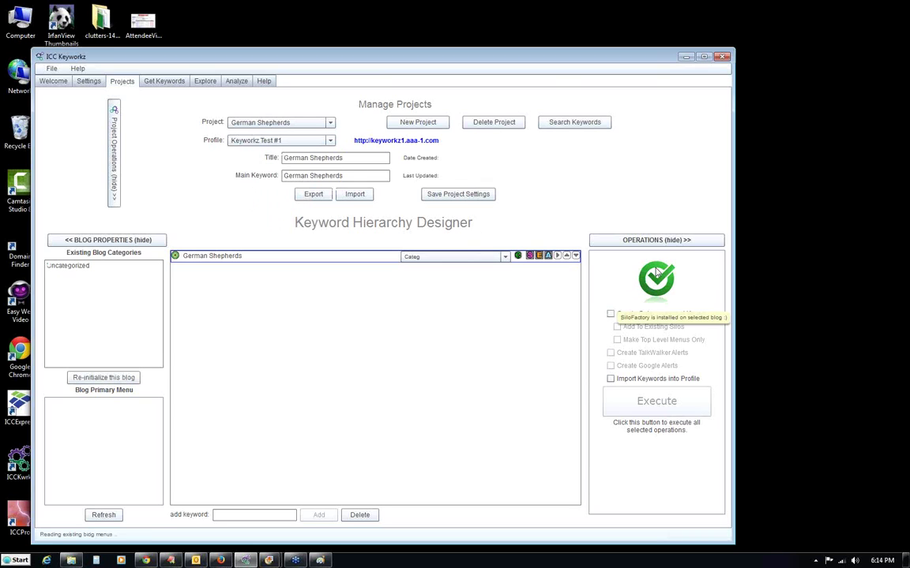
pyautogui.moveTo(93, 267); pyautogui.dragTo(48, 267)
pyautogui.click(119, 283)
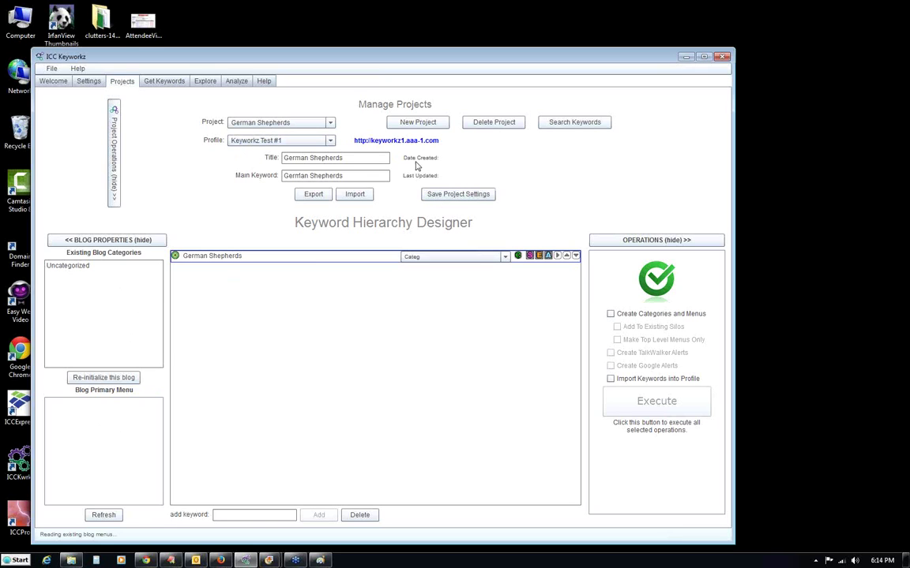
pyautogui.click(451, 195)
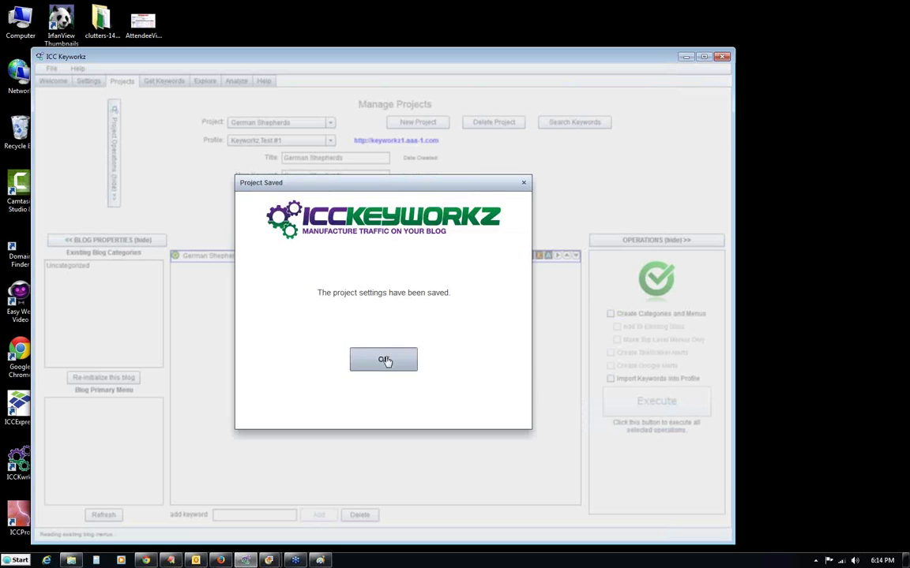
pyautogui.click(384, 361)
# Reload German Shepherds via Star Trek, reselect Keyworkz Test #1, and open its blog site.
pyautogui.click(330, 123)
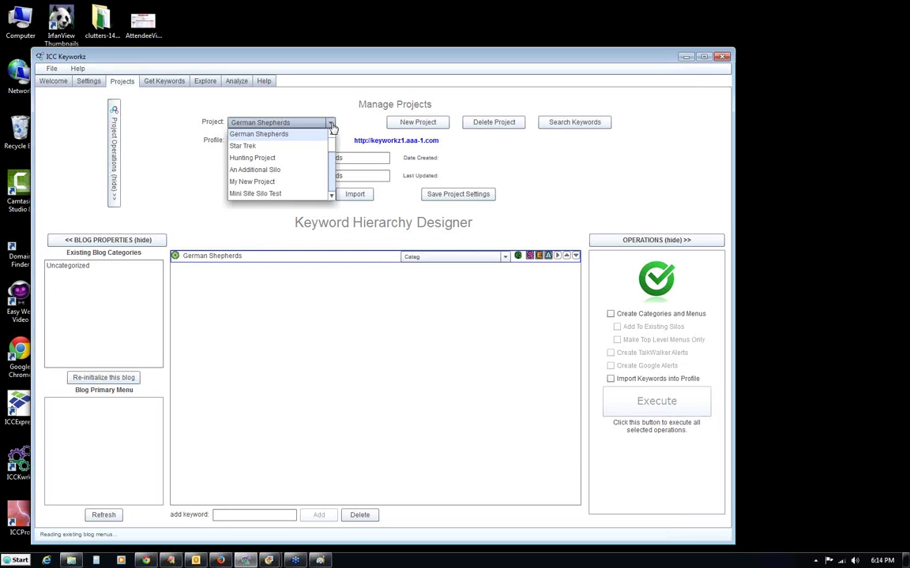
pyautogui.click(272, 147)
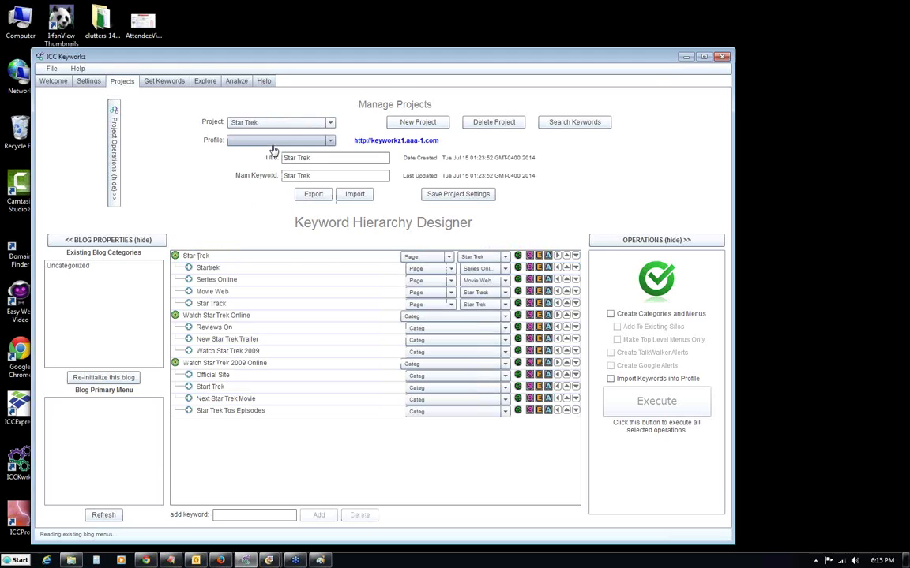
pyautogui.click(326, 123)
pyautogui.scroll(1, 302, 139)
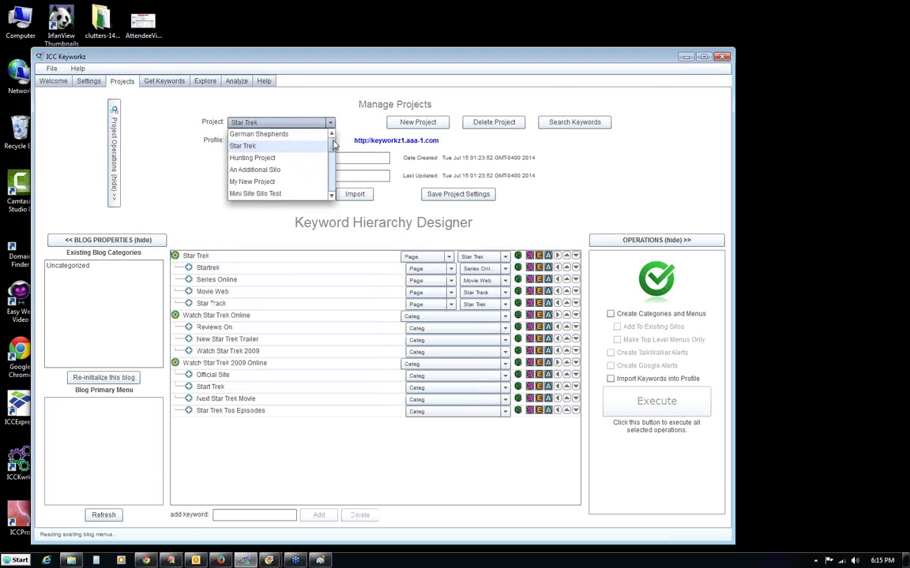
pyautogui.click(303, 132)
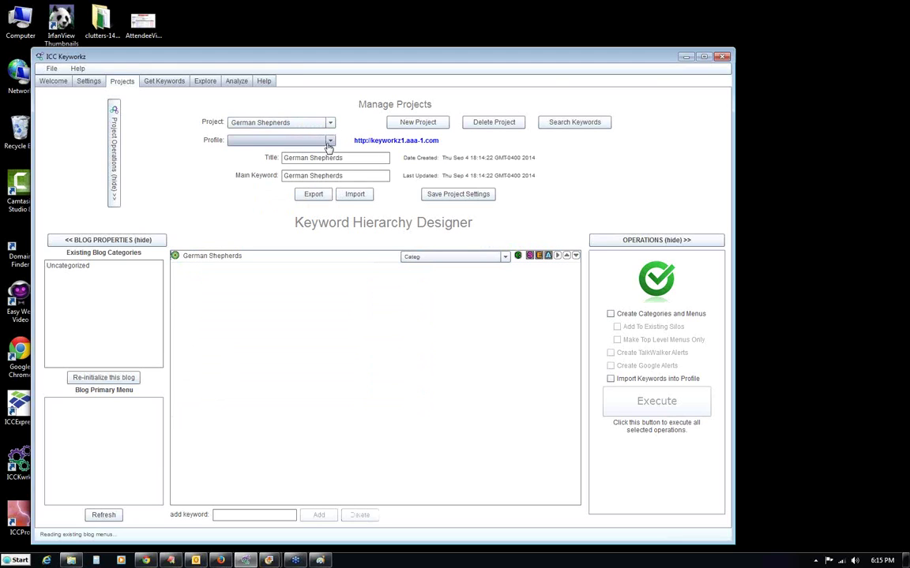
pyautogui.click(328, 141)
pyautogui.scroll(-1, 331, 162)
pyautogui.scroll(-3, 333, 170)
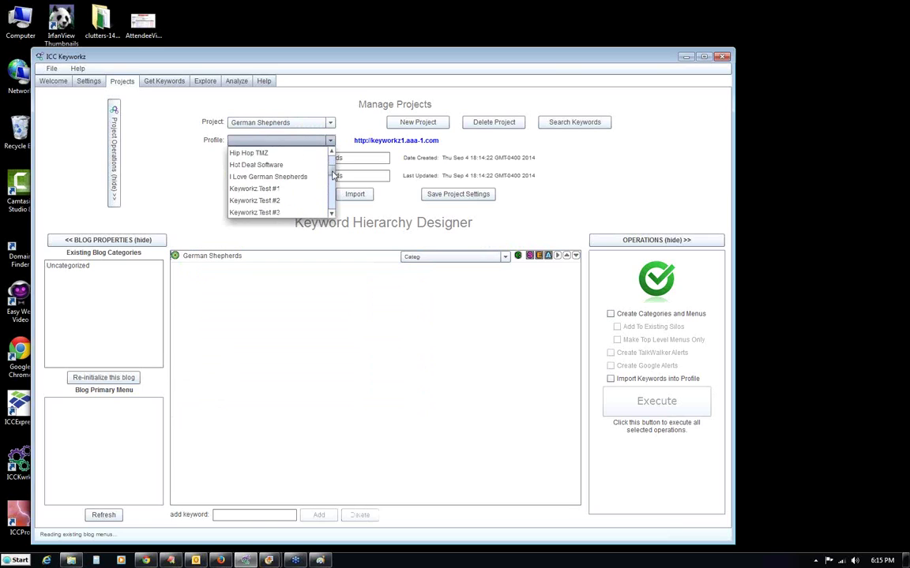
pyautogui.click(274, 165)
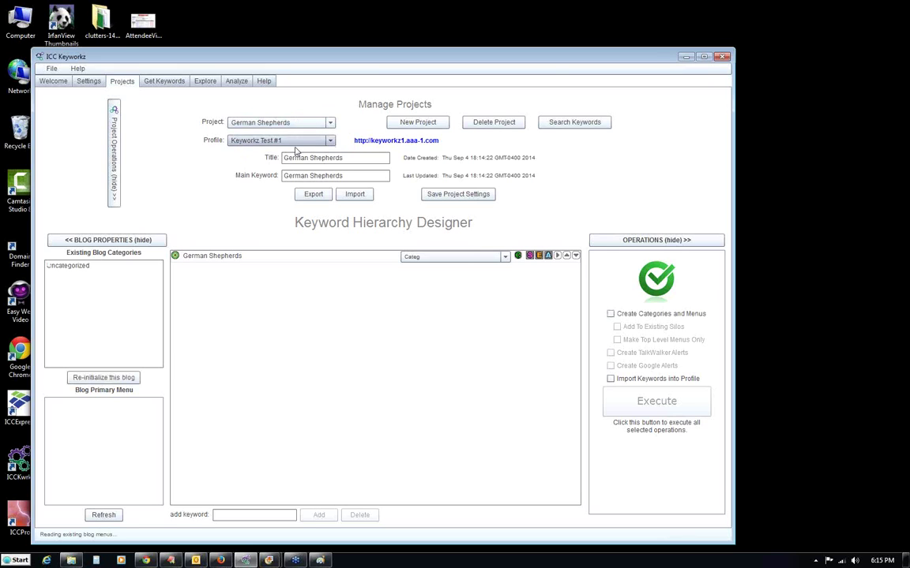
pyautogui.click(403, 141)
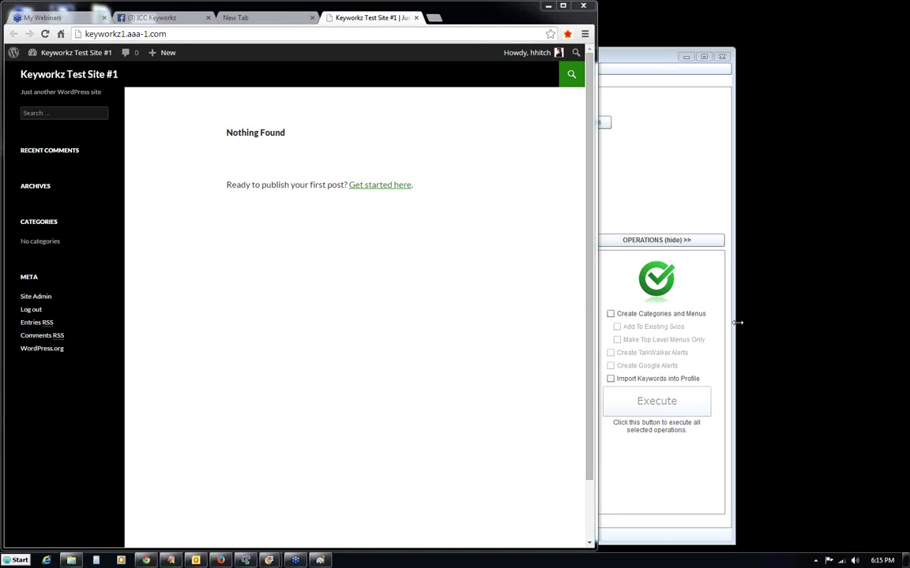
# Bring ICC Keyworkz back in front of the Keyworkz Test Site #1 blog in Chrome.
pyautogui.click(597, 178)
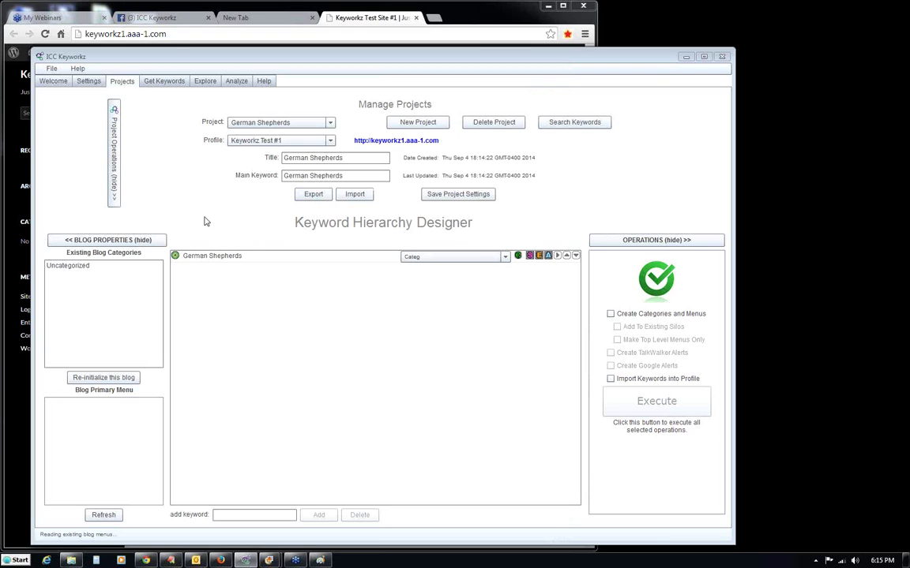
# Review the SEM Rush API settings, then return to the German Shepherds project's keyword hierarchy.
pyautogui.click(161, 82)
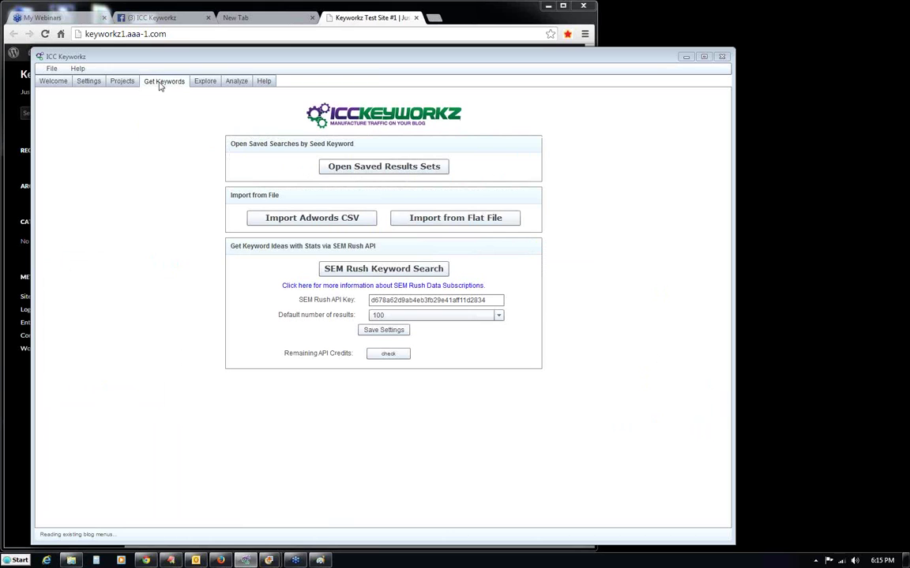
pyautogui.click(90, 85)
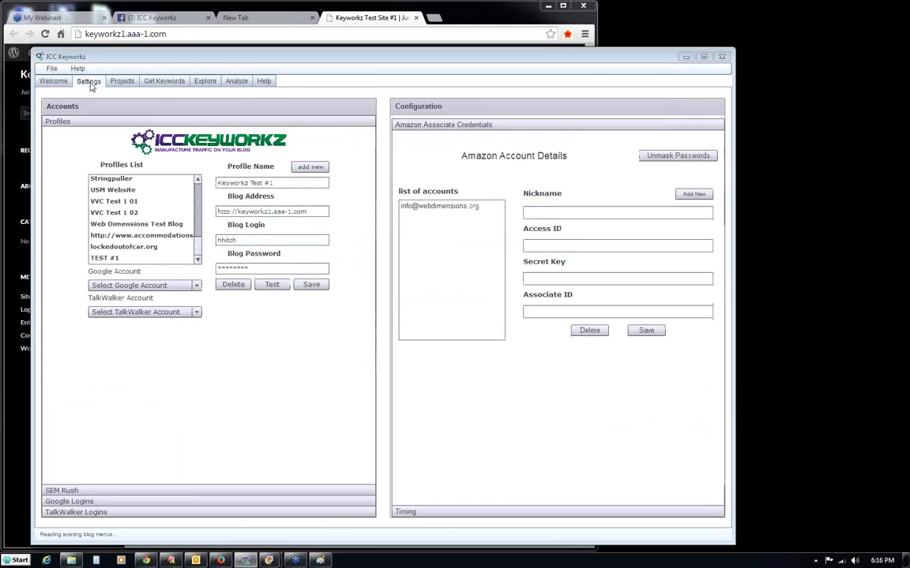
pyautogui.click(62, 491)
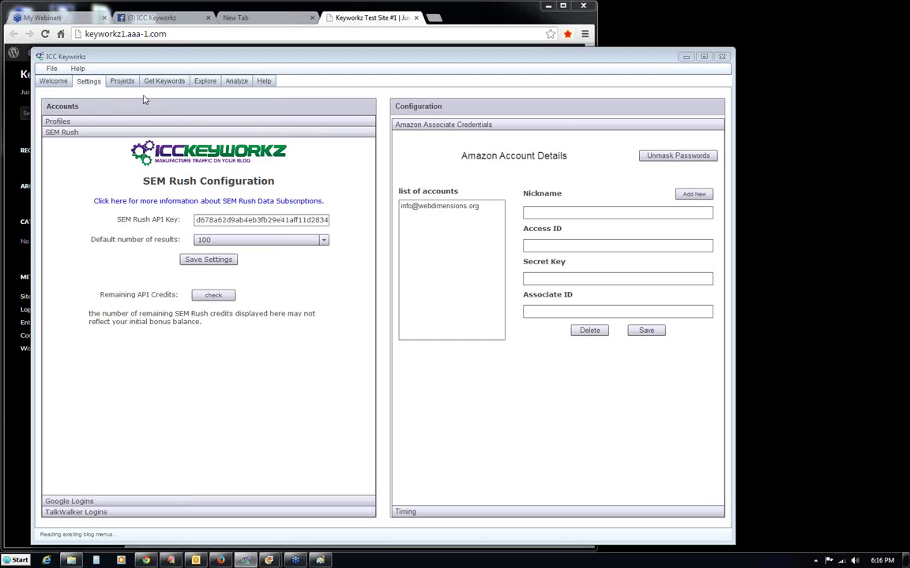
pyautogui.click(121, 84)
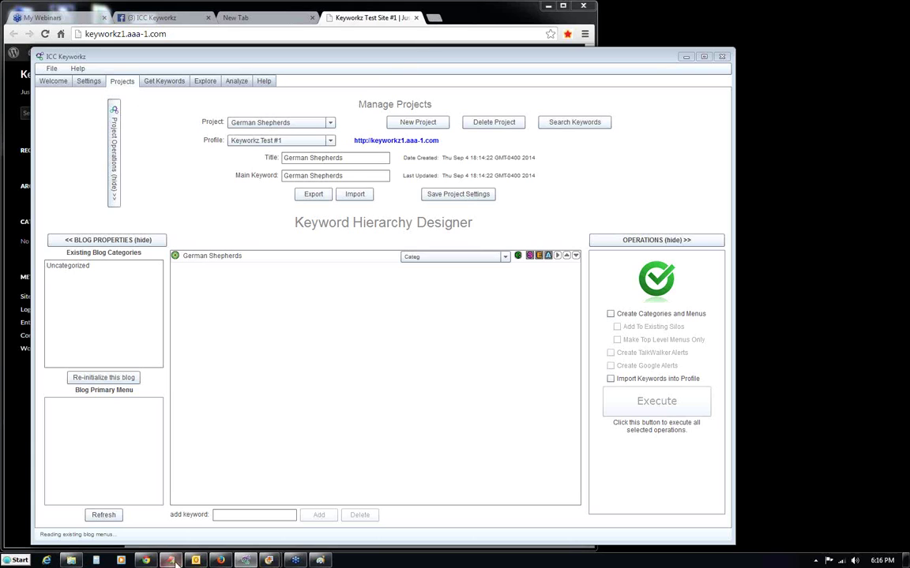
pyautogui.click(220, 560)
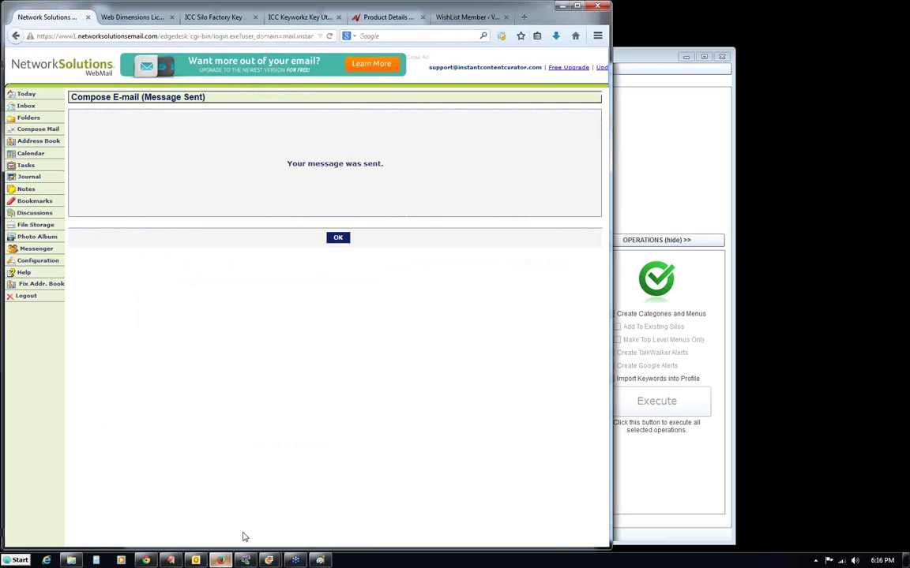
pyautogui.click(524, 17)
pyautogui.write('goog')
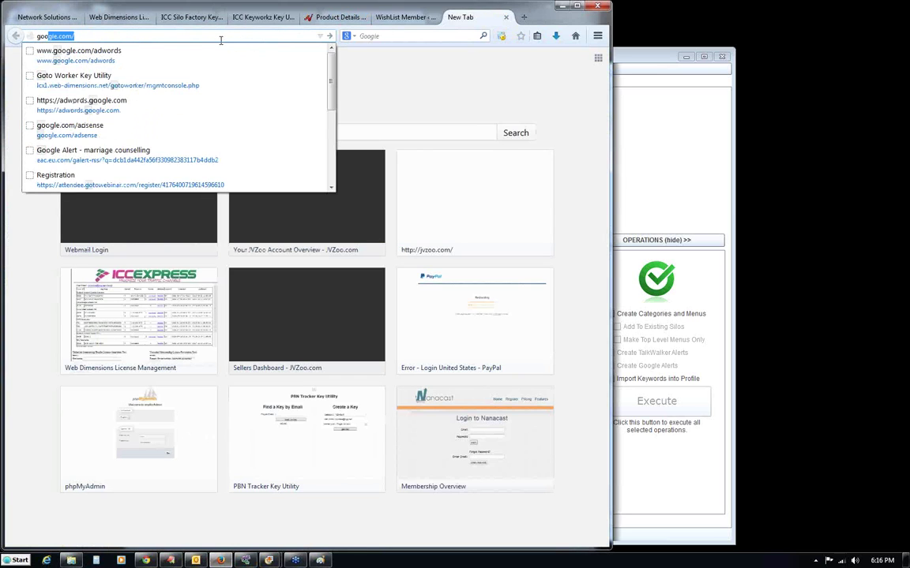
pyautogui.write('le')
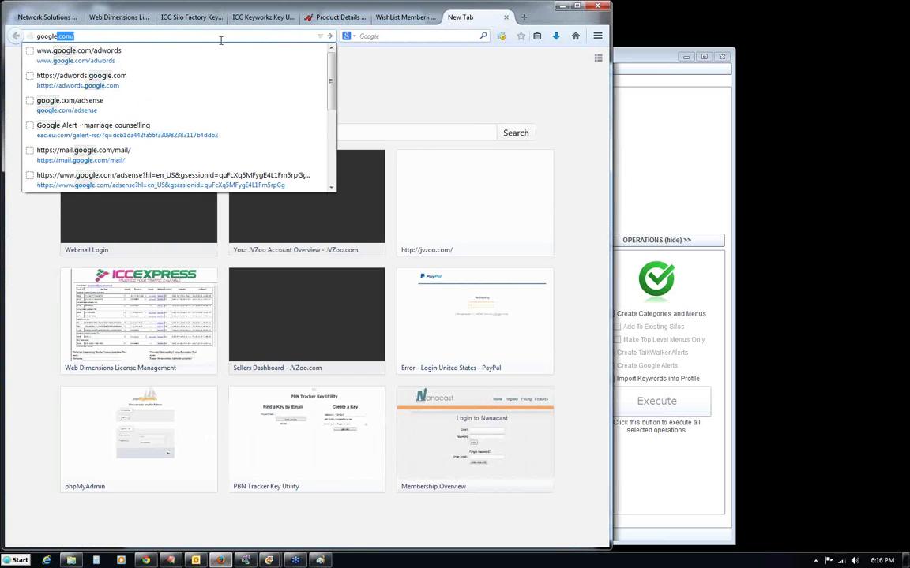
pyautogui.click(221, 40)
pyautogui.write('ad')
pyautogui.press('Down')
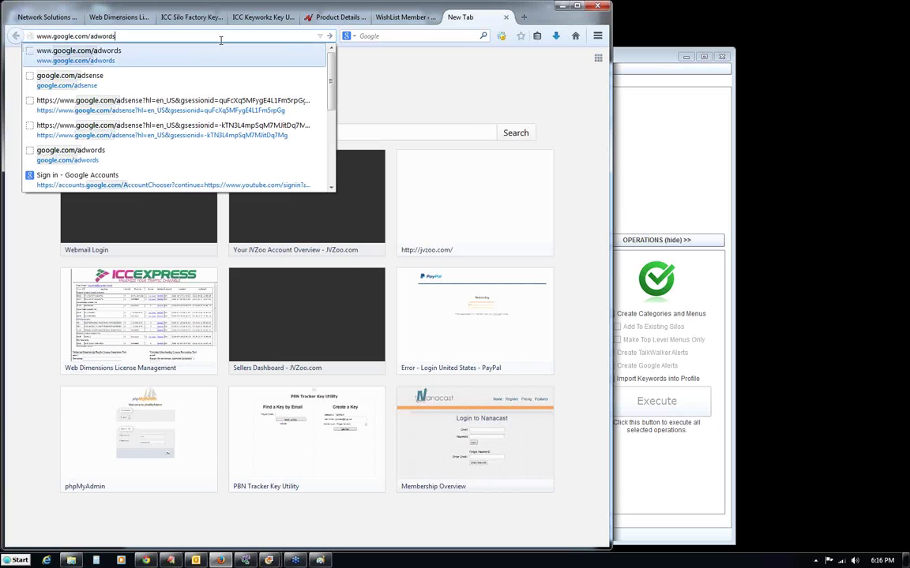
pyautogui.press('Return')
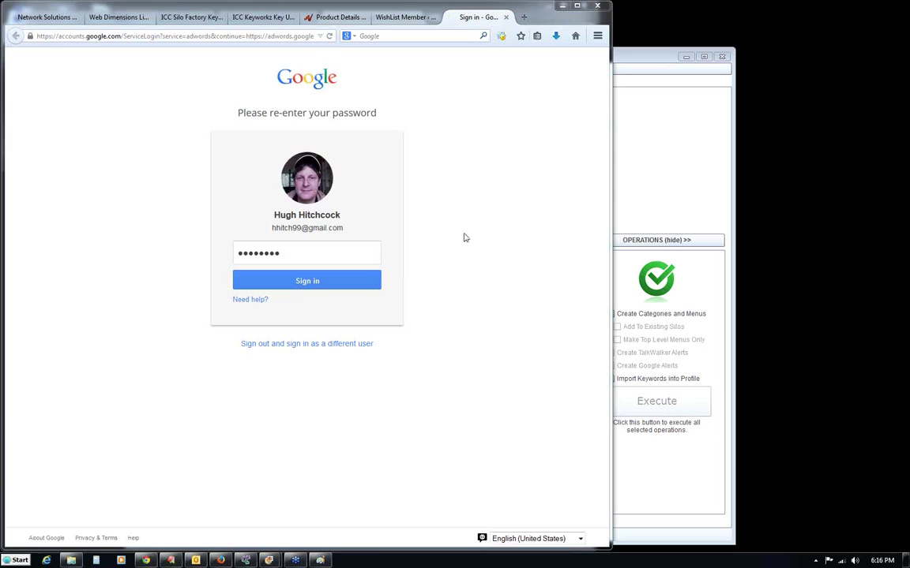
pyautogui.click(298, 283)
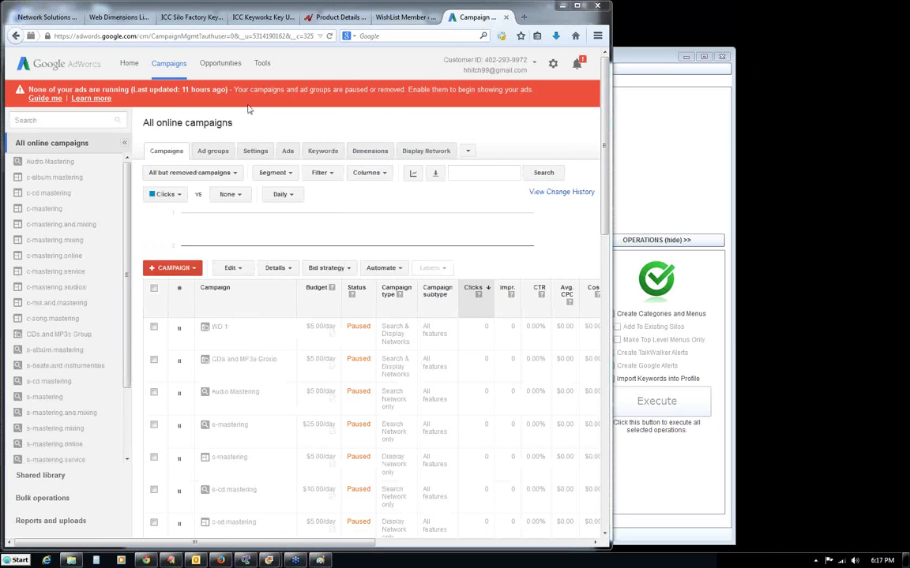
# Go to the Keyword Planner from the AdWords Tools menu.
pyautogui.click(263, 64)
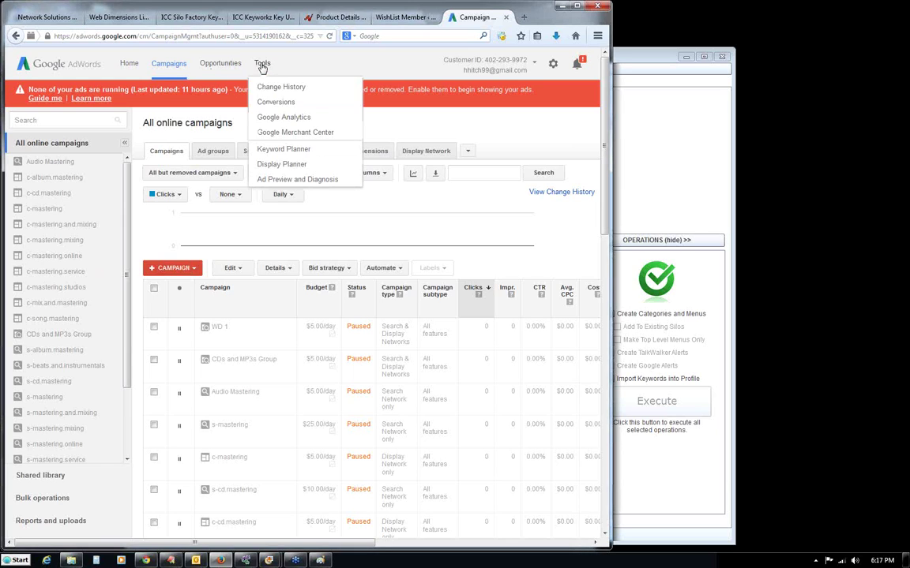
pyautogui.click(277, 149)
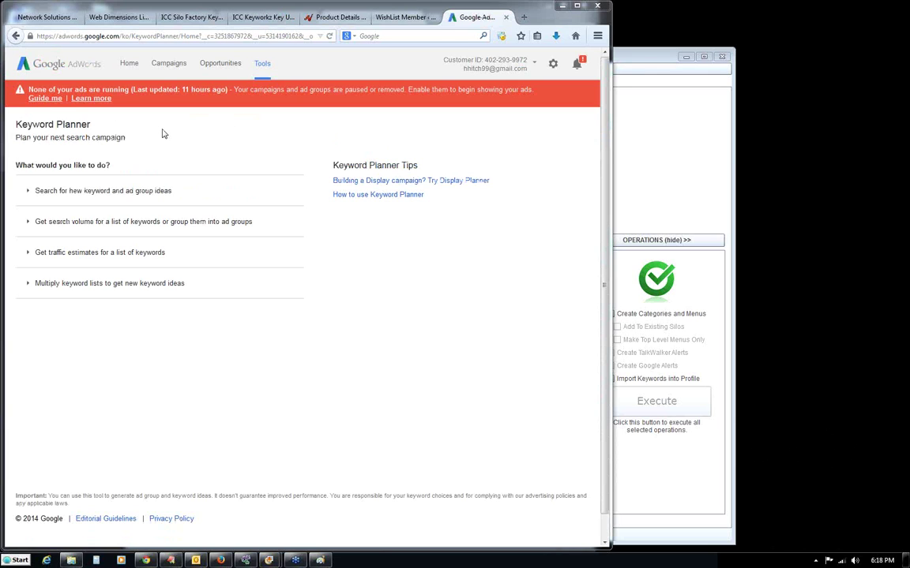
# Enter 'german shepherds miami' as the product or service for new keyword and ad group ideas.
pyautogui.click(98, 192)
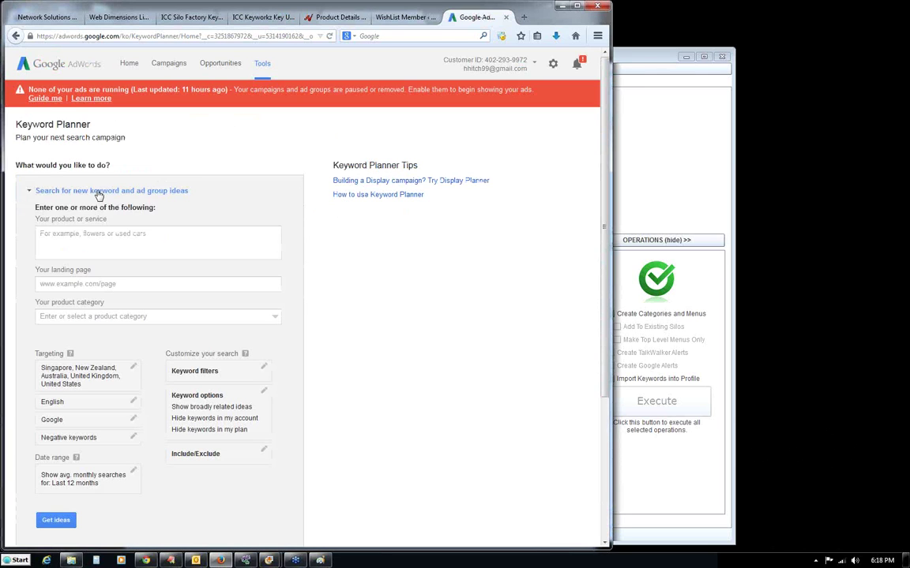
pyautogui.click(80, 237)
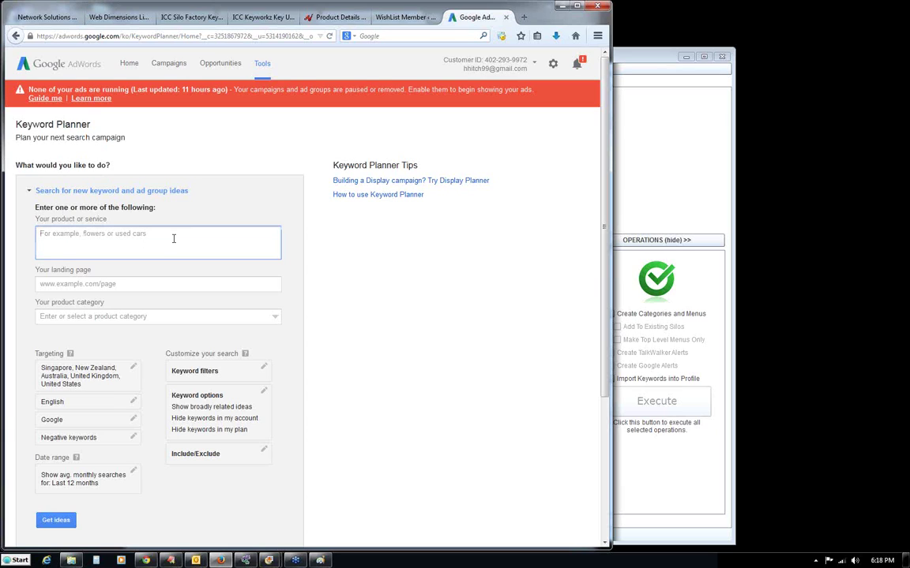
pyautogui.write('german sh')
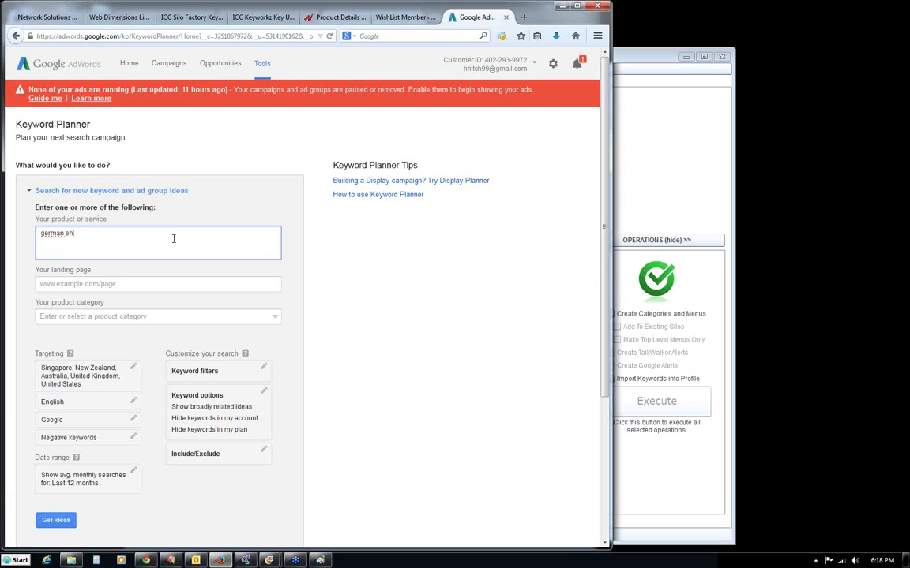
pyautogui.write('epherds miami')
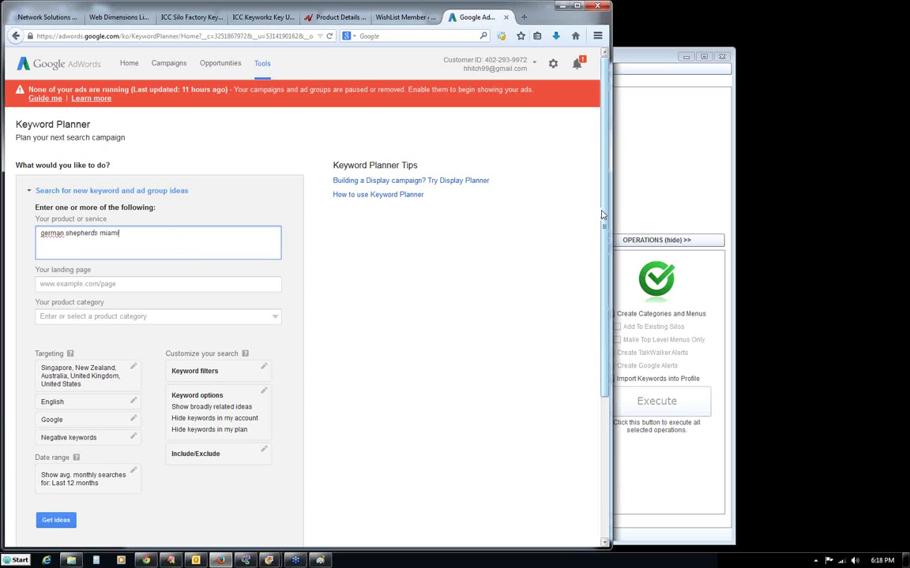
pyautogui.scroll(-1, 597, 250)
pyautogui.scroll(-2, 597, 251)
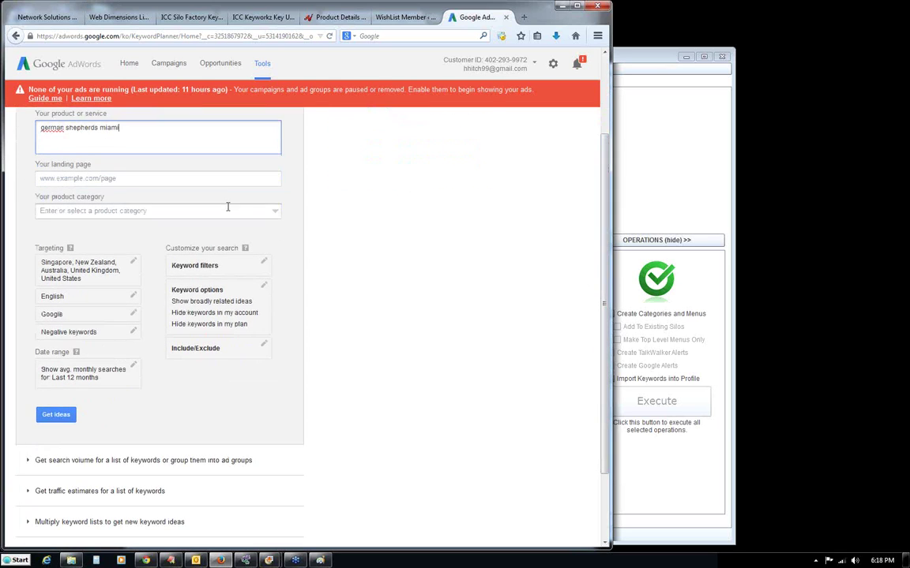
# Replace the five preset countries with United States and Miami, Florida, then get keyword ideas.
pyautogui.click(132, 263)
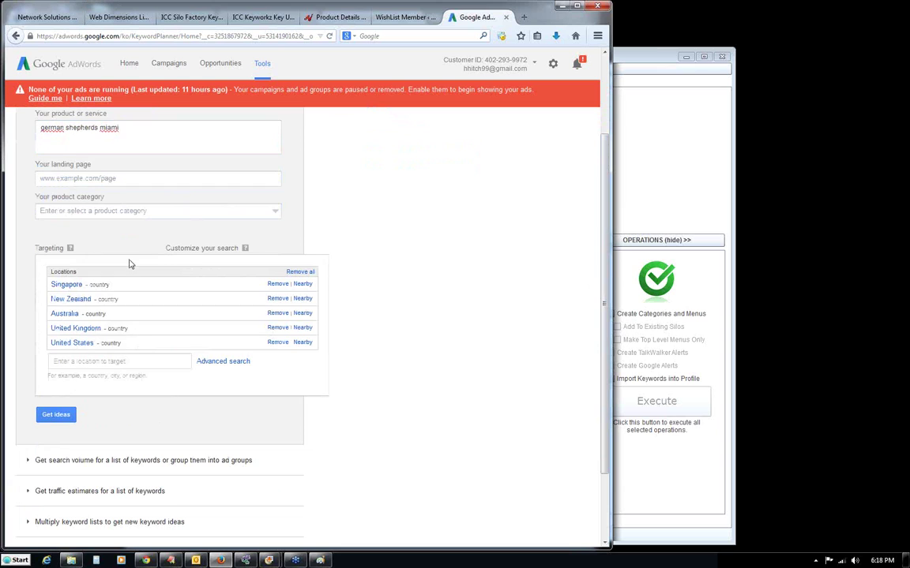
pyautogui.click(296, 273)
pyautogui.click(111, 300)
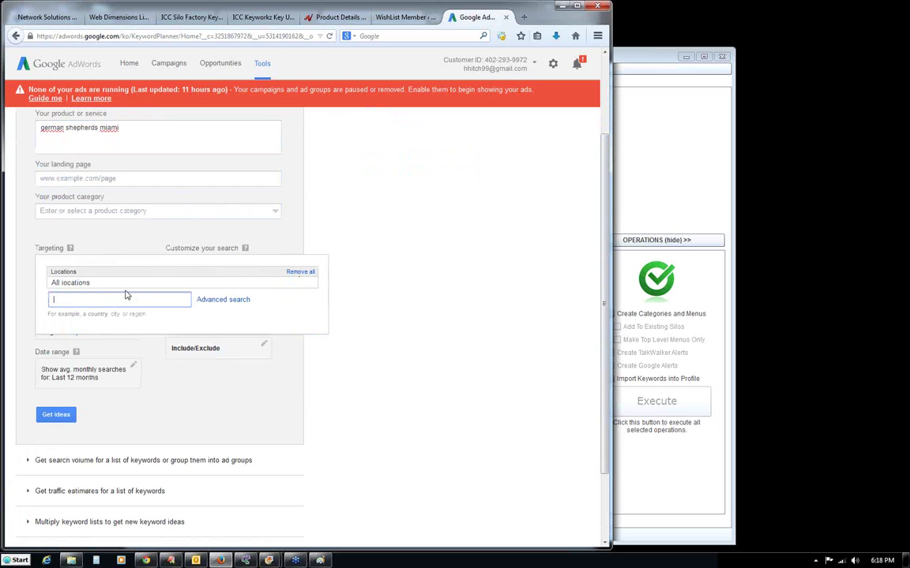
pyautogui.write('unio')
pyautogui.press('BackSpace')
pyautogui.press('BackSpace')
pyautogui.write('ted')
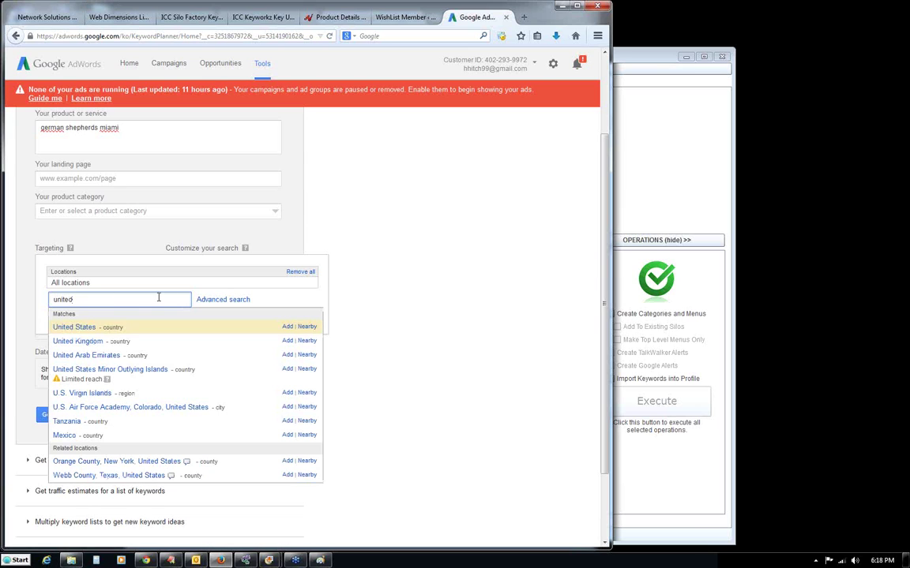
pyautogui.click(75, 326)
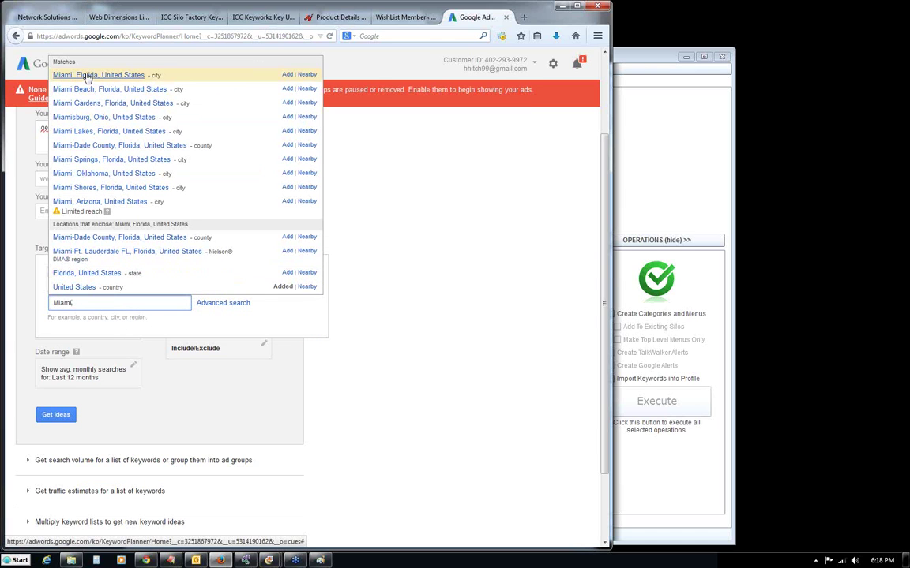
pyautogui.click(87, 76)
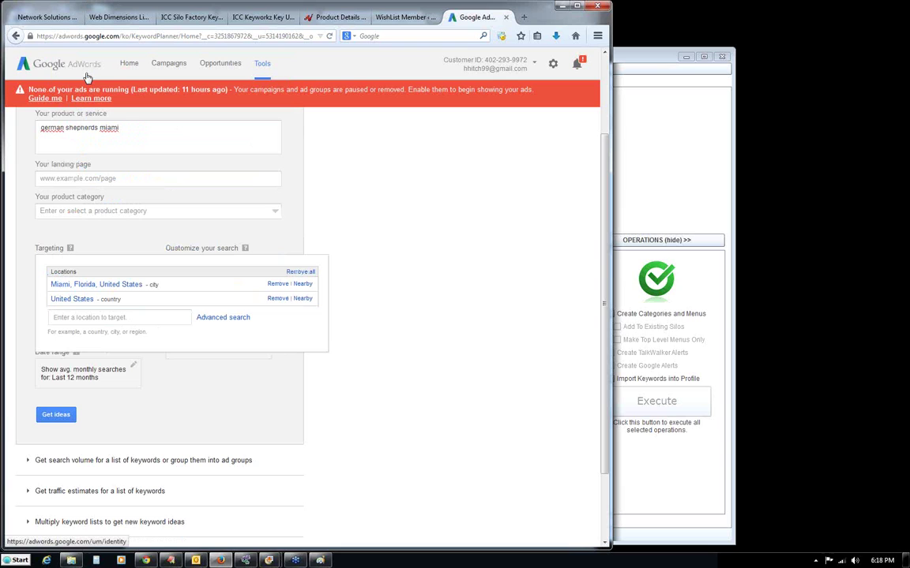
pyautogui.click(217, 397)
pyautogui.click(56, 400)
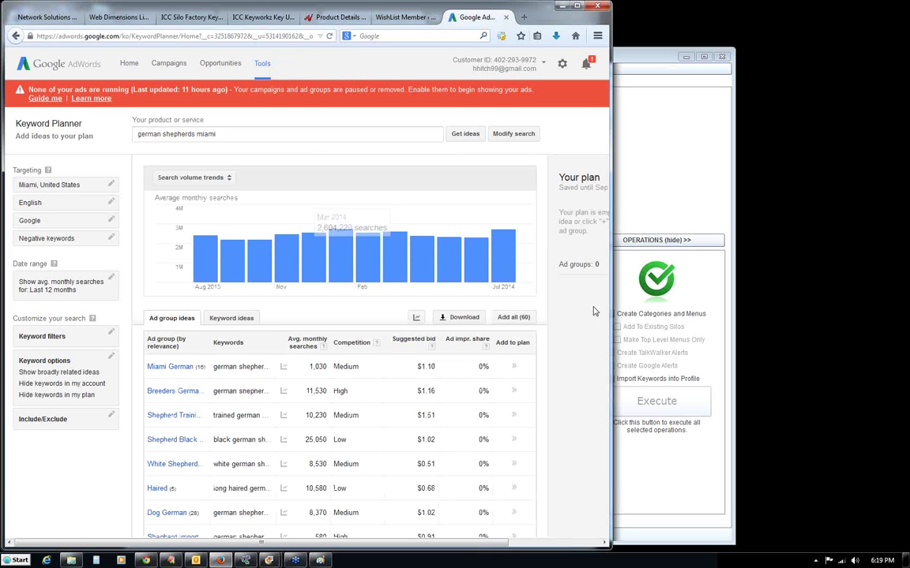
# Widen the browser and switch to the Keyword ideas tab listing 801 suggestions.
pyautogui.moveTo(611, 320); pyautogui.dragTo(677, 320)
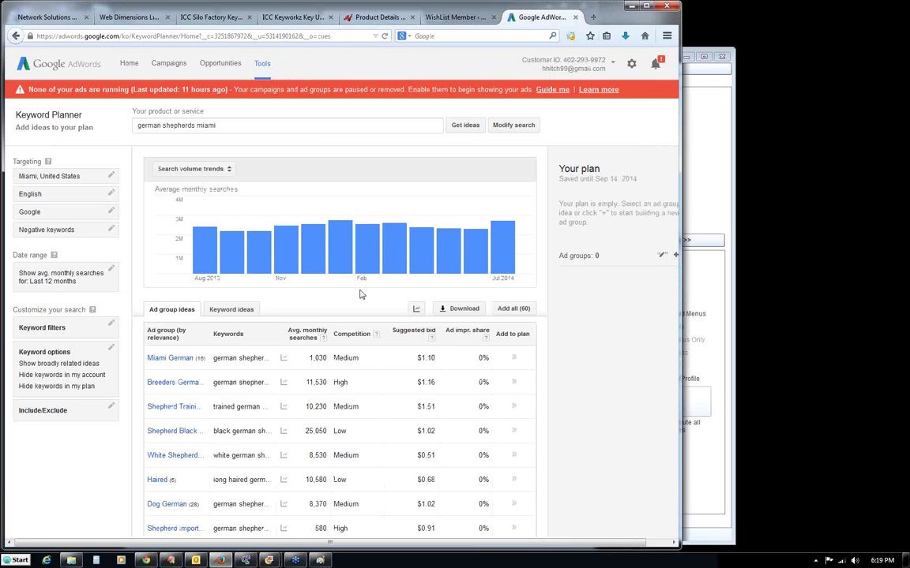
pyautogui.moveTo(283, 357)
pyautogui.moveTo(680, 302); pyautogui.dragTo(814, 304)
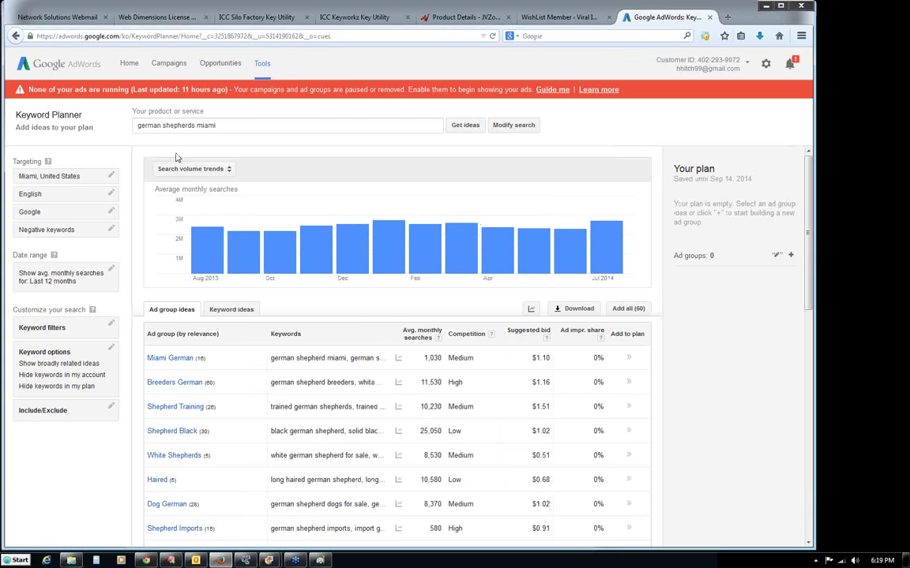
pyautogui.click(226, 312)
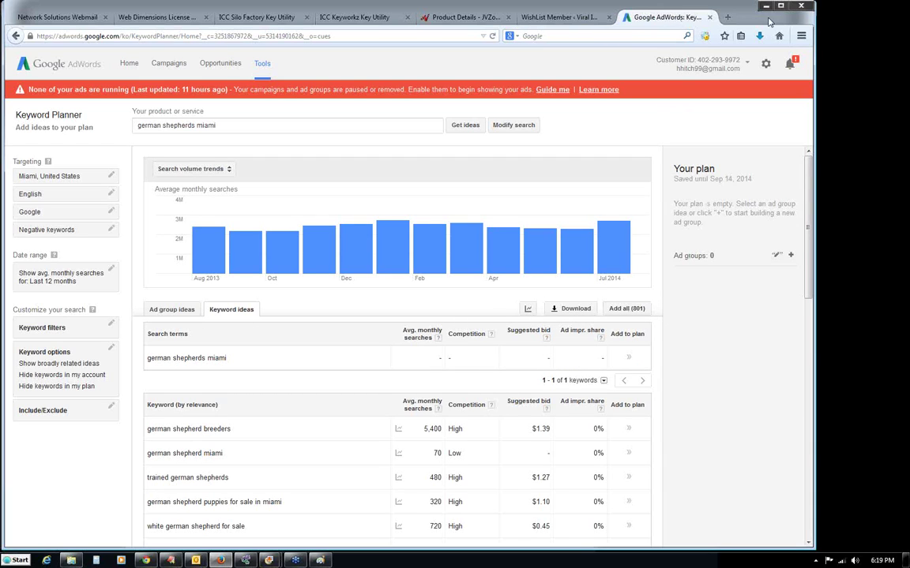
pyautogui.moveTo(814, 236); pyautogui.dragTo(731, 294)
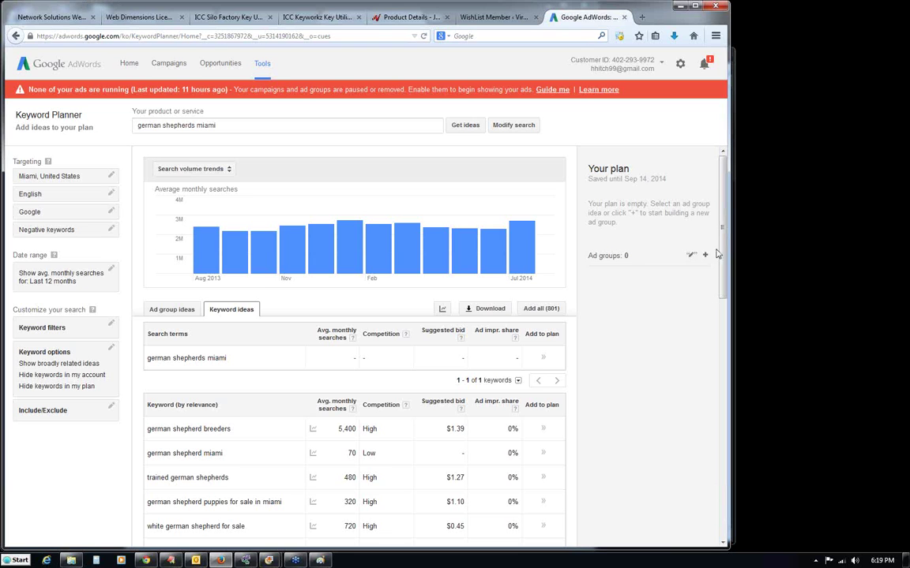
pyautogui.scroll(-5, 717, 296)
pyautogui.moveTo(717, 295); pyautogui.dragTo(741, 186)
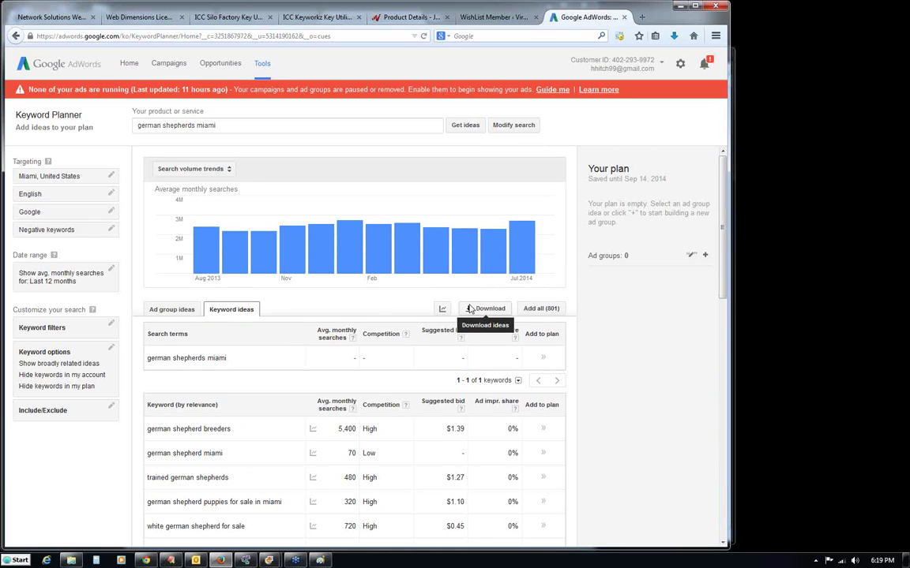
pyautogui.moveTo(222, 125); pyautogui.dragTo(122, 124)
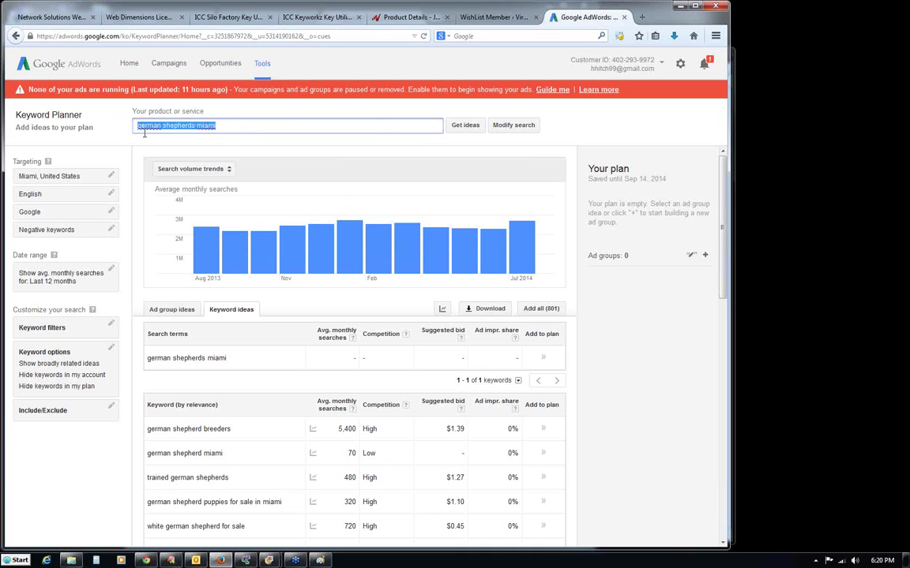
# Download the german shepherds miami keyword ideas as an Excel CSV, view it in Excel, then close Excel.
pyautogui.click(537, 310)
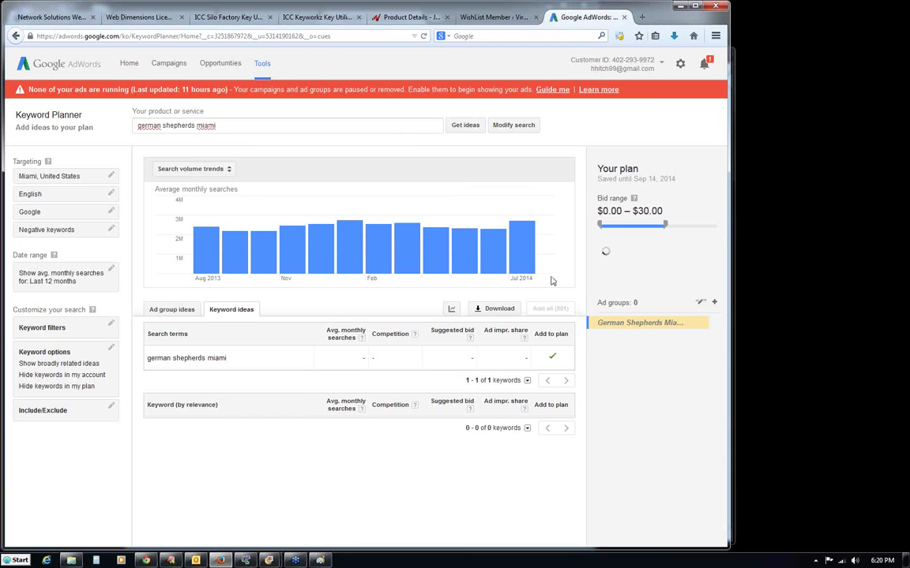
pyautogui.click(494, 308)
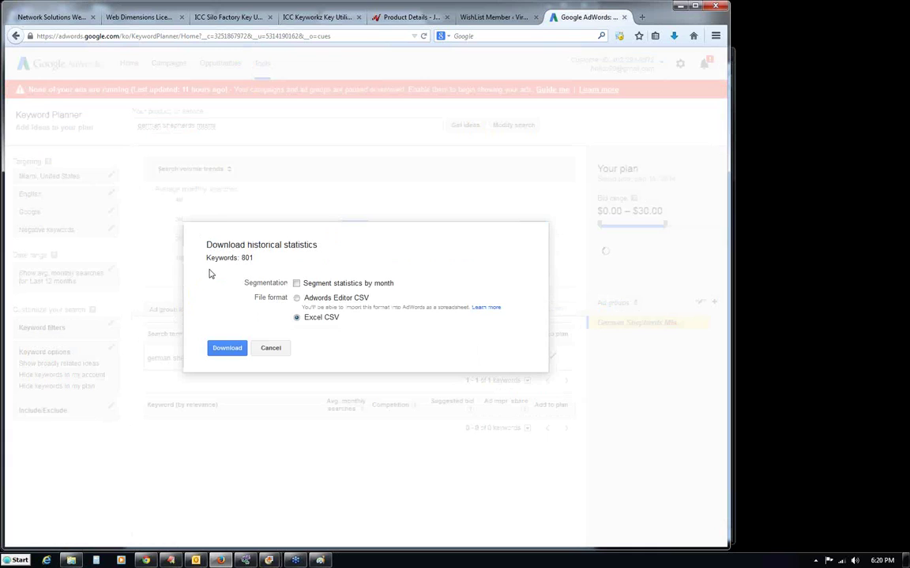
pyautogui.click(226, 349)
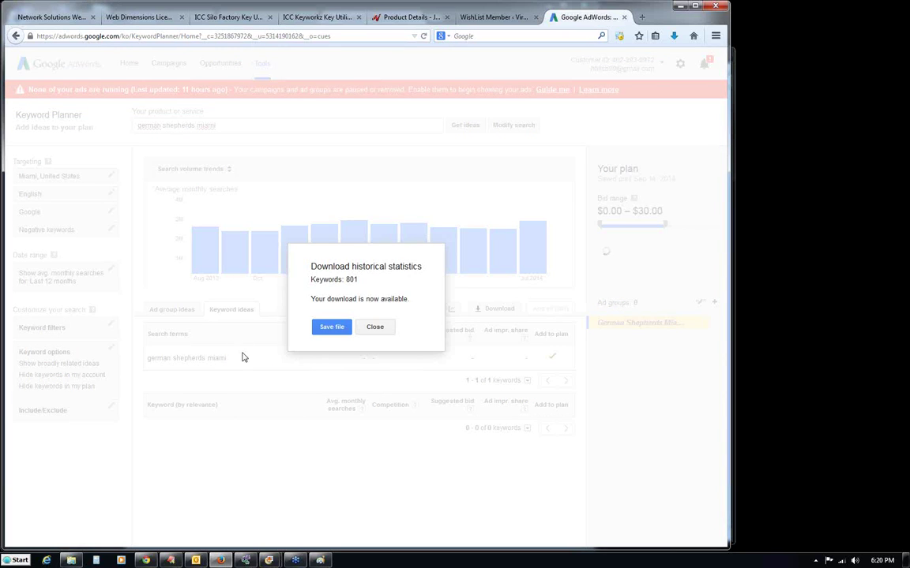
pyautogui.click(330, 329)
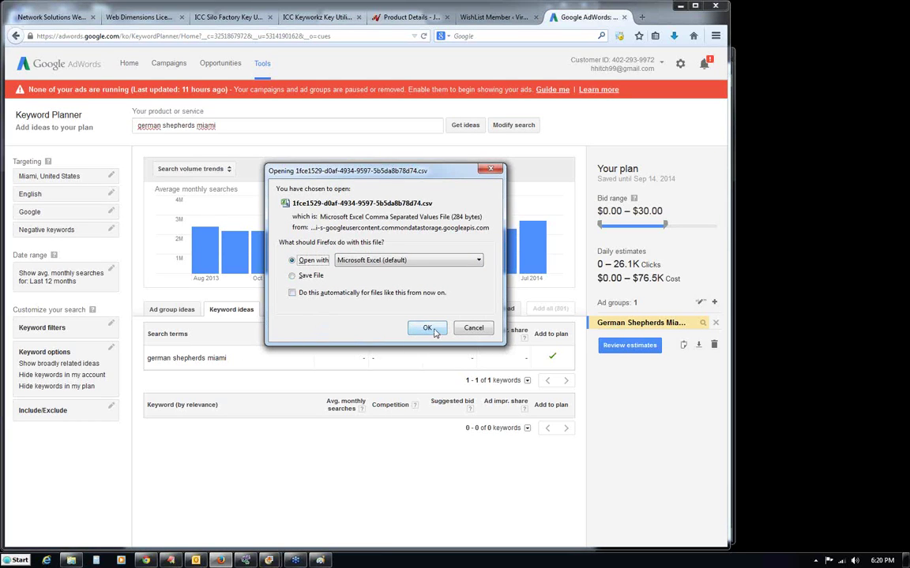
pyautogui.click(429, 328)
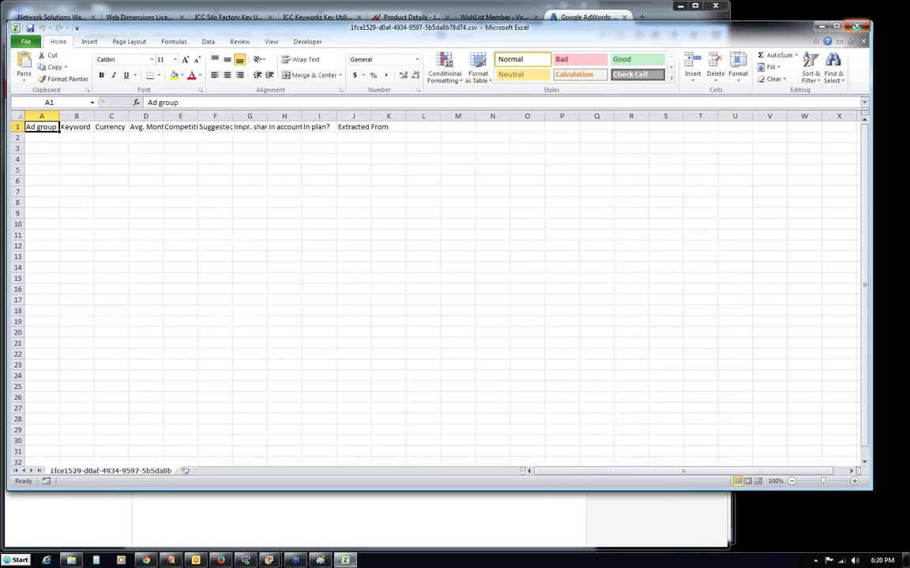
pyautogui.click(856, 26)
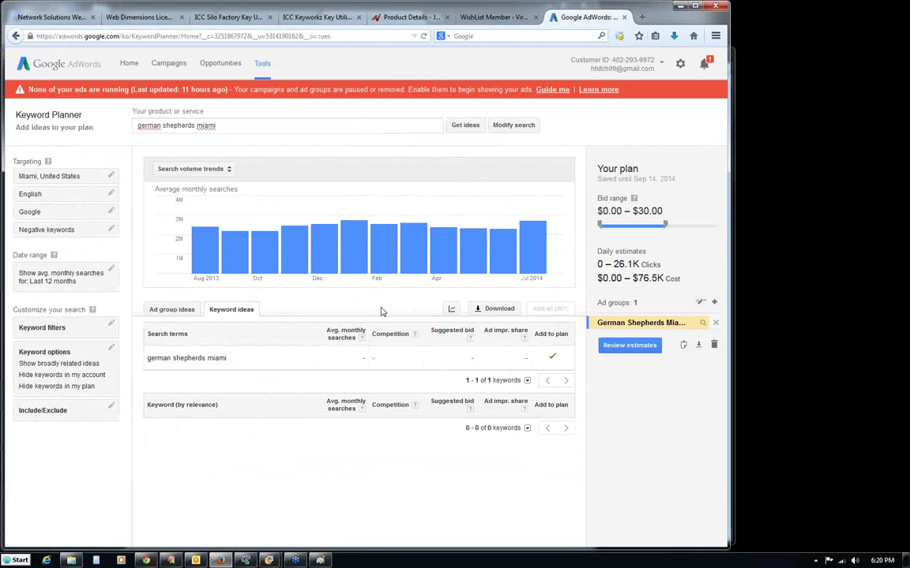
# Change the search phrase to 'german shepherd' and get its keyword ideas.
pyautogui.click(465, 125)
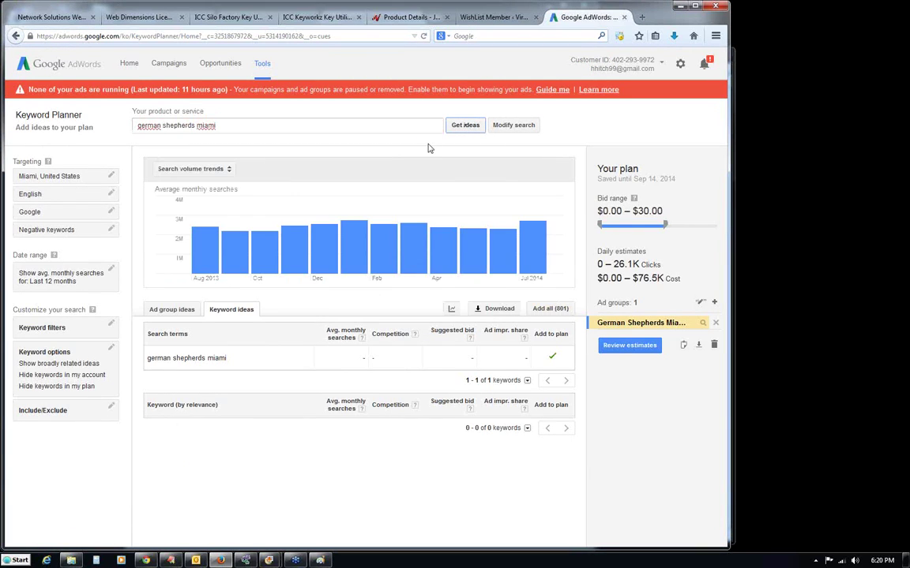
pyautogui.tripleClick(220, 125)
pyautogui.click(216, 124)
pyautogui.press('BackSpace')
pyautogui.press('BackSpace')
pyautogui.press('BackSpace')
pyautogui.press('BackSpace')
pyautogui.press('BackSpace')
pyautogui.press('BackSpace')
pyautogui.press('BackSpace')
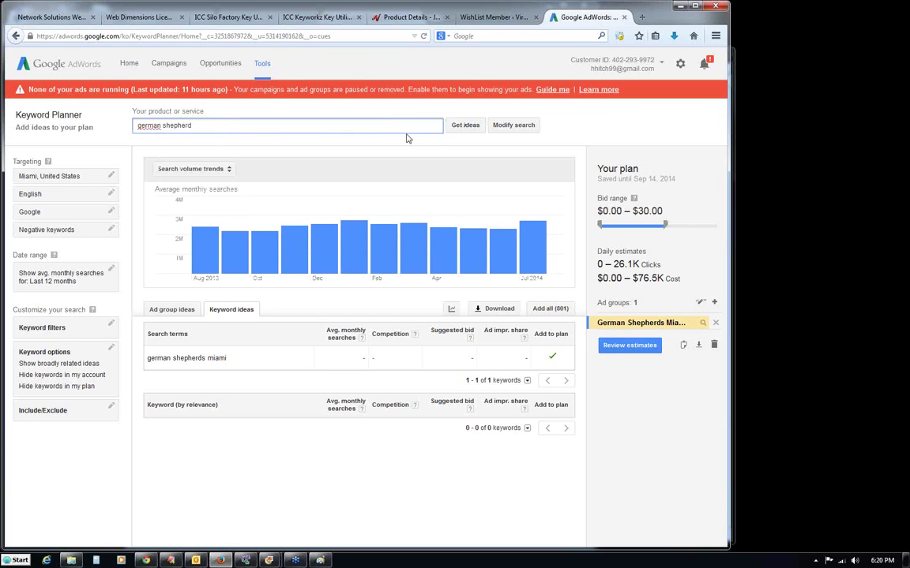
pyautogui.click(464, 127)
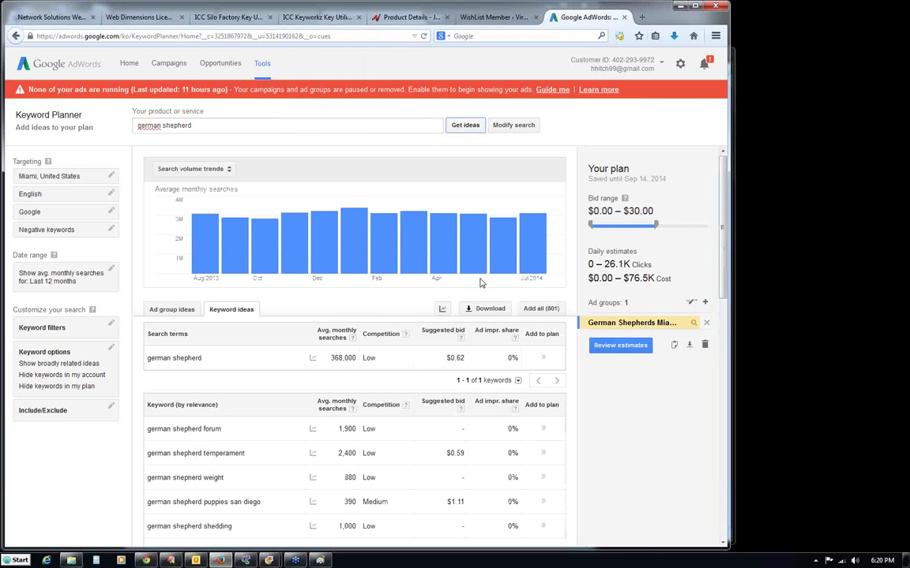
pyautogui.scroll(-3, 724, 219)
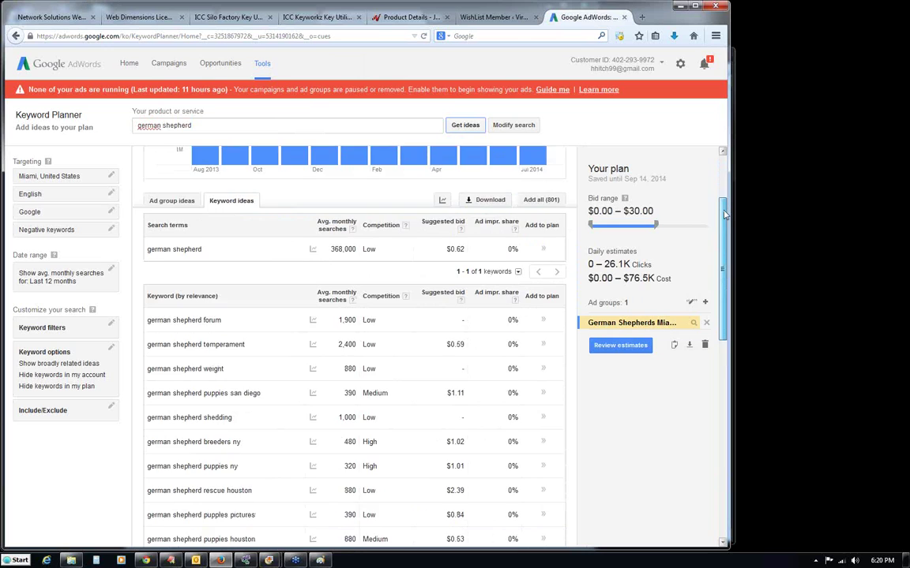
pyautogui.moveTo(724, 219); pyautogui.dragTo(724, 195)
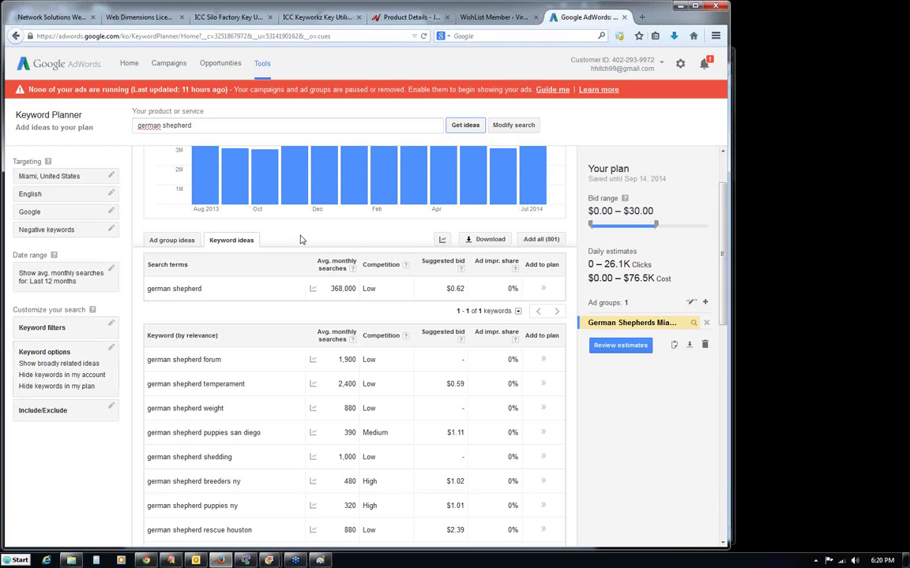
# Save the german shepherd keyword ideas as an Excel CSV and open it in Excel.
pyautogui.click(475, 241)
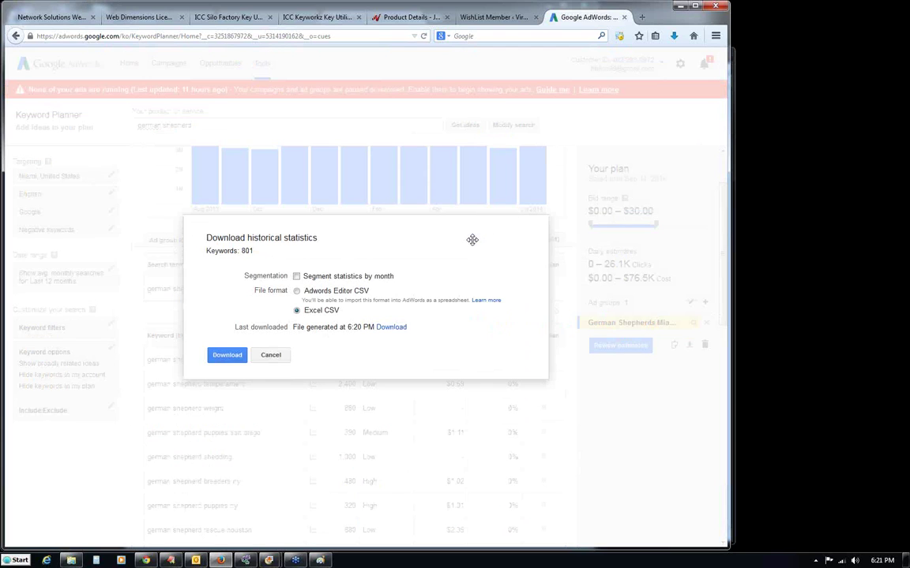
pyautogui.click(215, 357)
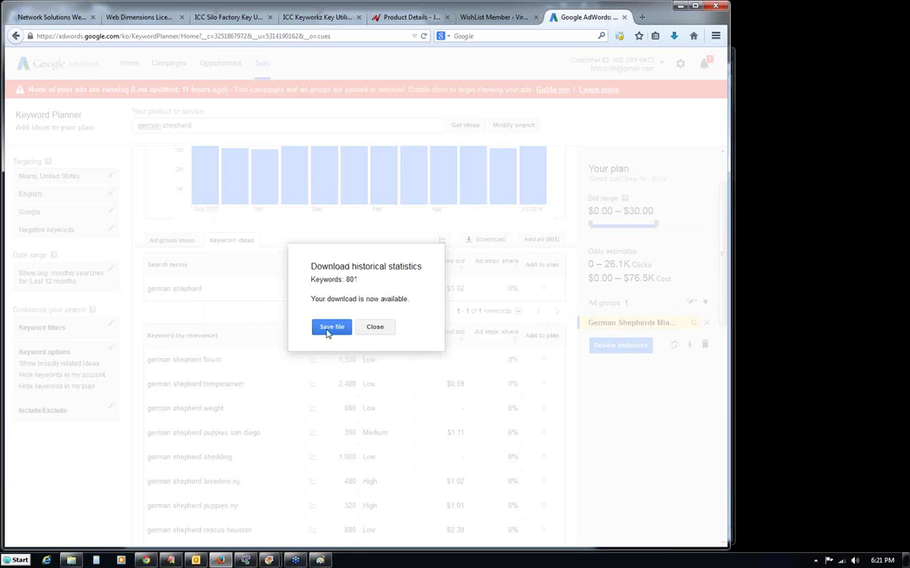
pyautogui.click(327, 326)
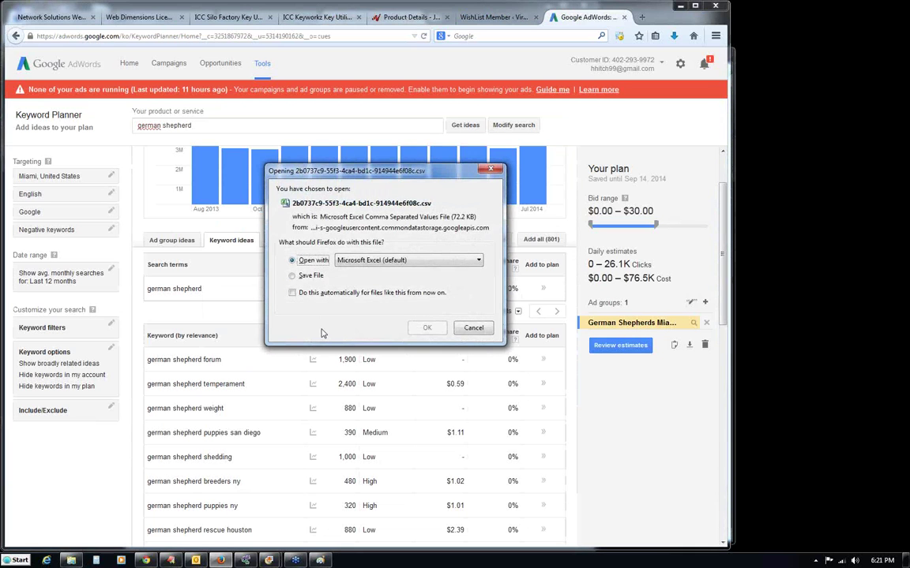
pyautogui.click(426, 329)
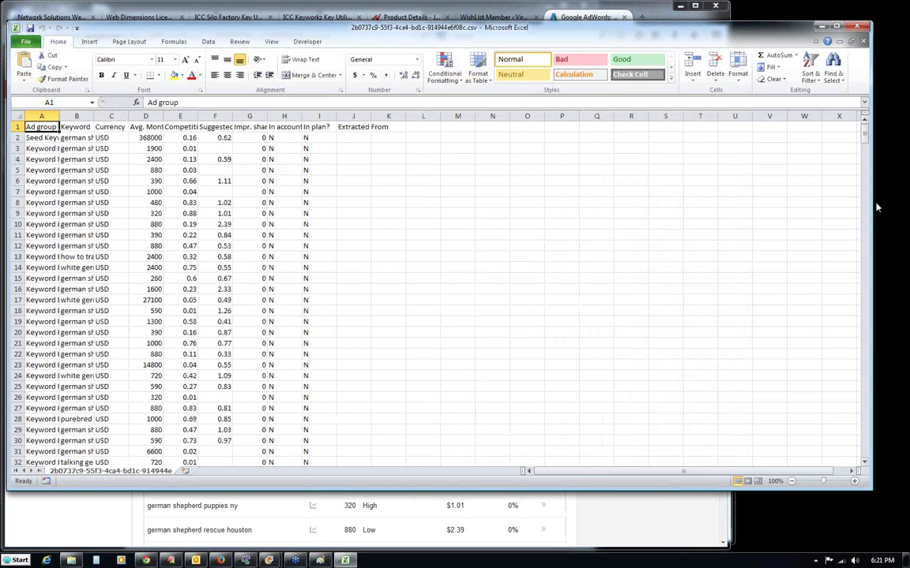
# Delete the keyword data in rows 41 through 521, keeping the first 40 rows.
pyautogui.moveTo(864, 126)
pyautogui.mouseDown()
pyautogui.moveTo(856, 477)
pyautogui.moveTo(867, 461)
pyautogui.moveTo(868, 128)
pyautogui.moveTo(864, 142)
pyautogui.mouseUp()
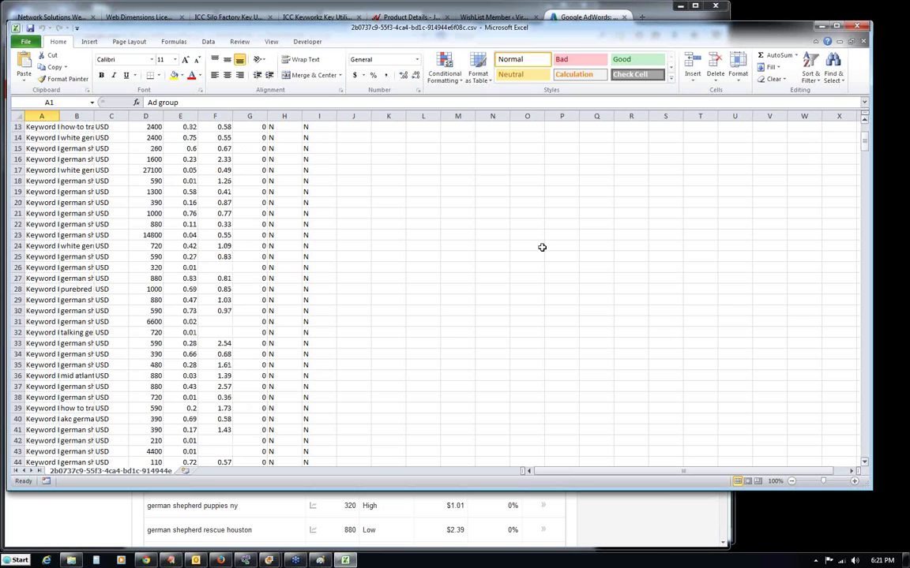
pyautogui.moveTo(13, 429); pyautogui.dragTo(38, 565)
pyautogui.moveTo(71, 464); pyautogui.dragTo(72, 462)
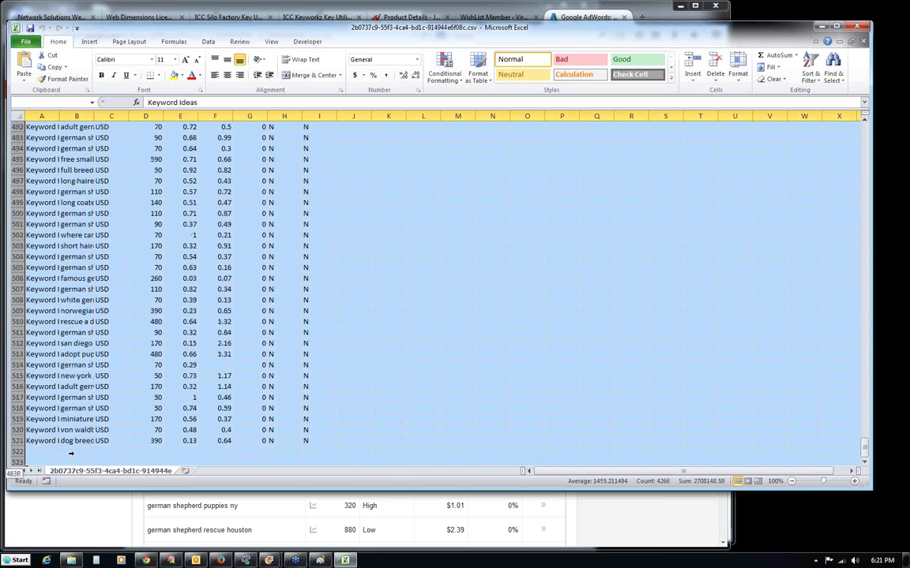
pyautogui.press('Delete')
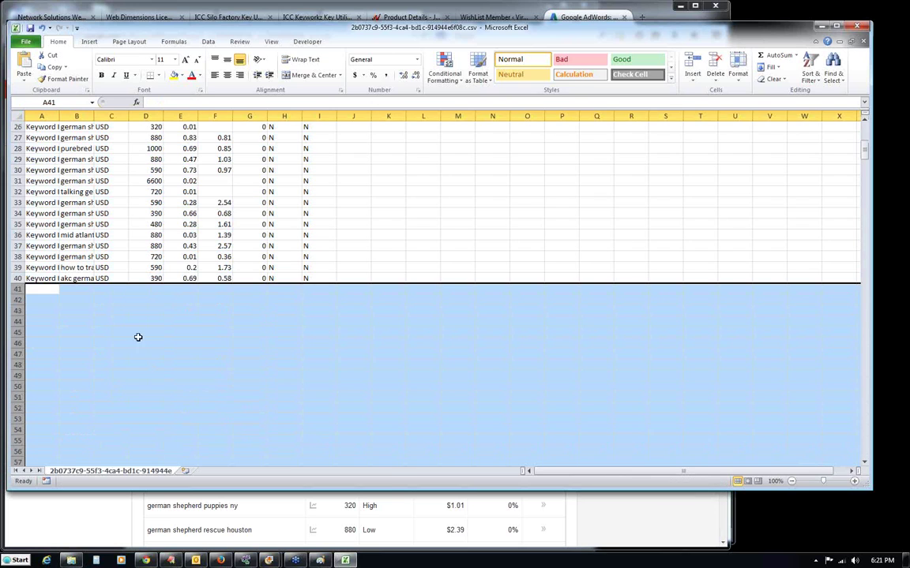
# Save the trimmed file in CSV format and close Excel without further saving.
pyautogui.moveTo(865, 150); pyautogui.dragTo(866, 134)
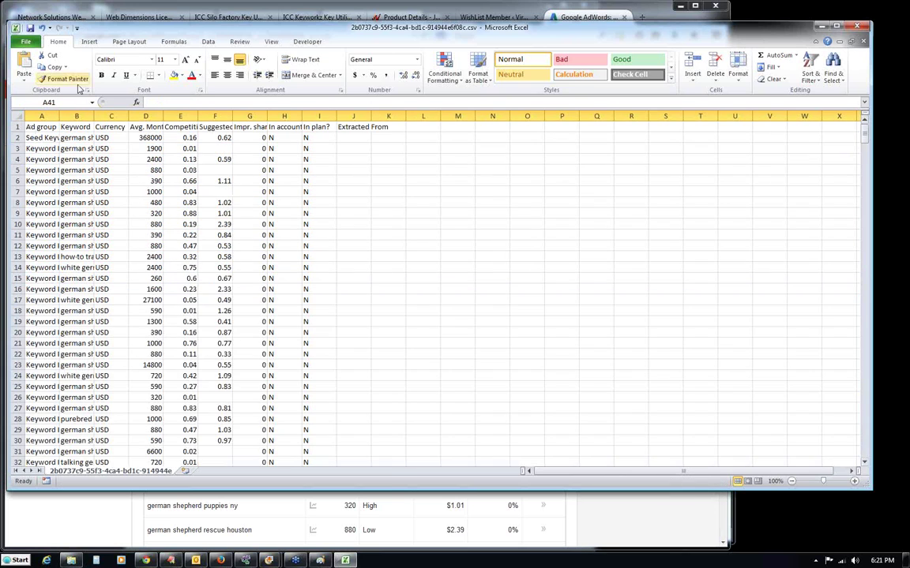
pyautogui.click(30, 28)
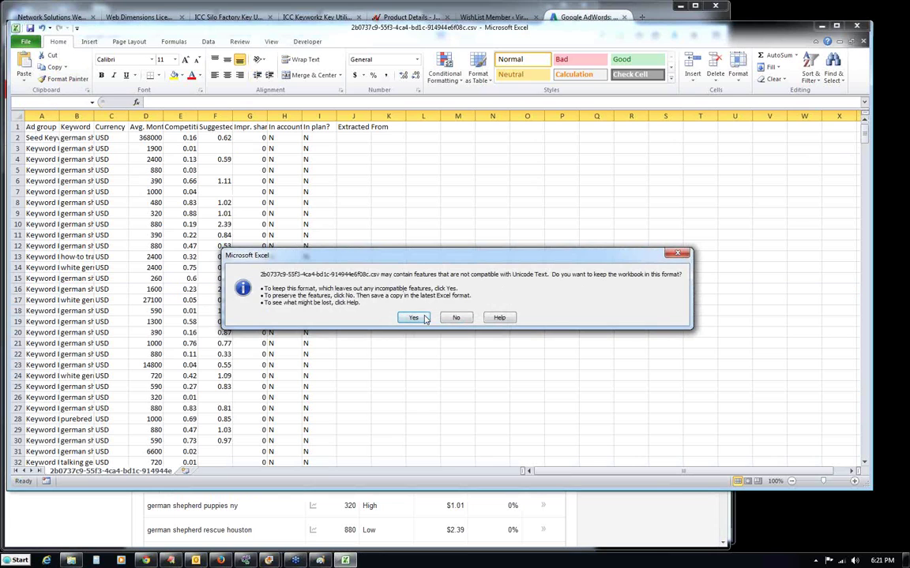
pyautogui.click(414, 318)
pyautogui.moveTo(867, 166); pyautogui.dragTo(864, 118)
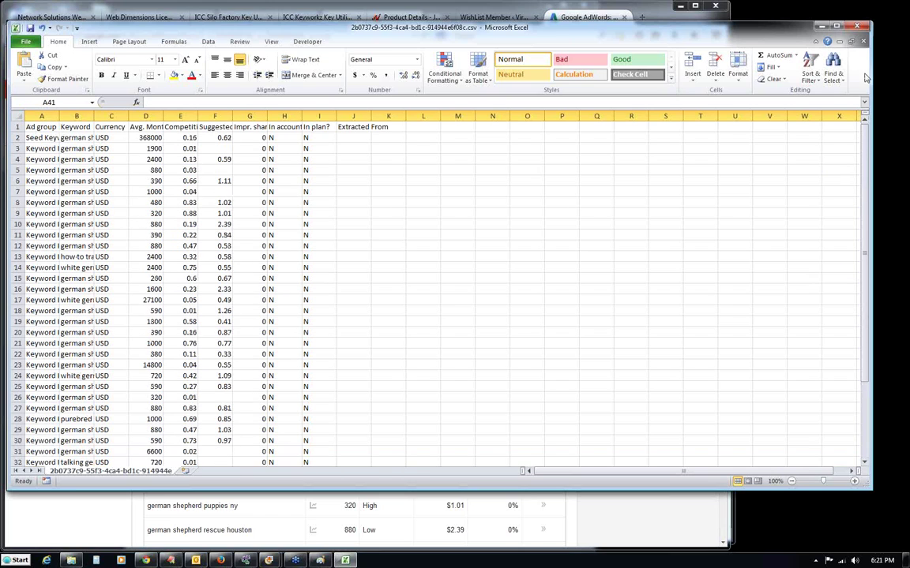
pyautogui.click(859, 28)
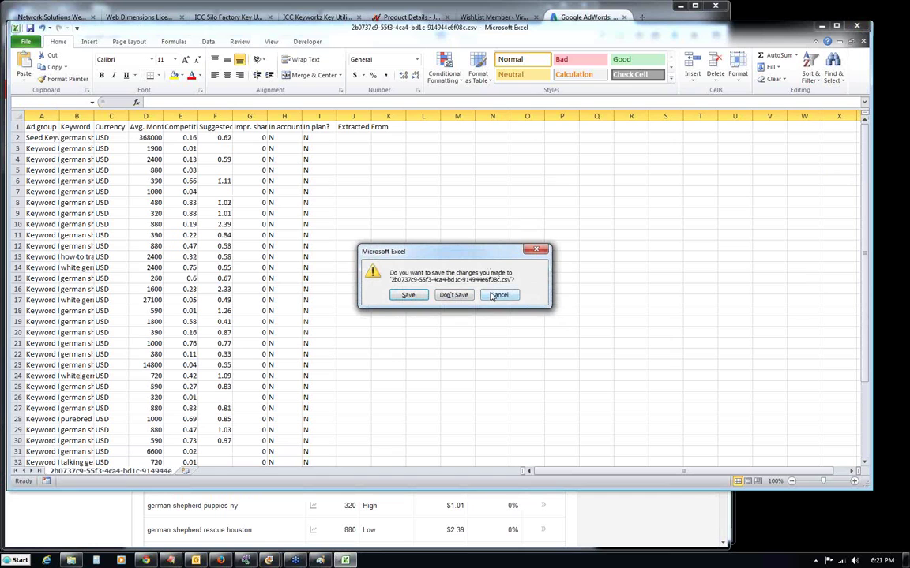
pyautogui.click(453, 295)
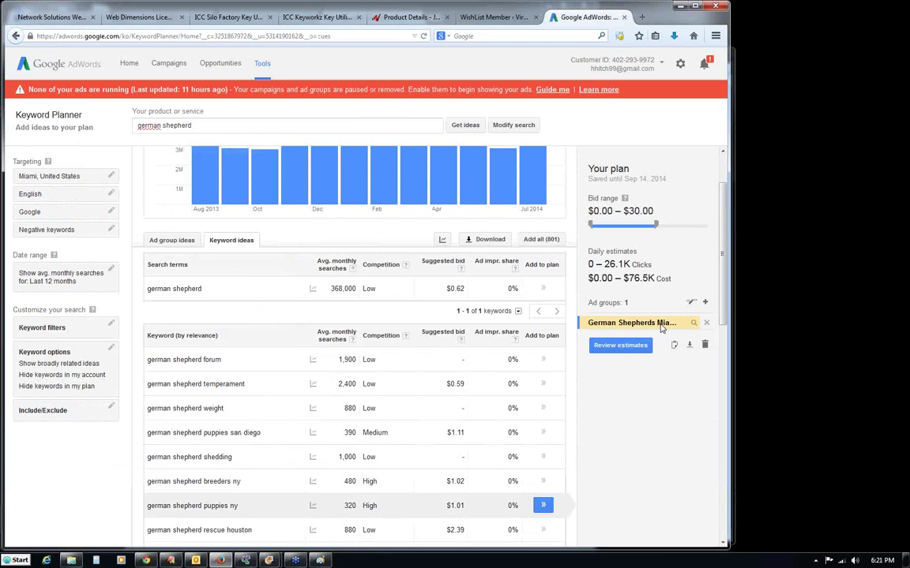
# Browse to the Downloads folder in Explorer and sort it by date modified, newest first.
pyautogui.click(71, 560)
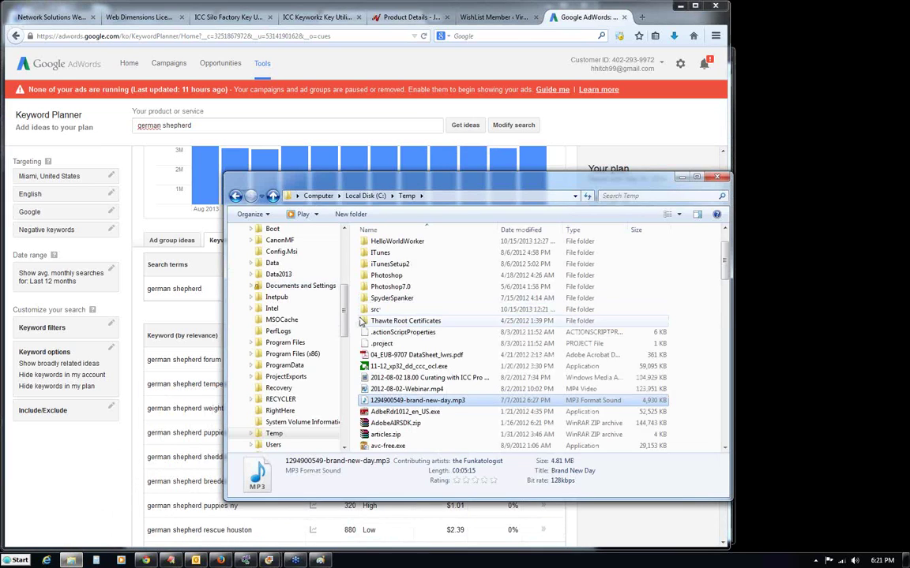
pyautogui.scroll(5, 348, 286)
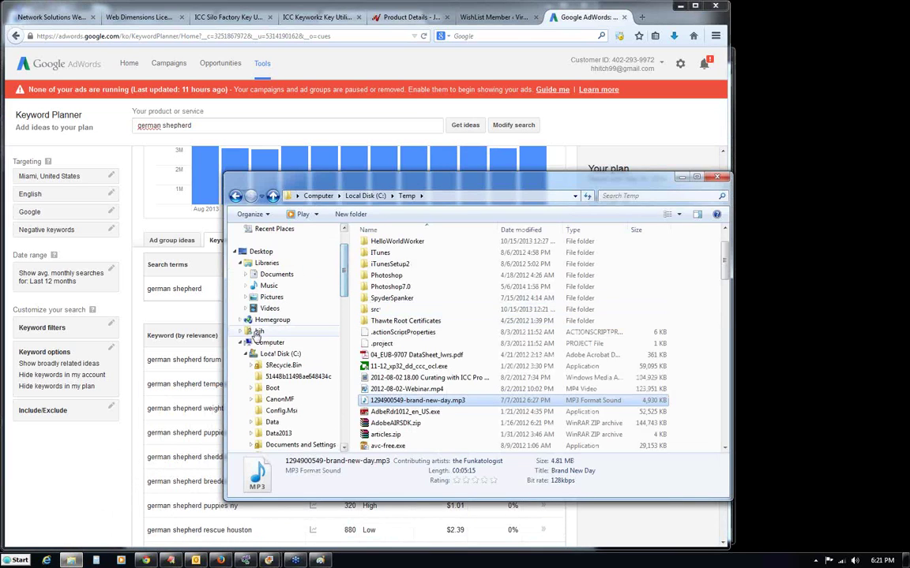
pyautogui.click(259, 331)
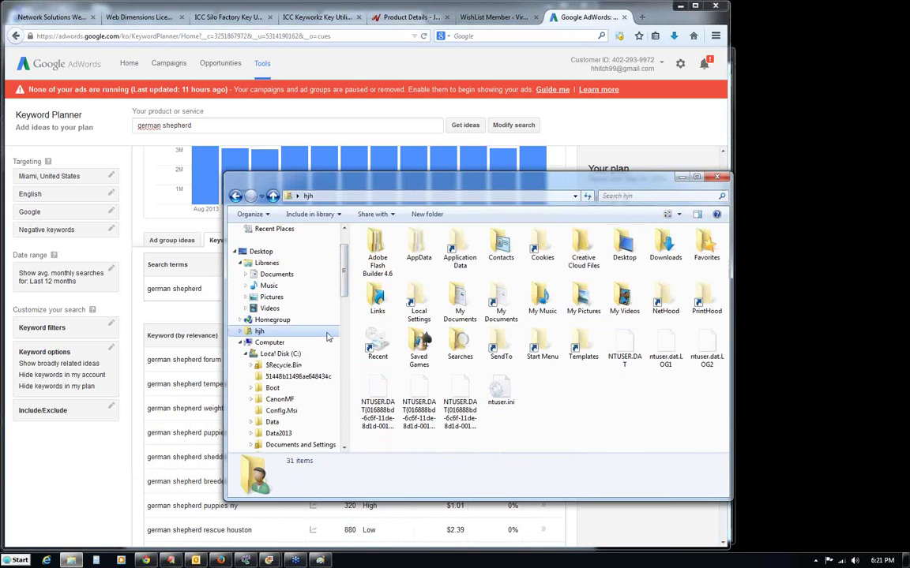
pyautogui.doubleClick(665, 248)
pyautogui.click(532, 231)
pyautogui.click(518, 231)
pyautogui.click(522, 230)
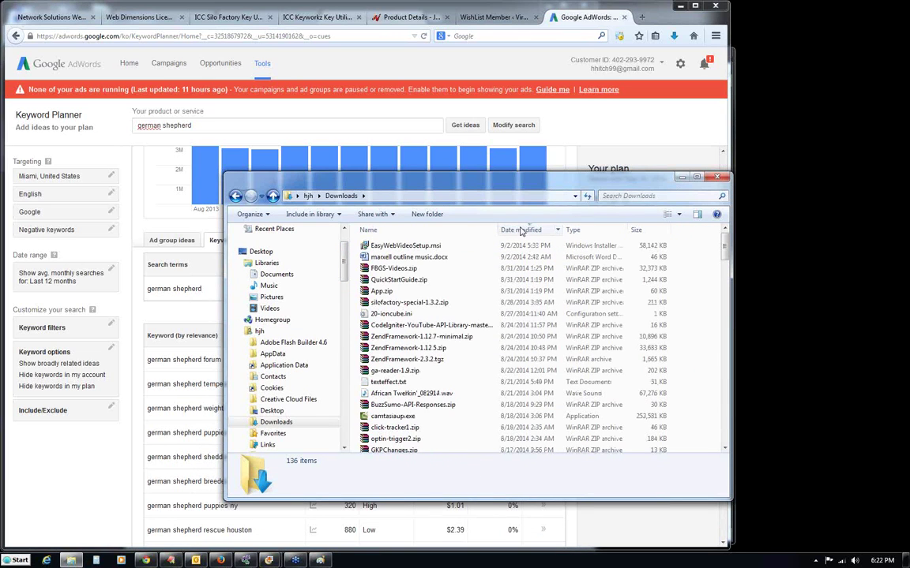
pyautogui.moveTo(723, 249); pyautogui.dragTo(663, 217)
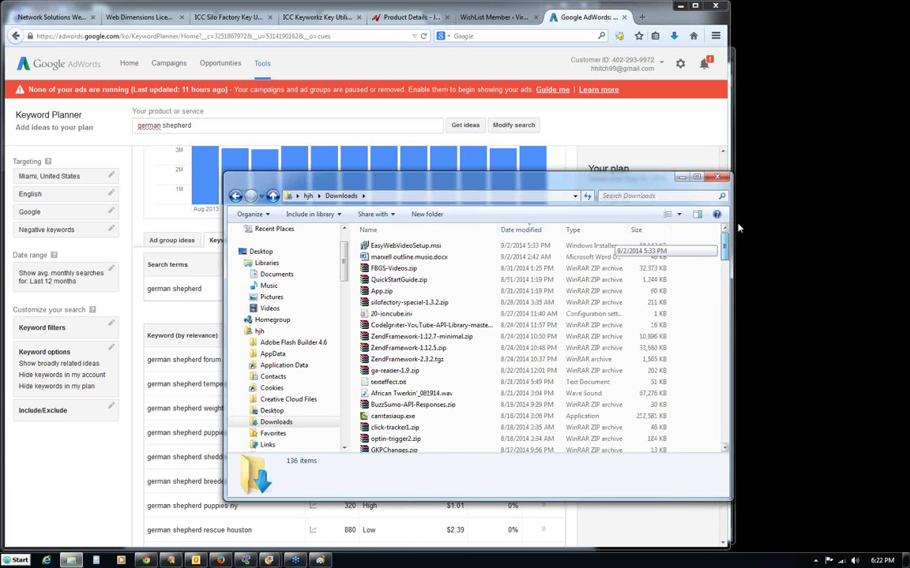
# Open the CSV's Temp folder from Firefox's downloads library and select its address path.
pyautogui.click(654, 150)
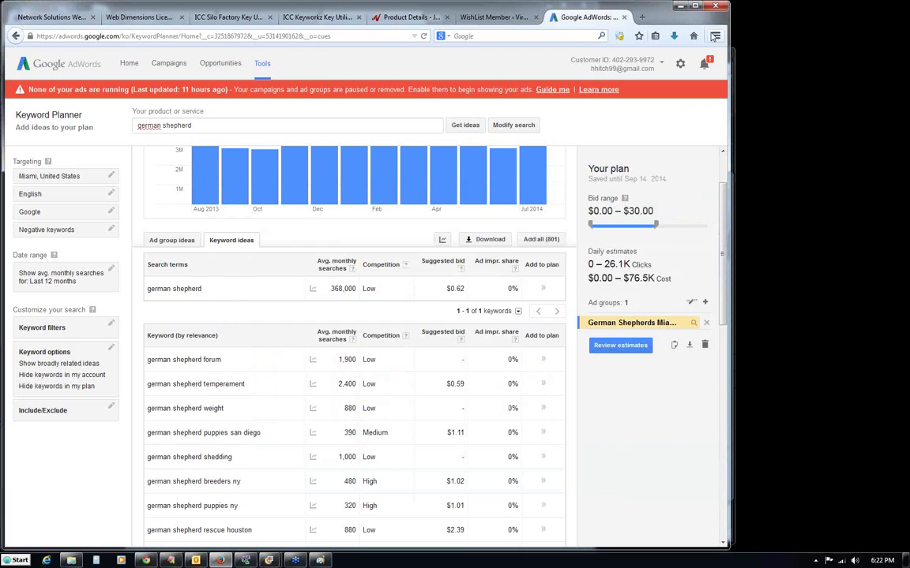
pyautogui.click(715, 36)
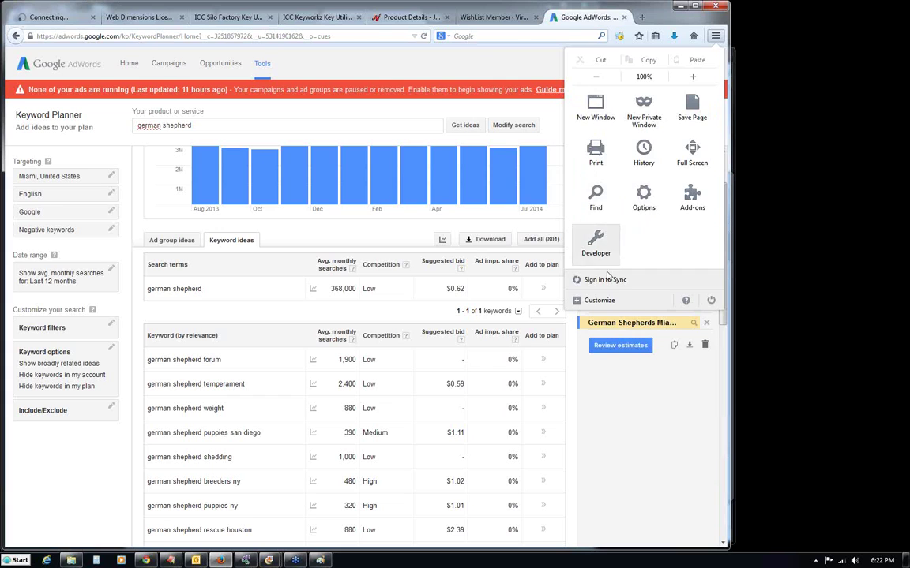
pyautogui.press('Escape')
pyautogui.click(675, 36)
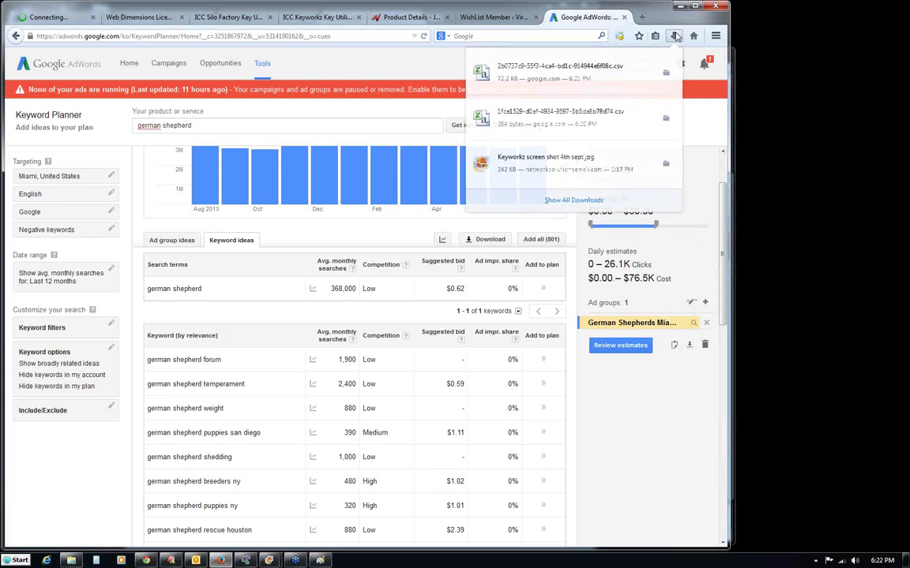
pyautogui.click(573, 202)
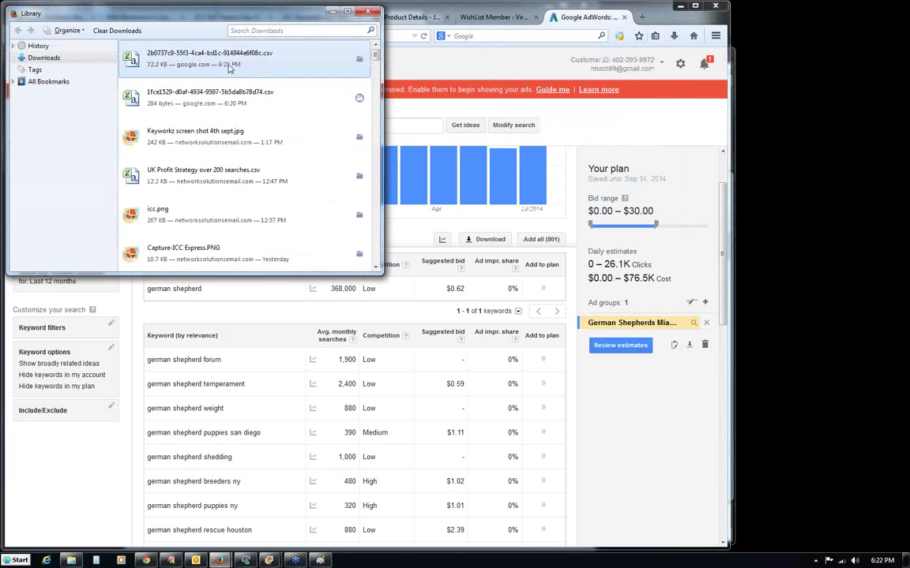
pyautogui.click(359, 59)
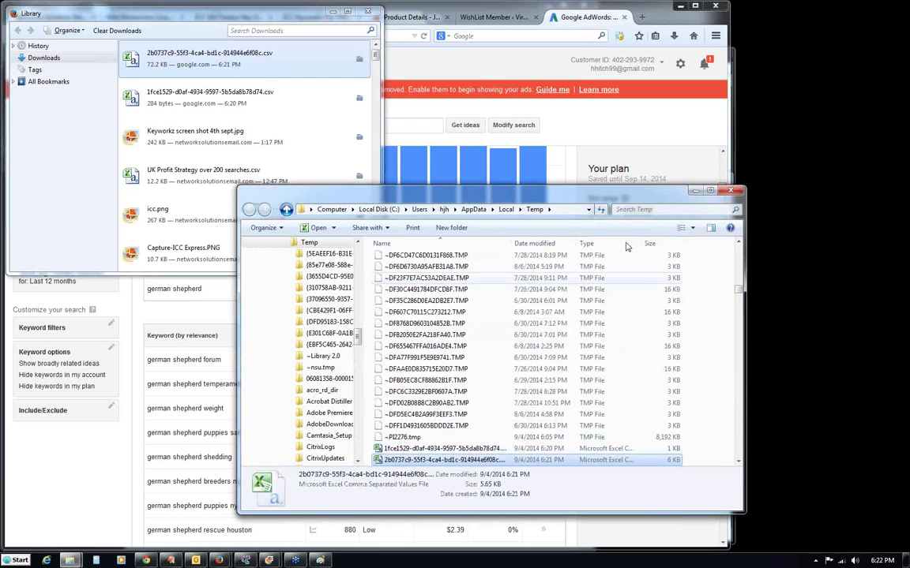
pyautogui.click(559, 210)
pyautogui.hotkey('ctrl', 'c')
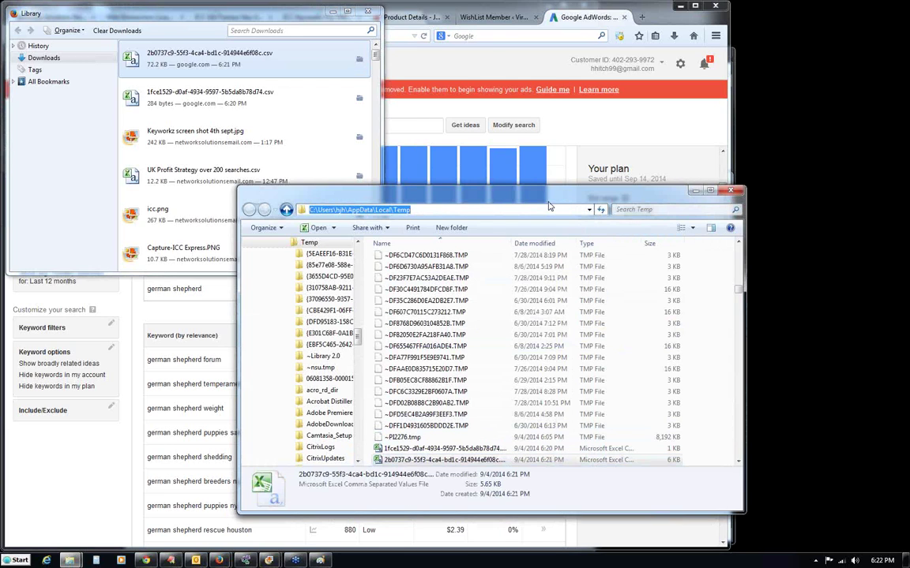
# Start an AdWords CSV import on the Get Keywords page and paste the Temp folder path.
pyautogui.click(295, 561)
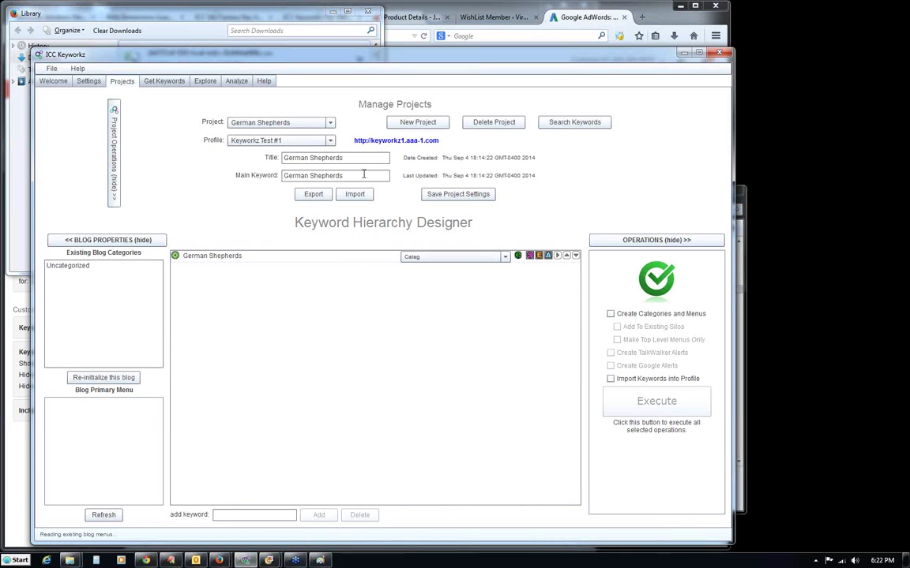
pyautogui.moveTo(370, 57); pyautogui.dragTo(402, 28)
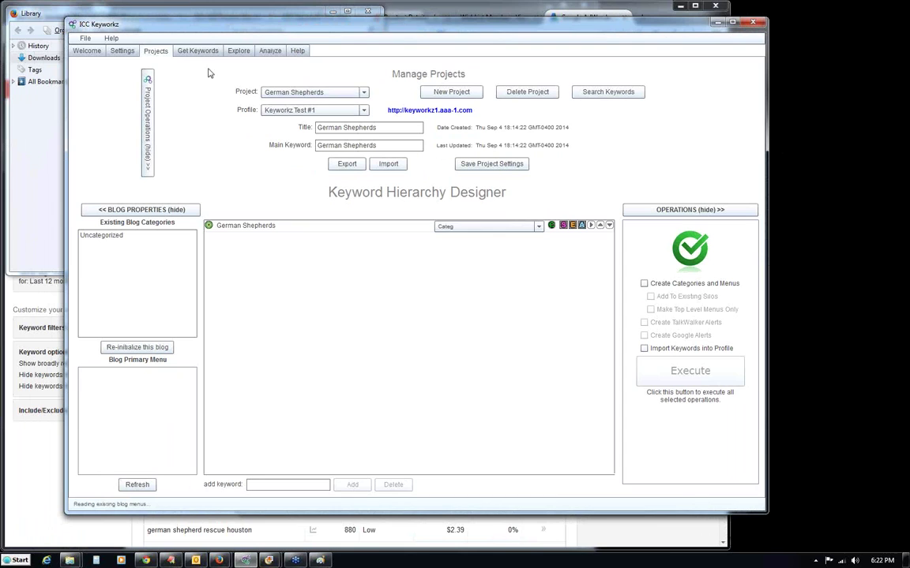
pyautogui.click(187, 52)
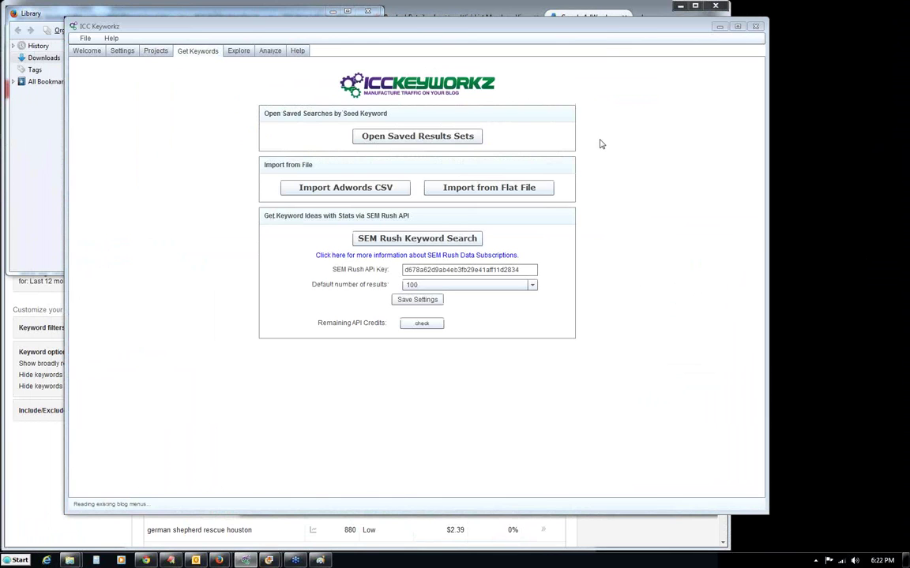
pyautogui.click(344, 191)
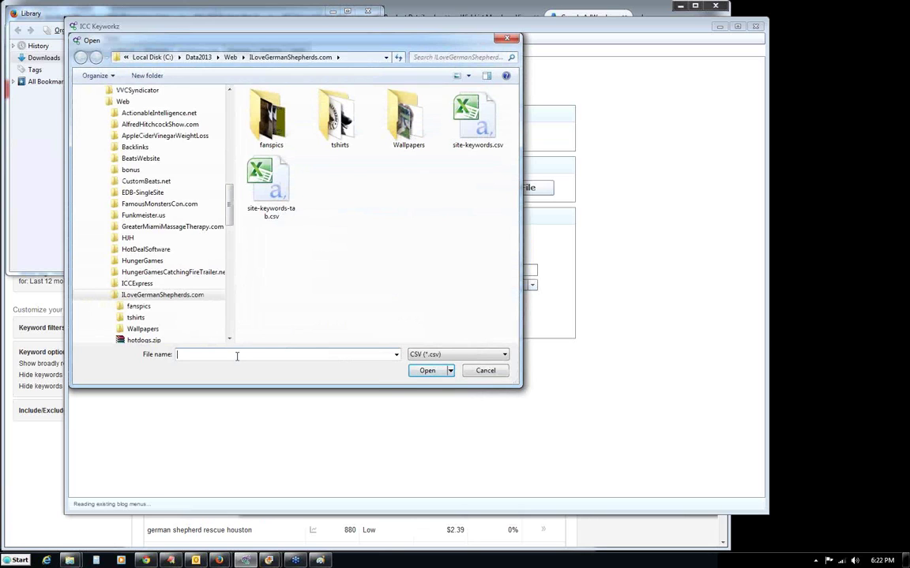
pyautogui.hotkey('ctrl', 'v')
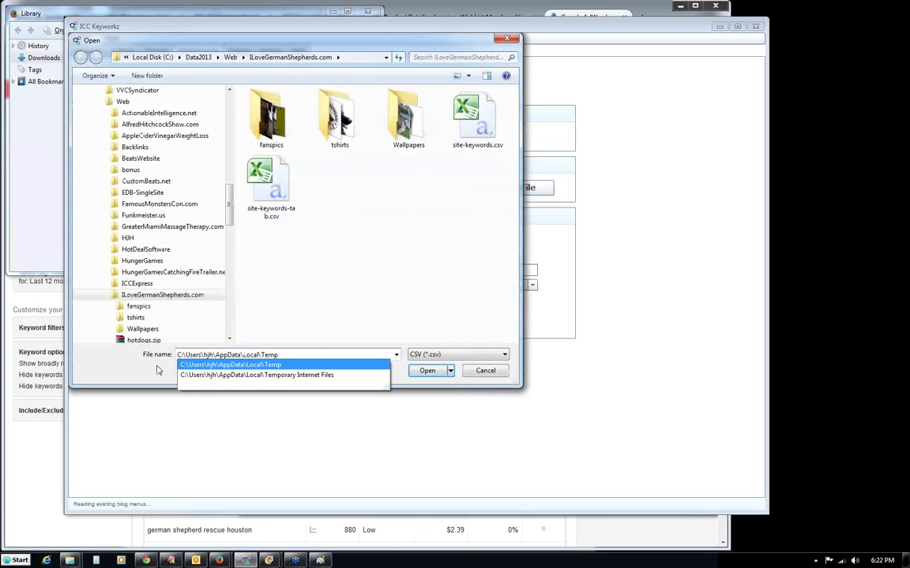
pyautogui.click(205, 365)
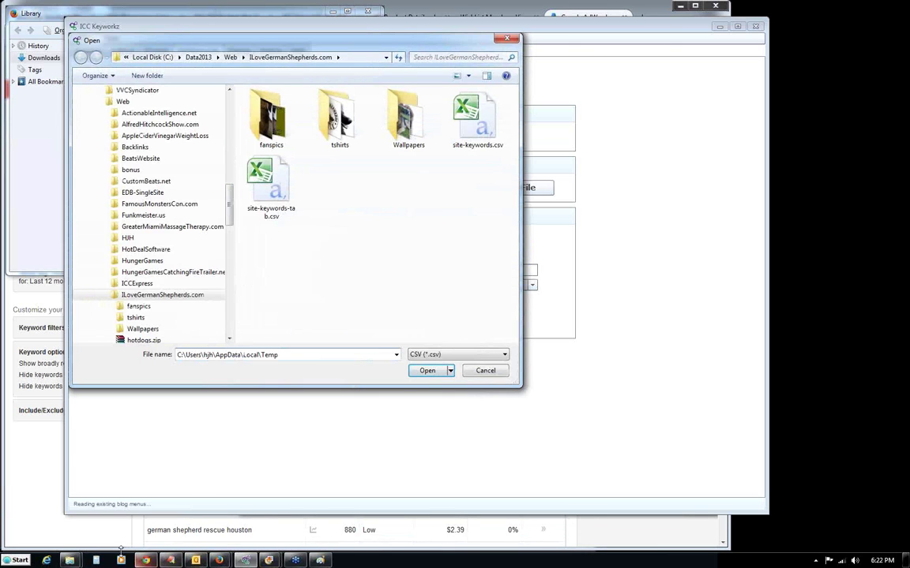
# Drag the keyword CSV from the Temp folder into the dialog, then select and import it.
pyautogui.click(70, 561)
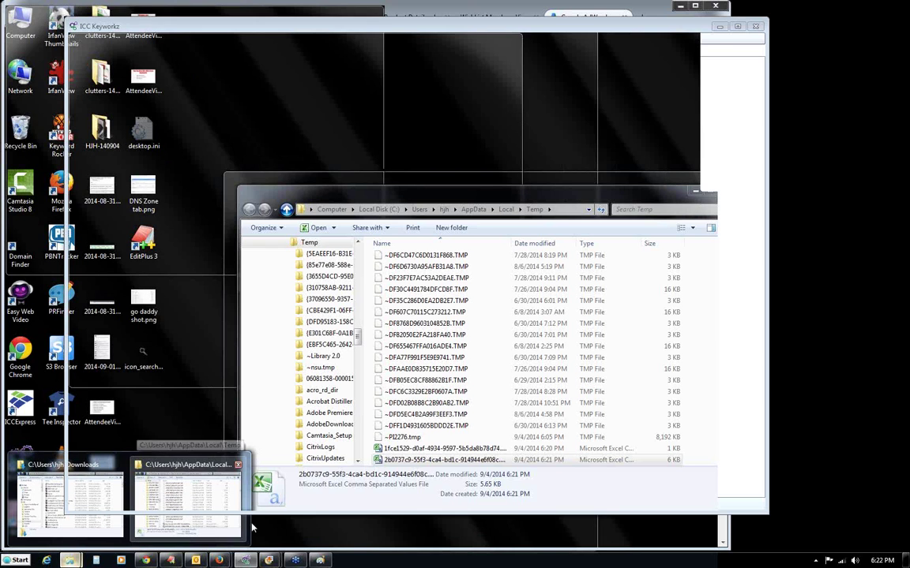
pyautogui.click(310, 503)
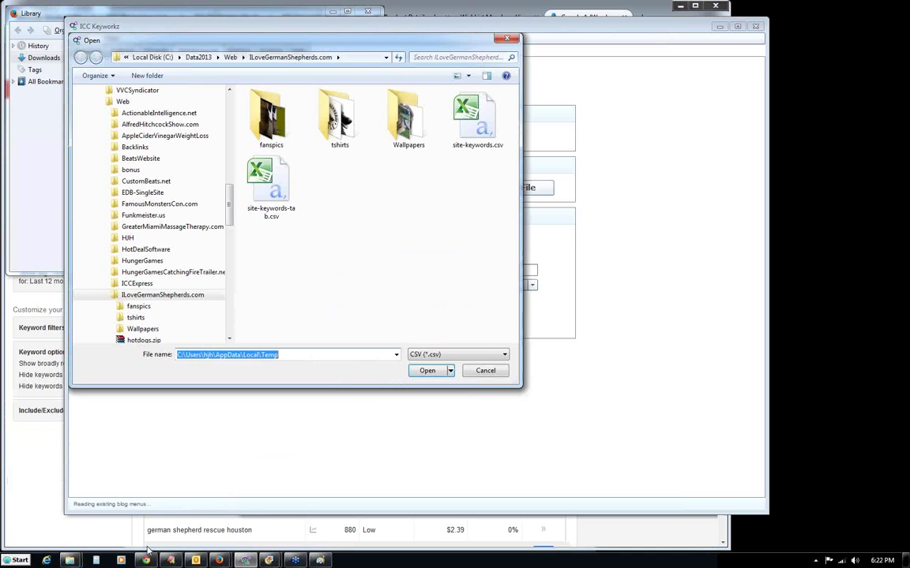
pyautogui.click(69, 560)
pyautogui.click(228, 535)
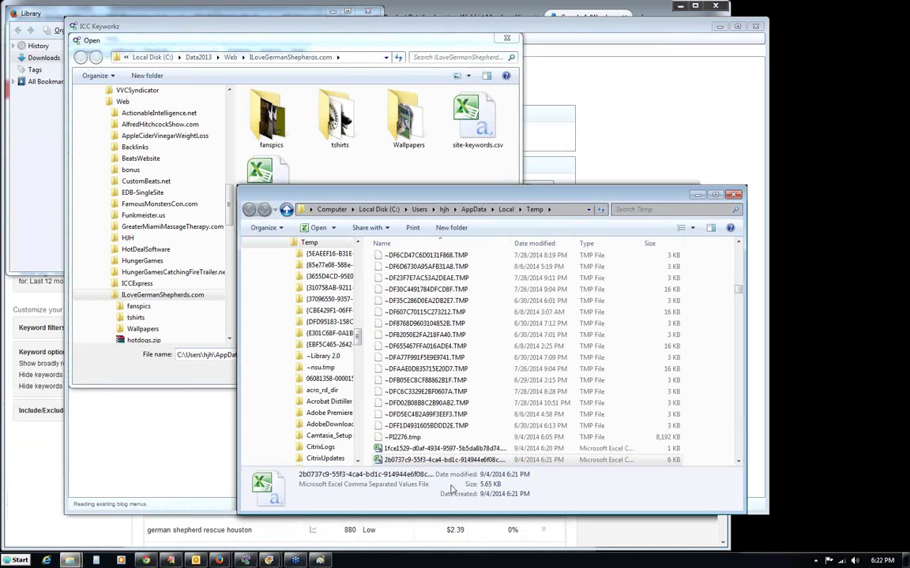
pyautogui.moveTo(380, 465); pyautogui.dragTo(349, 178)
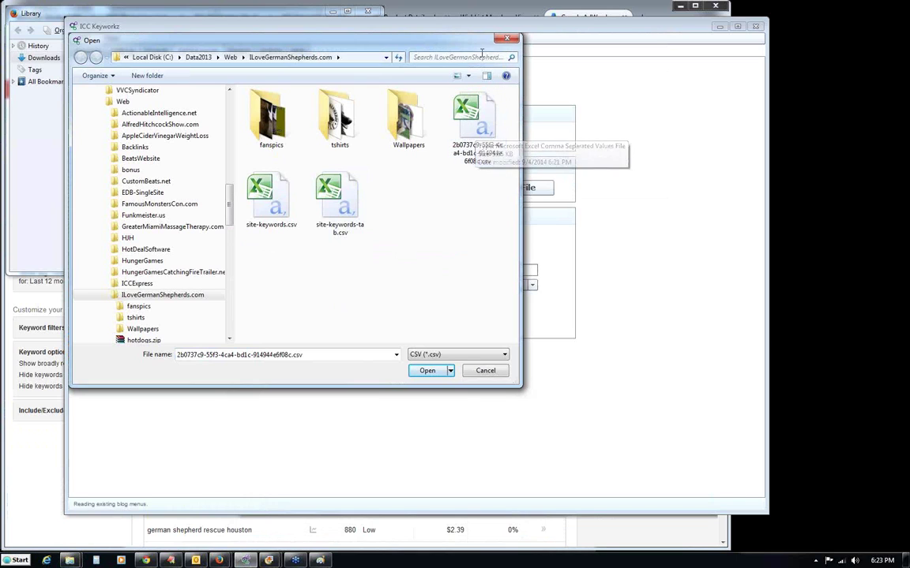
pyautogui.doubleClick(476, 136)
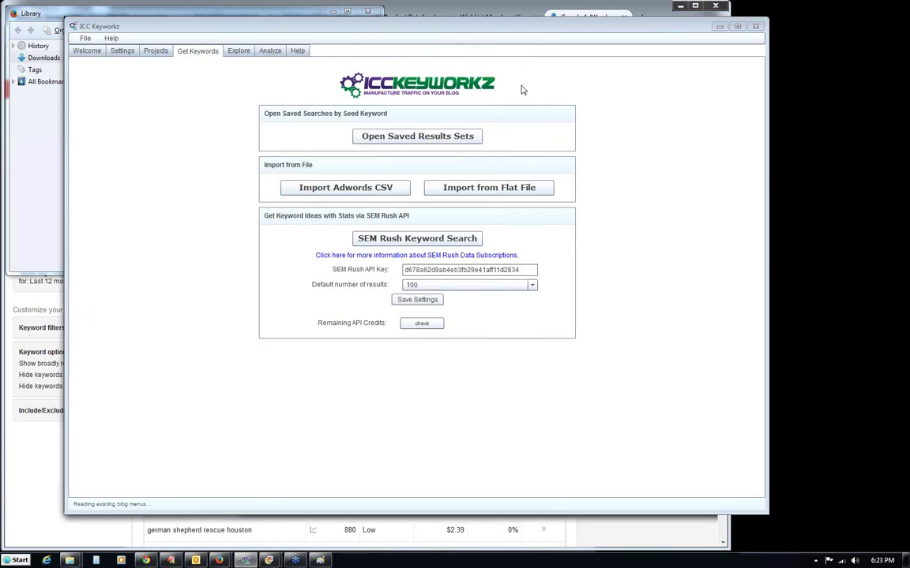
pyautogui.click(315, 191)
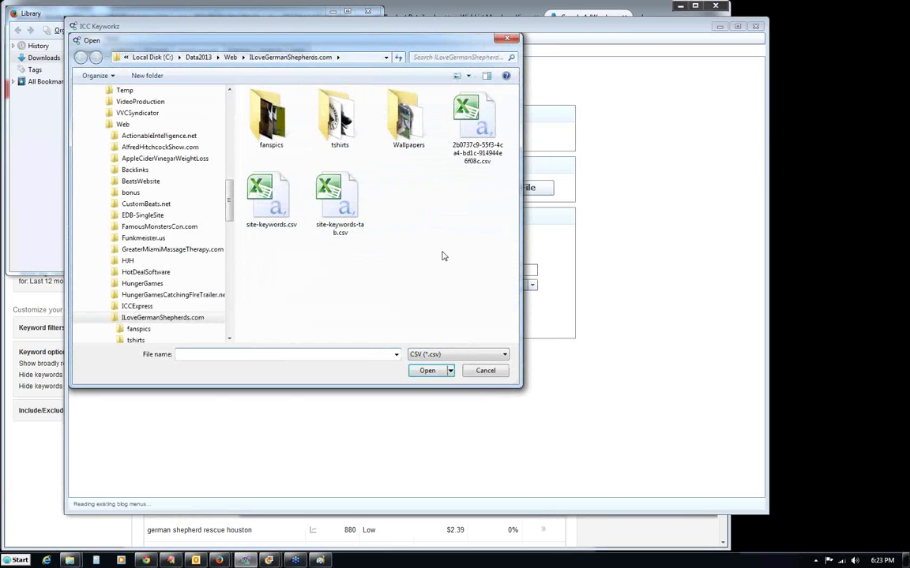
pyautogui.click(477, 128)
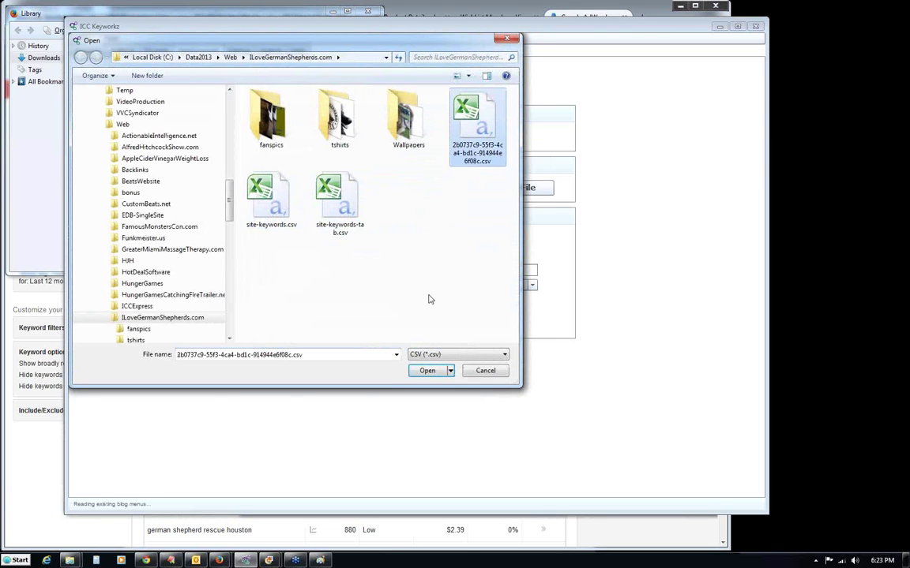
pyautogui.click(419, 372)
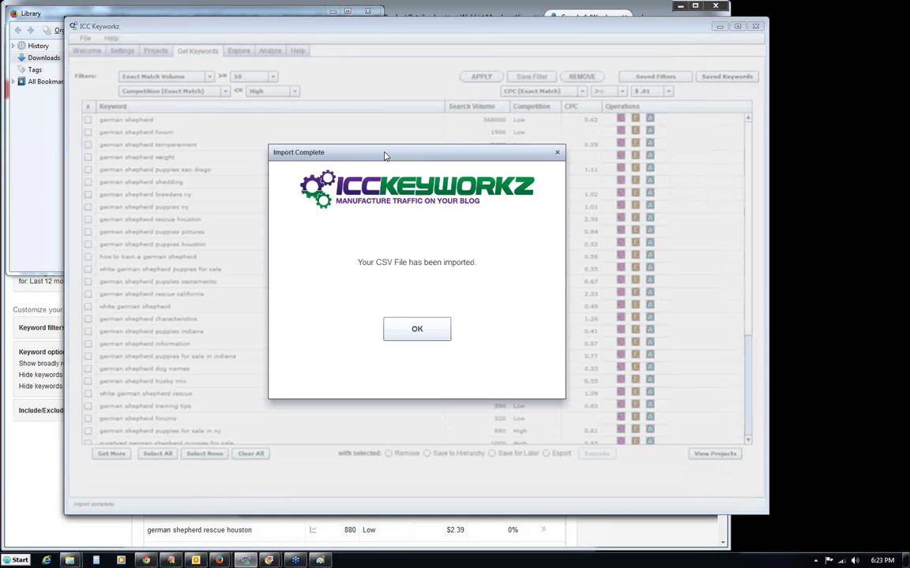
# Dismiss the Import Complete message and reposition the ICC Keyworkz window.
pyautogui.click(423, 337)
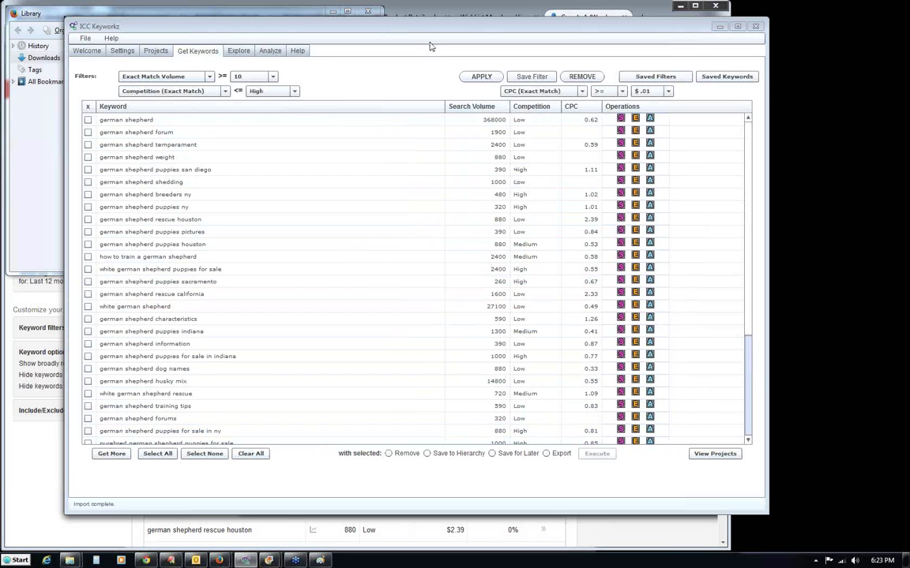
pyautogui.moveTo(425, 32); pyautogui.dragTo(397, 50)
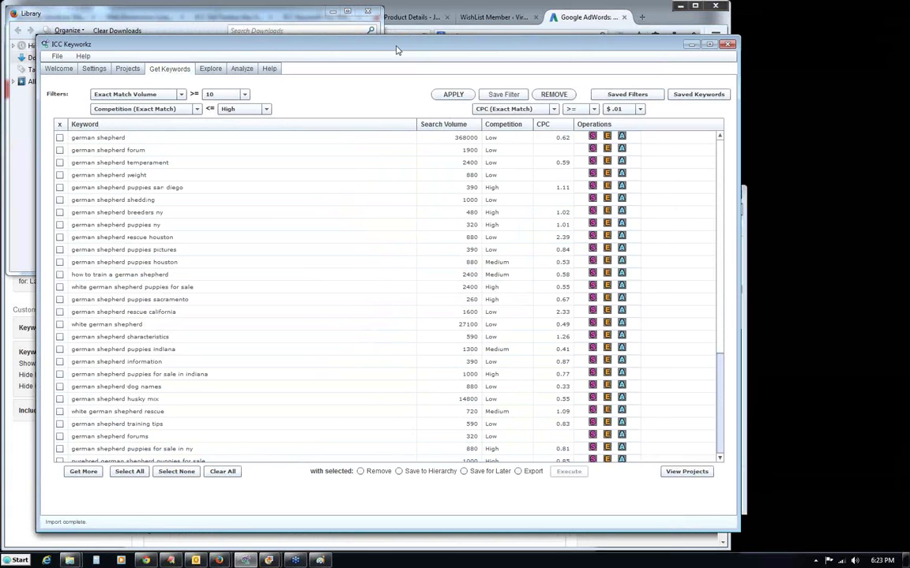
pyautogui.moveTo(397, 50); pyautogui.dragTo(383, 37)
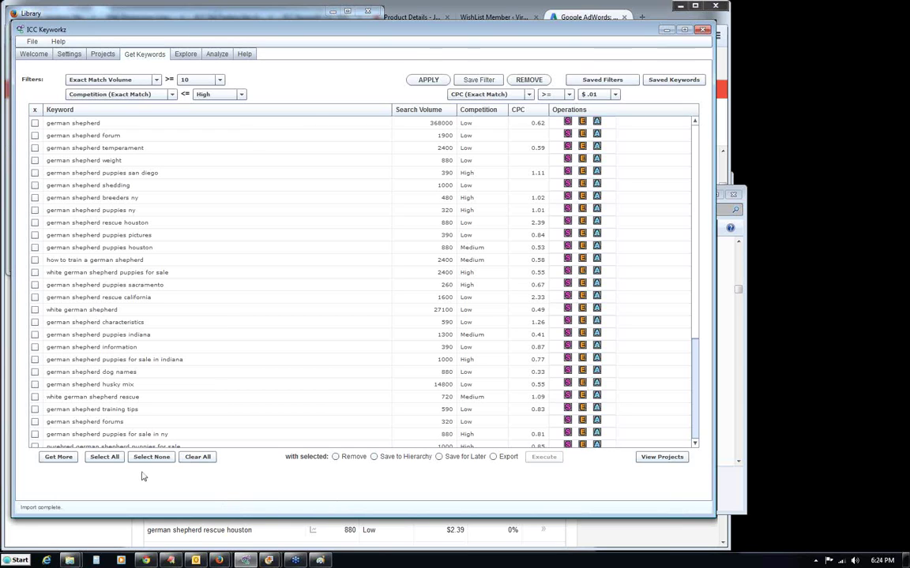
# Select all imported keywords, choose Save for Later, execute, and confirm the save.
pyautogui.click(103, 458)
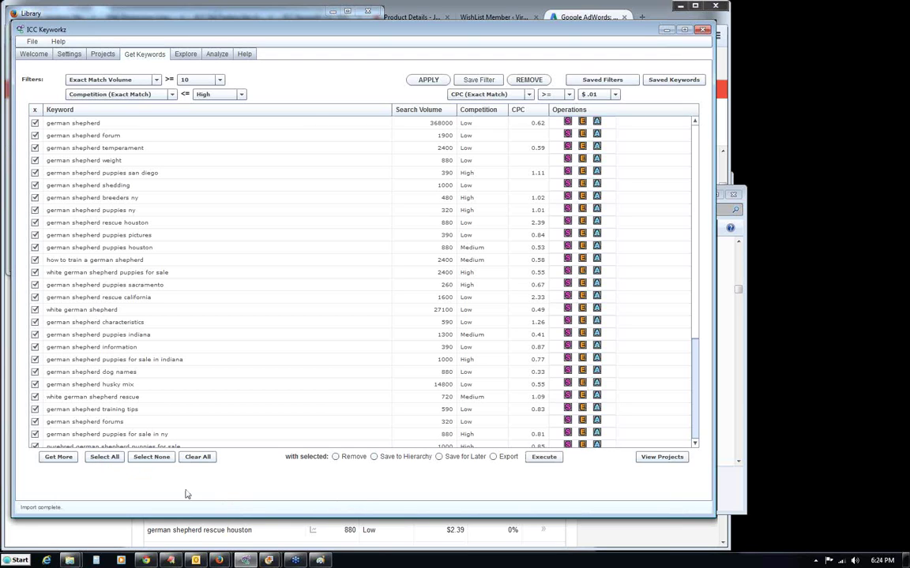
pyautogui.click(438, 458)
pyautogui.click(107, 55)
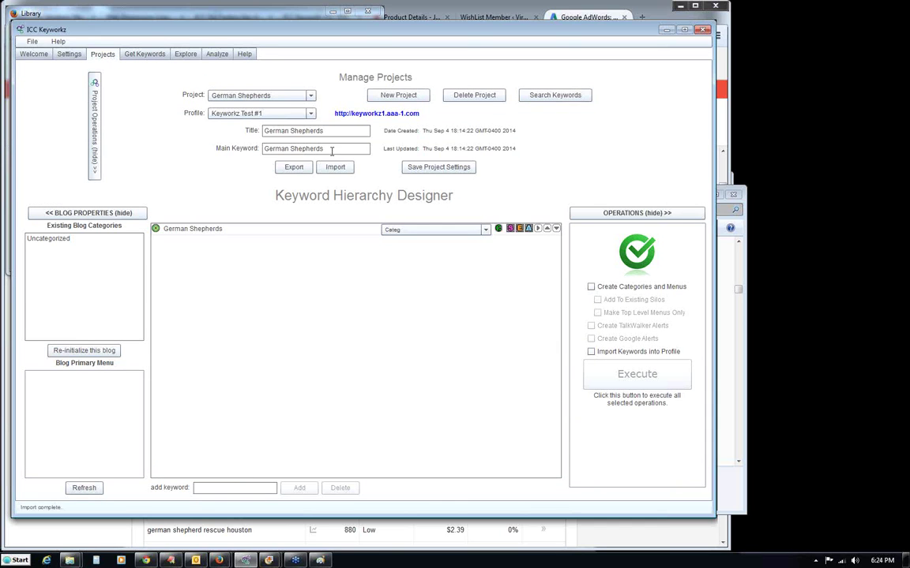
pyautogui.click(138, 55)
pyautogui.click(102, 54)
pyautogui.click(141, 53)
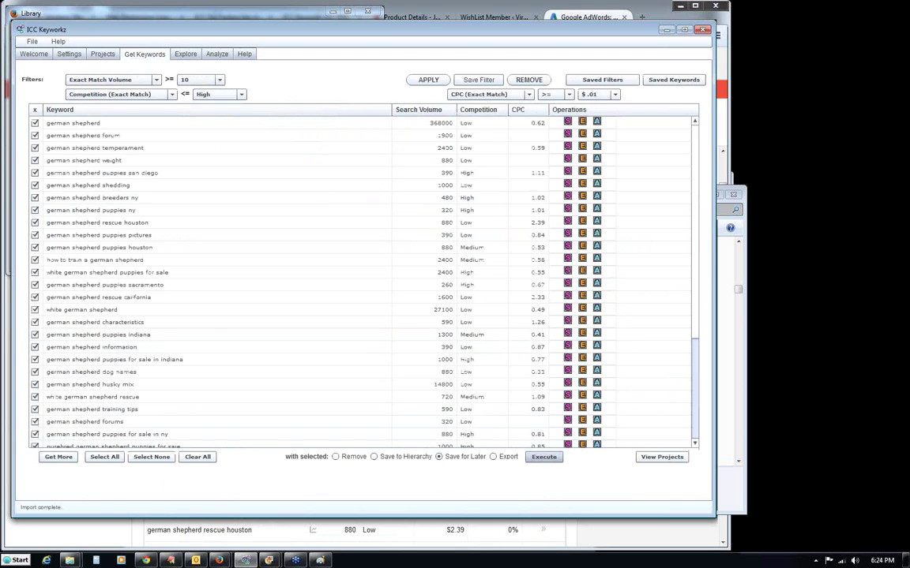
pyautogui.click(543, 457)
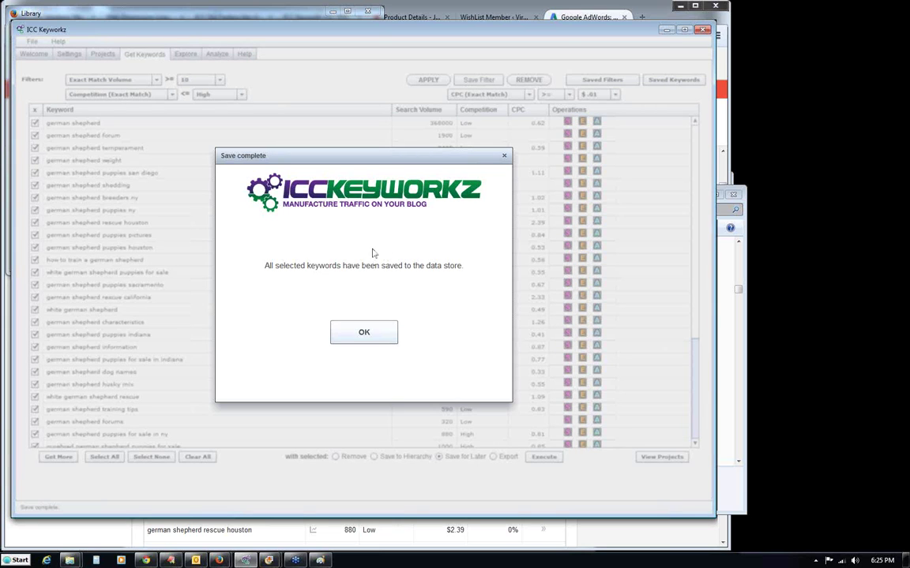
pyautogui.click(362, 331)
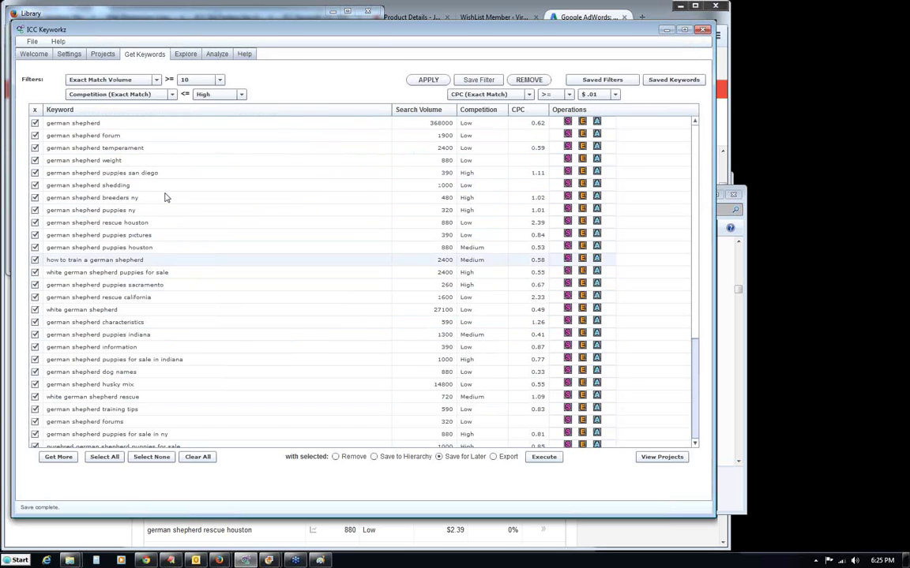
# Clear the keyword table and open the German Shepherds saved set in Search Results Manager.
pyautogui.click(197, 458)
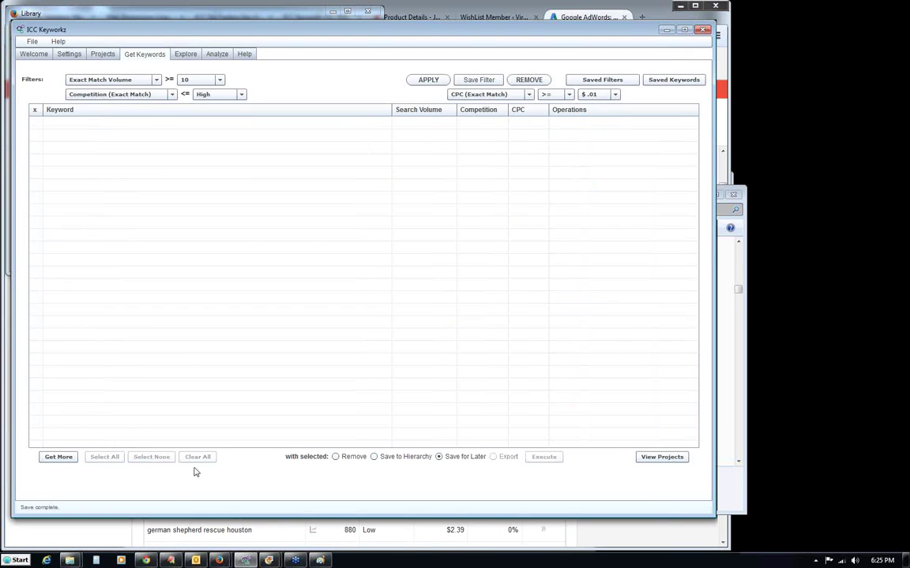
pyautogui.click(59, 458)
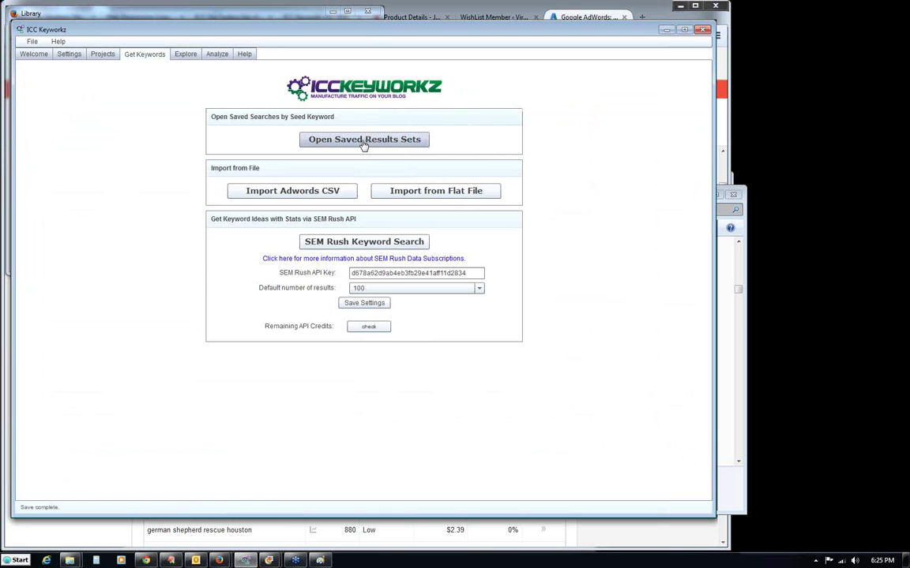
pyautogui.click(364, 140)
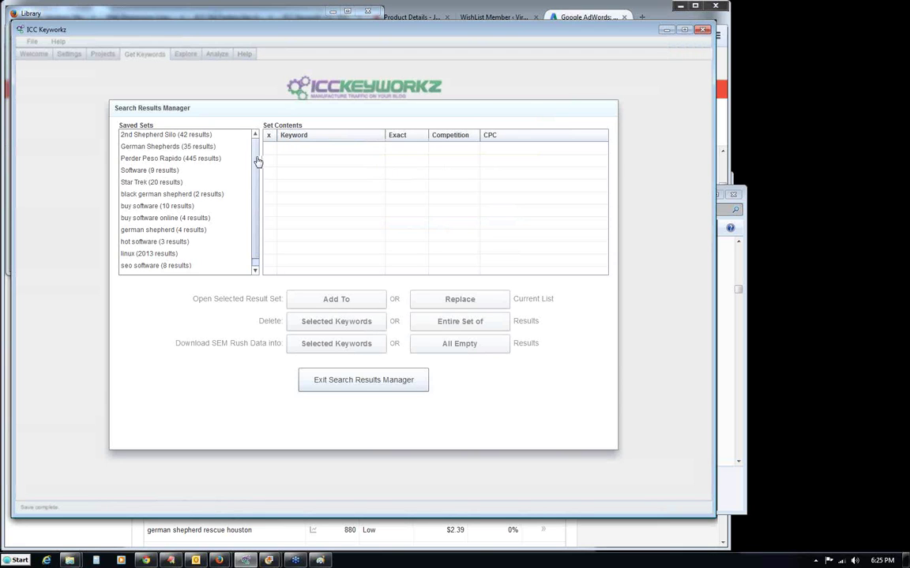
pyautogui.scroll(-1, 255, 166)
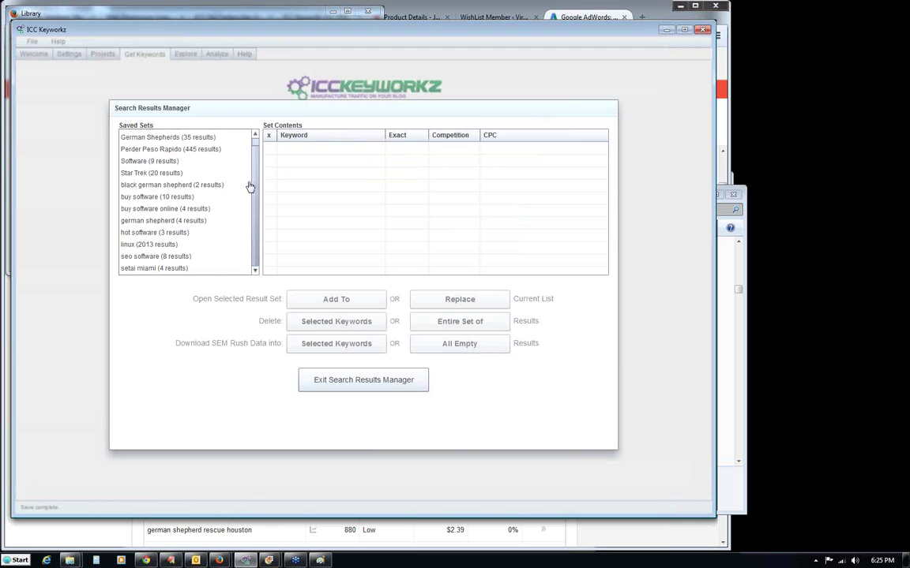
pyautogui.scroll(1, 253, 170)
pyautogui.click(211, 148)
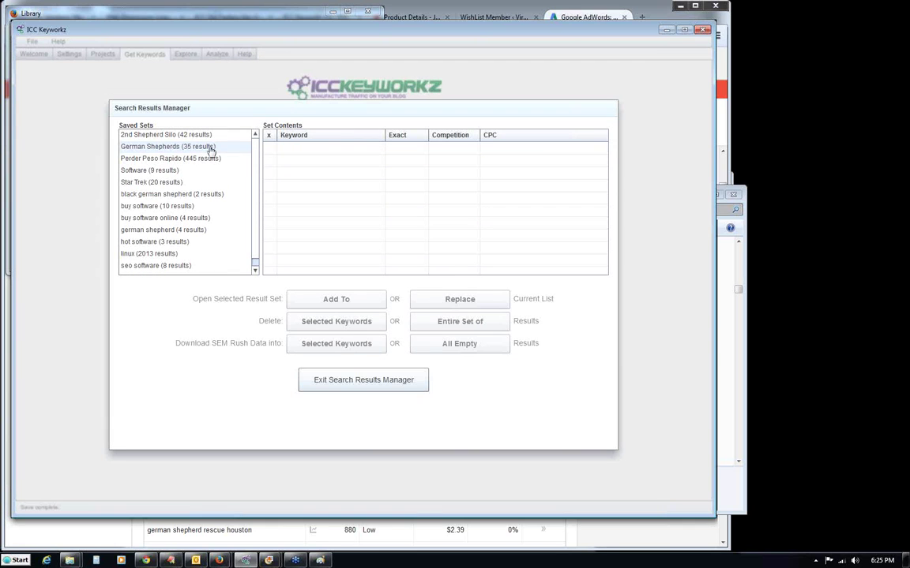
pyautogui.click(163, 148)
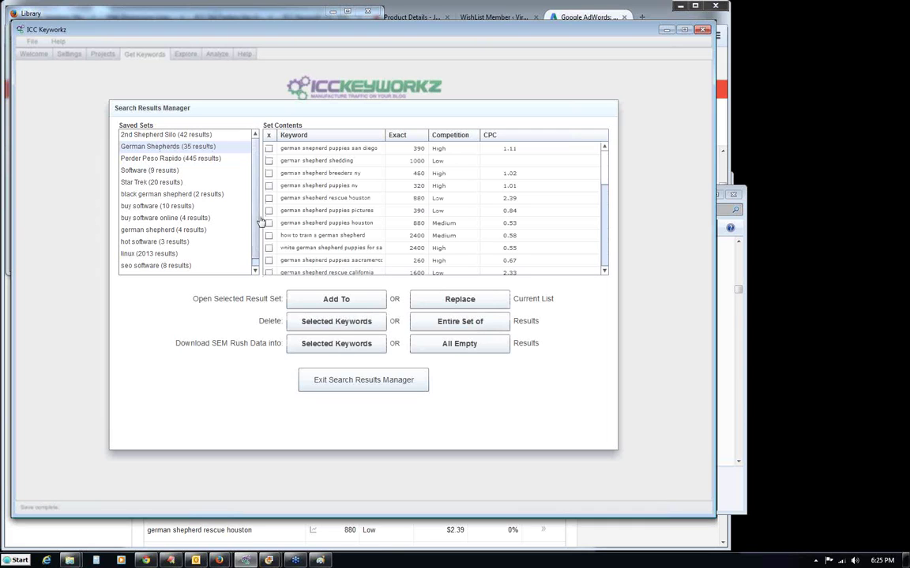
# Tick german shepherd breeders ny in the set's keyword list.
pyautogui.scroll(-1, 254, 220)
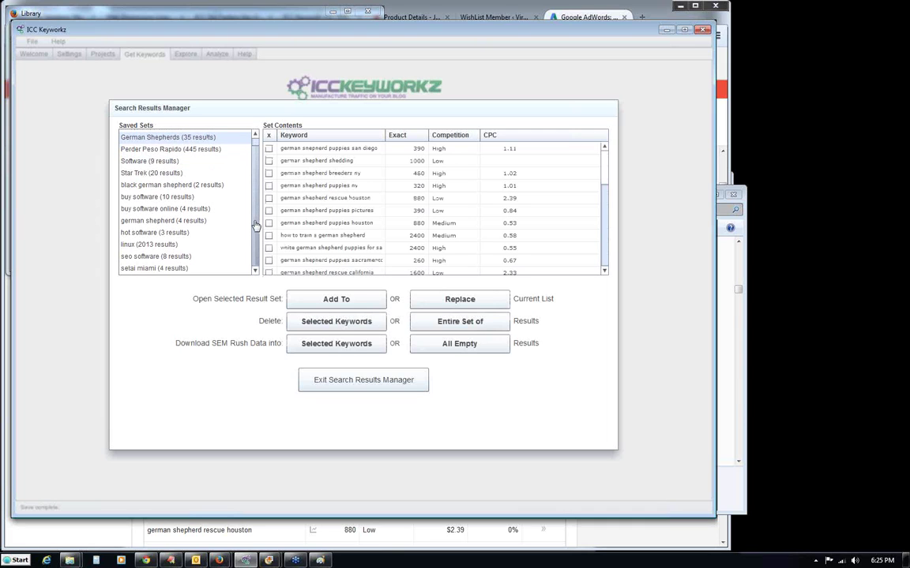
pyautogui.scroll(1, 255, 225)
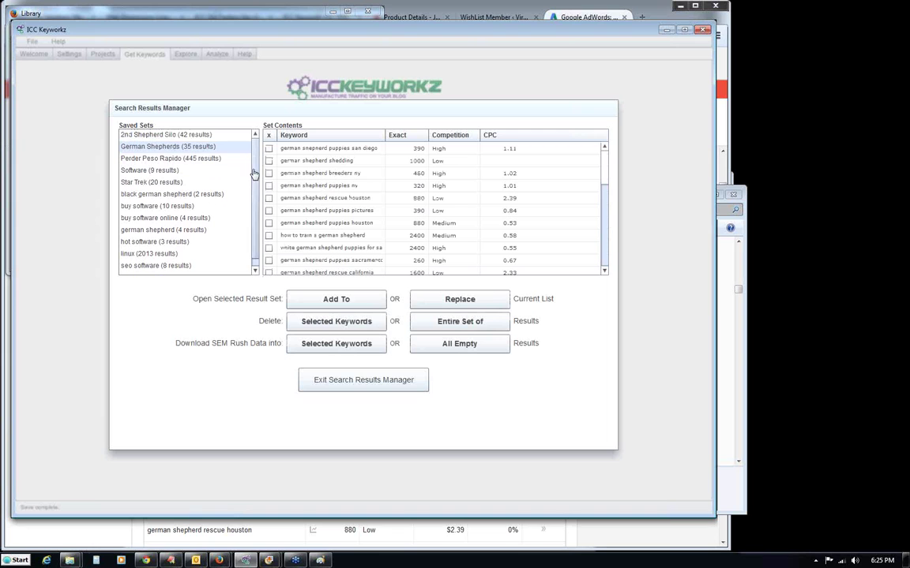
pyautogui.scroll(-5, 606, 237)
pyautogui.scroll(-3, 606, 237)
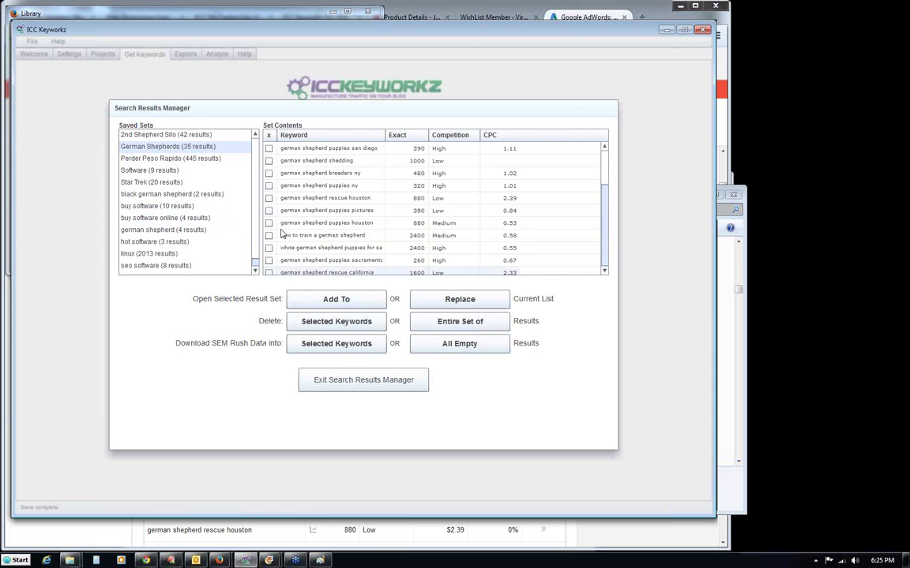
pyautogui.click(268, 175)
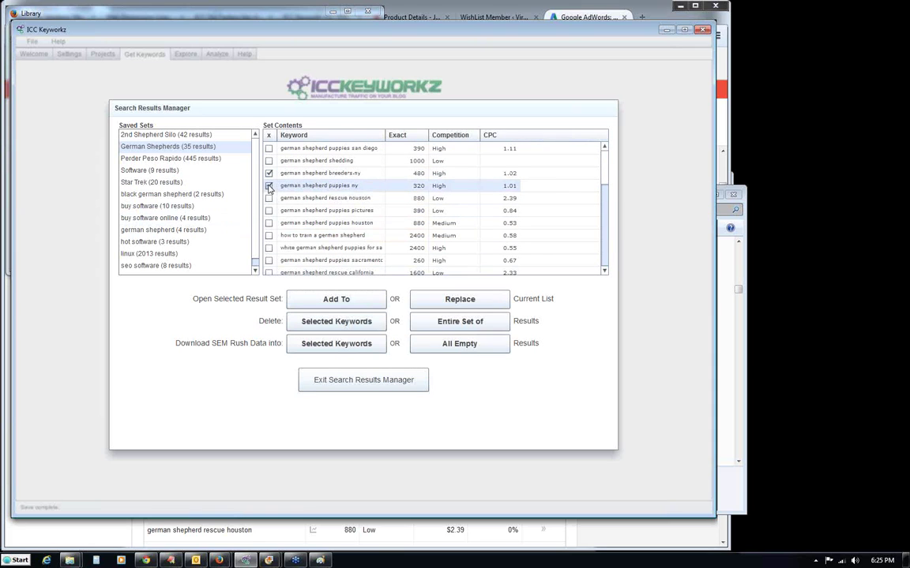
# Delete the checked NY keywords from the German Shepherds set.
pyautogui.click(336, 322)
pyautogui.click(434, 340)
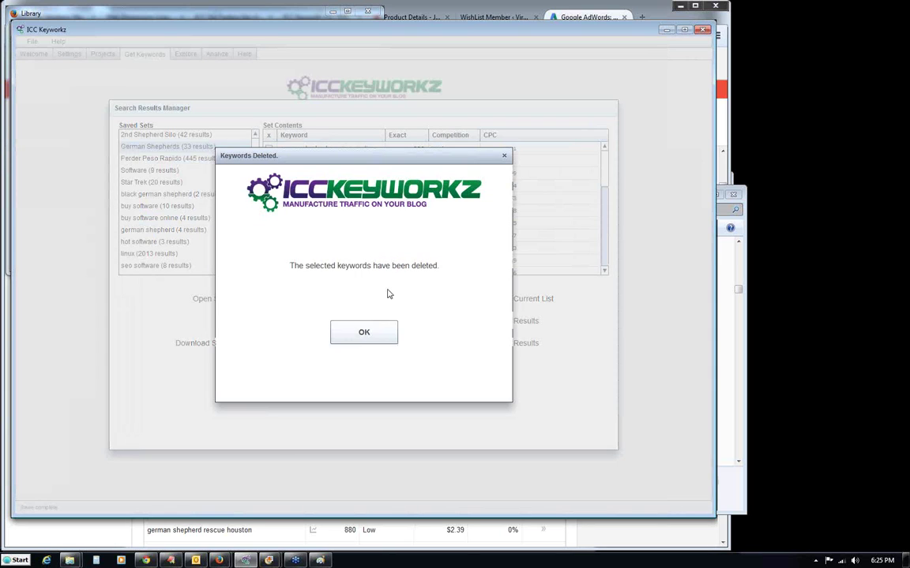
pyautogui.click(376, 331)
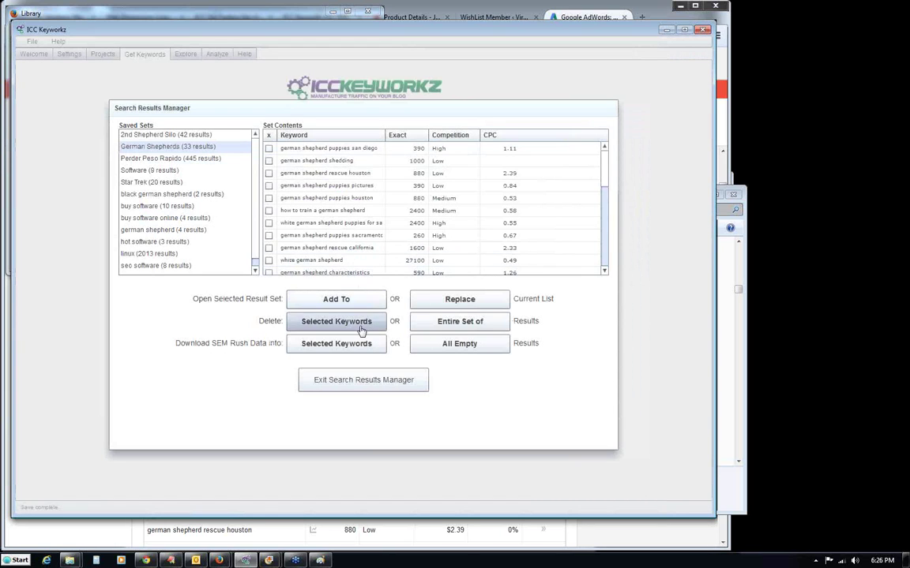
# Delete the entire German Shepherds saved set and dismiss the confirmation.
pyautogui.click(468, 324)
pyautogui.click(410, 331)
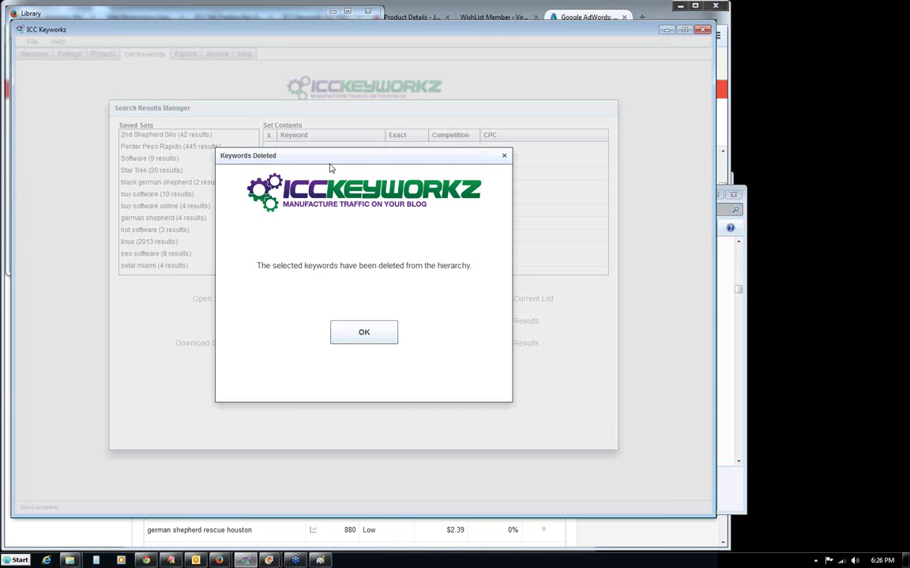
pyautogui.click(359, 333)
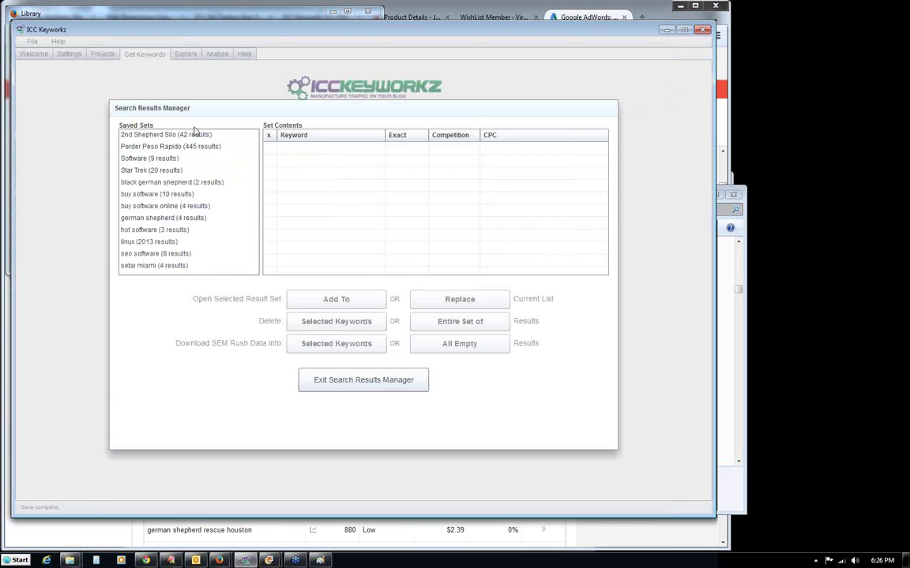
# Exit Search Results Manager and return to the Get Keywords page by way of Projects.
pyautogui.click(351, 382)
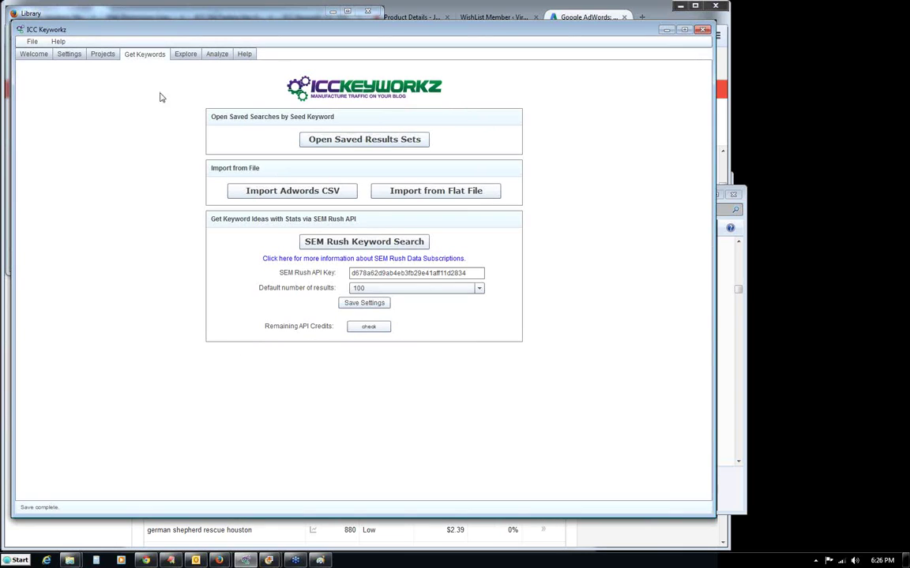
pyautogui.click(103, 55)
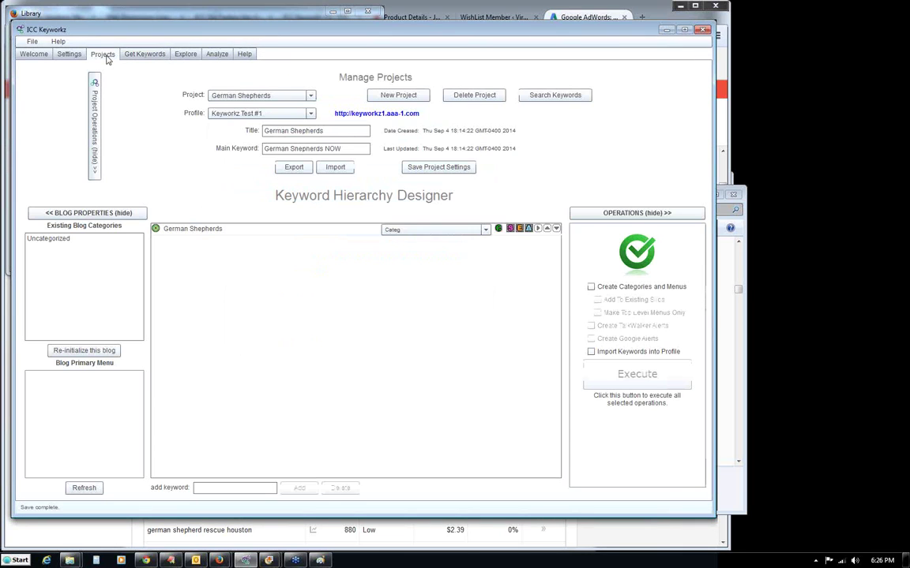
pyautogui.click(143, 54)
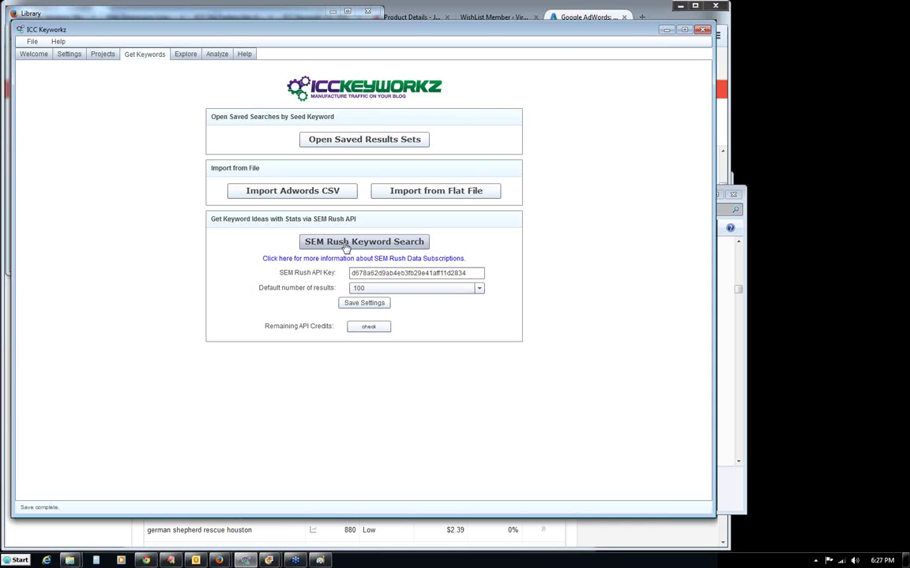
# Open SEM Rush Keyword Search, then Settings, Profiles, and the SEM Rush configuration section.
pyautogui.click(346, 242)
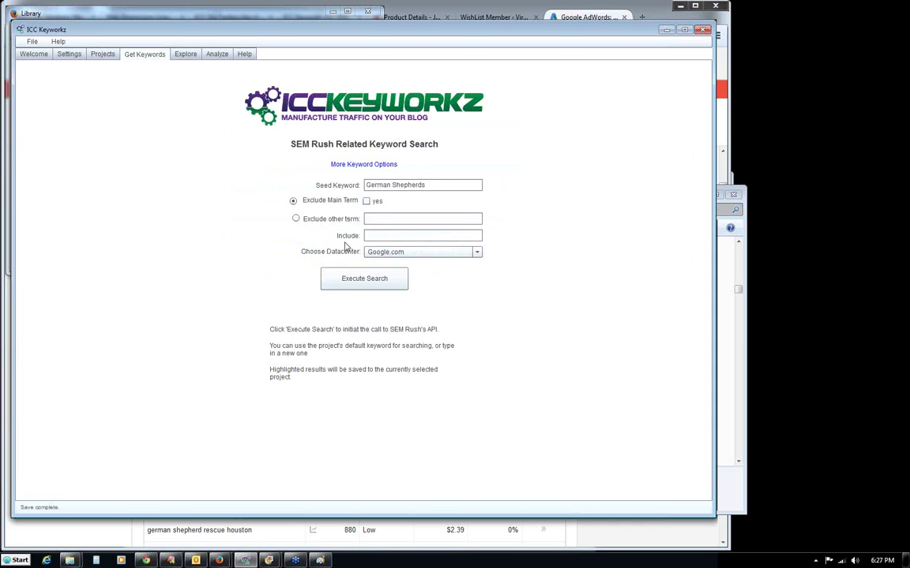
pyautogui.click(81, 57)
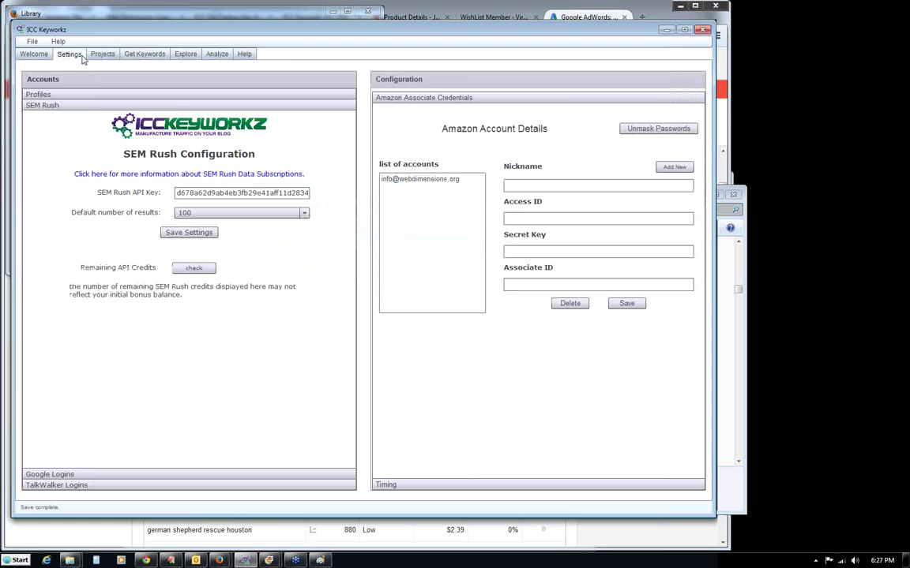
pyautogui.click(55, 95)
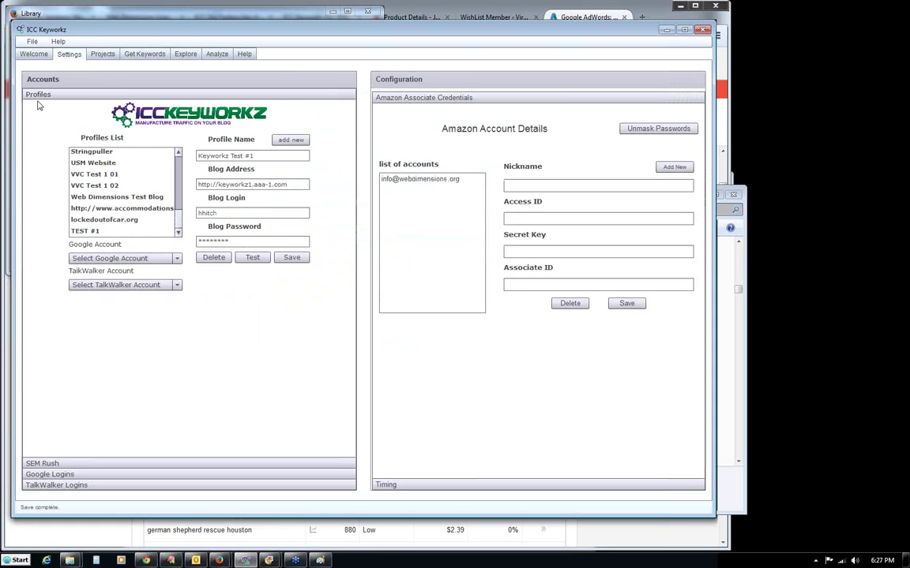
pyautogui.click(41, 464)
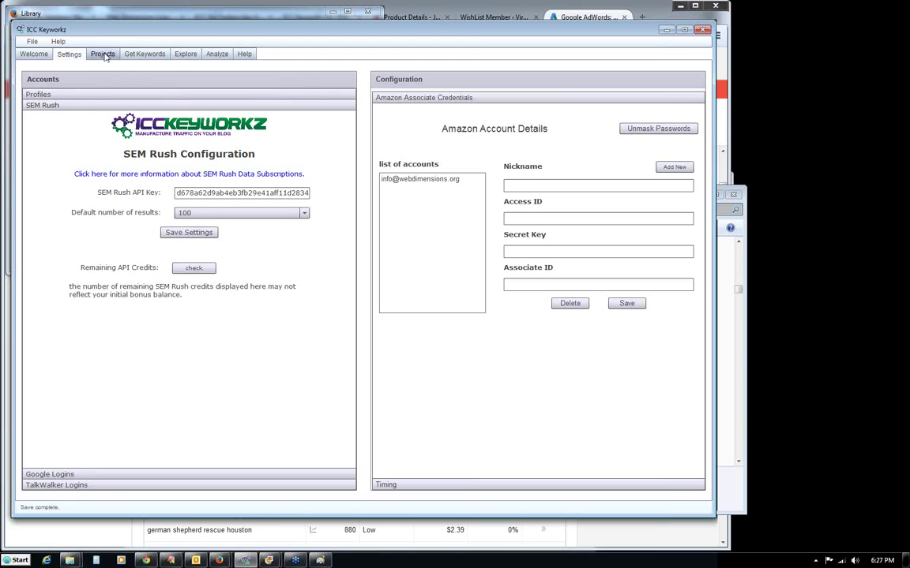
# Go back to Get Keywords and switch to the Explore tab.
pyautogui.click(145, 56)
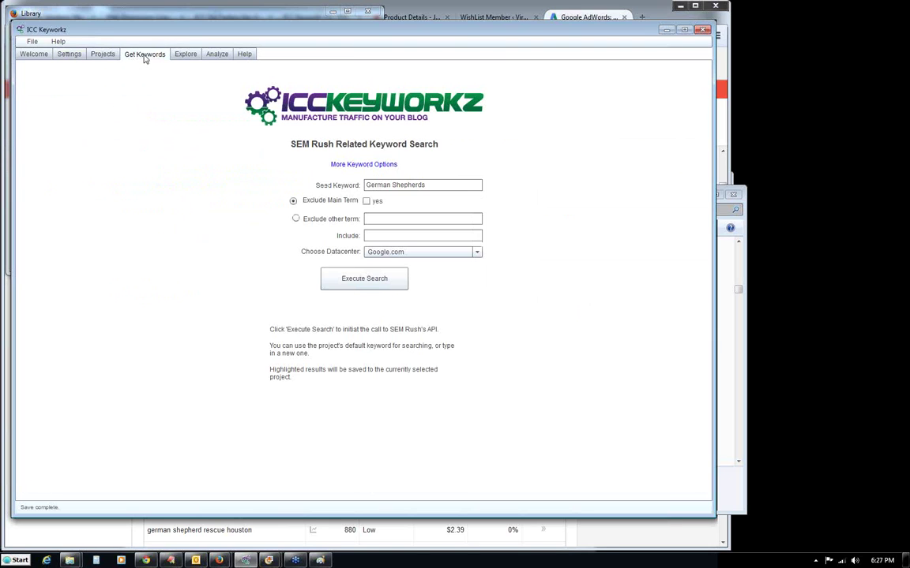
pyautogui.click(184, 56)
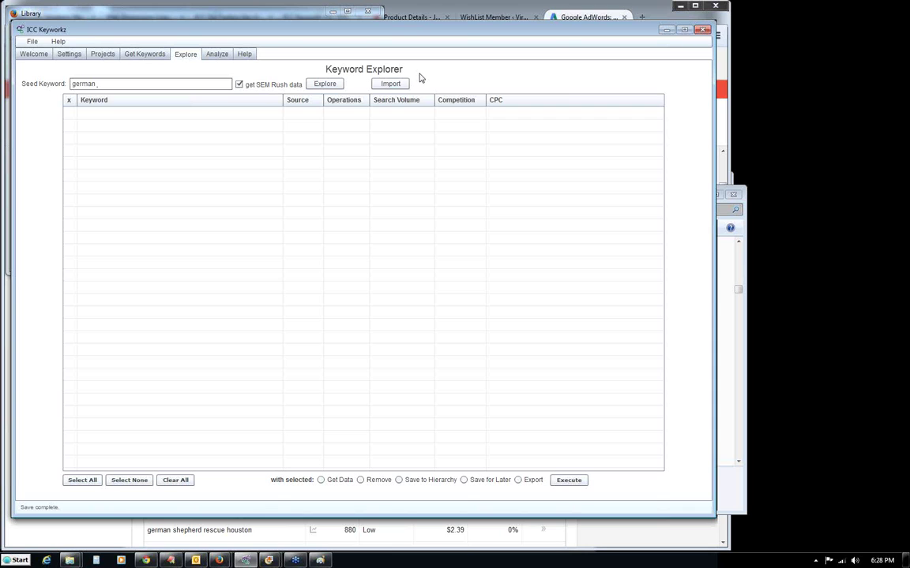
# Google 'german shepherds' in a new Chrome tab, view its suggestions, then return to ICC Keyworkz.
pyautogui.click(146, 559)
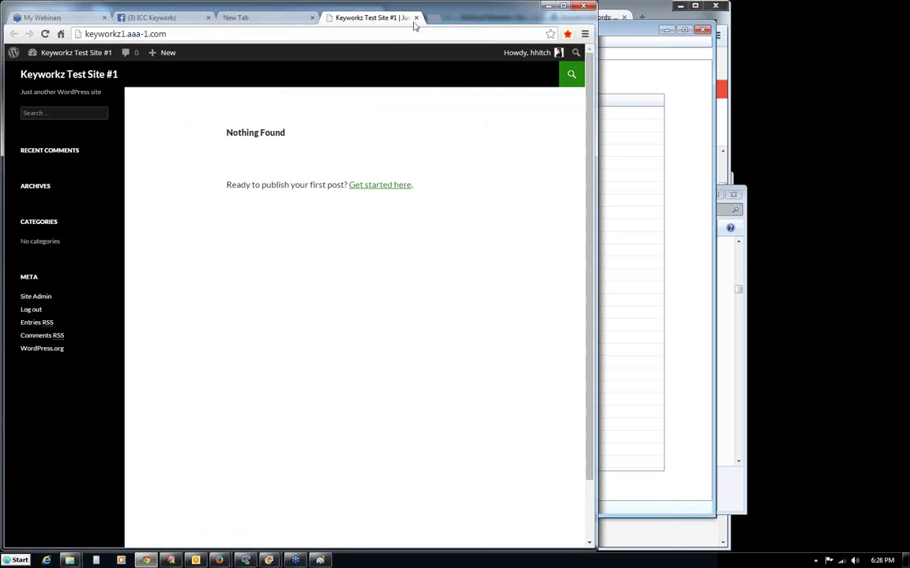
pyautogui.hotkey('ctrl', 't')
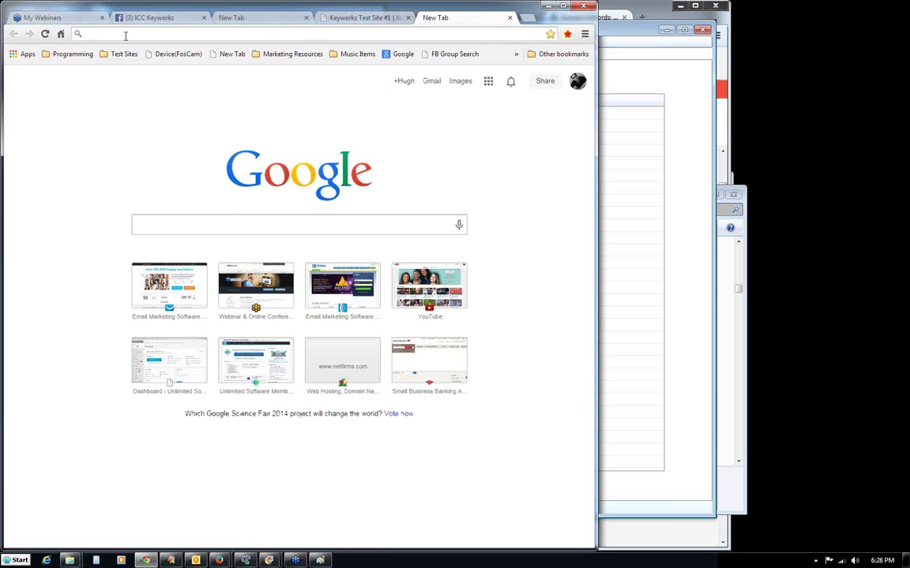
pyautogui.write('germ')
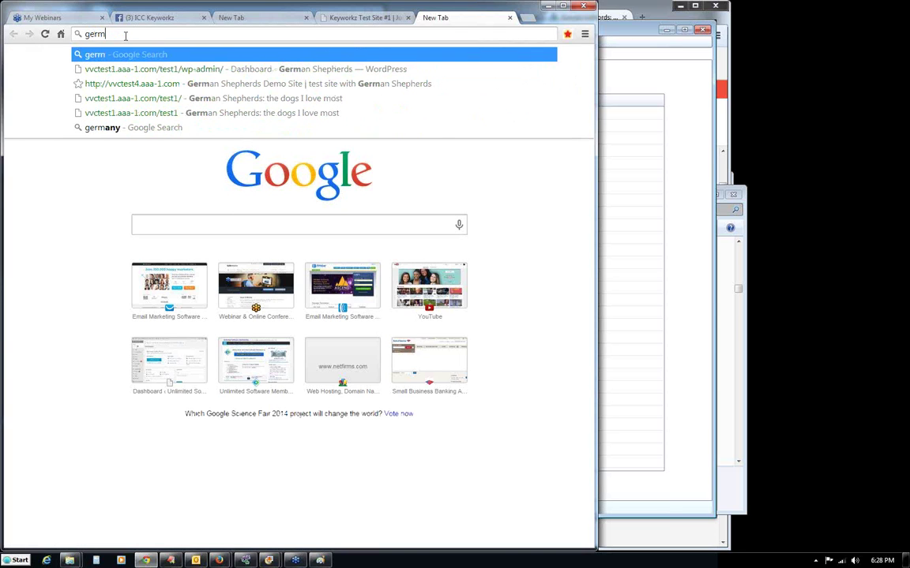
pyautogui.click(160, 219)
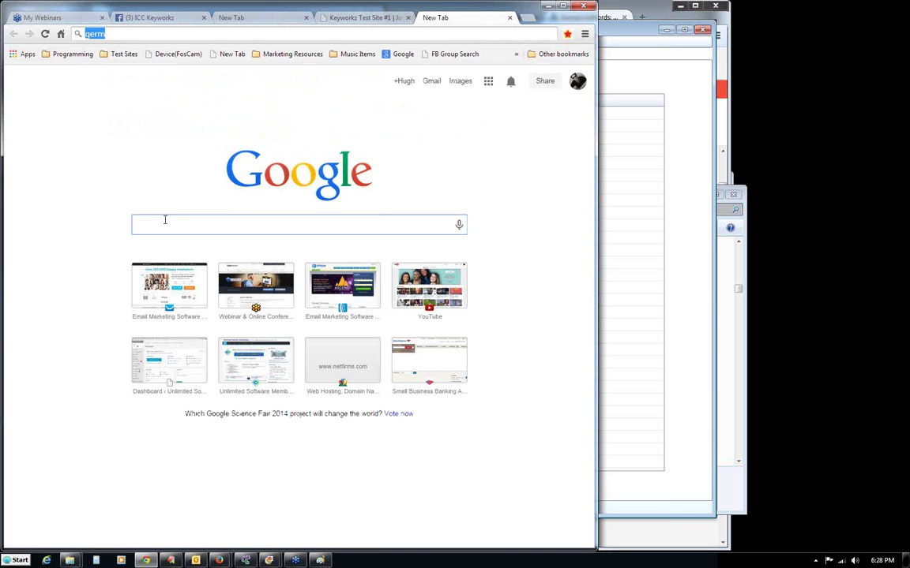
pyautogui.write('german shepherds')
pyautogui.press('Return')
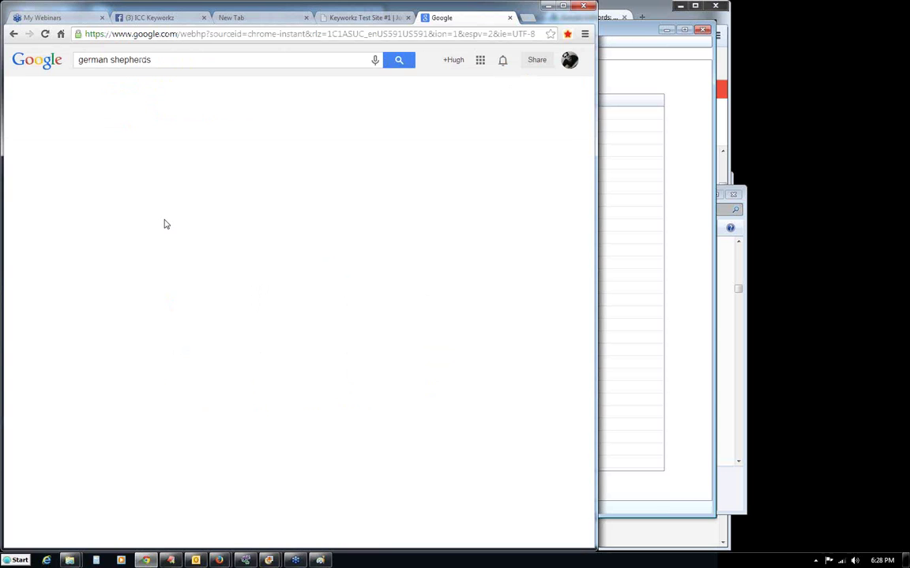
pyautogui.click(168, 63)
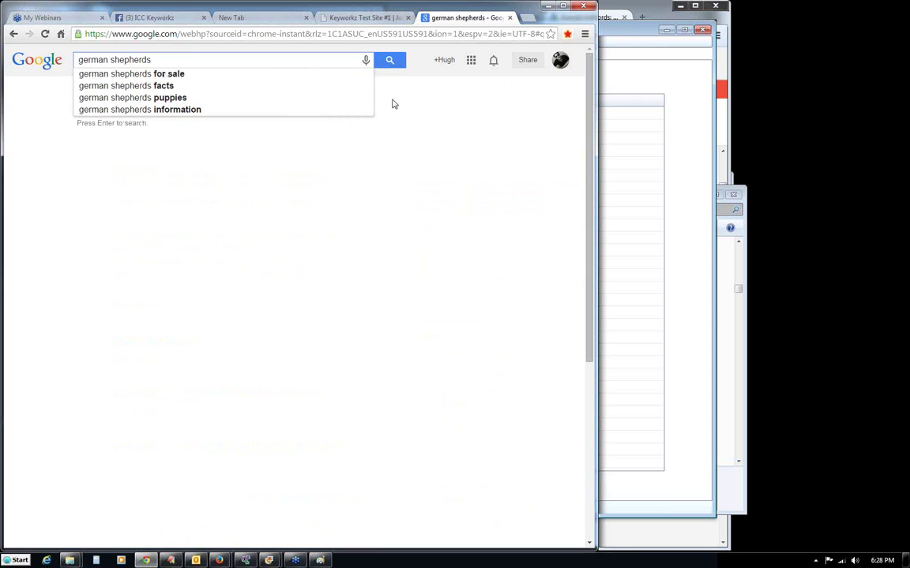
pyautogui.click(643, 81)
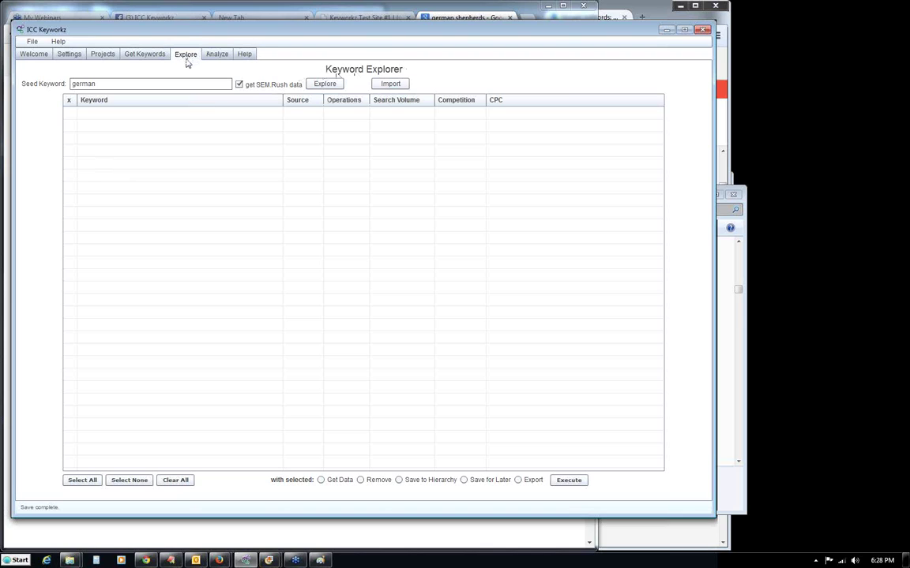
# Explore the 'german shepherd' seed without SEM Rush data, collecting 107 Google, Bing and Yahoo keywords.
pyautogui.click(142, 87)
pyautogui.click(239, 83)
pyautogui.click(333, 86)
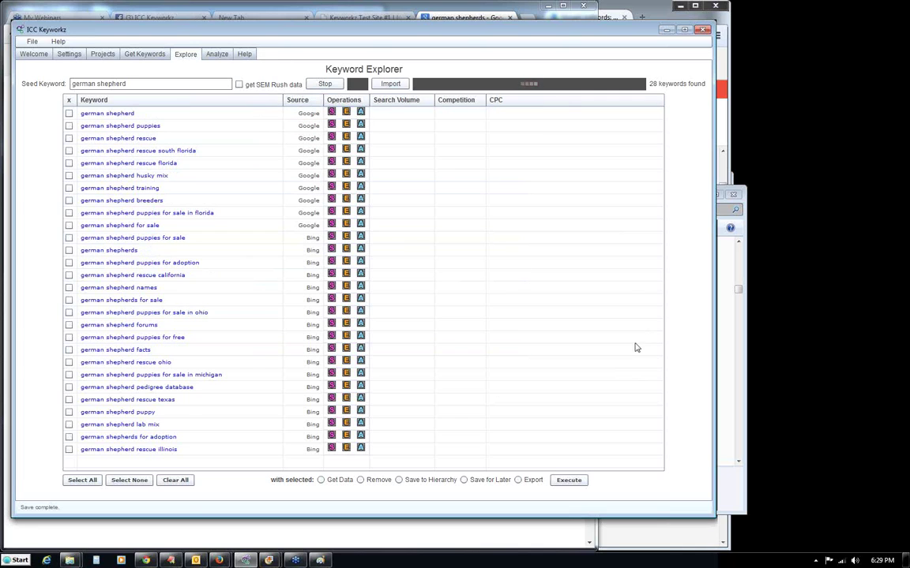
pyautogui.scroll(-4, 474, 371)
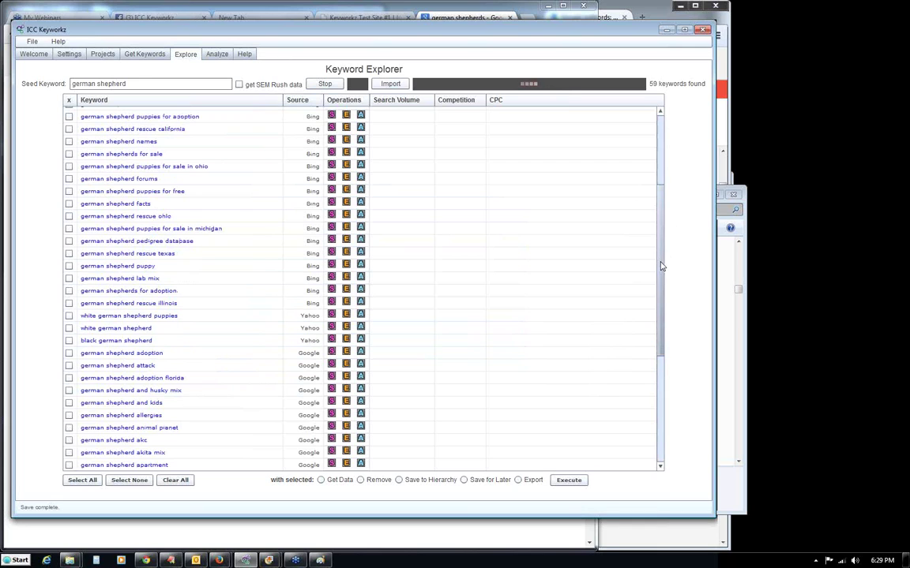
pyautogui.moveTo(661, 266); pyautogui.dragTo(667, 162)
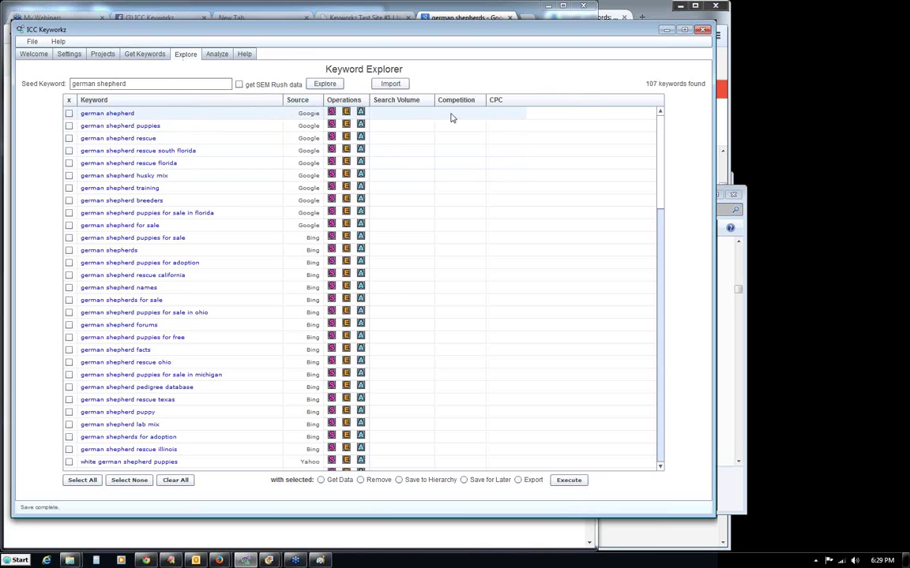
# Select the german shepherd row, glance at Chrome's Google search, then return to ICC Keyworkz.
pyautogui.click(395, 113)
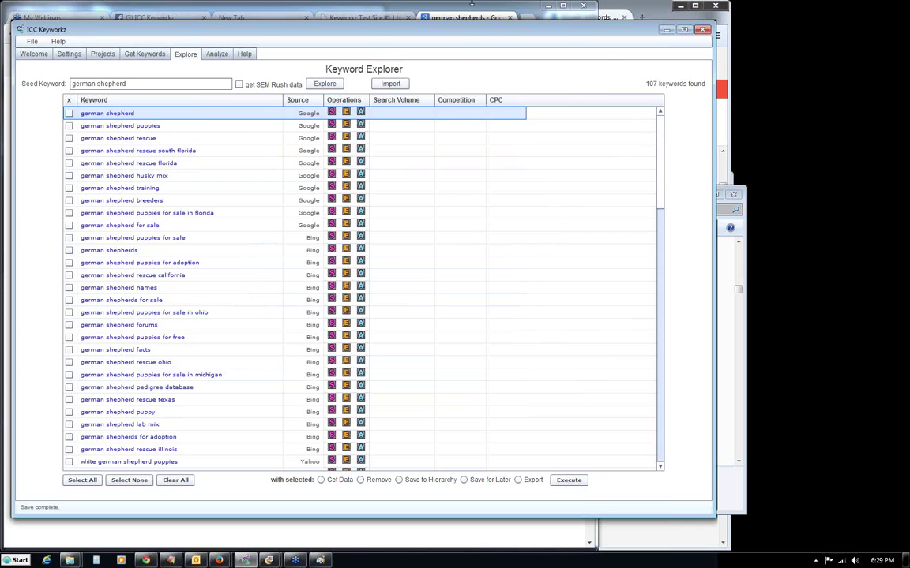
pyautogui.click(450, 18)
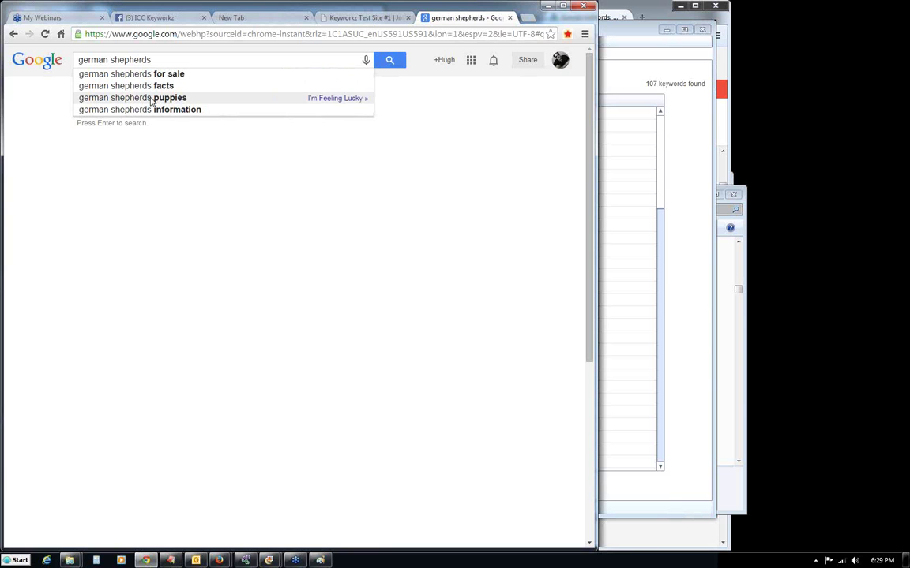
pyautogui.click(676, 191)
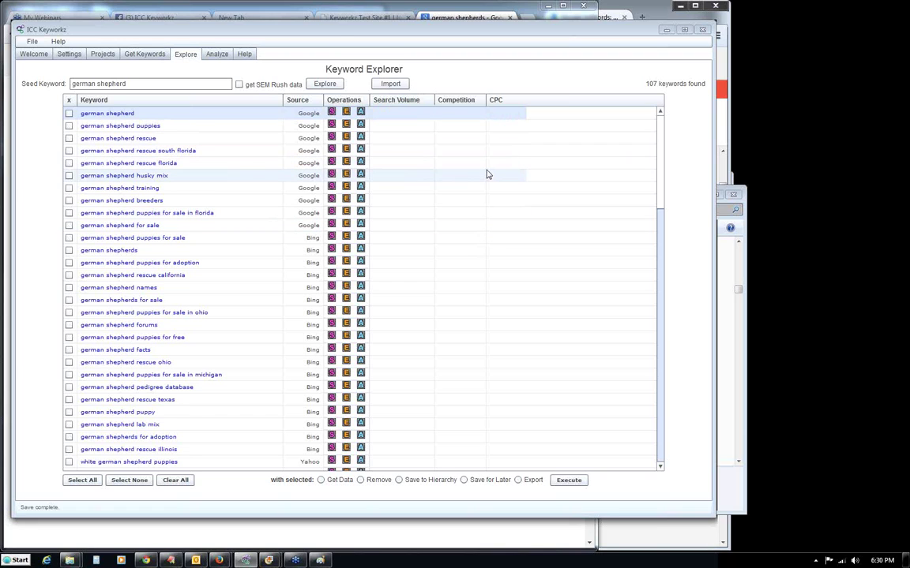
# Clear the previous keyword results, keeping 'german shepherd' as the seed.
pyautogui.click(174, 480)
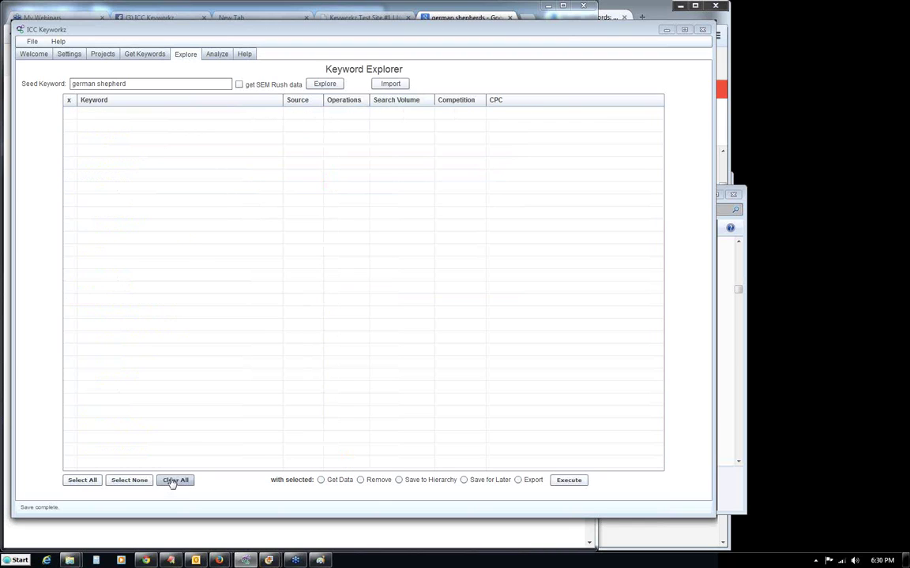
pyautogui.moveTo(157, 84); pyautogui.dragTo(65, 82)
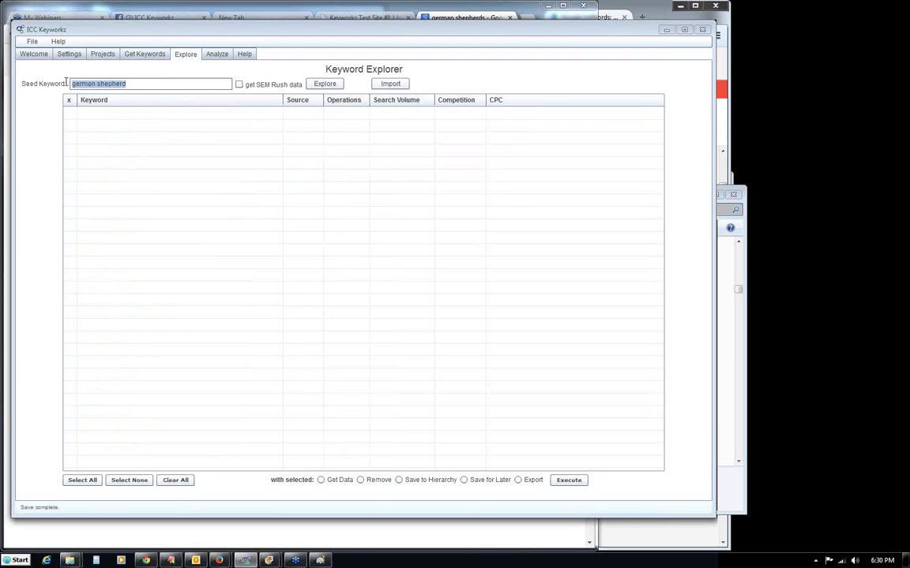
pyautogui.click(134, 85)
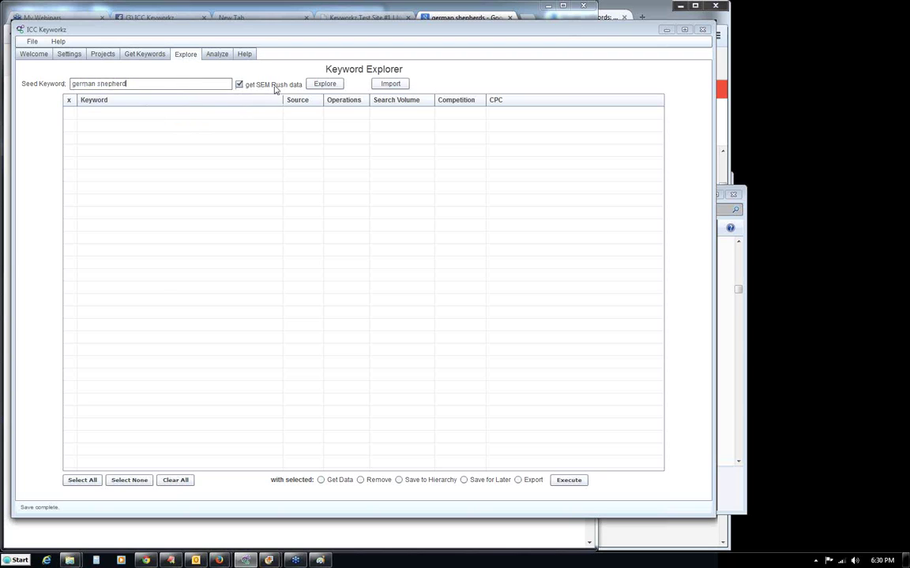
# Explore 'german shepherd' with SEM Rush data, stopping at 71 keywords with volume, competition and CPC.
pyautogui.click(325, 84)
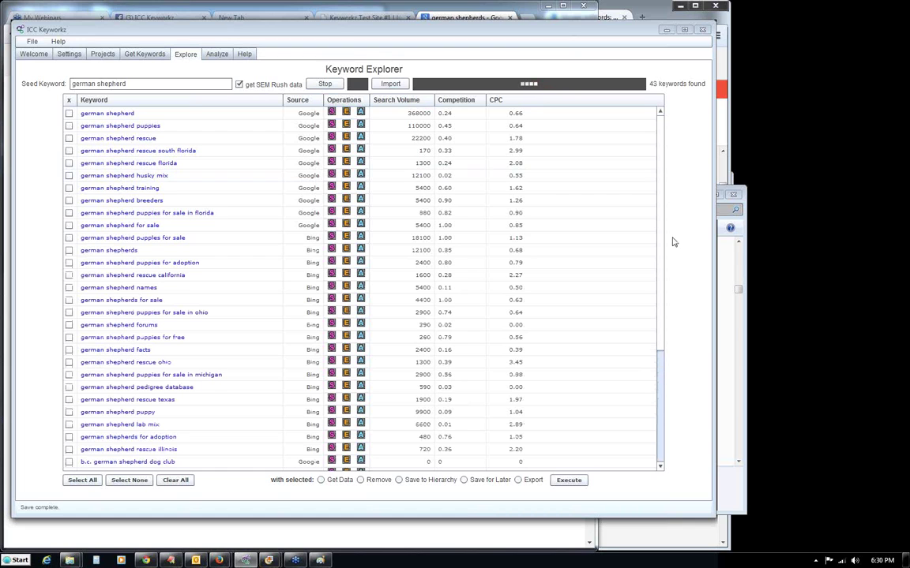
pyautogui.moveTo(659, 225); pyautogui.dragTo(659, 268)
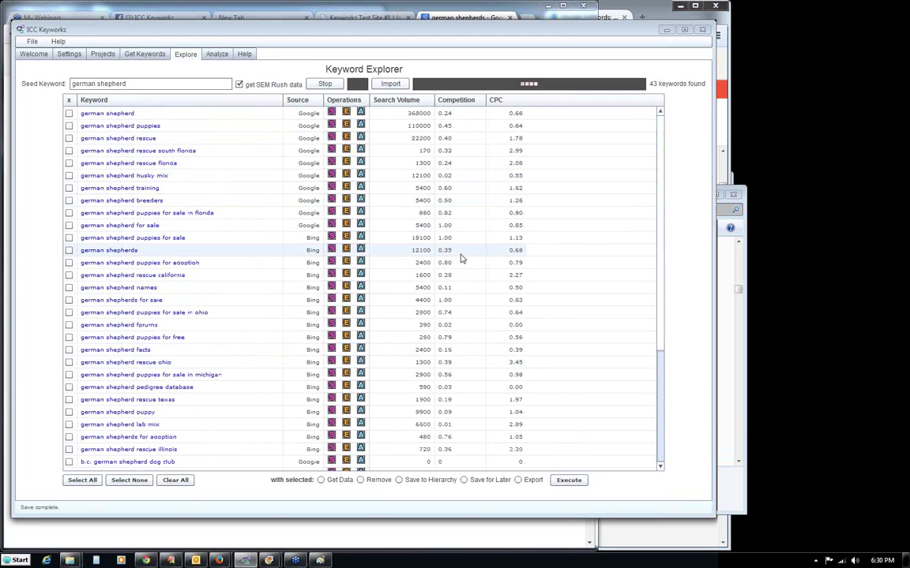
pyautogui.click(316, 86)
pyautogui.moveTo(660, 237); pyautogui.dragTo(664, 444)
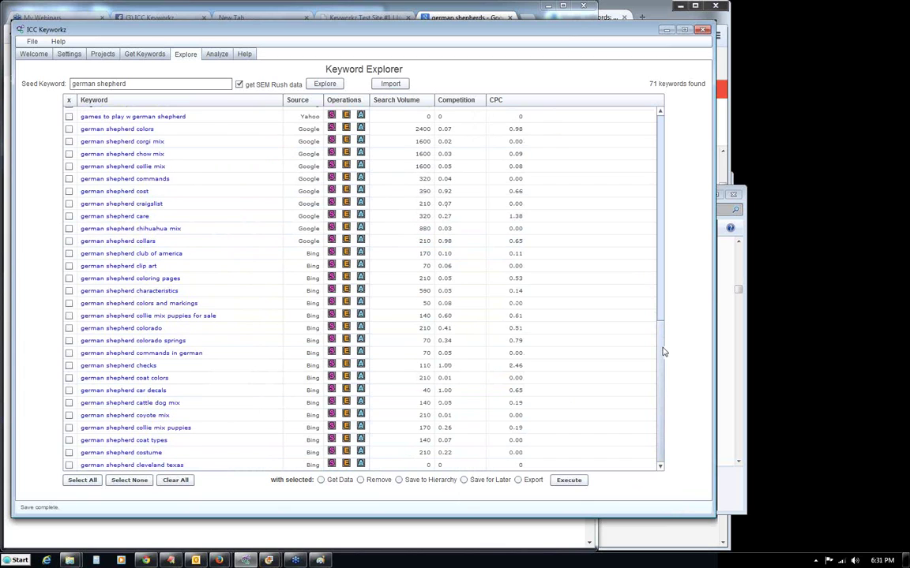
pyautogui.moveTo(661, 352); pyautogui.dragTo(660, 130)
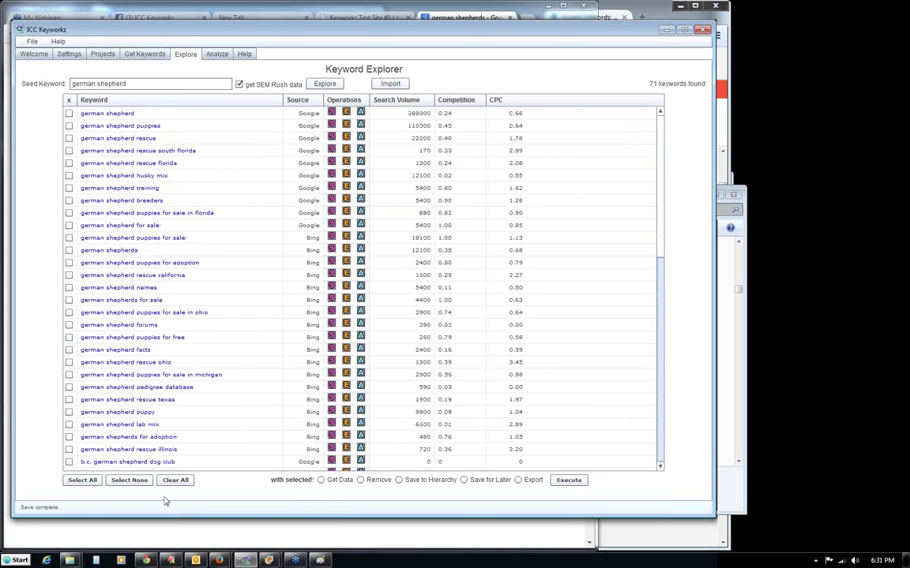
# Save all 71 selected german shepherd keywords to the data store via Save for Later.
pyautogui.click(82, 480)
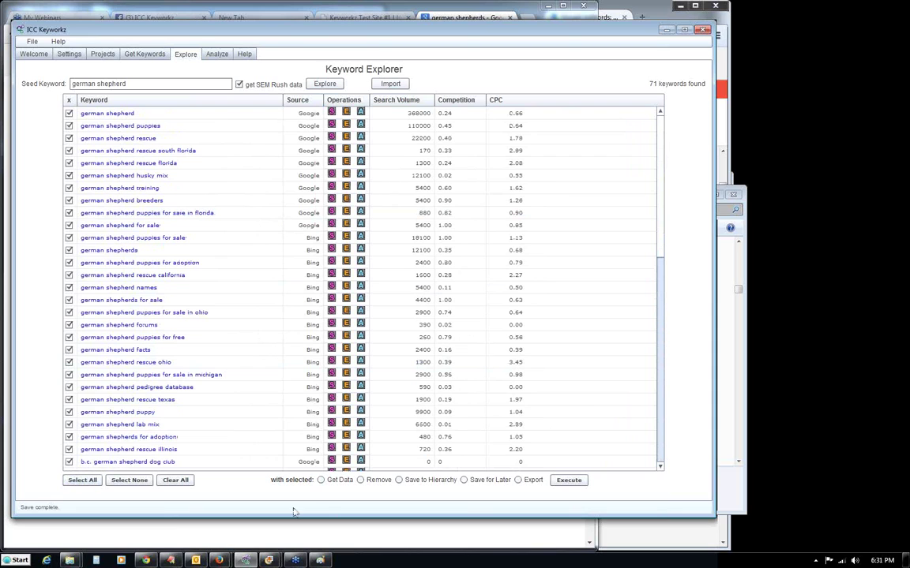
pyautogui.click(462, 482)
pyautogui.moveTo(660, 251); pyautogui.dragTo(663, 156)
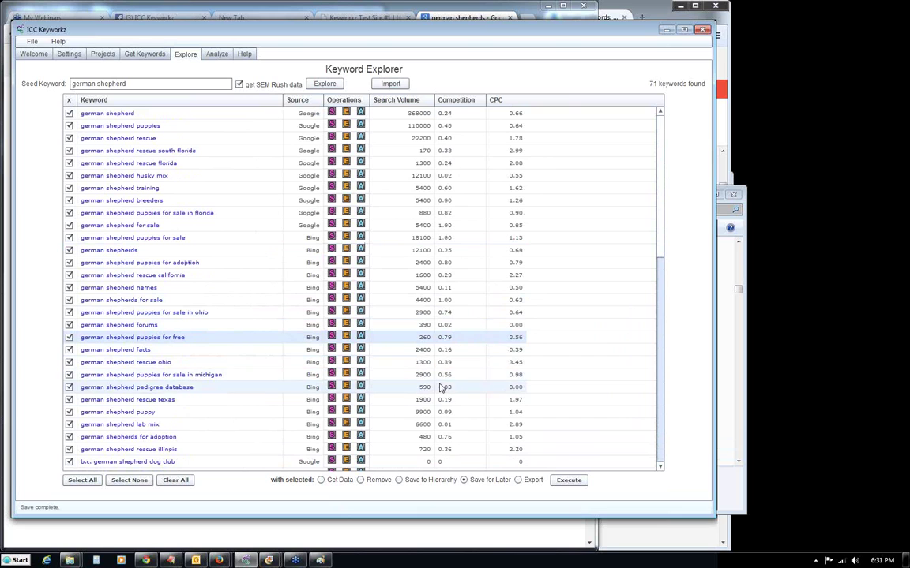
pyautogui.click(568, 481)
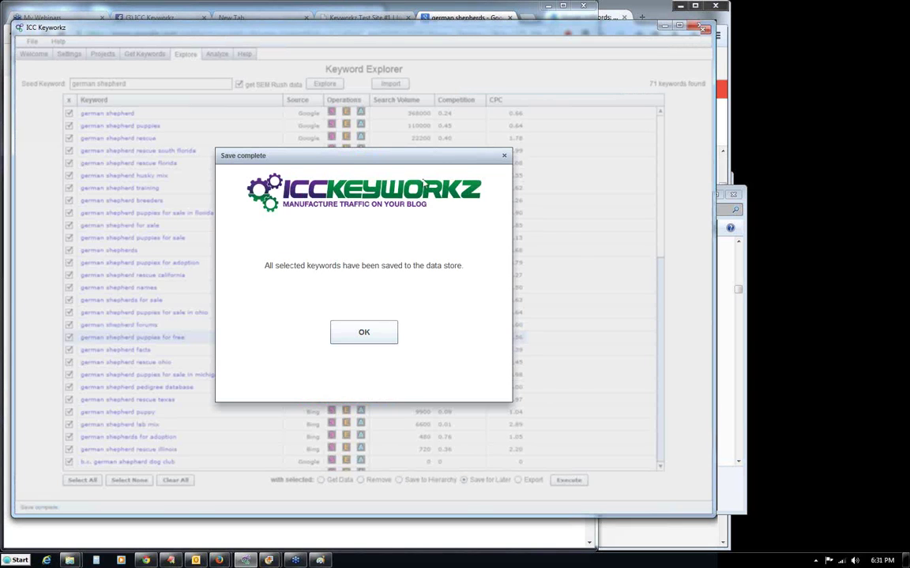
pyautogui.click(364, 332)
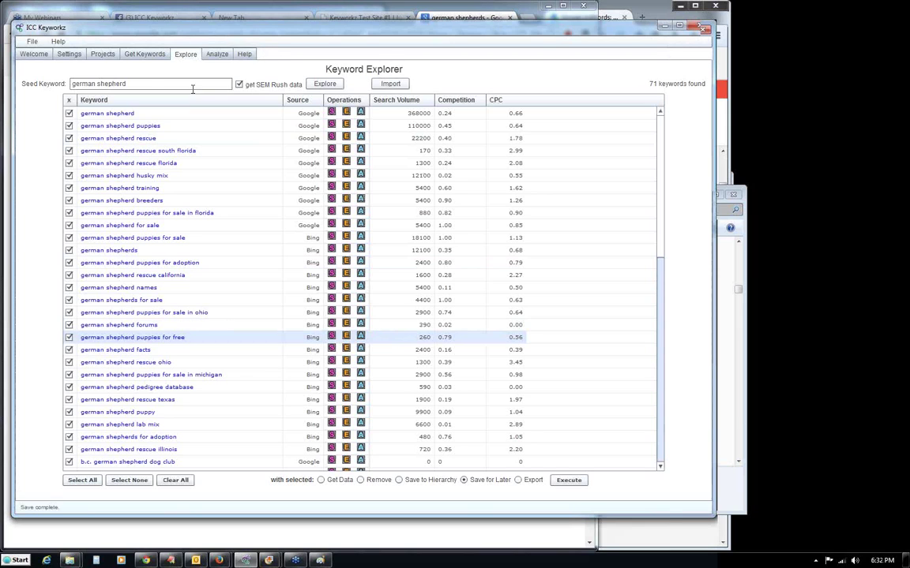
pyautogui.click(145, 56)
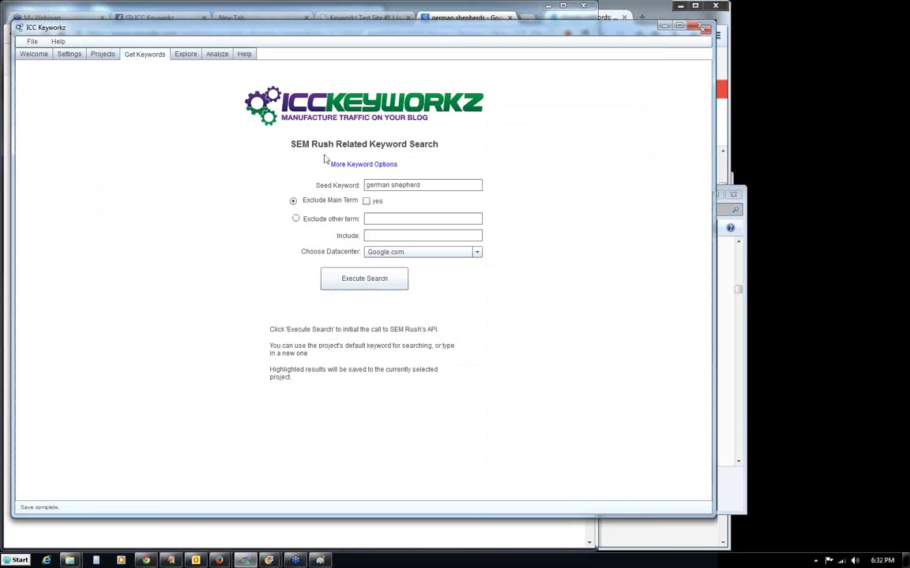
# Browse the saved 'german shepherd (74 results)' set, then exit the Search Results Manager.
pyautogui.click(371, 166)
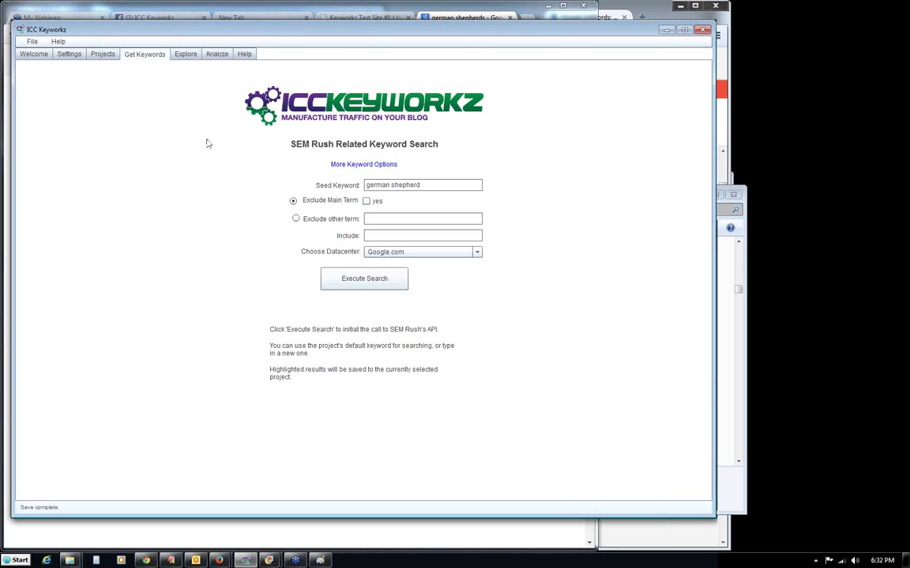
pyautogui.click(366, 168)
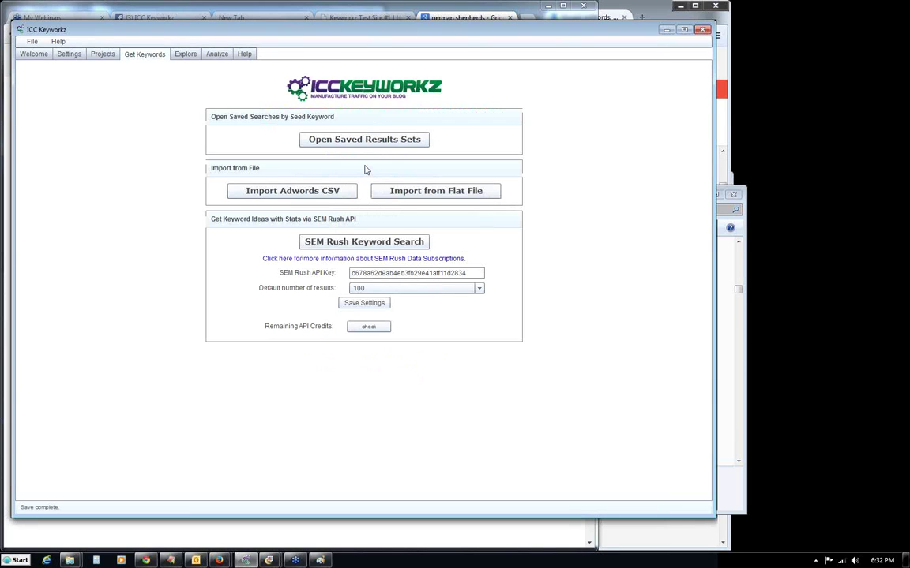
pyautogui.click(362, 145)
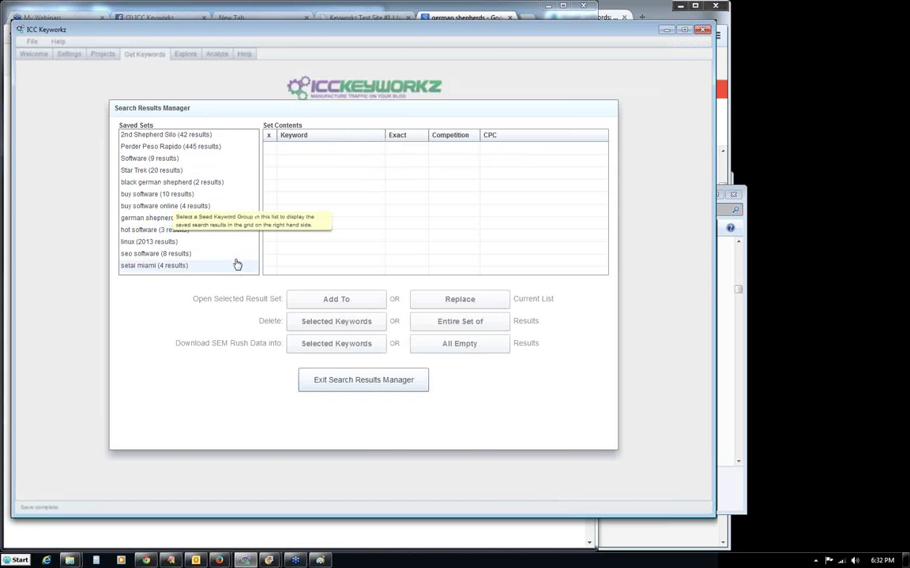
pyautogui.click(183, 219)
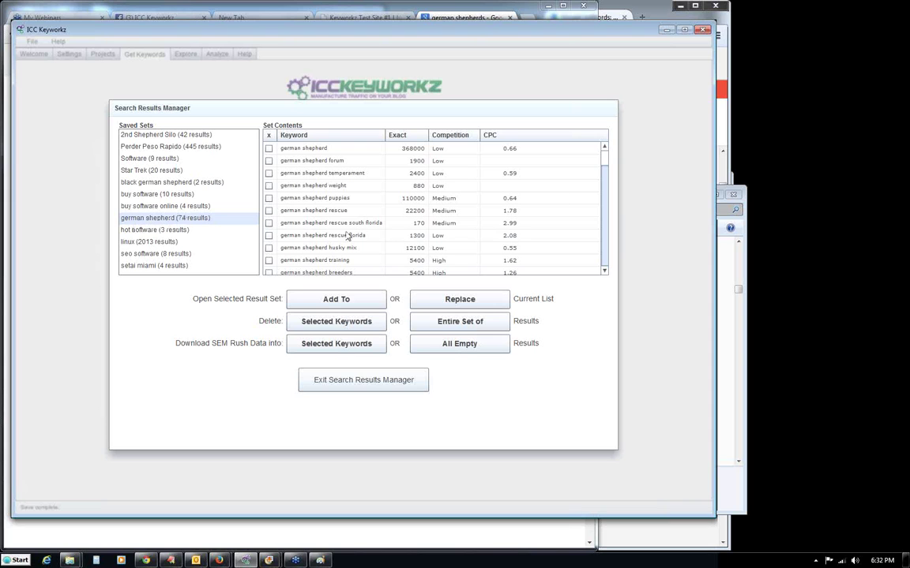
pyautogui.moveTo(600, 164); pyautogui.dragTo(628, 152)
pyautogui.scroll(-3, 606, 161)
pyautogui.scroll(3, 607, 161)
pyautogui.click(319, 381)
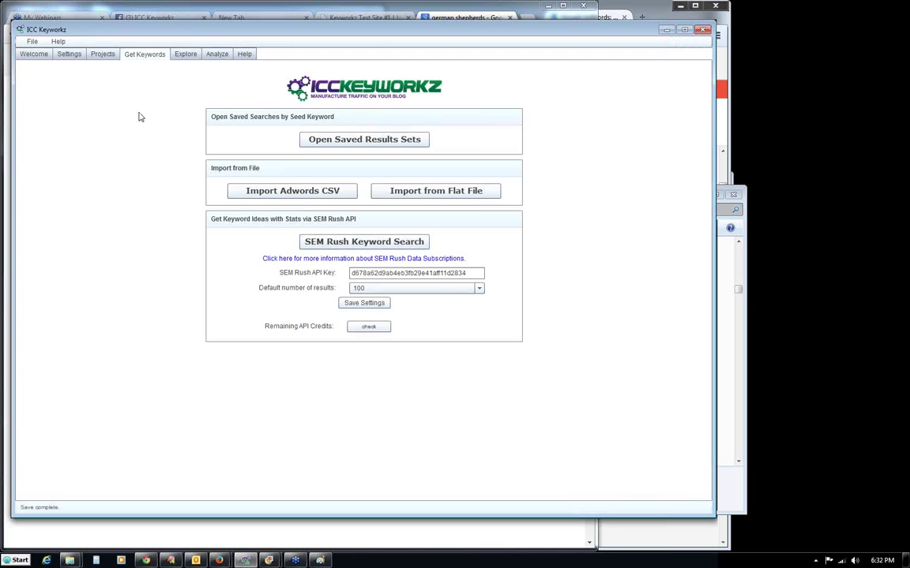
# Empty the Keyword Explorer list with Clear All.
pyautogui.click(184, 53)
pyautogui.moveTo(661, 228); pyautogui.dragTo(671, 137)
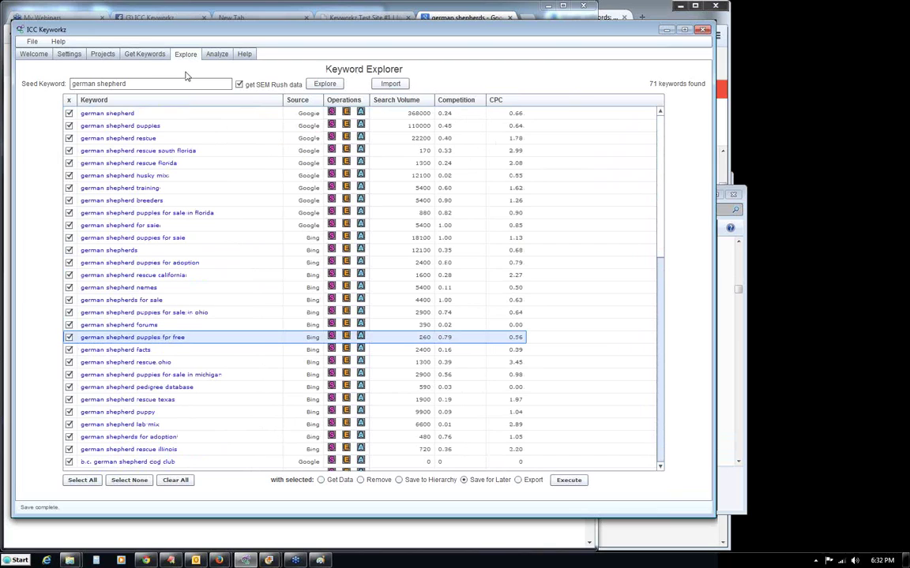
pyautogui.click(169, 483)
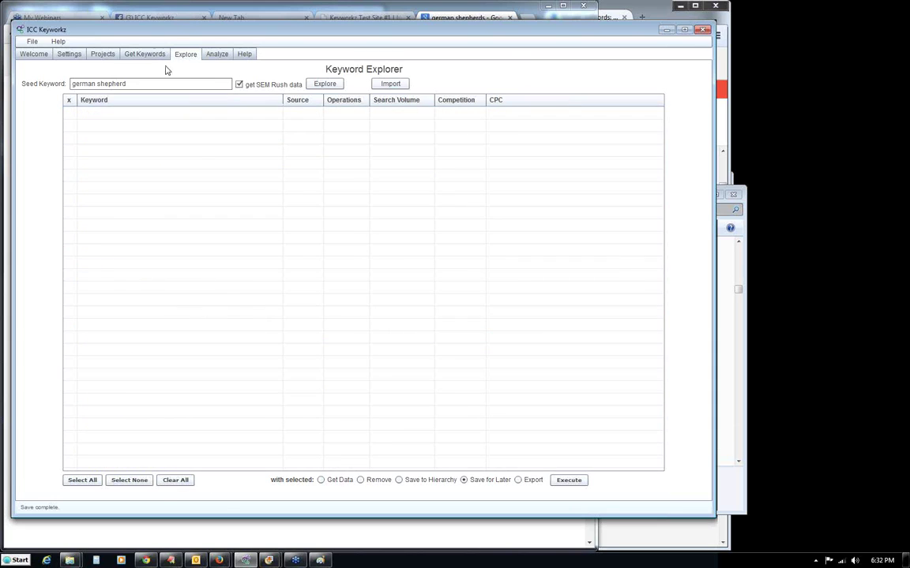
# Delete the entire saved 'german shepherd' results set and confirm.
pyautogui.click(153, 59)
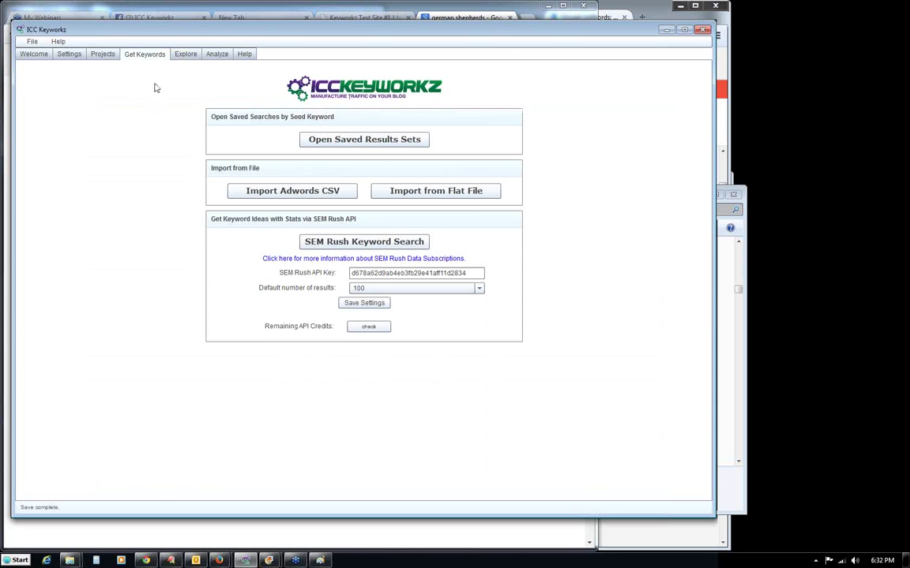
pyautogui.click(333, 140)
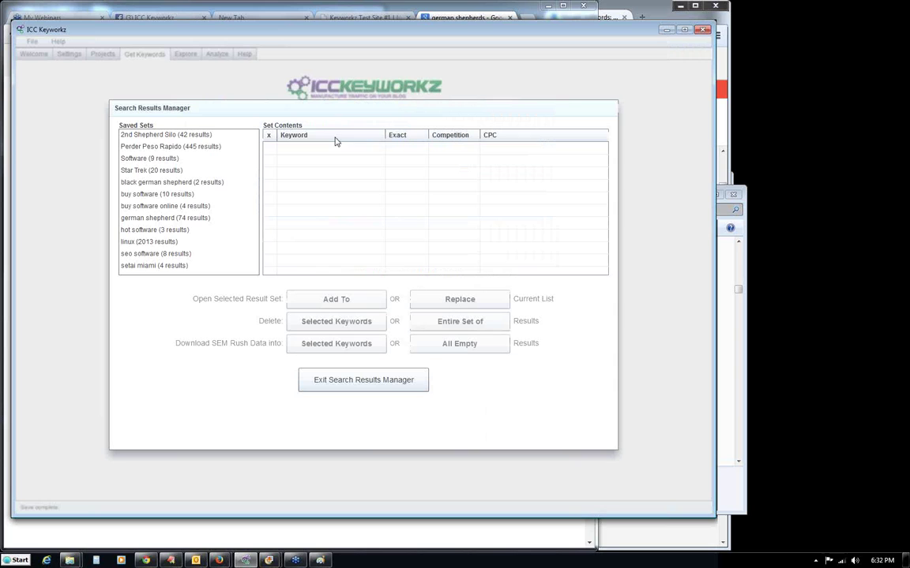
pyautogui.click(159, 221)
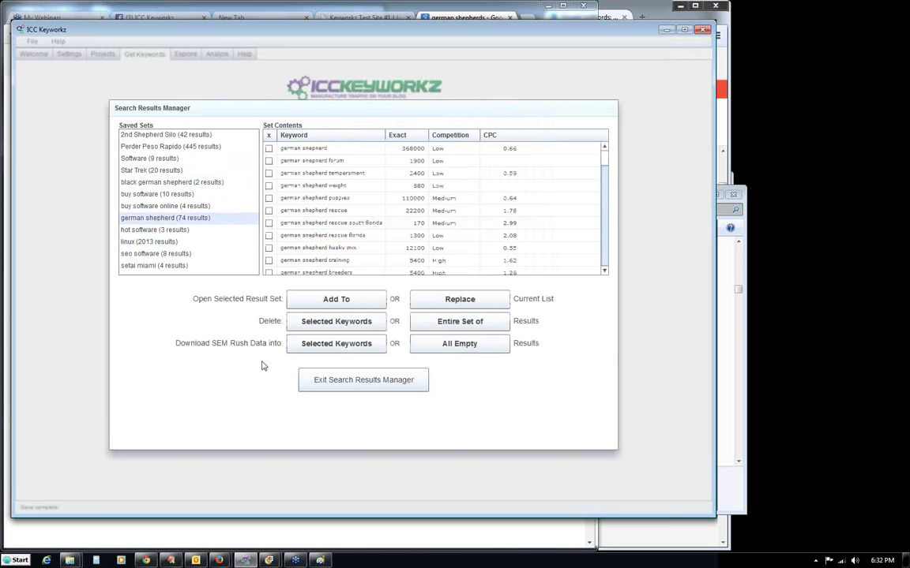
pyautogui.click(433, 327)
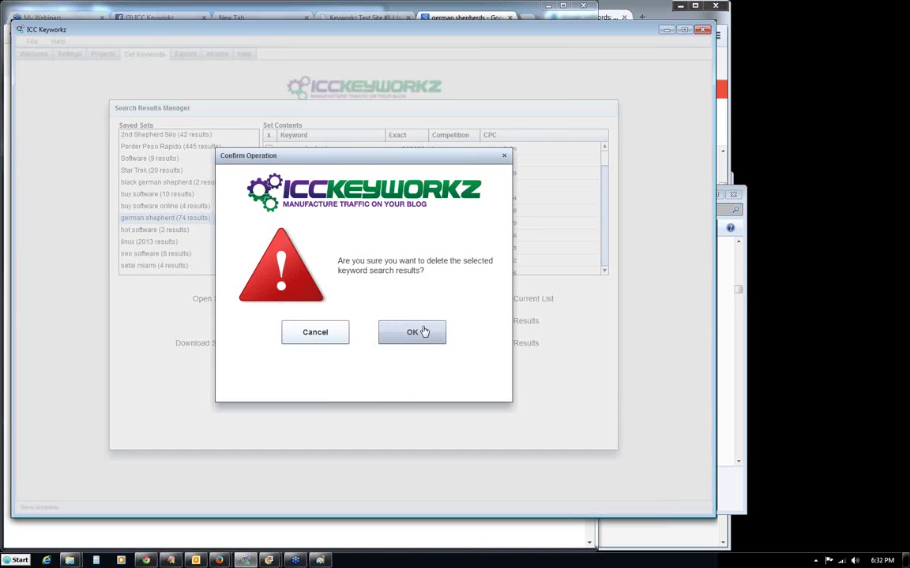
pyautogui.click(401, 335)
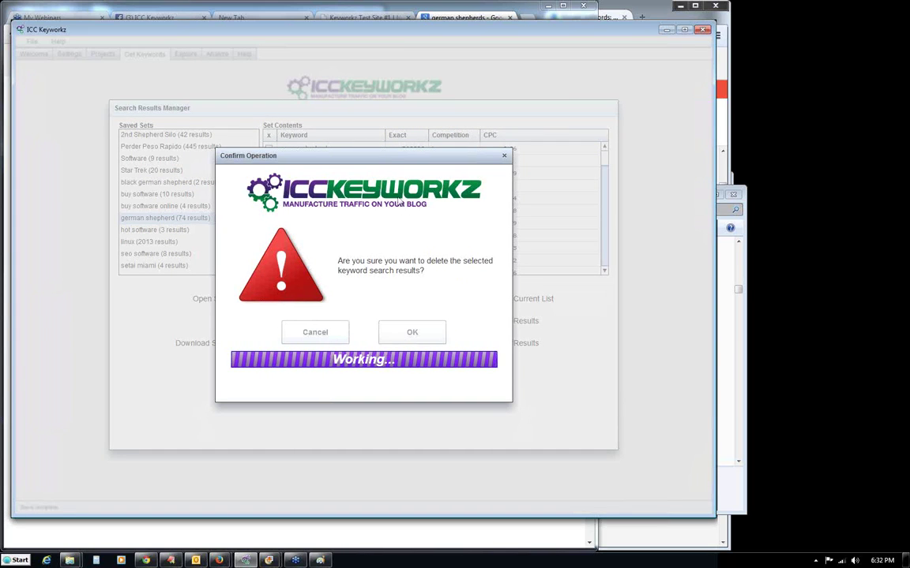
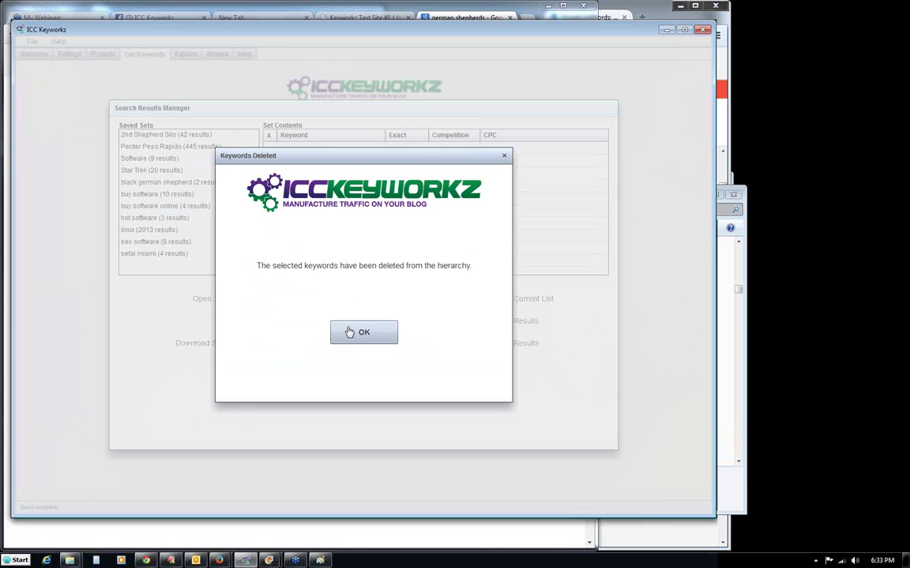
# Dismiss the deletion message, exit Search Results Manager, and turn off SEM Rush data in Keyword Explorer.
pyautogui.click(355, 335)
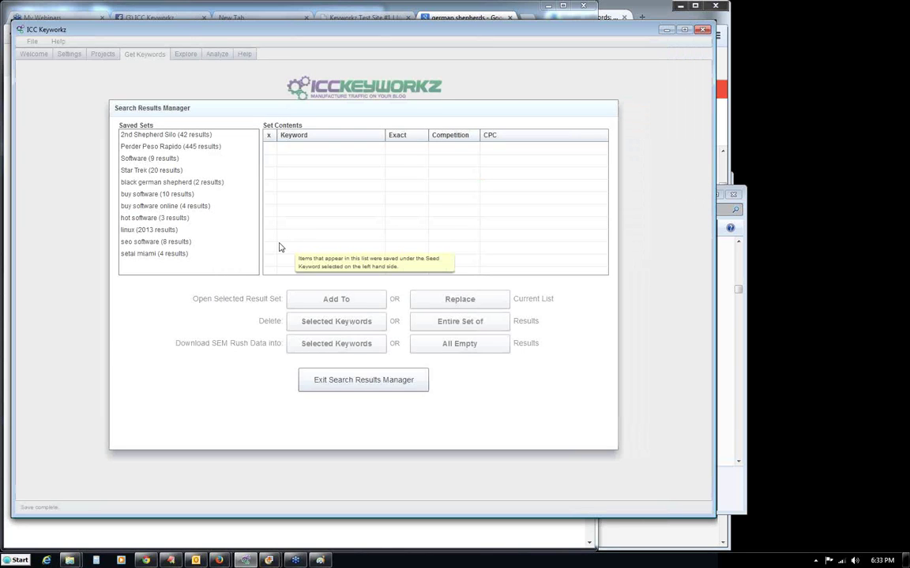
pyautogui.click(365, 381)
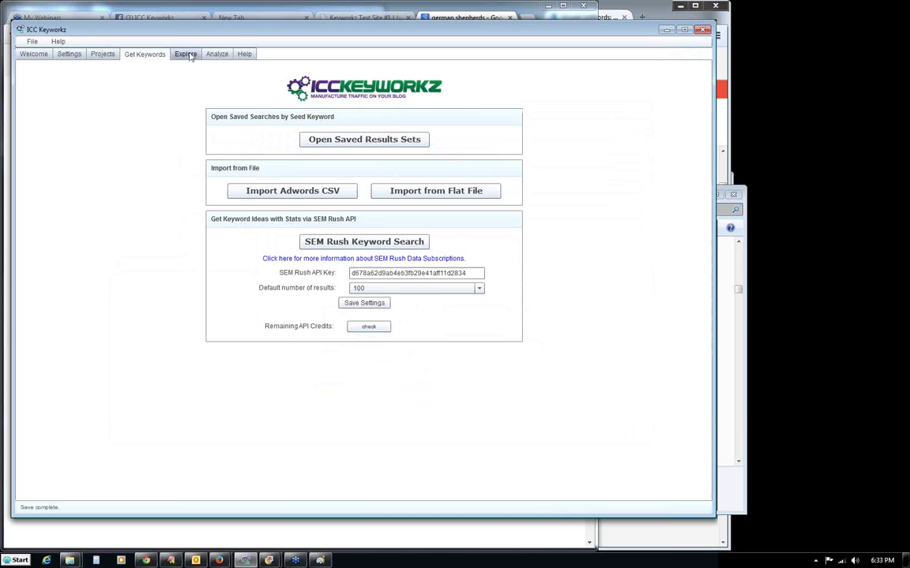
pyautogui.click(188, 55)
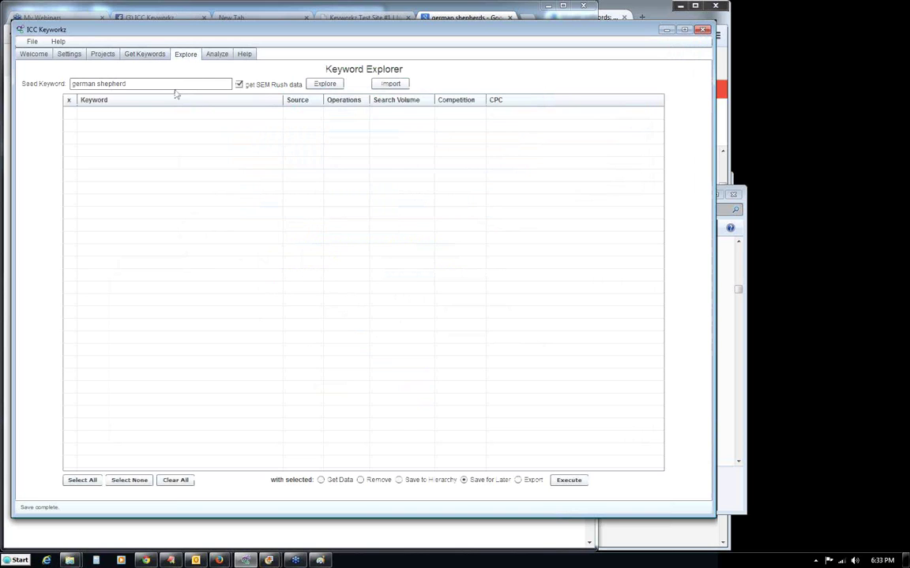
pyautogui.click(239, 84)
# Open site-keywords.txt in Notepad from the keyword import file picker.
pyautogui.click(390, 85)
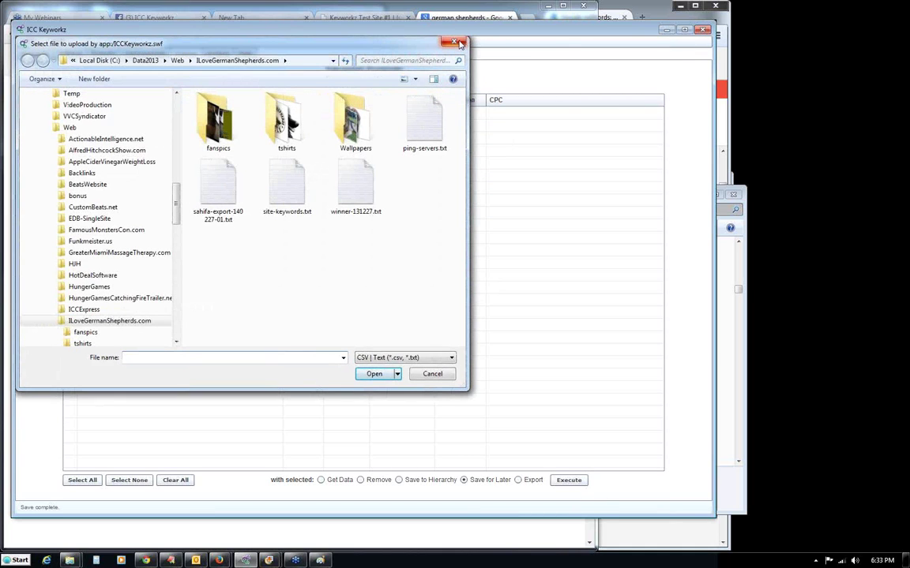
pyautogui.click(453, 42)
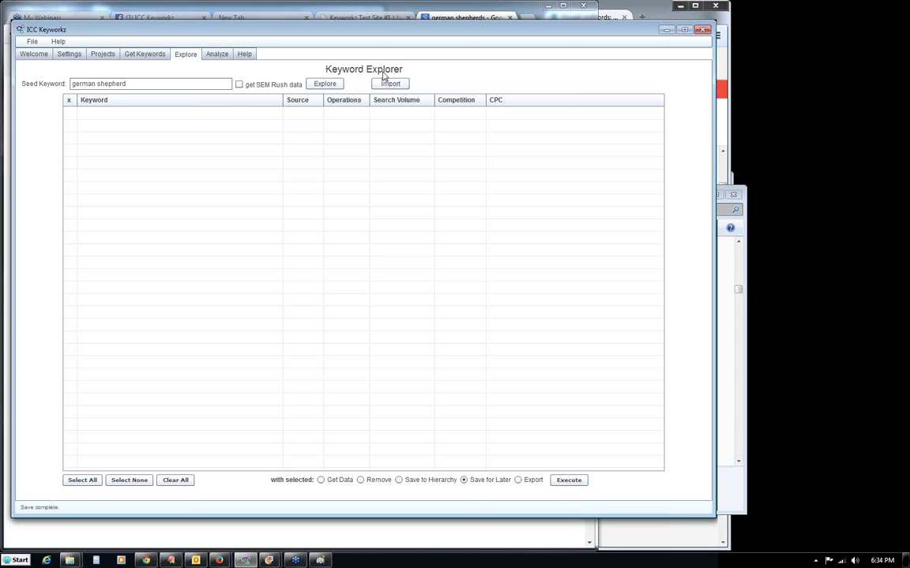
pyautogui.click(391, 84)
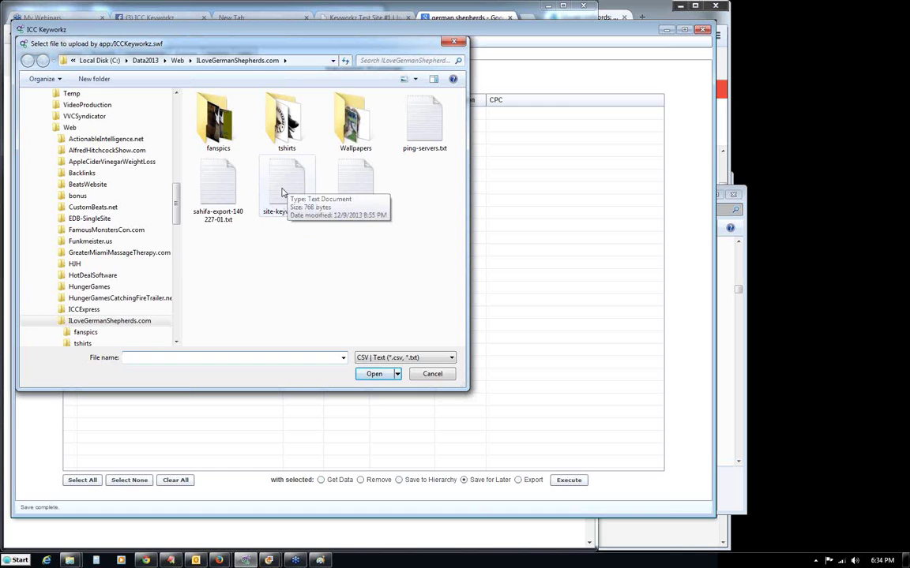
pyautogui.click(282, 192)
pyautogui.rightClick(285, 188)
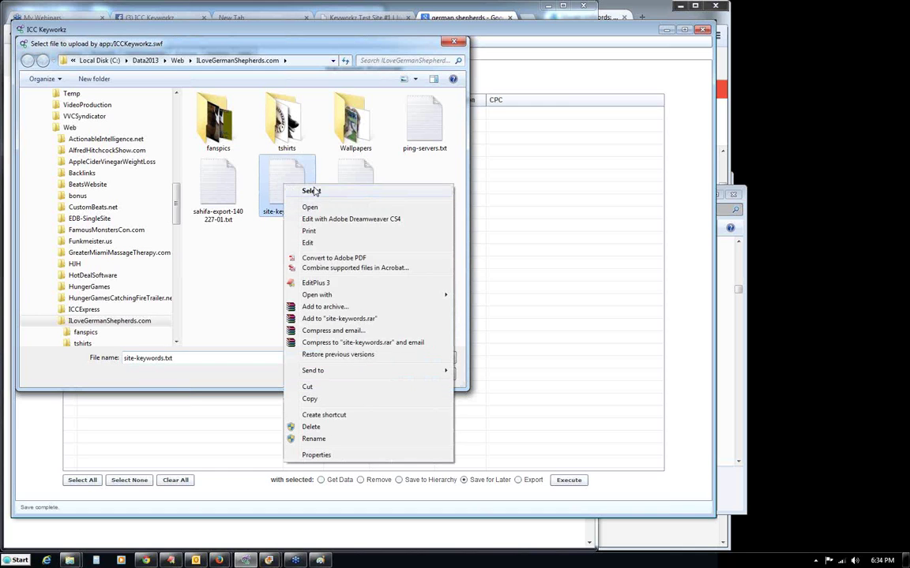
pyautogui.click(312, 204)
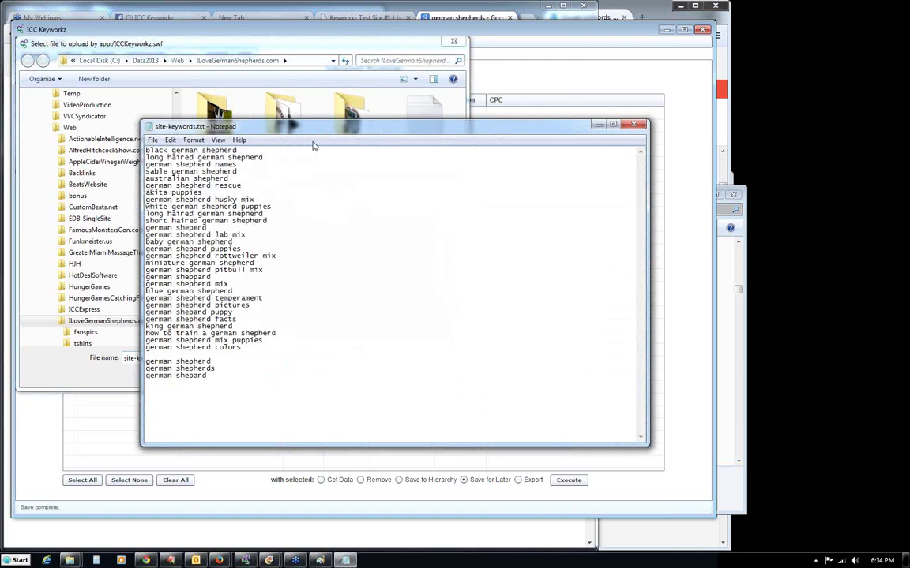
# Remove the blank line after 'german shepherd colors' in the Notepad keyword list.
pyautogui.moveTo(323, 132); pyautogui.dragTo(363, 92)
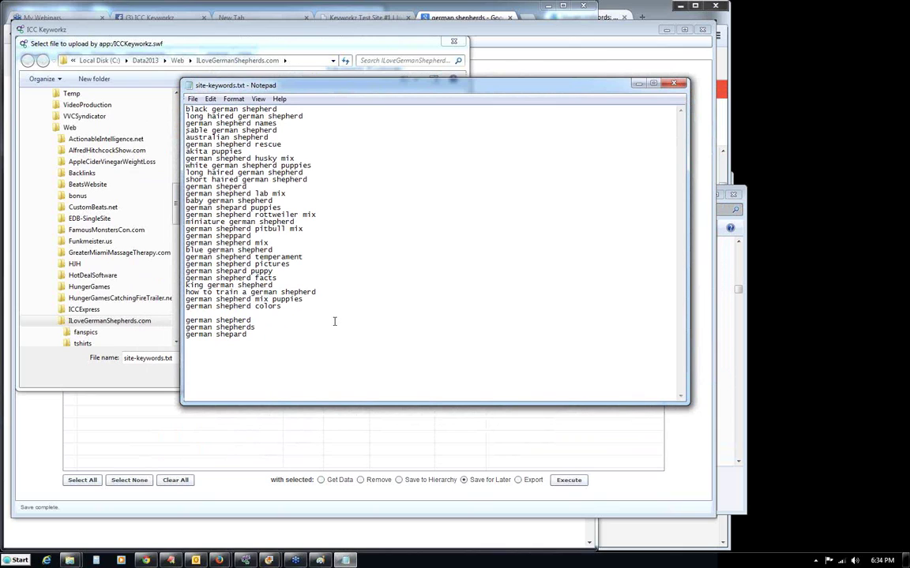
pyautogui.press('BackSpace')
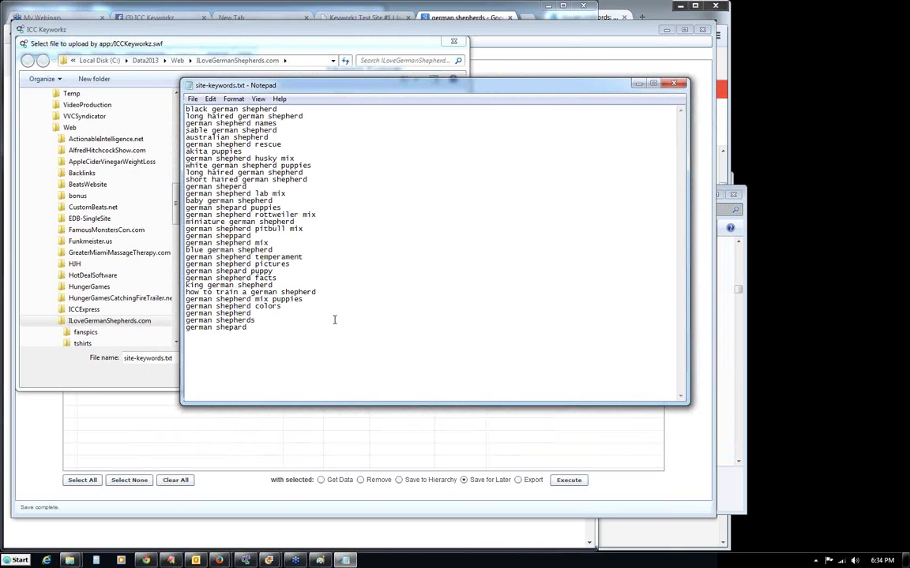
pyautogui.moveTo(249, 327); pyautogui.dragTo(170, 99)
pyautogui.click(350, 133)
# Cancel out of Save As and close Notepad without saving the changes.
pyautogui.click(192, 98)
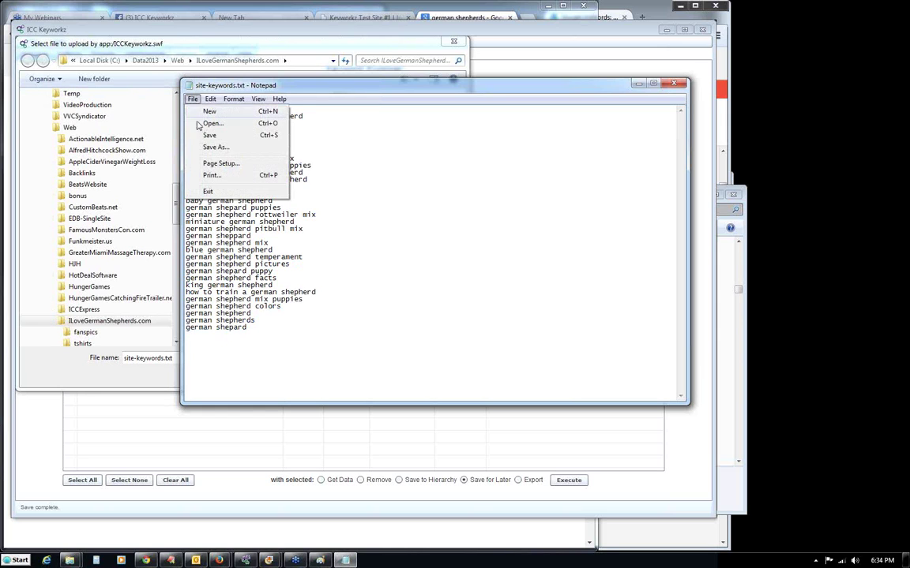
pyautogui.click(212, 147)
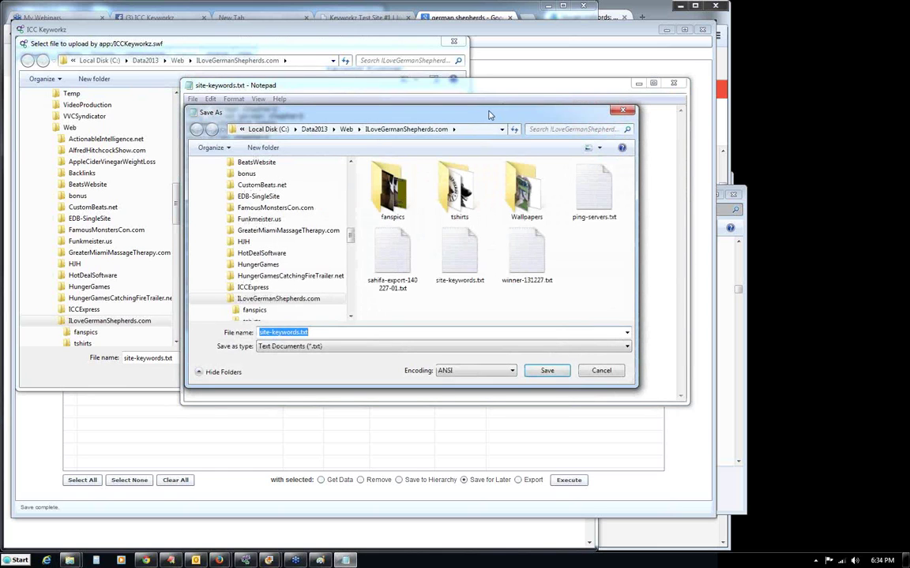
pyautogui.click(603, 370)
pyautogui.click(673, 83)
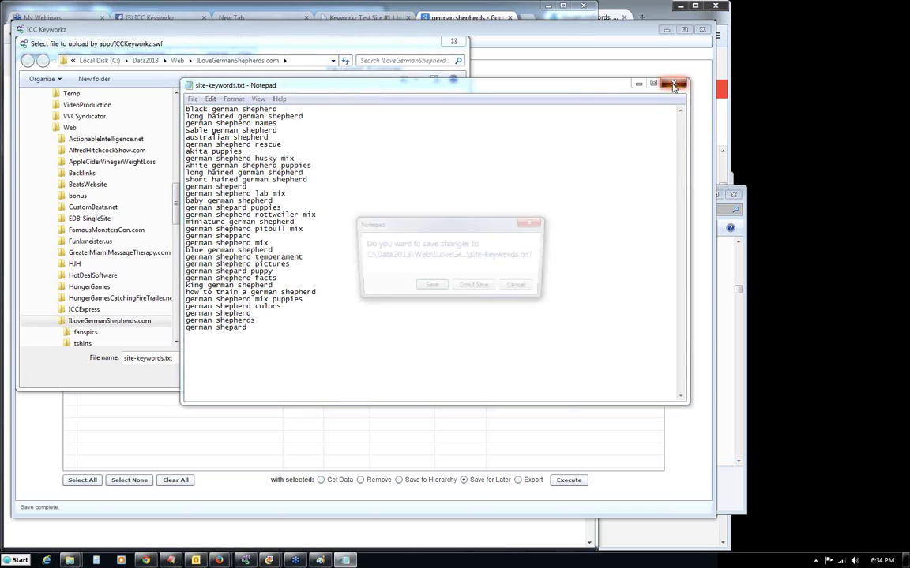
pyautogui.click(476, 288)
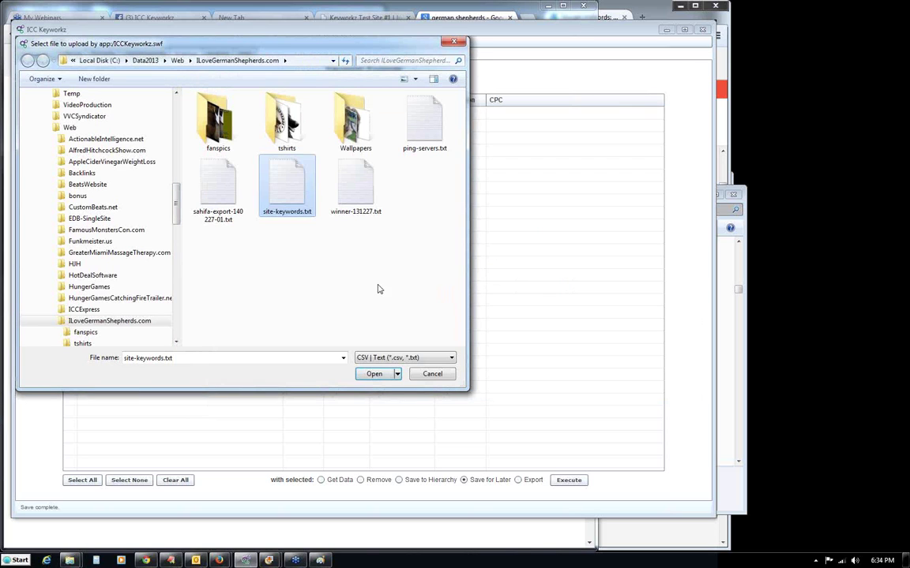
# Import site-keywords.txt without SEM Rush statistics, then clear all keywords from the table.
pyautogui.click(291, 276)
pyautogui.press('Escape')
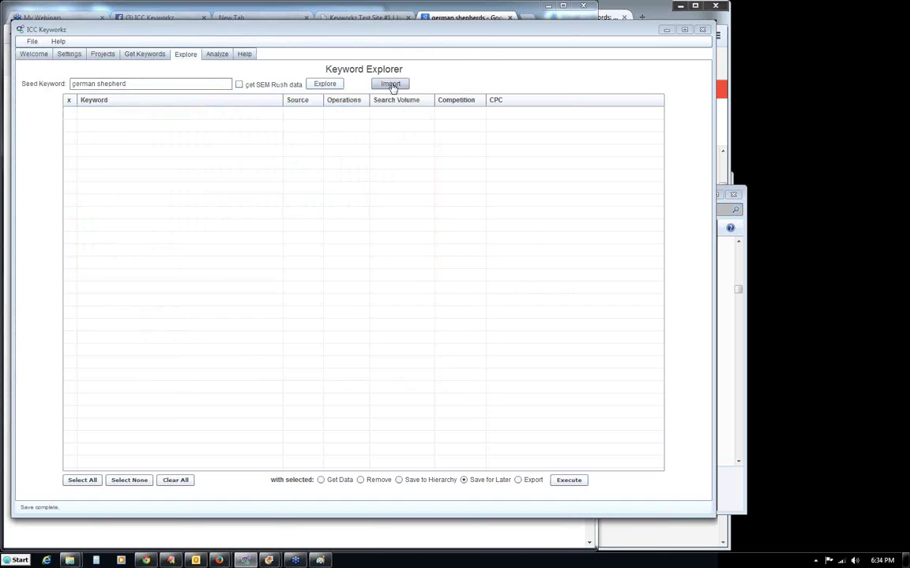
pyautogui.click(388, 84)
pyautogui.click(277, 188)
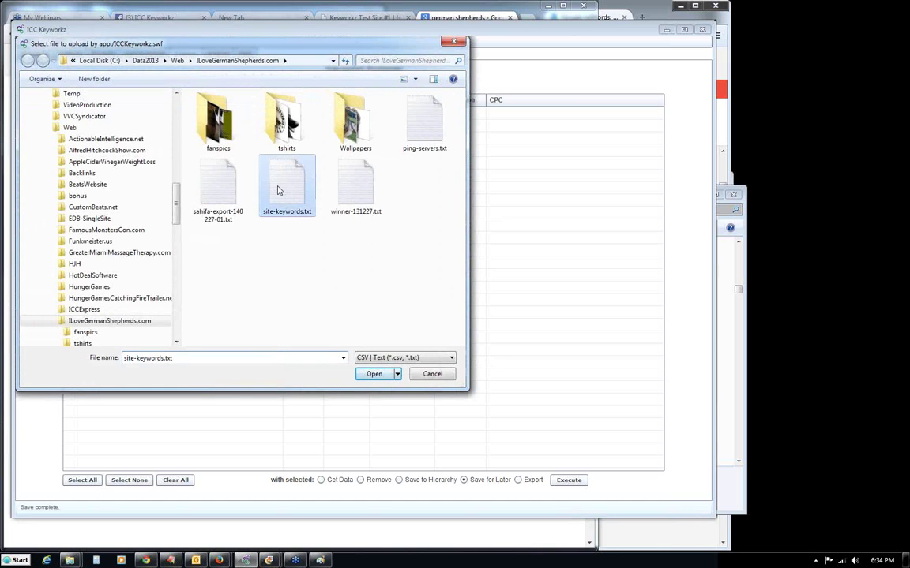
pyautogui.click(376, 374)
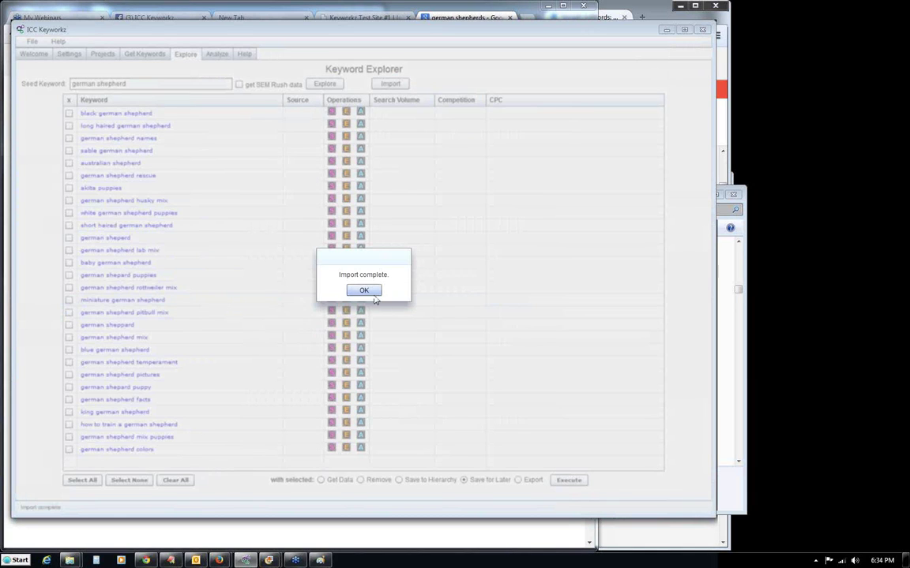
pyautogui.click(374, 292)
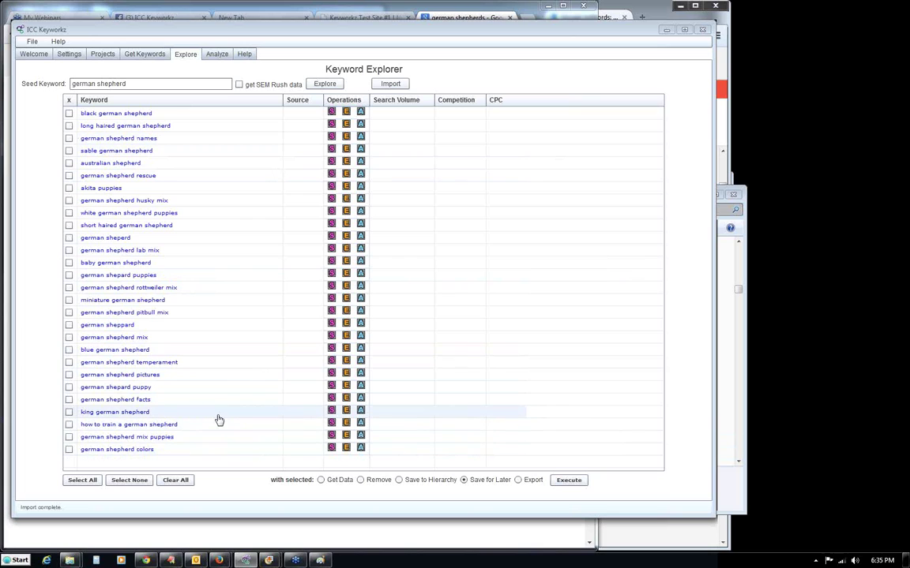
pyautogui.click(174, 481)
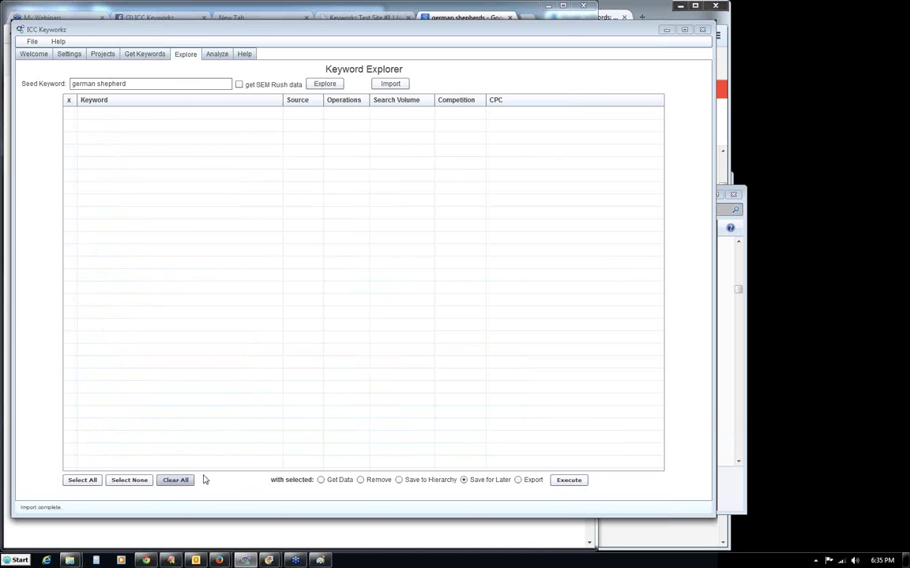
# Turn on SEM Rush data and import site-keywords.txt into the Keyword Explorer.
pyautogui.click(239, 84)
pyautogui.click(395, 85)
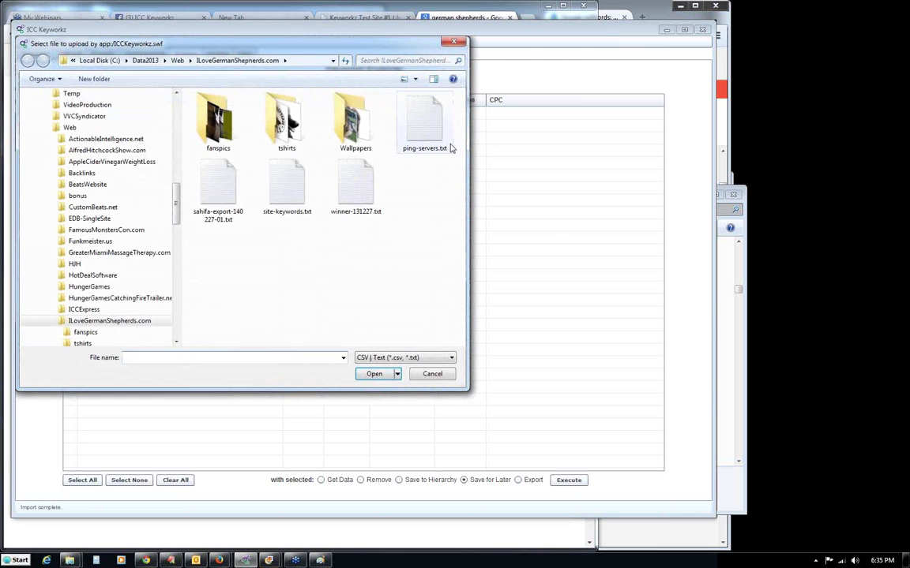
pyautogui.click(280, 188)
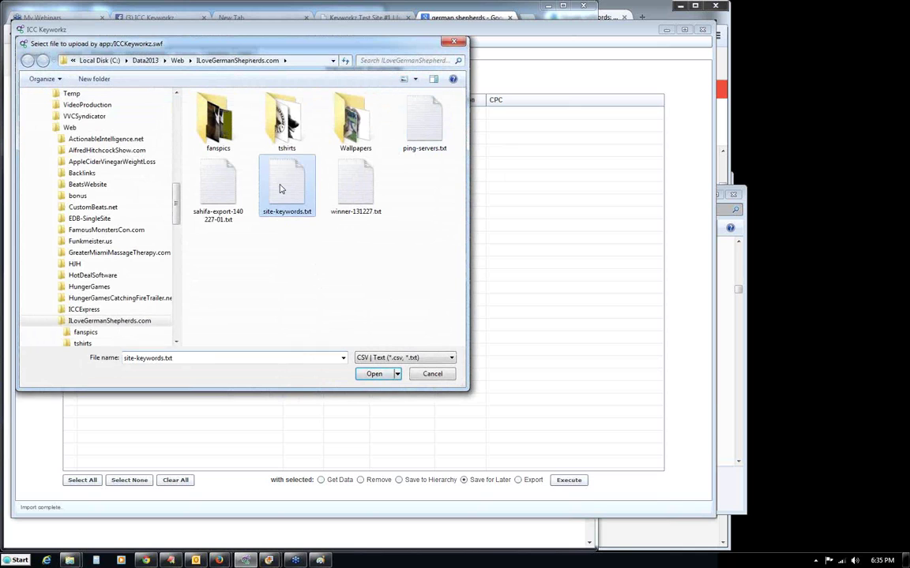
pyautogui.click(374, 373)
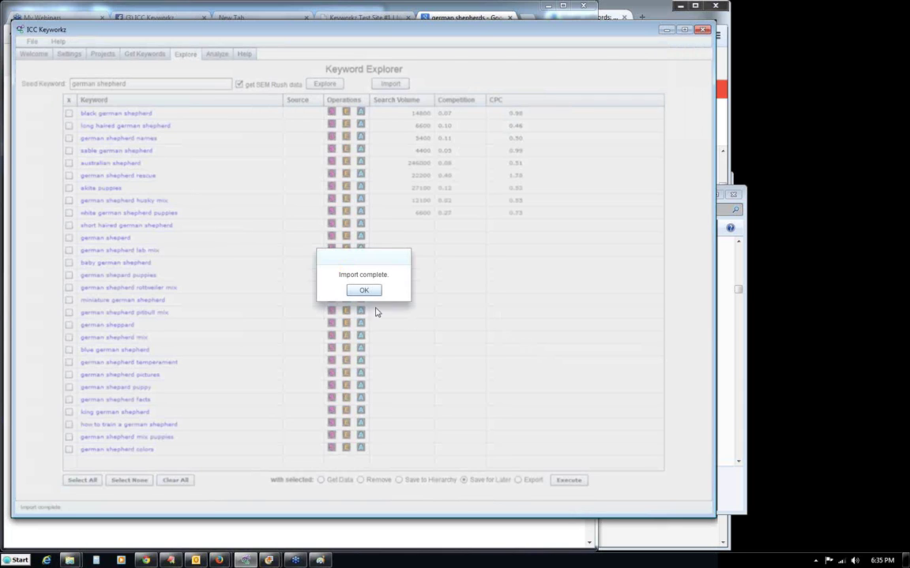
pyautogui.click(364, 291)
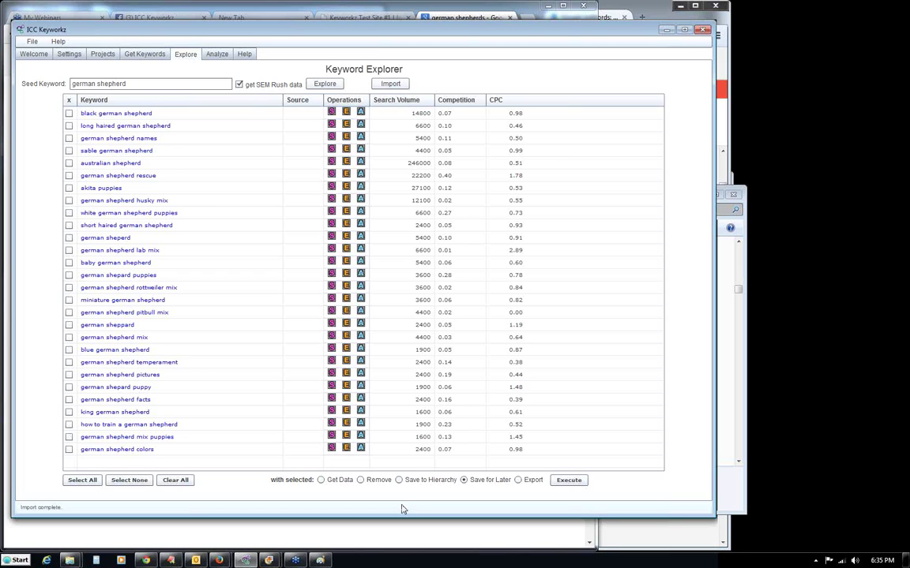
# Select all imported keywords and save them to the data store.
pyautogui.click(81, 482)
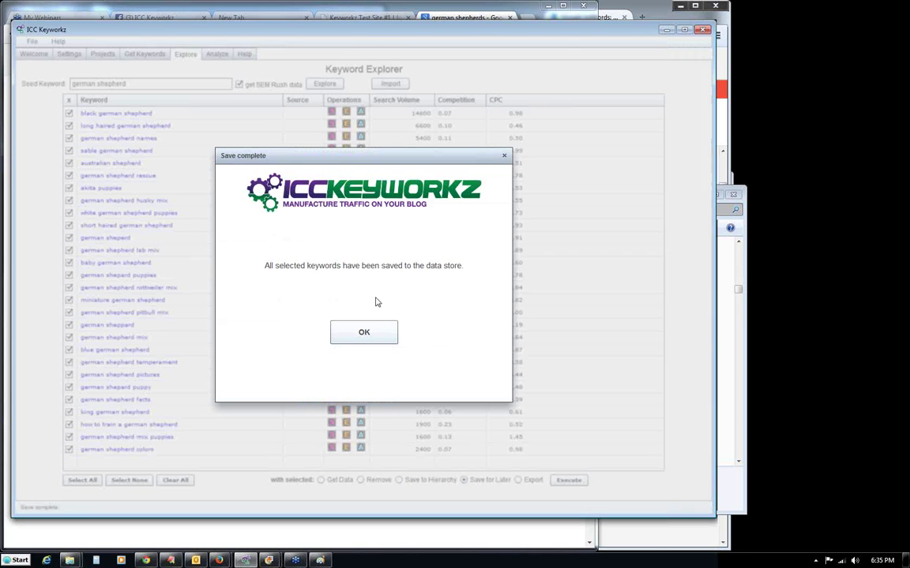
pyautogui.click(374, 333)
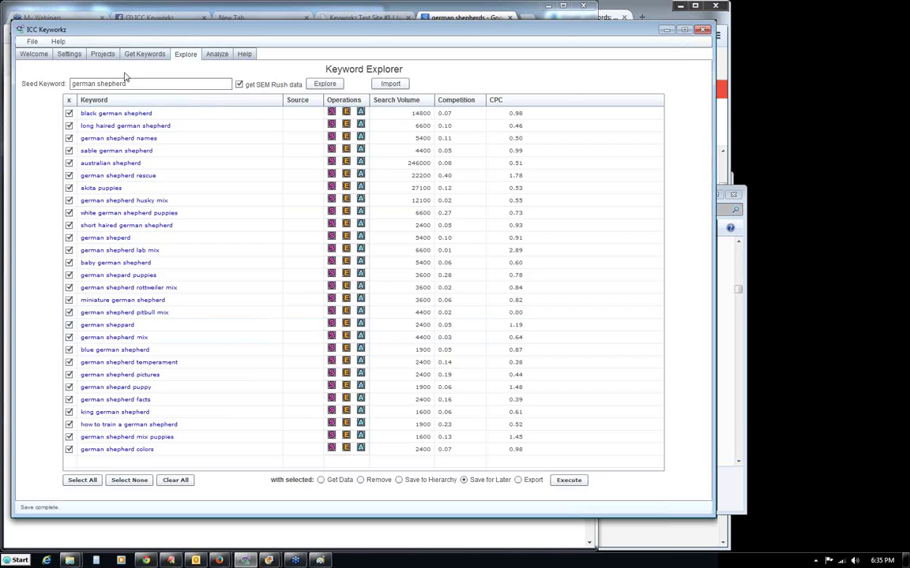
pyautogui.click(142, 53)
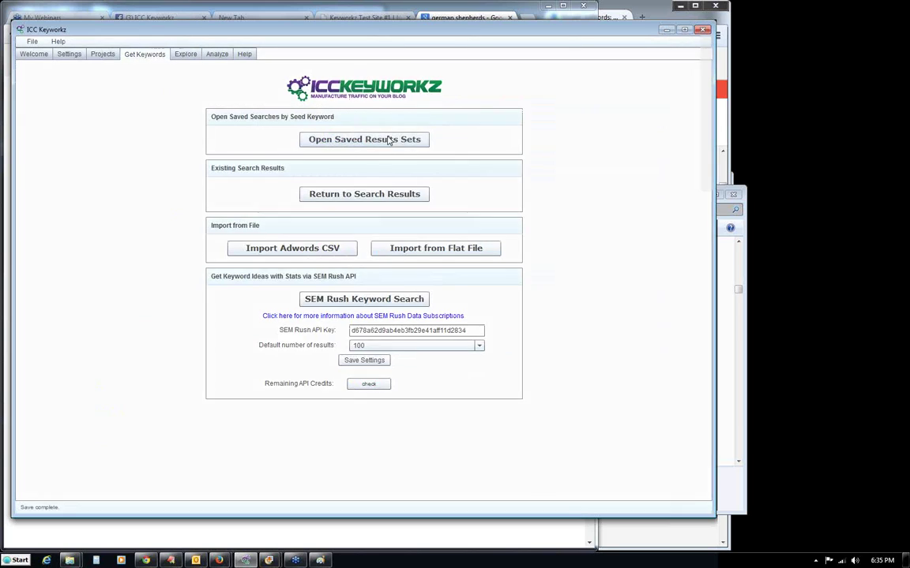
# Browse the 2nd Shepherd Silo saved result set, then return to the keyword sourcing options.
pyautogui.click(388, 140)
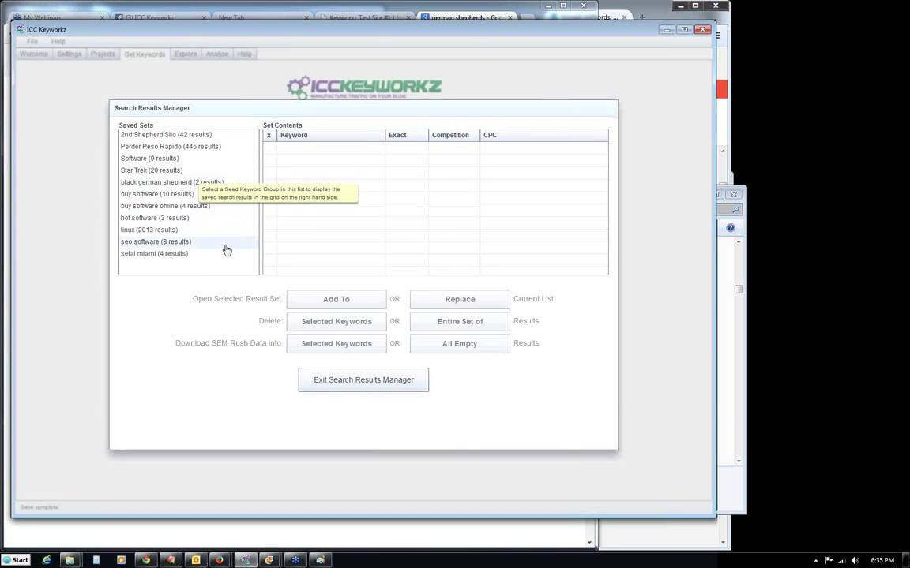
pyautogui.click(141, 138)
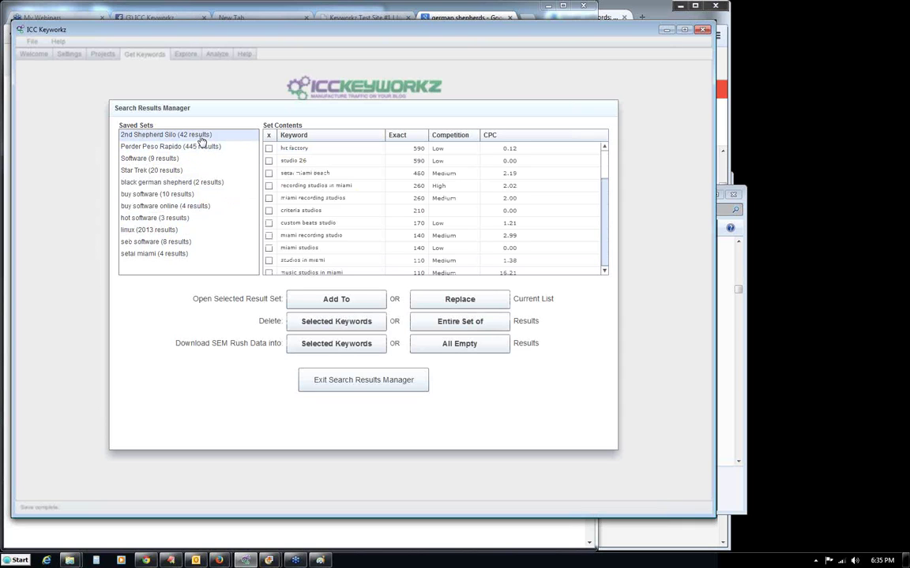
pyautogui.click(415, 383)
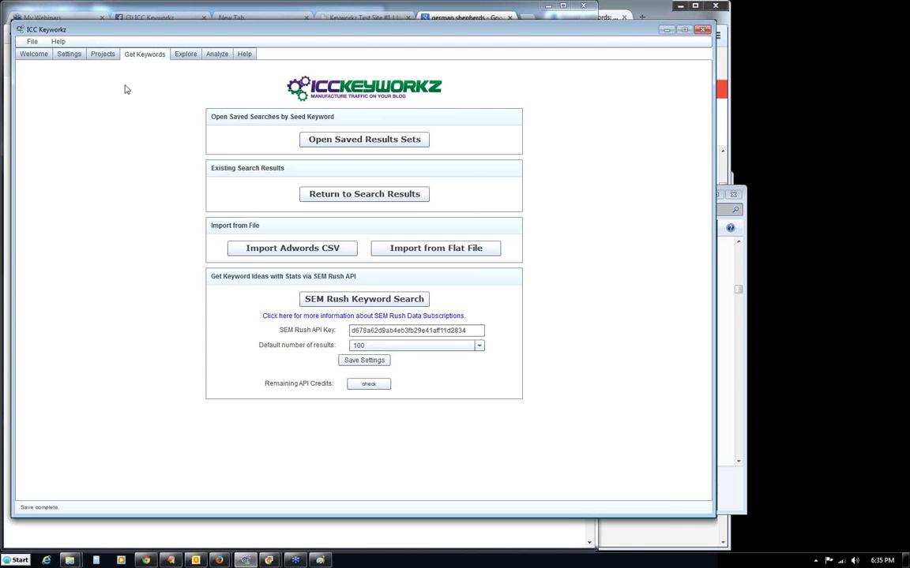
pyautogui.click(102, 60)
pyautogui.click(134, 56)
# Import site-keywords.txt as a flat file into Get Keywords, then clear the list.
pyautogui.click(443, 251)
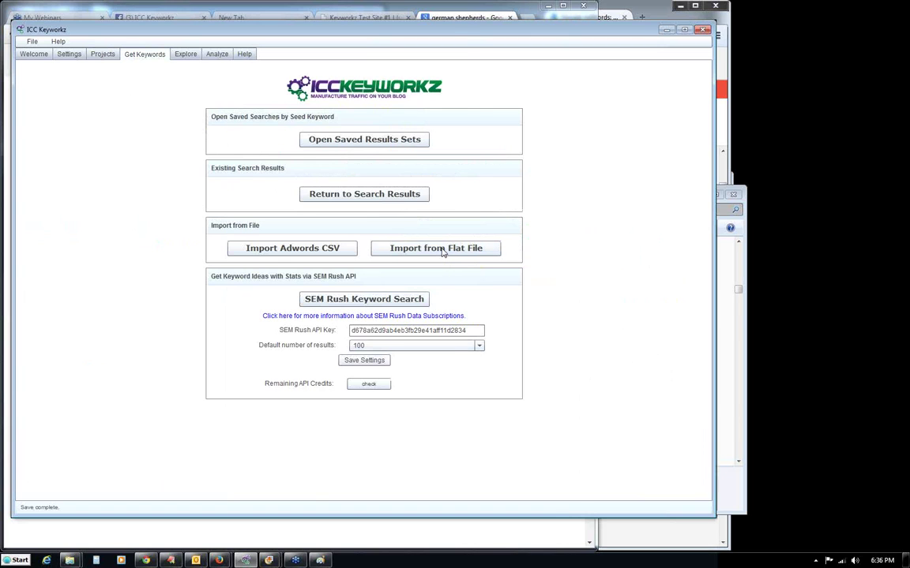
pyautogui.doubleClick(278, 194)
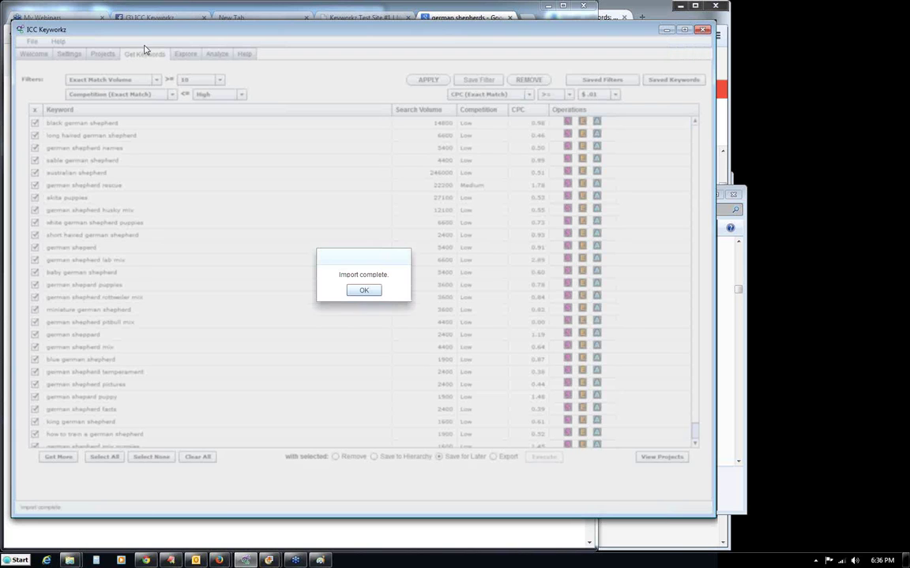
pyautogui.click(363, 291)
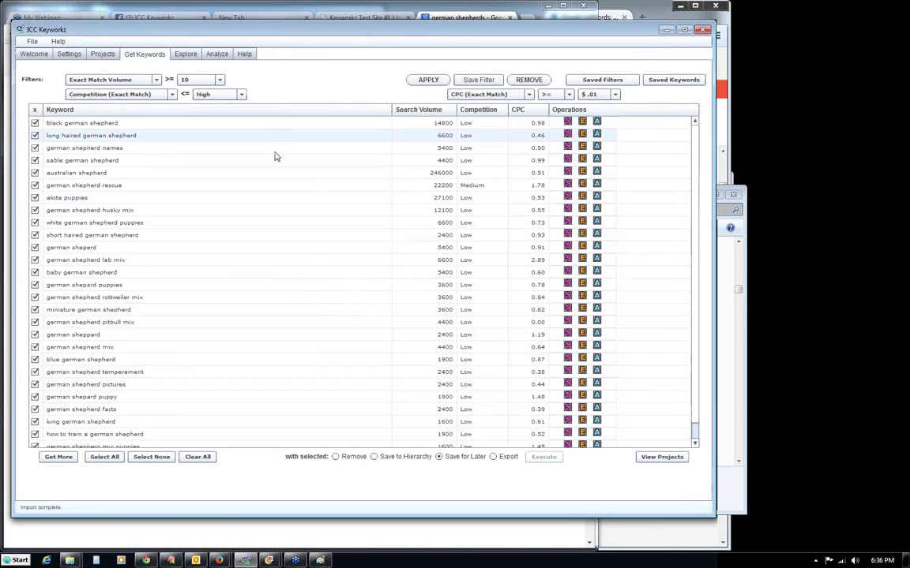
pyautogui.click(197, 457)
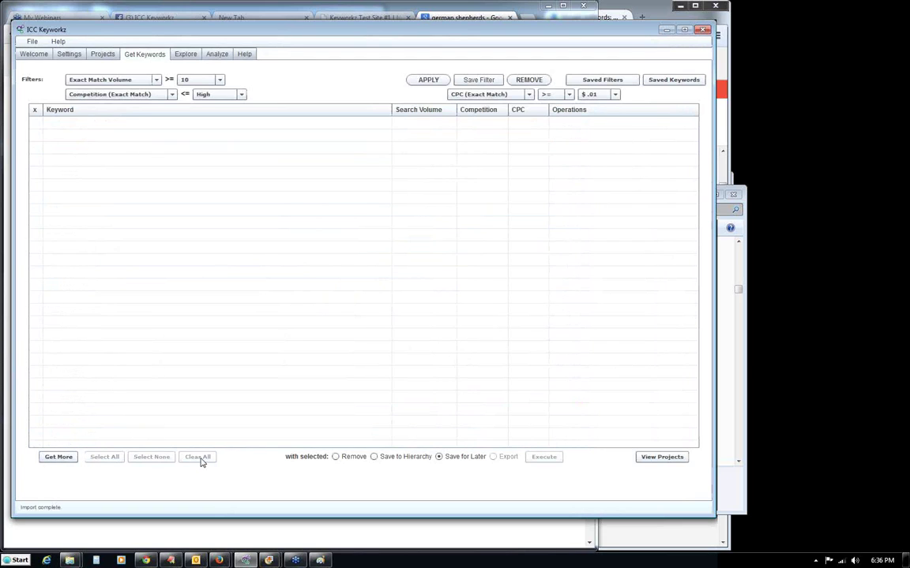
pyautogui.click(184, 56)
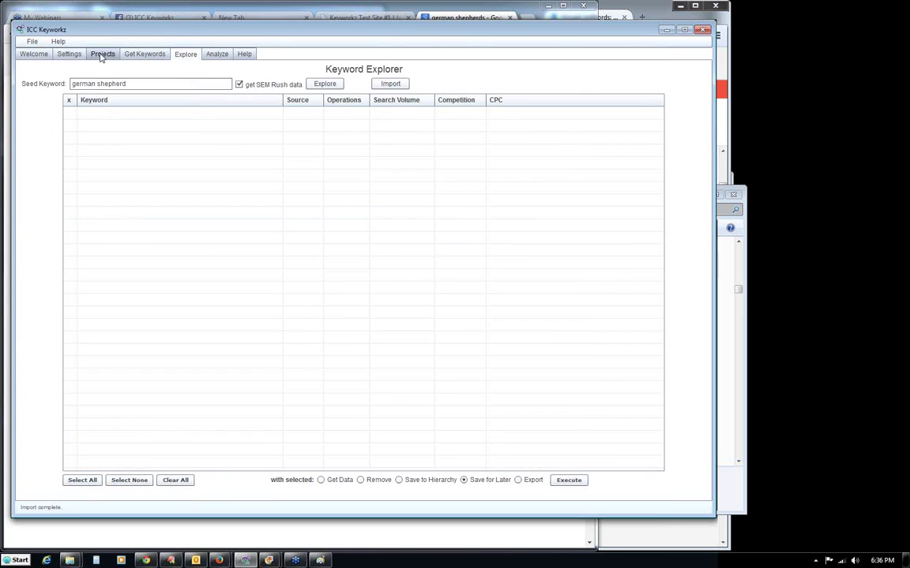
# Import site-keywords.txt into the German Shepherds hierarchy and acknowledge the completion message.
pyautogui.click(102, 55)
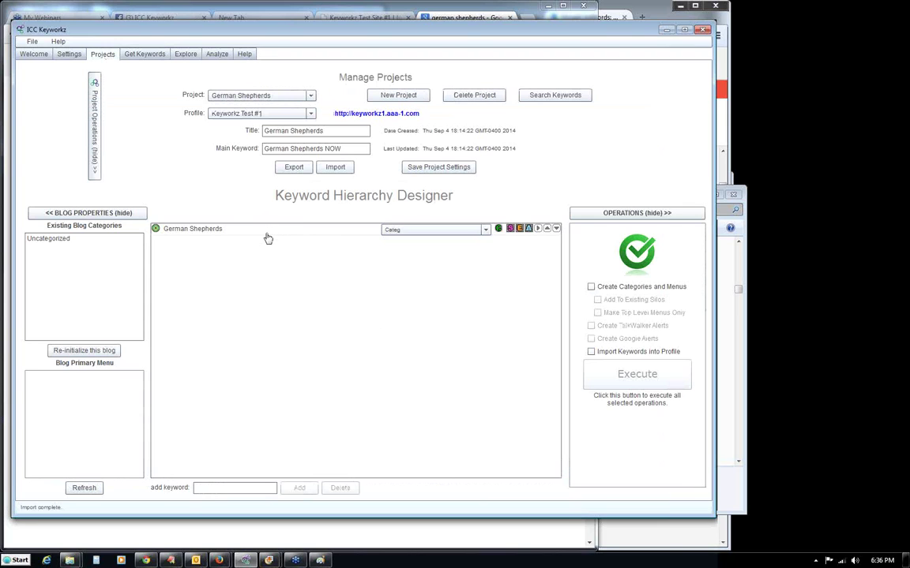
pyautogui.click(338, 167)
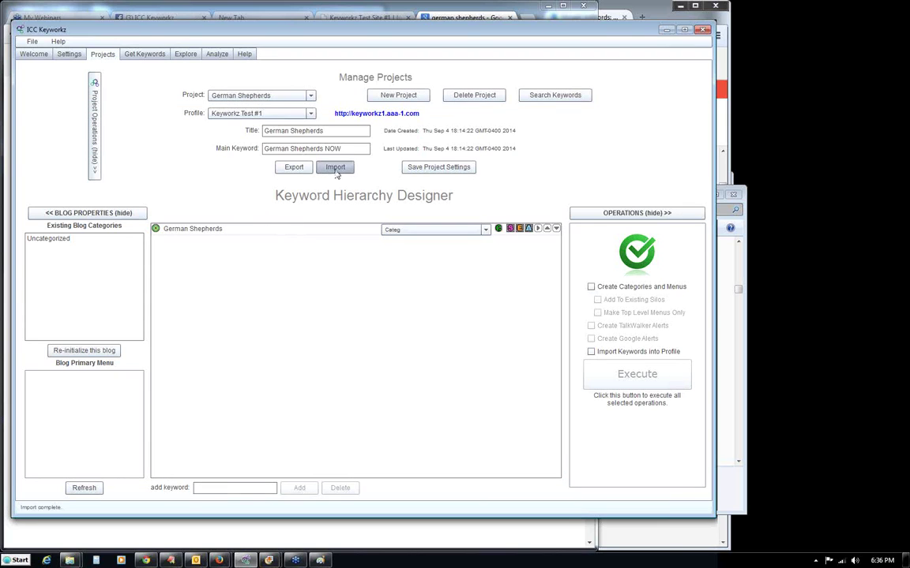
pyautogui.click(262, 175)
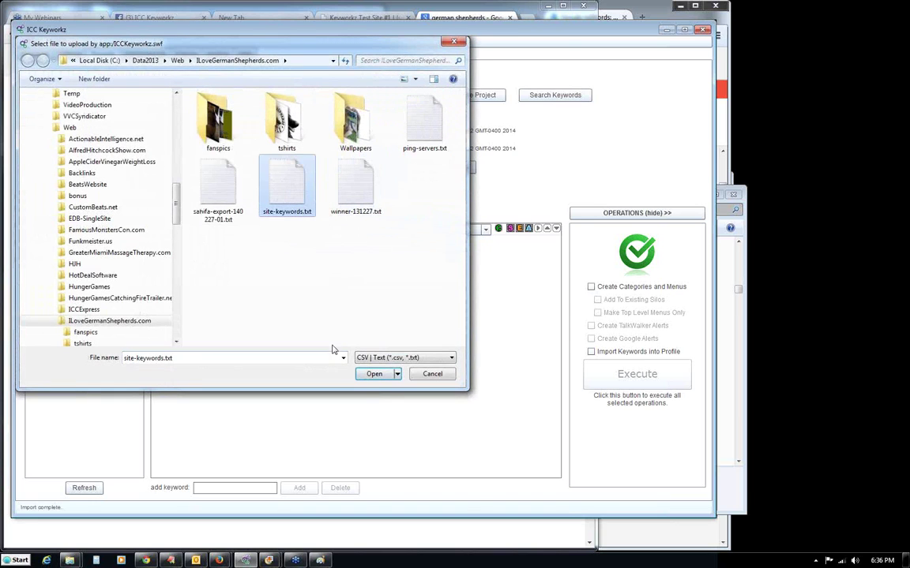
pyautogui.click(374, 374)
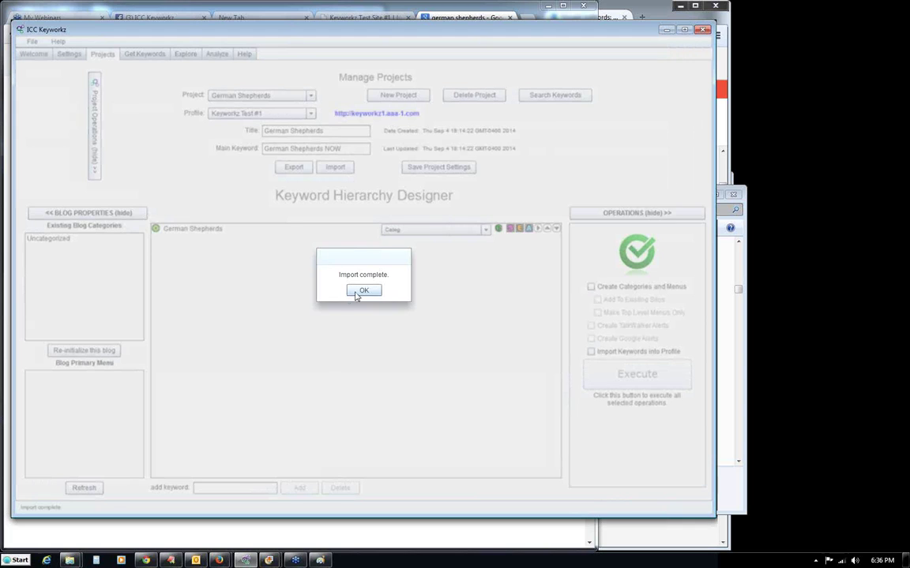
pyautogui.click(356, 291)
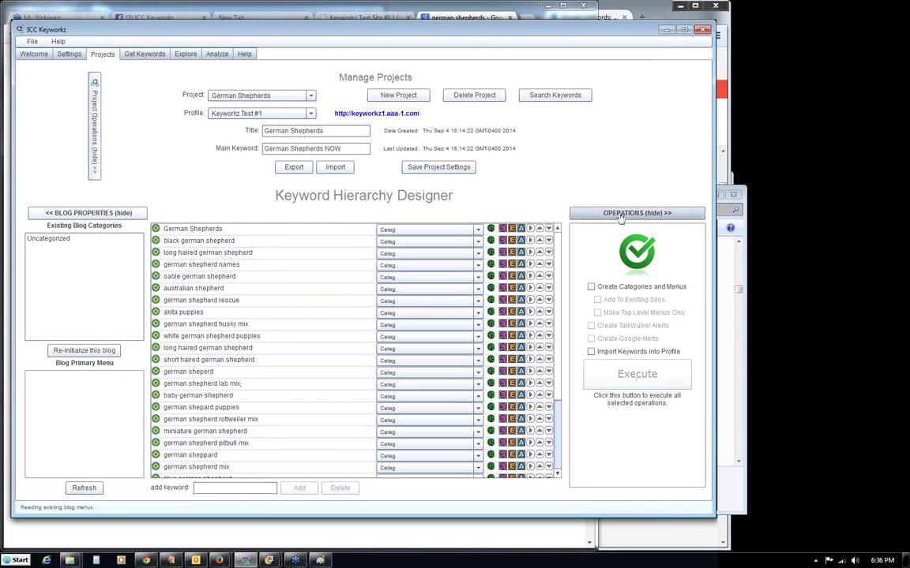
# Select black german shepherd through the last imported keyword and delete them, confirming both prompts.
pyautogui.scroll(-5, 547, 271)
pyautogui.scroll(5, 548, 270)
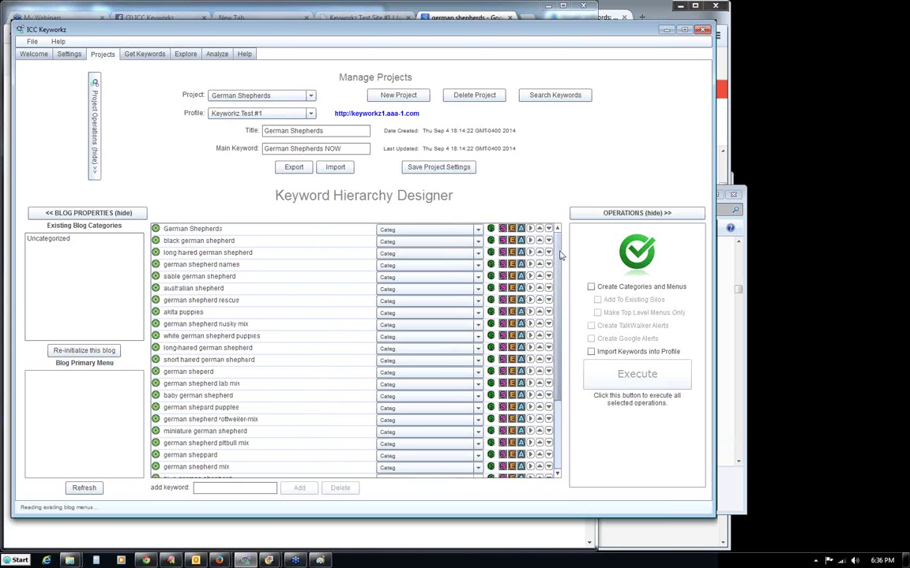
pyautogui.click(160, 240)
pyautogui.scroll(-3, 204, 316)
pyautogui.keyDown('shift'); pyautogui.click(201, 426); pyautogui.keyUp('shift')
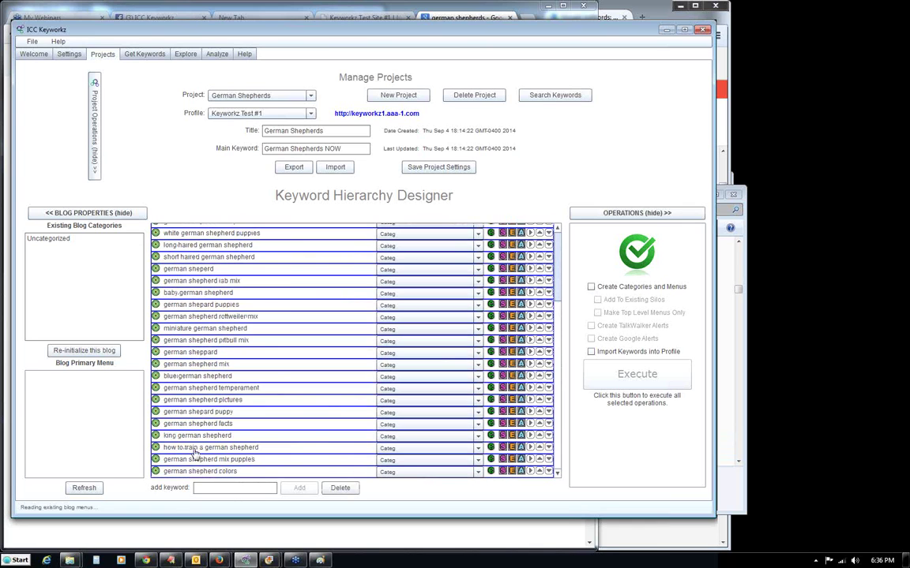
pyautogui.click(340, 488)
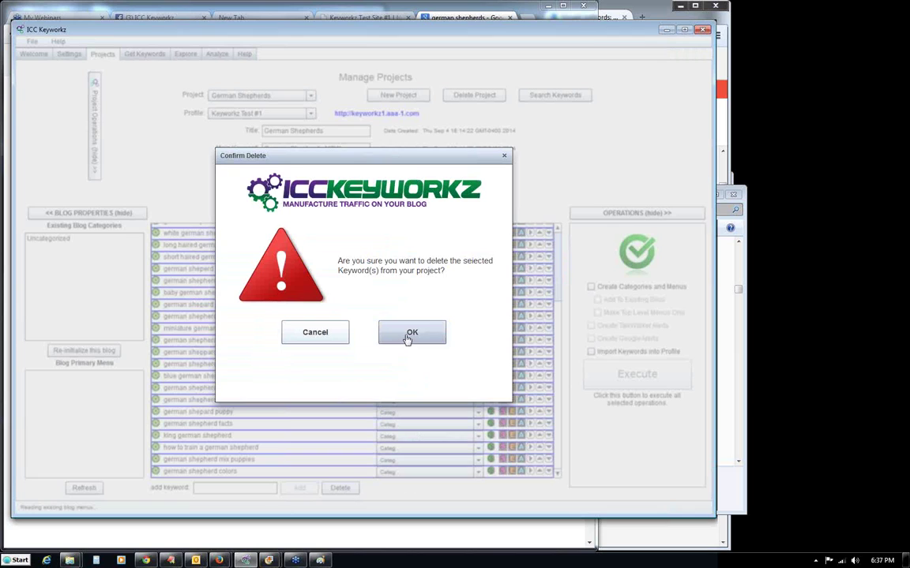
pyautogui.click(406, 336)
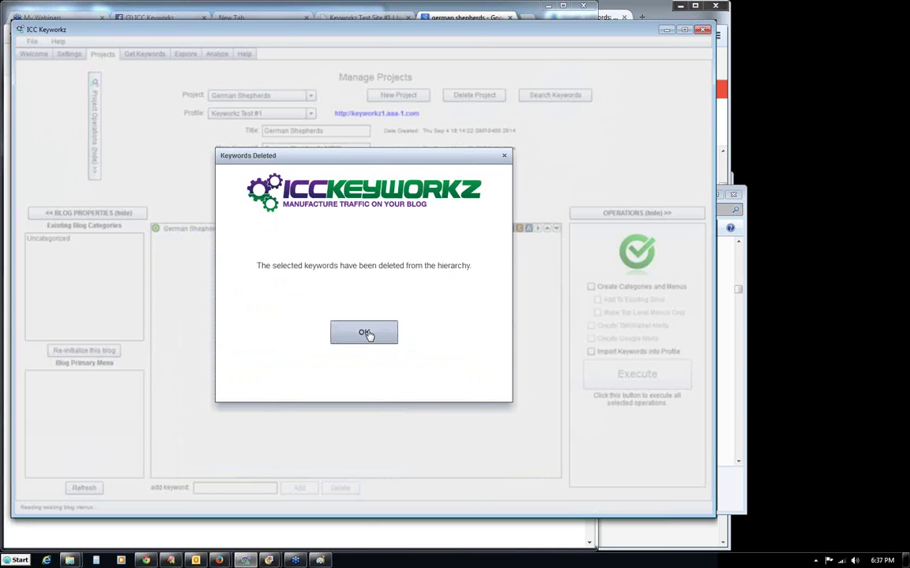
pyautogui.click(364, 333)
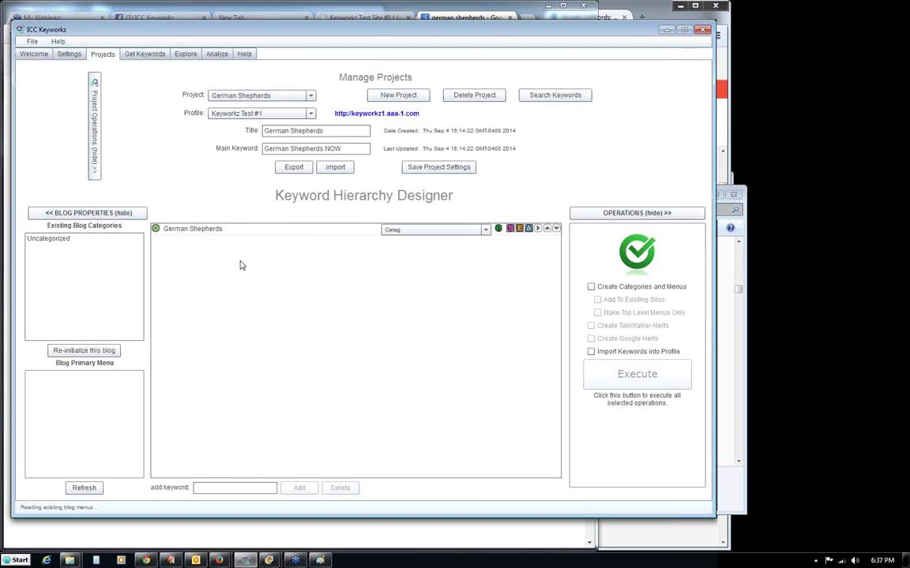
pyautogui.click(143, 55)
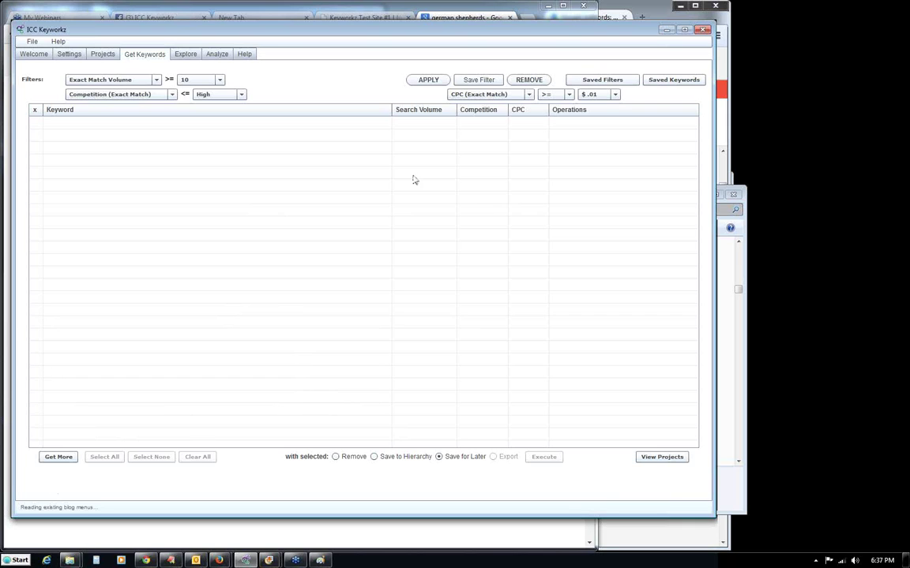
# Browse the 2nd Shepherd Silo, black german shepherd and another saved result set, then close the manager.
pyautogui.click(50, 458)
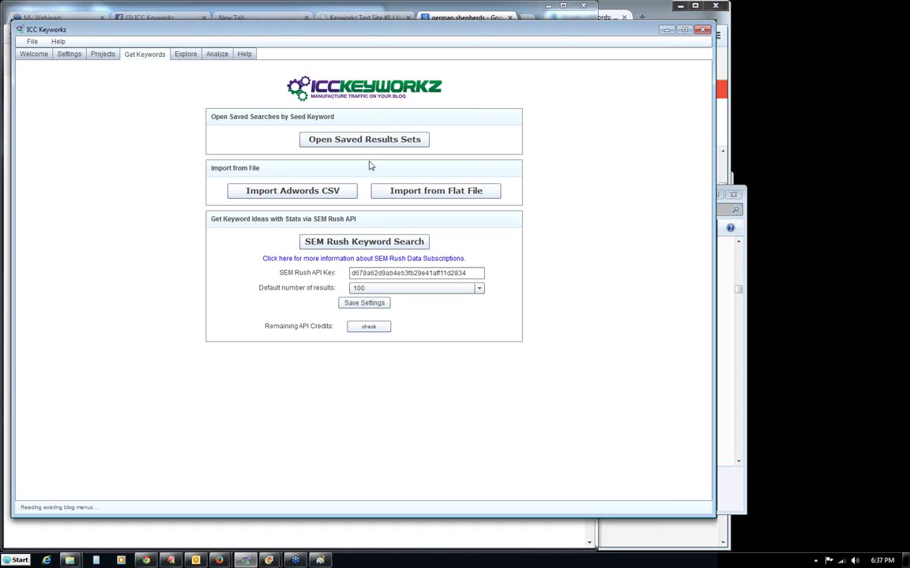
pyautogui.click(365, 139)
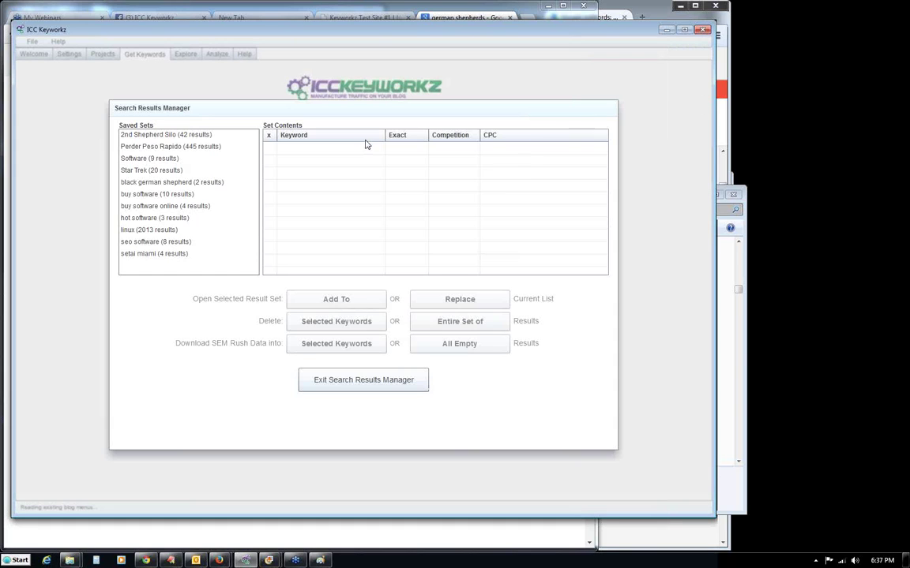
pyautogui.click(178, 137)
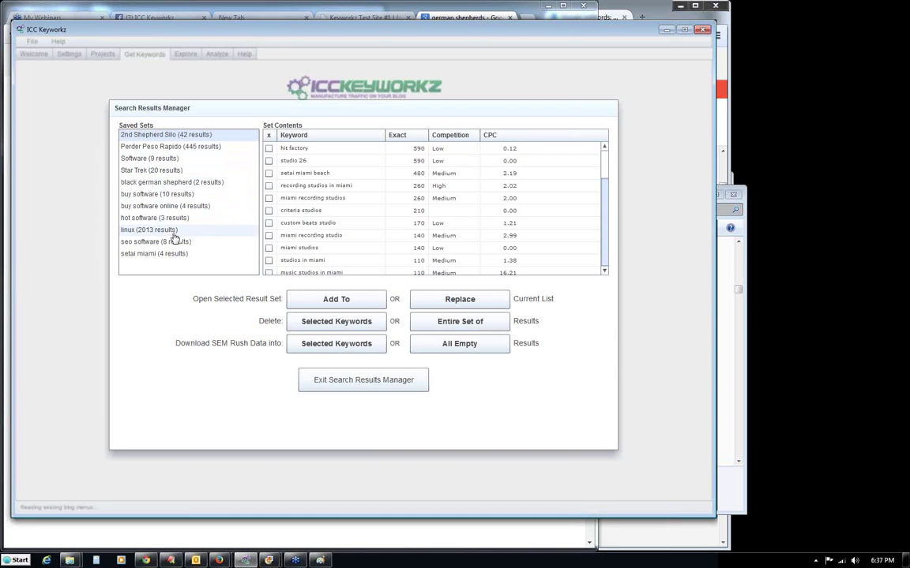
pyautogui.click(154, 253)
pyautogui.click(165, 182)
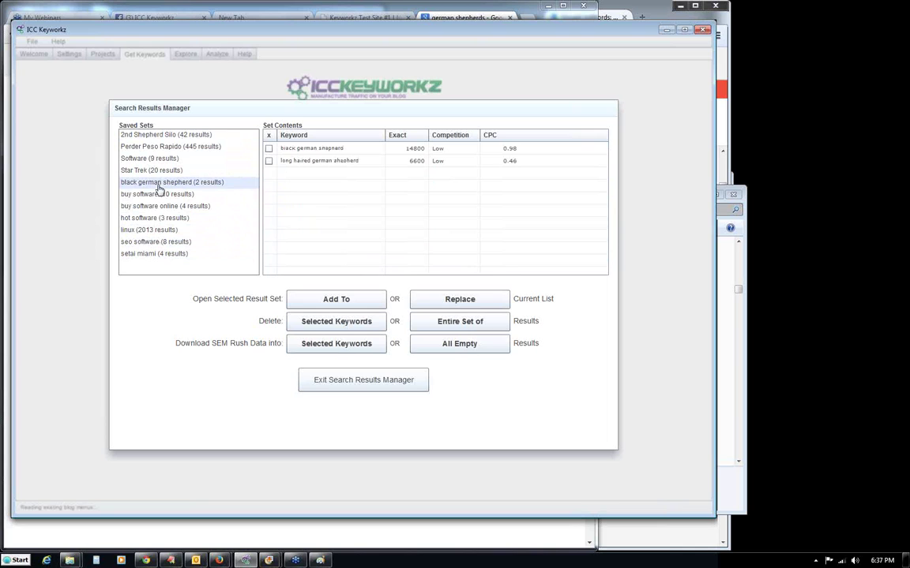
pyautogui.click(374, 381)
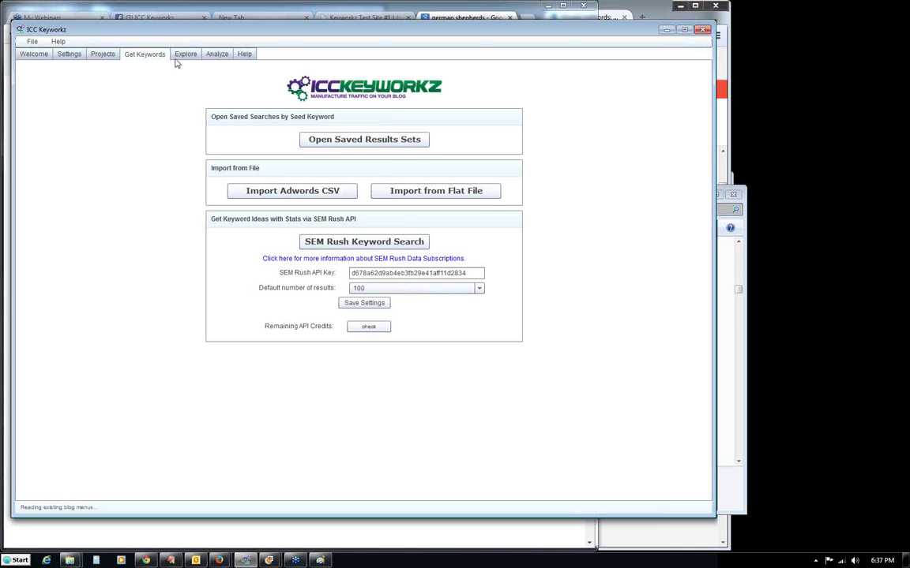
pyautogui.click(184, 54)
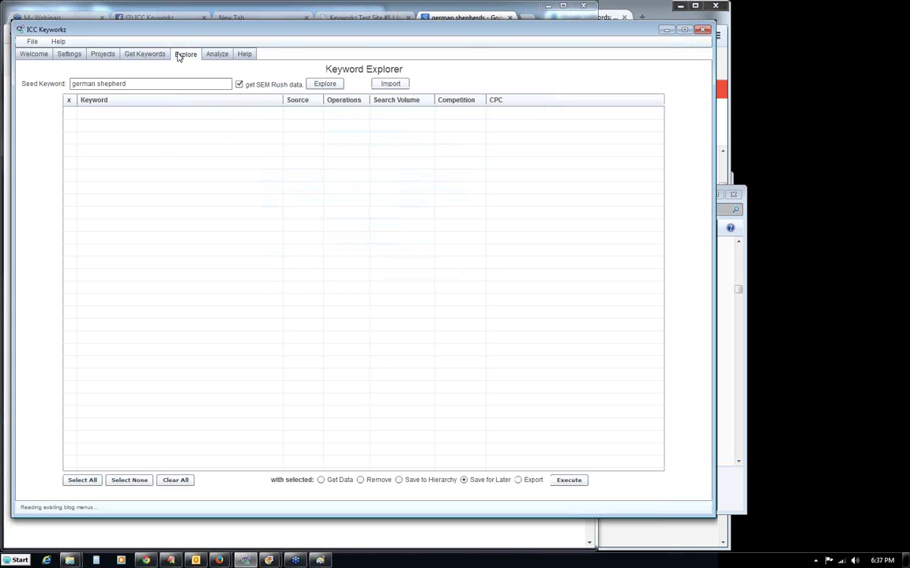
# Import site-keywords.txt with volume data into the Keyword Explorer, then go to the project hierarchy.
pyautogui.click(389, 84)
pyautogui.click(284, 186)
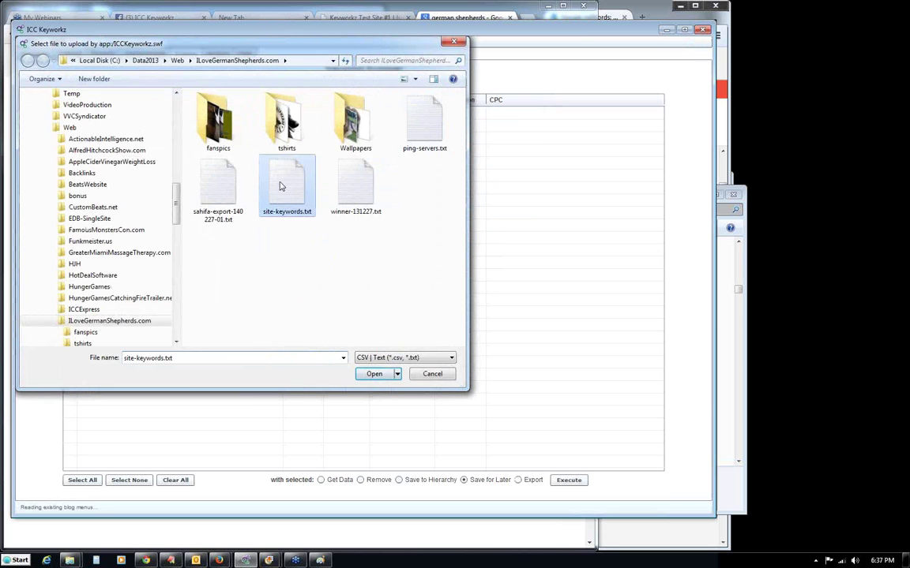
pyautogui.click(374, 374)
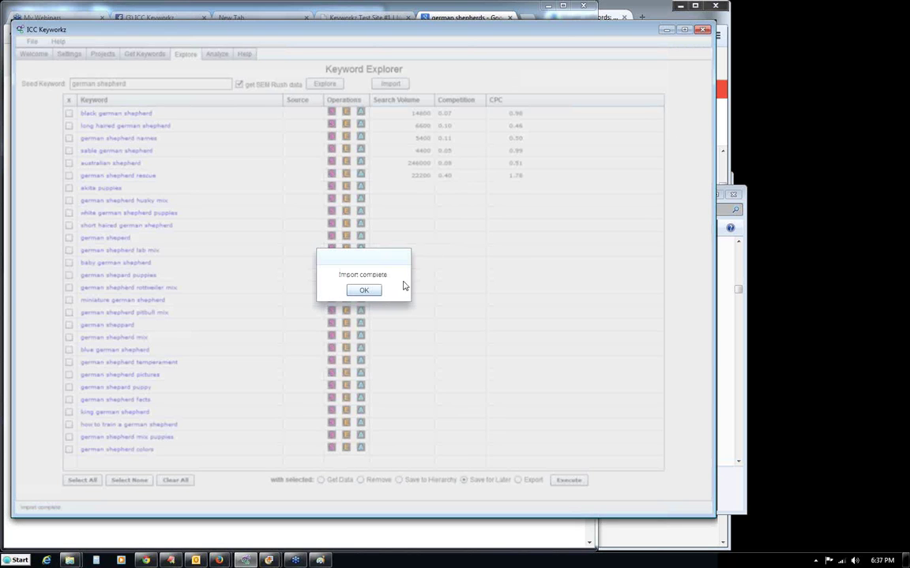
pyautogui.click(365, 290)
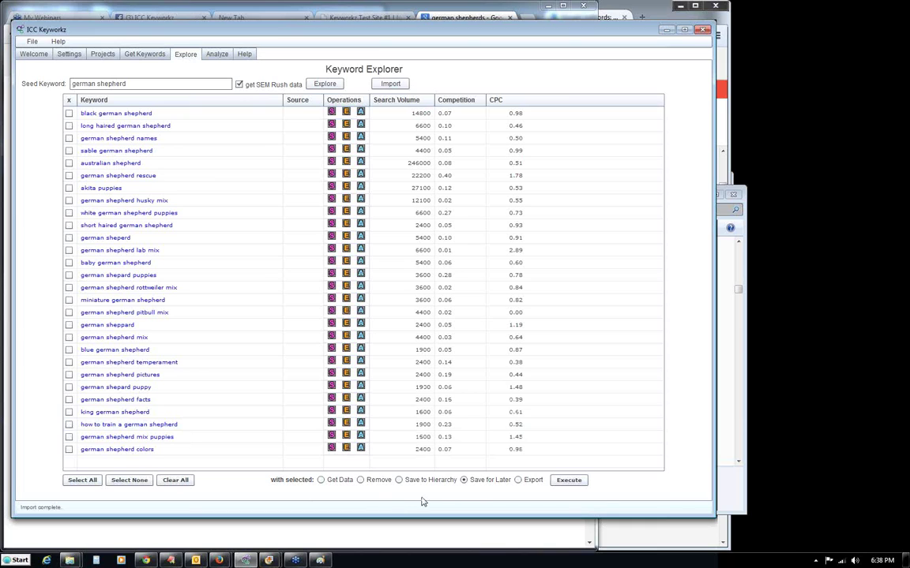
pyautogui.click(568, 480)
pyautogui.click(102, 54)
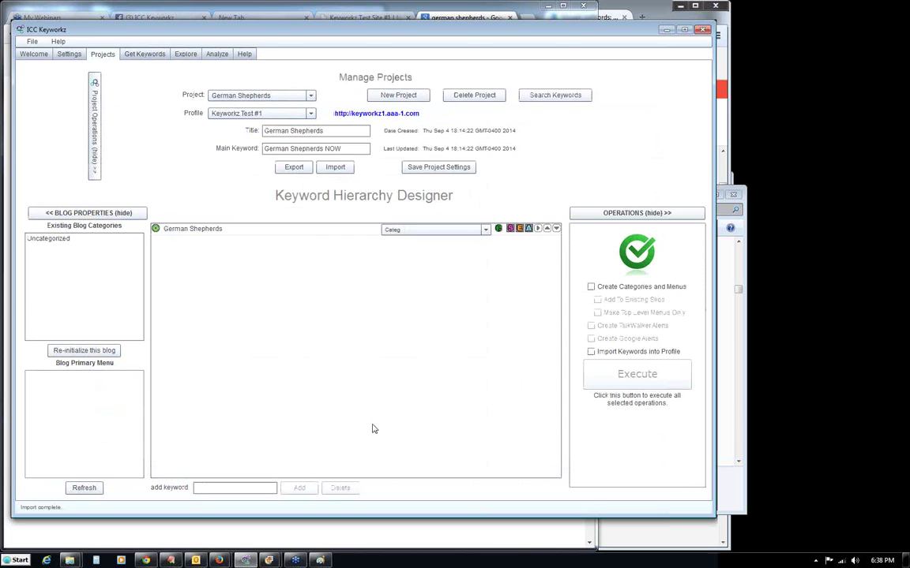
pyautogui.write('Mybn')
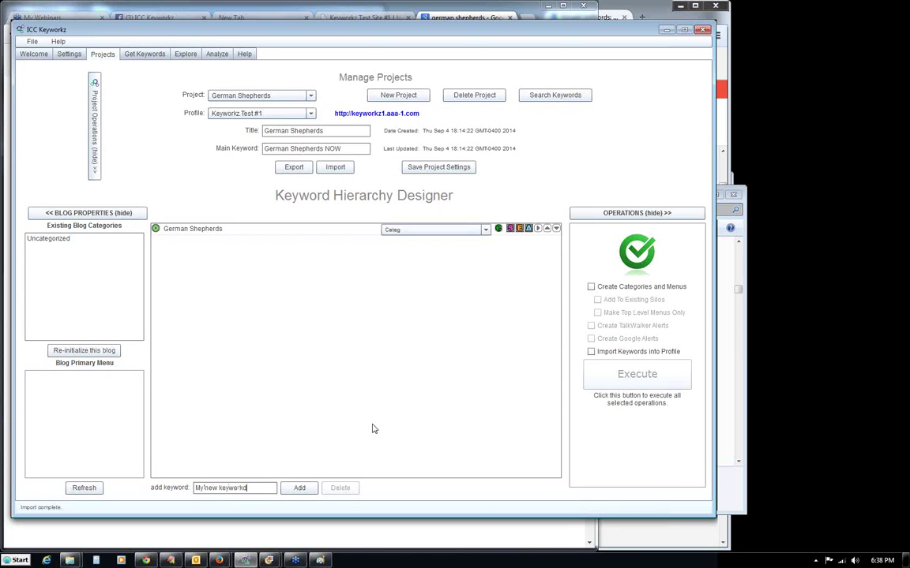
pyautogui.press('Return')
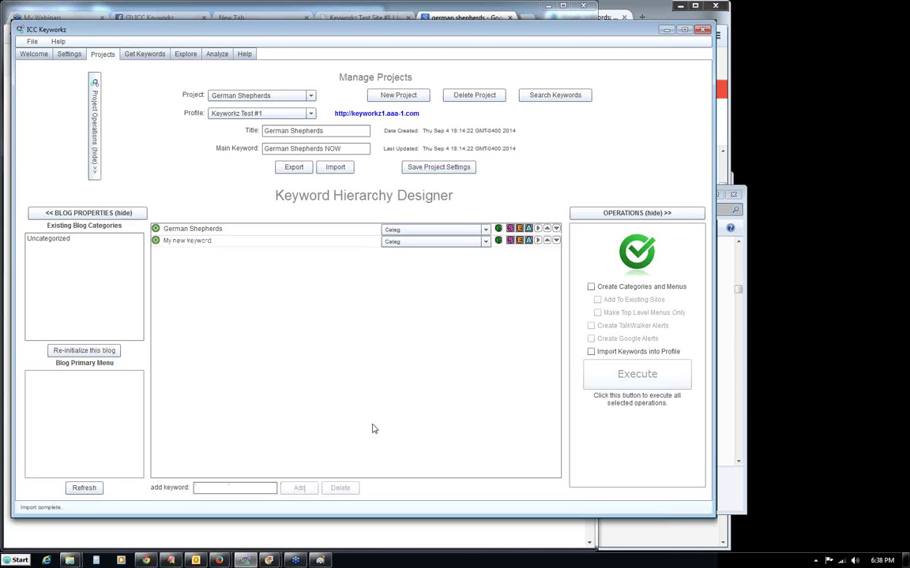
pyautogui.click(186, 244)
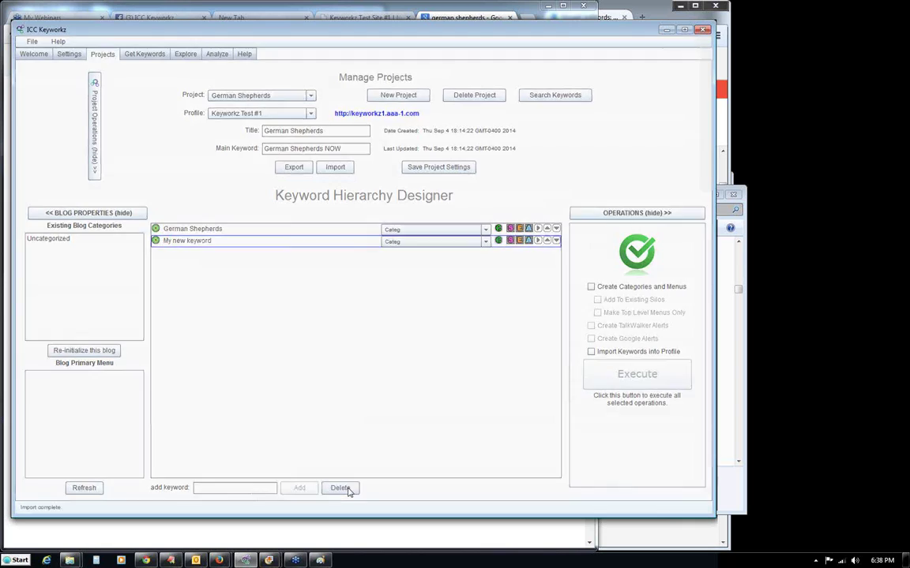
pyautogui.click(340, 489)
pyautogui.click(403, 342)
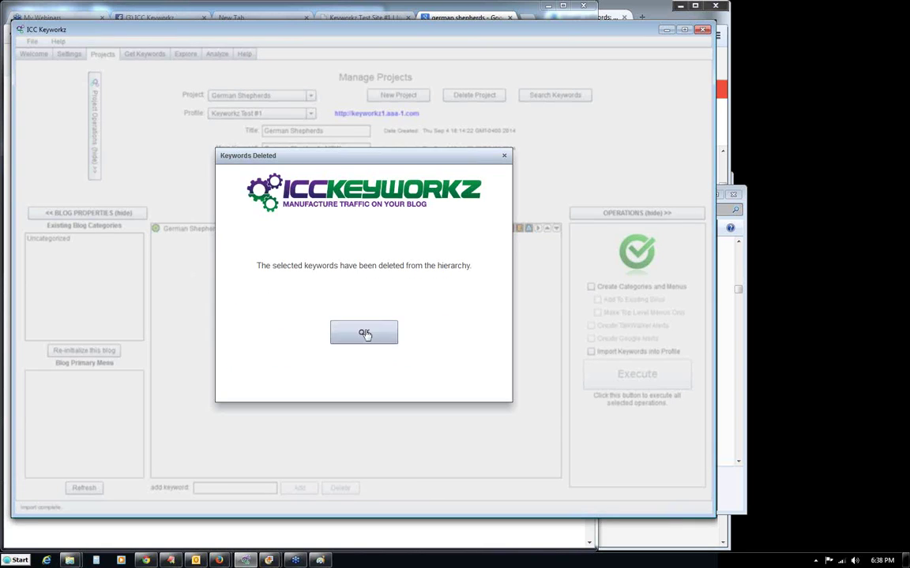
pyautogui.click(364, 333)
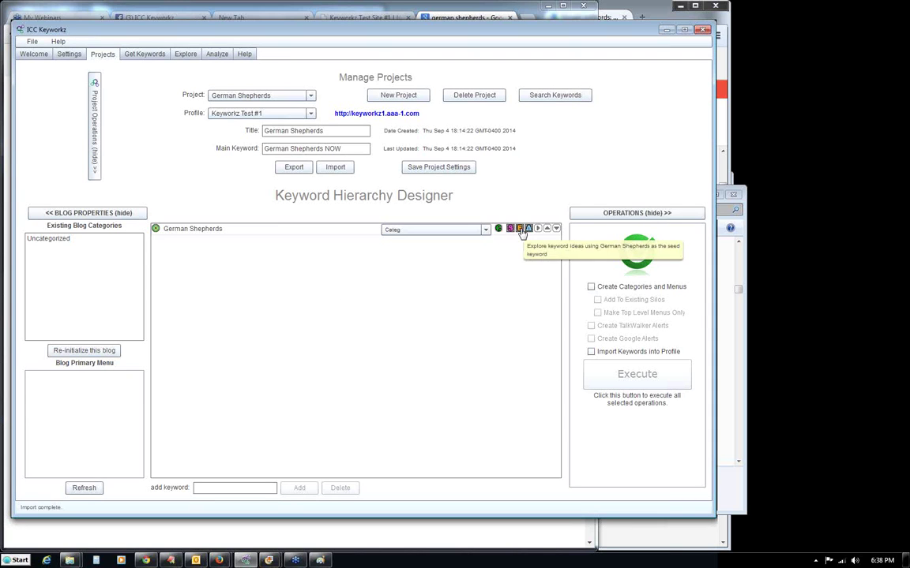
# Start a related search, trimming the seed from 'black german shepherd' to 'german shepherd'.
pyautogui.click(126, 54)
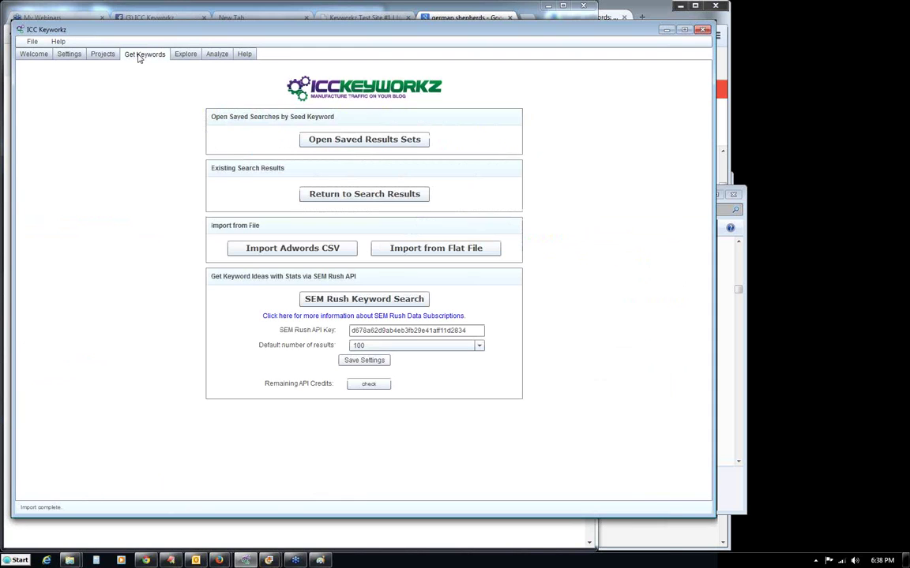
pyautogui.click(188, 55)
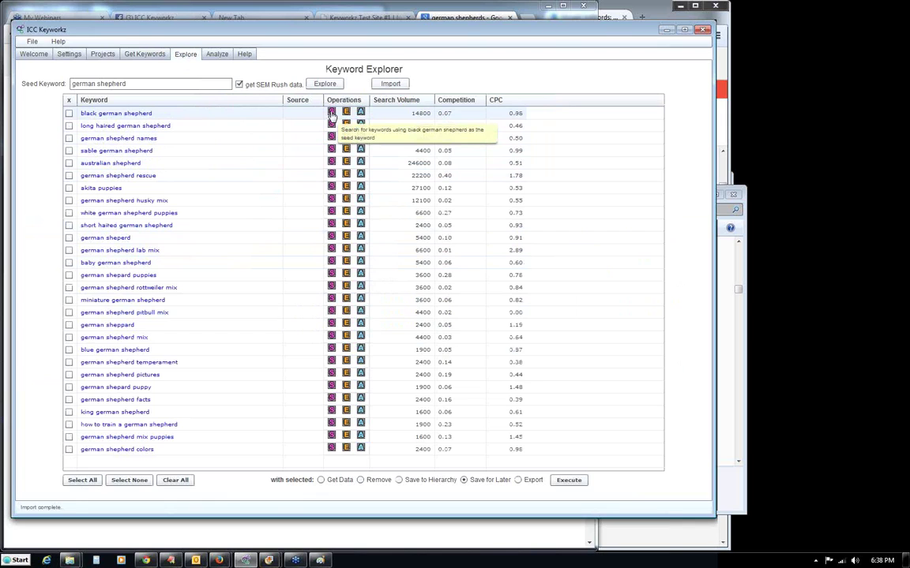
pyautogui.click(331, 114)
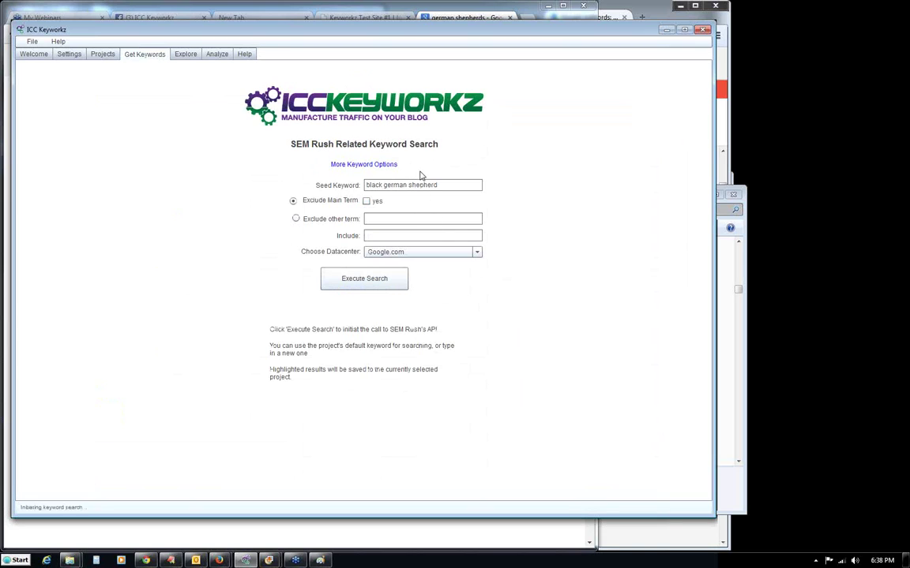
pyautogui.doubleClick(383, 184)
pyautogui.press('BackSpace')
# Keep Google.com as datacenter, run the search for 100 related keywords, then view SEM Rush settings.
pyautogui.click(477, 252)
pyautogui.scroll(-2, 482, 283)
pyautogui.scroll(2, 481, 276)
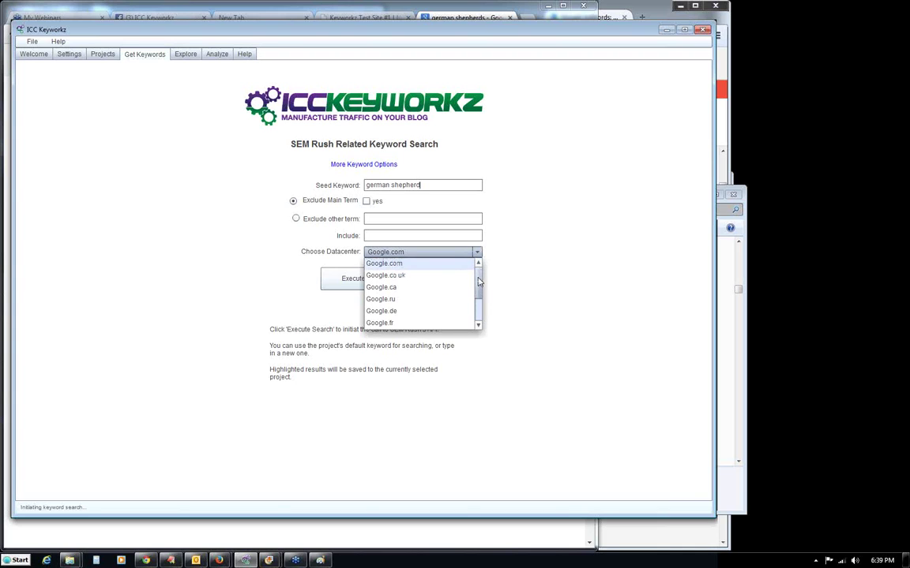
pyautogui.click(473, 219)
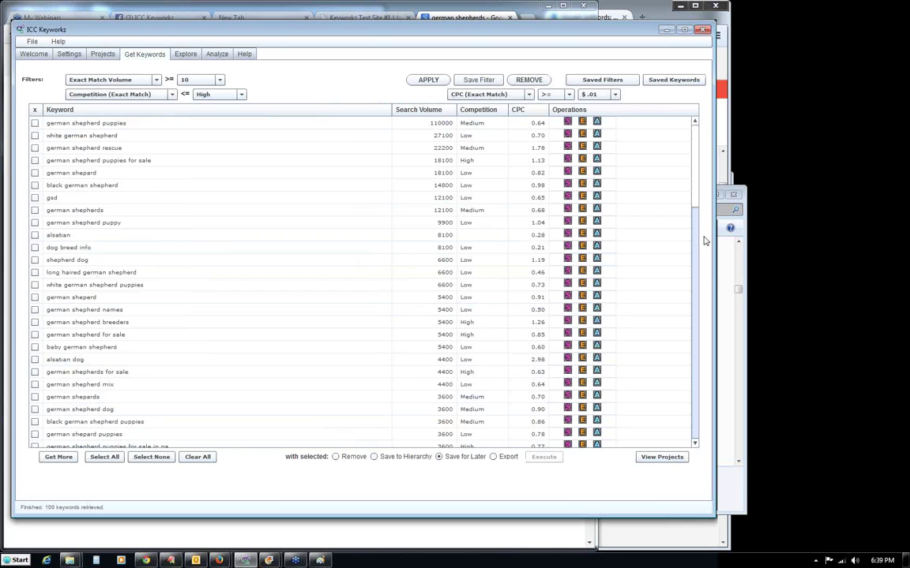
pyautogui.moveTo(697, 237); pyautogui.dragTo(698, 426)
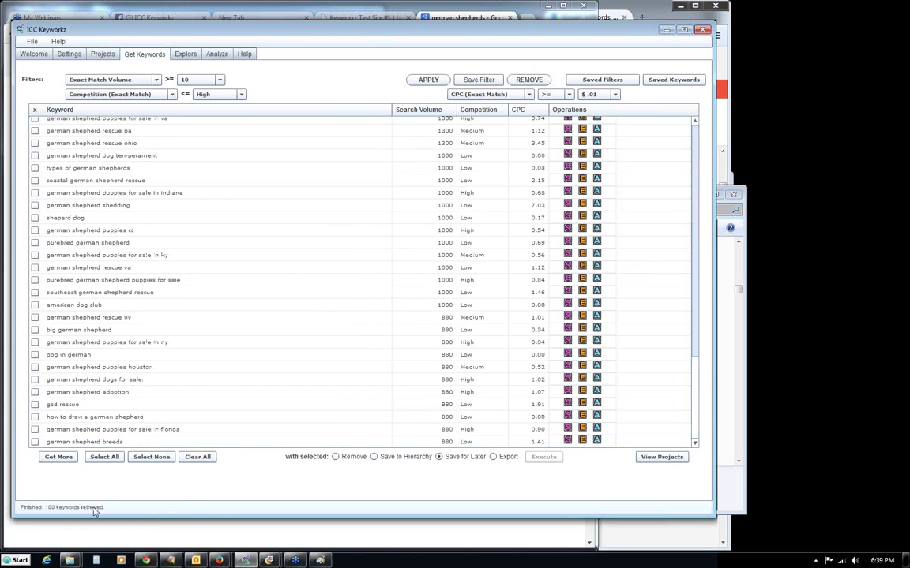
pyautogui.click(70, 54)
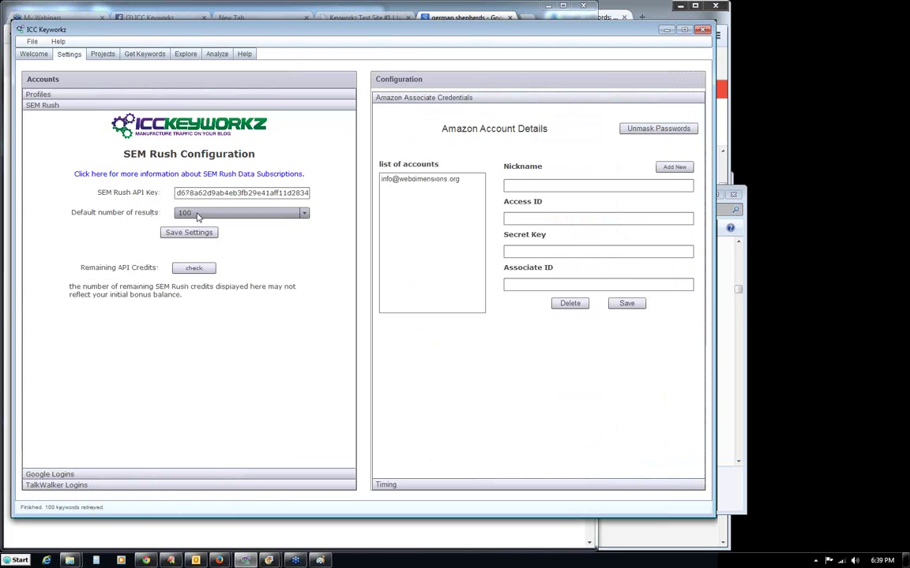
# Save 800 as the SEM Rush default result count, then check the remaining API credits (2530900).
pyautogui.click(305, 218)
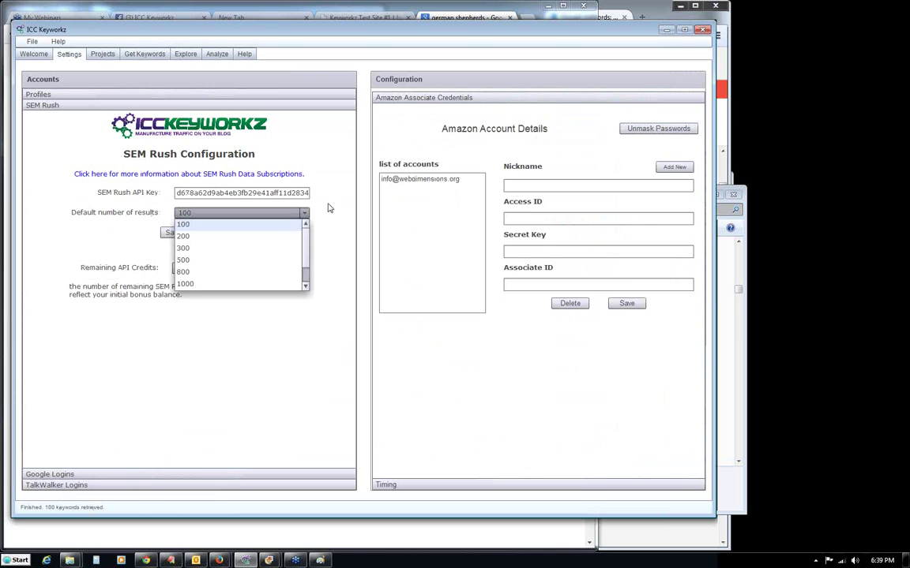
pyautogui.click(330, 208)
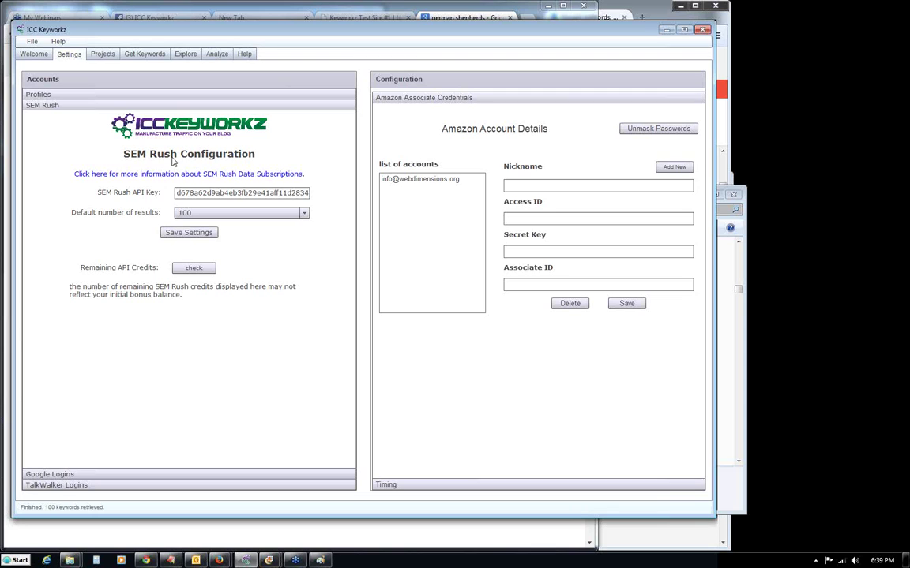
pyautogui.click(246, 213)
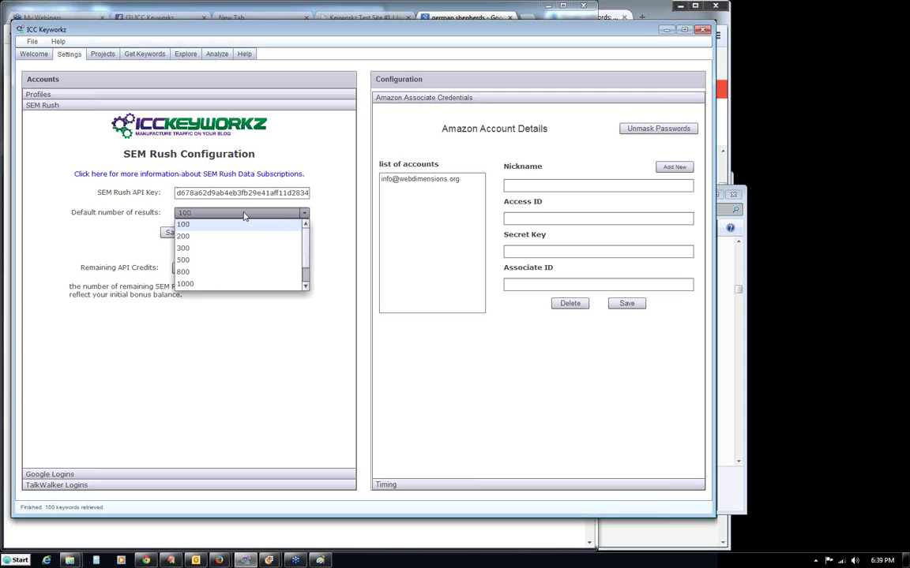
pyautogui.click(225, 272)
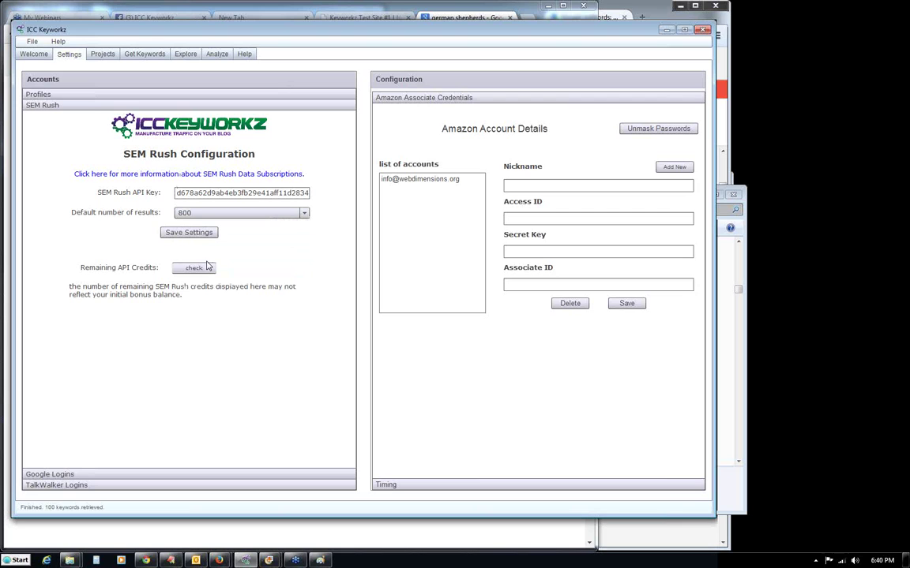
pyautogui.click(189, 233)
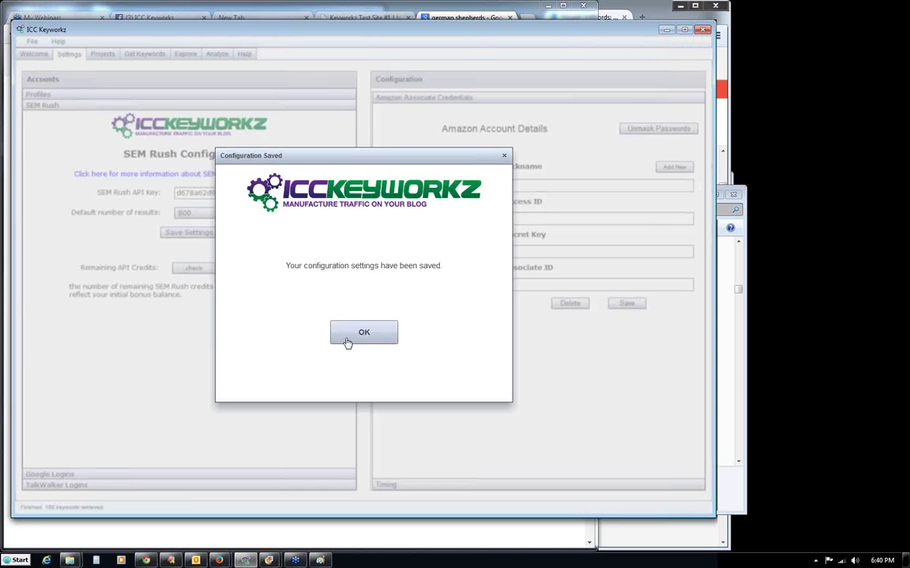
pyautogui.click(347, 339)
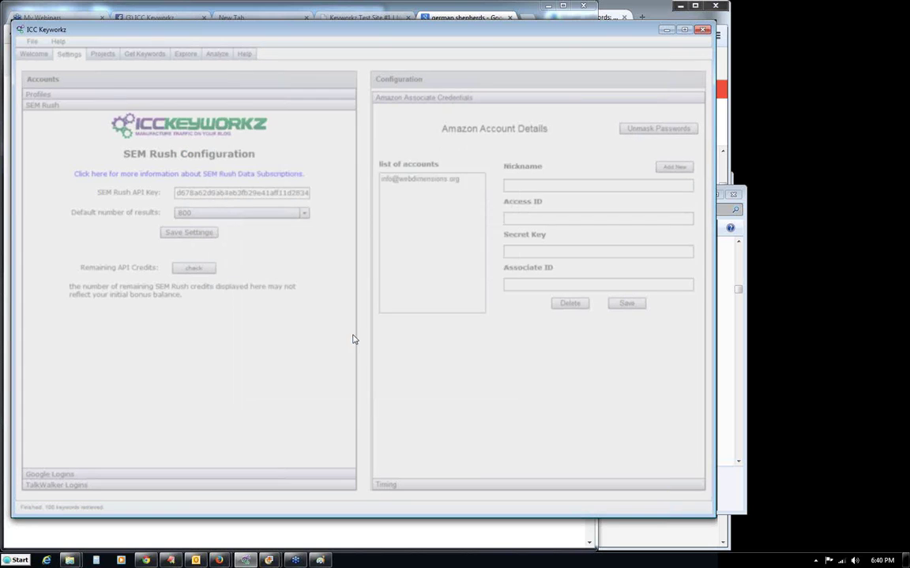
pyautogui.click(195, 269)
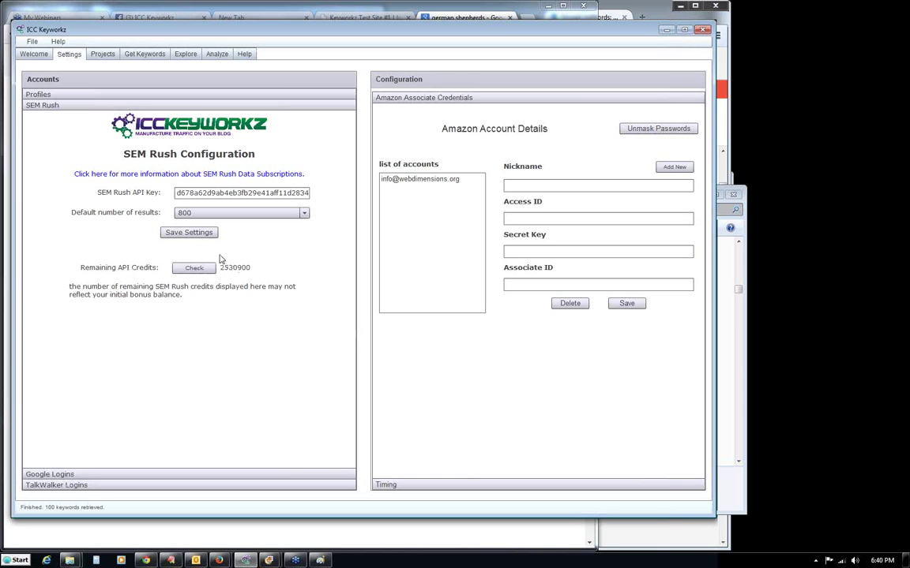
pyautogui.click(144, 57)
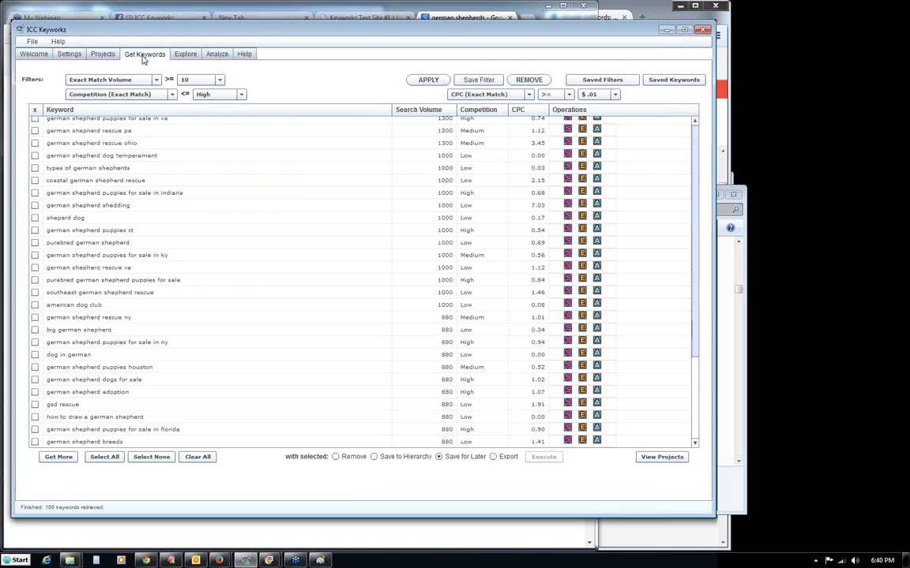
# Clear the current results and run a SEM Rush related search for 'german shepherd', retrieving 800 keywords.
pyautogui.click(199, 458)
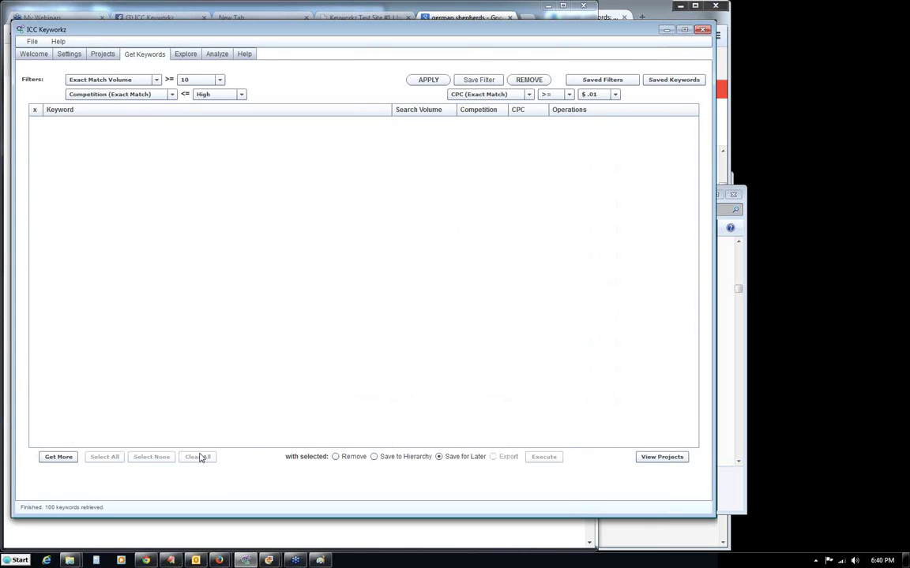
pyautogui.click(61, 458)
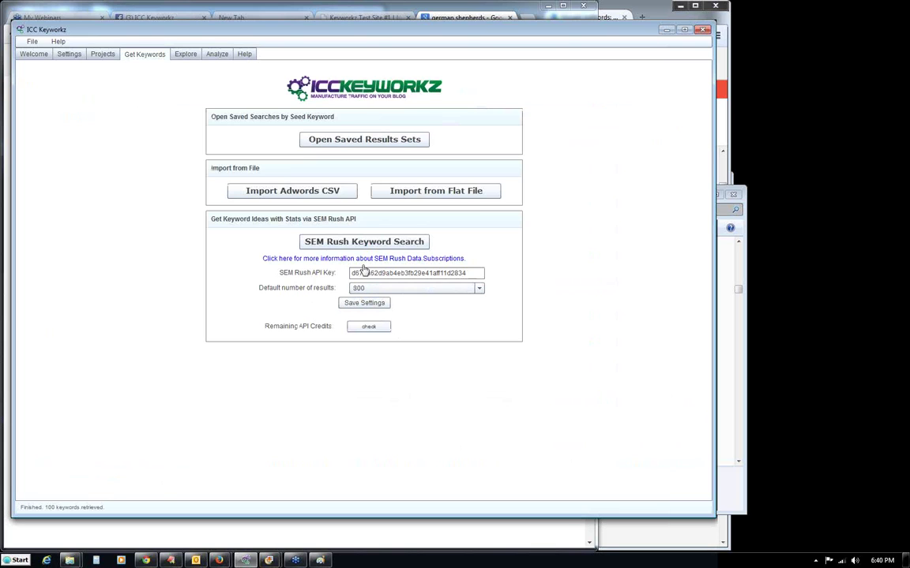
pyautogui.click(361, 242)
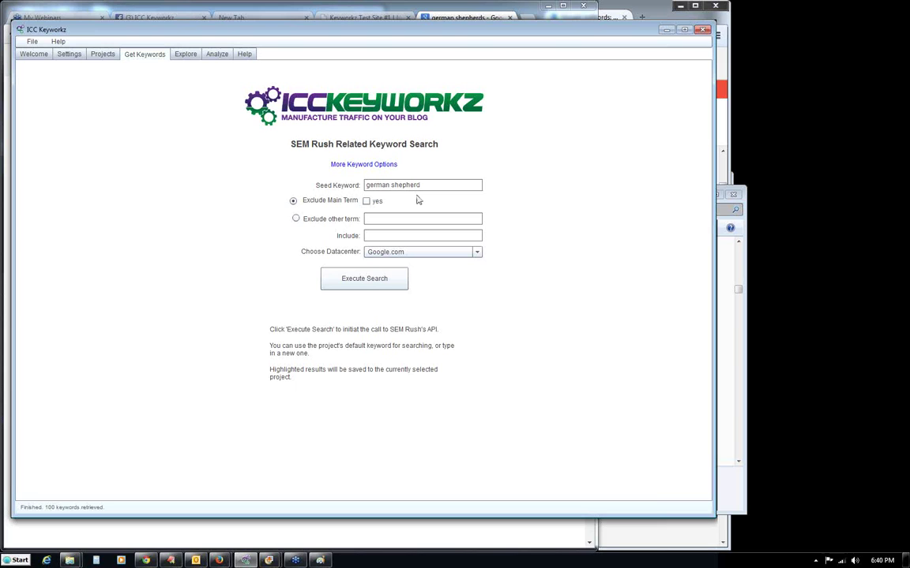
pyautogui.click(363, 281)
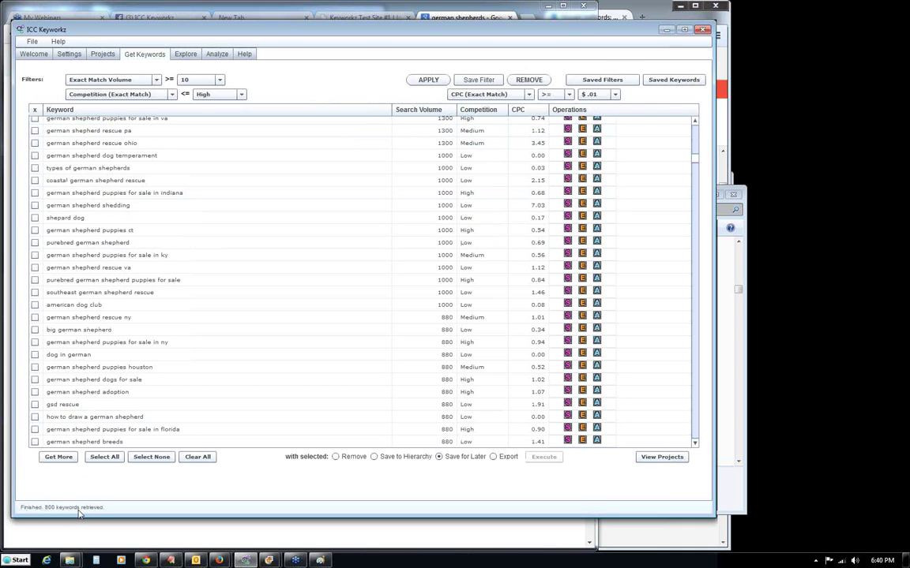
pyautogui.moveTo(694, 150); pyautogui.dragTo(696, 127)
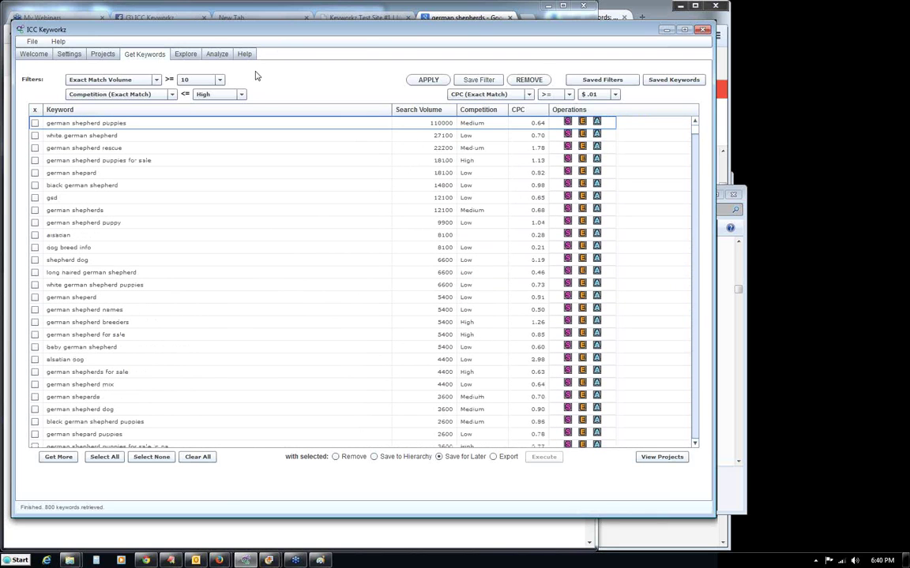
# Select all 800 keywords, save them for later, then deselect them all.
pyautogui.click(93, 457)
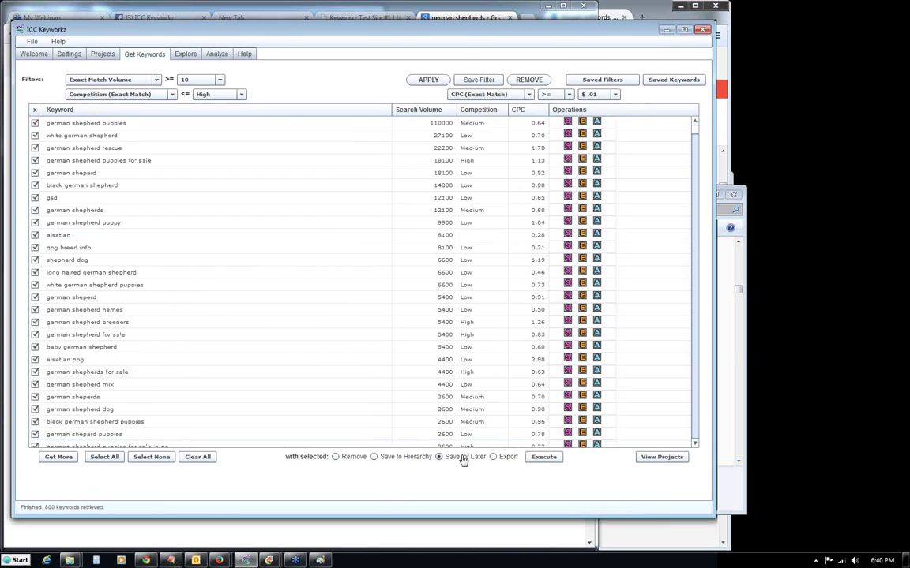
pyautogui.click(547, 458)
pyautogui.click(152, 457)
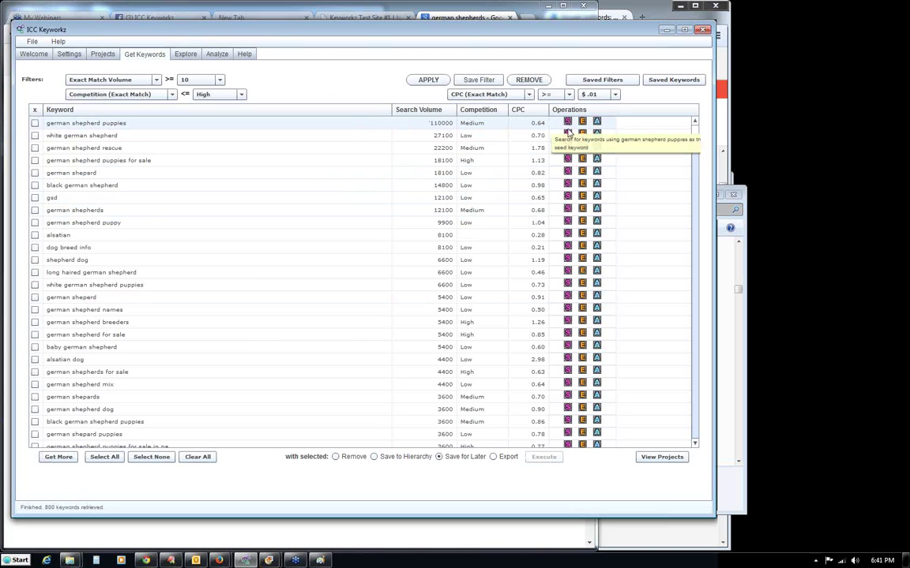
# Replace the current keyword list with the saved set '2nd Shepherd Silo (42 results)'.
pyautogui.click(566, 122)
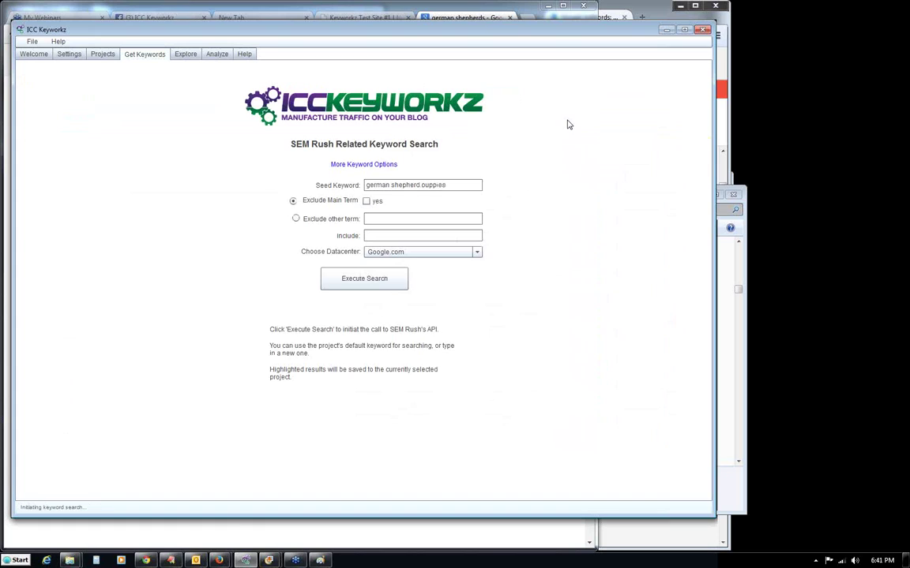
pyautogui.click(376, 165)
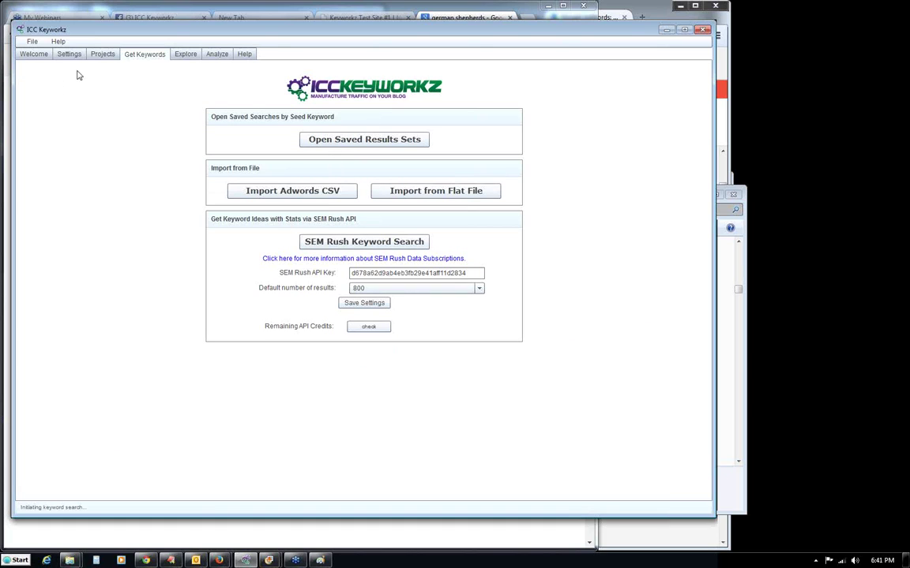
pyautogui.click(316, 140)
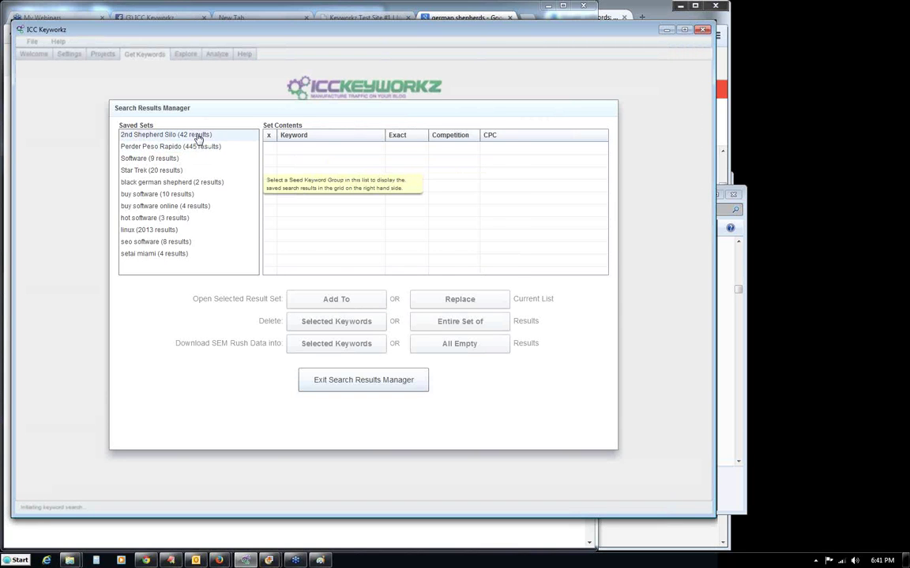
pyautogui.click(175, 134)
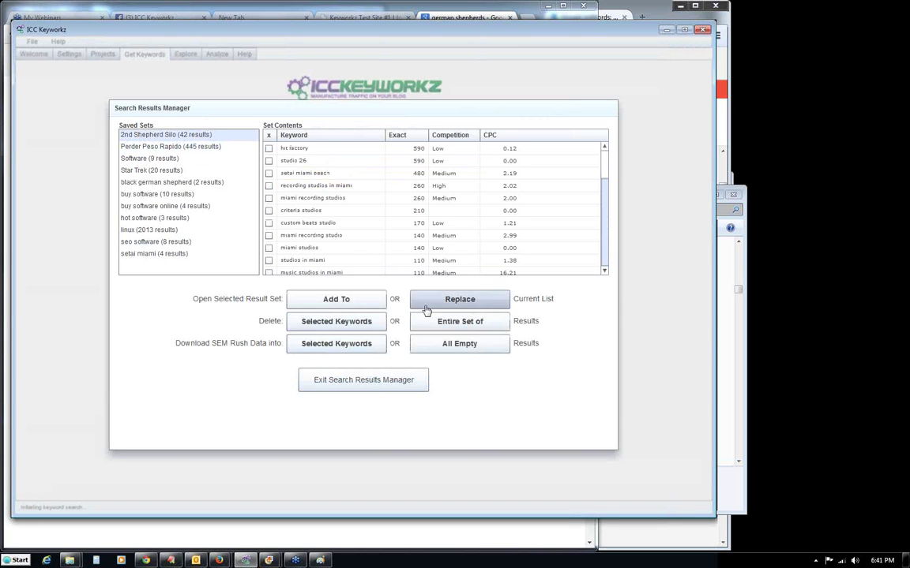
pyautogui.click(363, 301)
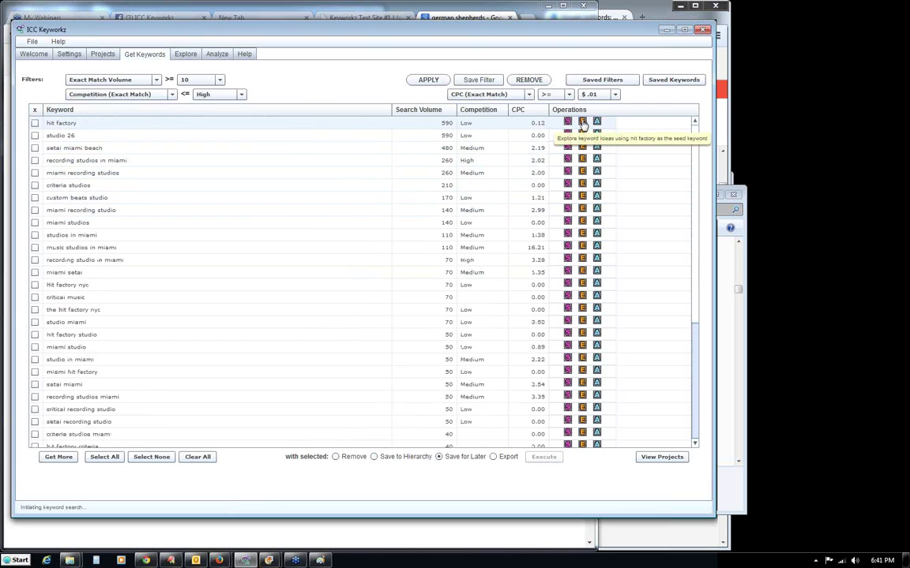
# Explore ideas for 'hit factory', then analyse the keyword 'hit factory miami website'.
pyautogui.click(583, 123)
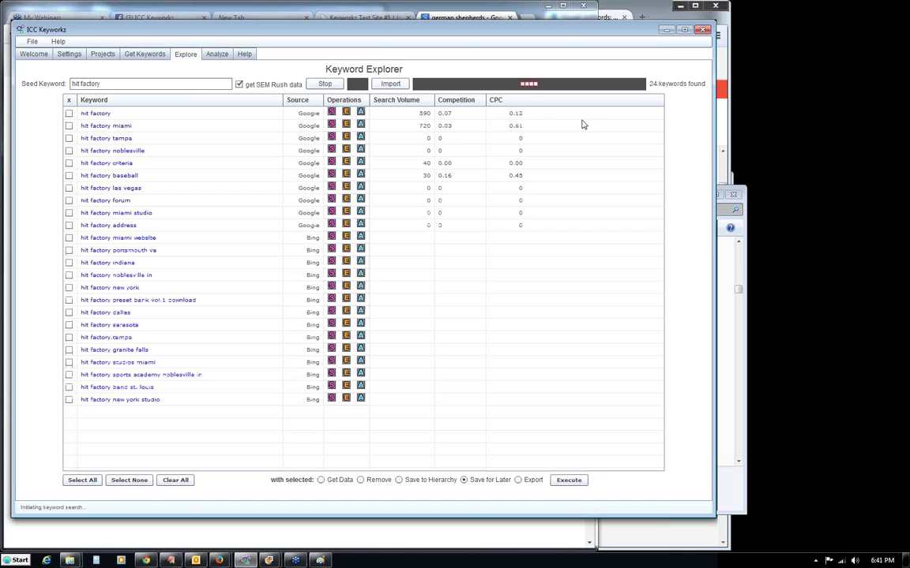
pyautogui.click(322, 84)
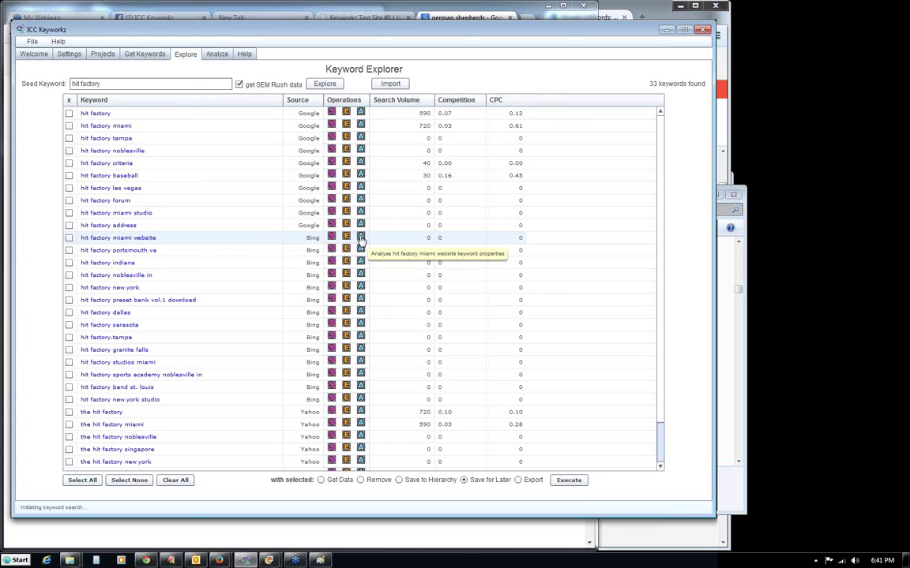
pyautogui.click(360, 237)
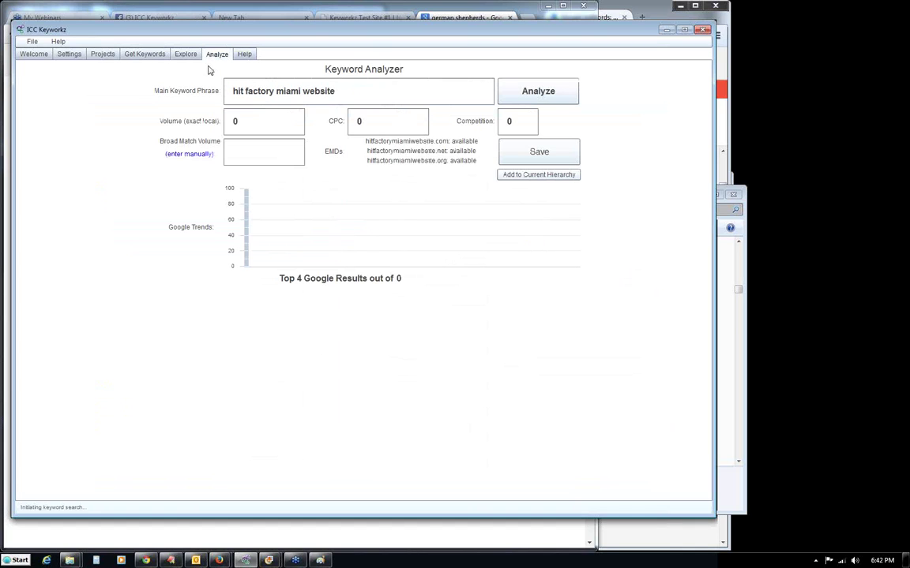
pyautogui.click(528, 98)
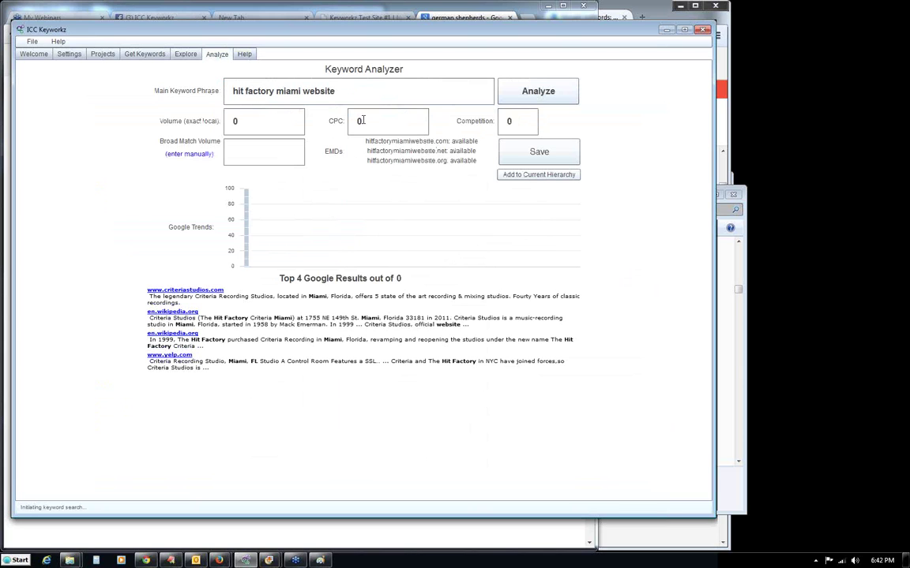
# Return to the 33 'hit factory' keyword ideas and select the seed keyword text.
pyautogui.click(184, 56)
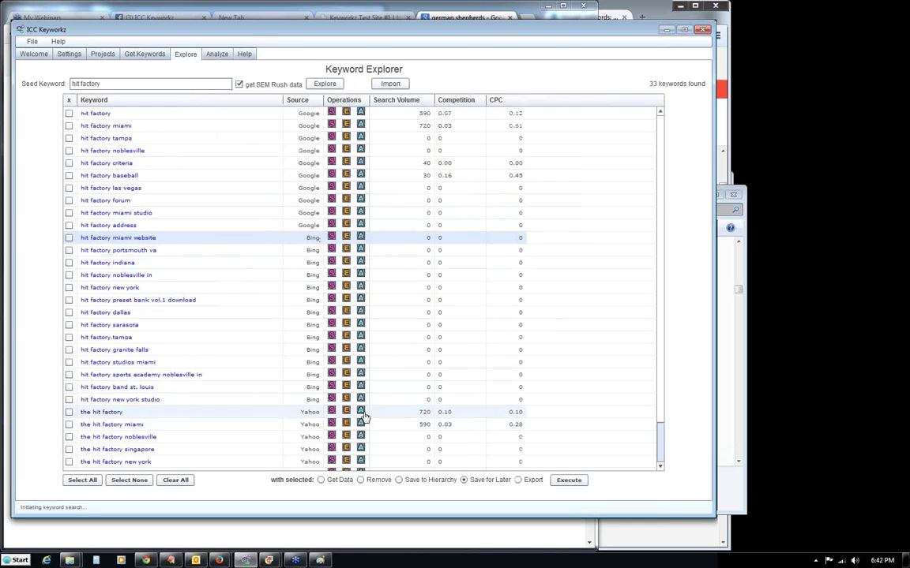
pyautogui.scroll(-2, 655, 425)
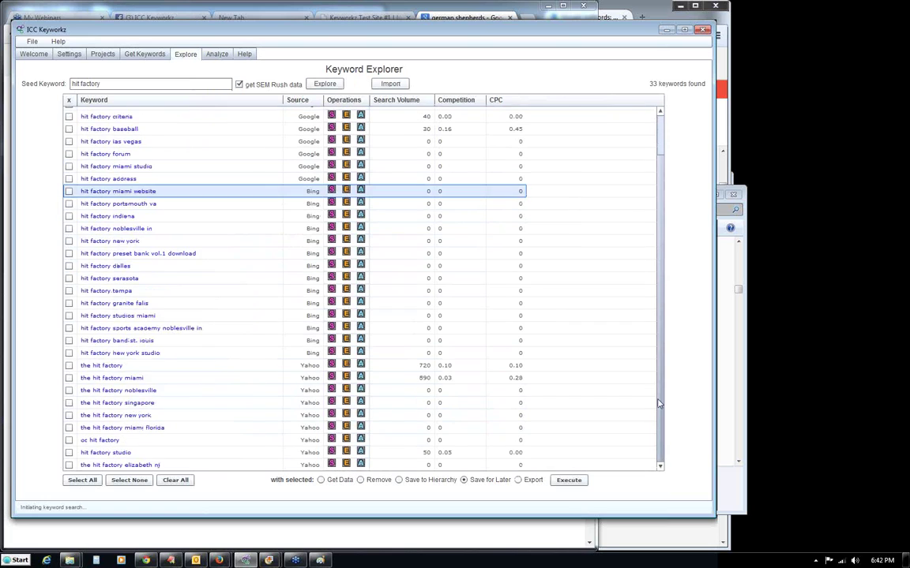
pyautogui.scroll(2, 663, 297)
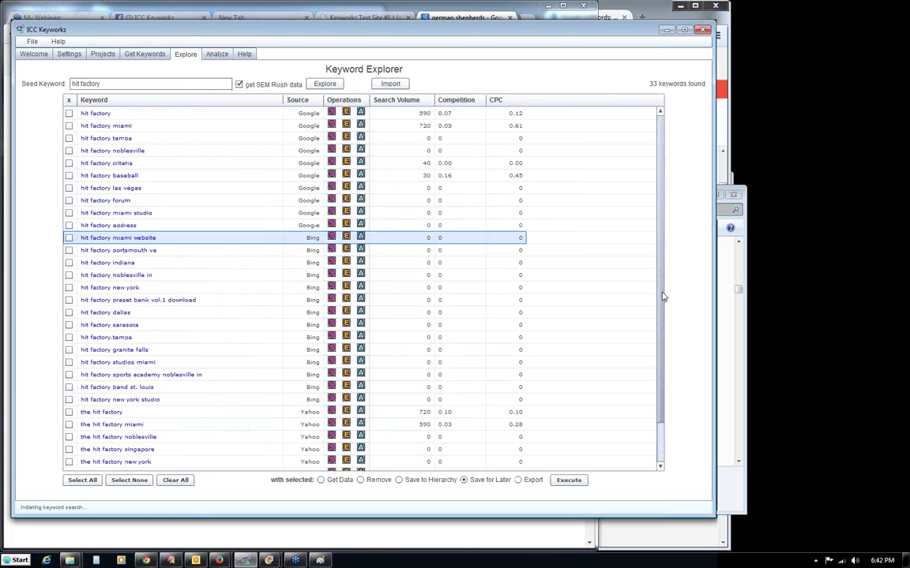
pyautogui.moveTo(103, 82); pyautogui.dragTo(73, 89)
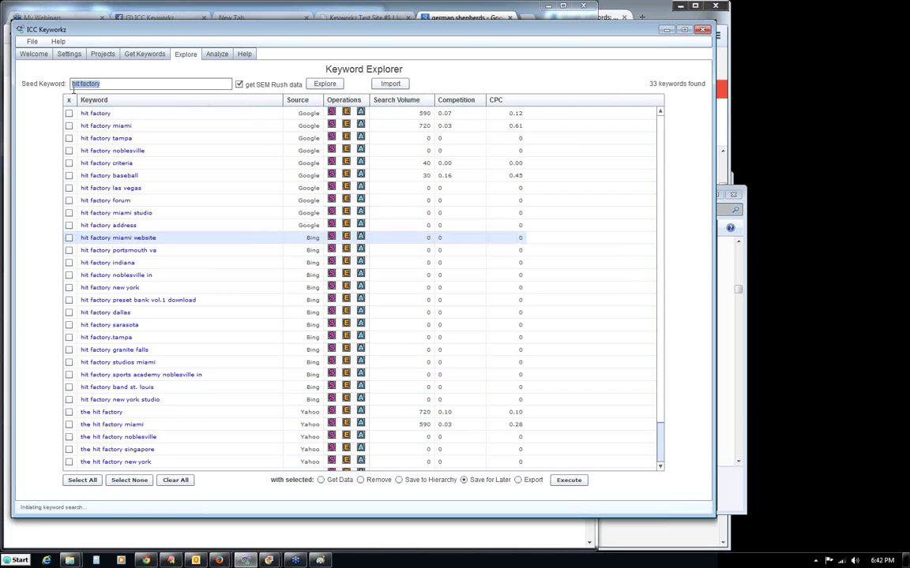
# Explore 'german shepherd' without SEM Rush data and analyse 'german shepherd rescue' (22200 volume).
pyautogui.write('german shepherd')
pyautogui.click(238, 84)
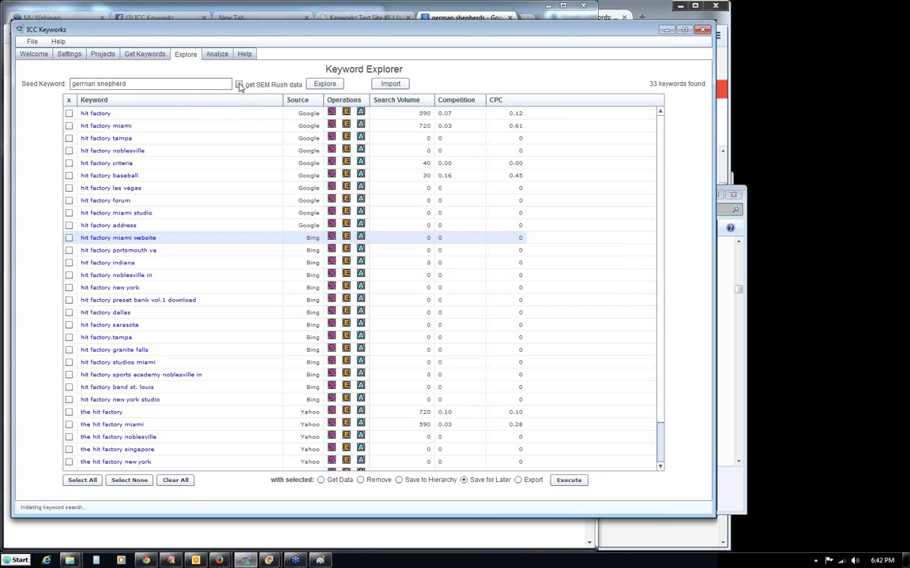
pyautogui.click(324, 84)
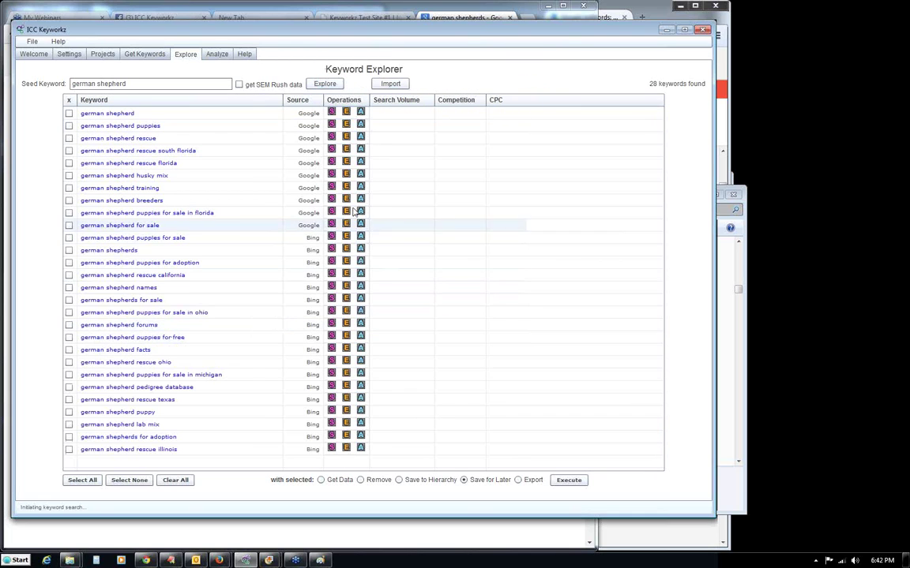
pyautogui.click(361, 139)
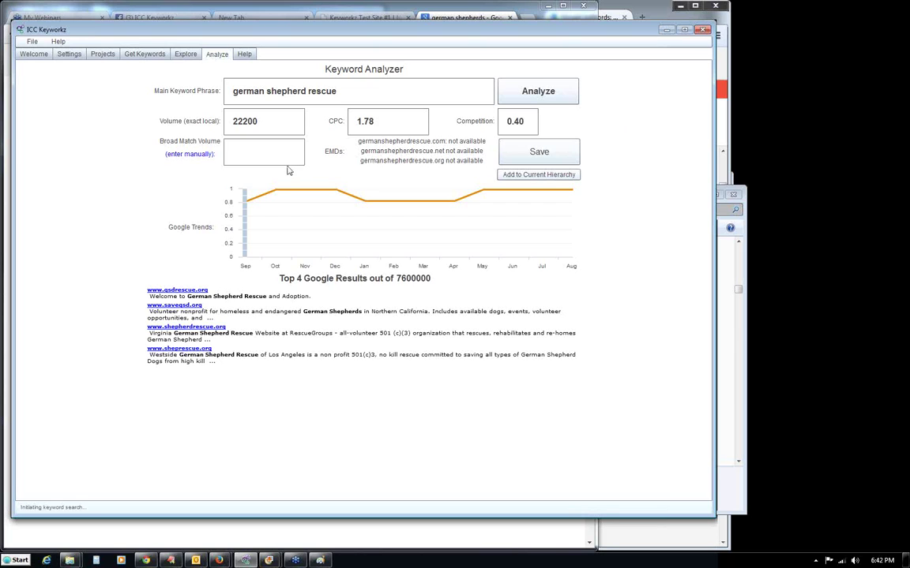
# Highlight the 22200 volume and 0.40 competition figures, then return to the keyword ideas.
pyautogui.moveTo(262, 121); pyautogui.dragTo(228, 121)
pyautogui.click(253, 121)
pyautogui.click(528, 121)
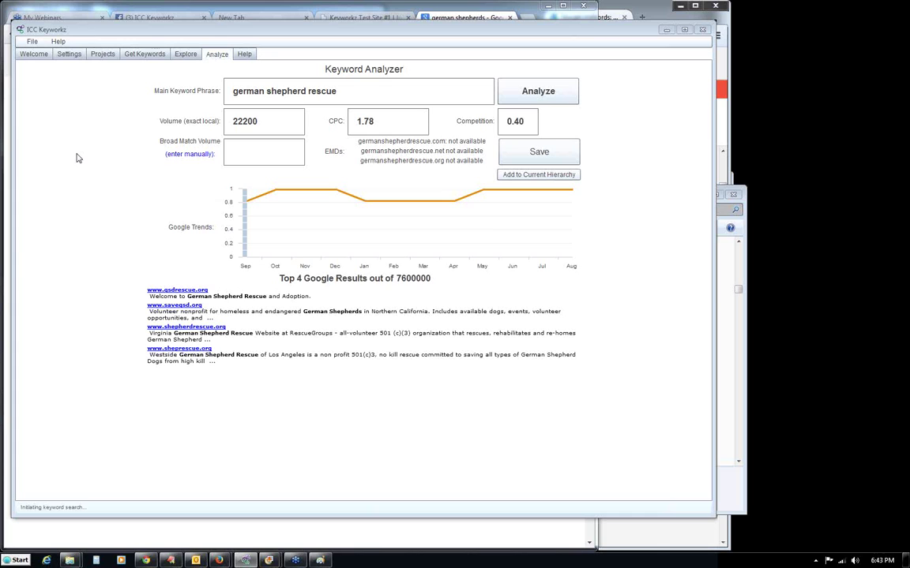
pyautogui.click(185, 54)
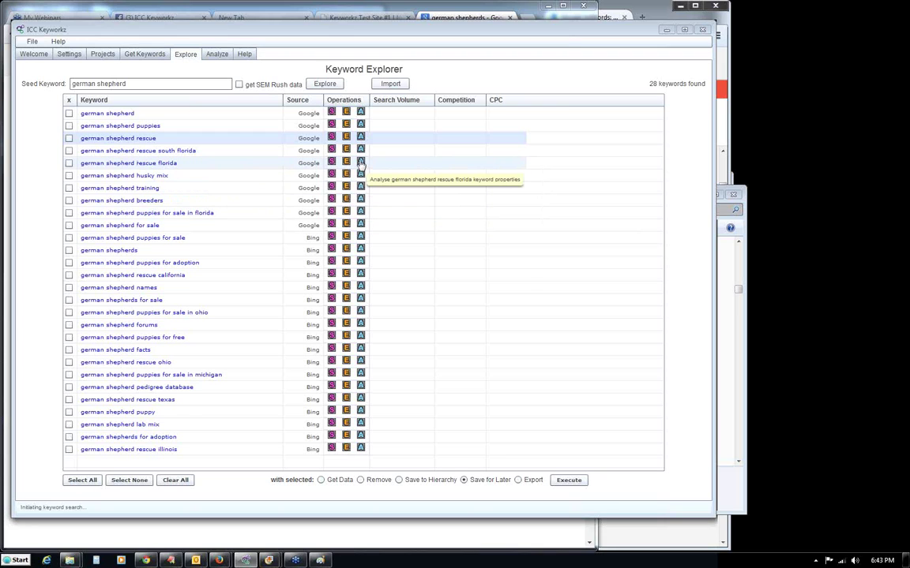
# Clear all loaded keyword results and start a new SEM Rush related keyword search.
pyautogui.click(104, 54)
pyautogui.click(146, 53)
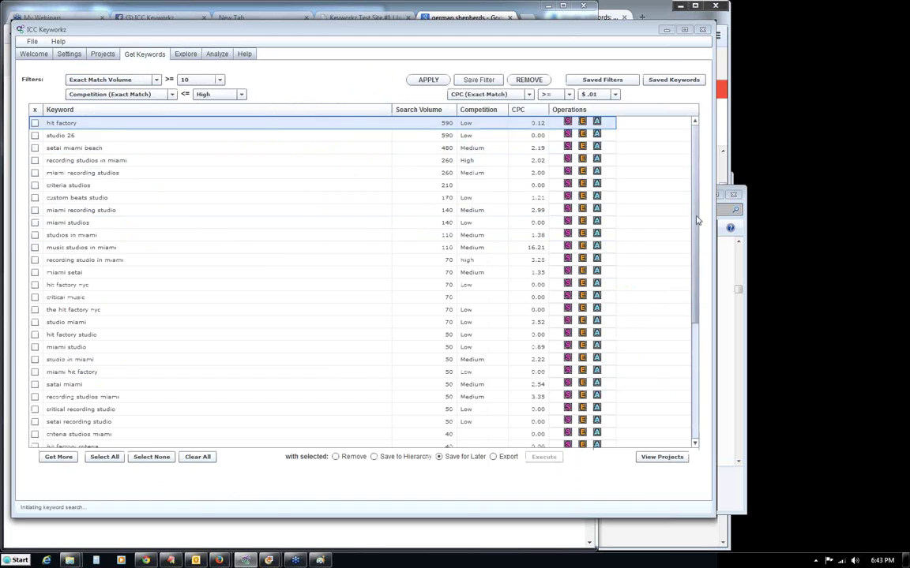
pyautogui.click(55, 459)
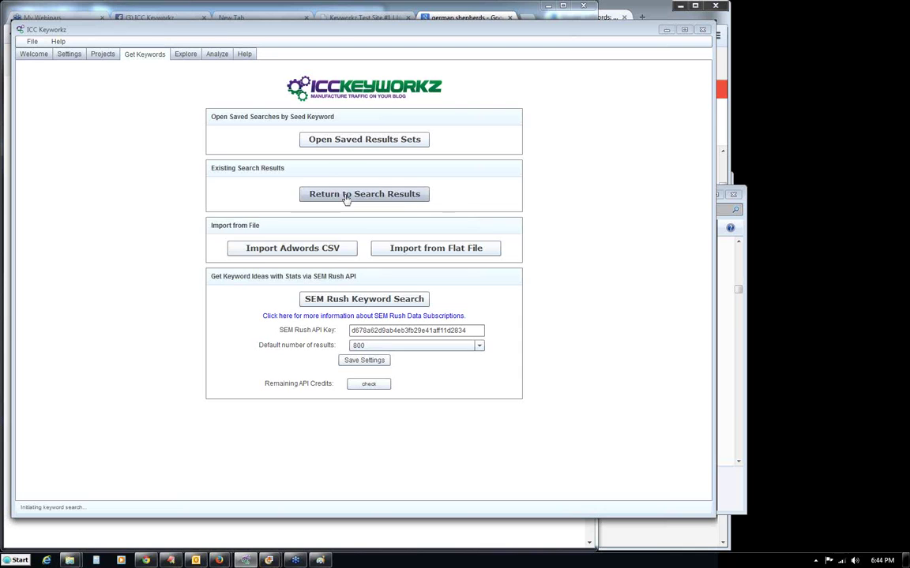
pyautogui.click(345, 197)
pyautogui.click(195, 458)
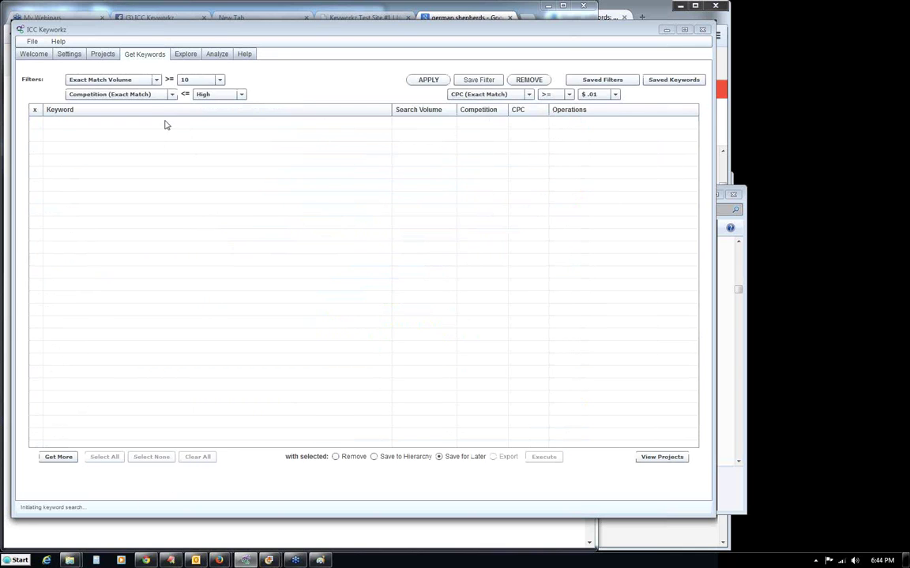
pyautogui.click(59, 458)
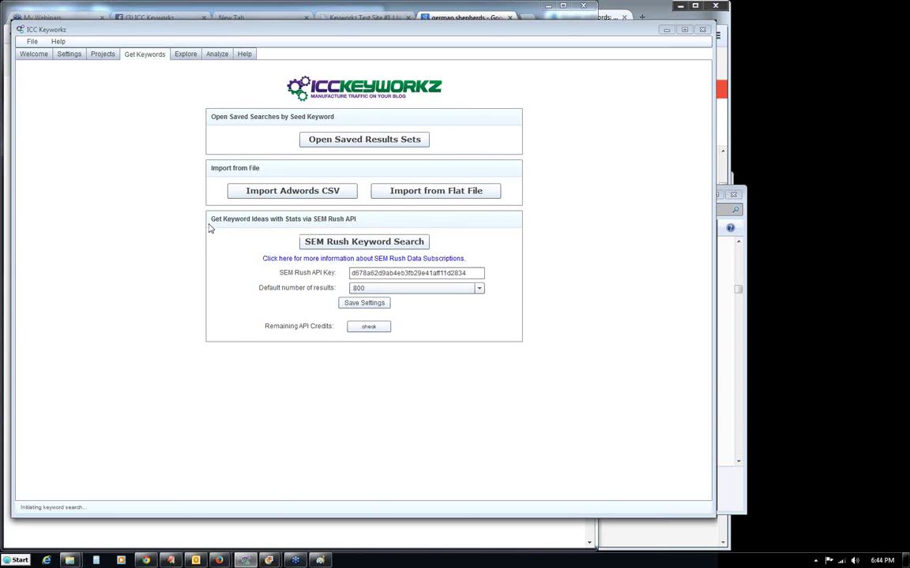
pyautogui.click(371, 245)
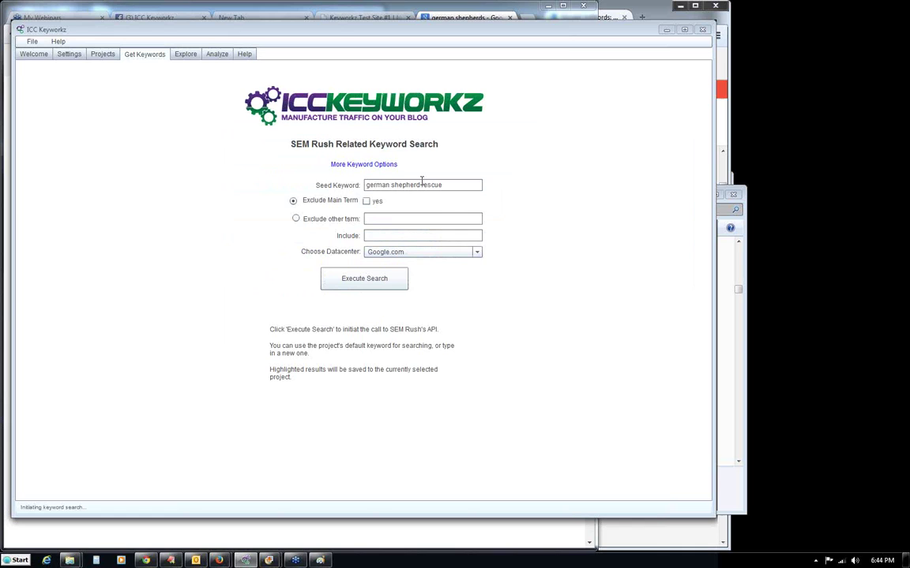
# Delete 'rescue' from the seed so the SEM Rush search uses 'german shepherd'.
pyautogui.doubleClick(458, 184)
pyautogui.press('BackSpace')
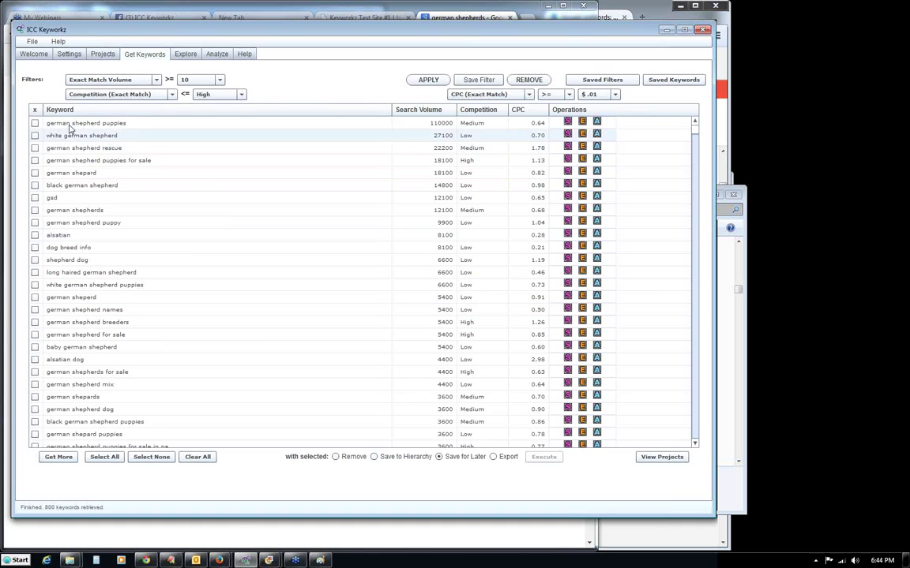
# Sort the 800 keywords A–Z by Keyword, starting with '1 year old german shepherd'.
pyautogui.moveTo(694, 126)
pyautogui.mouseDown()
pyautogui.moveTo(699, 439)
pyautogui.moveTo(713, 196)
pyautogui.moveTo(698, 118)
pyautogui.mouseUp()
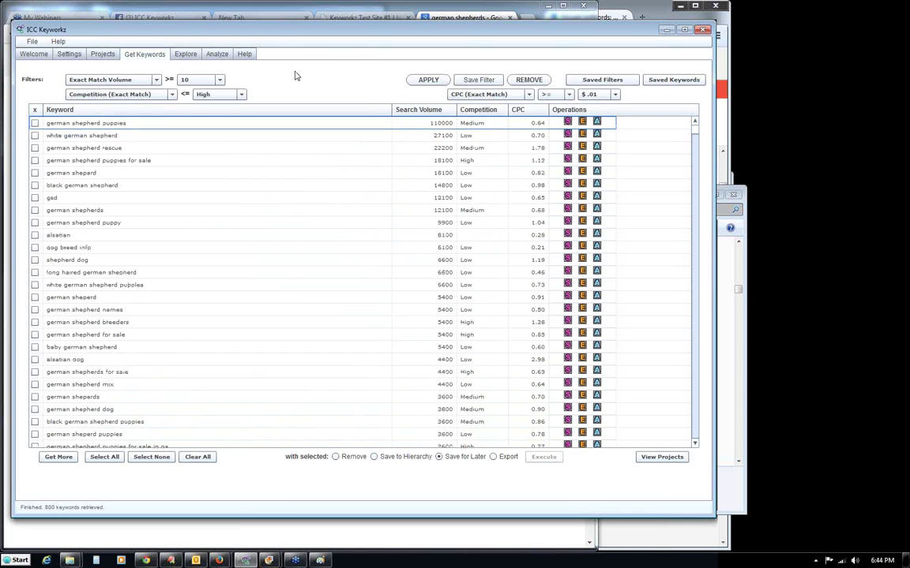
pyautogui.click(63, 109)
pyautogui.moveTo(699, 271); pyautogui.dragTo(697, 132)
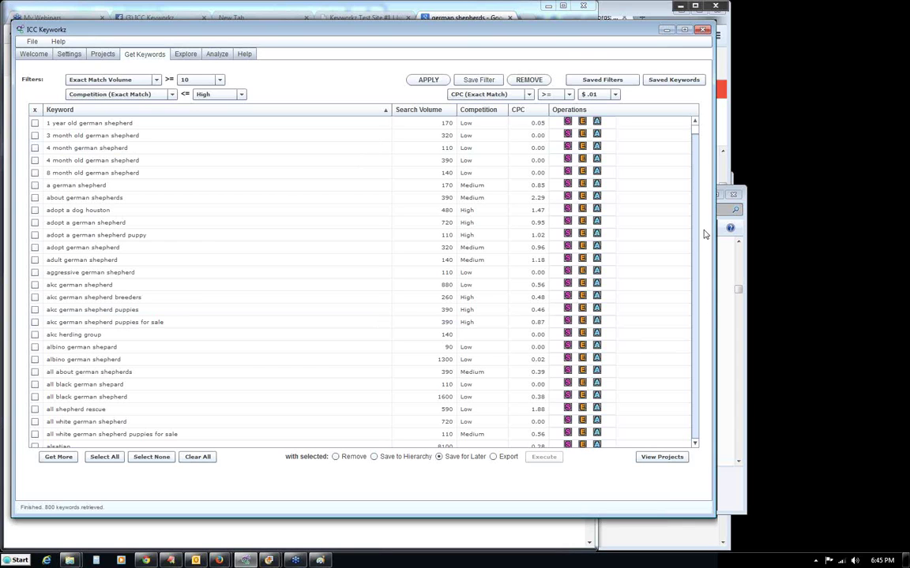
pyautogui.moveTo(697, 137)
pyautogui.mouseDown()
pyautogui.moveTo(692, 442)
pyautogui.moveTo(696, 126)
pyautogui.mouseUp()
pyautogui.scroll(1, 625, 396)
pyautogui.scroll(6, 698, 359)
# Sort the keyword list by CPC, lowest first, keeping the CPC comparison at >=.
pyautogui.click(518, 110)
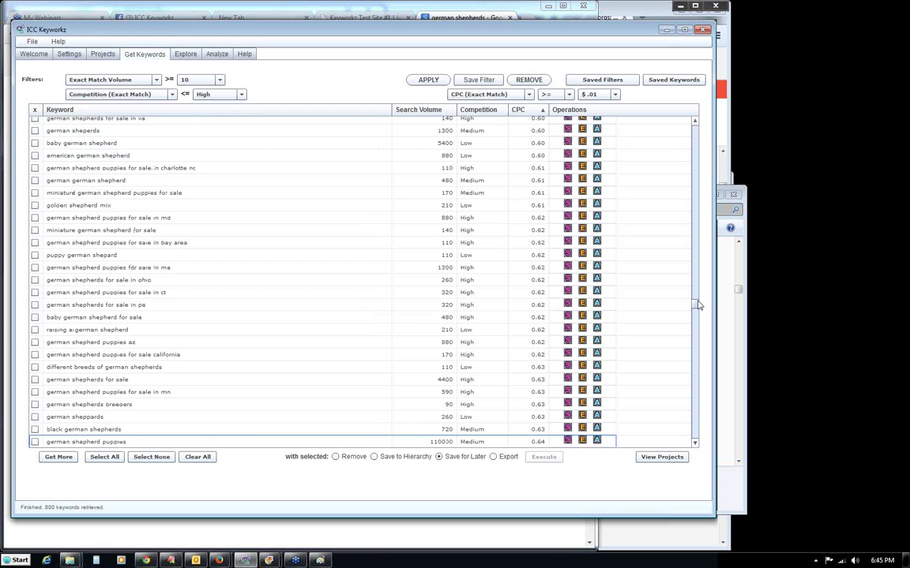
pyautogui.moveTo(697, 310); pyautogui.dragTo(700, 126)
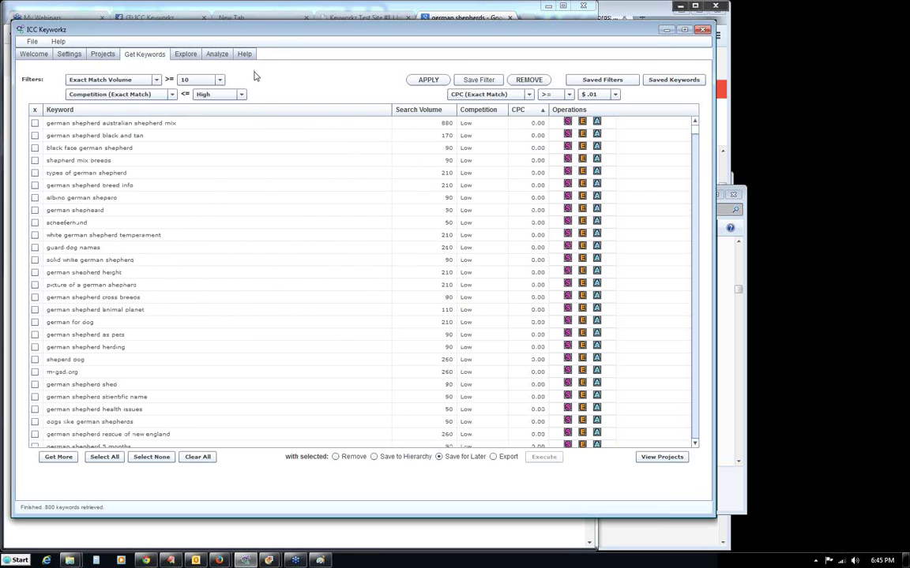
pyautogui.click(491, 96)
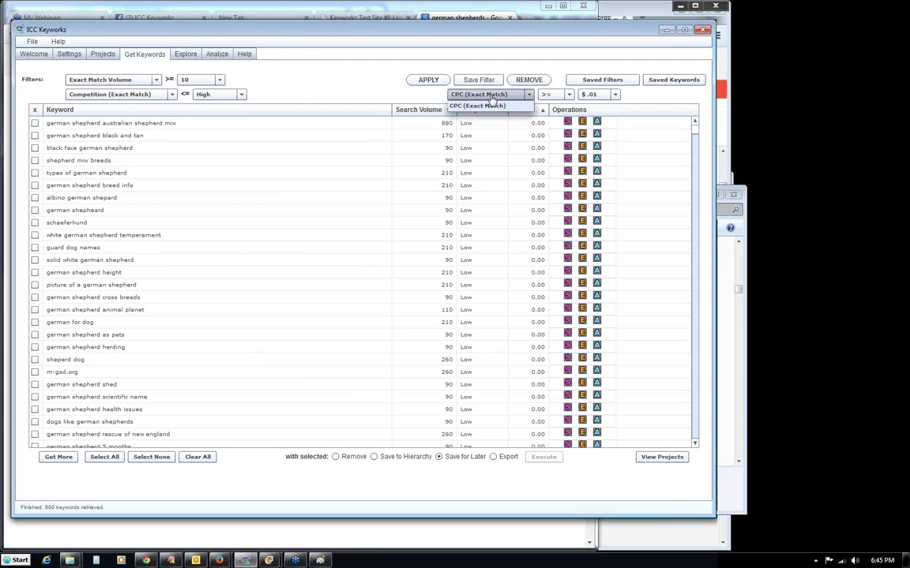
pyautogui.click(485, 105)
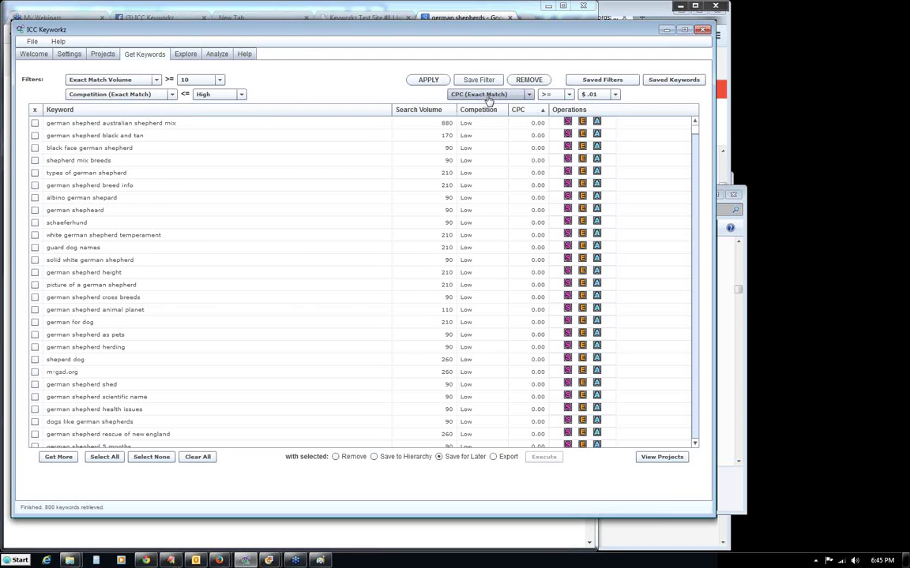
pyautogui.click(559, 94)
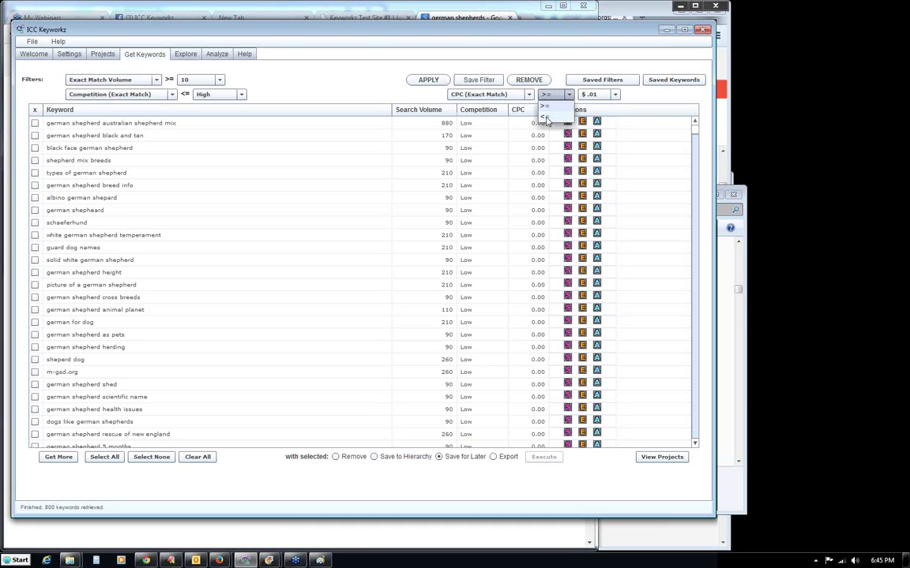
pyautogui.click(552, 95)
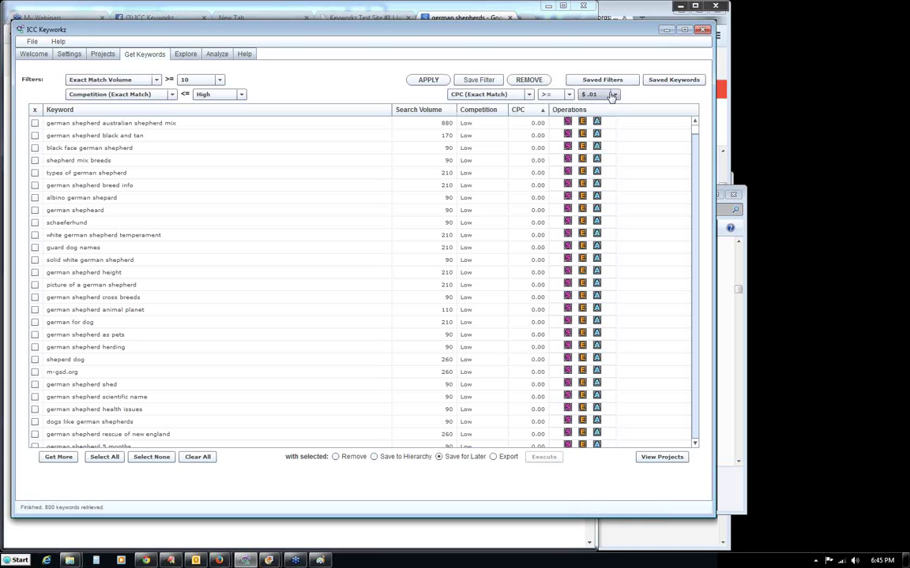
pyautogui.click(562, 95)
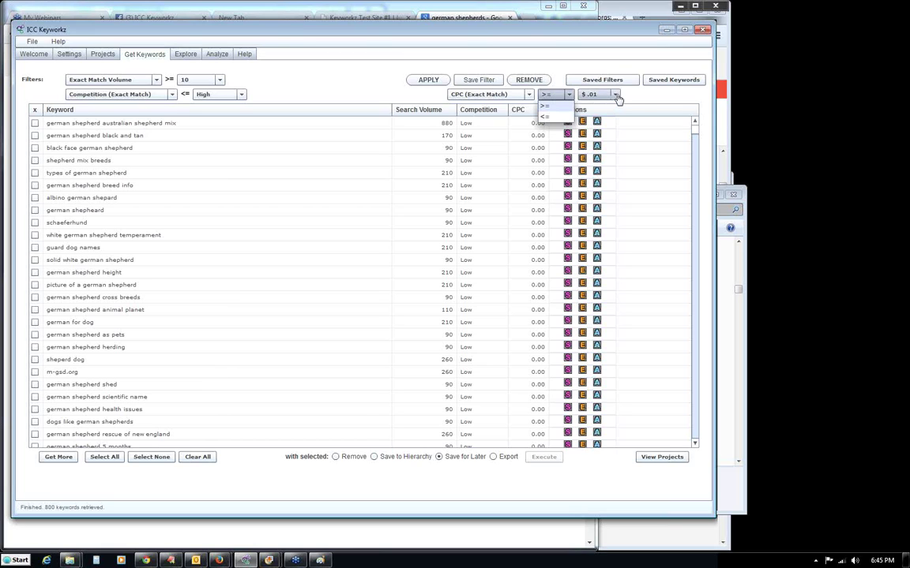
pyautogui.click(643, 101)
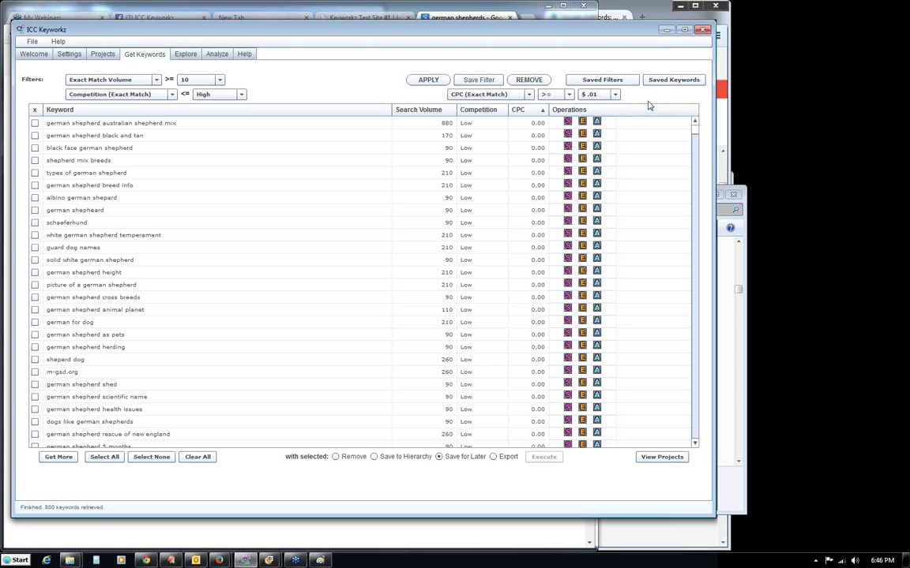
pyautogui.click(537, 111)
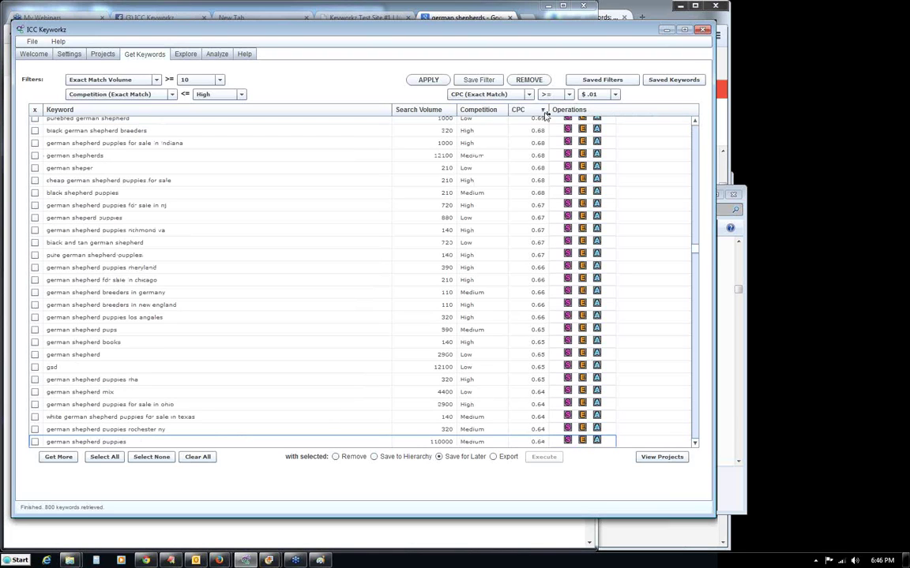
pyautogui.moveTo(694, 245); pyautogui.dragTo(698, 124)
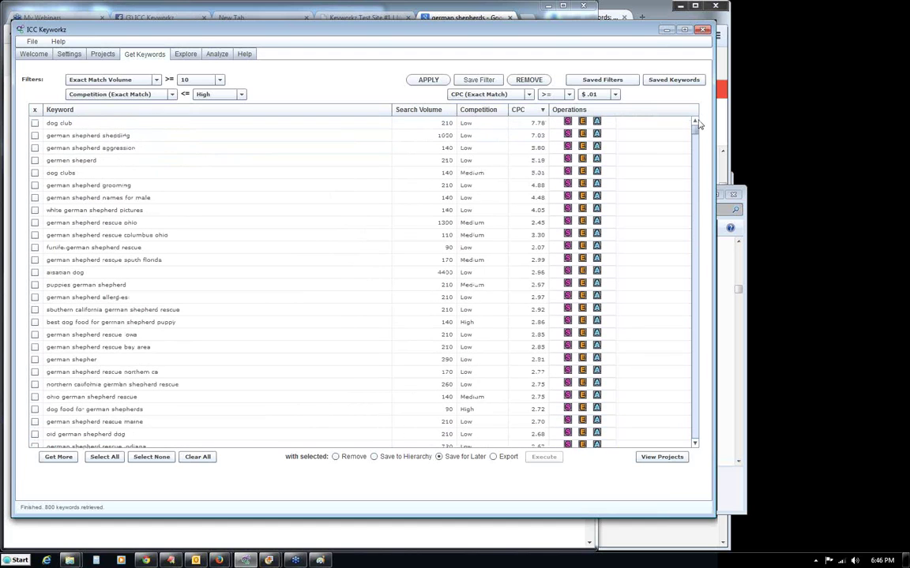
pyautogui.click(538, 111)
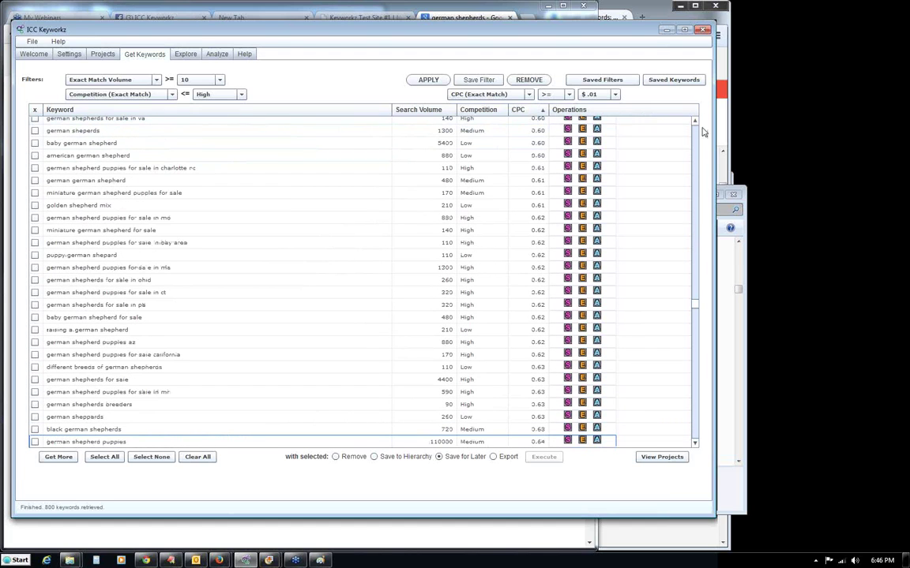
# Apply a minimum CPC of $1.00, so the list starts at 1.01.
pyautogui.click(615, 95)
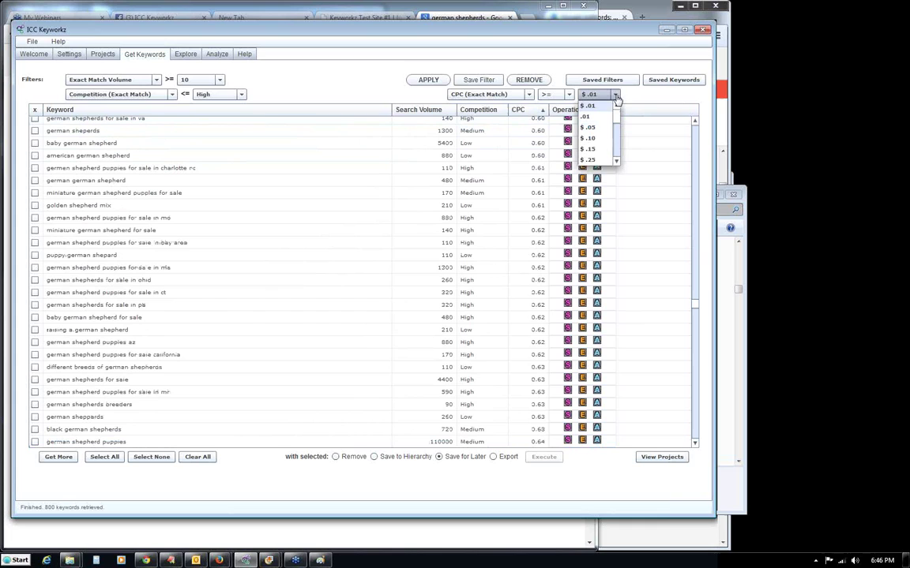
pyautogui.moveTo(617, 110); pyautogui.dragTo(620, 132)
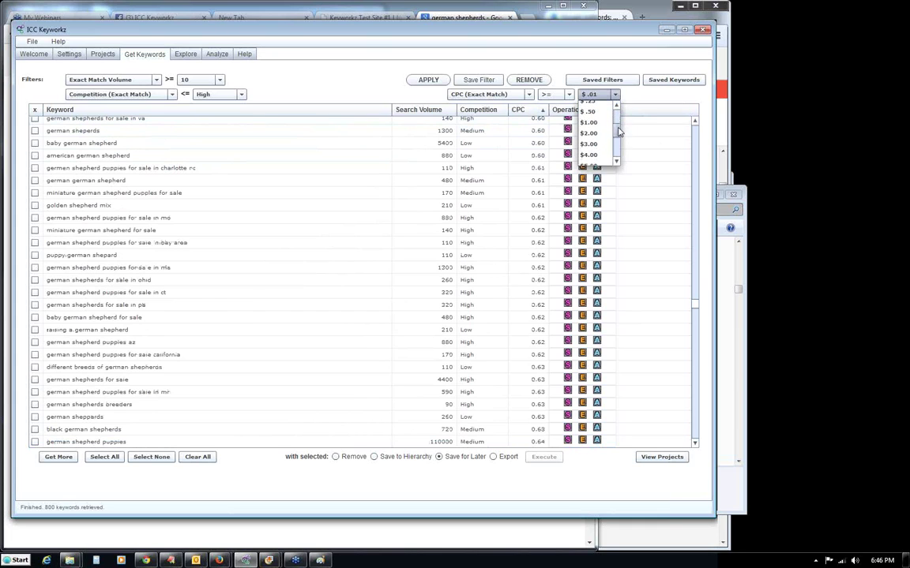
pyautogui.click(592, 123)
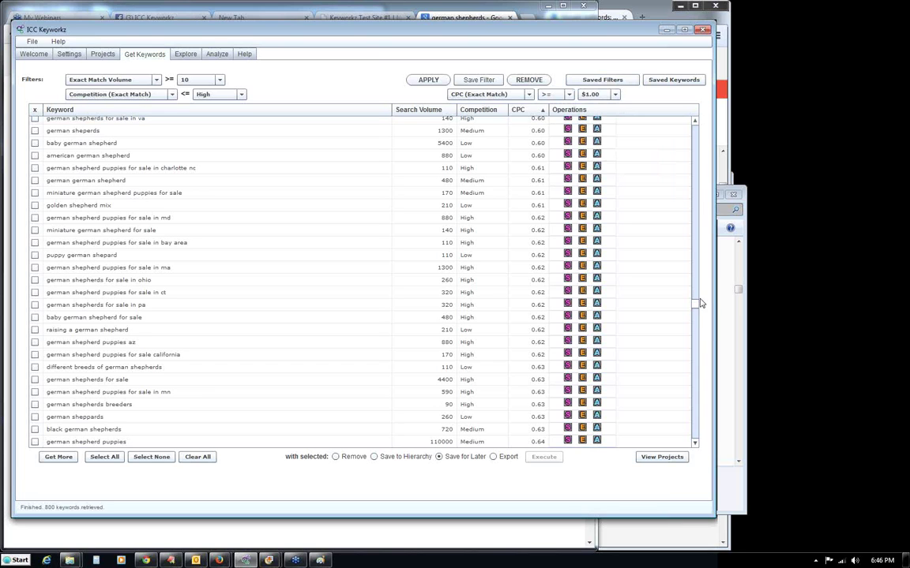
pyautogui.moveTo(696, 310); pyautogui.dragTo(695, 122)
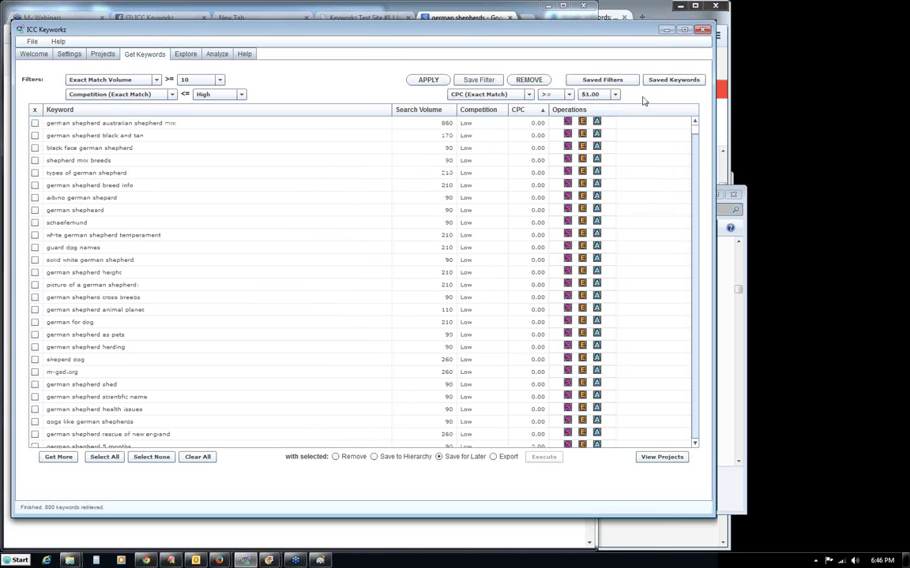
pyautogui.click(427, 81)
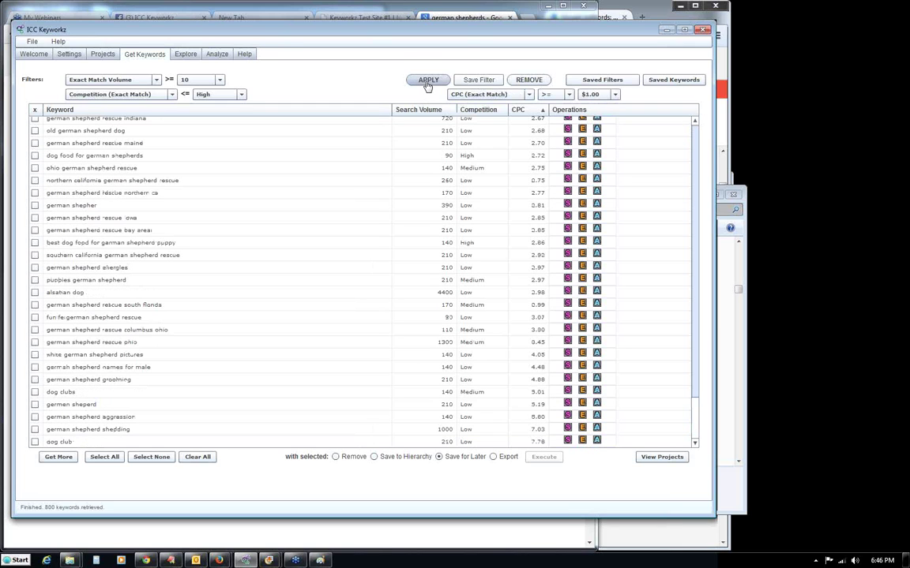
pyautogui.scroll(10, 631, 377)
pyautogui.scroll(10, 623, 237)
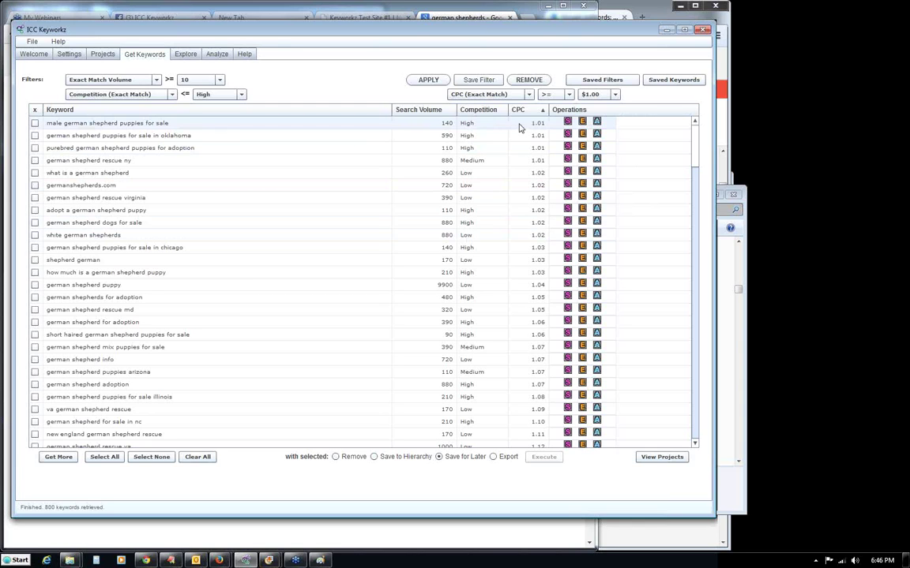
pyautogui.scroll(-1, 694, 152)
pyautogui.scroll(1, 695, 146)
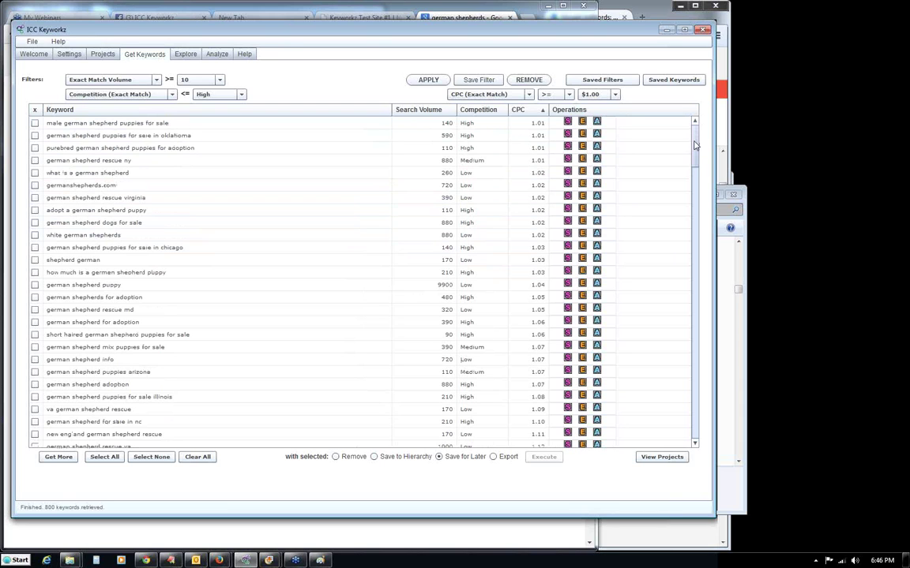
pyautogui.moveTo(695, 145)
pyautogui.mouseDown()
pyautogui.moveTo(694, 435)
pyautogui.moveTo(695, 134)
pyautogui.mouseUp()
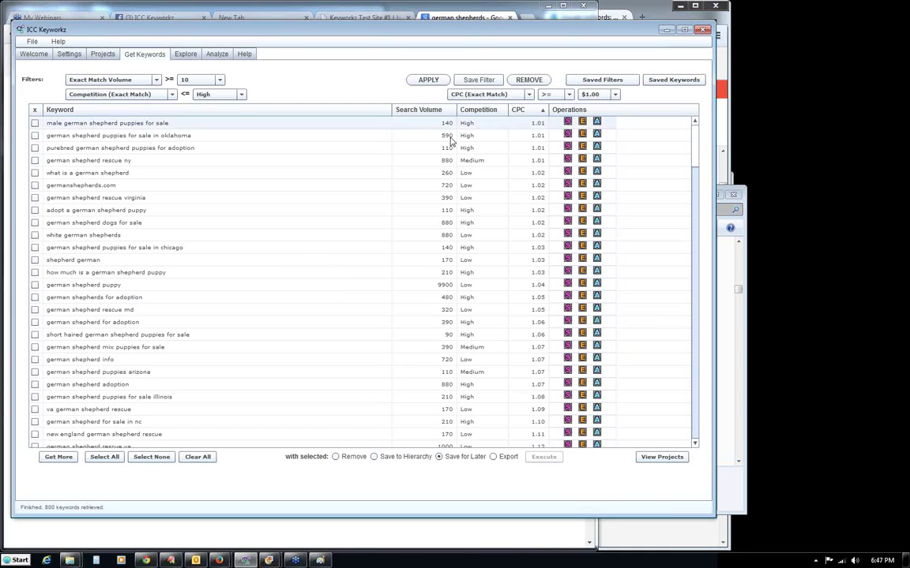
pyautogui.click(615, 94)
pyautogui.moveTo(615, 111); pyautogui.dragTo(619, 140)
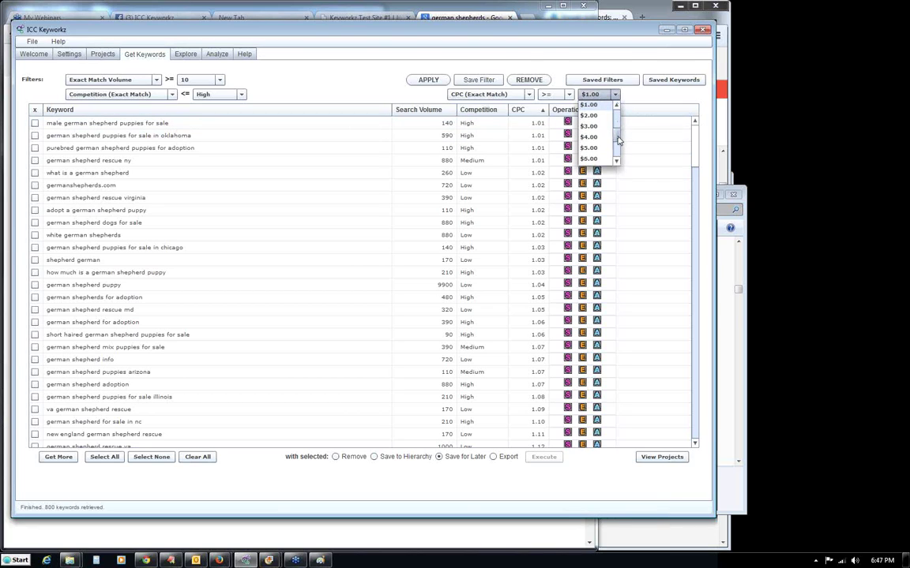
# Raise the CPC minimum to $4.00, leaving 8 keywords, and move the window down.
pyautogui.click(604, 141)
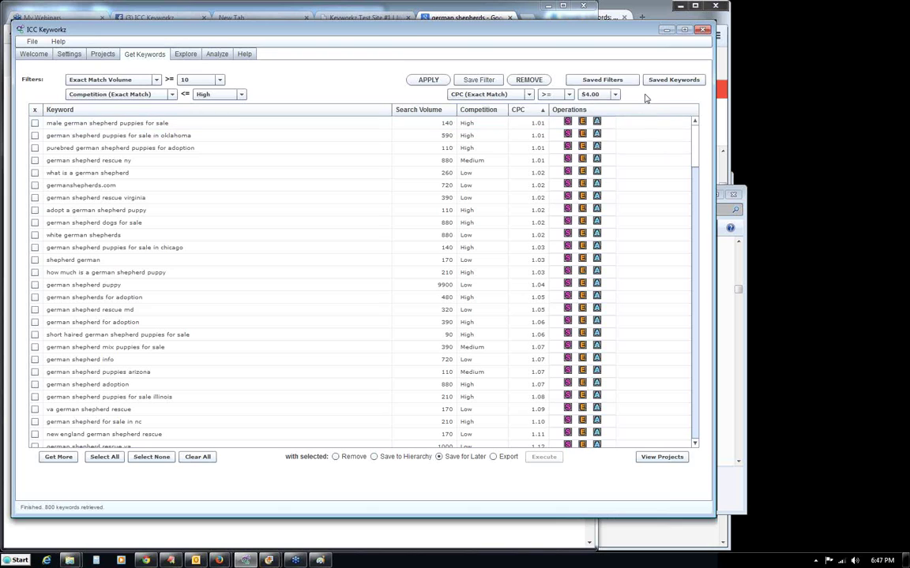
pyautogui.click(429, 82)
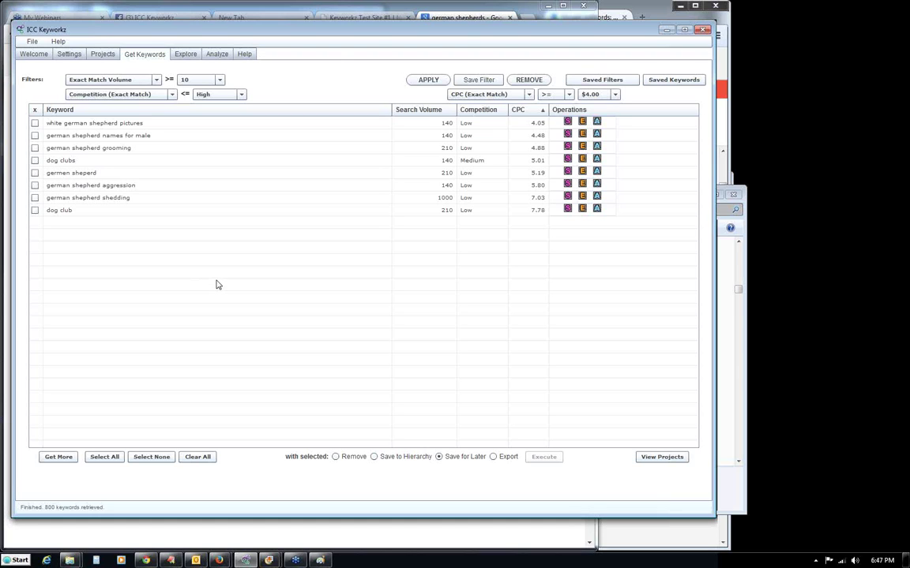
pyautogui.moveTo(332, 36)
pyautogui.mouseDown()
pyautogui.moveTo(330, 14)
pyautogui.moveTo(337, 45)
pyautogui.mouseUp()
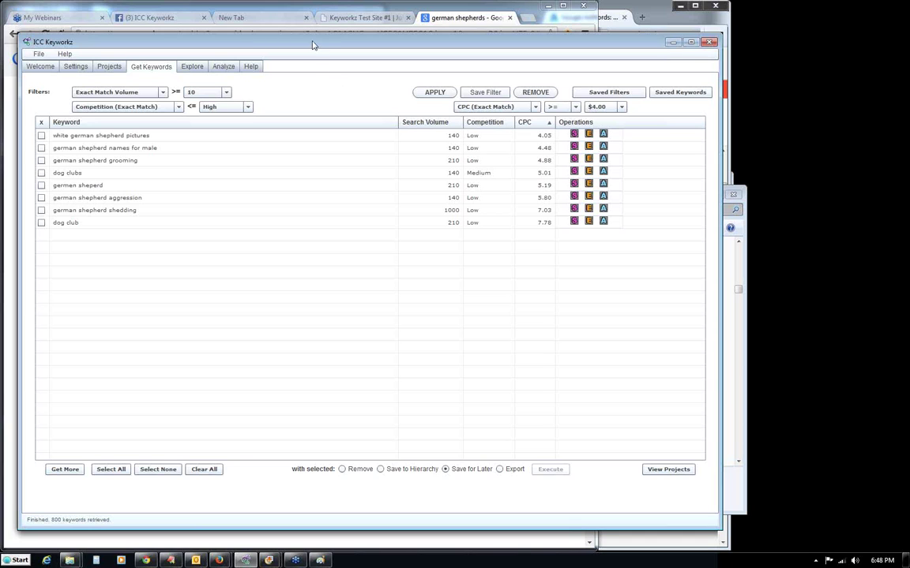
pyautogui.moveTo(312, 45); pyautogui.dragTo(310, 52)
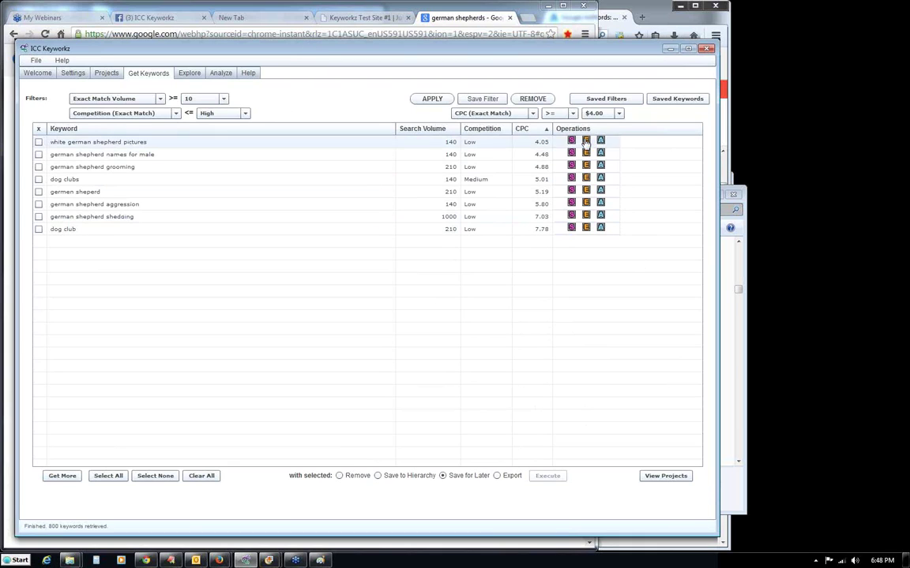
# Lower the CPC minimum to $3.00 (11 keywords) and save the filter as '$3 clicks'.
pyautogui.click(620, 113)
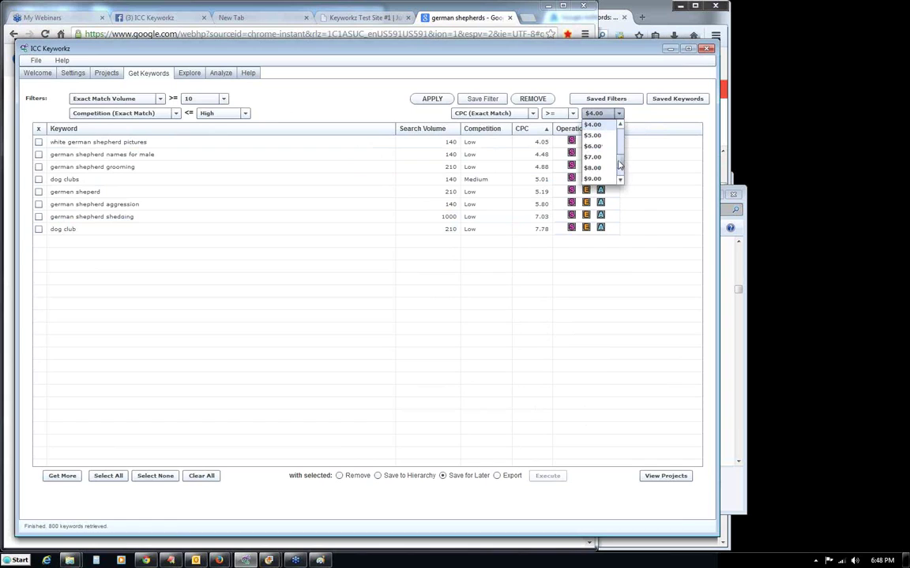
pyautogui.scroll(1, 610, 155)
pyautogui.click(601, 130)
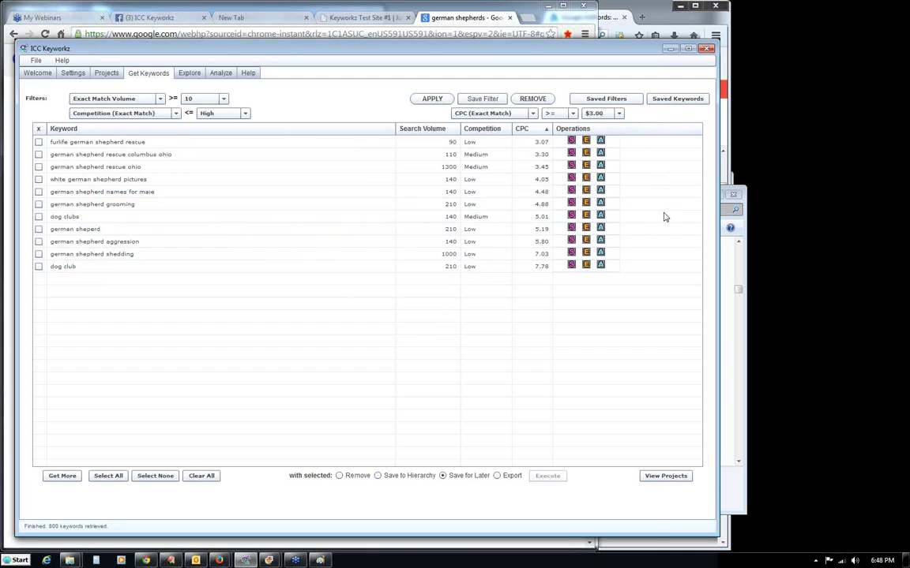
pyautogui.click(483, 102)
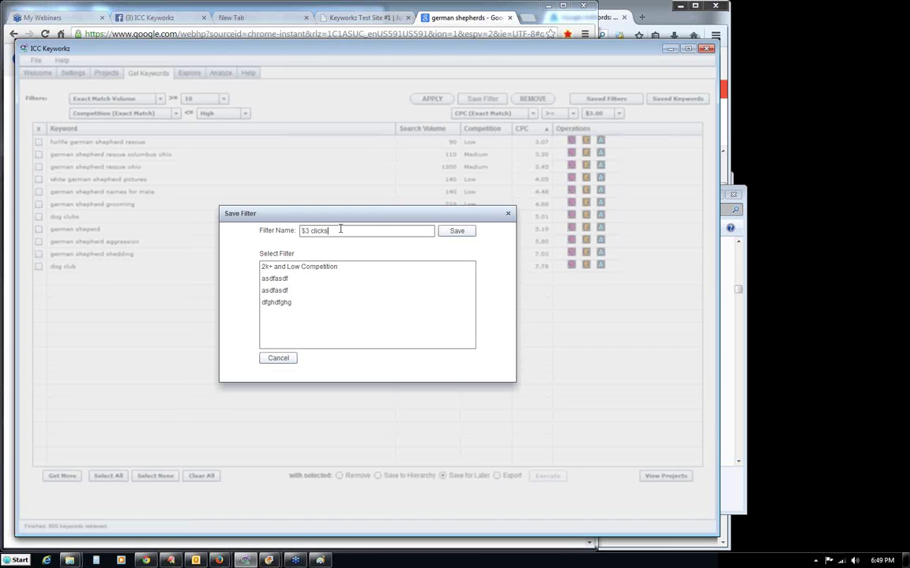
pyautogui.click(461, 232)
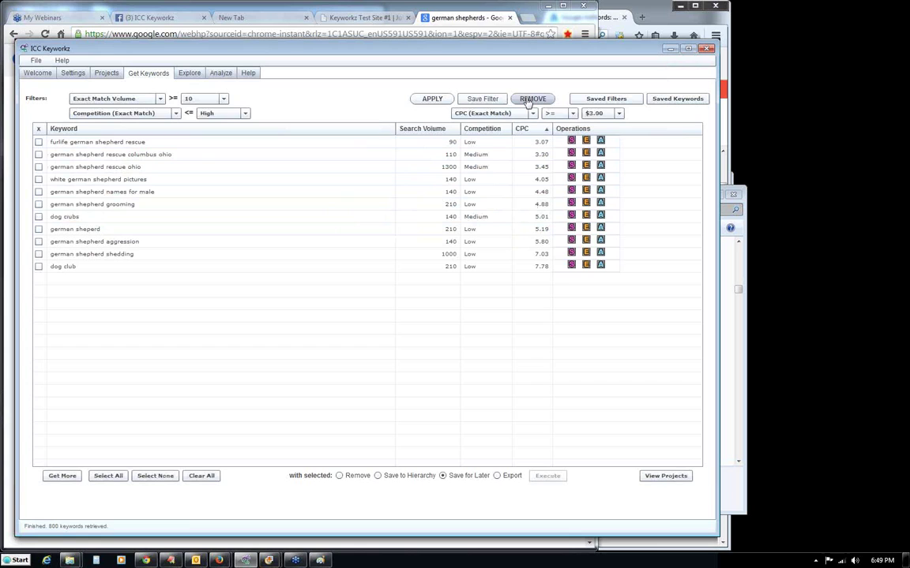
# Remove the CPC filter so all keywords are listed.
pyautogui.click(527, 102)
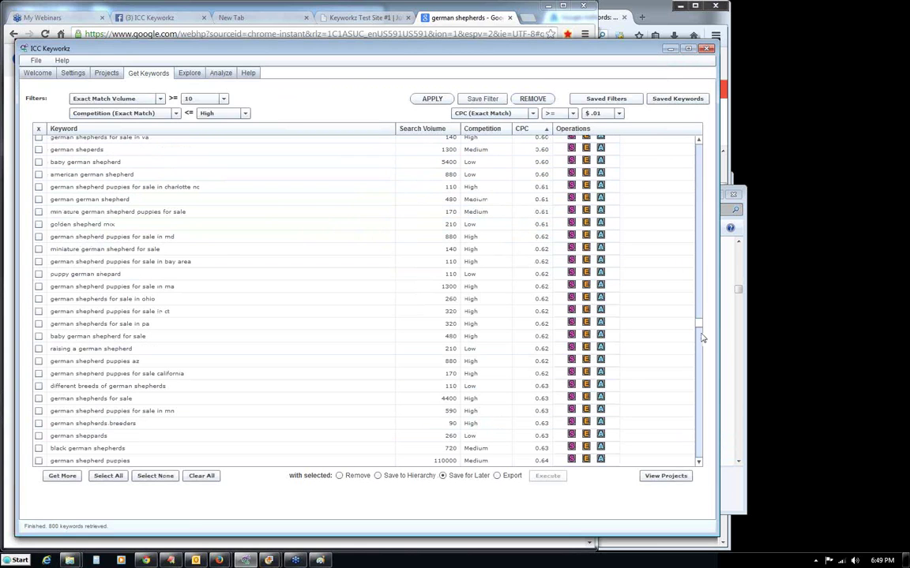
pyautogui.scroll(-10, 647, 414)
pyautogui.scroll(15, 671, 237)
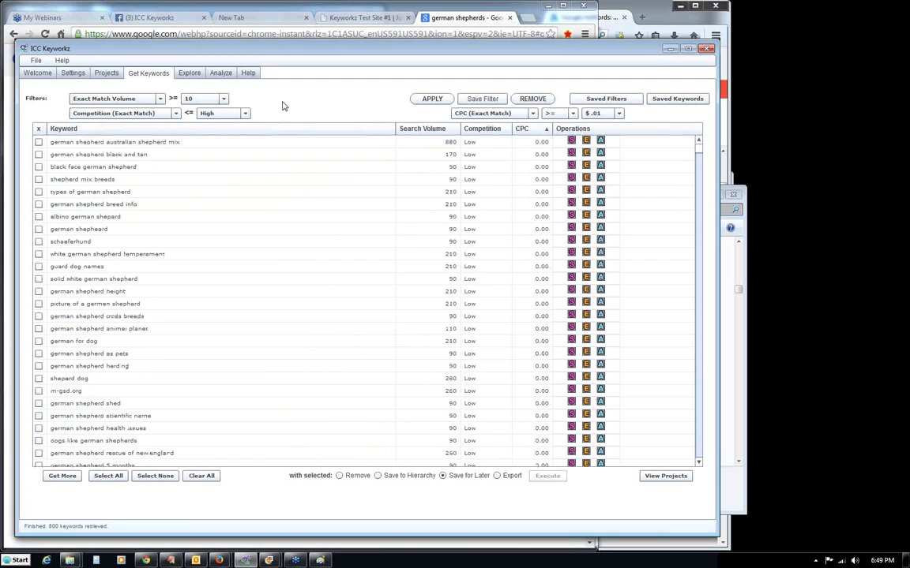
# Load and apply the saved '$3 clicks' filter, then remove it again.
pyautogui.click(604, 100)
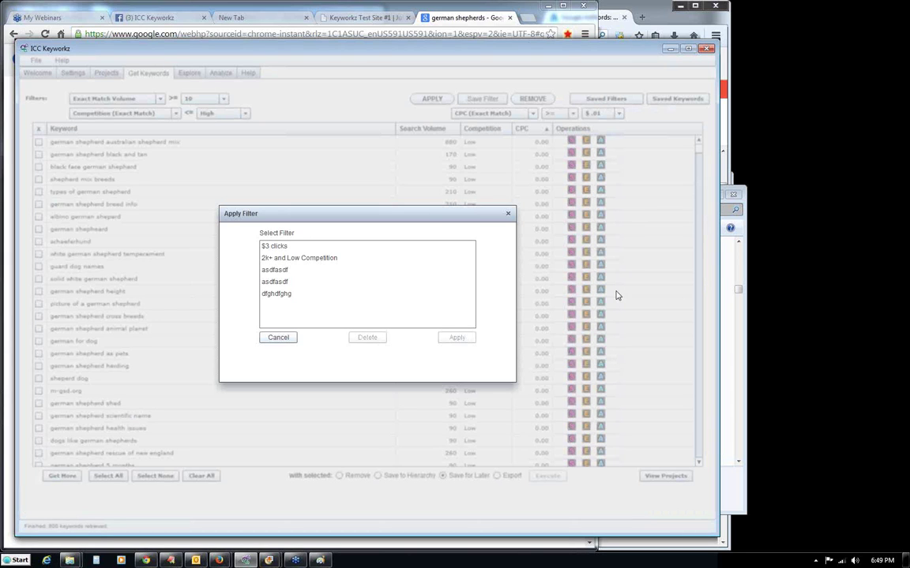
pyautogui.click(264, 247)
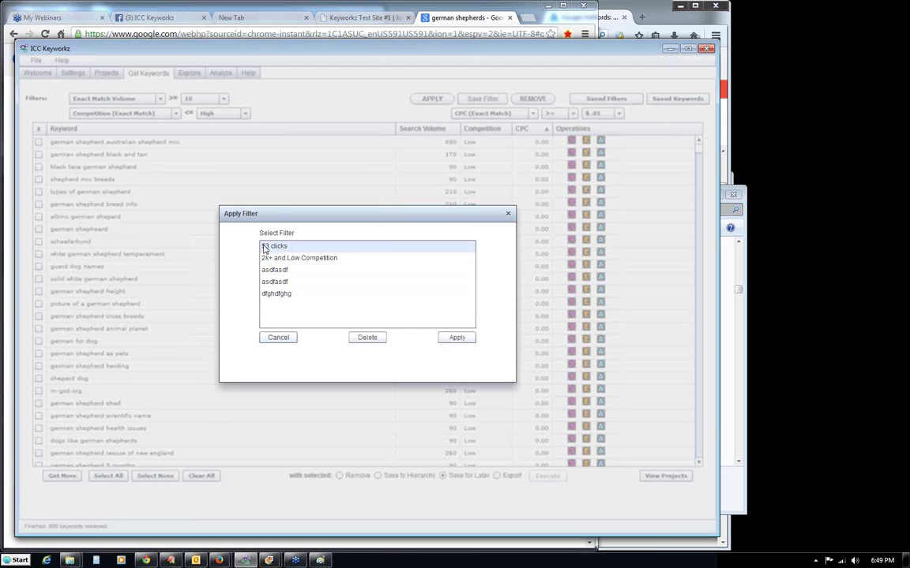
pyautogui.click(456, 338)
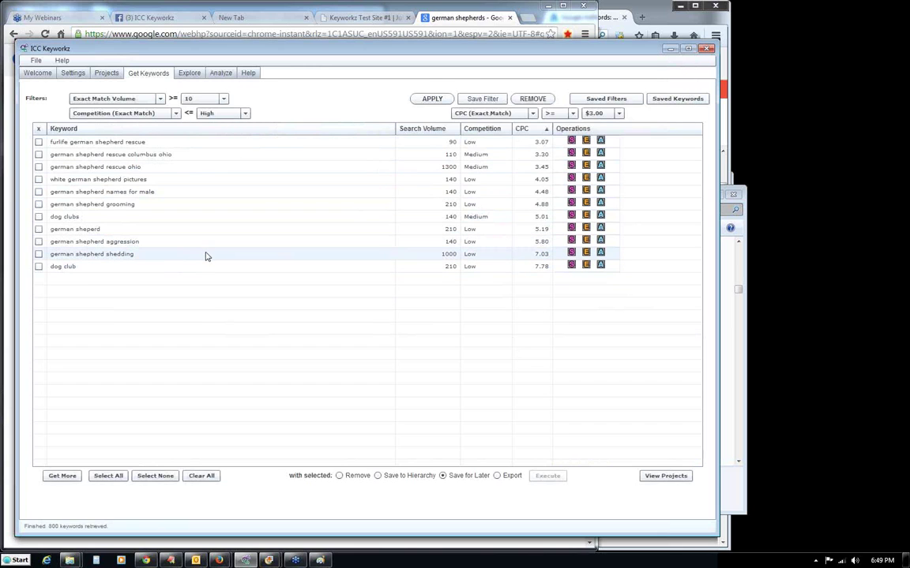
pyautogui.click(532, 100)
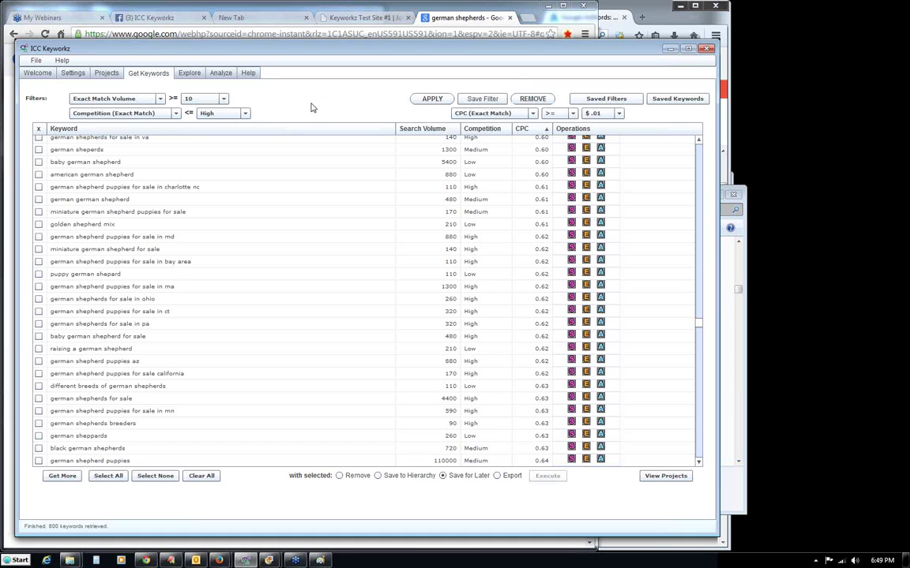
# Sort the keywords by search volume, smallest first.
pyautogui.moveTo(698, 320); pyautogui.dragTo(707, 156)
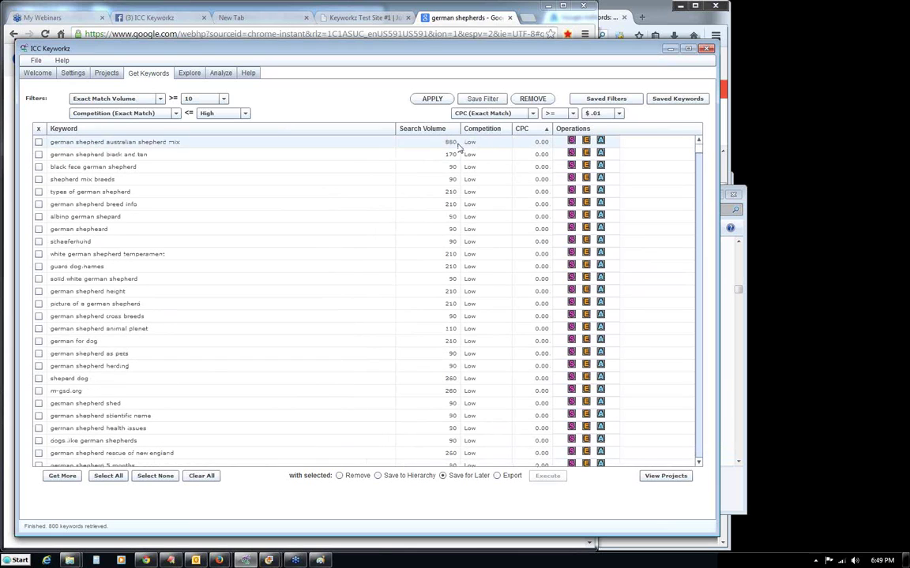
pyautogui.click(419, 129)
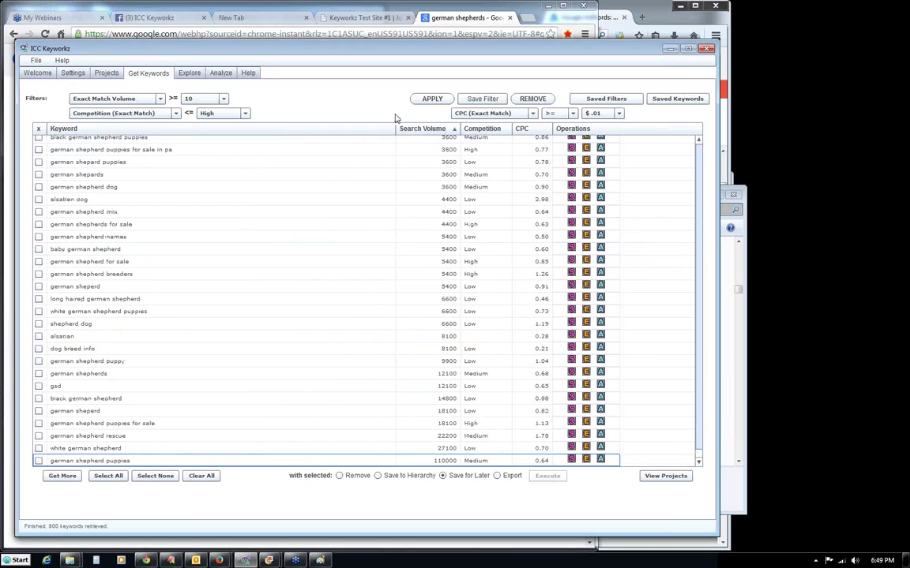
pyautogui.moveTo(699, 458); pyautogui.dragTo(699, 142)
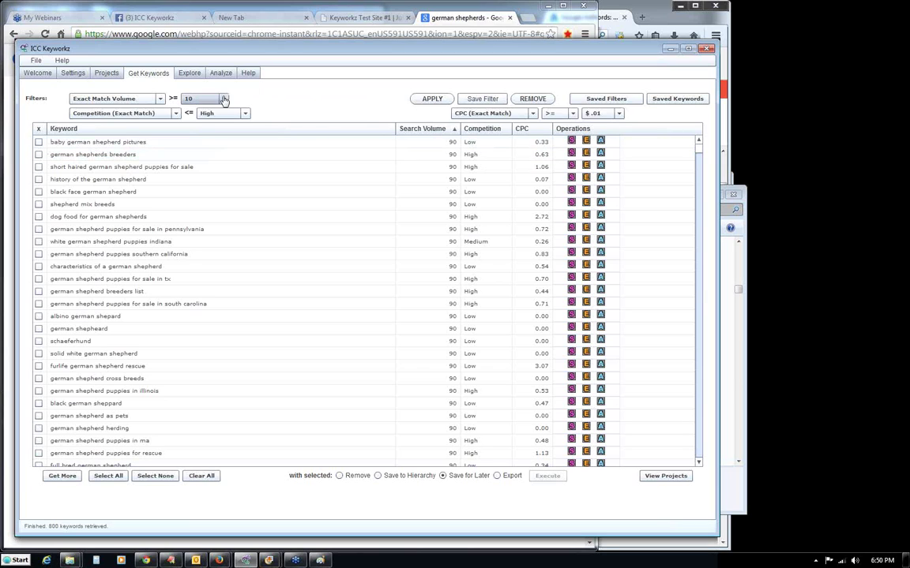
pyautogui.moveTo(698, 148); pyautogui.dragTo(699, 462)
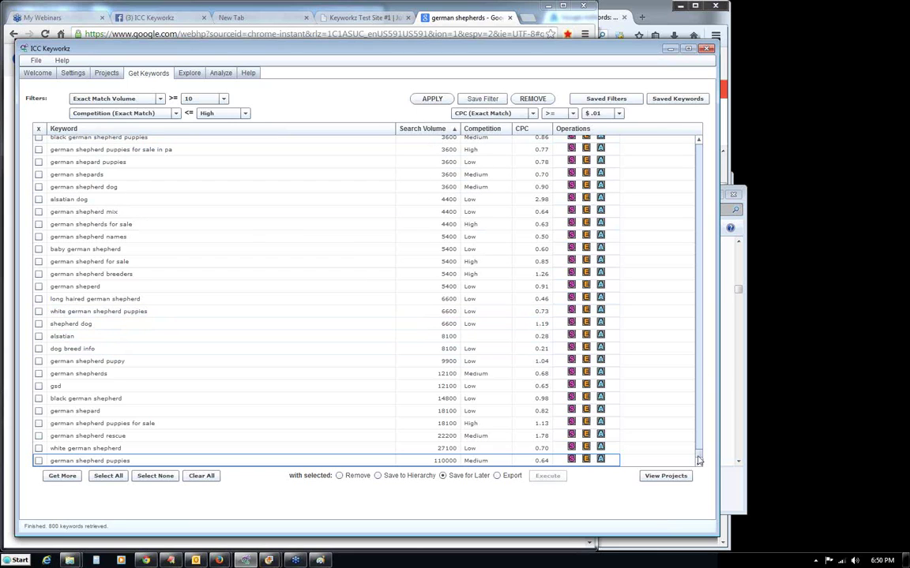
pyautogui.moveTo(698, 456); pyautogui.dragTo(675, 157)
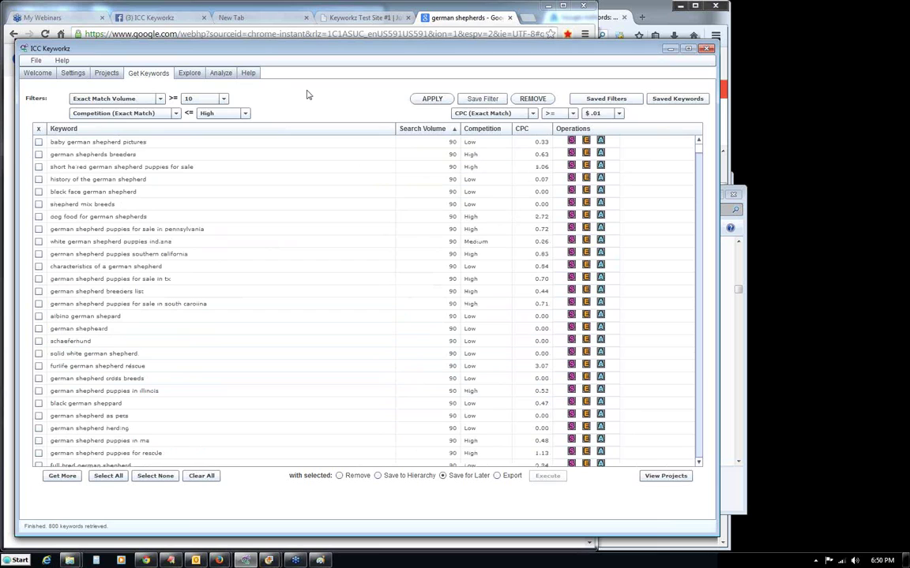
# Set the minimum exact-match search volume to 1,000.
pyautogui.click(109, 101)
pyautogui.click(107, 101)
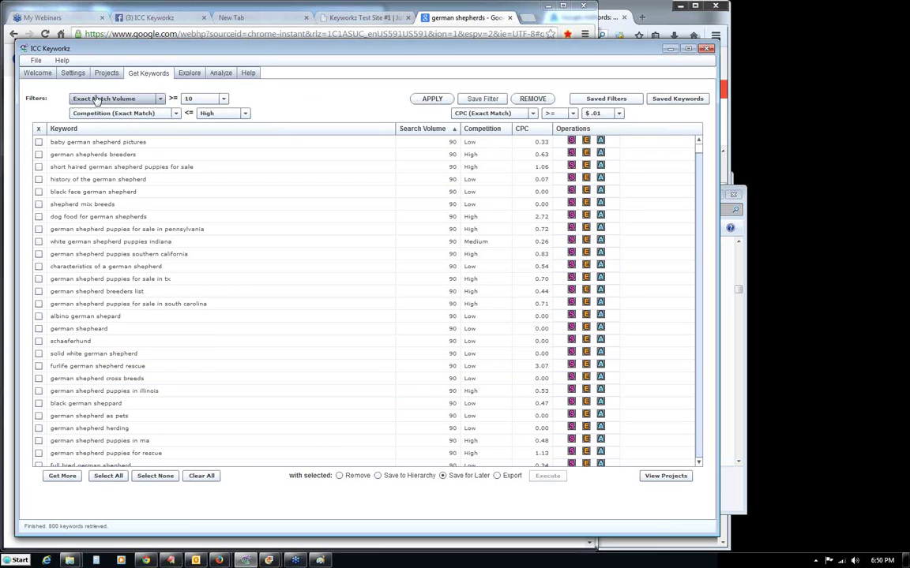
pyautogui.click(224, 99)
pyautogui.moveTo(224, 121); pyautogui.dragTo(226, 146)
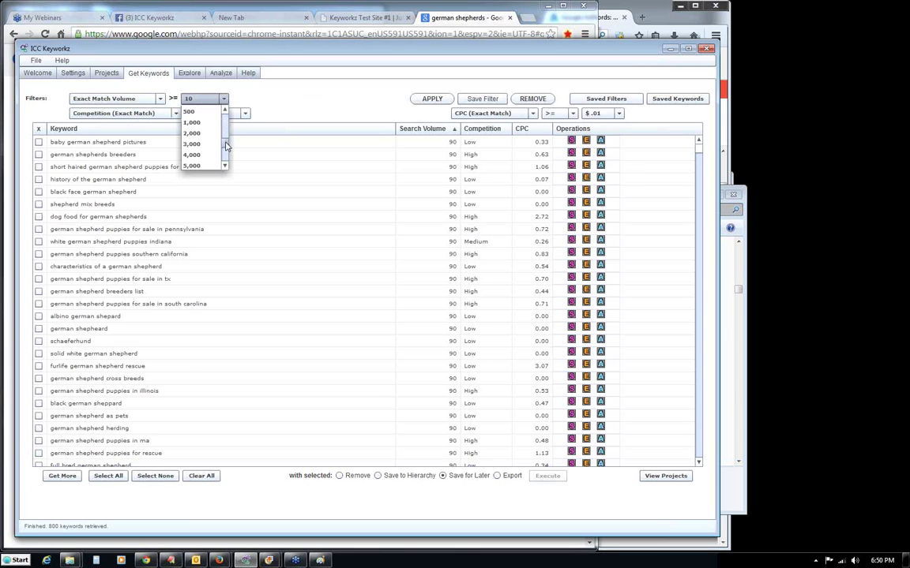
pyautogui.click(192, 123)
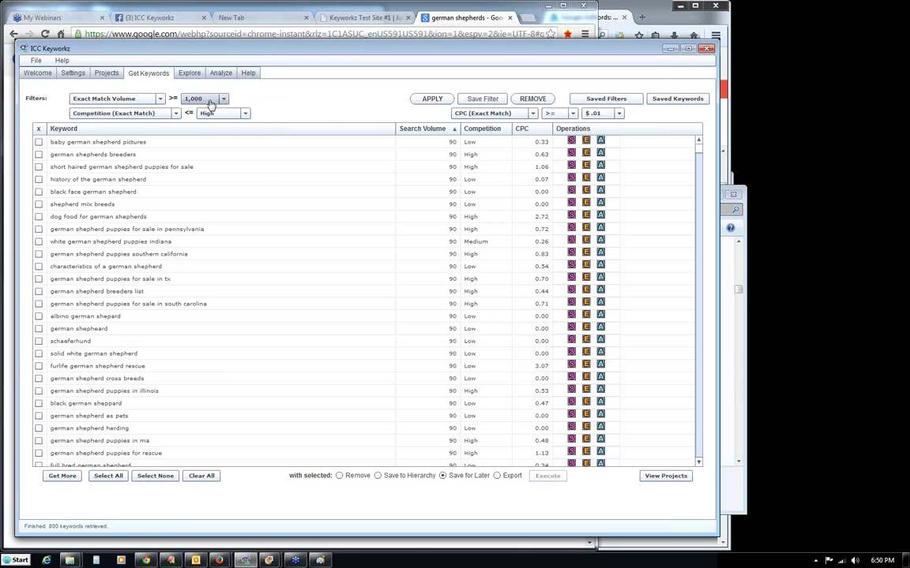
# Apply the 1,000+ volume filter and save it as '1000+ Search Volume'.
pyautogui.click(432, 100)
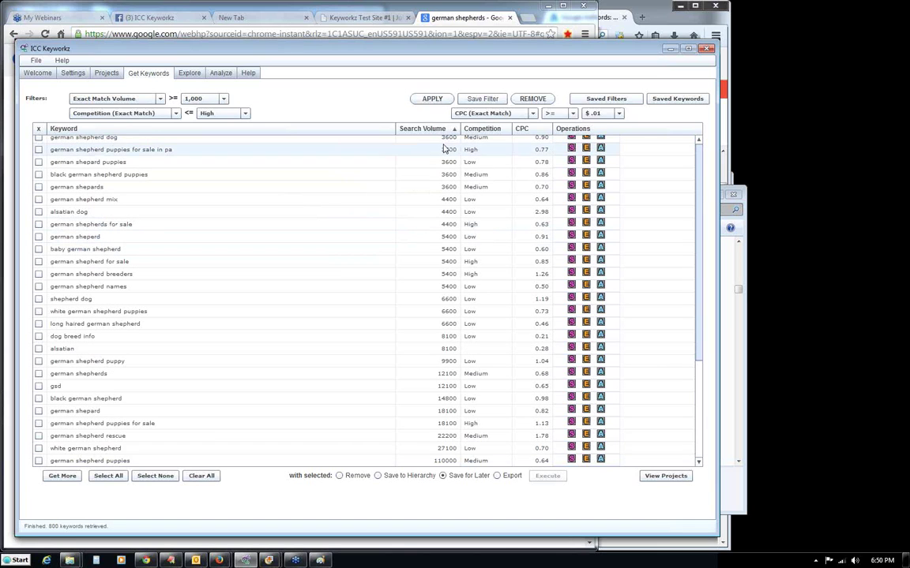
pyautogui.scroll(10, 699, 398)
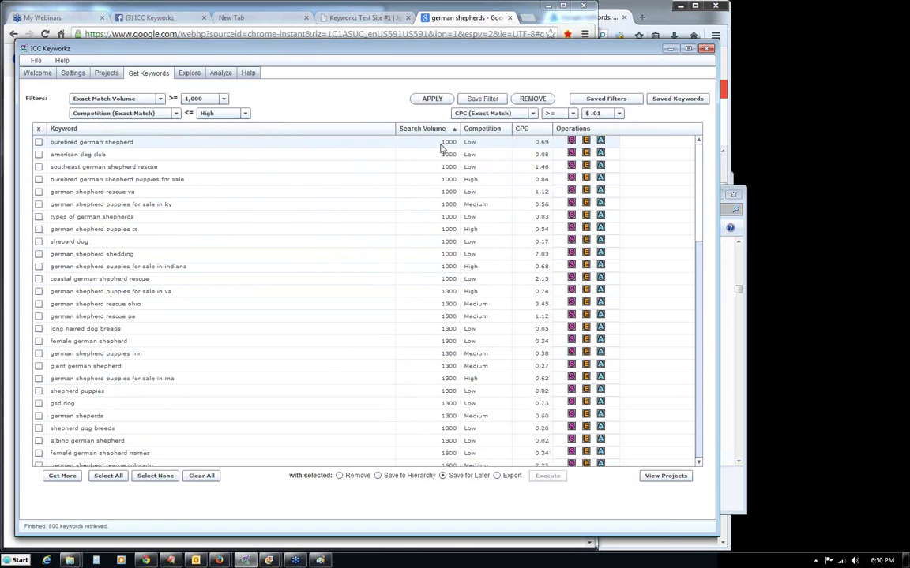
pyautogui.scroll(-5, 698, 211)
pyautogui.scroll(5, 698, 181)
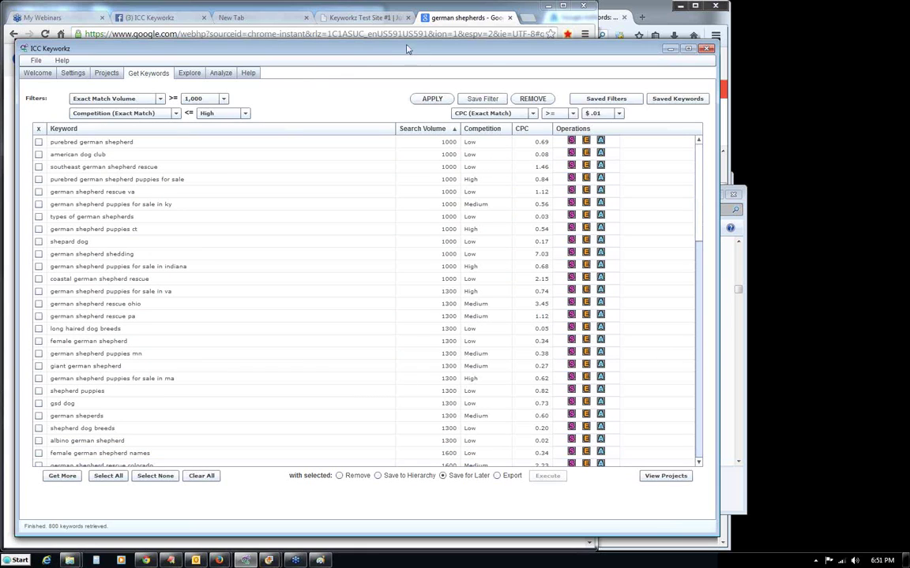
pyautogui.click(478, 101)
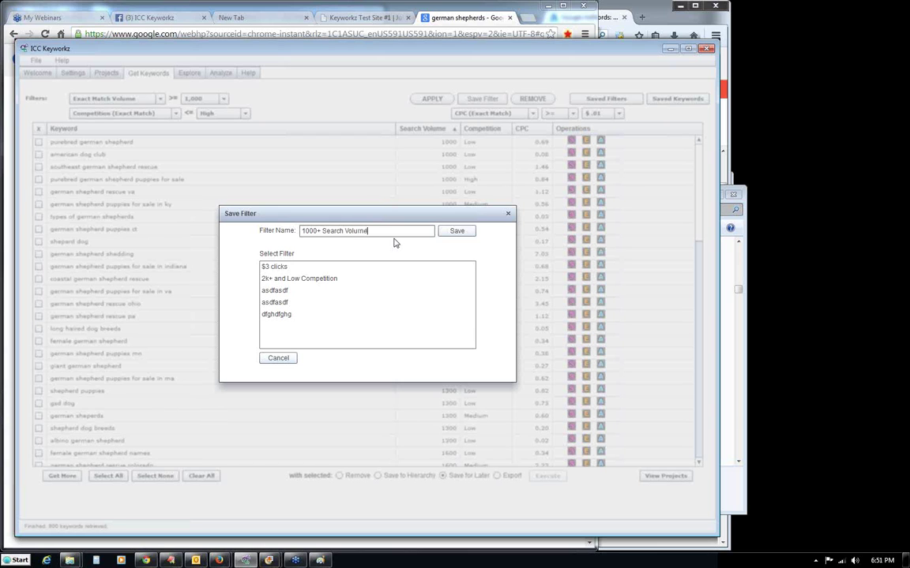
pyautogui.click(453, 233)
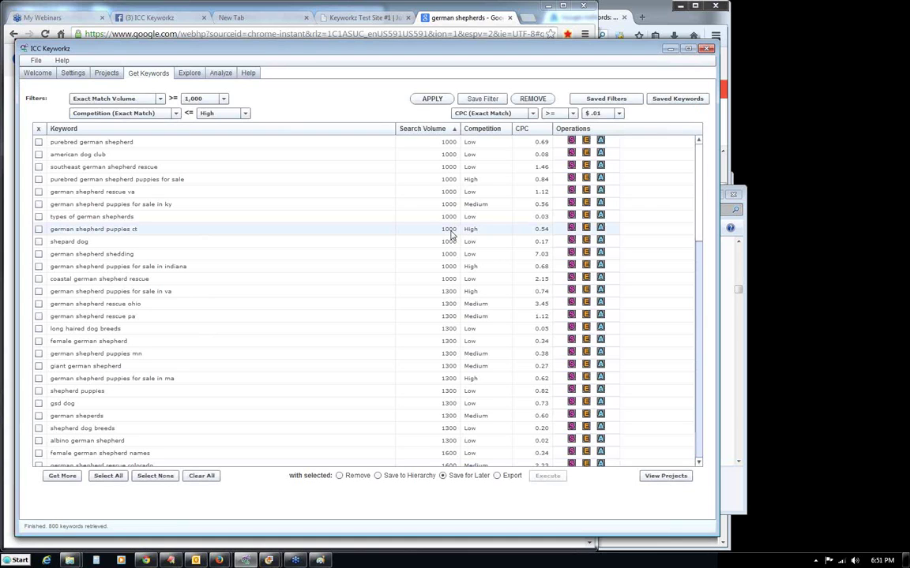
# Reset the filter and reload the saved '1000+ Search Volume' filter.
pyautogui.click(523, 100)
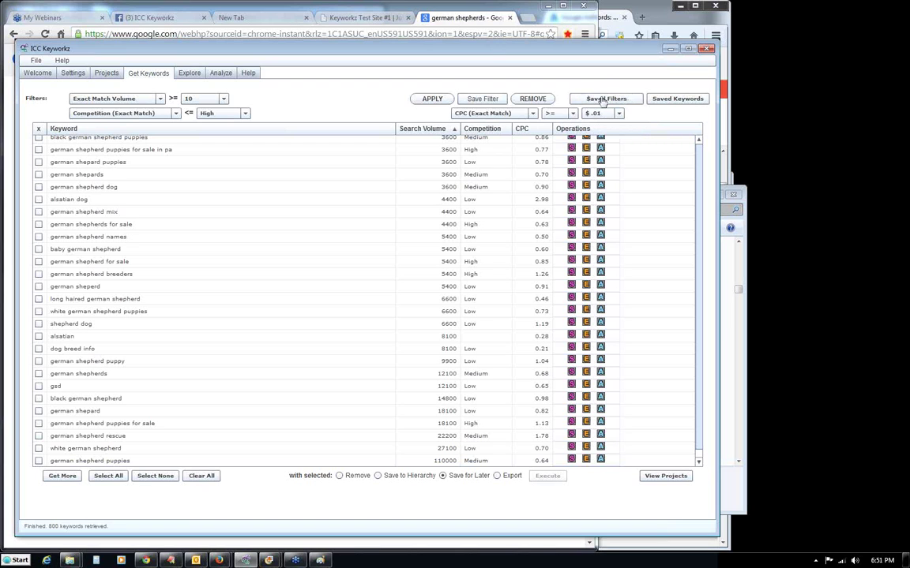
pyautogui.click(603, 97)
pyautogui.click(275, 258)
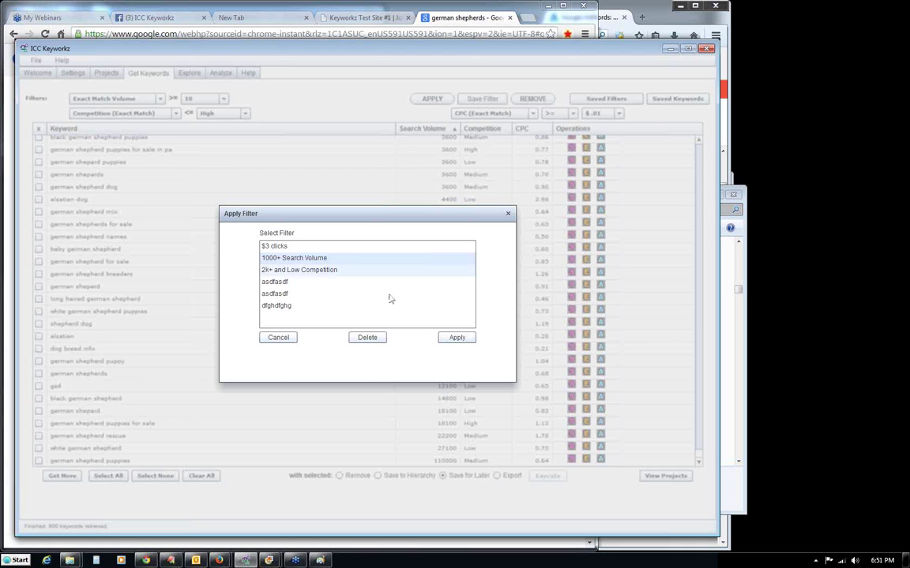
pyautogui.click(446, 337)
pyautogui.moveTo(698, 367); pyautogui.dragTo(700, 150)
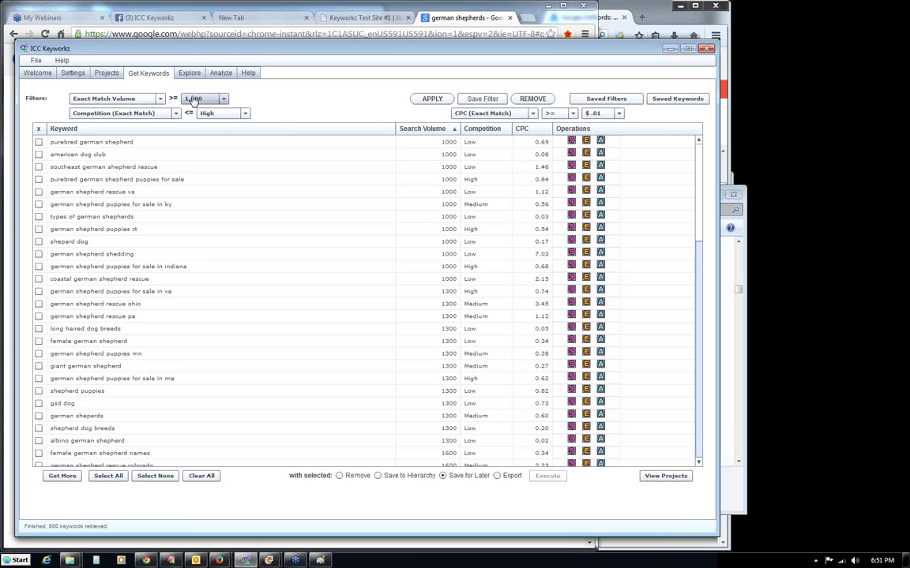
# Add a $1.00 minimum CPC and cap competition at Low, leaving 14 keywords.
pyautogui.click(603, 117)
pyautogui.moveTo(621, 131); pyautogui.dragTo(621, 147)
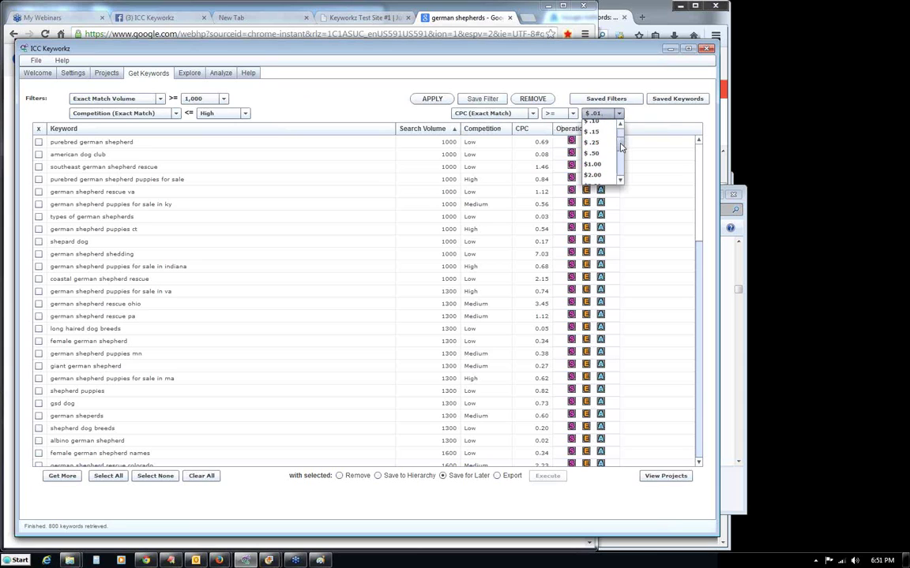
pyautogui.click(593, 164)
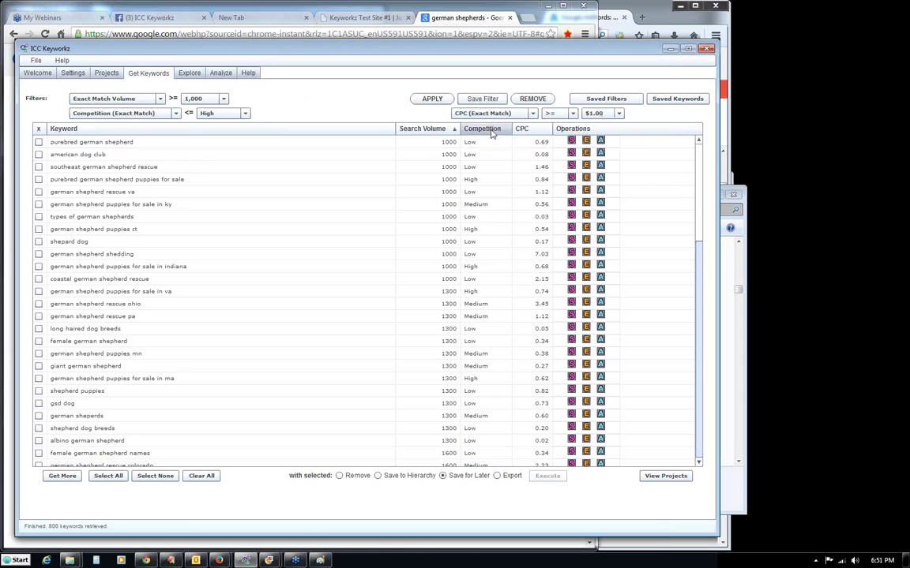
pyautogui.click(431, 99)
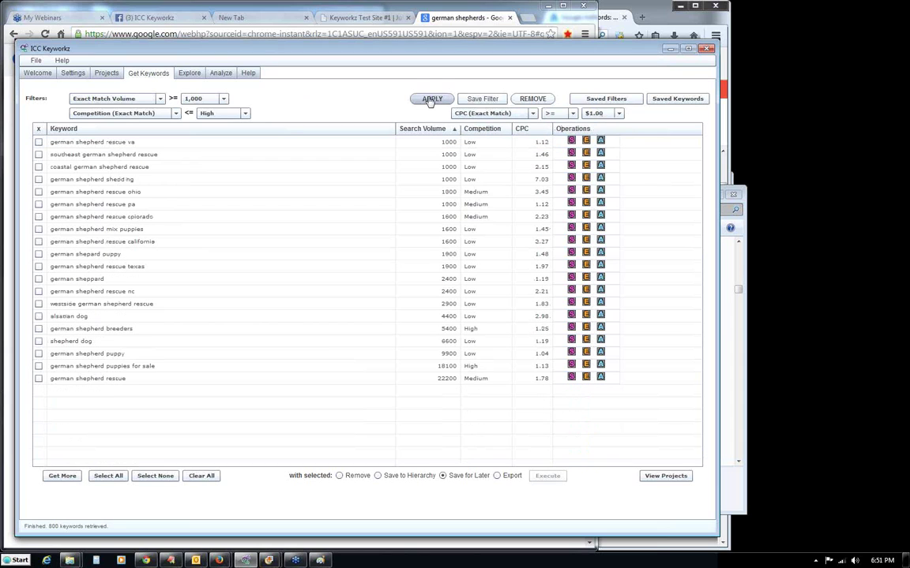
pyautogui.click(210, 115)
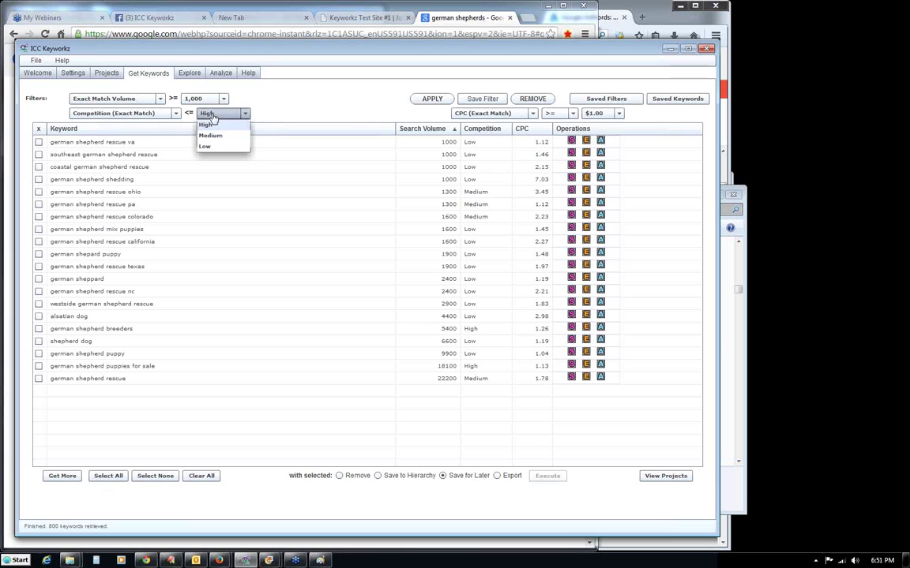
pyautogui.click(205, 147)
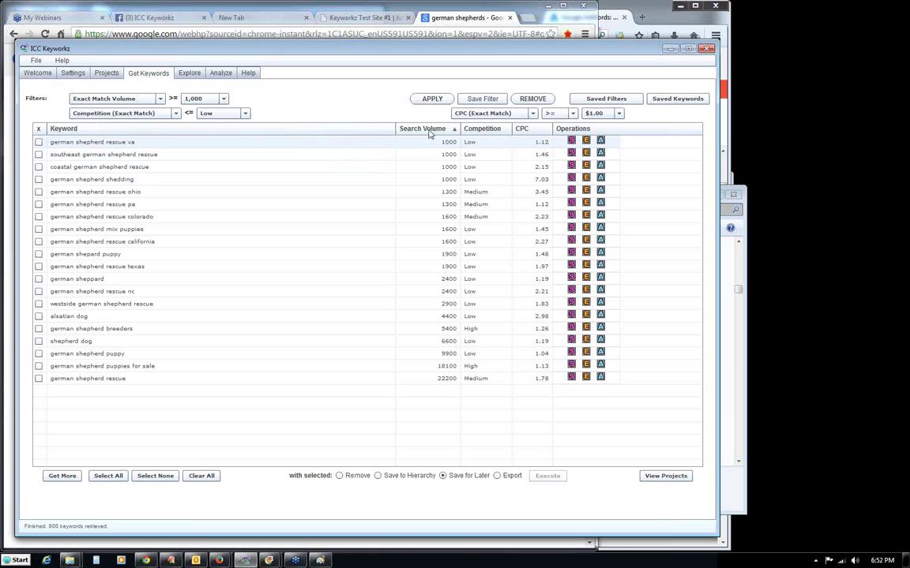
pyautogui.click(432, 101)
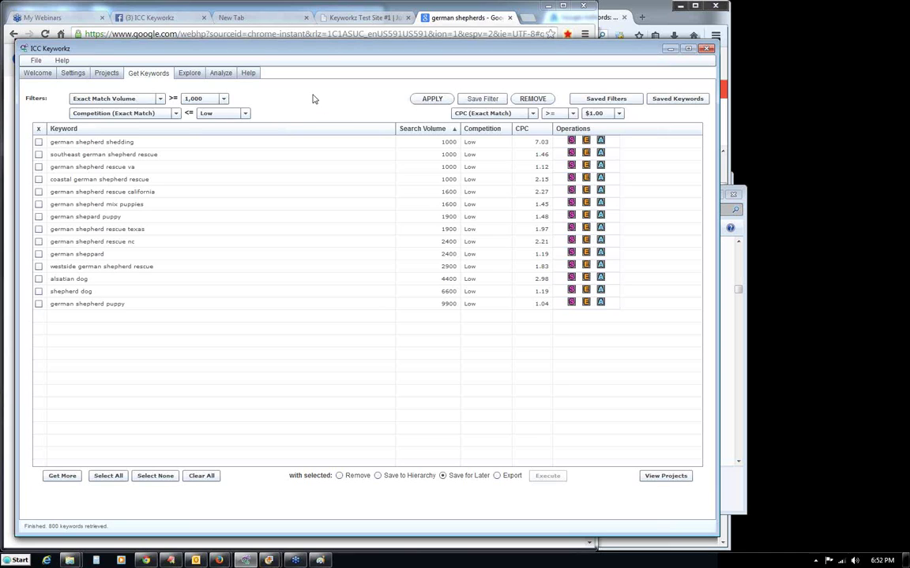
pyautogui.click(423, 100)
# Name the combined filter '1000+ $1+ LOW competition only.' and save it.
pyautogui.click(331, 229)
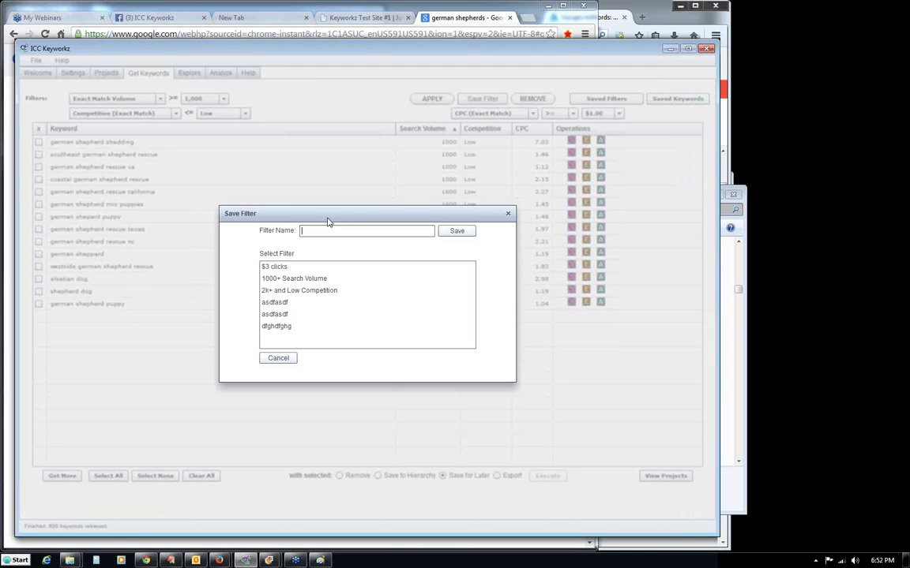
pyautogui.write('1000+ $1+ LOW competition only.')
pyautogui.click(455, 230)
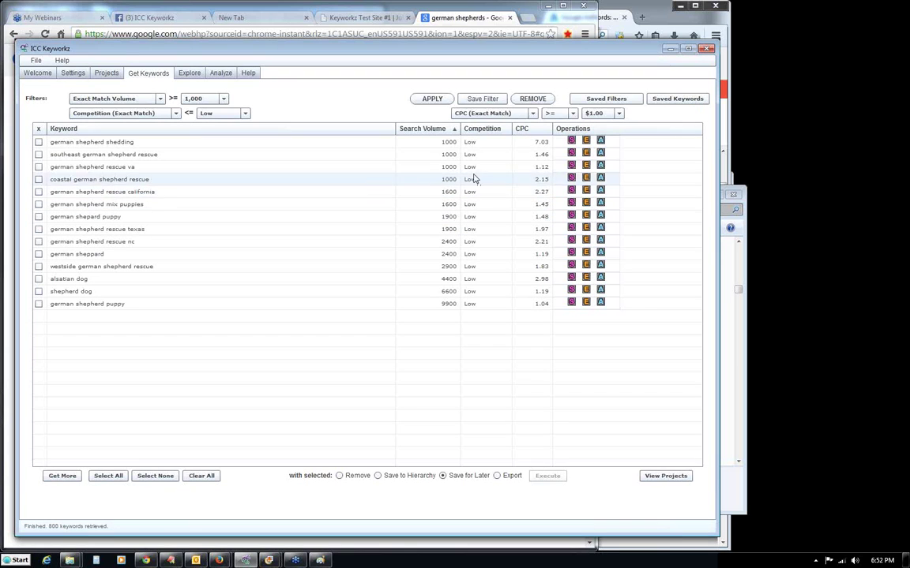
# Reset and reapply the saved '1000+ $1+ LOW competition only.' filter, then go to Projects.
pyautogui.click(529, 99)
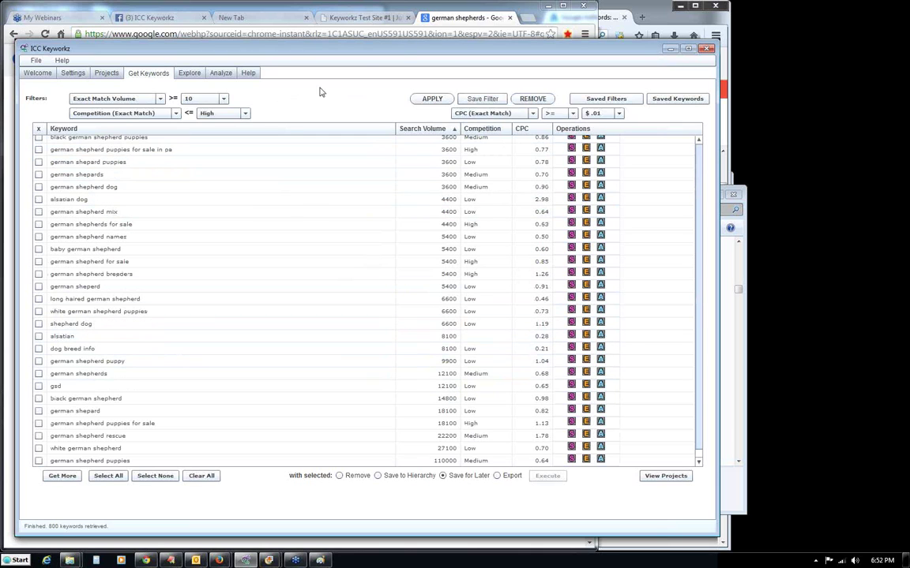
pyautogui.click(593, 101)
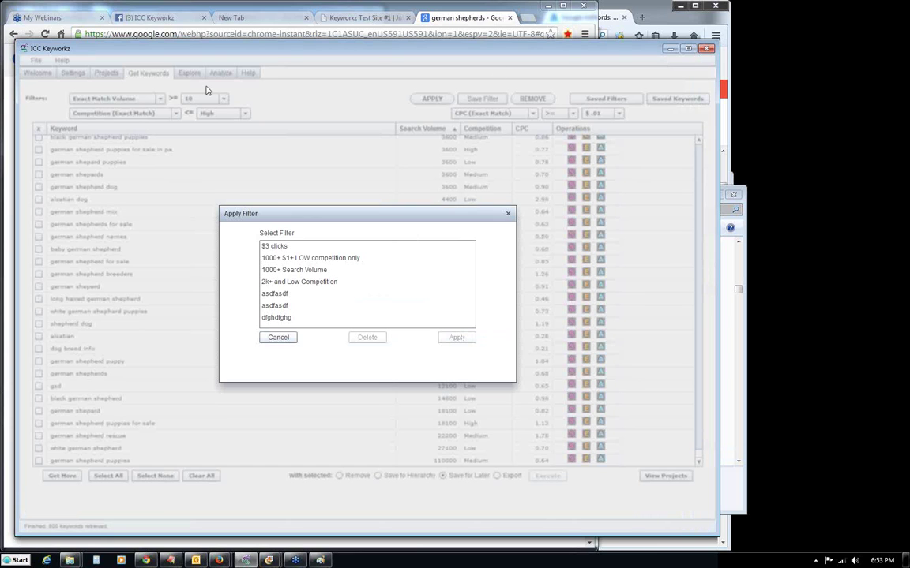
pyautogui.click(351, 260)
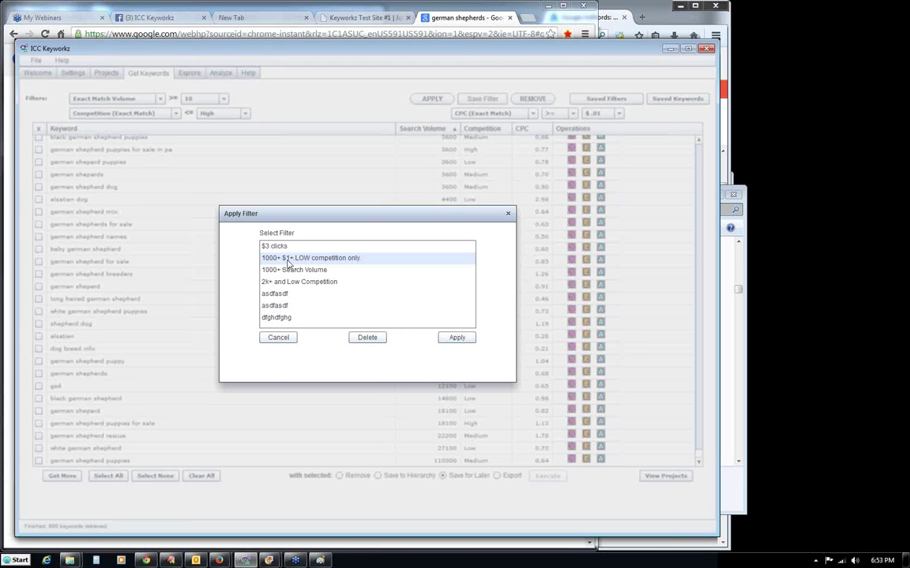
pyautogui.click(443, 338)
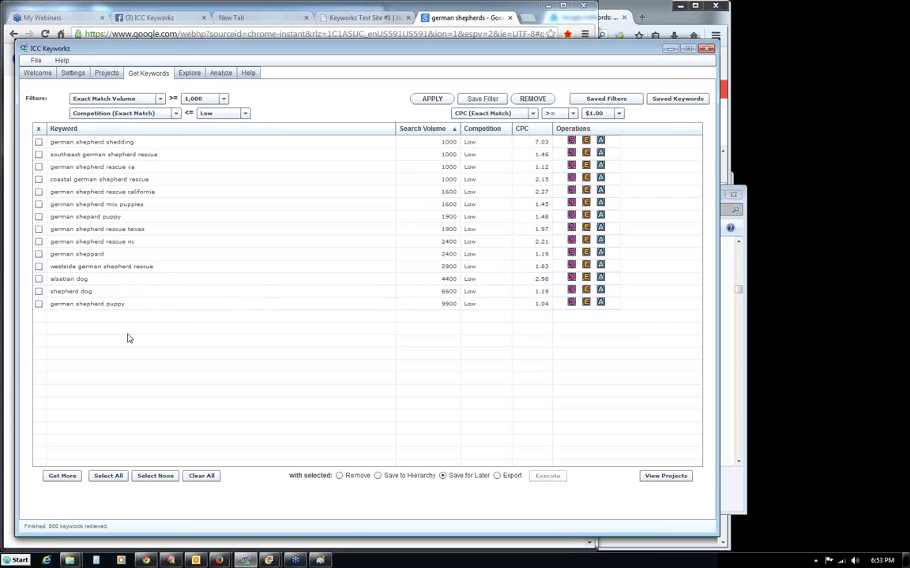
pyautogui.click(114, 75)
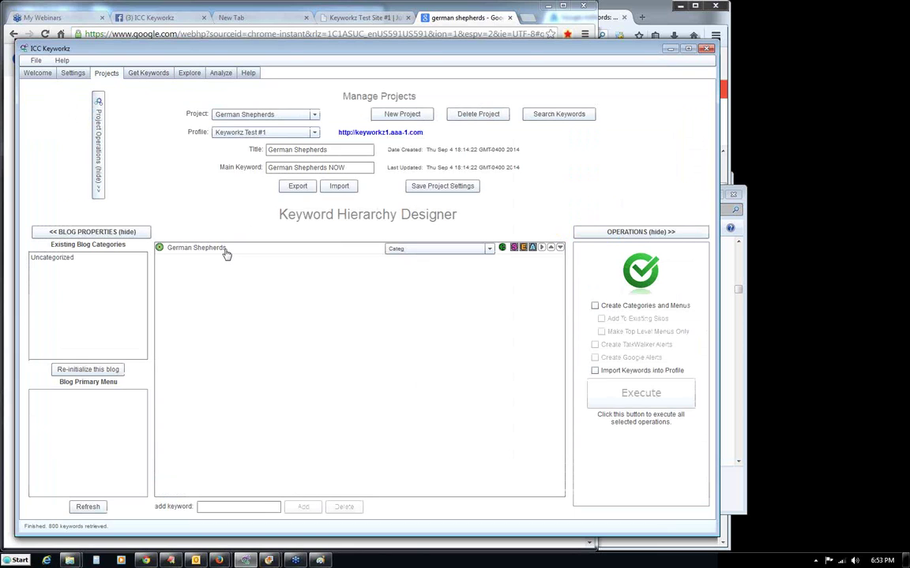
# Save the 14 checked low-competition keywords to the German Shepherds hierarchy and confirm.
pyautogui.click(150, 74)
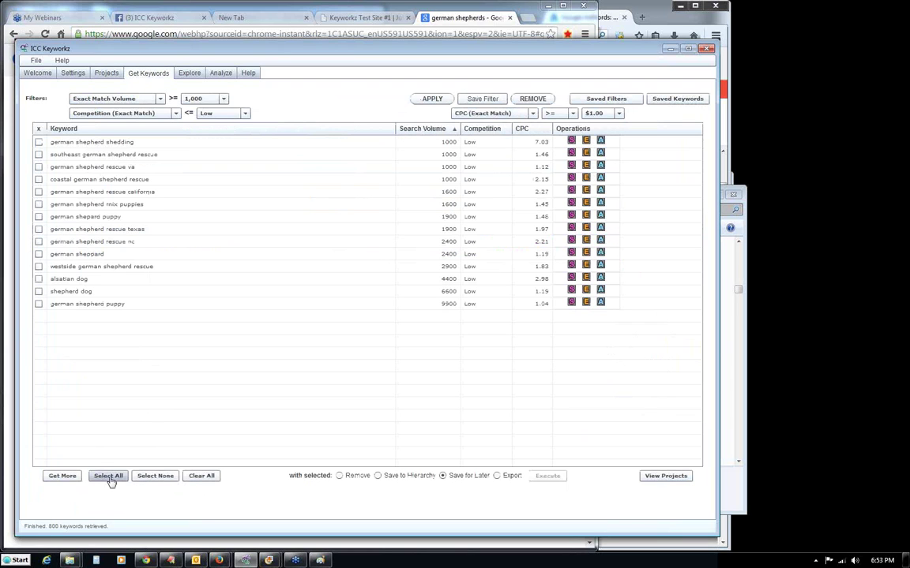
pyautogui.click(38, 155)
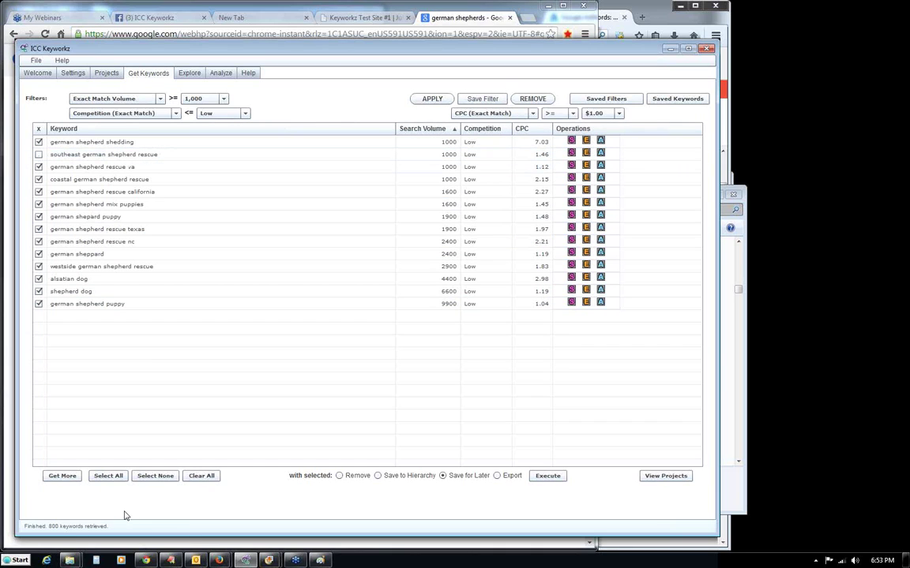
pyautogui.click(107, 476)
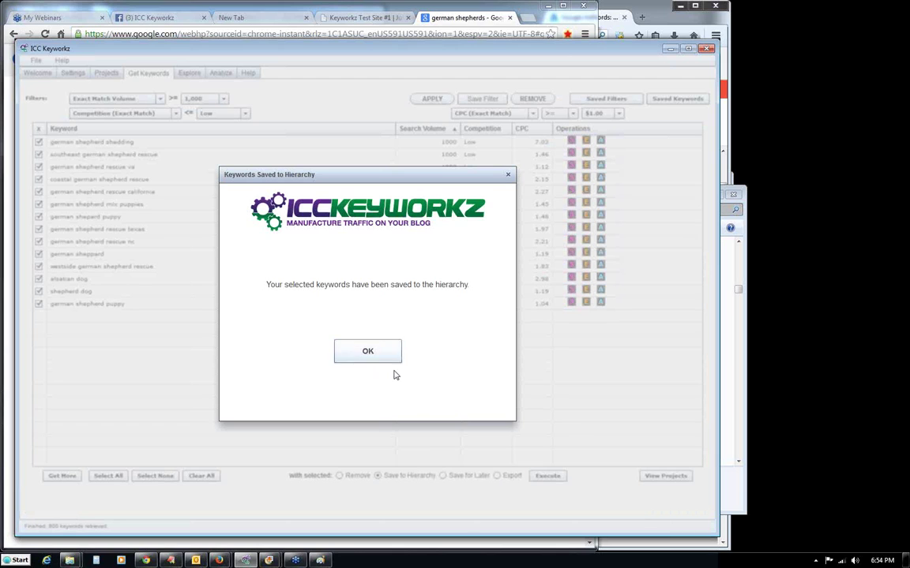
pyautogui.click(369, 353)
pyautogui.click(367, 351)
# Open the German Shepherds project's Keyword Hierarchy Designer from the Projects tab.
pyautogui.click(107, 73)
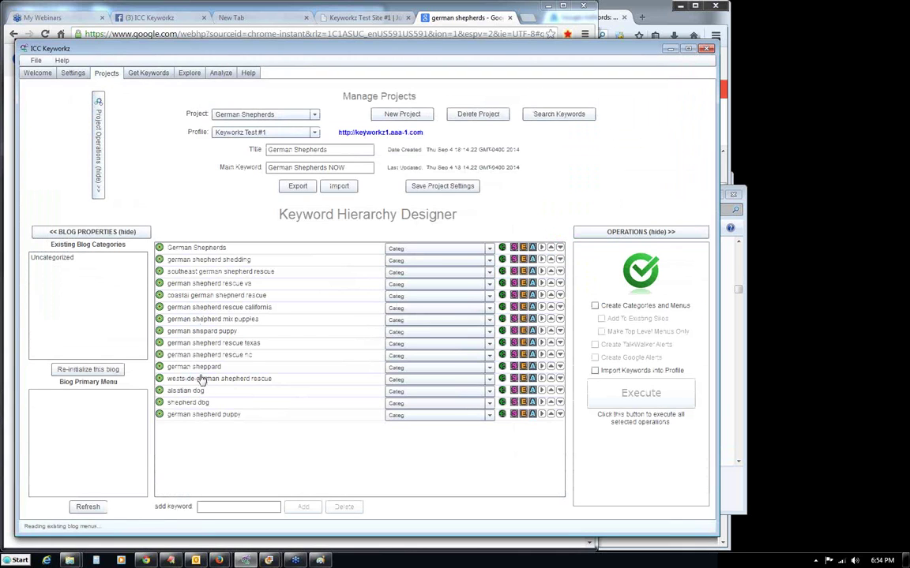
pyautogui.moveTo(201, 357)
# Save the 14 checked keywords for later and acknowledge the Save complete message.
pyautogui.click(148, 75)
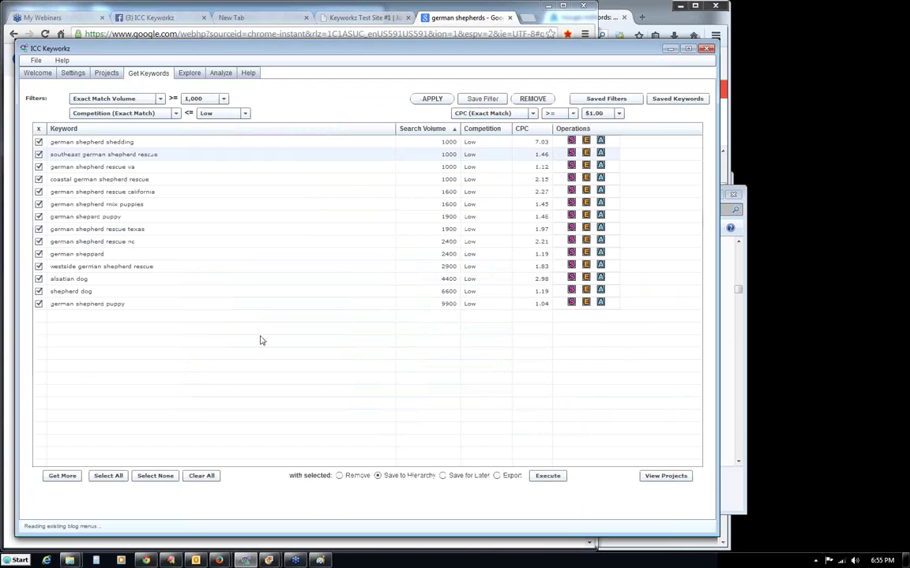
pyautogui.click(443, 477)
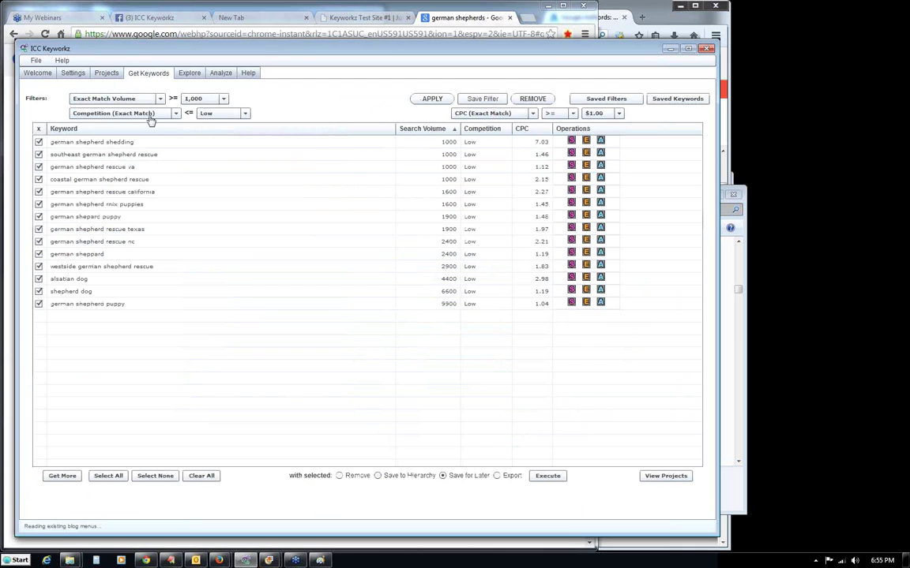
pyautogui.click(107, 74)
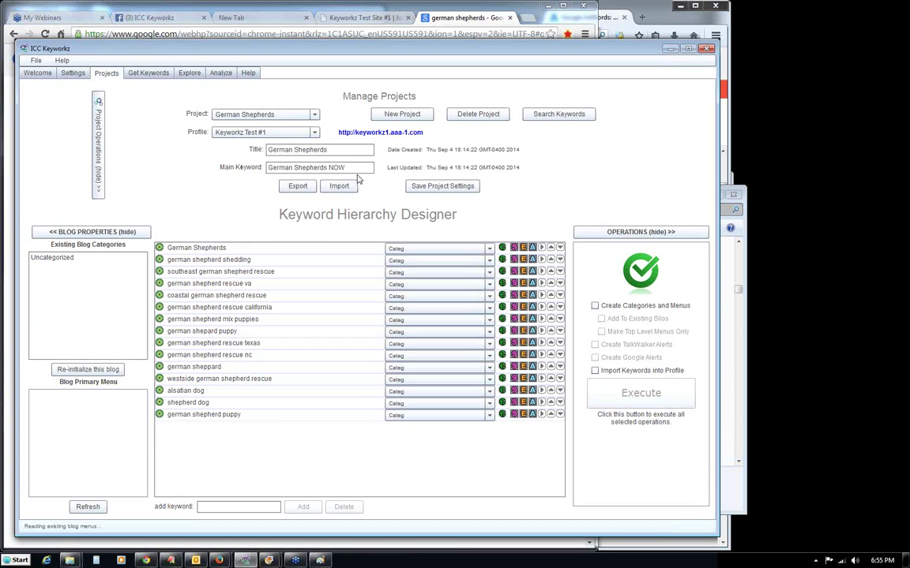
pyautogui.moveTo(344, 167); pyautogui.dragTo(248, 166)
pyautogui.click(147, 74)
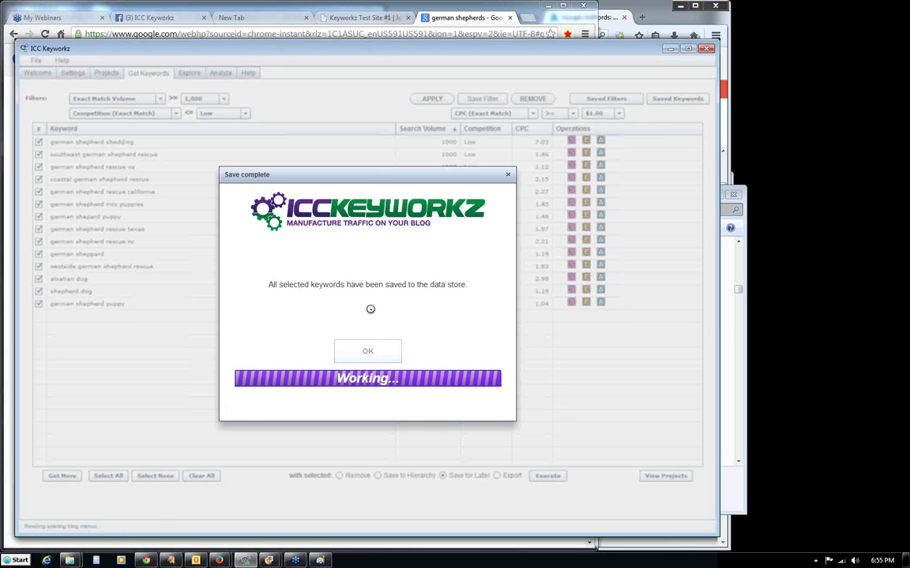
pyautogui.click(366, 352)
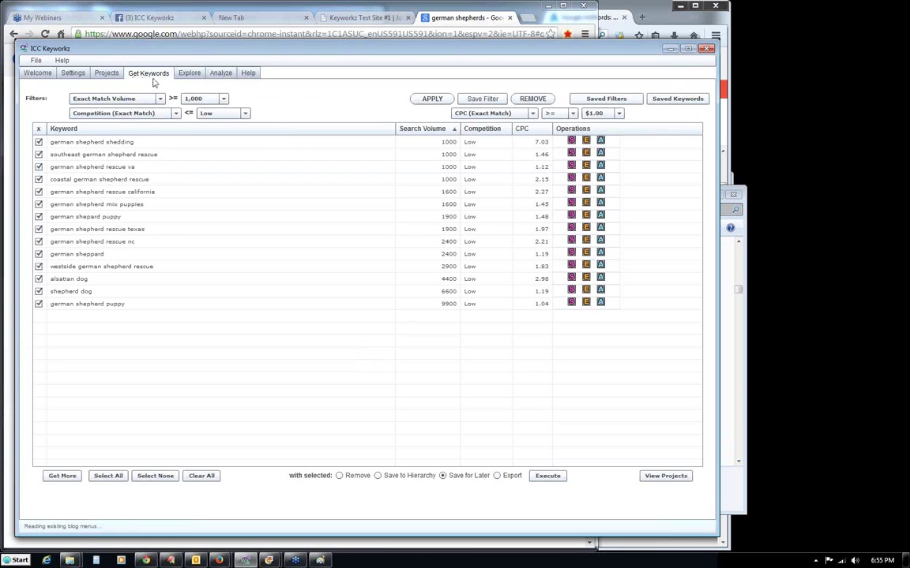
# Look through the 2nd Shepherd Silo and black german shepherd saved sets, then exit the manager.
pyautogui.click(57, 475)
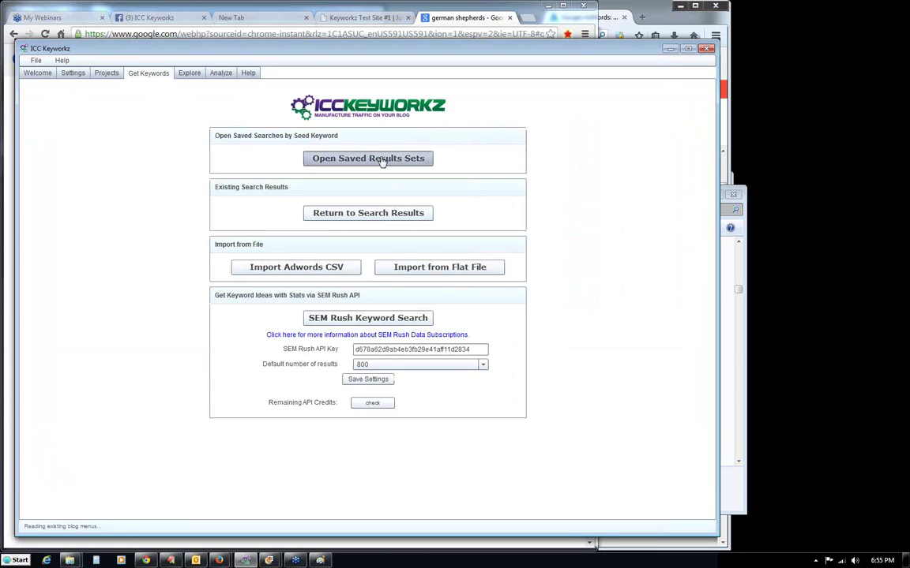
pyautogui.click(381, 160)
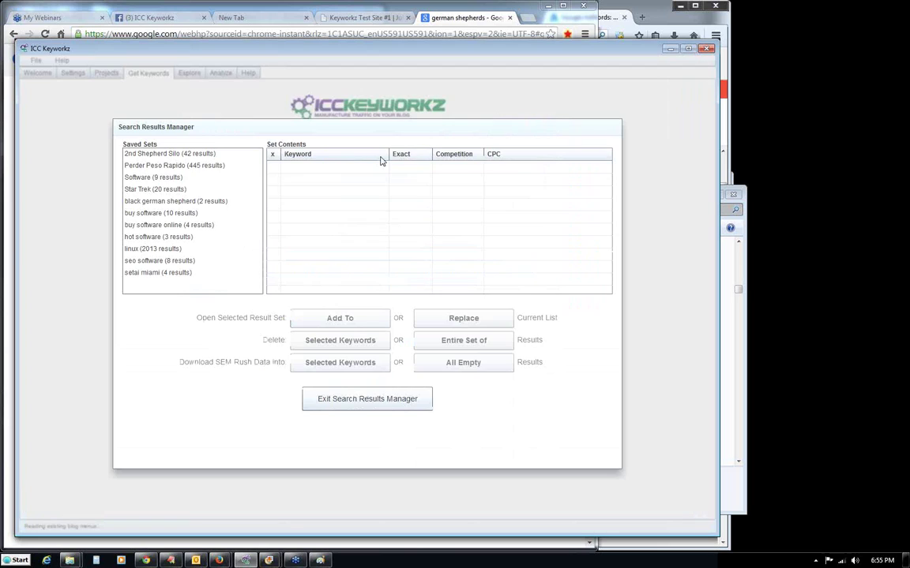
pyautogui.click(196, 156)
pyautogui.click(177, 201)
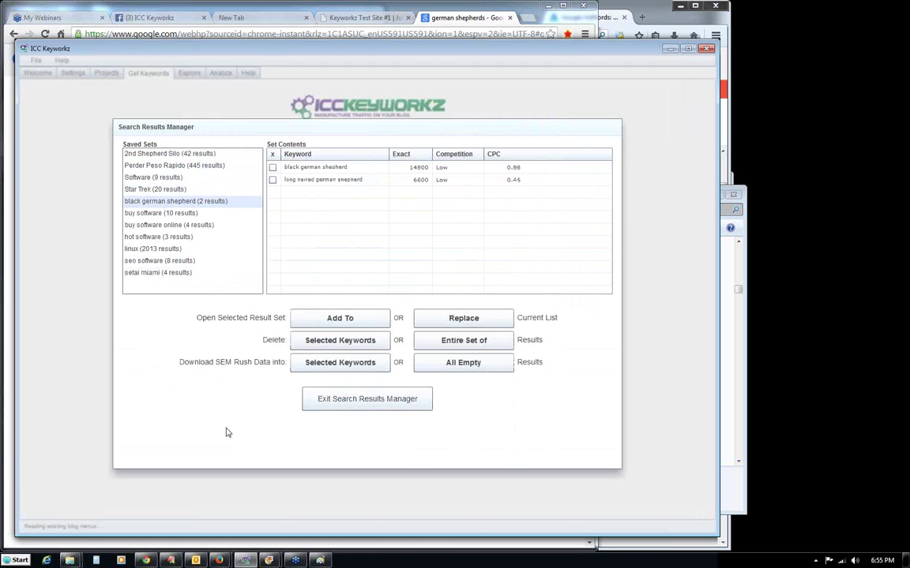
pyautogui.click(378, 402)
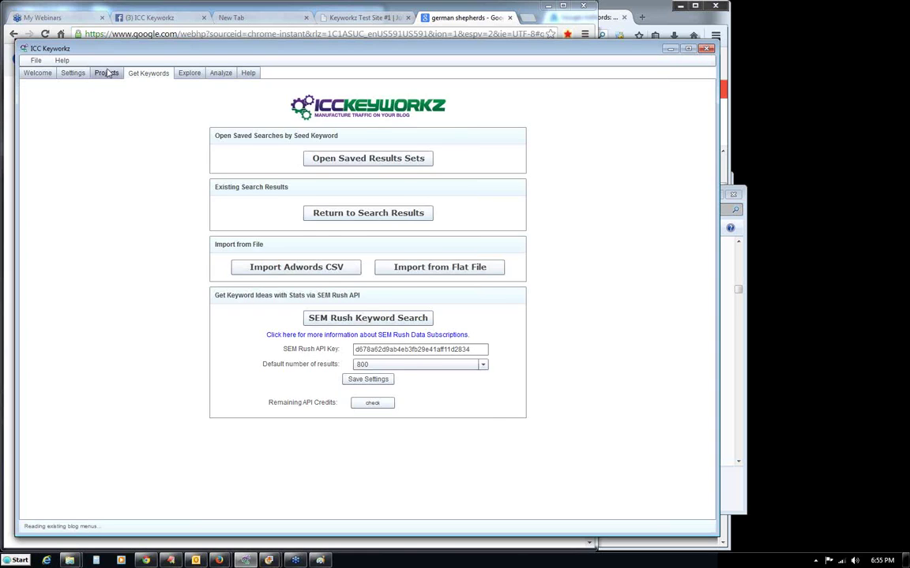
# Reopen Manage Projects showing the 14 saved keywords under German Shepherds.
pyautogui.click(107, 72)
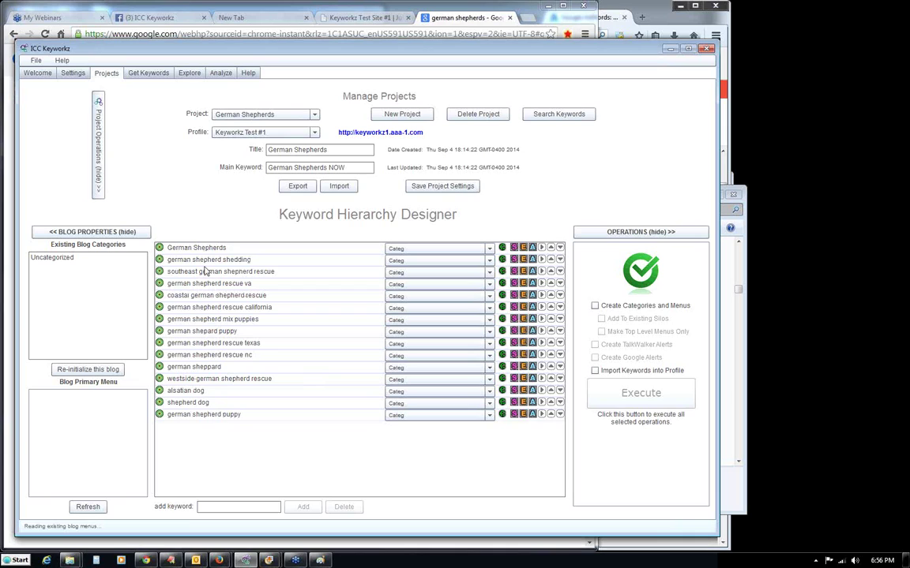
pyautogui.moveTo(203, 421)
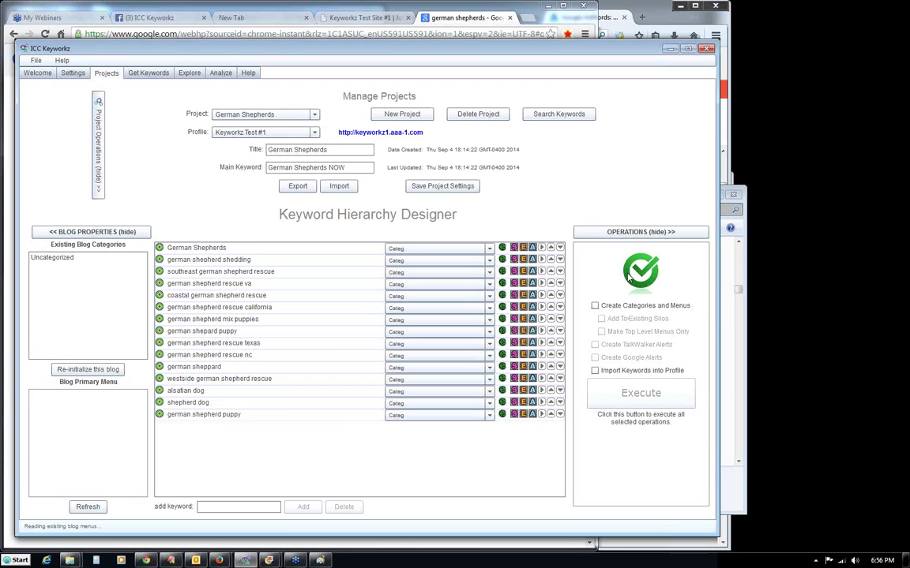
pyautogui.moveTo(629, 276)
# Switch the German Shepherds root keyword's type from Categ+ to Page, leaving it on Page.
pyautogui.click(490, 248)
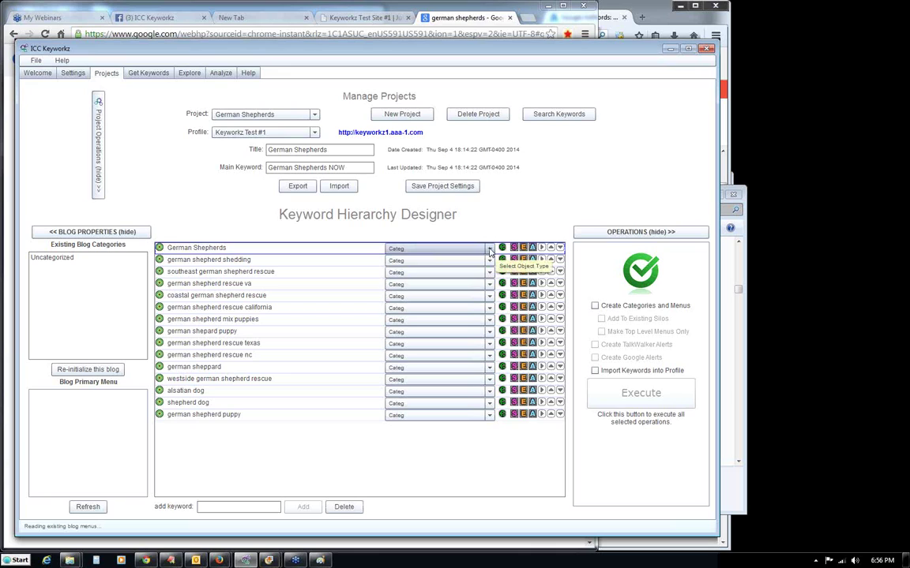
pyautogui.click(368, 218)
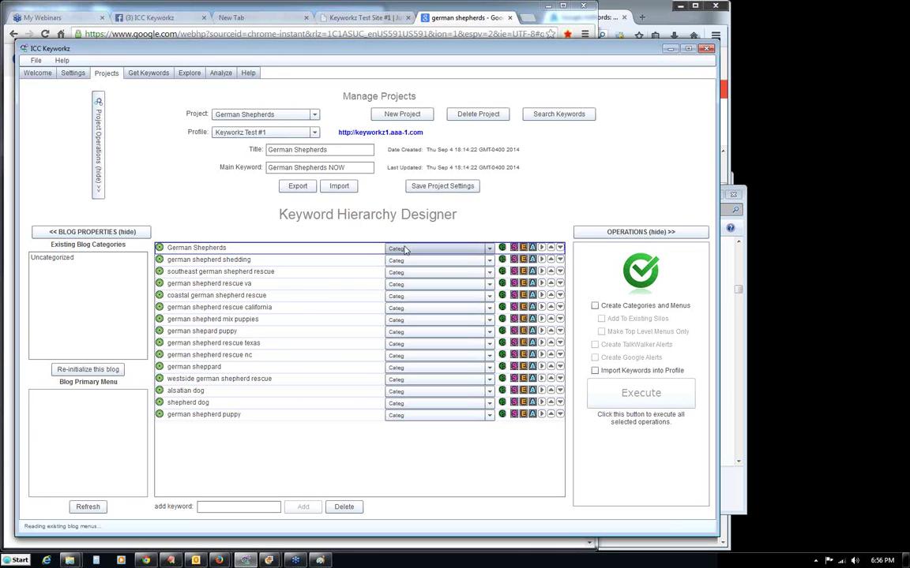
pyautogui.click(407, 251)
pyautogui.click(406, 271)
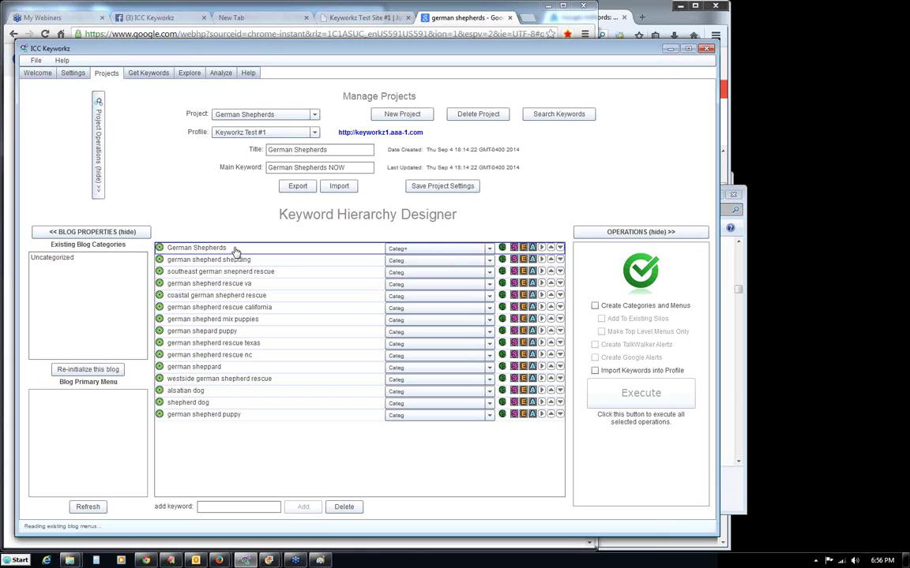
pyautogui.click(399, 251)
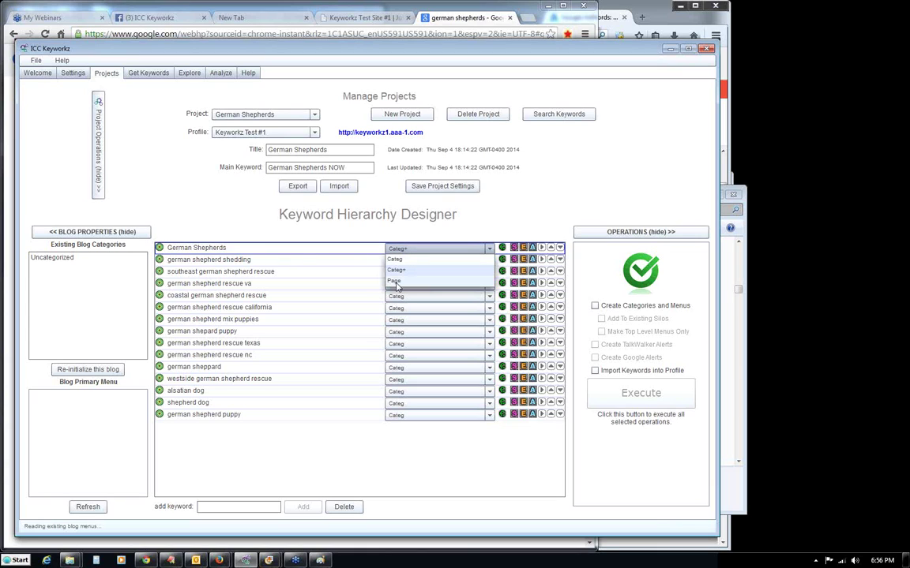
pyautogui.click(396, 284)
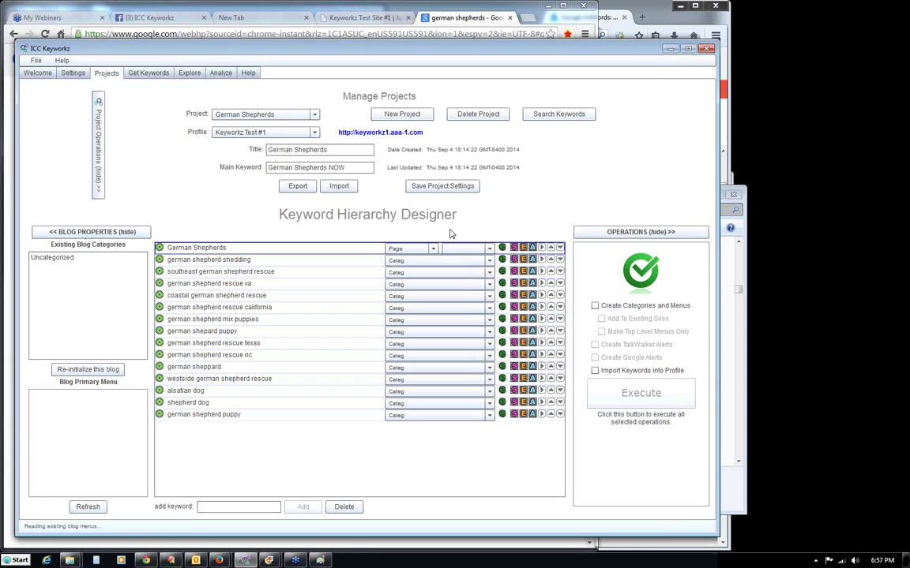
pyautogui.click(424, 248)
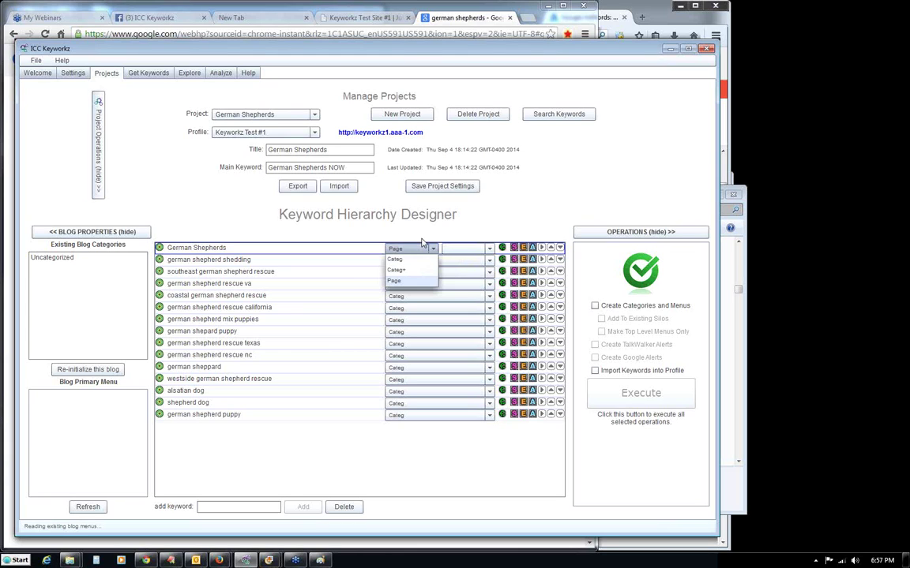
pyautogui.click(425, 236)
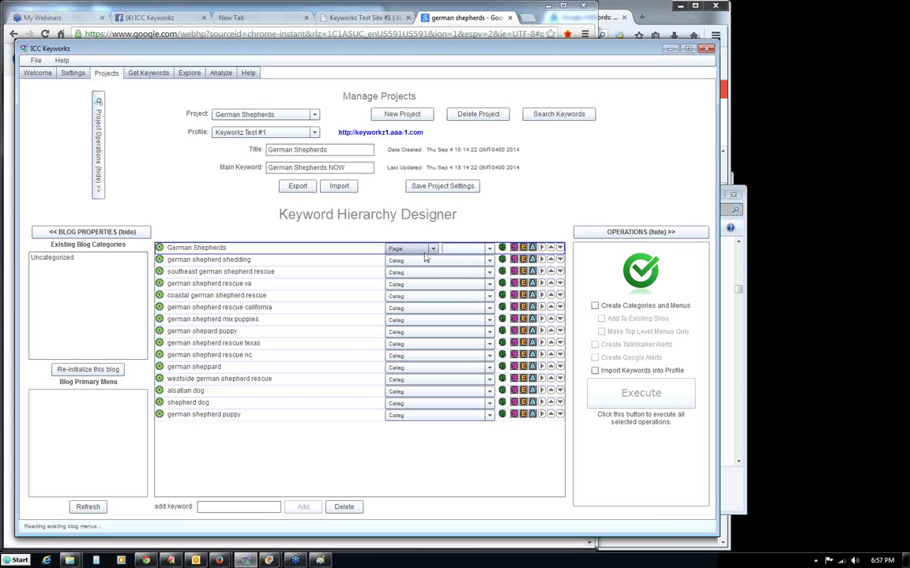
pyautogui.click(433, 251)
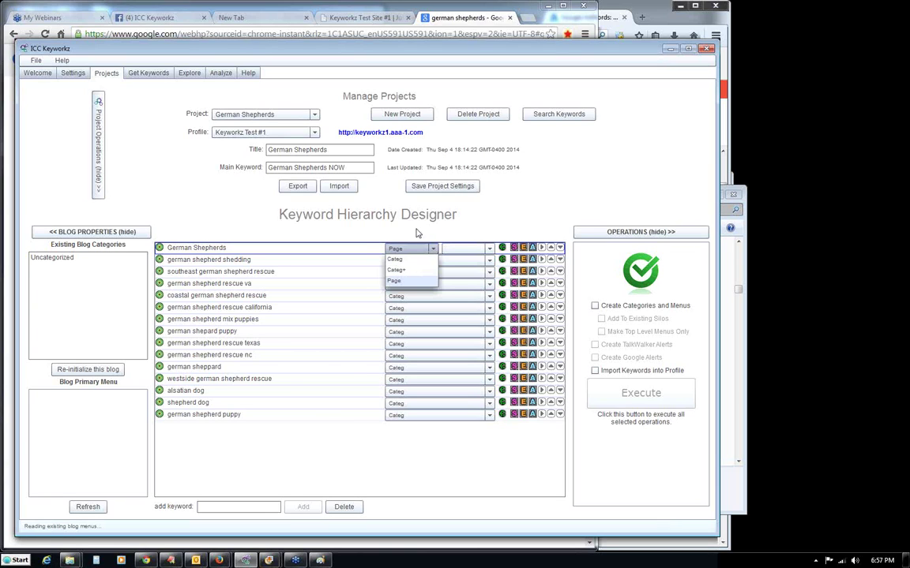
pyautogui.click(431, 245)
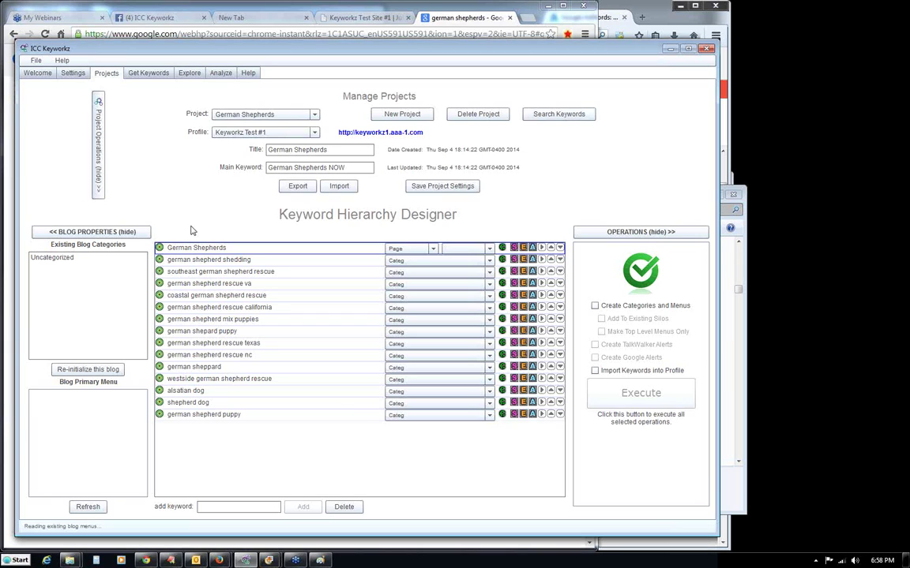
# Change the first row, German Shepherds, and second row, german shepherd shedding, to type Categ+.
pyautogui.click(433, 250)
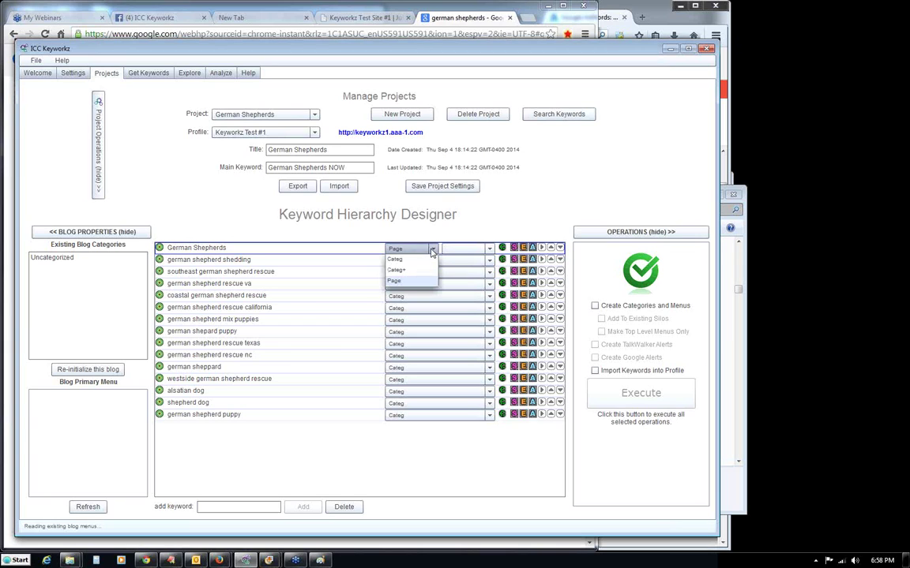
pyautogui.click(416, 271)
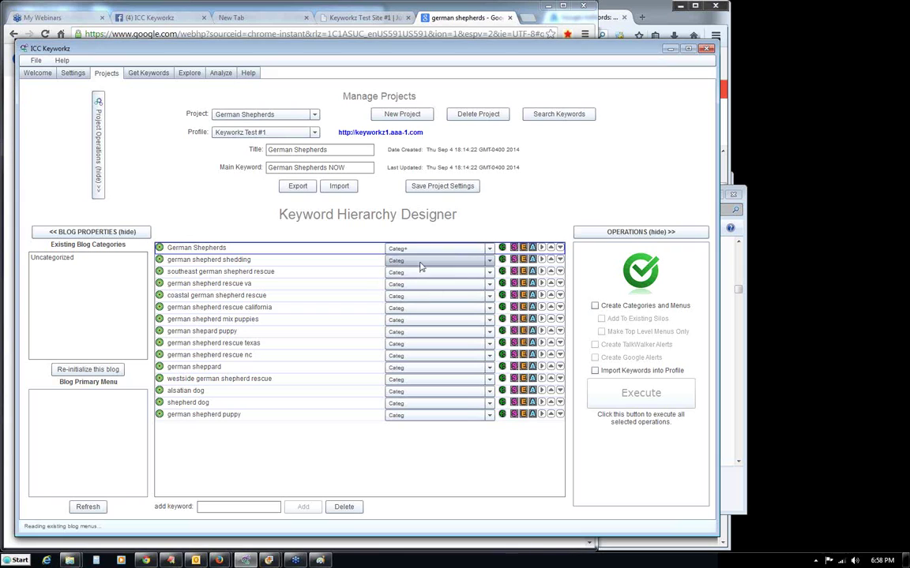
pyautogui.click(420, 261)
pyautogui.click(419, 283)
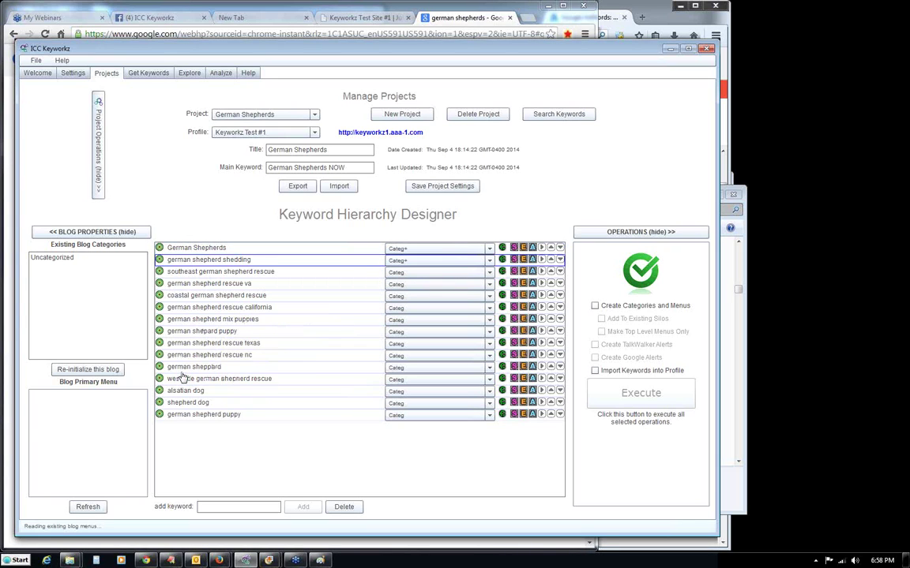
pyautogui.moveTo(181, 421)
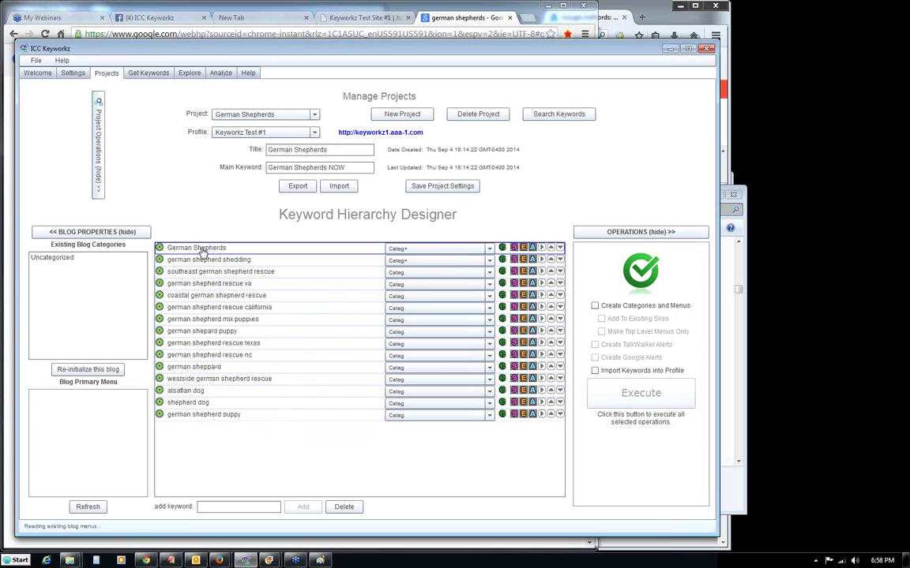
# Drag the german shepherd puppy row up to second place, directly under German Shepherds.
pyautogui.moveTo(237, 416); pyautogui.dragTo(246, 261)
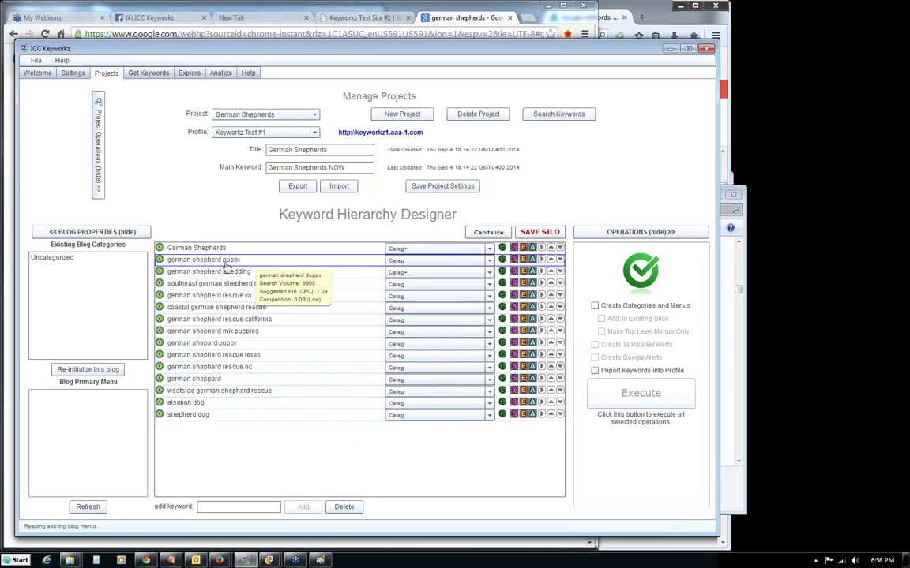
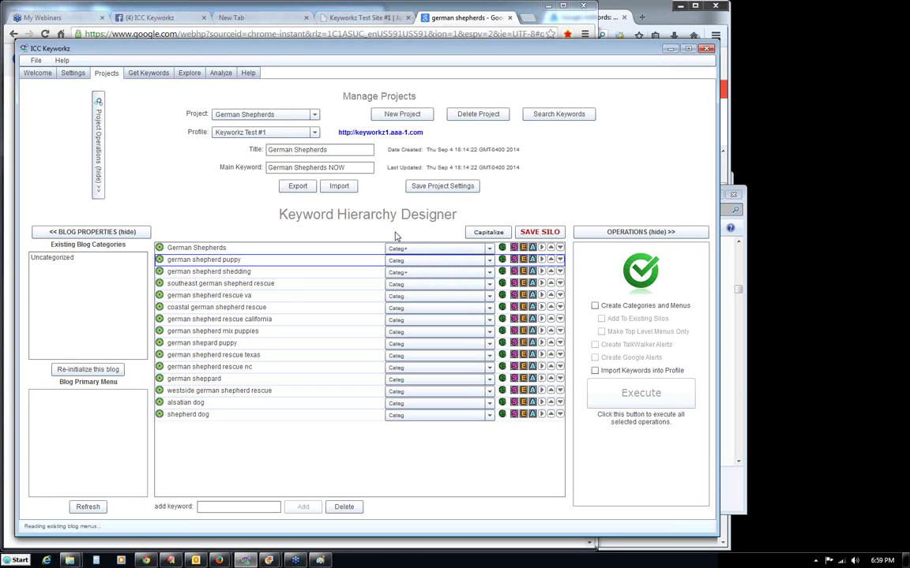
# Try German Shepherds as a page type, then switch it back to Categ+.
pyautogui.click(419, 249)
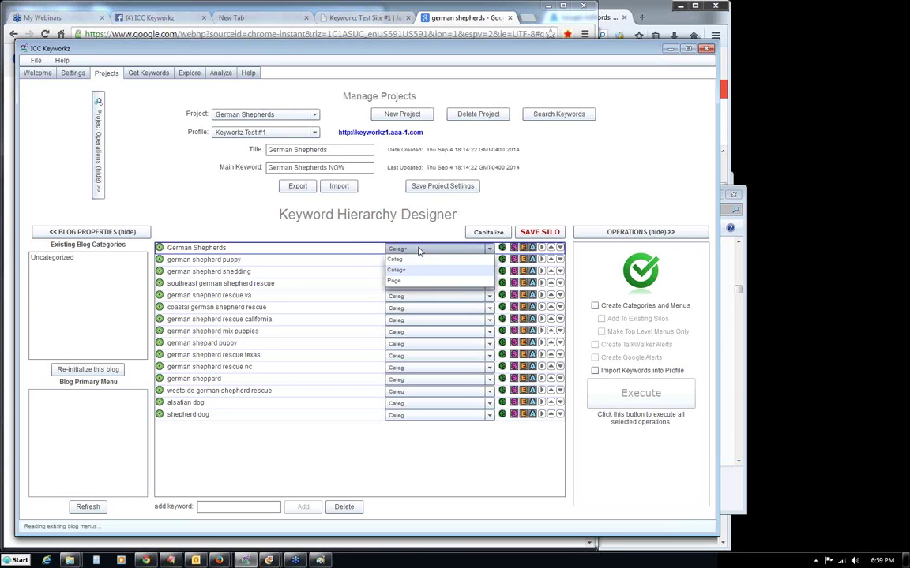
pyautogui.click(399, 280)
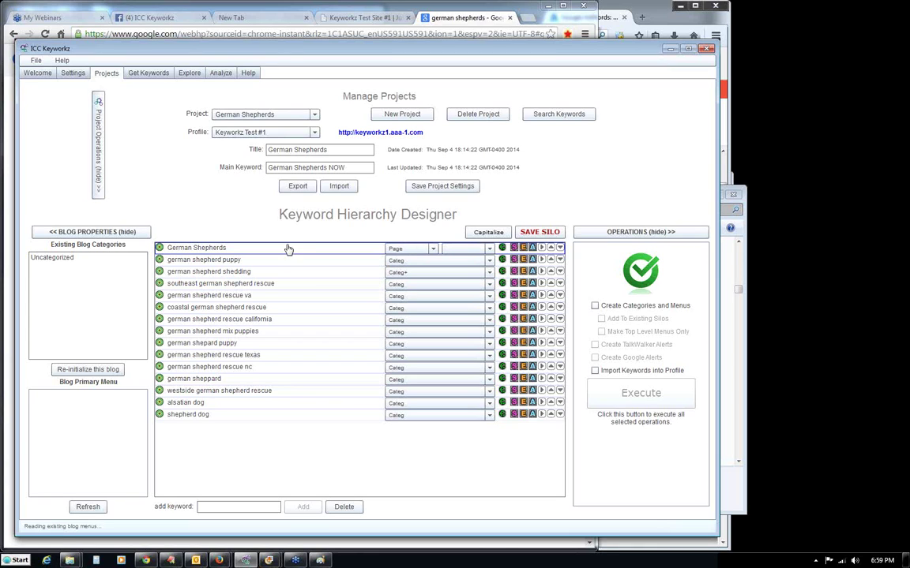
pyautogui.click(433, 250)
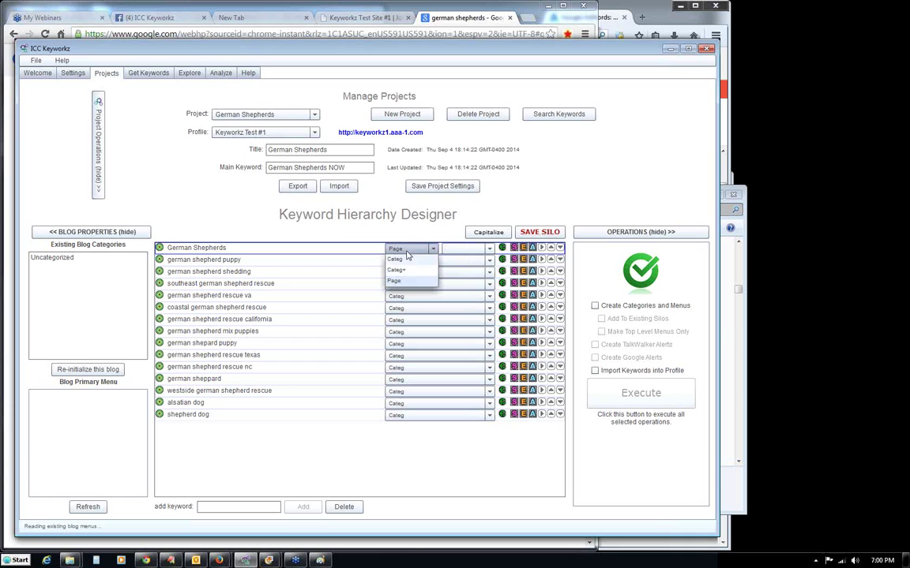
pyautogui.click(409, 247)
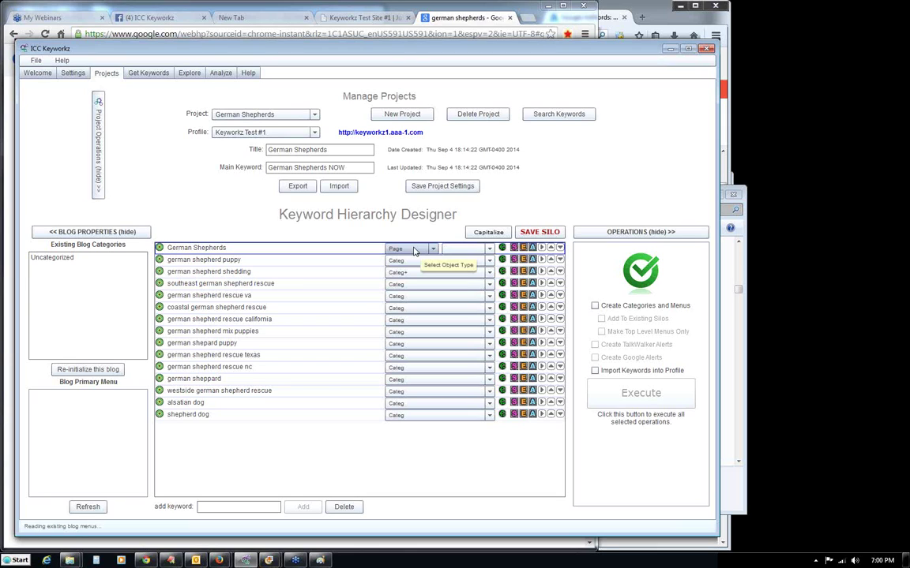
pyautogui.click(490, 251)
pyautogui.click(490, 253)
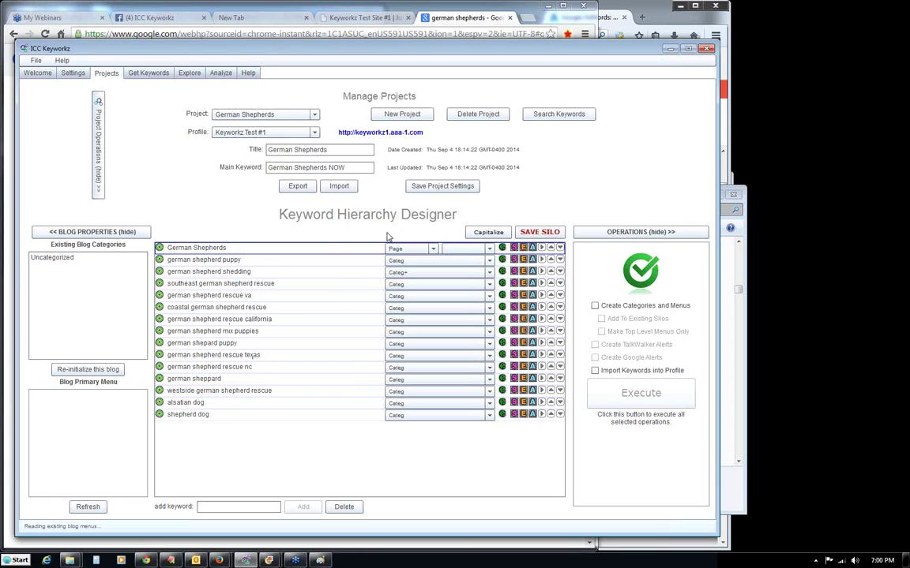
pyautogui.moveTo(203, 259)
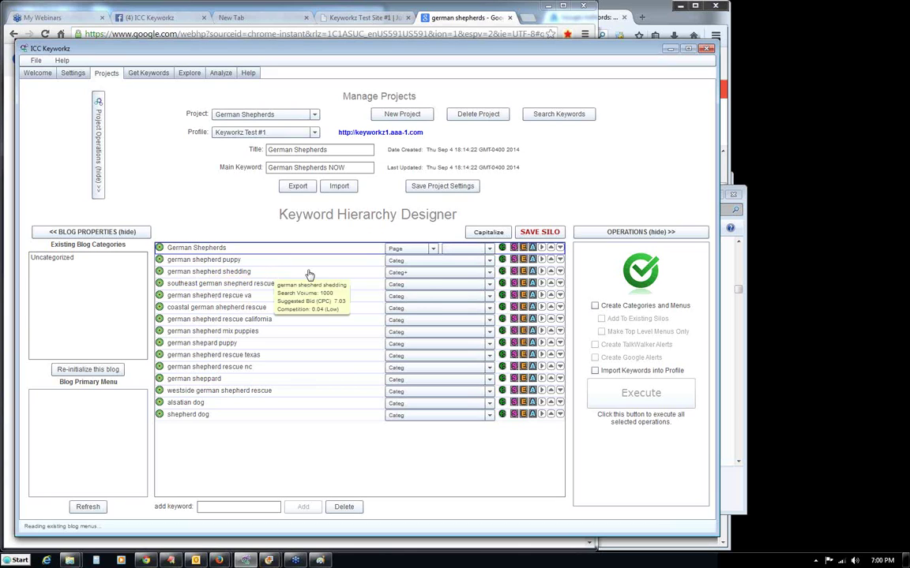
pyautogui.click(402, 251)
pyautogui.click(399, 273)
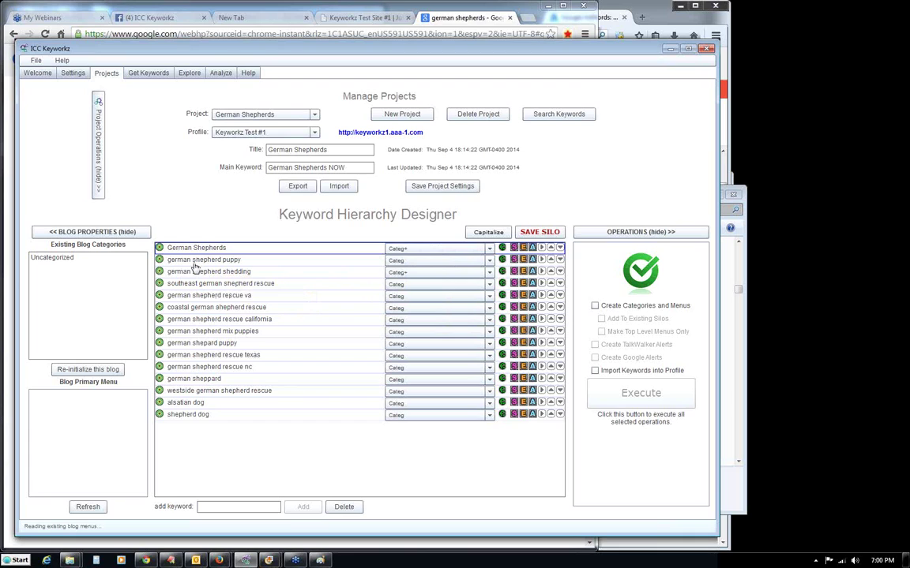
# Delete the misspelled keyword 'german shepard puppy' from the project.
pyautogui.moveTo(195, 266)
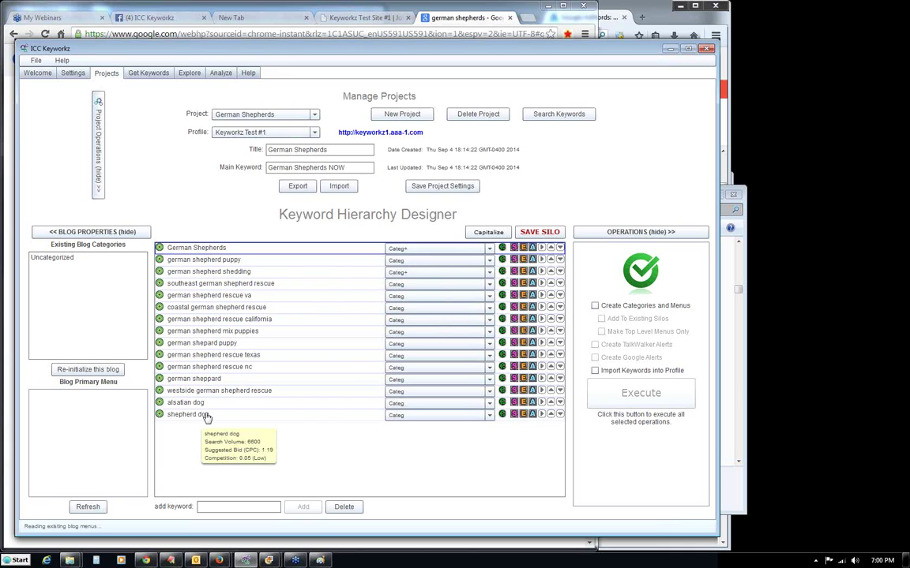
pyautogui.moveTo(219, 356)
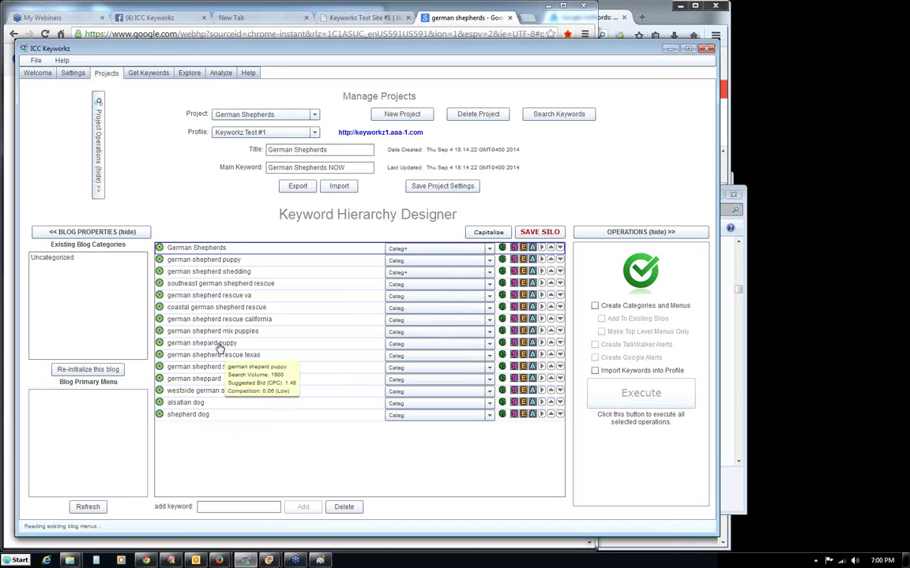
pyautogui.click(220, 348)
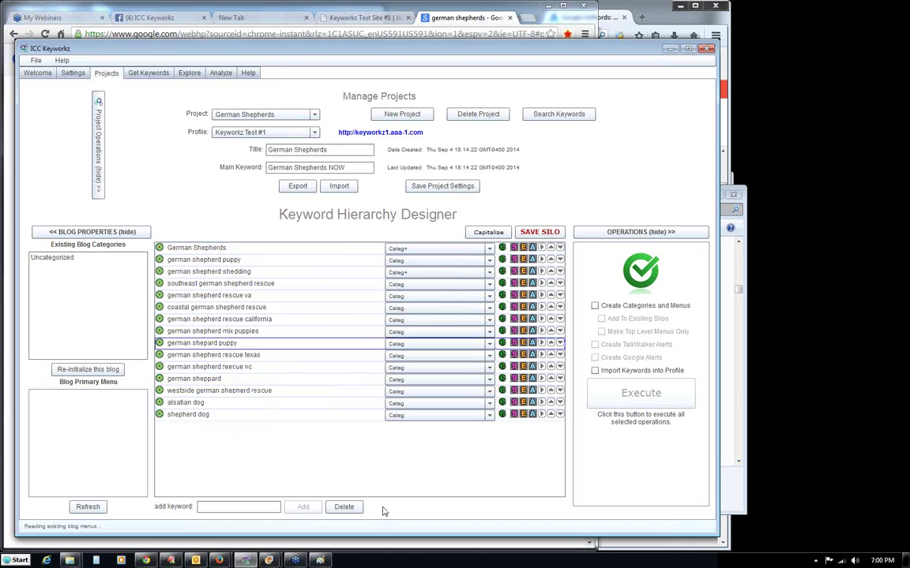
pyautogui.click(345, 506)
pyautogui.click(413, 357)
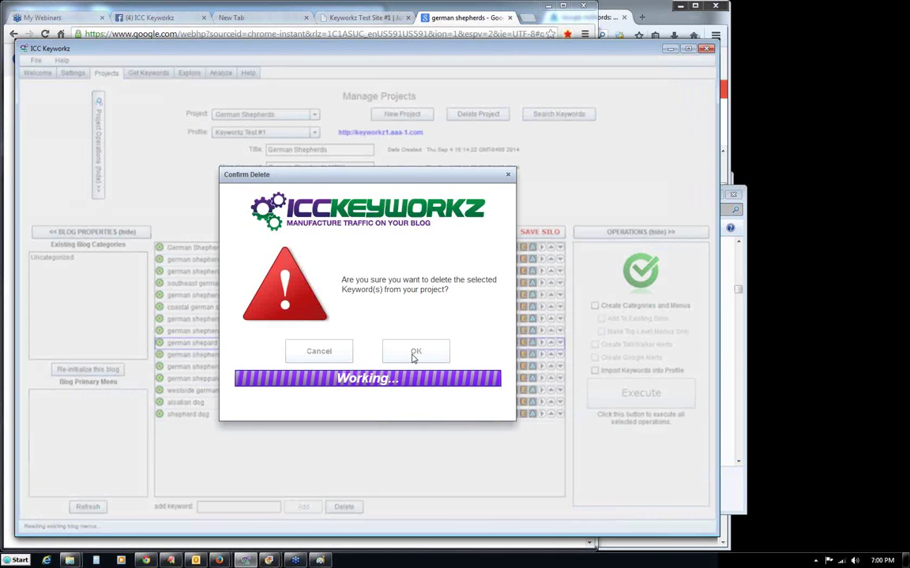
pyautogui.click(368, 350)
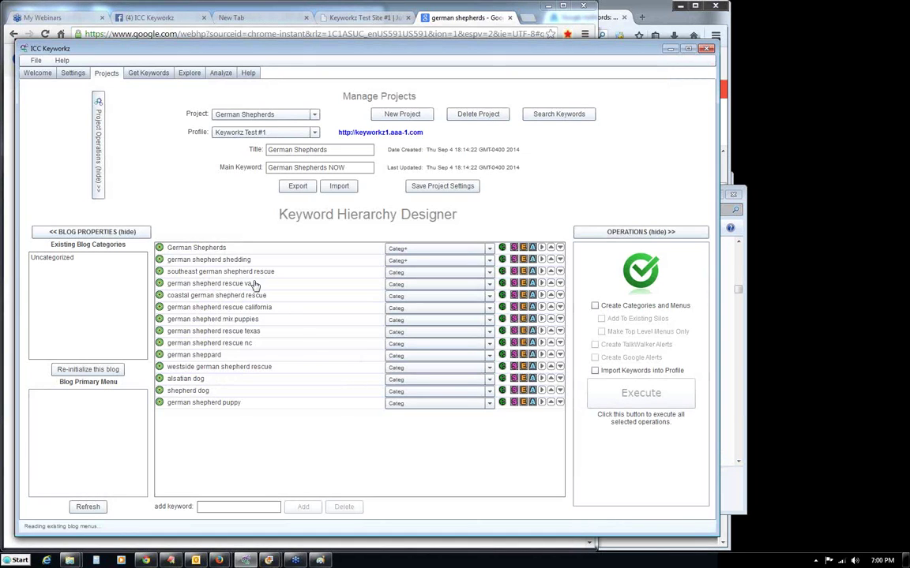
# Select the 'german shepherd shedding' keyword, now typed Categ+ alongside German Shepherds.
pyautogui.moveTo(221, 328)
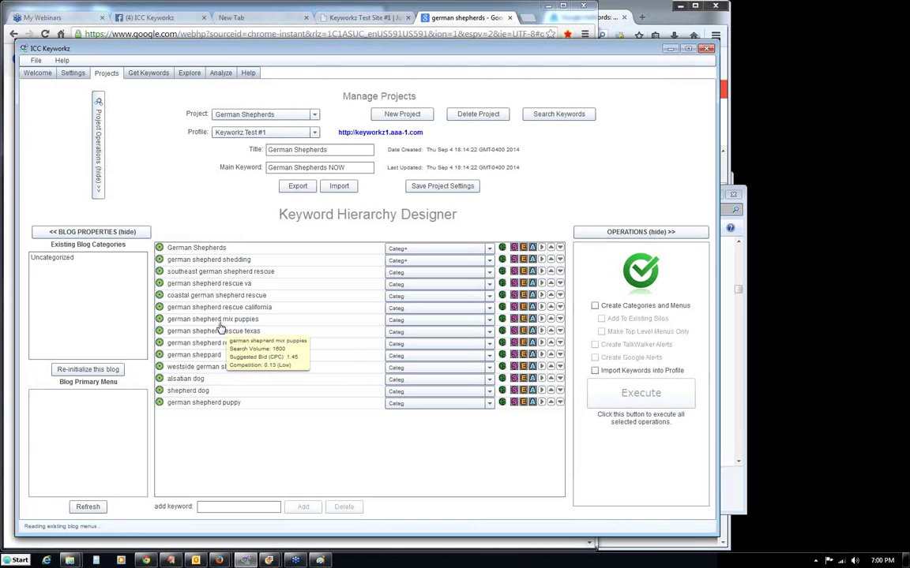
pyautogui.click(199, 263)
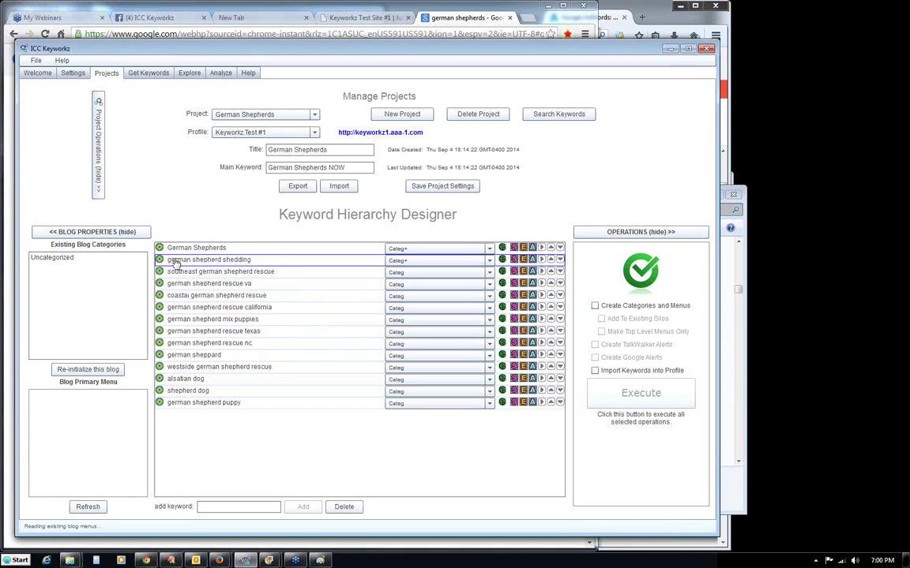
pyautogui.moveTo(175, 264)
pyautogui.moveTo(222, 277)
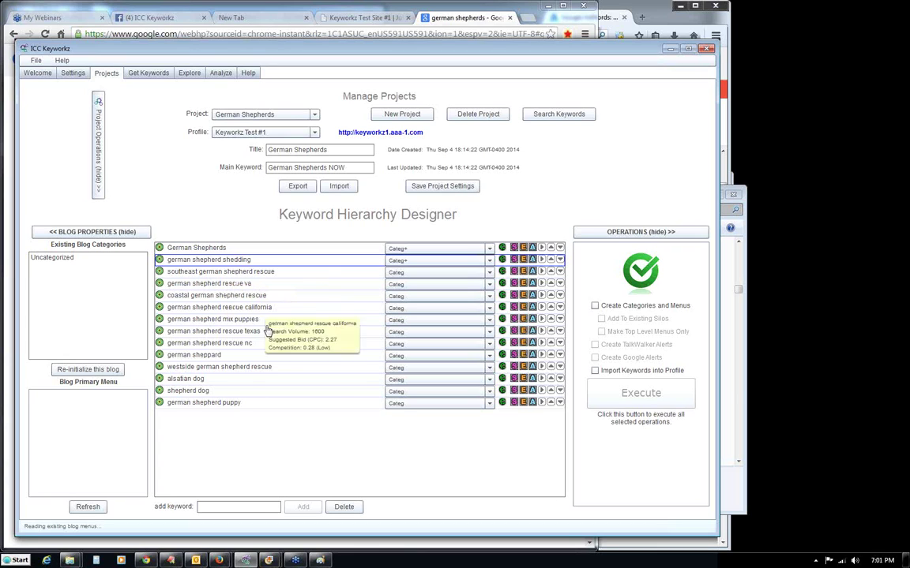
pyautogui.moveTo(240, 352)
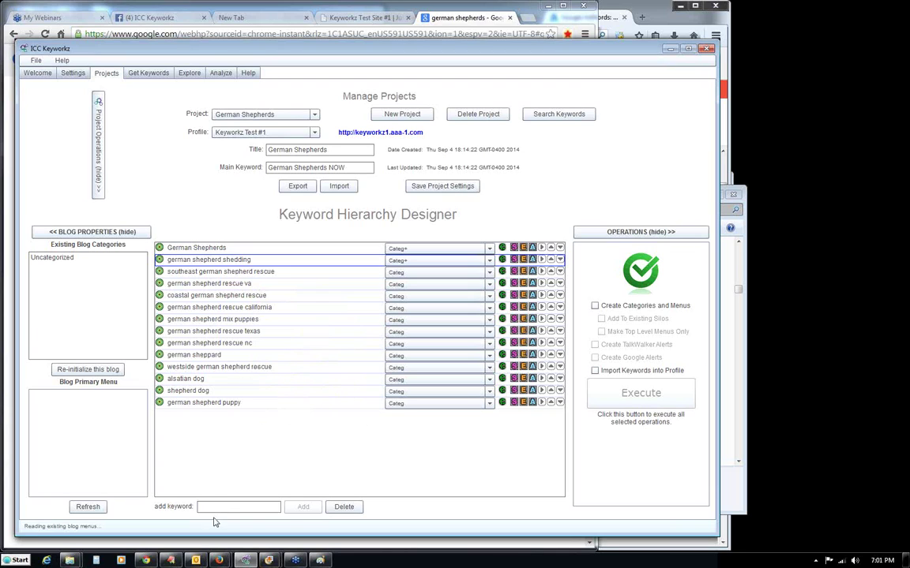
# Add the keyword 'german shepherd rescue' and drag it up beneath 'german shepherd rescue va'.
pyautogui.click(244, 506)
pyautogui.write('german shepherd rescue')
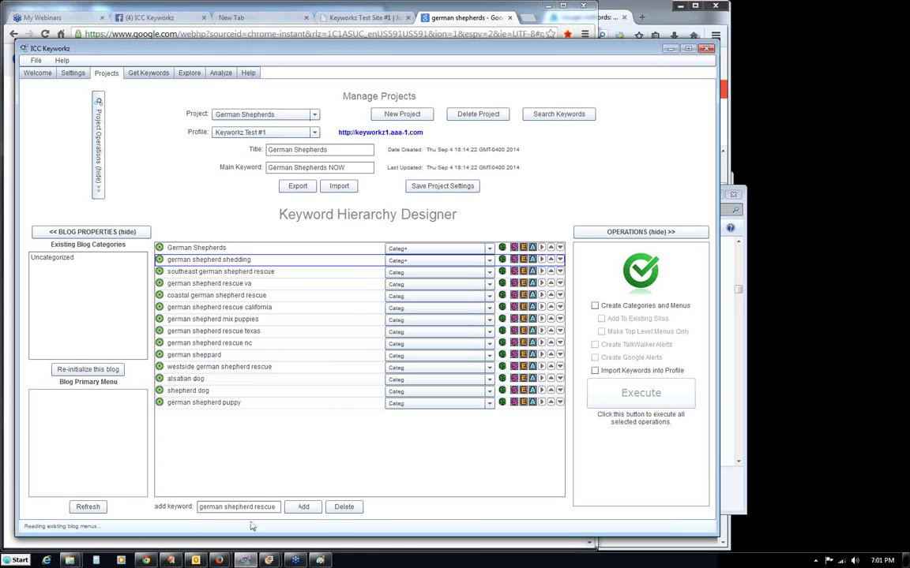
pyautogui.click(308, 507)
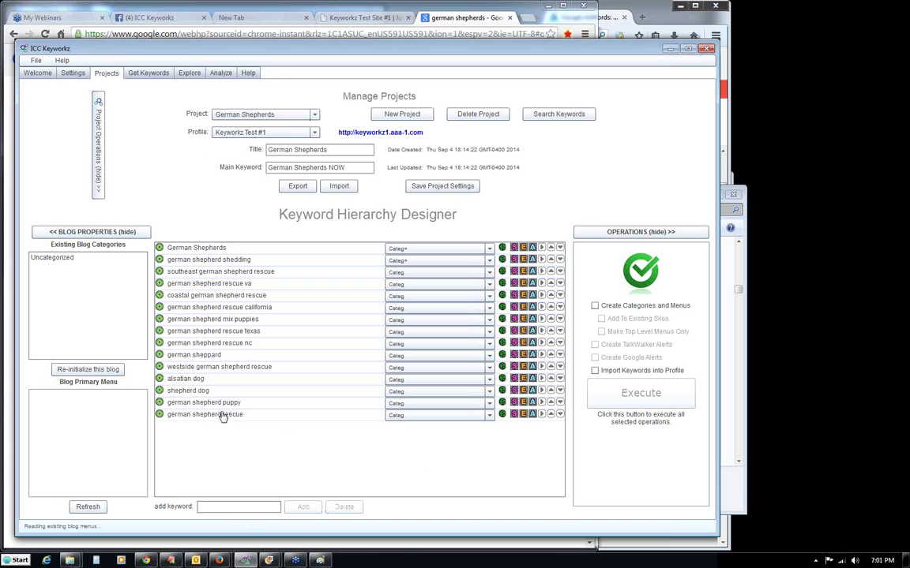
pyautogui.moveTo(217, 420); pyautogui.dragTo(233, 301)
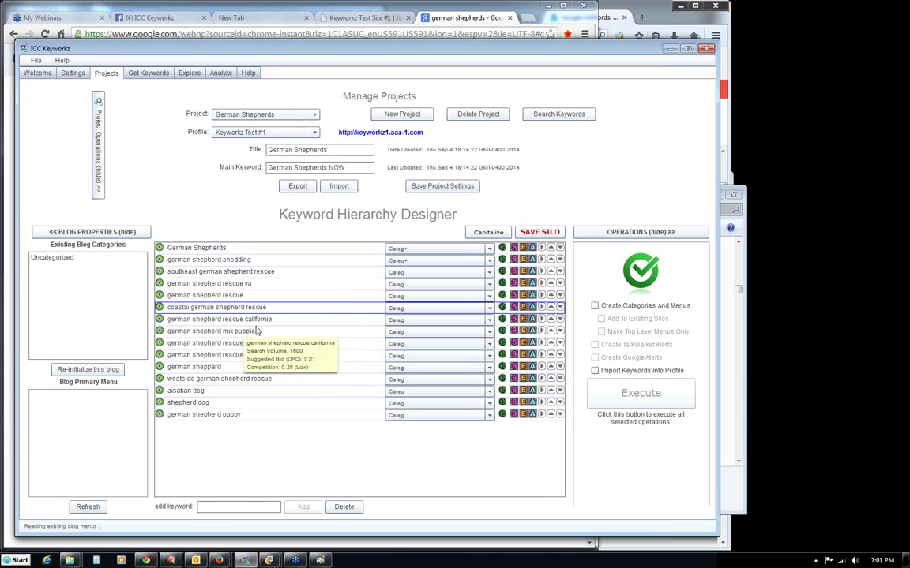
# Move german shepherd puppy and alsatian dog up under shedding, then save the silo.
pyautogui.click(244, 340)
pyautogui.moveTo(244, 337); pyautogui.dragTo(234, 361)
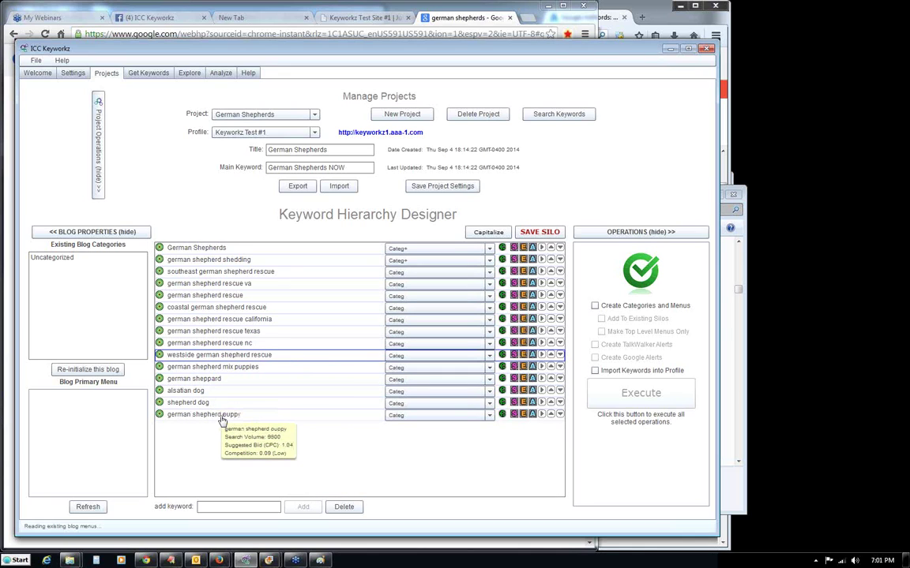
pyautogui.moveTo(223, 416); pyautogui.dragTo(233, 273)
pyautogui.moveTo(189, 403); pyautogui.dragTo(252, 297)
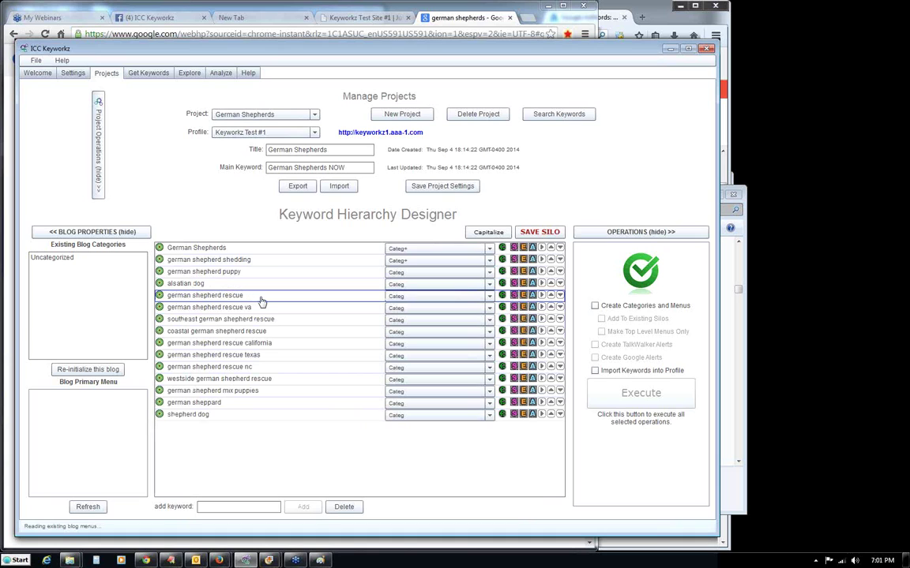
pyautogui.click(543, 233)
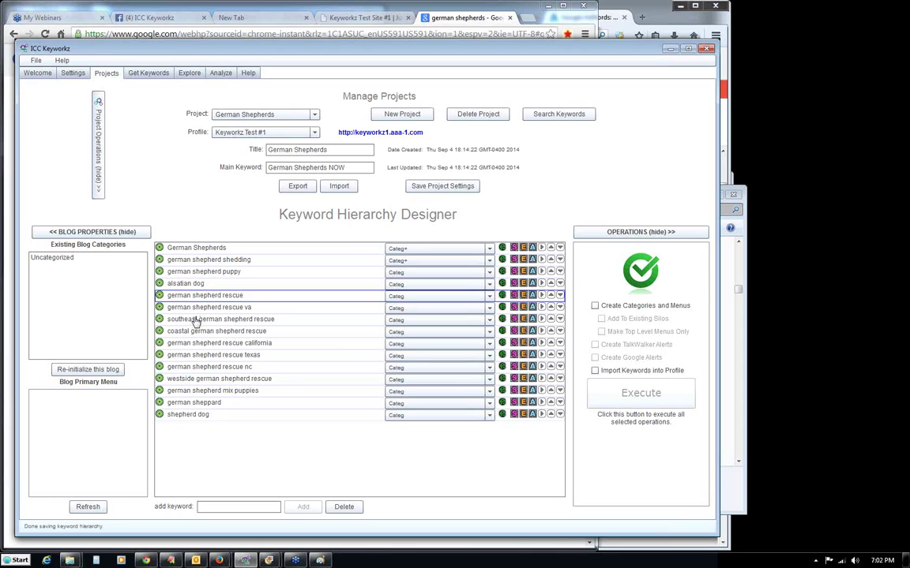
# Move mix puppies, shepherd dog and german sheppard up beneath alsatian dog.
pyautogui.moveTo(194, 313)
pyautogui.moveTo(239, 392); pyautogui.dragTo(245, 296)
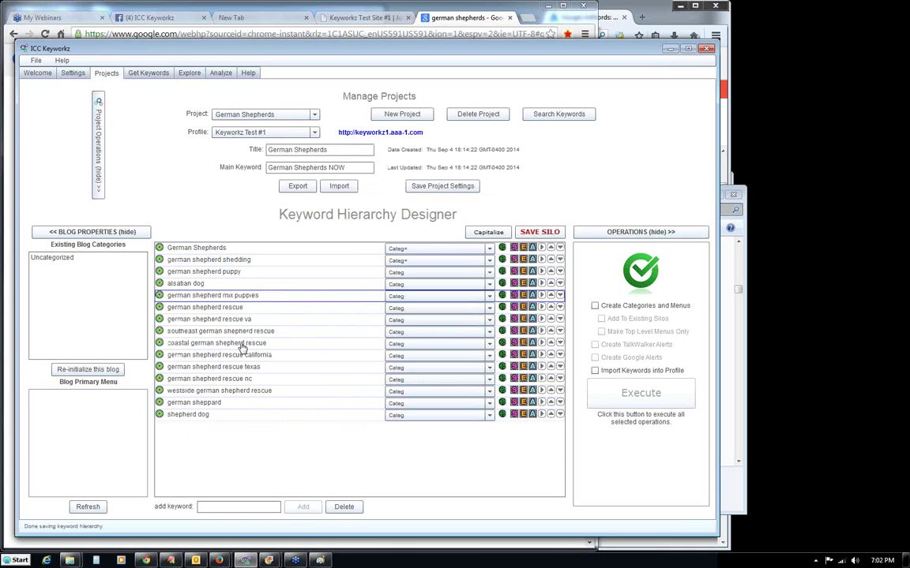
pyautogui.moveTo(202, 416); pyautogui.dragTo(203, 304)
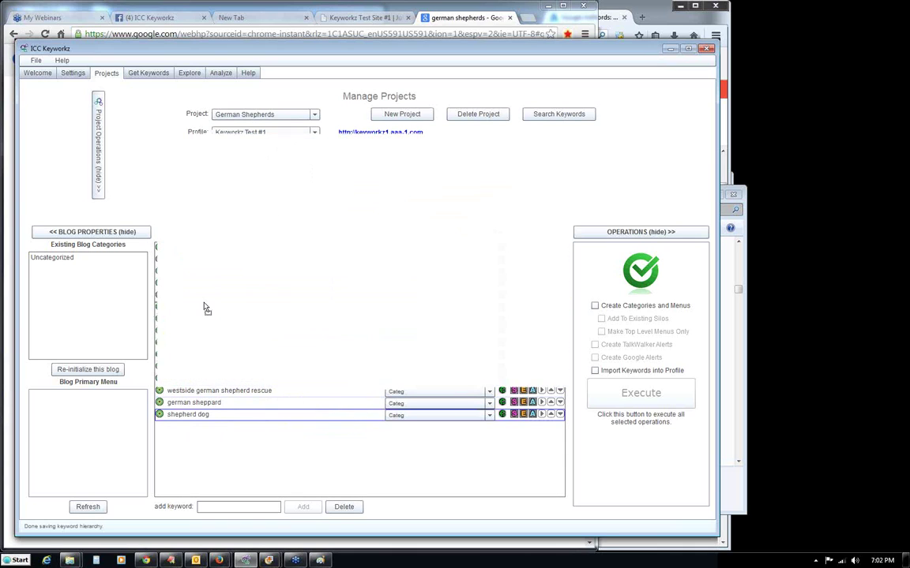
pyautogui.moveTo(202, 418); pyautogui.dragTo(209, 316)
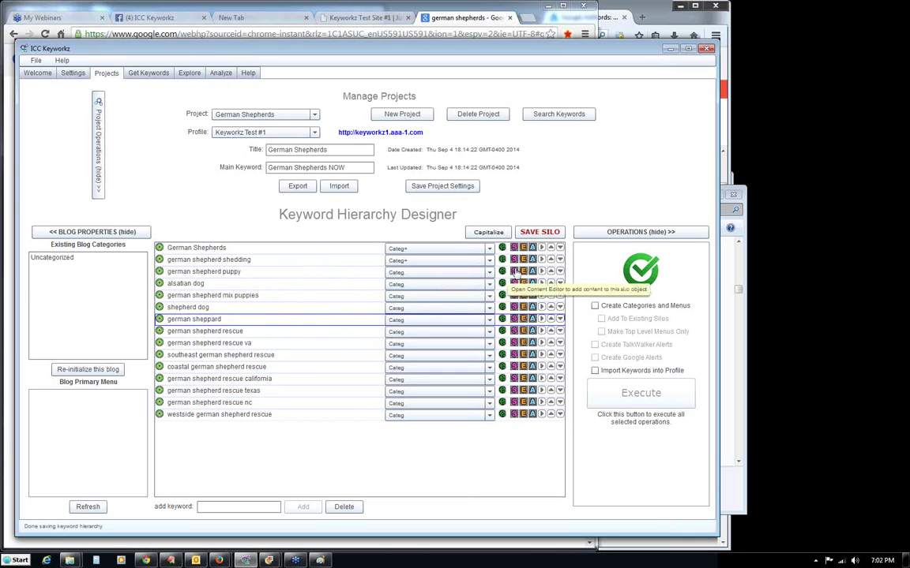
# Nest shedding, puppy, alsatian dog, mix puppies, shepherd dog and sheppard under German Shepherds.
pyautogui.click(542, 260)
pyautogui.click(541, 270)
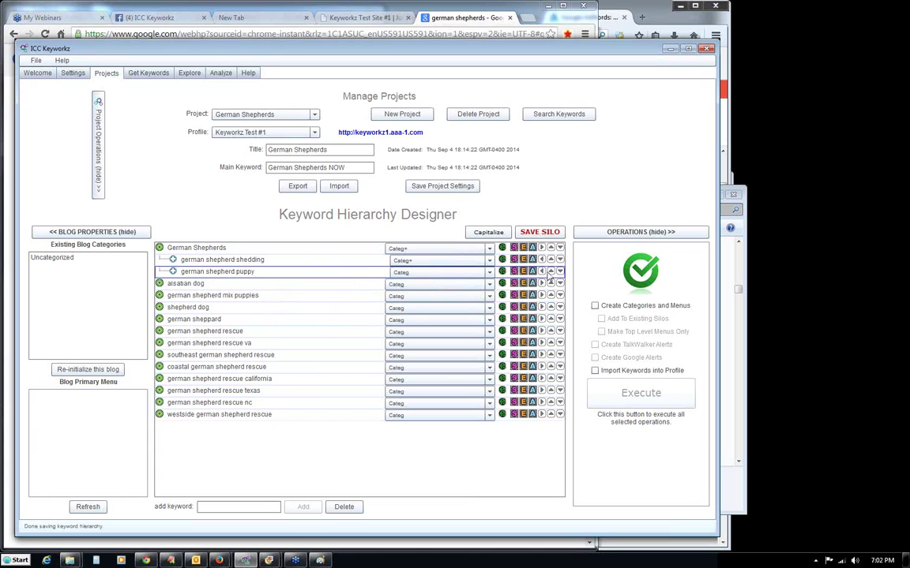
pyautogui.click(542, 284)
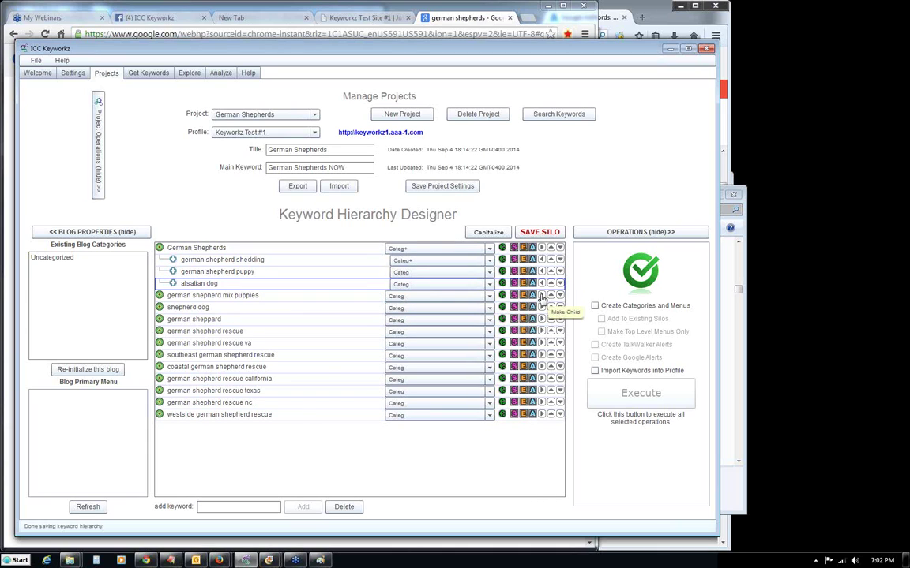
pyautogui.click(542, 295)
pyautogui.click(542, 307)
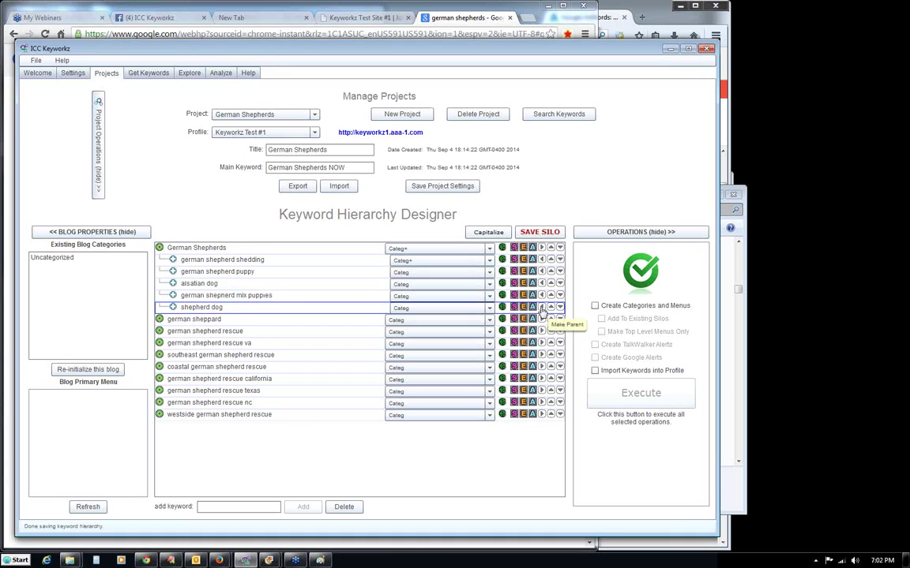
pyautogui.click(542, 320)
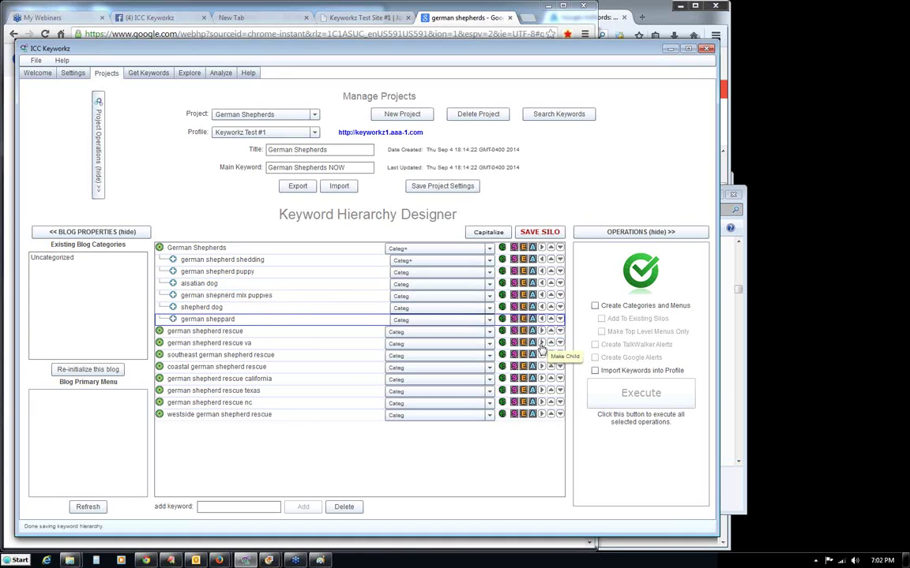
# Nest the seven rescue keywords, from rescue va to westside, under german shepherd rescue.
pyautogui.click(542, 344)
pyautogui.click(541, 355)
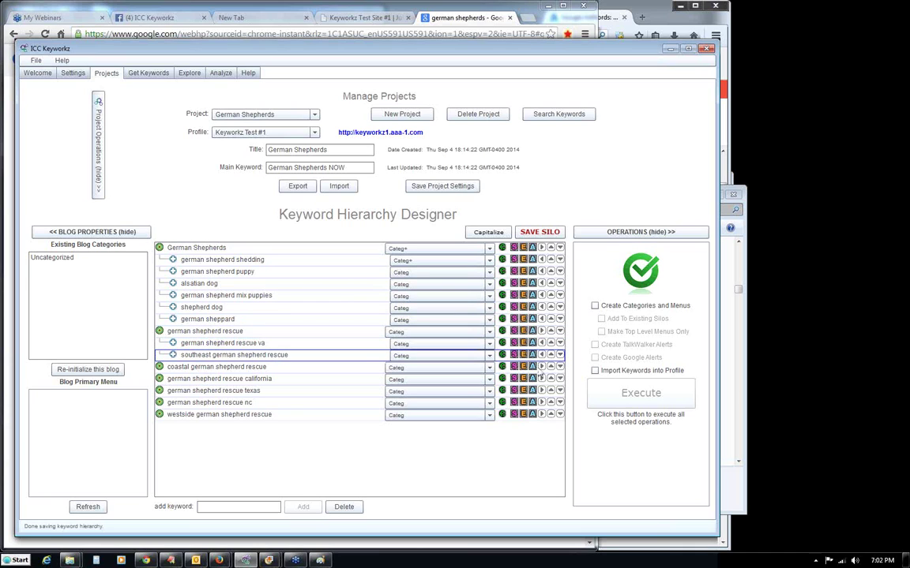
pyautogui.click(542, 367)
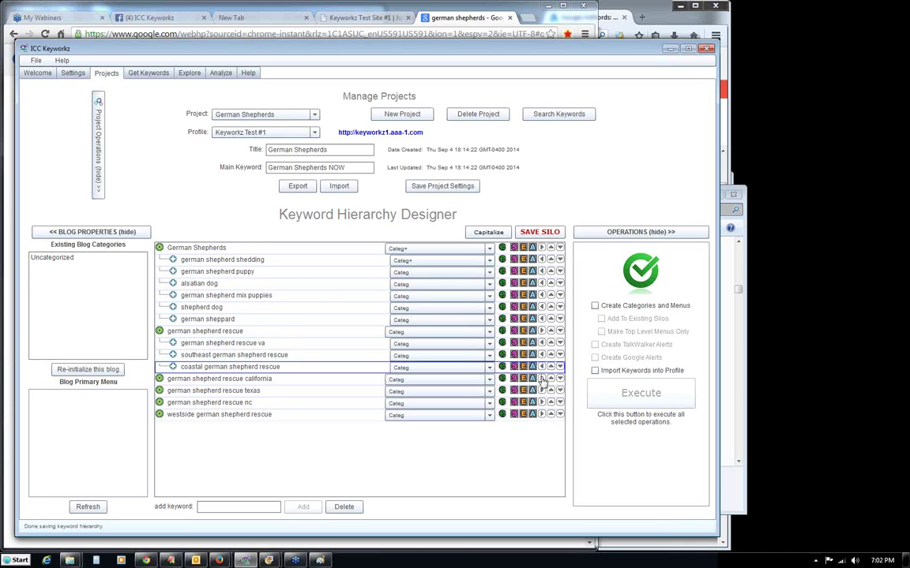
pyautogui.click(541, 379)
pyautogui.click(541, 390)
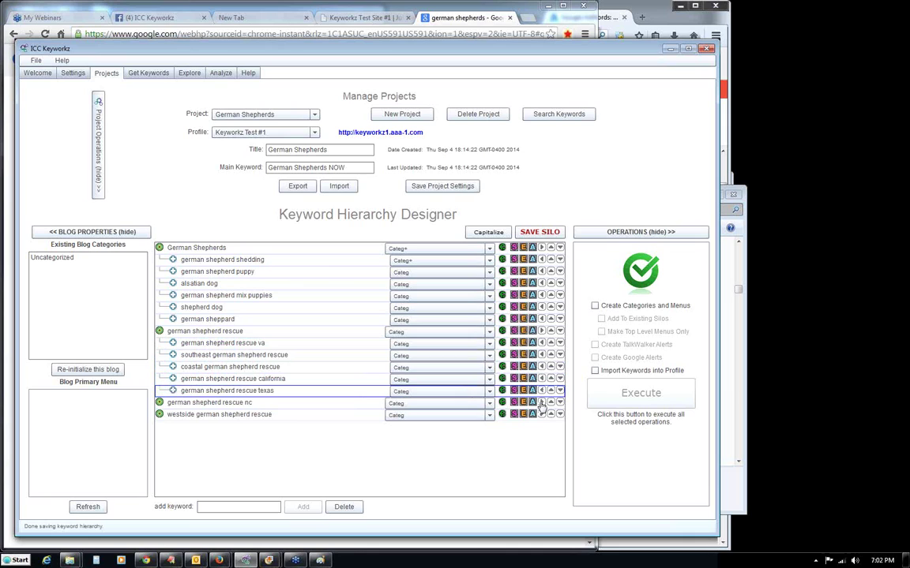
pyautogui.click(542, 403)
pyautogui.click(541, 415)
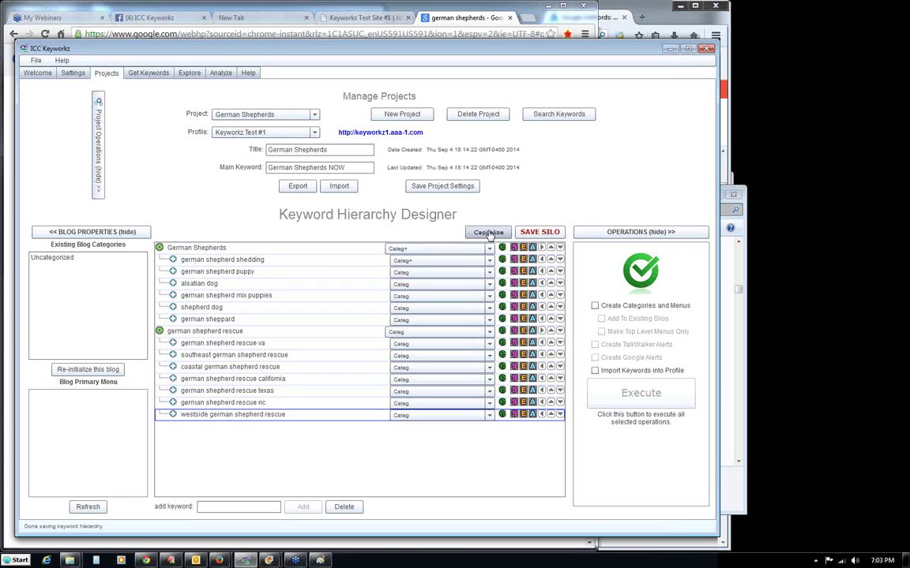
# Capitalize all keywords and set Puppy, Alsatian Dog, Mix Puppies, Shepherd Dog and Sheppard to Categ+.
pyautogui.click(487, 234)
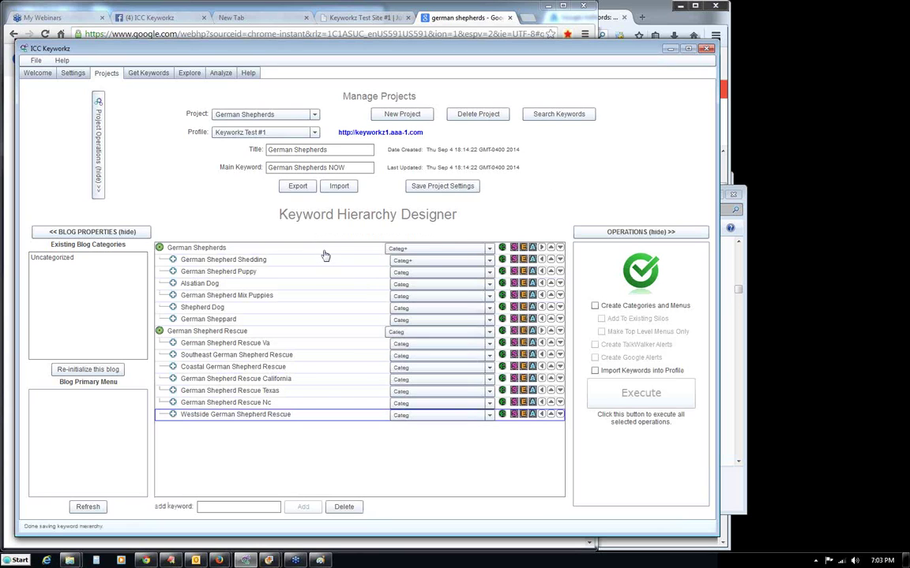
pyautogui.click(433, 274)
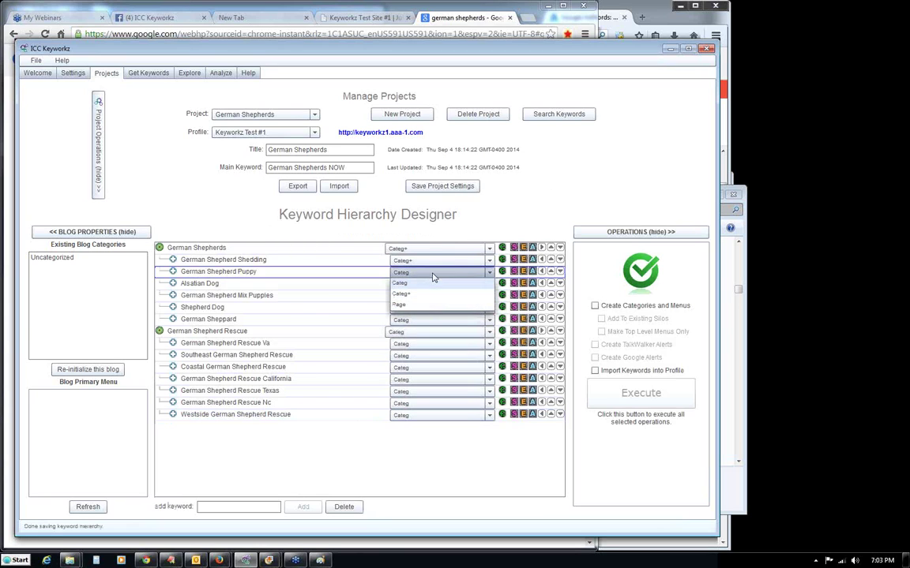
pyautogui.click(426, 294)
pyautogui.click(427, 285)
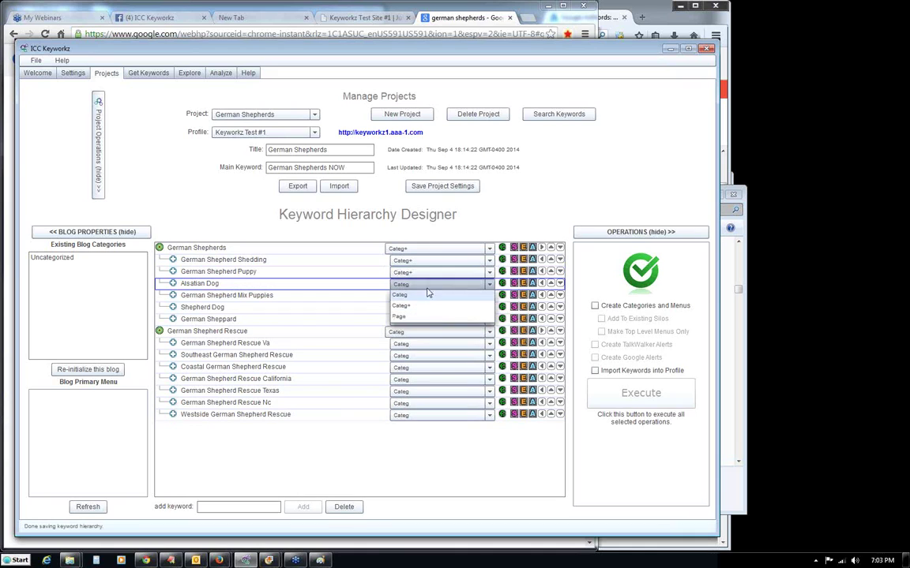
pyautogui.click(424, 307)
pyautogui.click(424, 296)
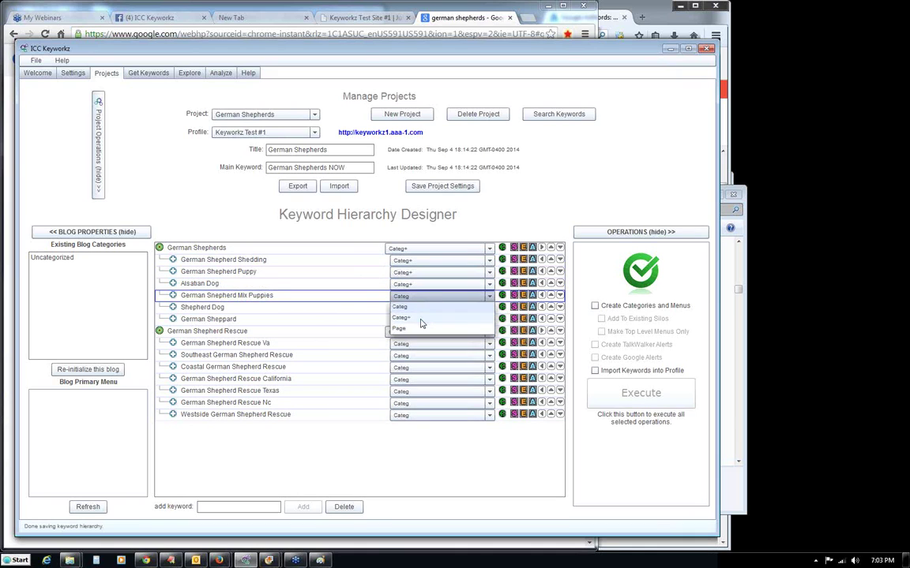
pyautogui.click(424, 318)
pyautogui.click(423, 308)
pyautogui.click(420, 329)
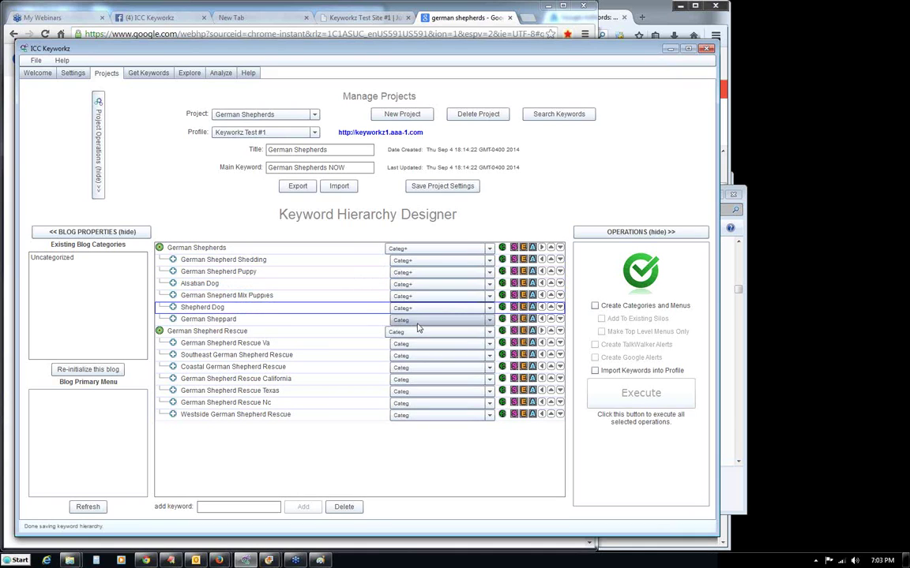
pyautogui.click(423, 319)
pyautogui.click(416, 343)
# Set German Shepherd Rescue and its seven regional rescue children to Categ+.
pyautogui.click(416, 333)
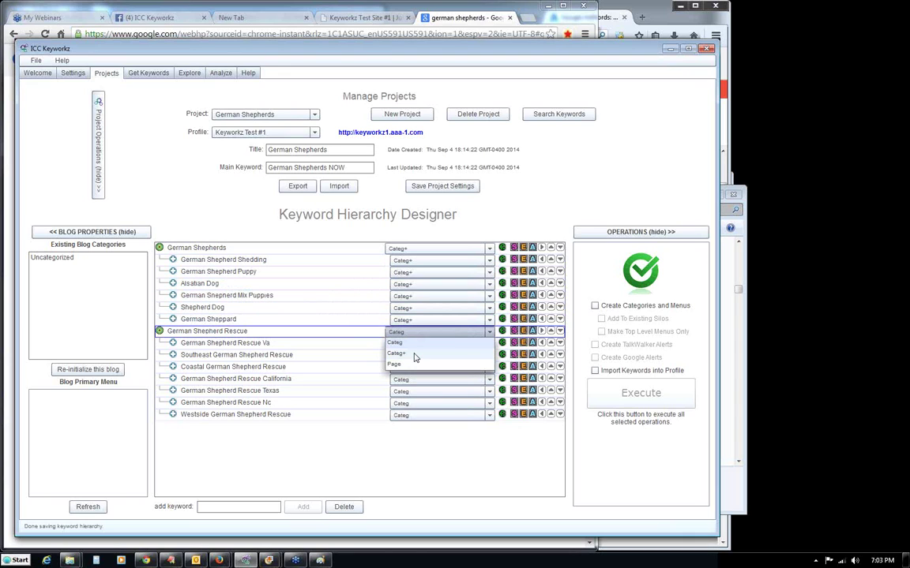
pyautogui.click(416, 357)
pyautogui.click(416, 344)
pyautogui.click(416, 344)
pyautogui.click(414, 366)
pyautogui.click(415, 356)
pyautogui.click(414, 377)
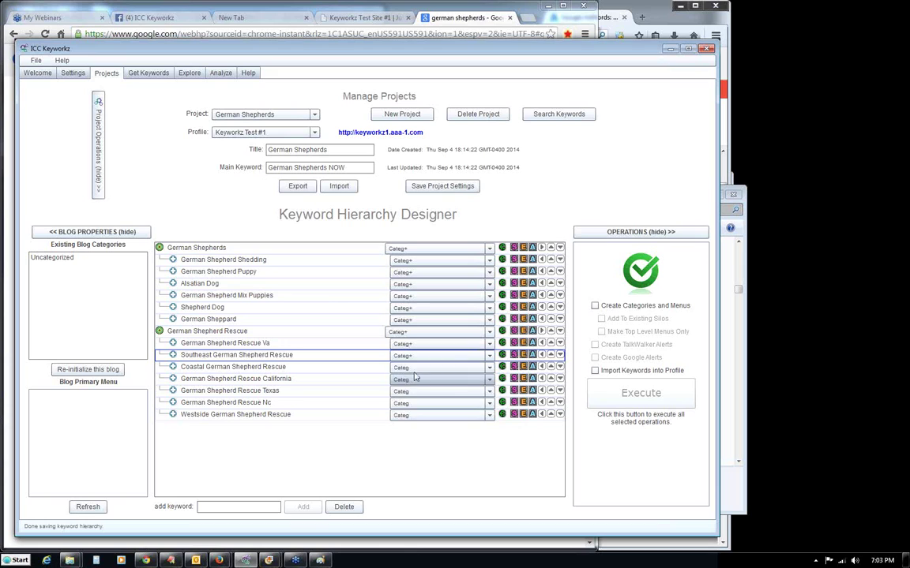
pyautogui.click(415, 368)
pyautogui.click(416, 390)
pyautogui.click(415, 380)
pyautogui.click(416, 400)
pyautogui.click(417, 392)
pyautogui.click(419, 414)
pyautogui.click(416, 403)
pyautogui.click(412, 426)
pyautogui.click(412, 415)
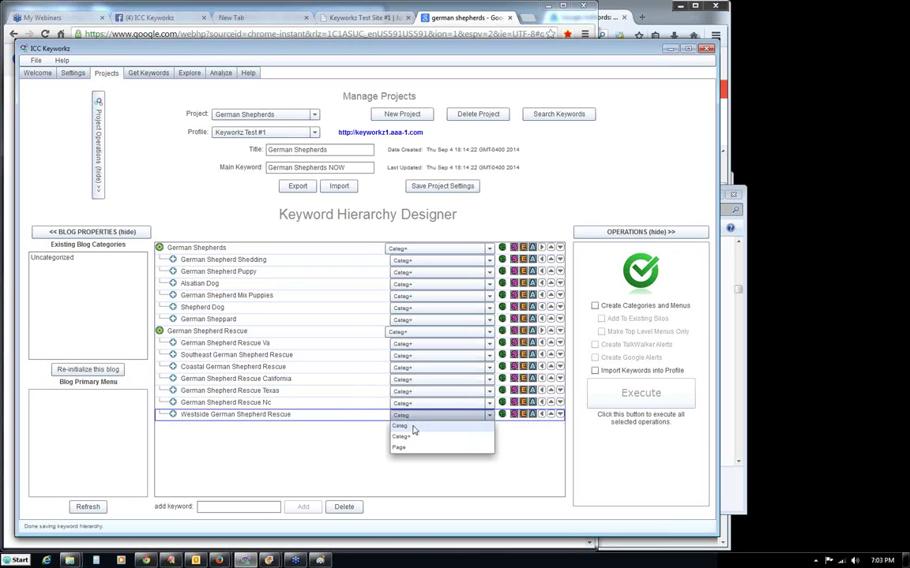
pyautogui.click(415, 432)
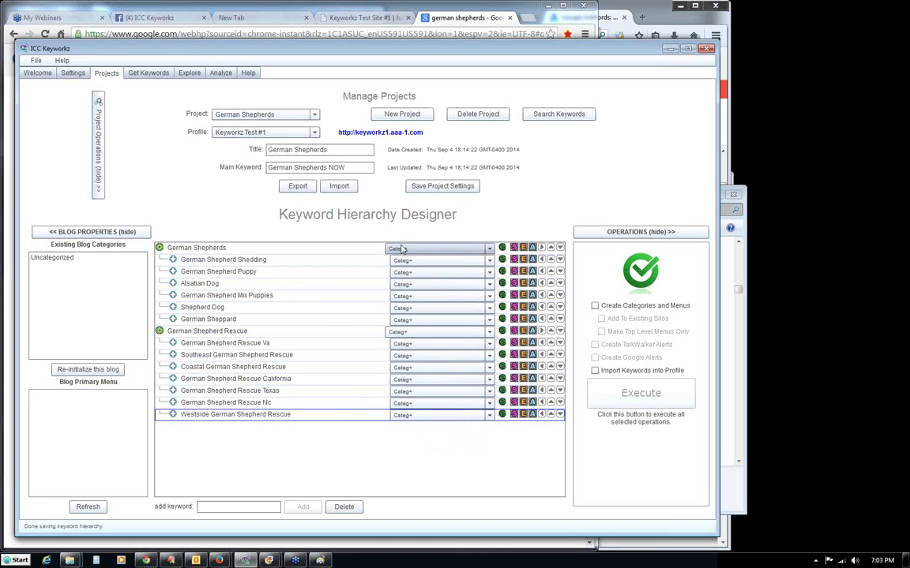
# Start the German Shepherds article and search Morgue File for images.
pyautogui.click(502, 250)
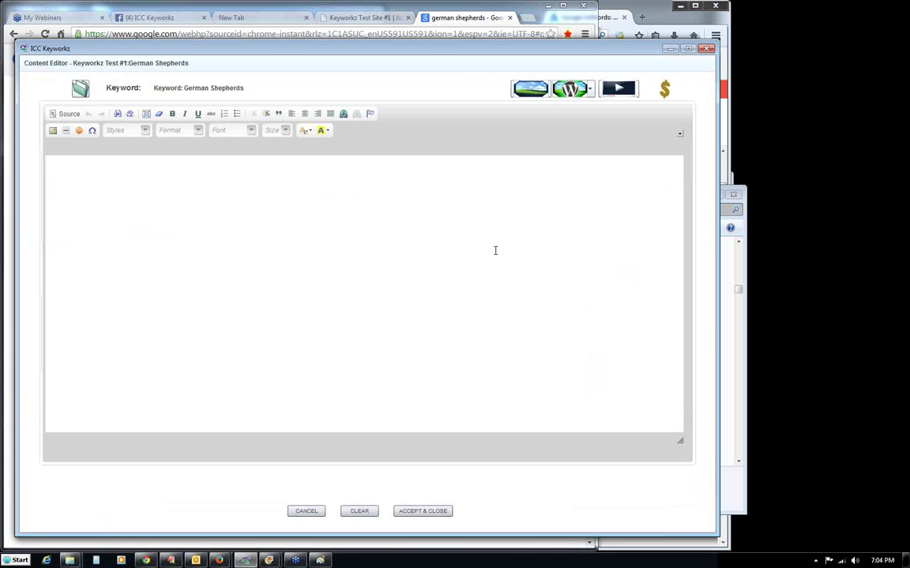
pyautogui.click(478, 211)
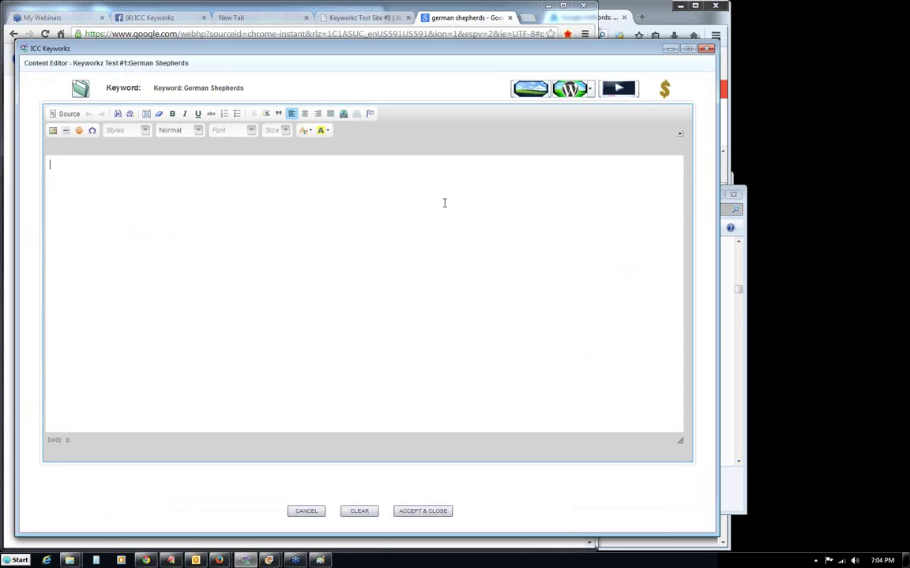
pyautogui.click(530, 88)
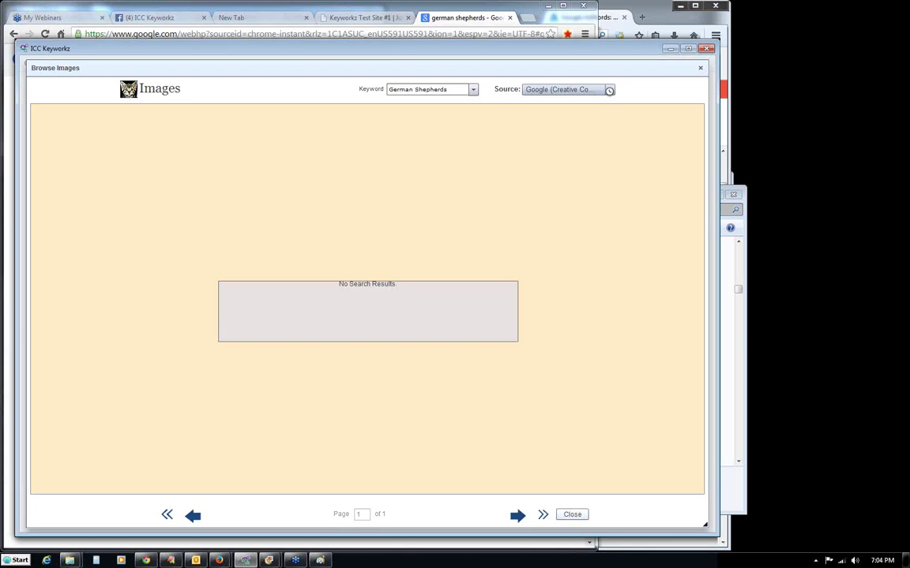
pyautogui.click(609, 90)
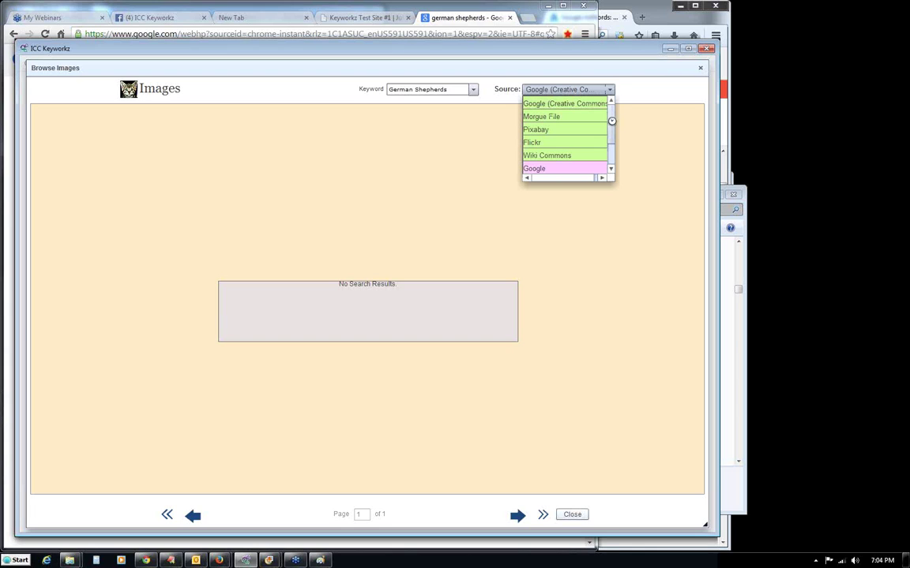
pyautogui.click(551, 116)
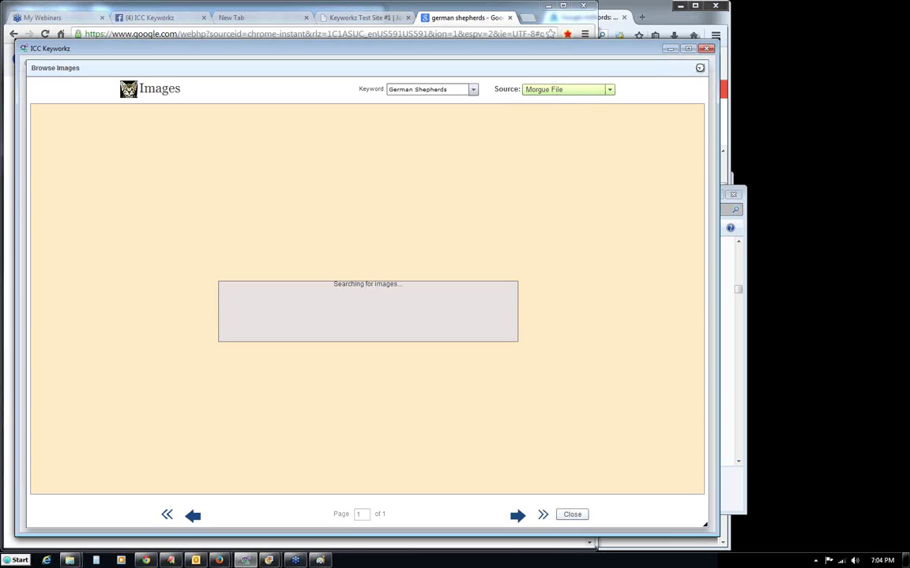
# Open the door-peeking dog photo's morgueFile source page (DSCN6350.jpg).
pyautogui.click(699, 67)
pyautogui.click(570, 89)
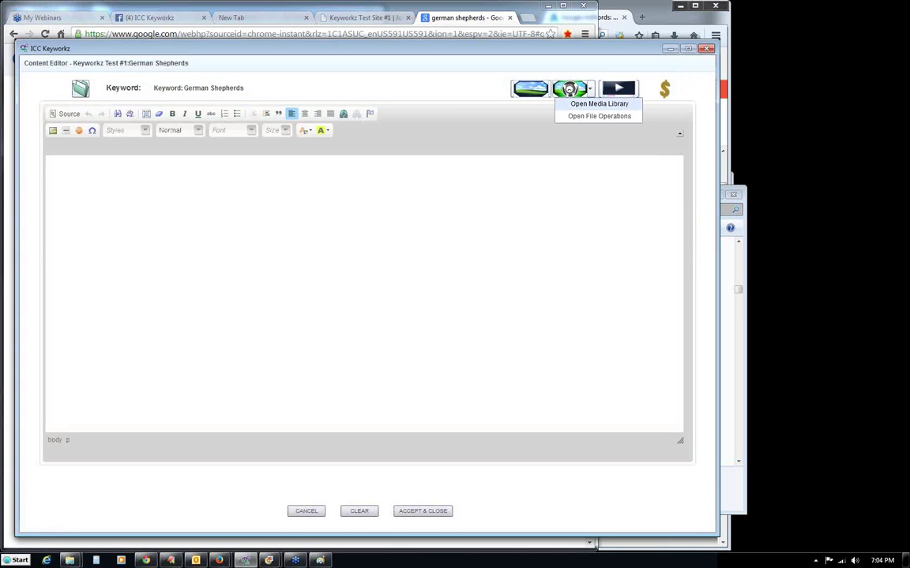
pyautogui.click(528, 89)
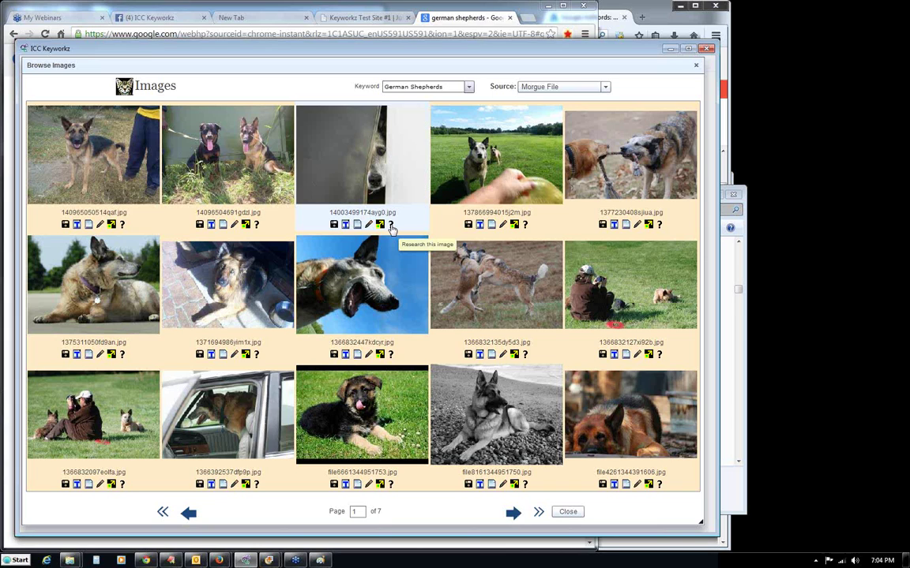
pyautogui.click(391, 226)
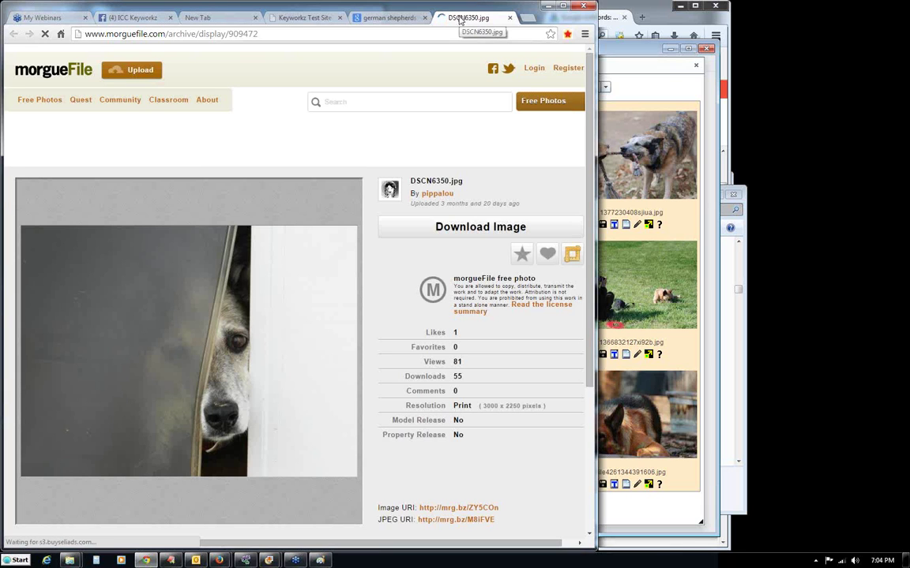
# Review DSCN6350.jpg's free licence and keywords, then close the page and minimize Chrome.
pyautogui.moveTo(464, 22); pyautogui.dragTo(500, 279)
pyautogui.moveTo(507, 240); pyautogui.dragTo(479, 30)
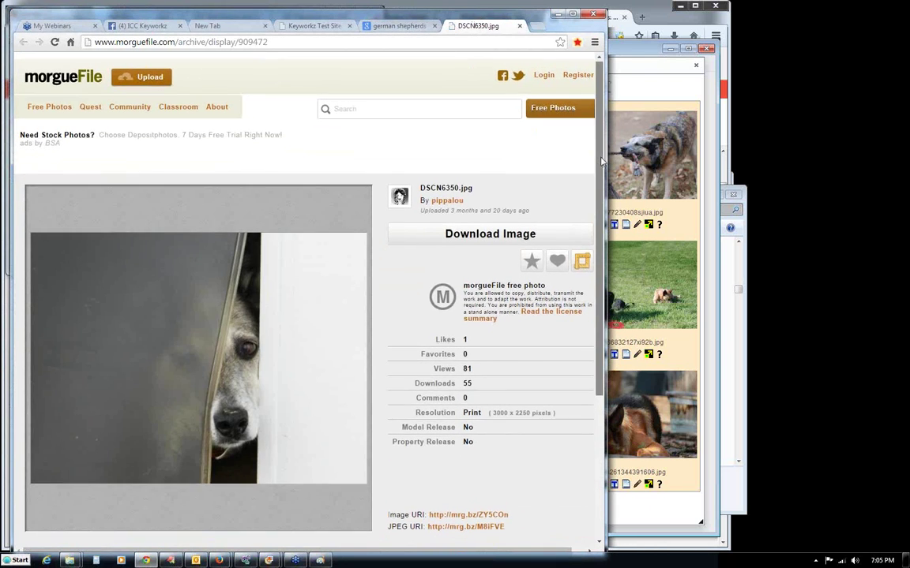
pyautogui.scroll(-2, 586, 229)
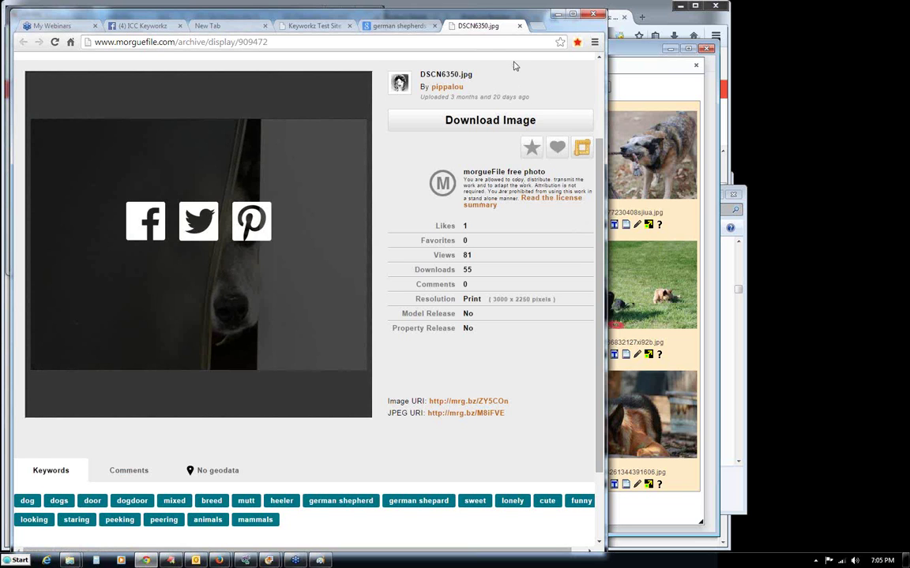
pyautogui.click(518, 28)
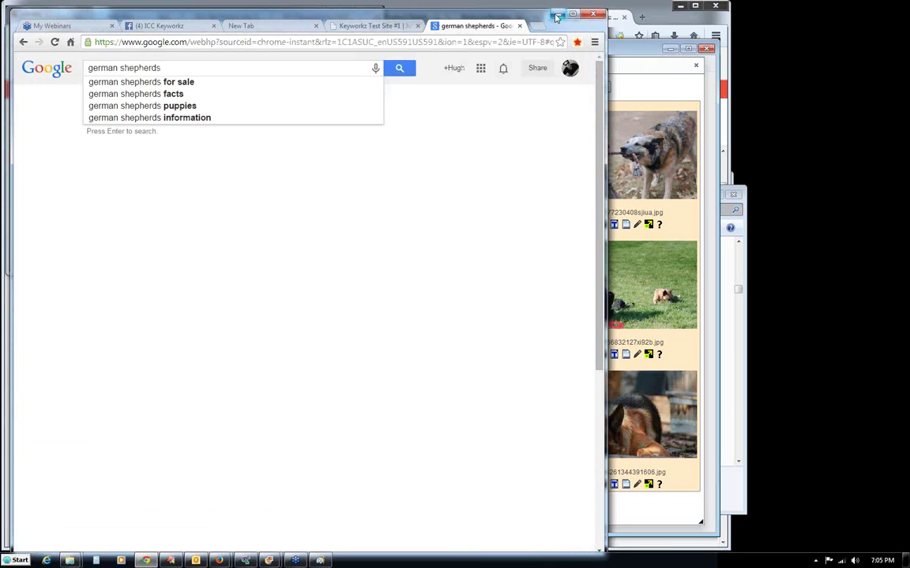
pyautogui.click(556, 15)
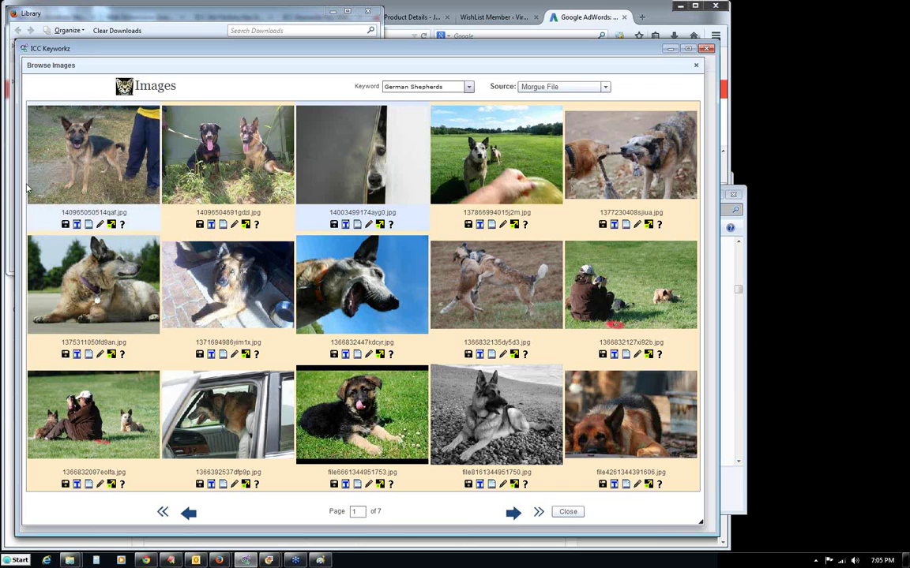
# Upload the first 685 x 529 German Shepherd photo to Keyworkz Test #1 without attribution.
pyautogui.click(111, 225)
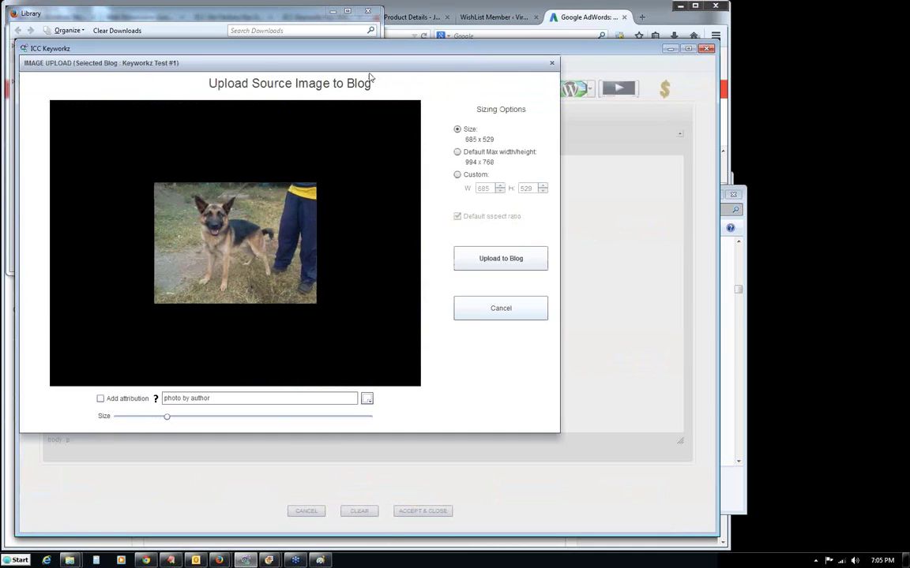
pyautogui.moveTo(168, 419); pyautogui.dragTo(225, 442)
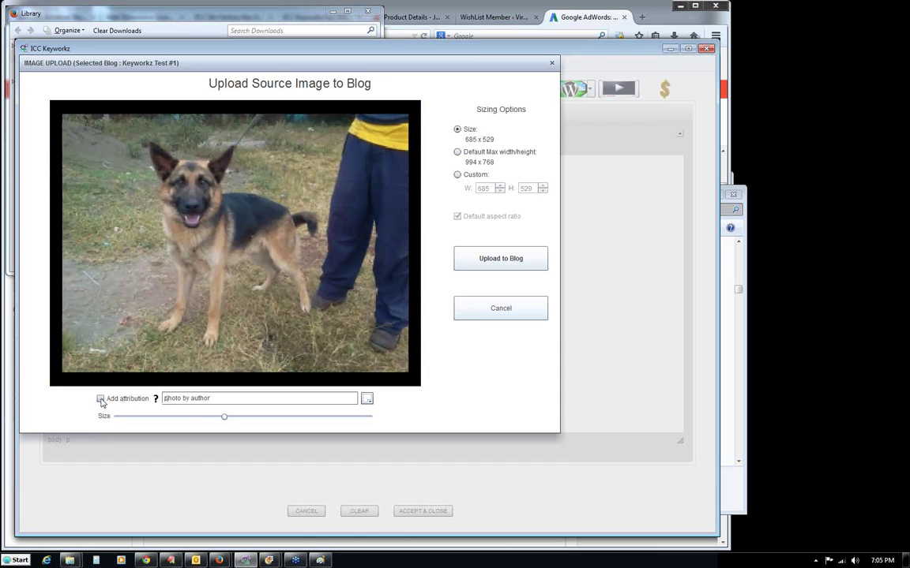
pyautogui.click(100, 399)
pyautogui.moveTo(212, 397); pyautogui.dragTo(198, 399)
pyautogui.write('Hugh')
pyautogui.moveTo(223, 379); pyautogui.dragTo(223, 381)
pyautogui.click(100, 399)
pyautogui.click(499, 263)
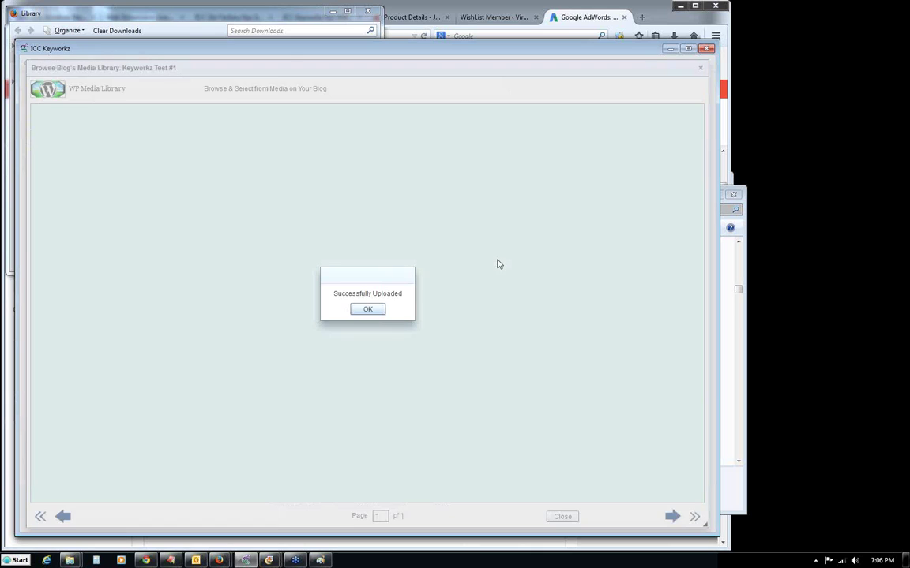
# Embed 1409871963307.jpg from the WP Media Library into the post using the template.
pyautogui.click(366, 310)
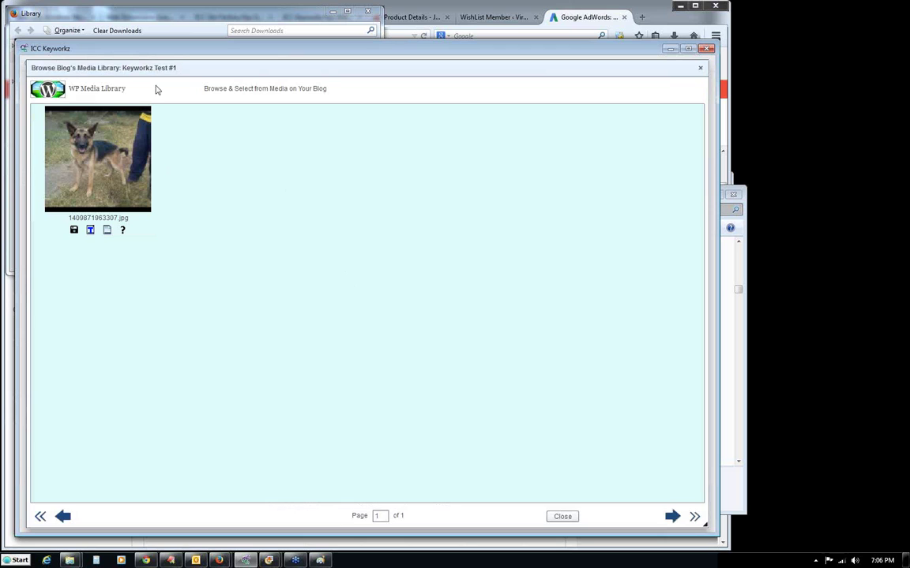
pyautogui.moveTo(263, 76); pyautogui.dragTo(261, 73)
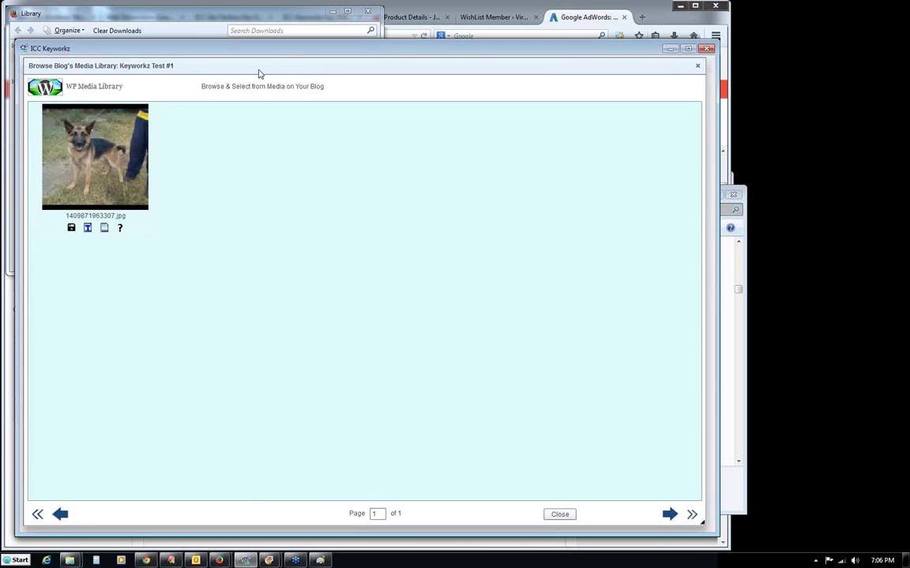
pyautogui.click(87, 229)
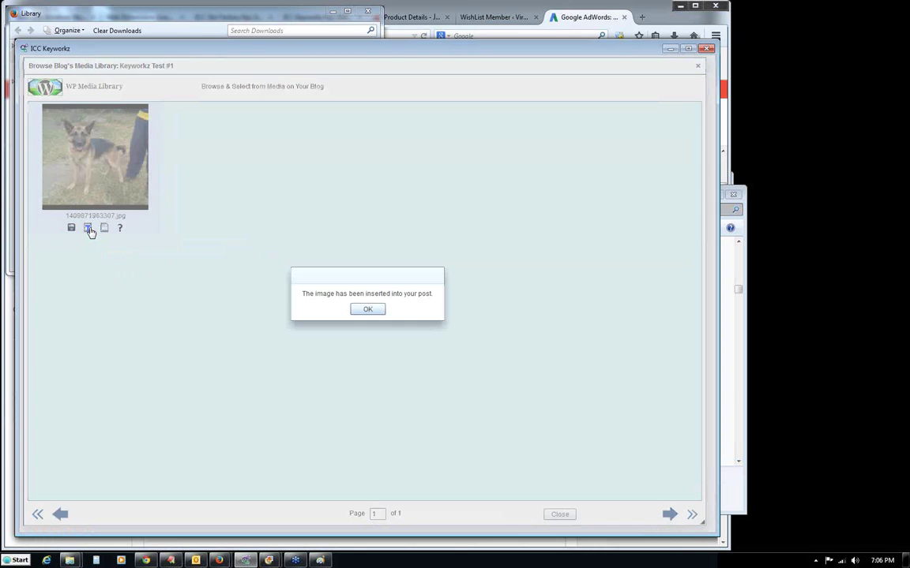
pyautogui.click(367, 309)
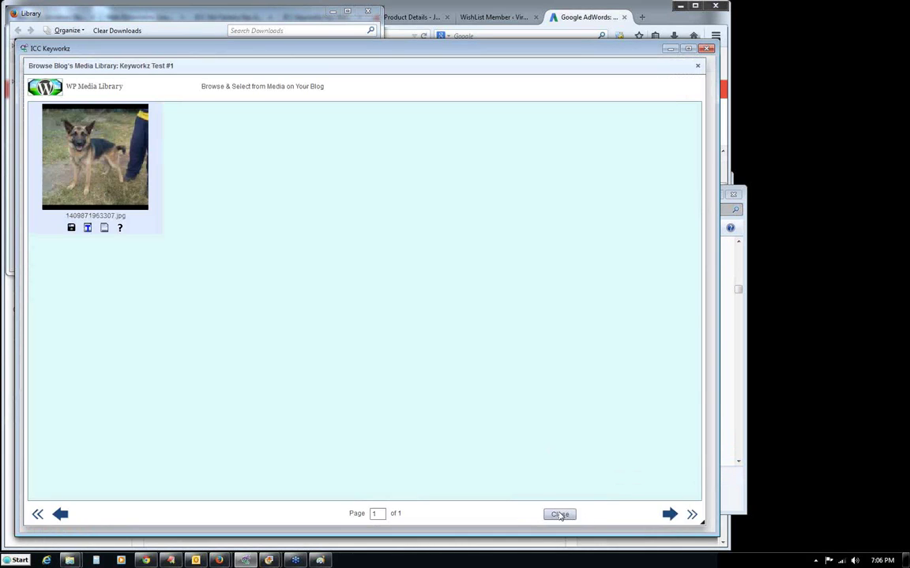
pyautogui.click(558, 514)
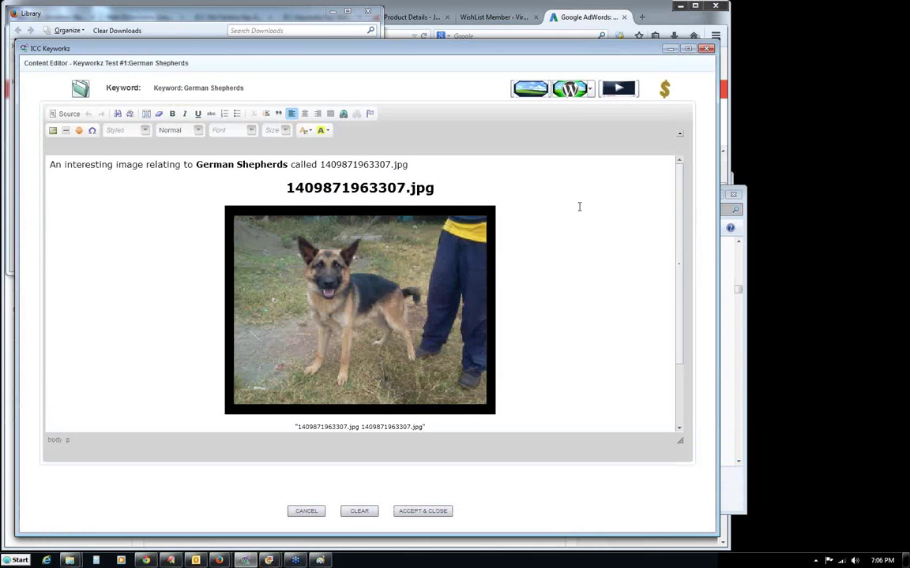
pyautogui.moveTo(678, 290); pyautogui.dragTo(679, 330)
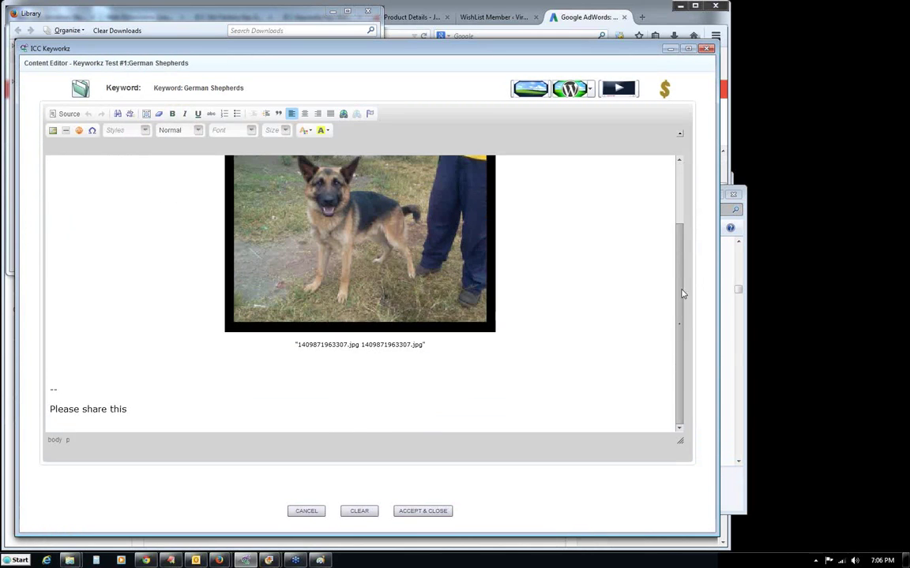
pyautogui.moveTo(683, 294); pyautogui.dragTo(683, 217)
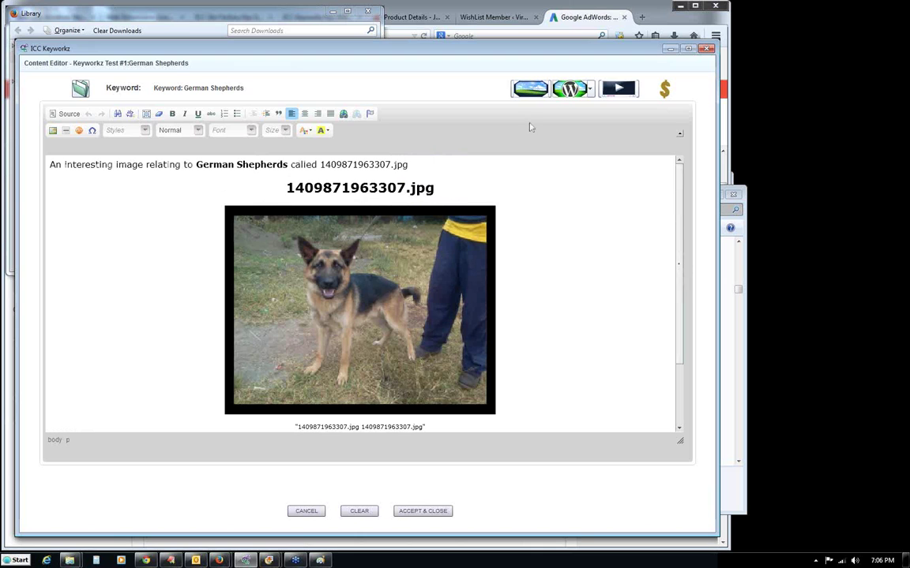
pyautogui.click(530, 90)
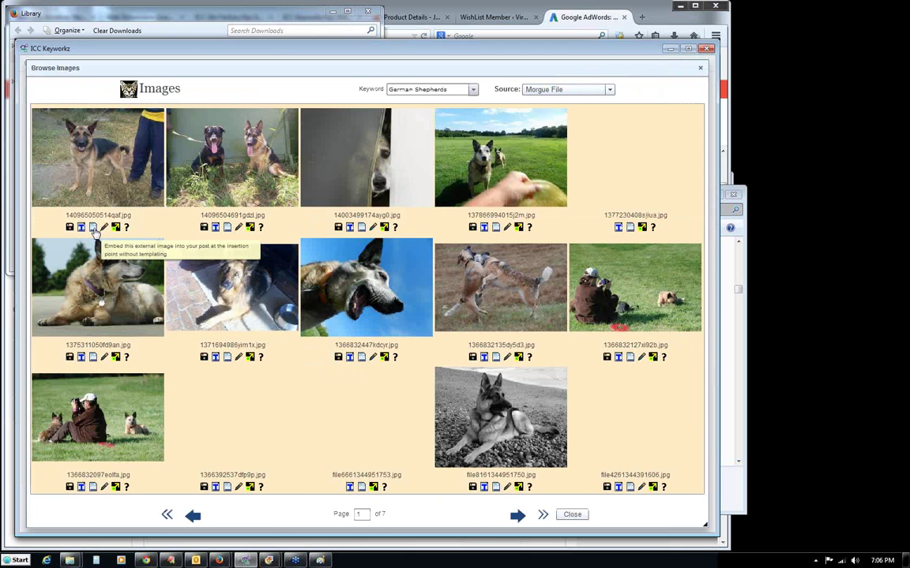
pyautogui.click(93, 229)
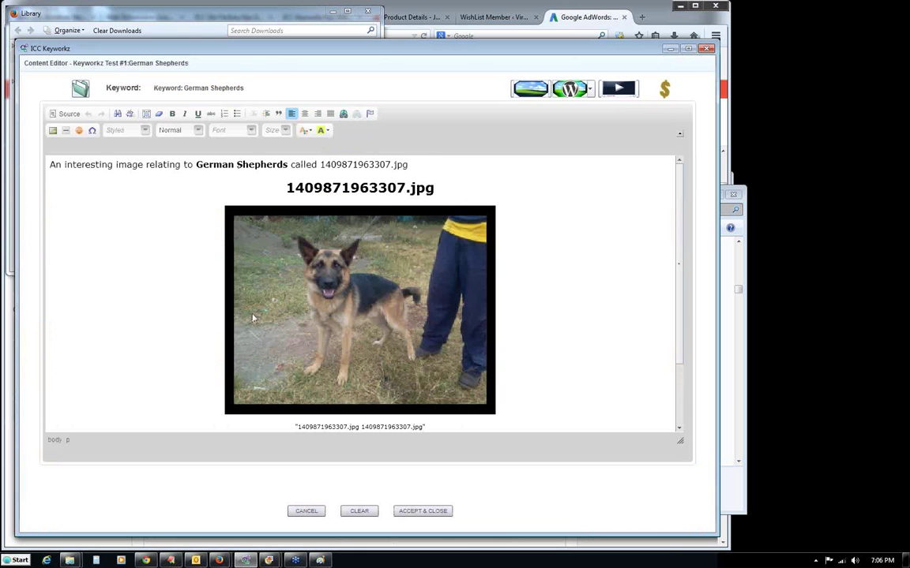
pyautogui.moveTo(684, 270); pyautogui.dragTo(669, 194)
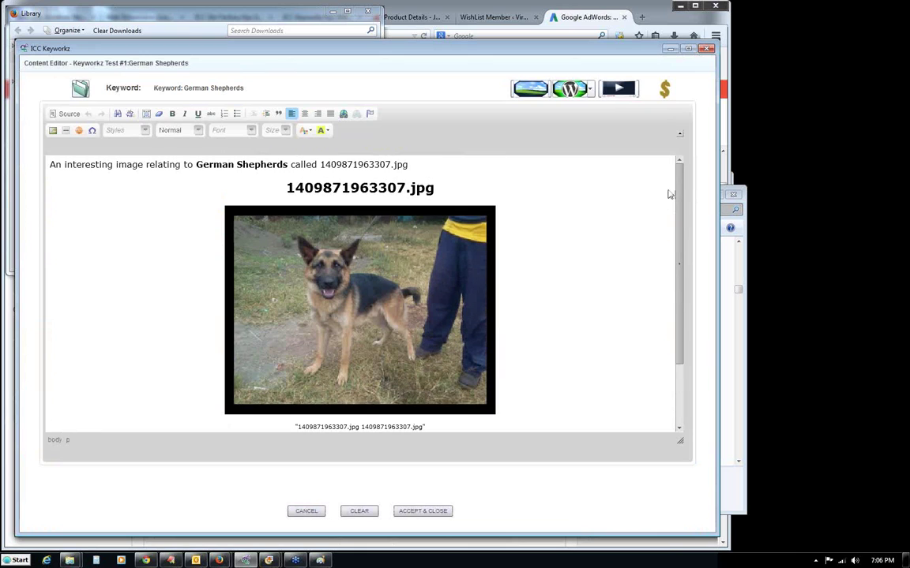
pyautogui.click(322, 272)
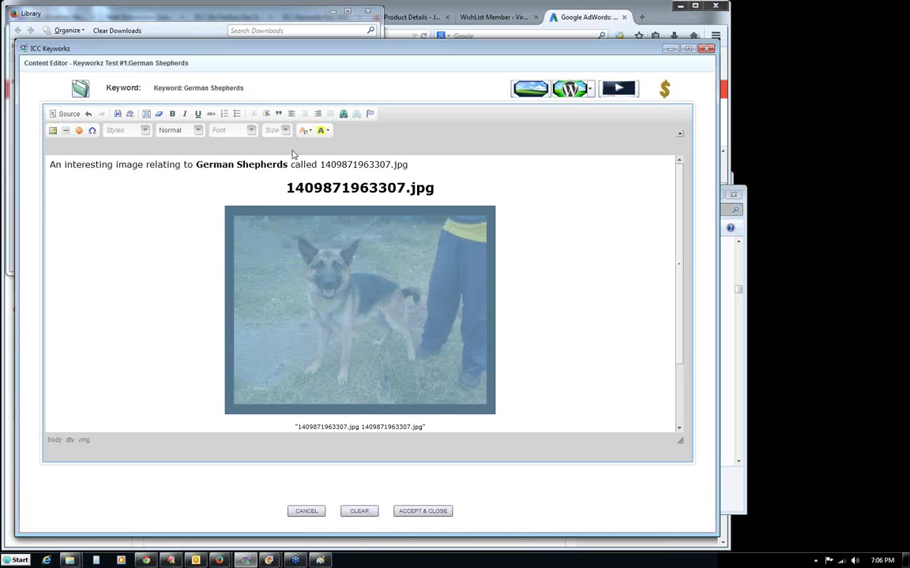
pyautogui.click(53, 130)
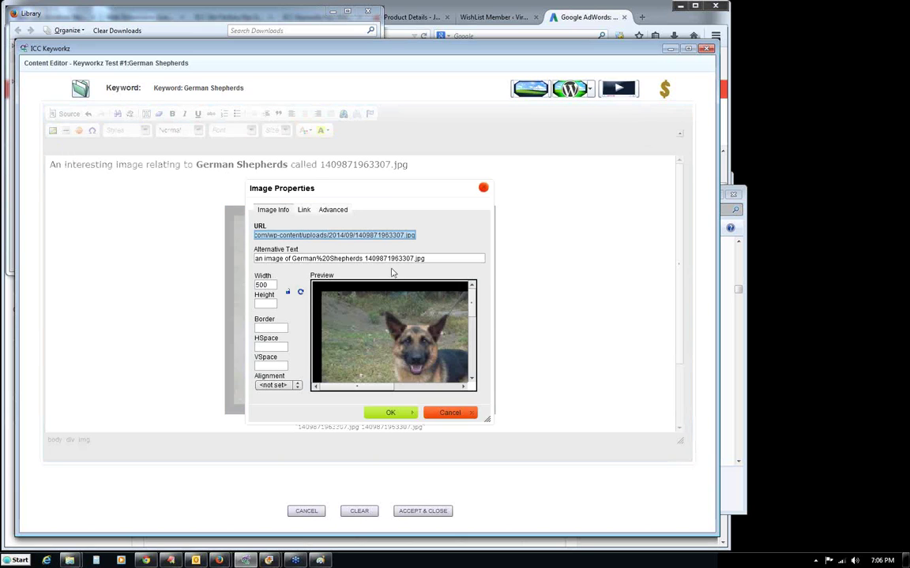
pyautogui.click(327, 235)
pyautogui.moveTo(327, 234); pyautogui.dragTo(371, 225)
pyautogui.click(269, 235)
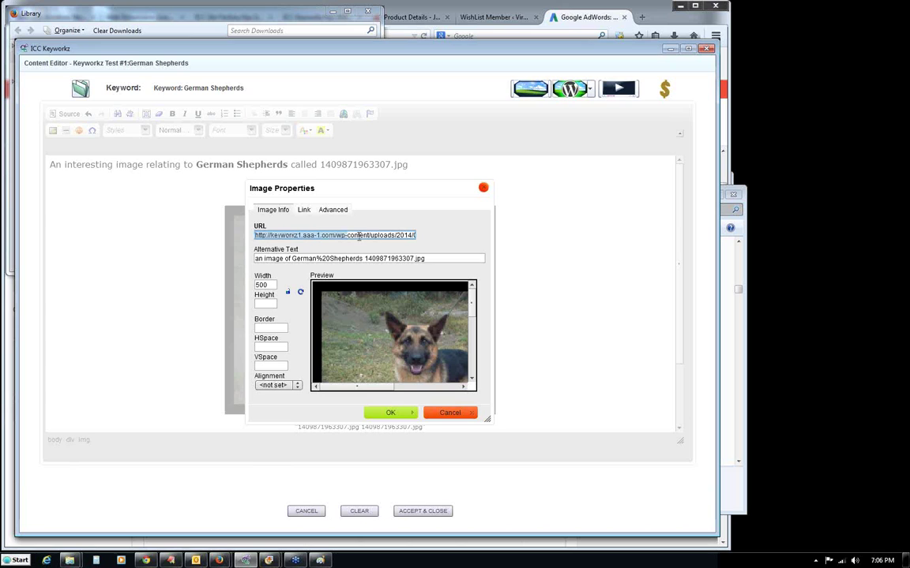
pyautogui.click(338, 290)
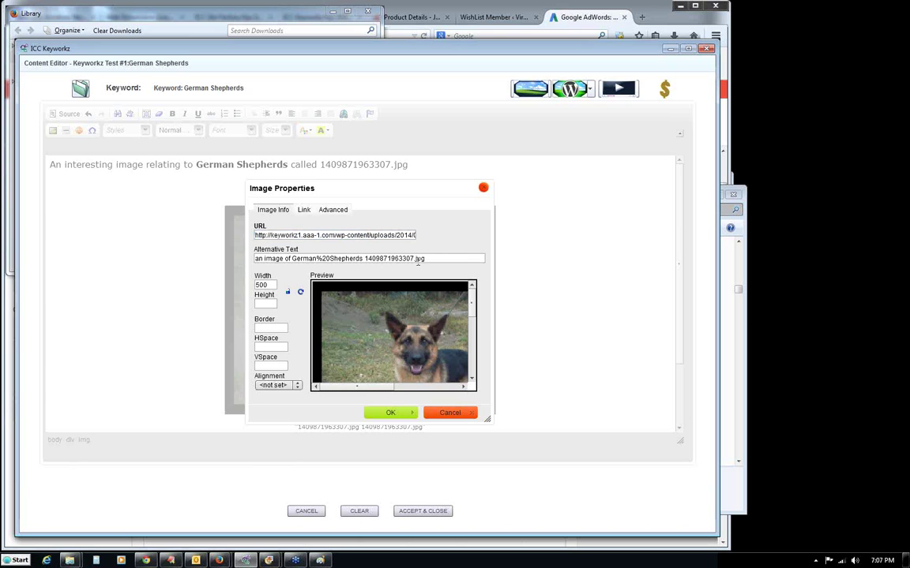
pyautogui.moveTo(317, 259); pyautogui.dragTo(328, 259)
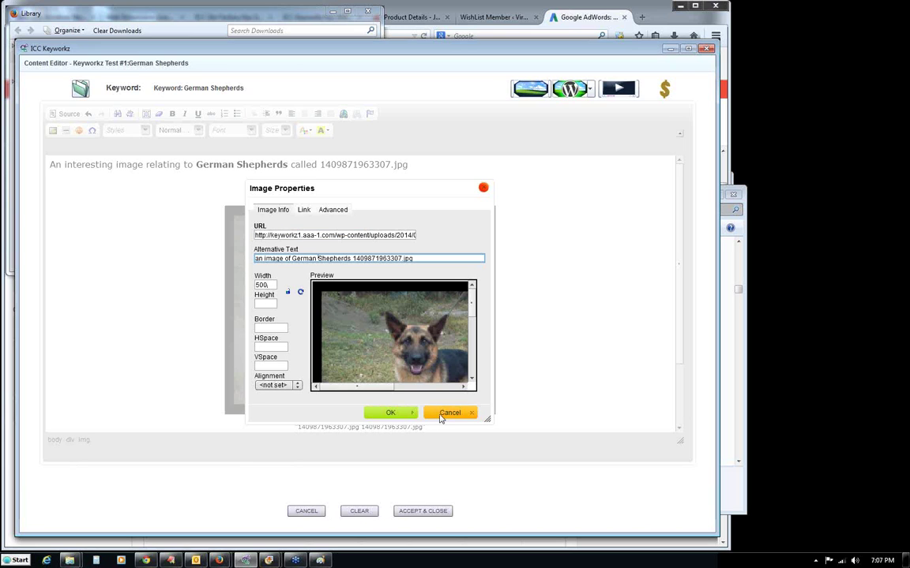
pyautogui.click(441, 417)
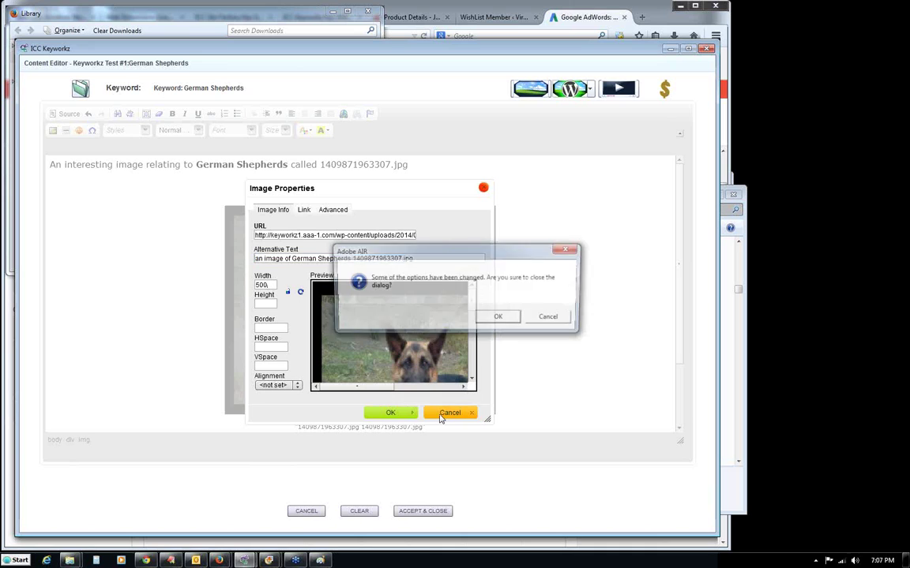
pyautogui.click(547, 319)
pyautogui.click(483, 189)
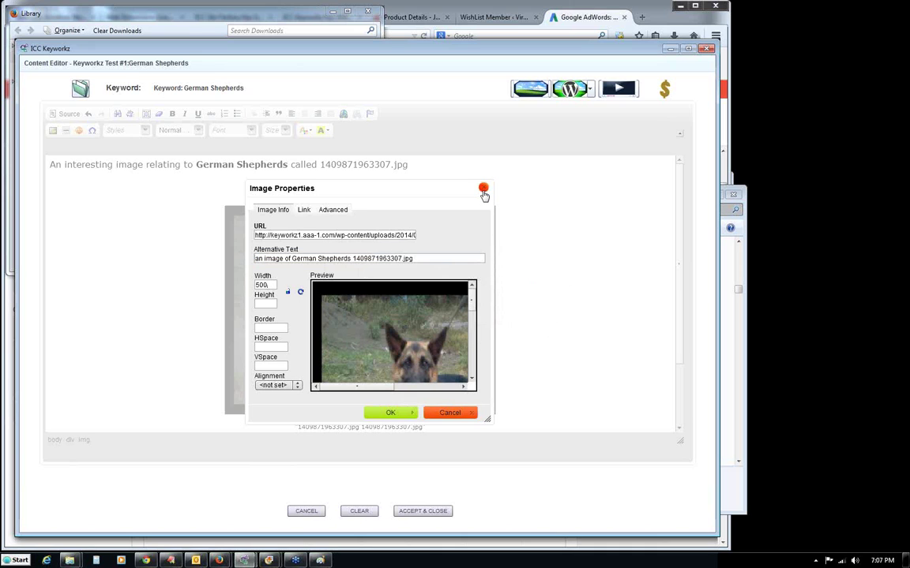
pyautogui.click(496, 319)
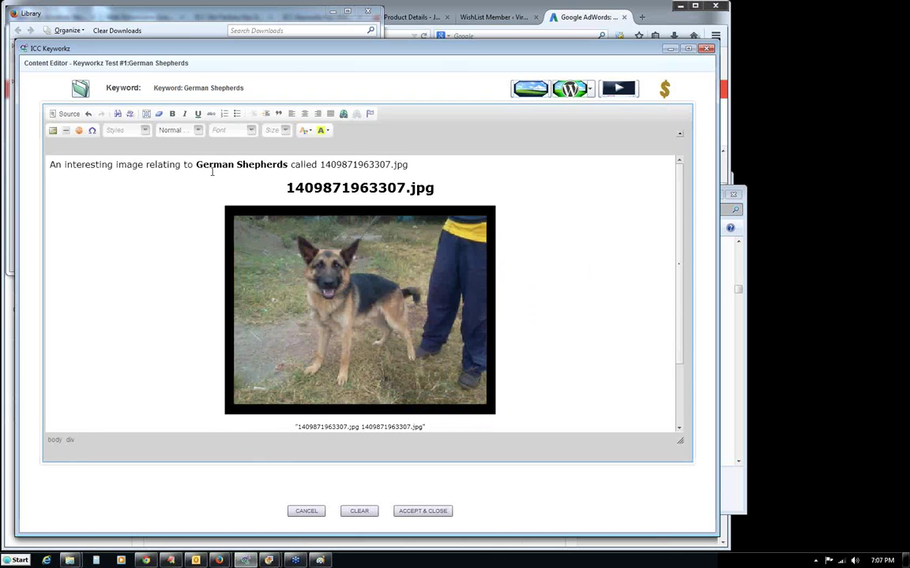
# Type the 'asdasdf asdf asdf…' filler before the opening sentence, checking it in Source view.
pyautogui.click(254, 248)
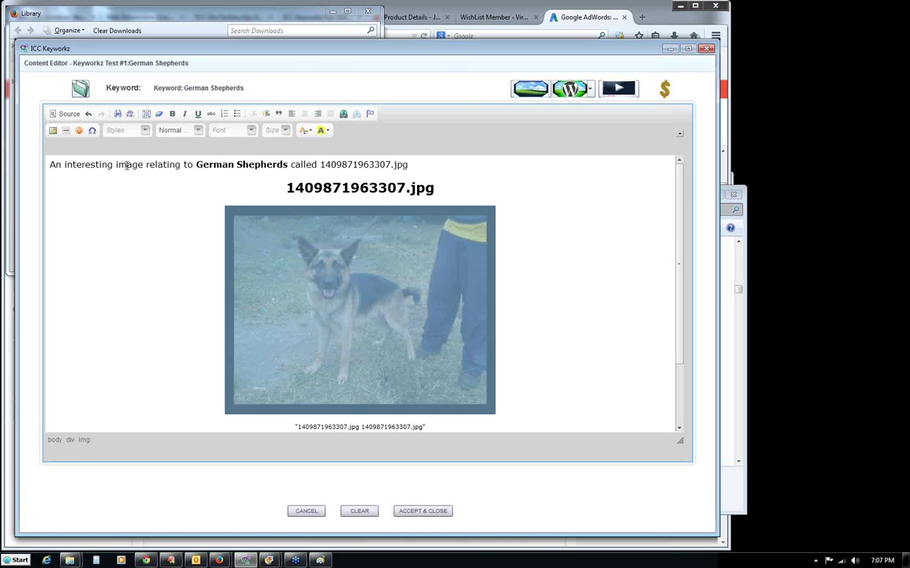
pyautogui.click(126, 165)
pyautogui.moveTo(50, 165); pyautogui.dragTo(190, 168)
pyautogui.click(192, 178)
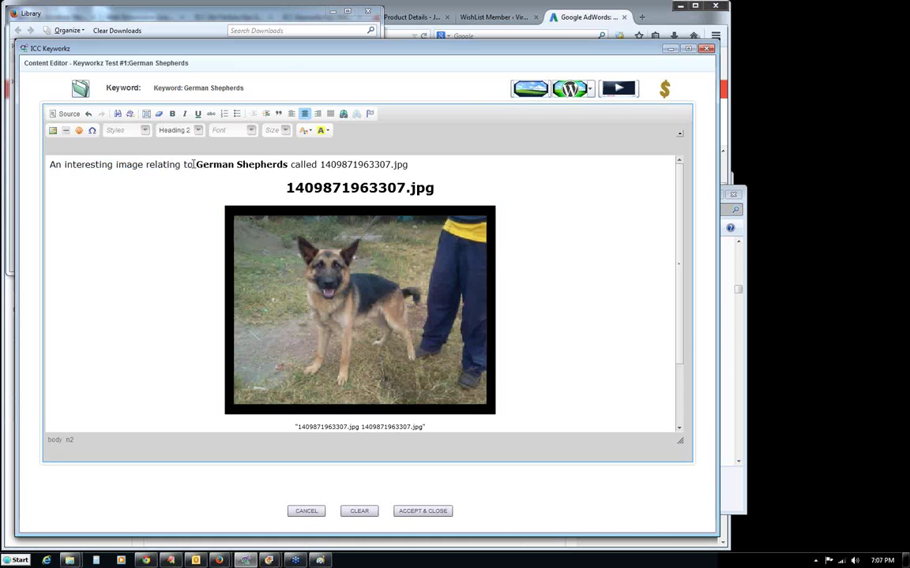
pyautogui.click(49, 164)
pyautogui.write('asdasdf asdf asdf asdf asdf ')
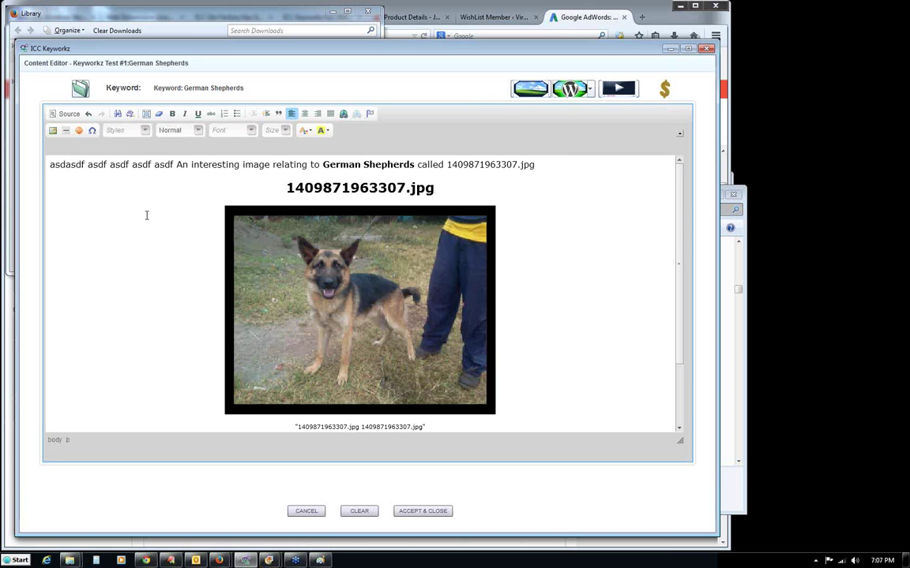
pyautogui.write('asdf asdf asdf asdf asdf asdf asdf asdf asdf asd')
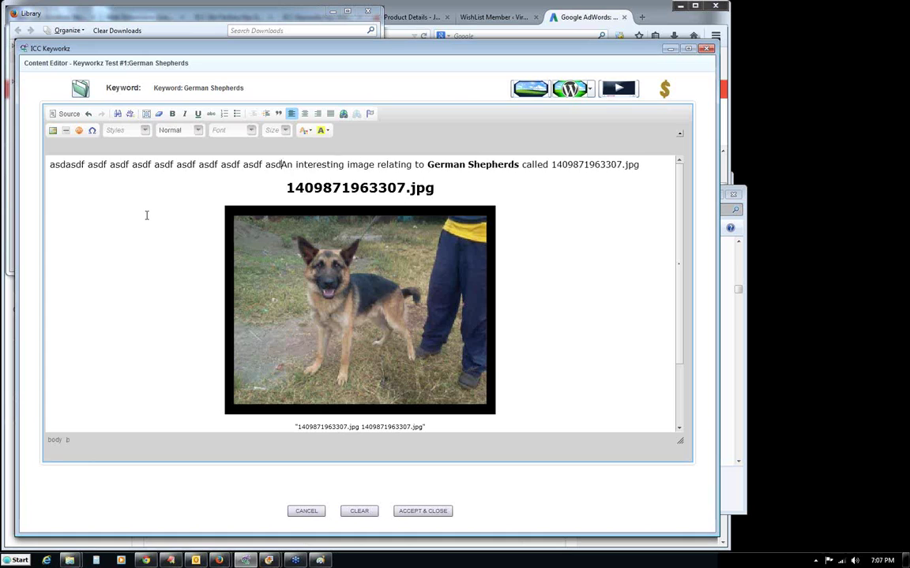
pyautogui.write('f')
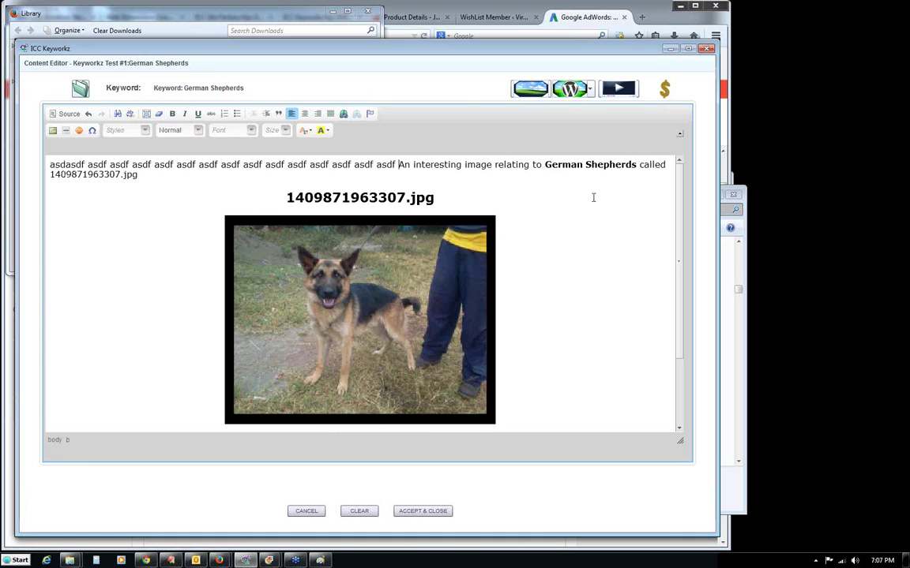
pyautogui.click(69, 114)
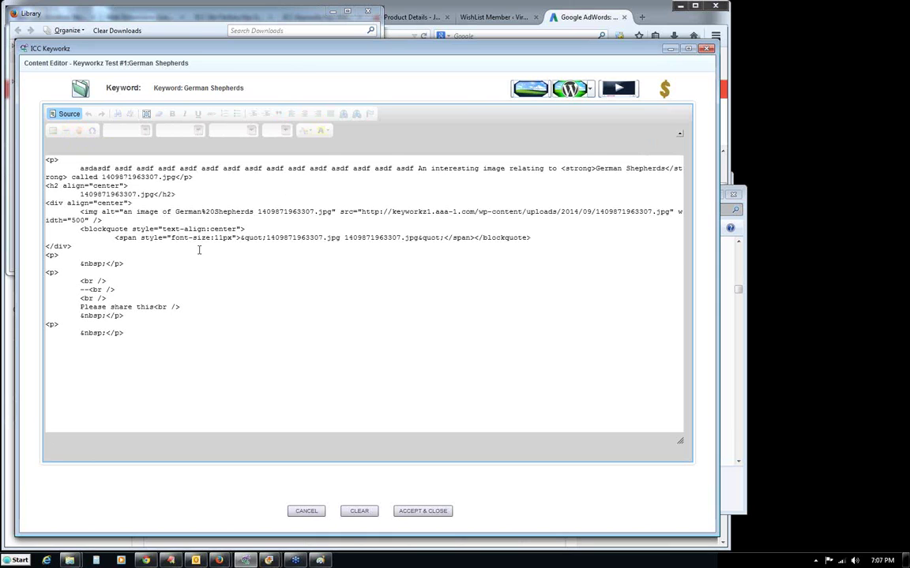
pyautogui.click(64, 114)
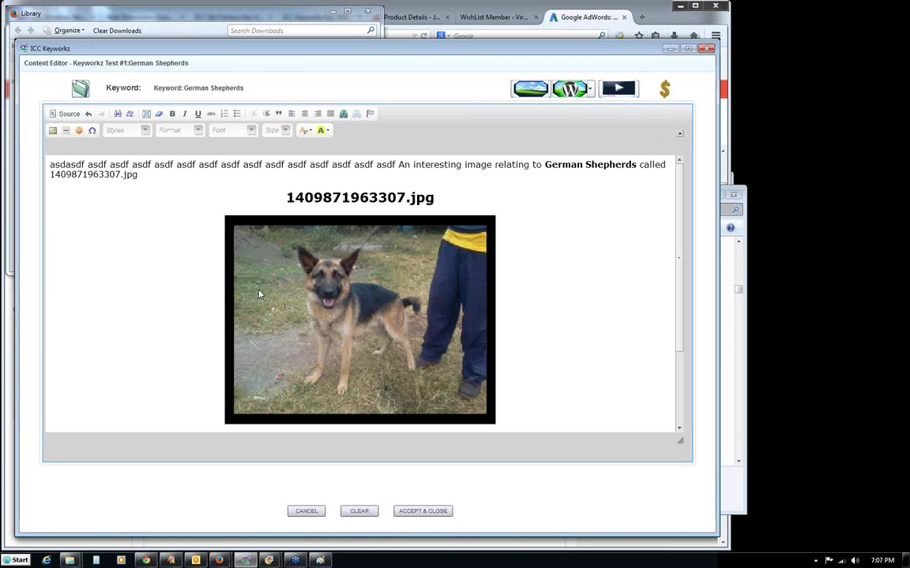
pyautogui.moveTo(677, 260); pyautogui.dragTo(676, 367)
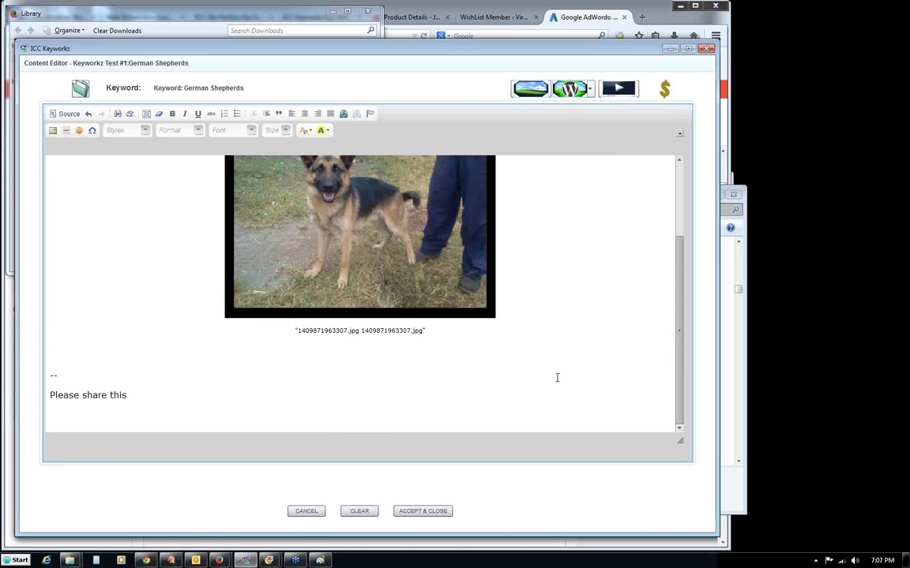
pyautogui.click(402, 365)
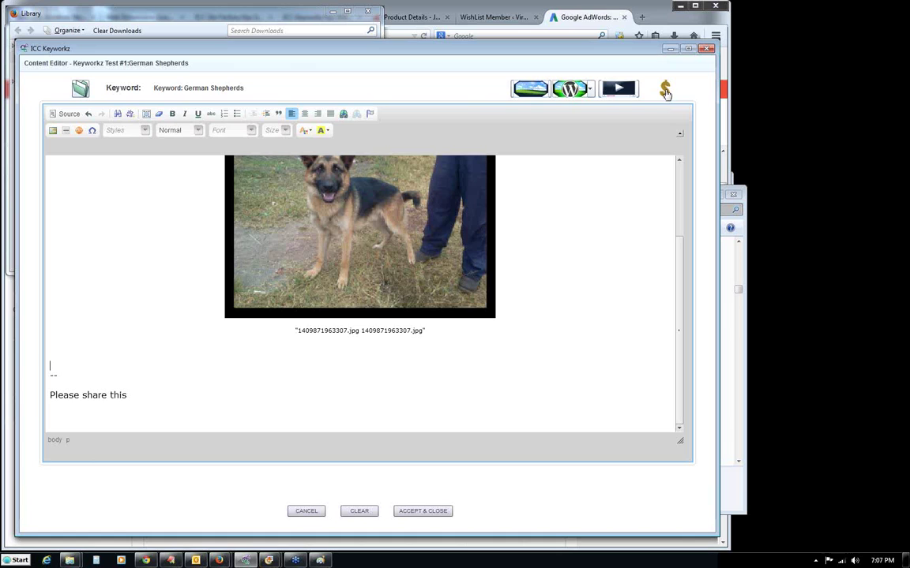
# Open the Amazon monetization console and check the saved Amazon account settings.
pyautogui.click(666, 93)
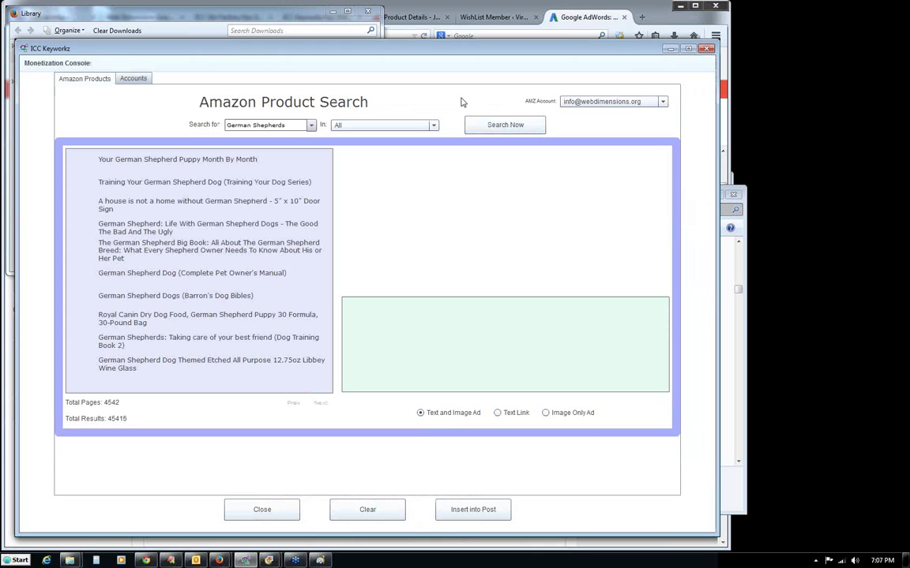
pyautogui.click(131, 78)
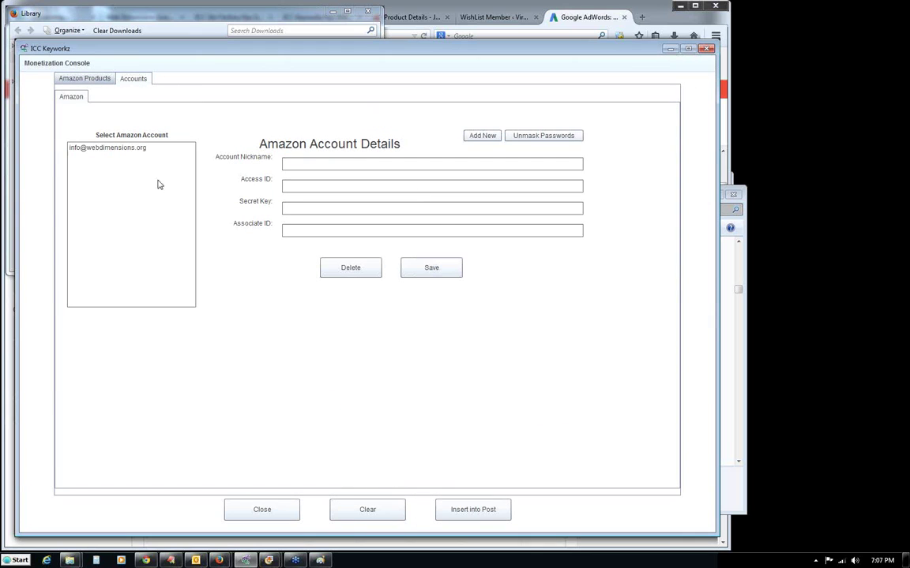
pyautogui.click(122, 151)
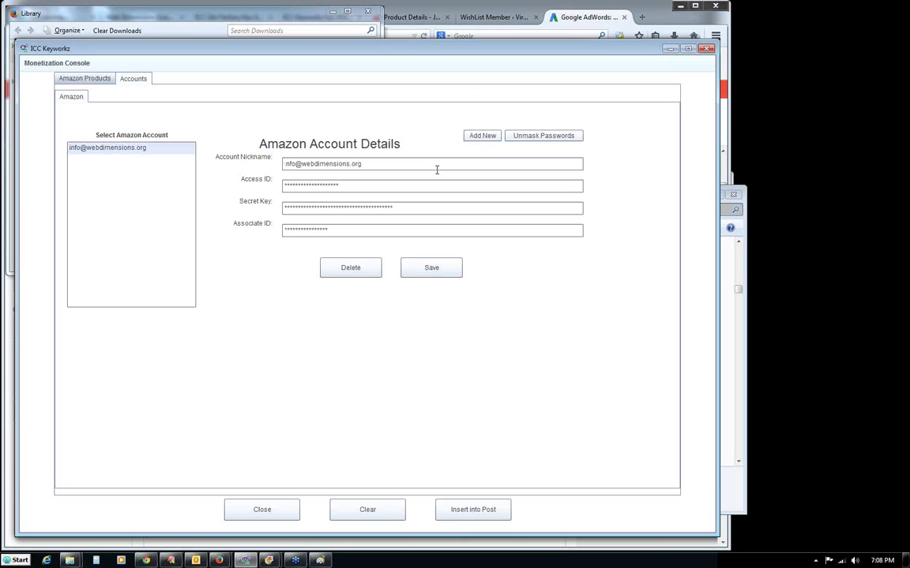
pyautogui.click(93, 78)
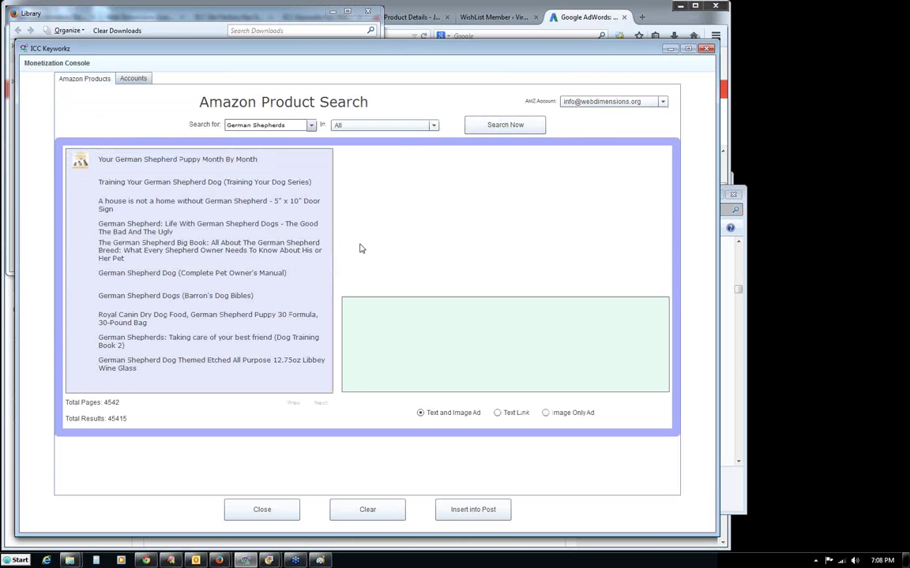
# Preview the German Shepherds product results, from training books to the door sign.
pyautogui.click(138, 185)
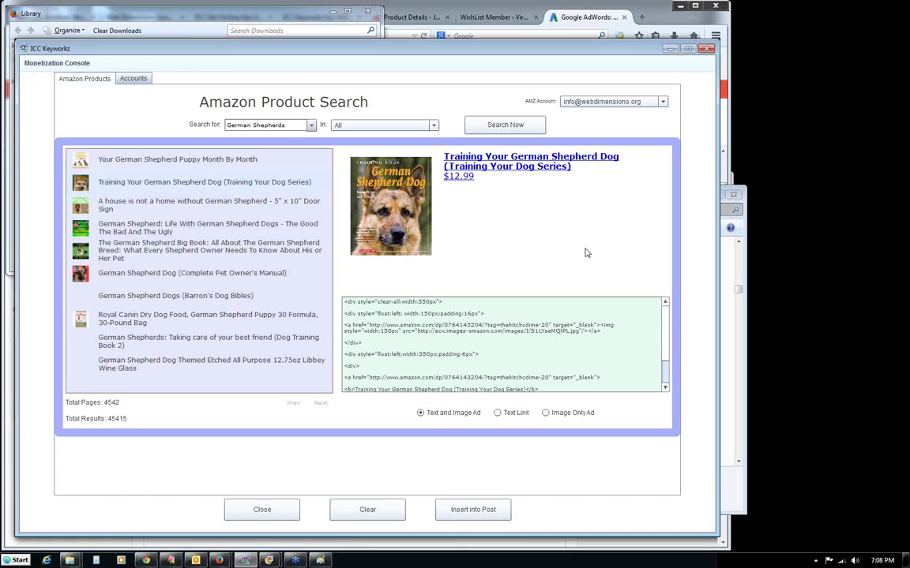
pyautogui.click(202, 204)
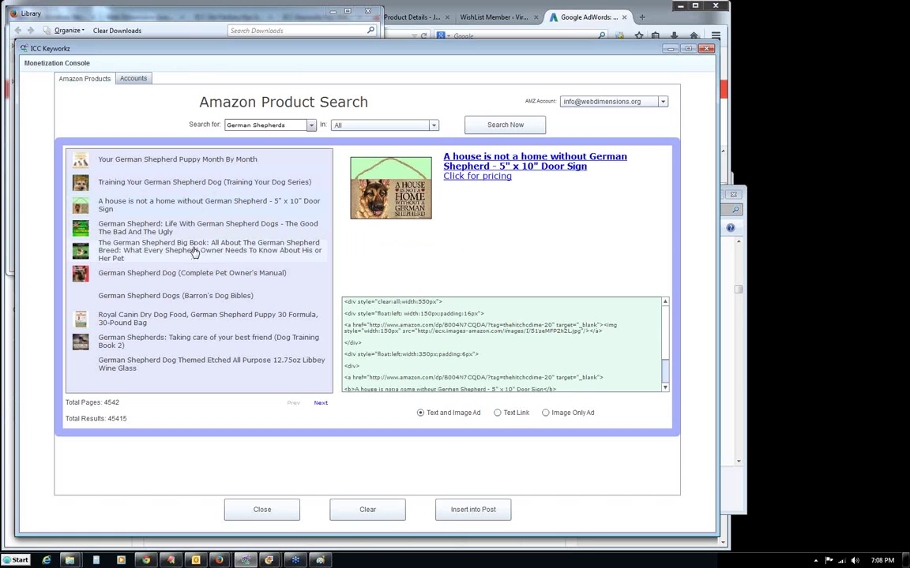
pyautogui.click(194, 251)
pyautogui.click(195, 272)
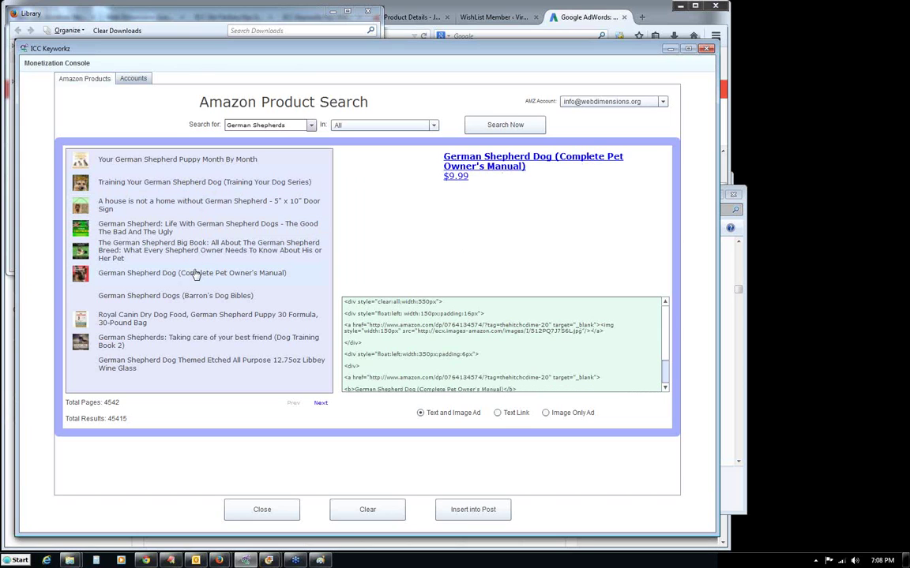
pyautogui.click(197, 296)
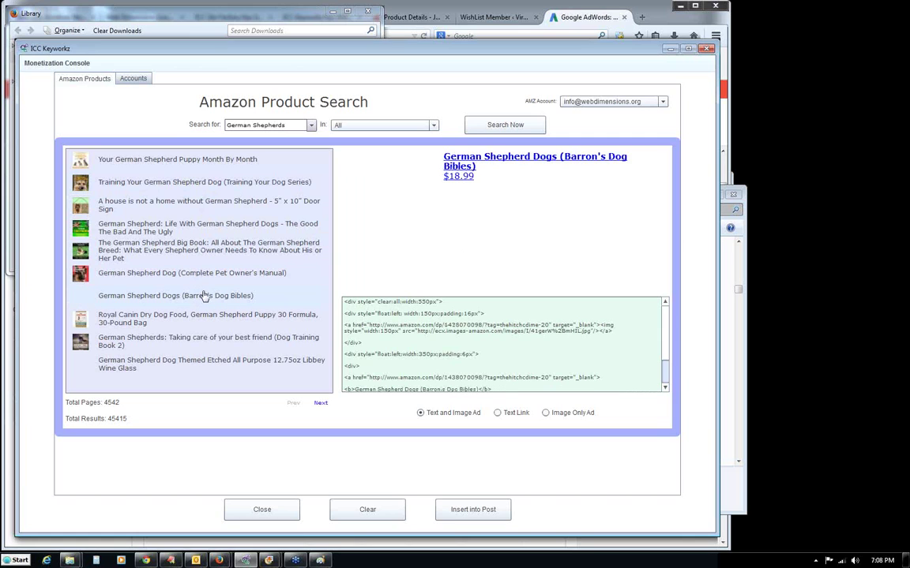
pyautogui.click(201, 253)
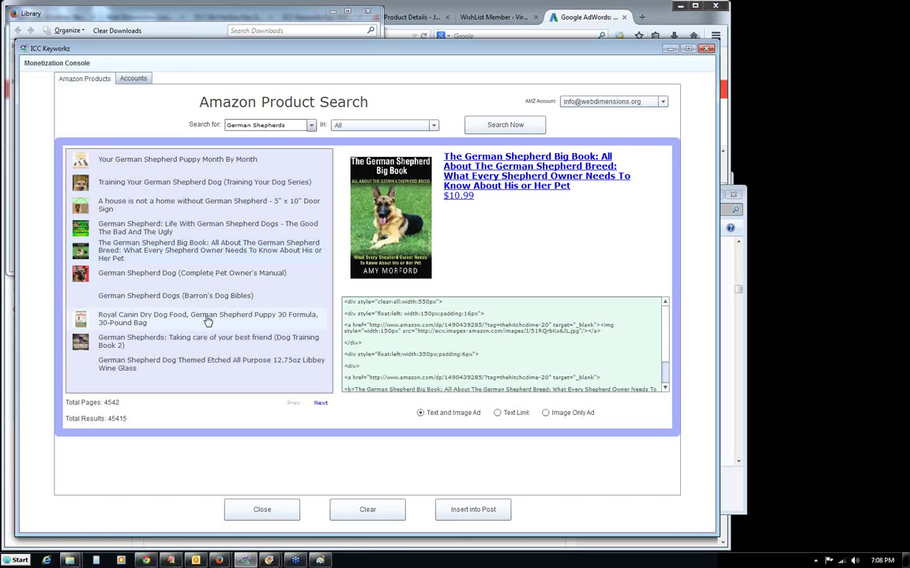
pyautogui.click(196, 341)
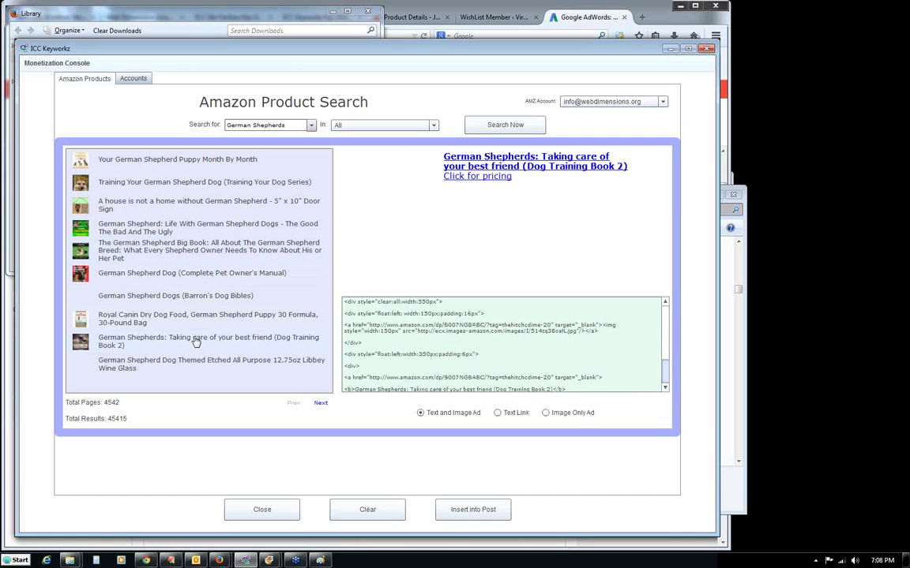
pyautogui.click(195, 191)
pyautogui.click(195, 203)
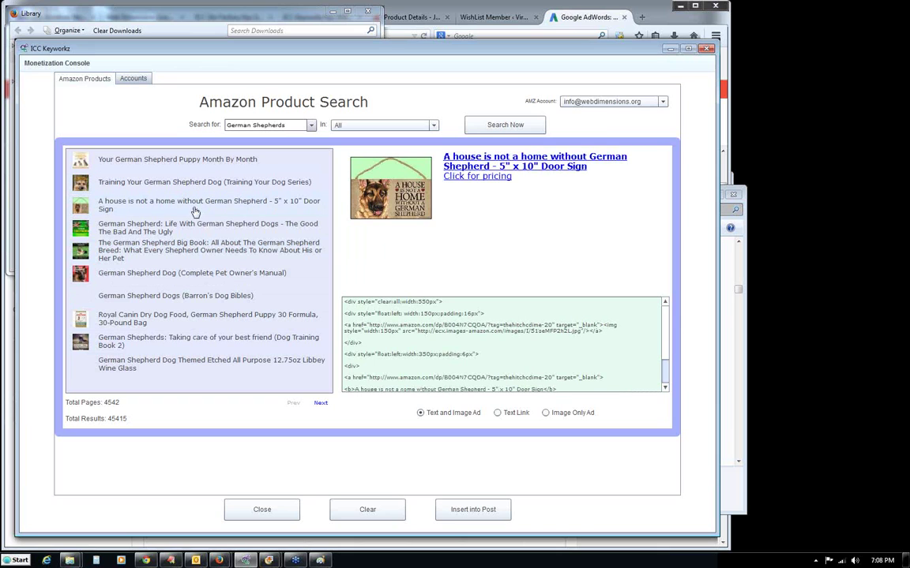
pyautogui.click(191, 228)
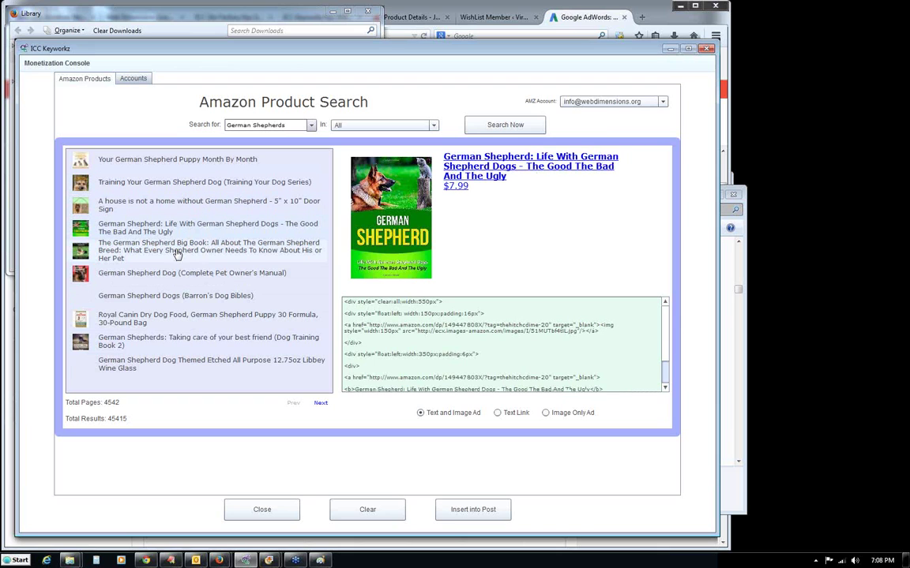
pyautogui.click(177, 253)
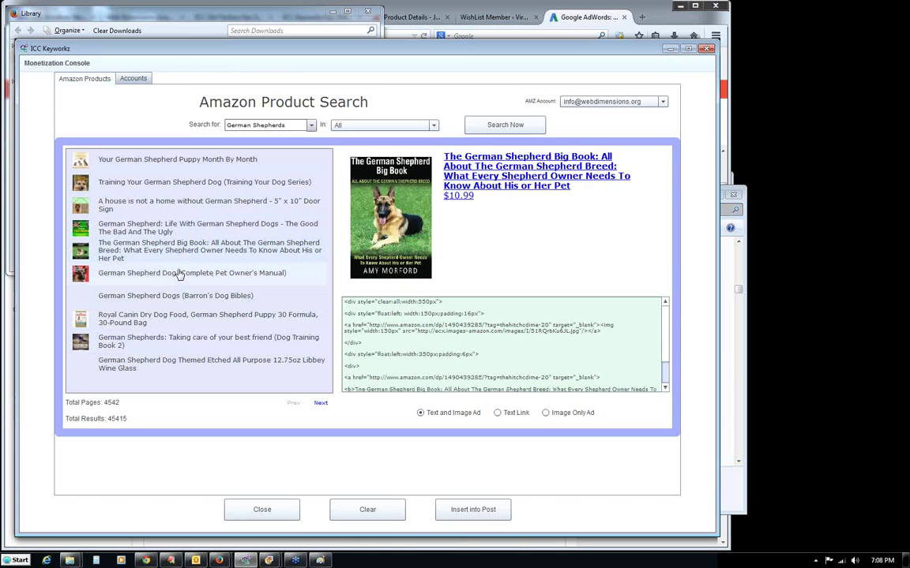
pyautogui.click(177, 274)
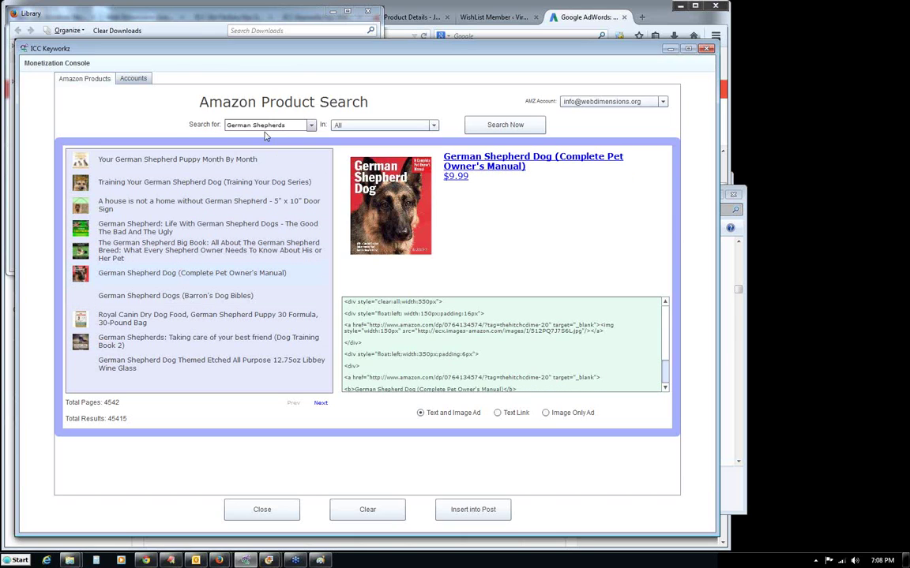
# Change the product search term to 'German Shepherd' and rerun the search.
pyautogui.click(289, 125)
pyautogui.click(290, 125)
pyautogui.press('BackSpace')
pyautogui.click(479, 125)
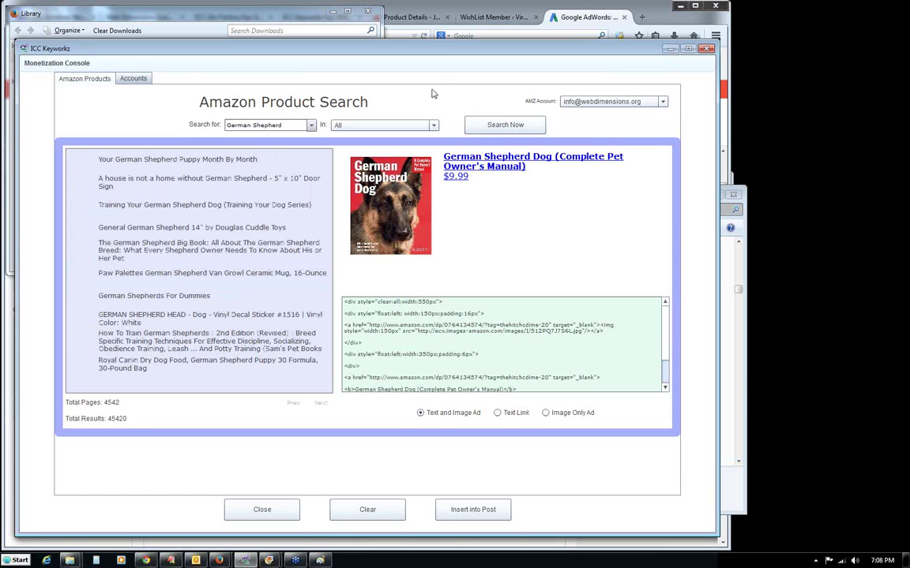
# Preview the new results and insert the Paw Palettes ceramic mug ad into the post.
pyautogui.click(159, 161)
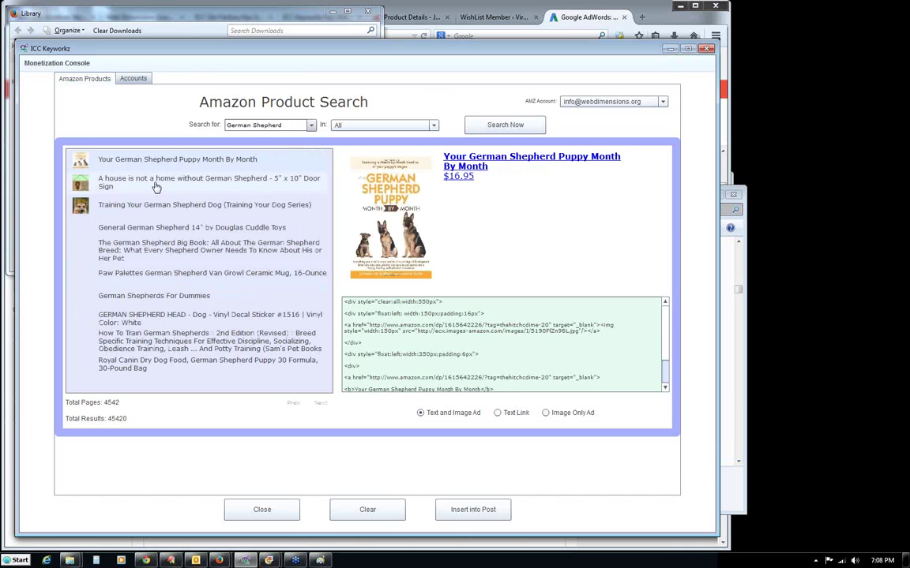
pyautogui.click(155, 187)
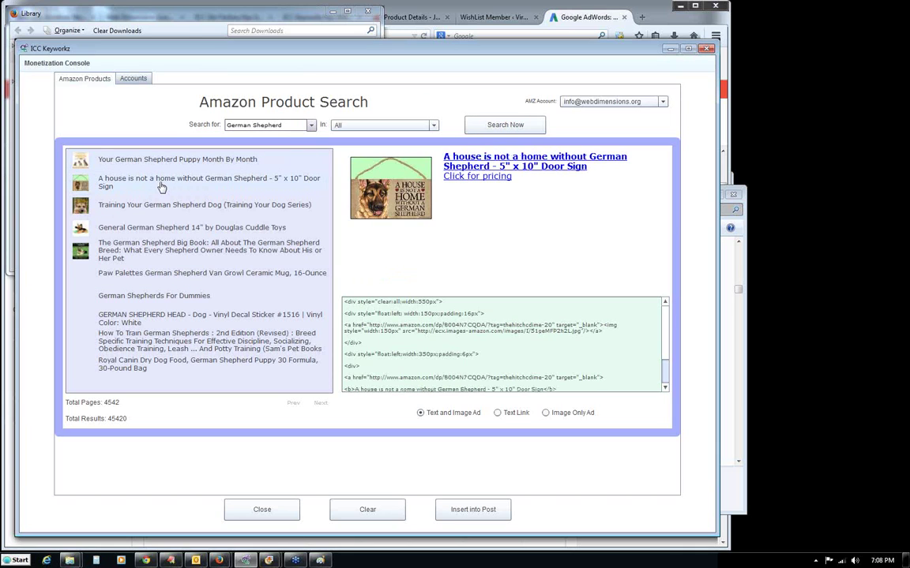
pyautogui.click(152, 206)
pyautogui.click(153, 228)
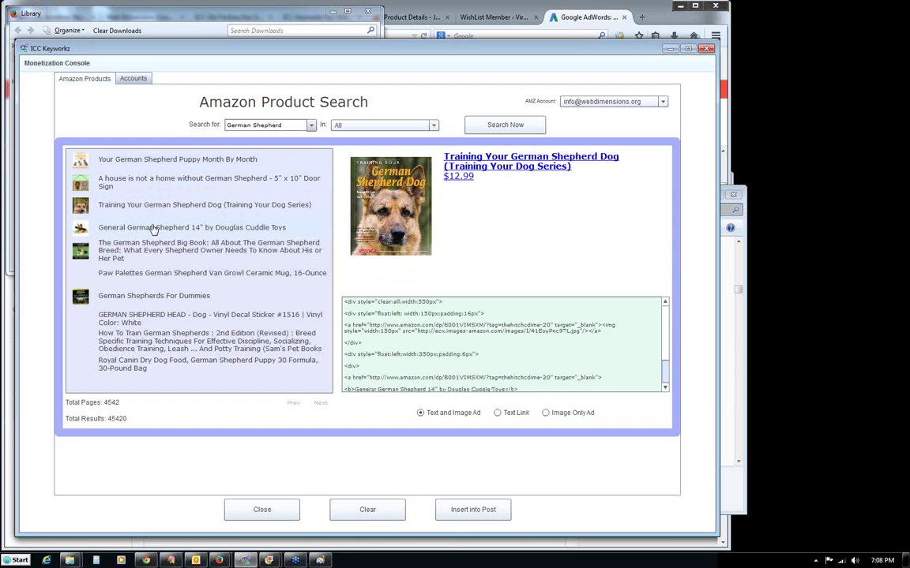
pyautogui.click(160, 250)
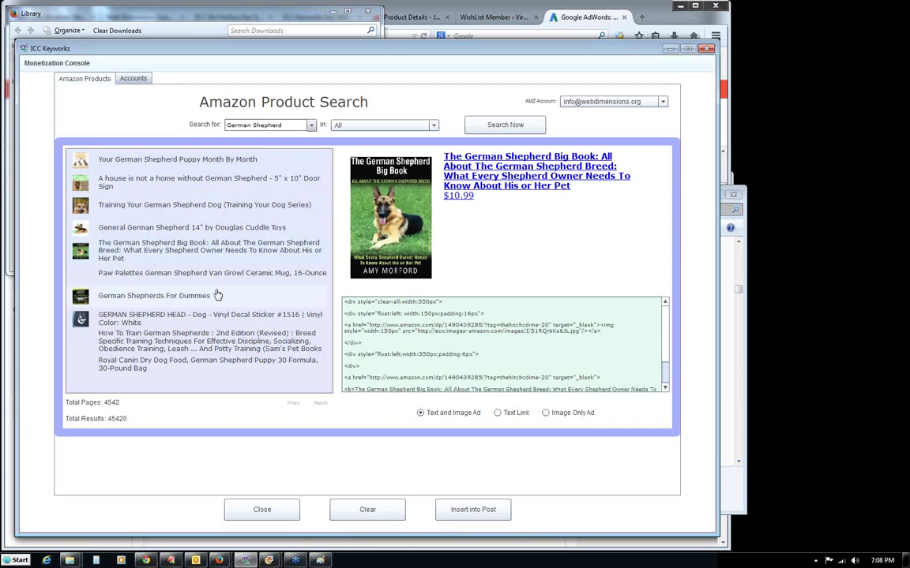
pyautogui.click(197, 273)
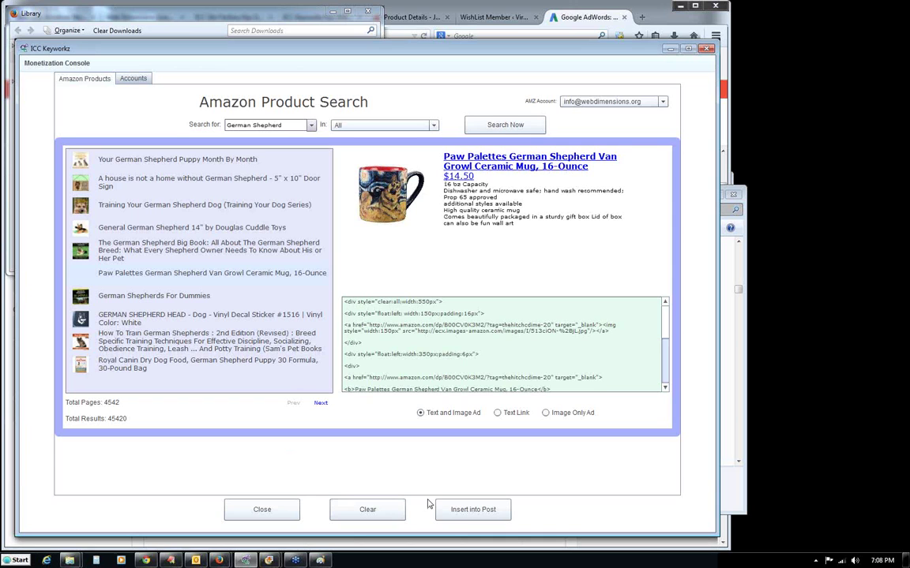
pyautogui.click(461, 511)
# Delete the 'Please share this' sign-off below the mug ad.
pyautogui.click(365, 310)
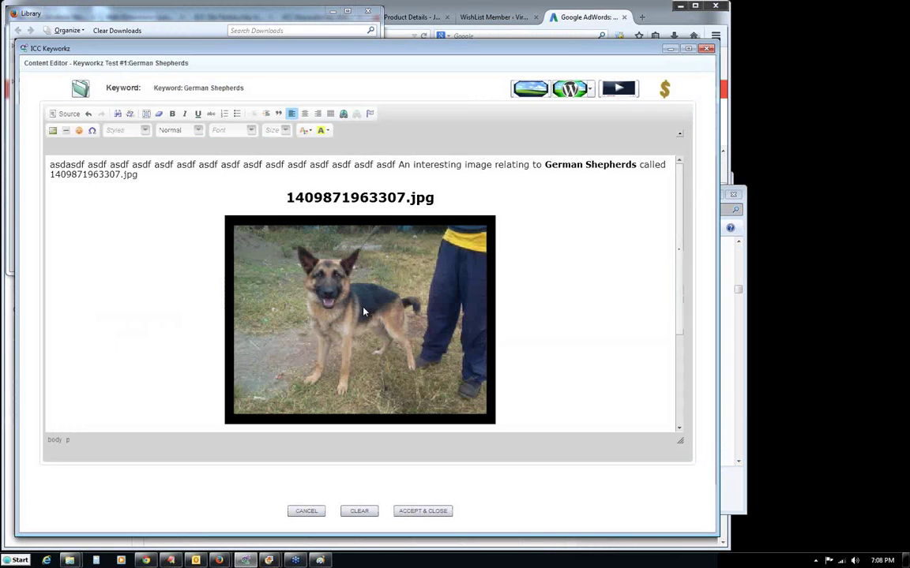
pyautogui.scroll(-3, 677, 405)
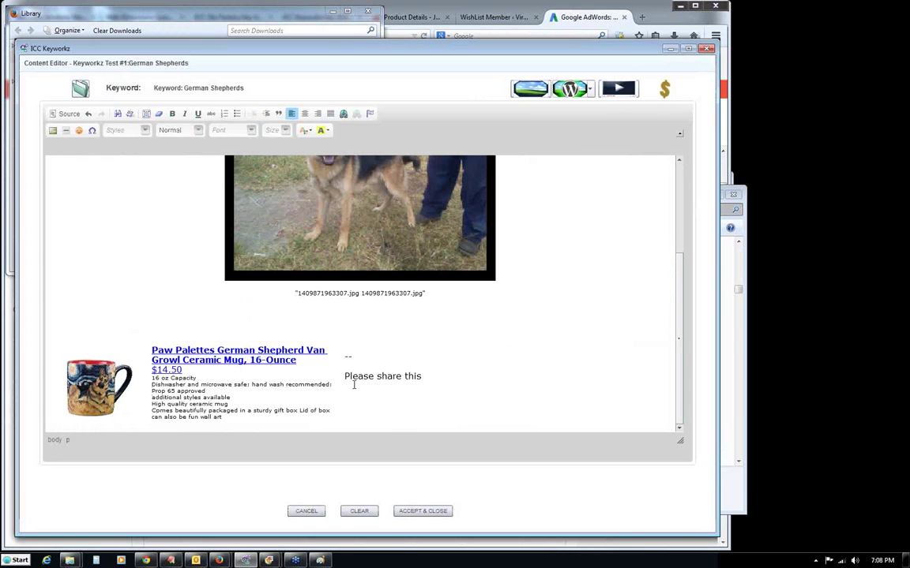
pyautogui.click(431, 375)
pyautogui.press('BackSpace')
pyautogui.press('BackSpace')
pyautogui.press('BackSpace')
pyautogui.press('BackSpace')
pyautogui.press('BackSpace')
pyautogui.press('BackSpace')
pyautogui.press('BackSpace')
pyautogui.press('BackSpace')
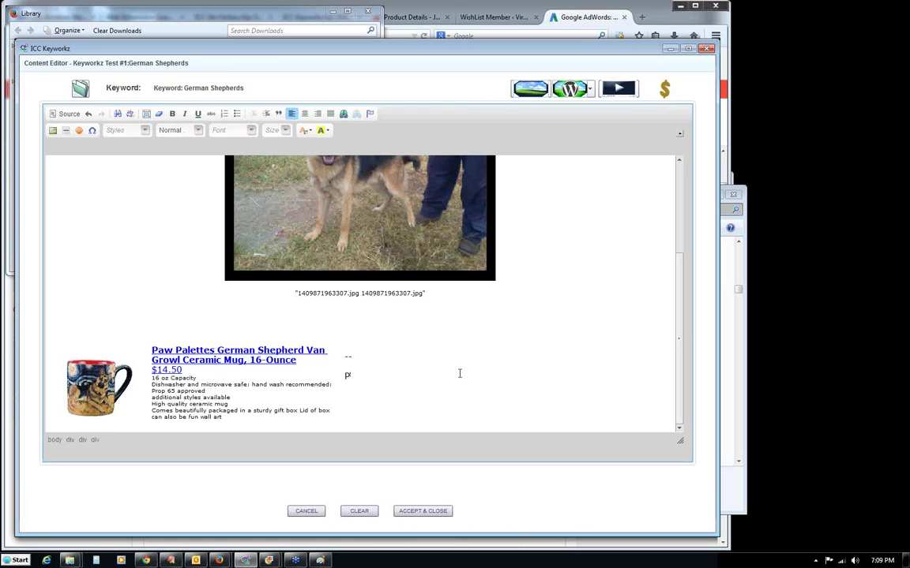
pyautogui.press('BackSpace')
# Save the German Shepherds post content and close the editor.
pyautogui.scroll(5, 681, 315)
pyautogui.scroll(-5, 682, 315)
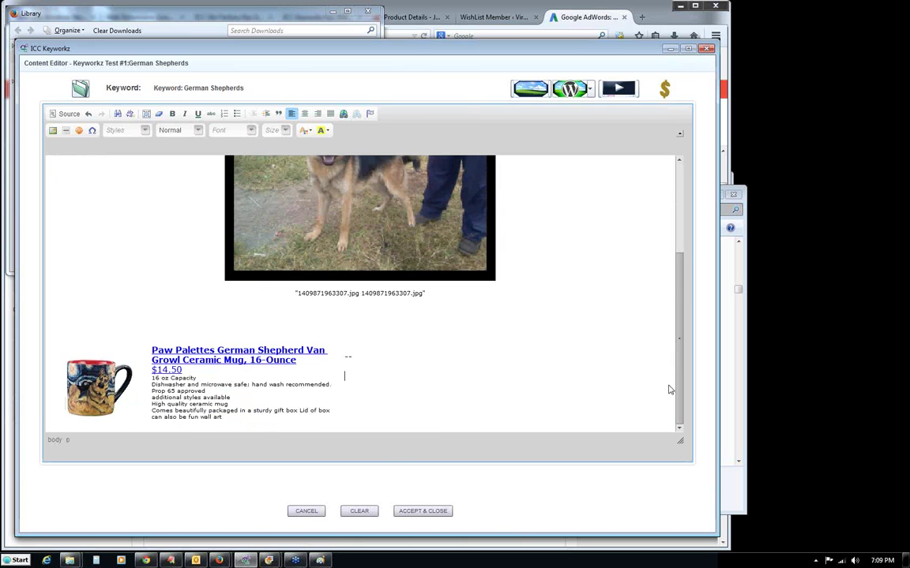
pyautogui.click(406, 511)
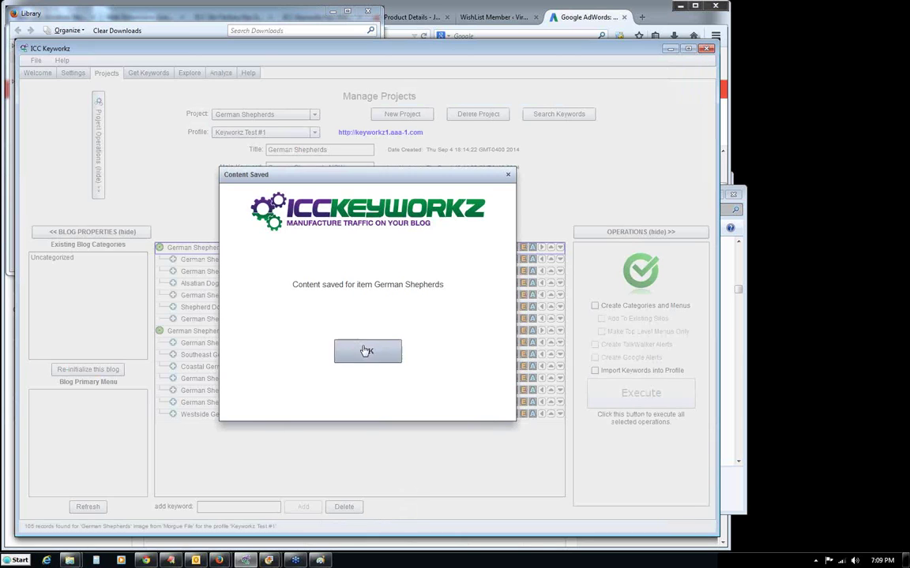
# Reopen the saved German Shepherds content to check it.
pyautogui.click(367, 349)
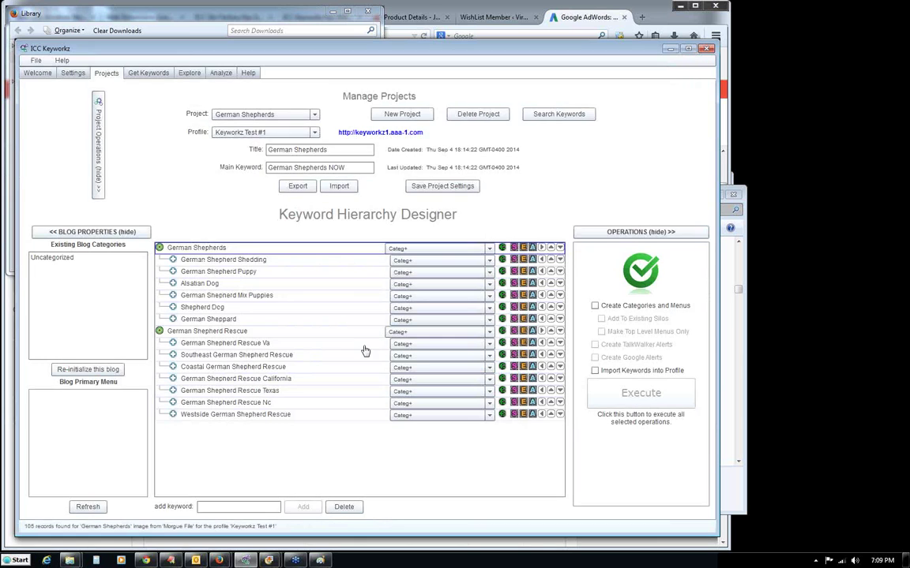
pyautogui.click(503, 249)
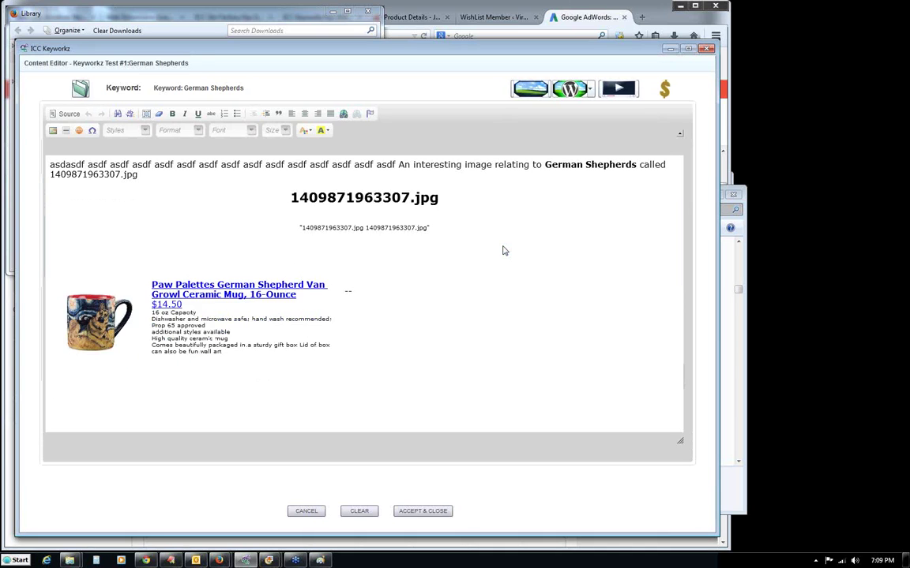
pyautogui.scroll(-5, 683, 278)
pyautogui.scroll(5, 682, 278)
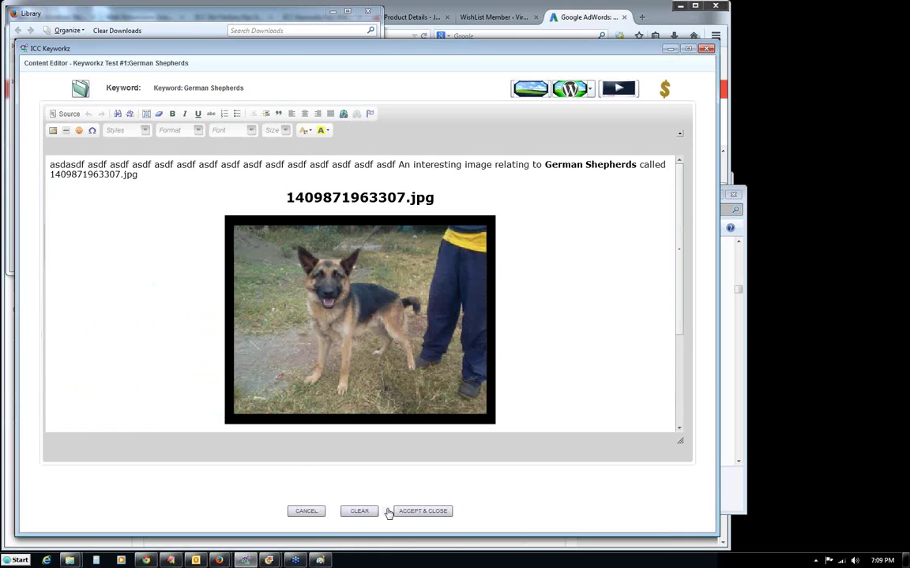
# Close it unchanged and open the content editor for German Shepherd Shedding.
pyautogui.click(318, 514)
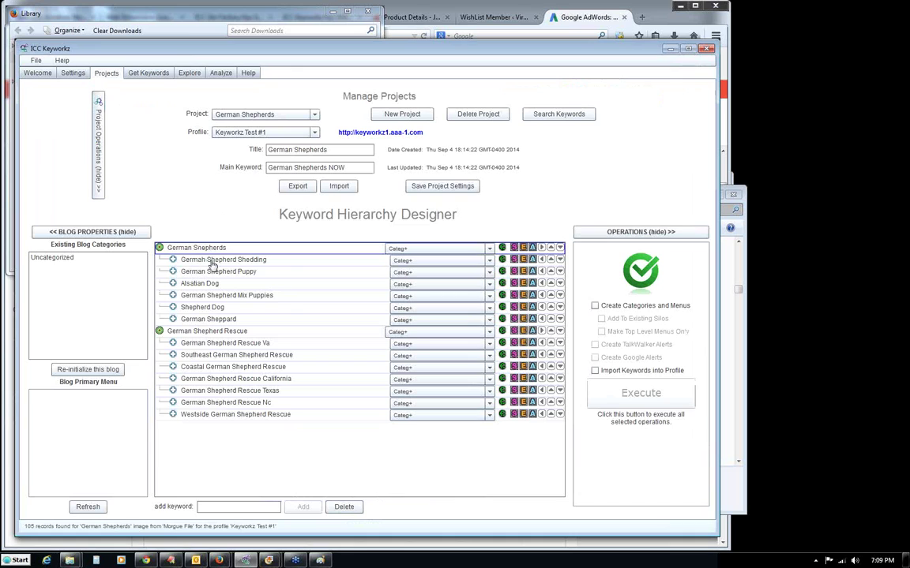
pyautogui.click(211, 265)
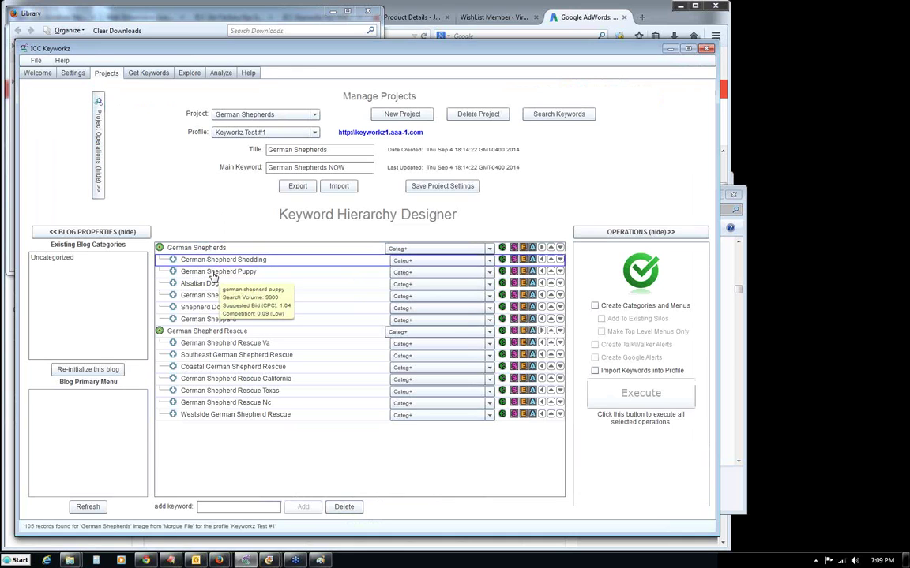
pyautogui.click(501, 260)
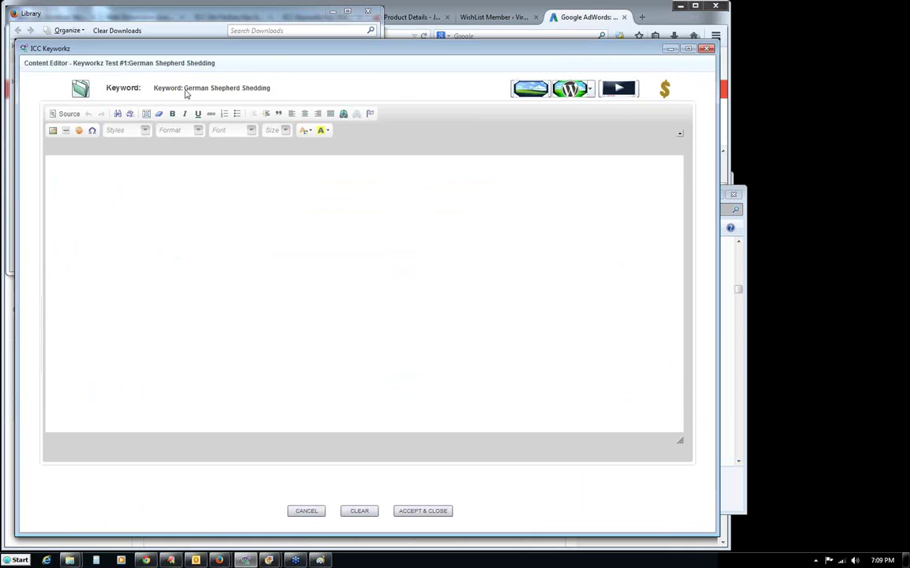
# Embed the 'How to Brush your German Shepherd Dog. timelapse' video from Browse Videos.
pyautogui.click(618, 88)
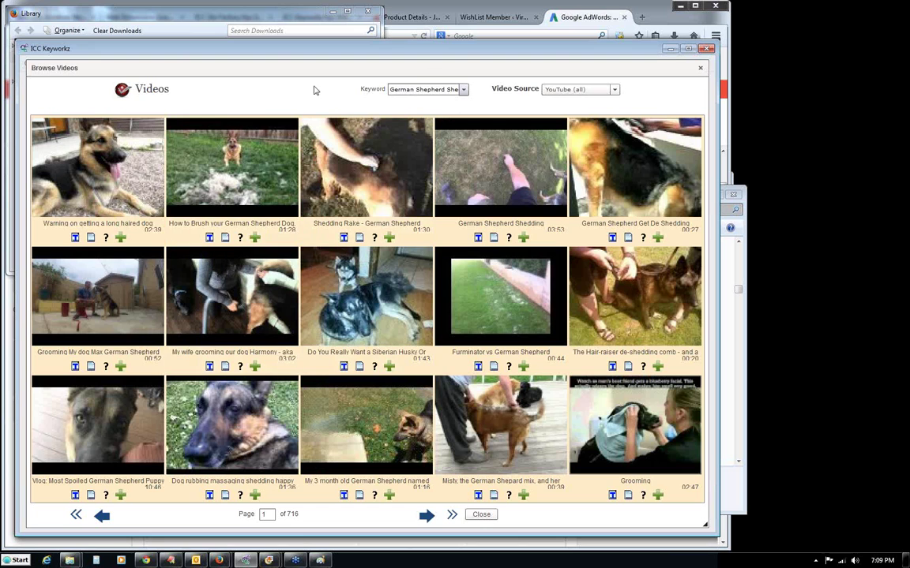
pyautogui.moveTo(301, 69); pyautogui.dragTo(298, 66)
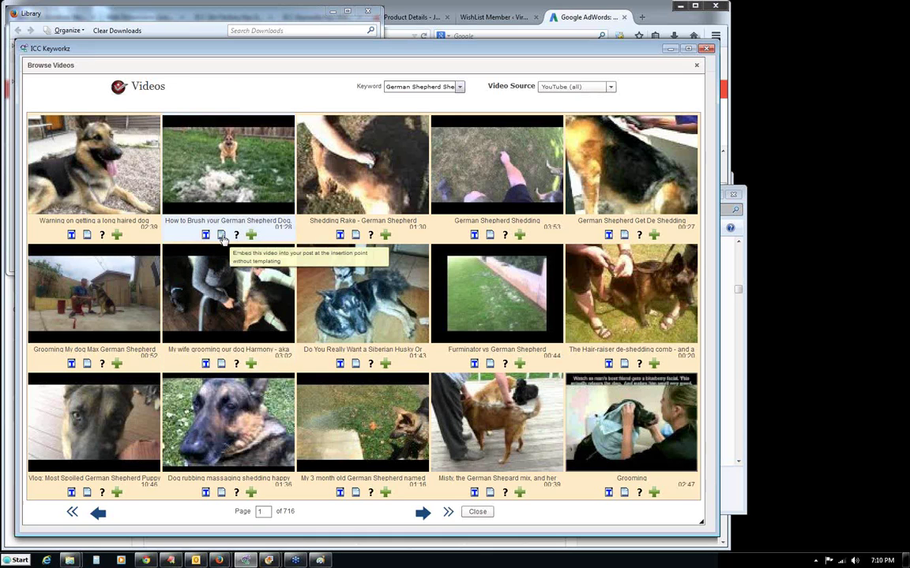
pyautogui.click(206, 236)
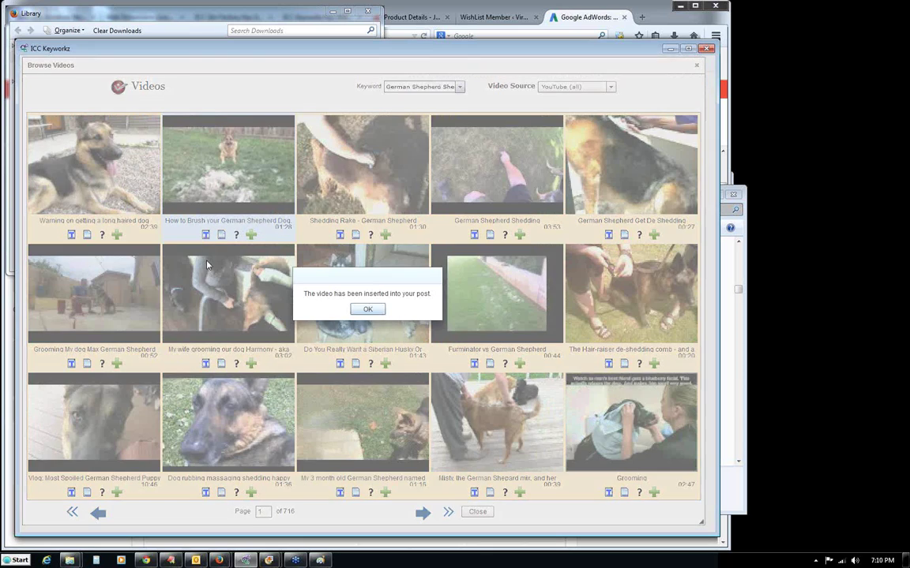
pyautogui.click(366, 309)
# Return from the video browser and inspect the embedded video in the post.
pyautogui.click(477, 512)
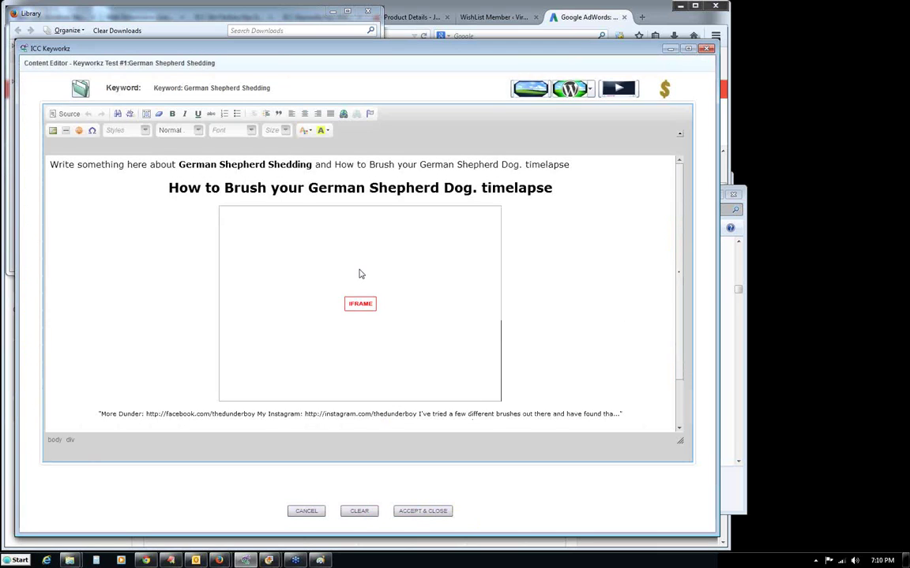
pyautogui.click(360, 274)
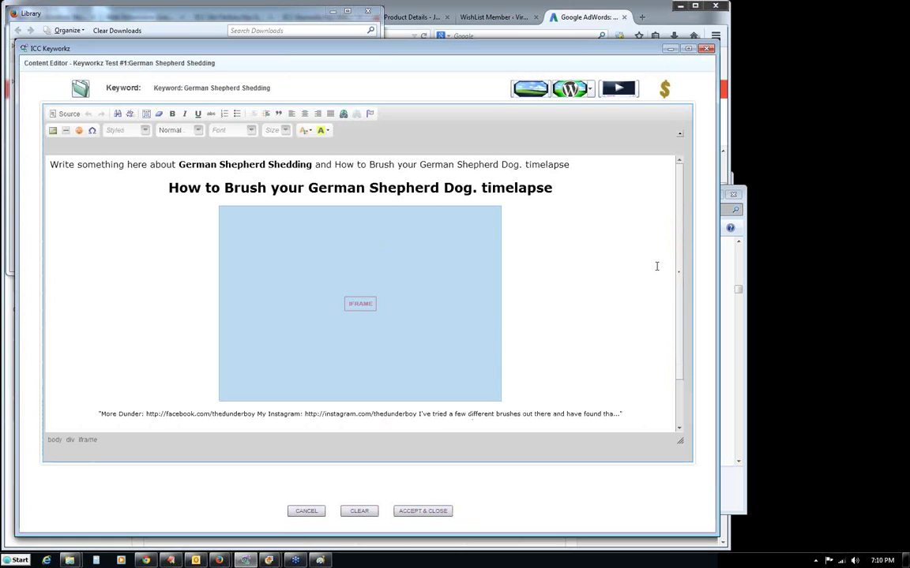
pyautogui.scroll(-3, 608, 267)
pyautogui.scroll(1, 608, 266)
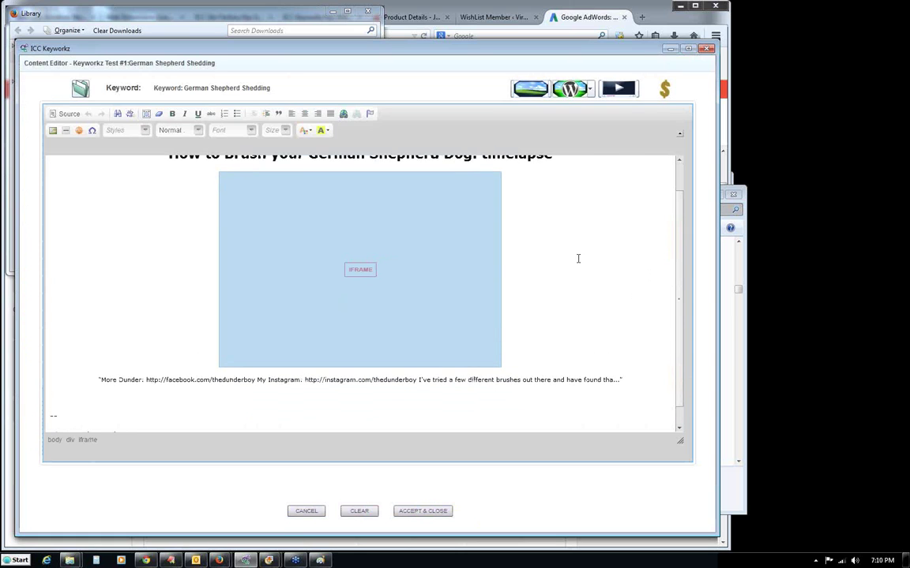
pyautogui.click(578, 259)
pyautogui.scroll(1, 673, 229)
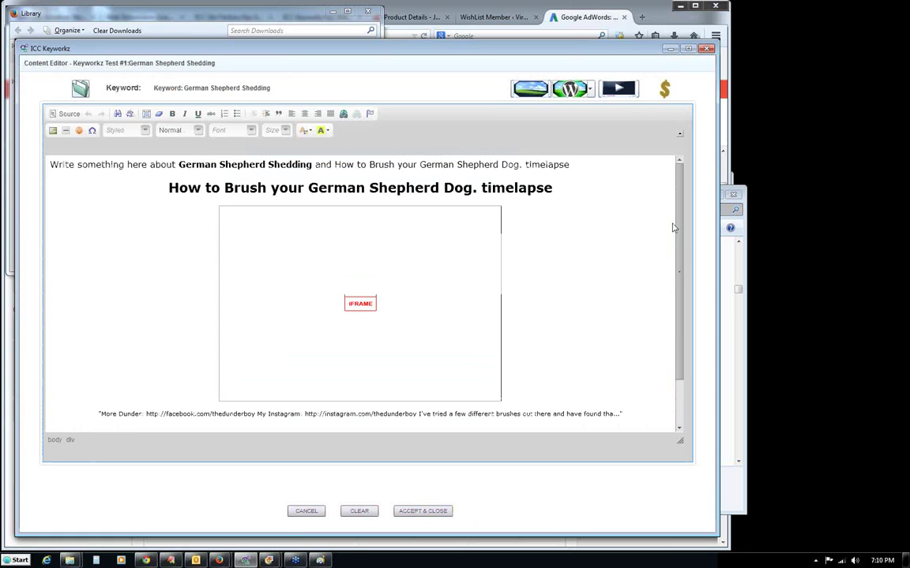
# Replace 'Write something here' with 'Here is a very good video' and delete 'timelapse'.
pyautogui.moveTo(49, 164); pyautogui.dragTo(149, 165)
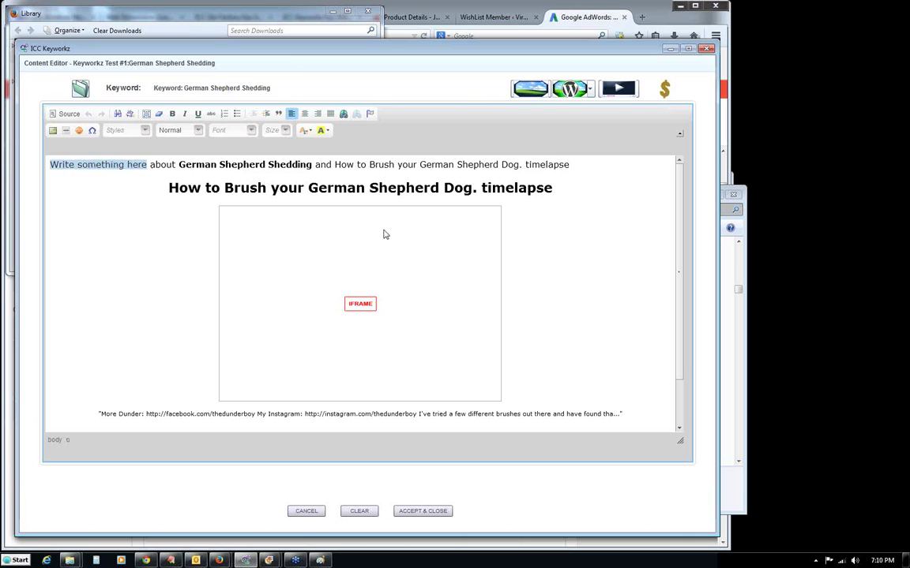
pyautogui.write('Here is a very good video')
pyautogui.press('BackSpace')
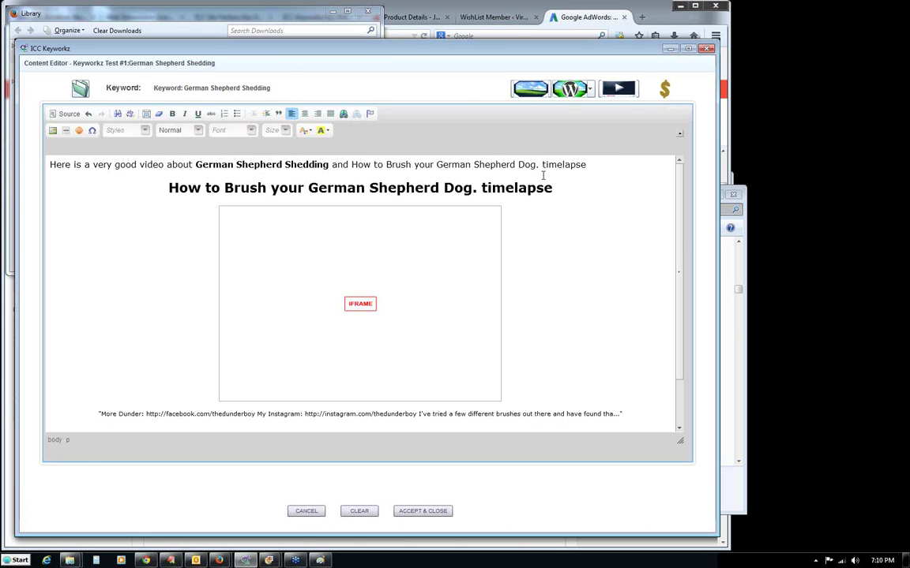
pyautogui.doubleClick(566, 165)
pyautogui.press('BackSpace')
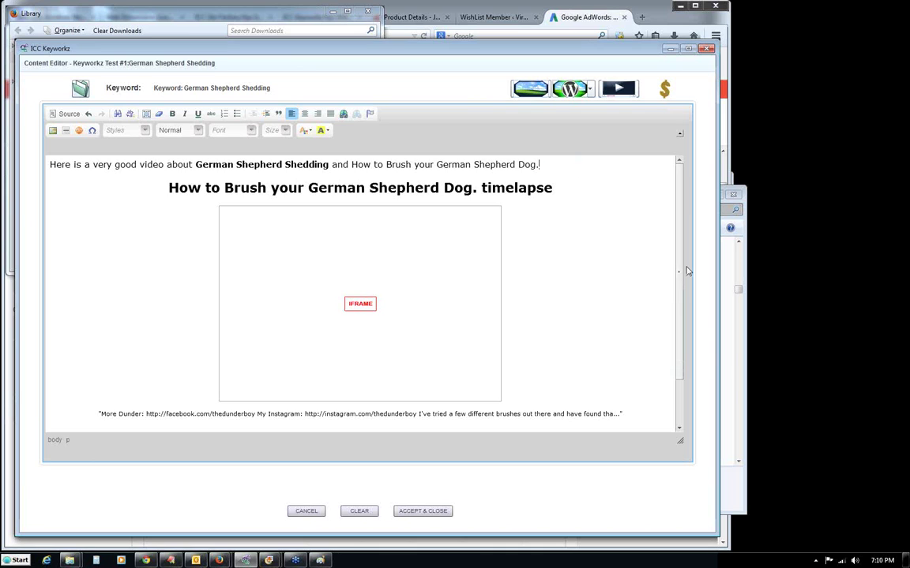
# Select the '--' and 'Please share this' footer lines.
pyautogui.scroll(-2, 624, 331)
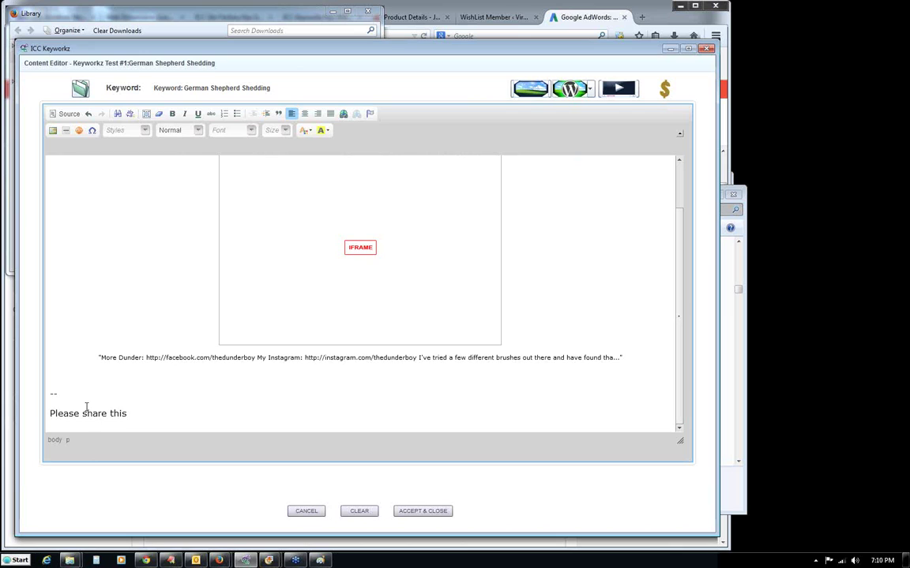
pyautogui.moveTo(131, 415); pyautogui.dragTo(45, 386)
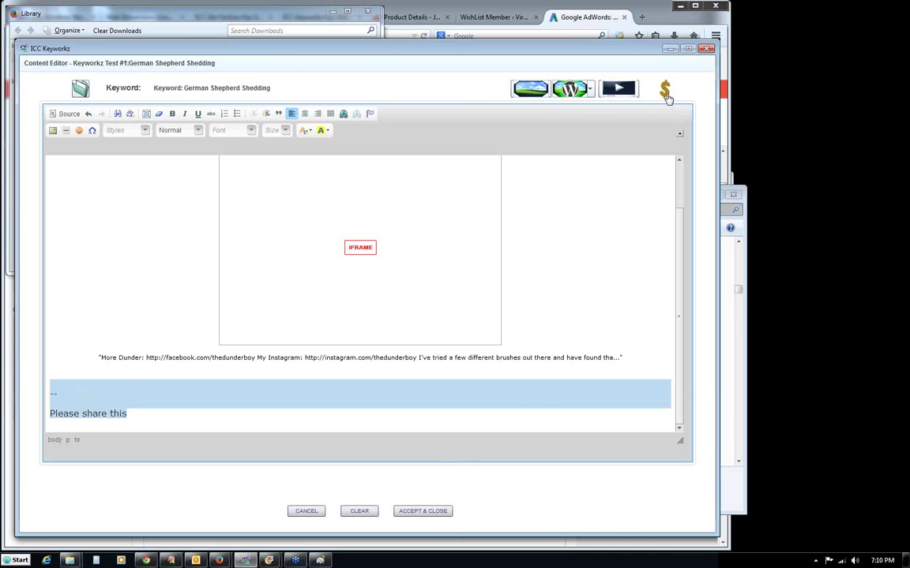
pyautogui.click(54, 393)
pyautogui.moveTo(47, 384); pyautogui.dragTo(124, 438)
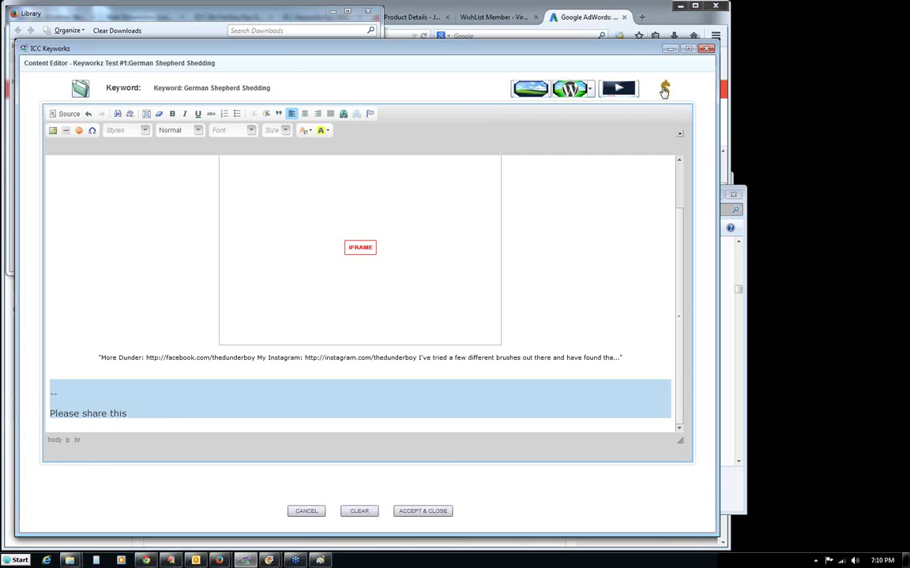
# Insert the Healthy Breeds Omega-HP Skin & Coat Soft Chews ($49.99) Amazon ad below the video.
pyautogui.click(664, 91)
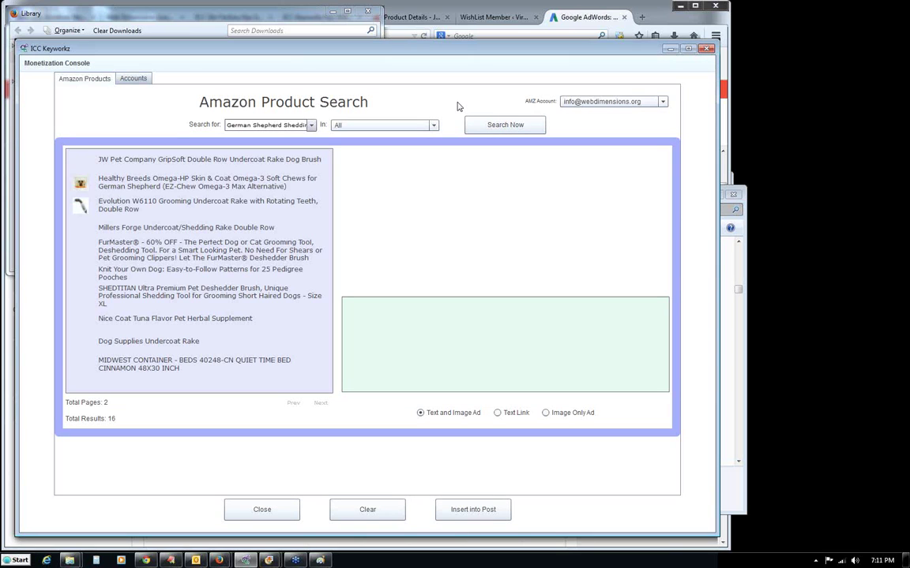
pyautogui.click(147, 184)
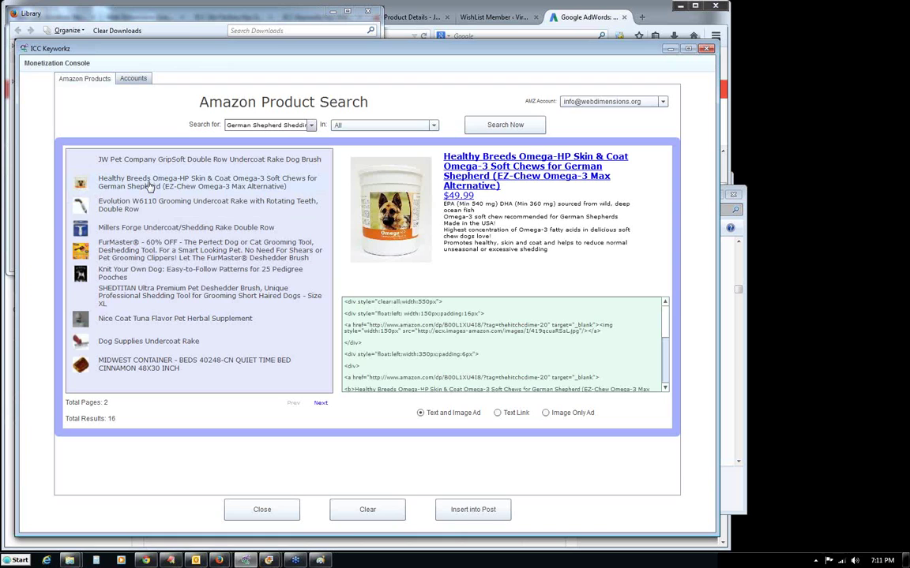
pyautogui.click(471, 510)
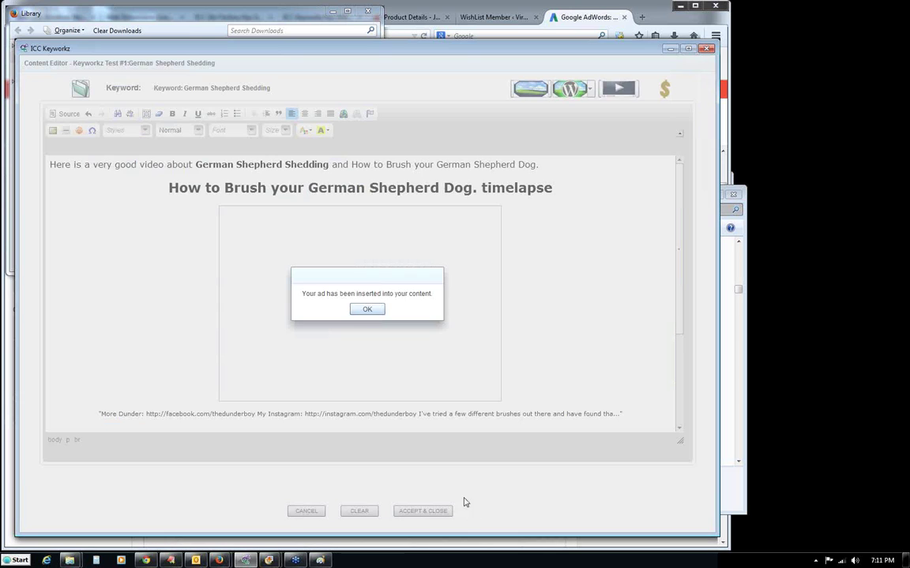
pyautogui.click(367, 311)
pyautogui.scroll(-3, 675, 396)
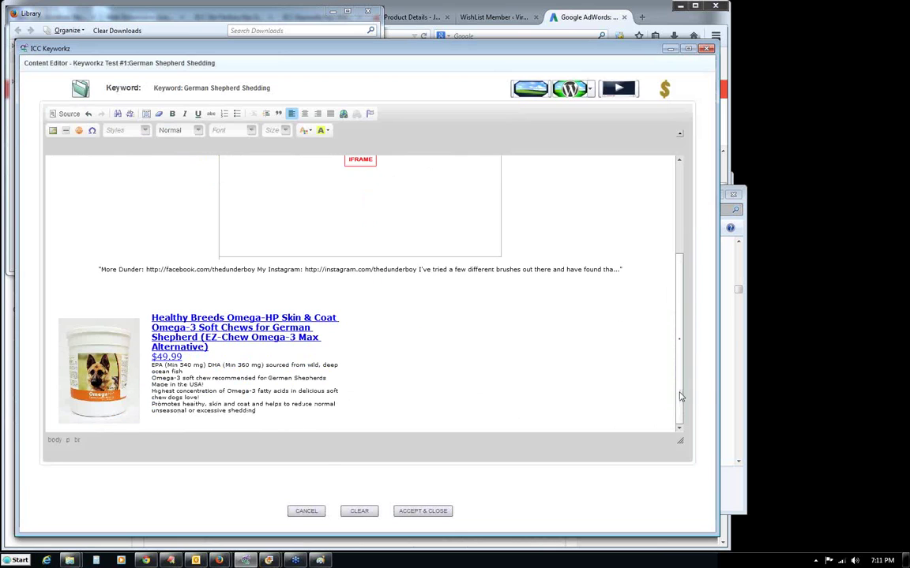
pyautogui.scroll(3, 680, 245)
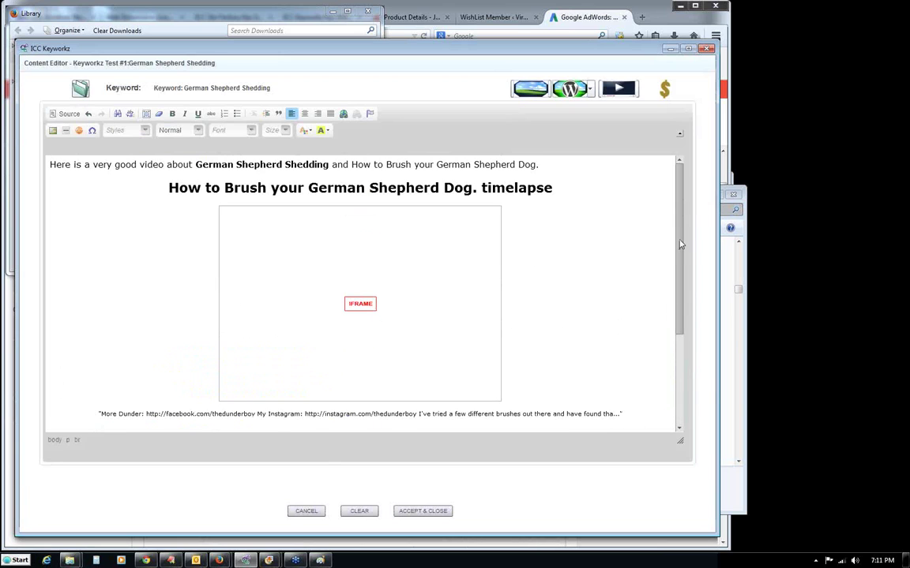
# Save the Shedding post, enable Create Categories and Menus, and open keyworkz1.aaa-1.com.
pyautogui.click(421, 512)
pyautogui.click(370, 350)
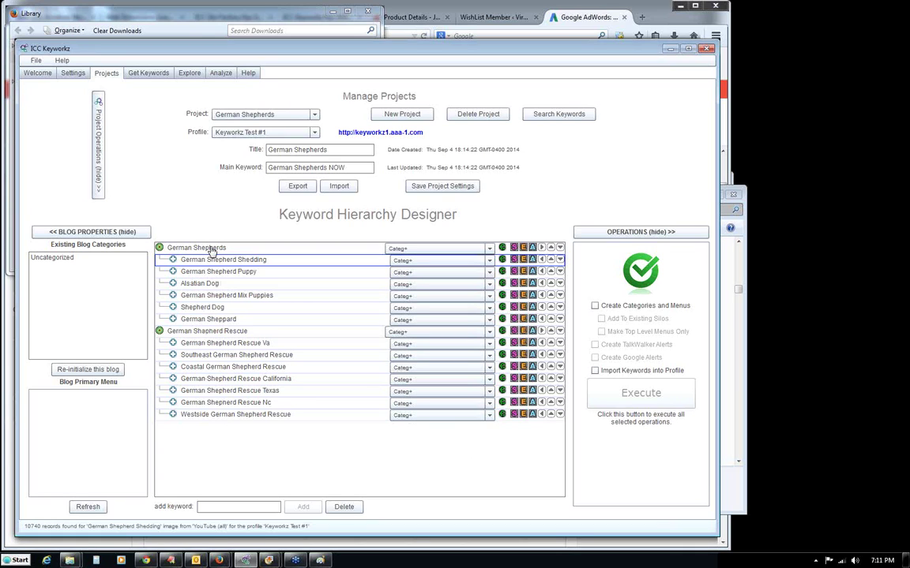
pyautogui.click(595, 306)
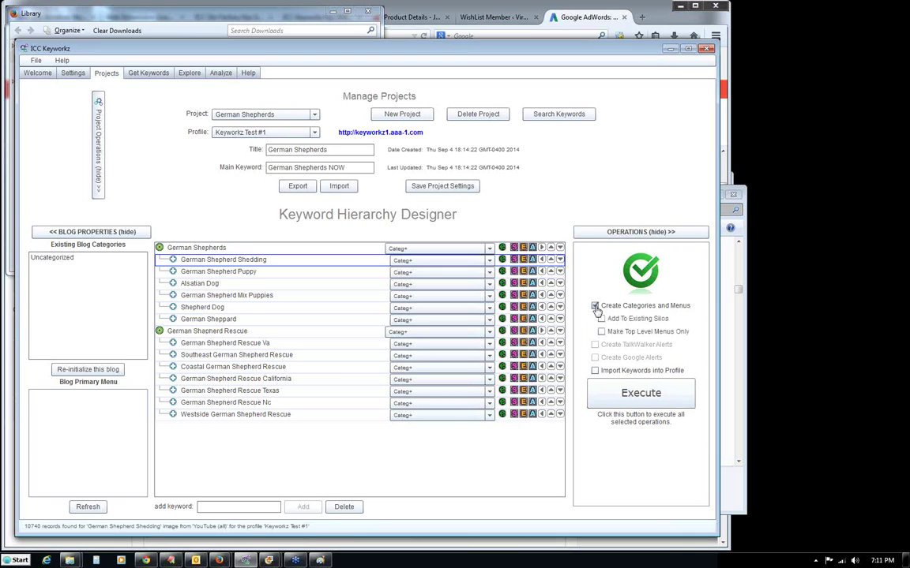
pyautogui.click(383, 134)
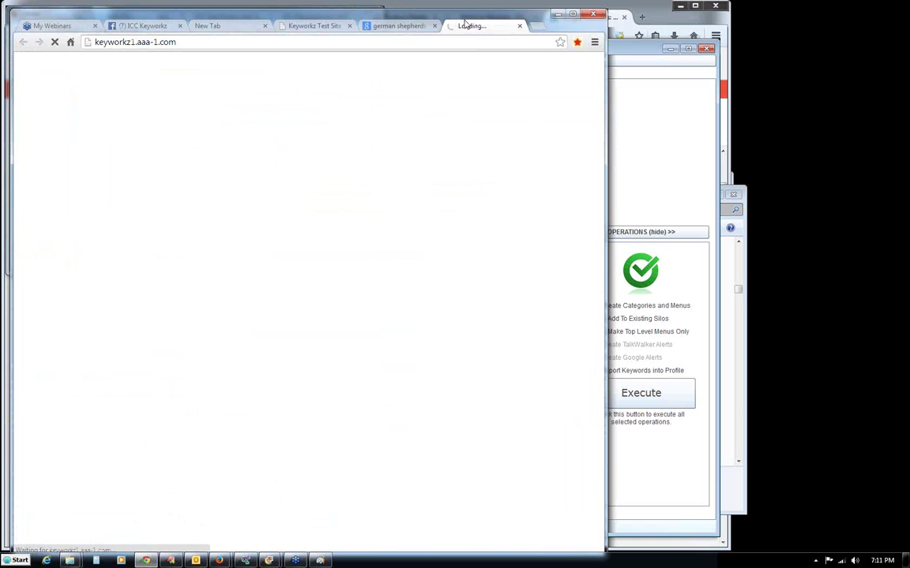
# Move the blog window aside, noting only Uncategorized exists, and return to ICC Keyworkz.
pyautogui.moveTo(466, 24); pyautogui.dragTo(485, 17)
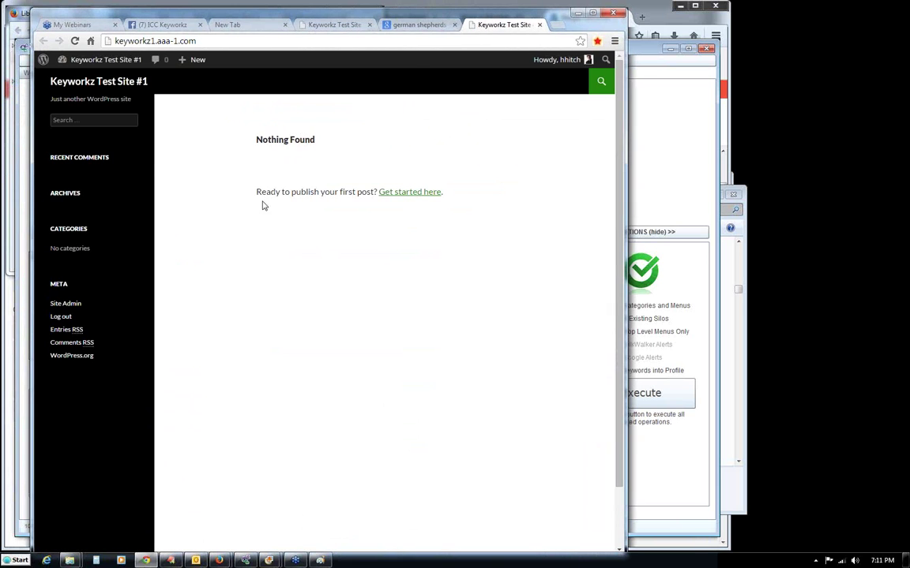
pyautogui.click(660, 187)
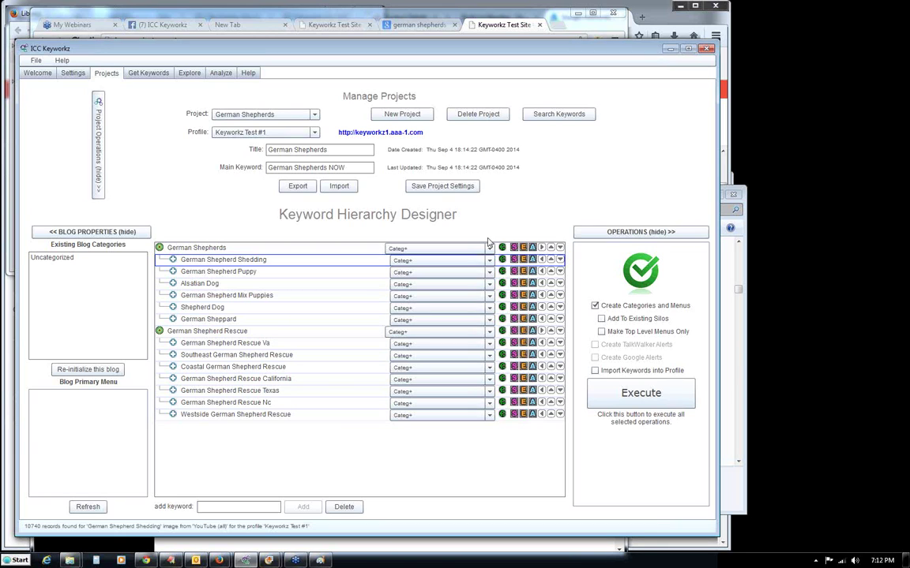
# Execute and confirm building the German Shepherds and German Shepherd Rescue categories and nested menus.
pyautogui.click(600, 389)
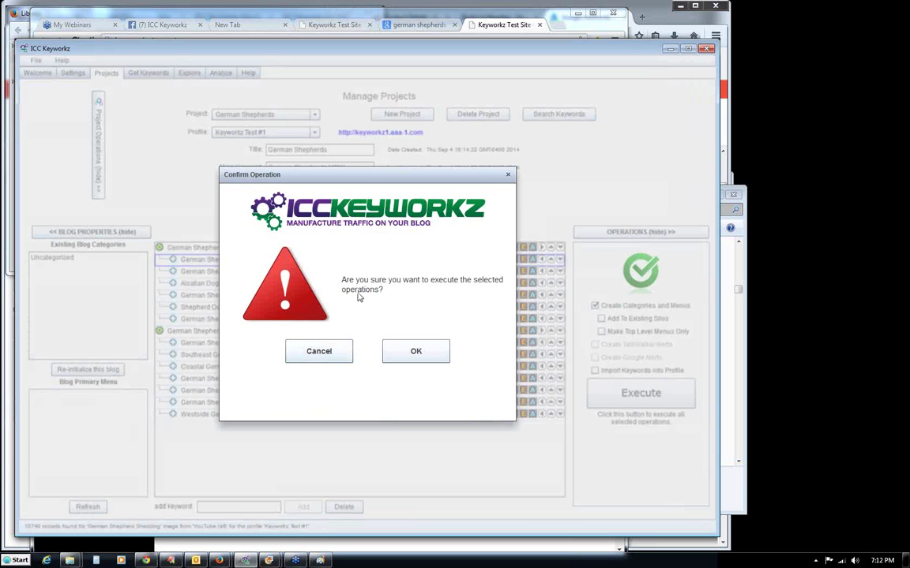
pyautogui.click(418, 353)
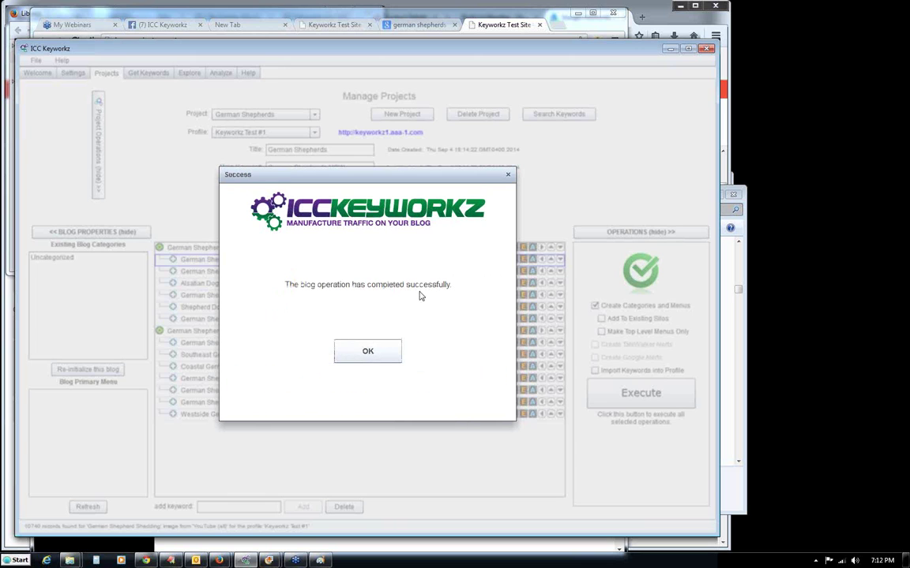
pyautogui.click(366, 351)
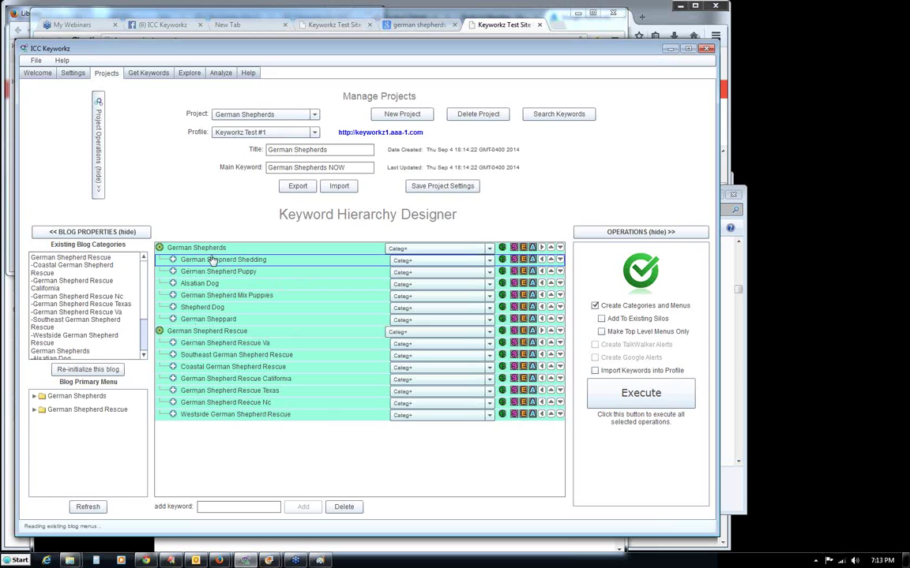
# Highlight the newly created German Shepherd categories to review them.
pyautogui.moveTo(274, 426)
pyautogui.moveTo(32, 259); pyautogui.dragTo(102, 380)
pyautogui.click(95, 309)
pyautogui.scroll(5, 132, 292)
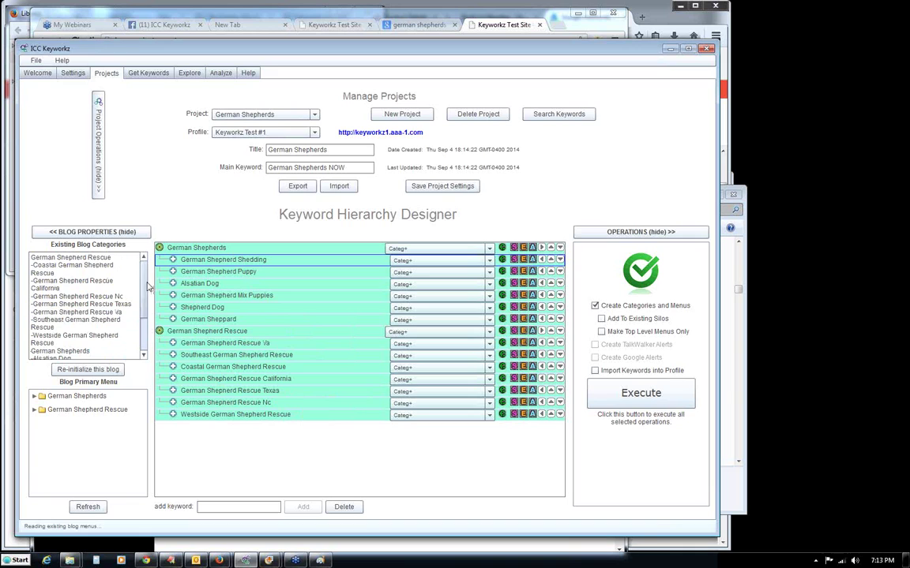
pyautogui.scroll(-3, 118, 308)
pyautogui.scroll(3, 118, 308)
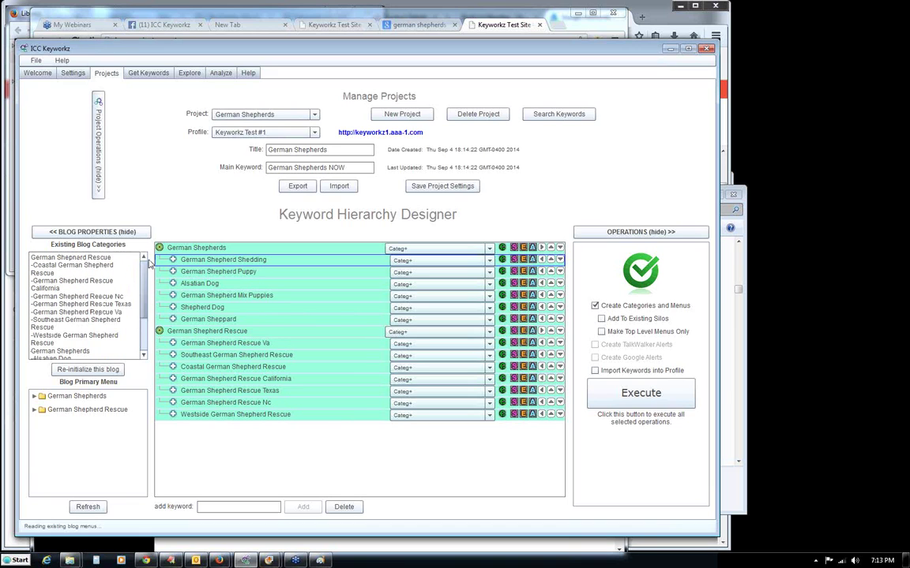
# Check the nested menu branches, then reload the live test site to show the new menus.
pyautogui.click(34, 410)
pyautogui.click(34, 396)
pyautogui.scroll(-4, 95, 442)
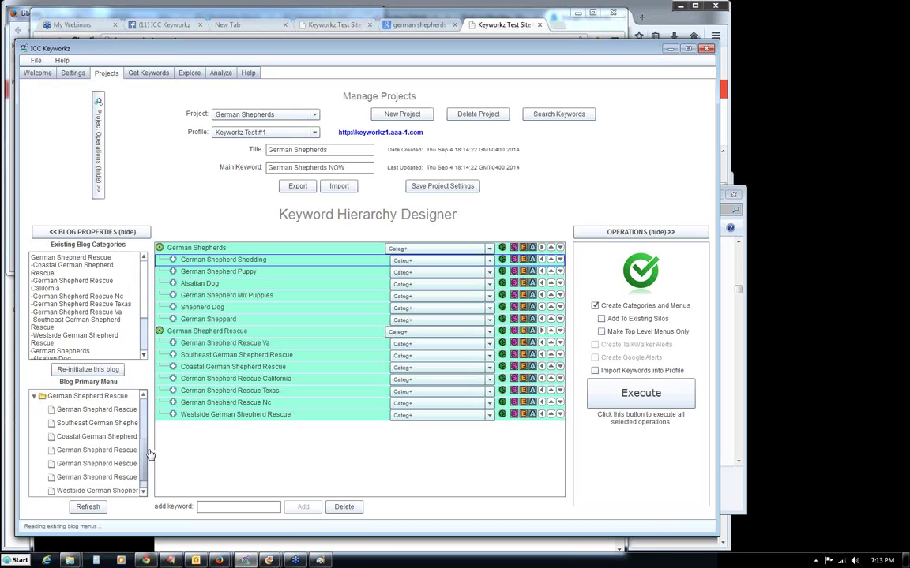
pyautogui.click(34, 396)
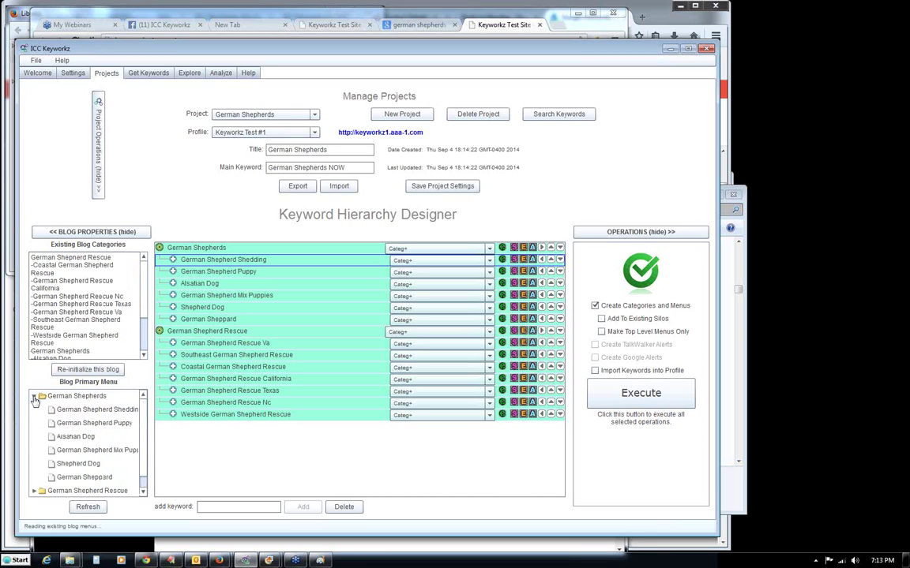
pyautogui.click(34, 396)
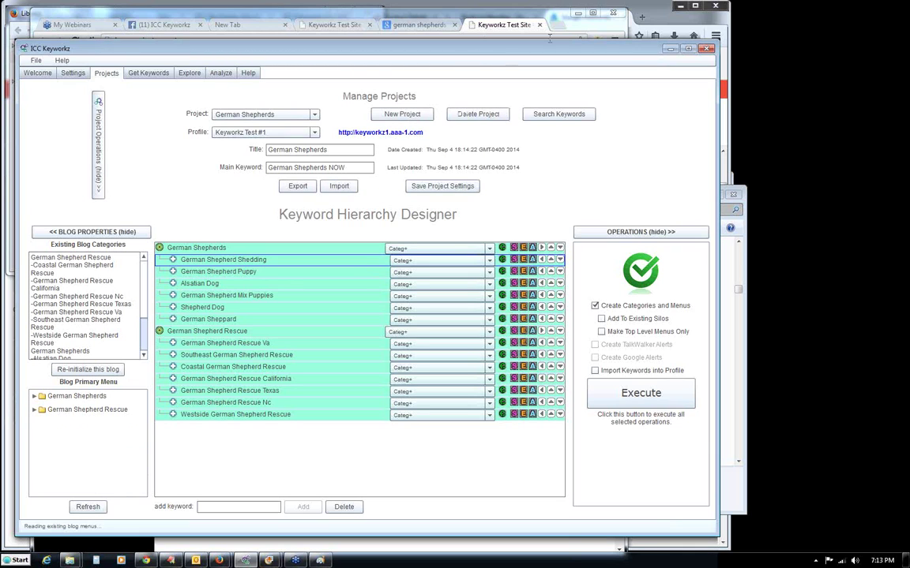
pyautogui.click(509, 26)
pyautogui.click(76, 41)
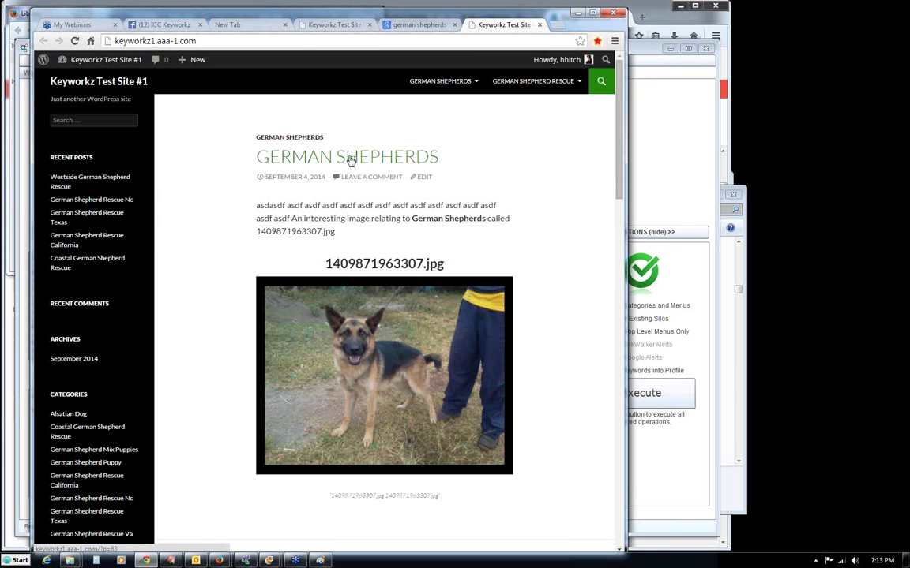
# Go from the German Shepherds post through the German Shepherd Shedding archive to the Shedding post.
pyautogui.moveTo(465, 84)
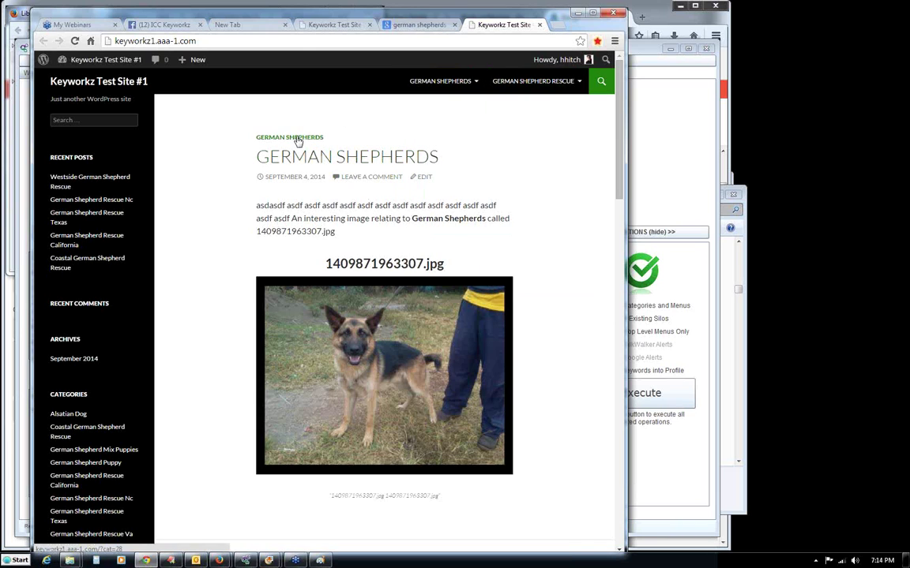
pyautogui.click(320, 158)
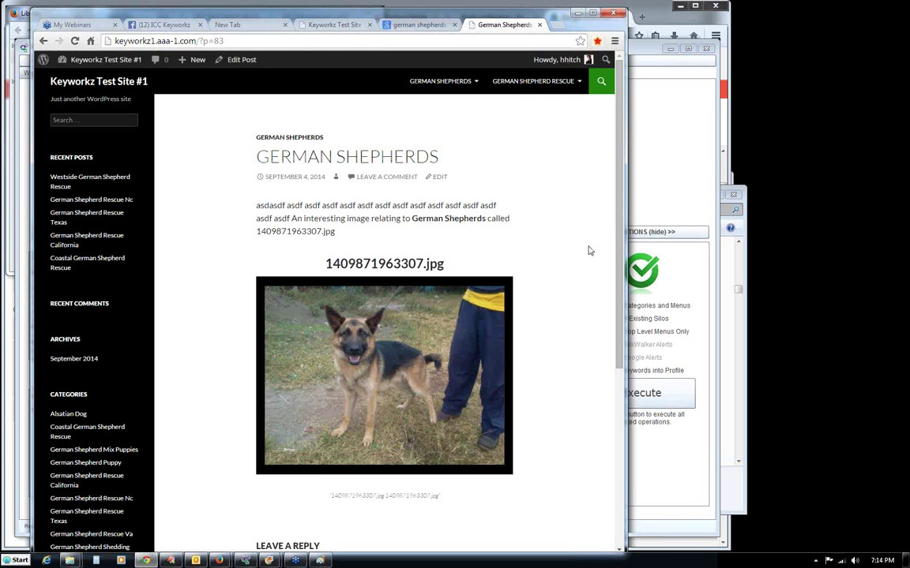
pyautogui.scroll(-2, 609, 349)
pyautogui.scroll(-1, 608, 350)
pyautogui.scroll(4, 415, 167)
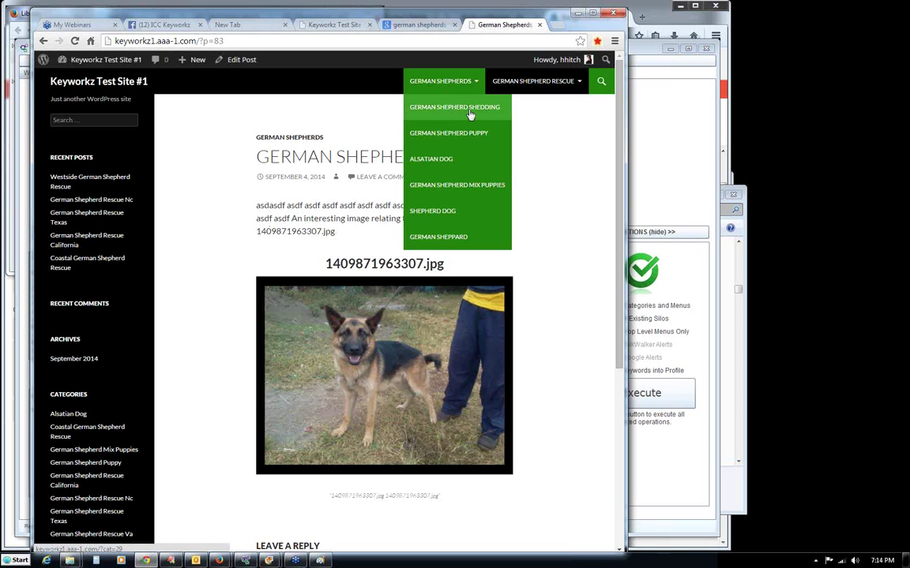
pyautogui.click(469, 109)
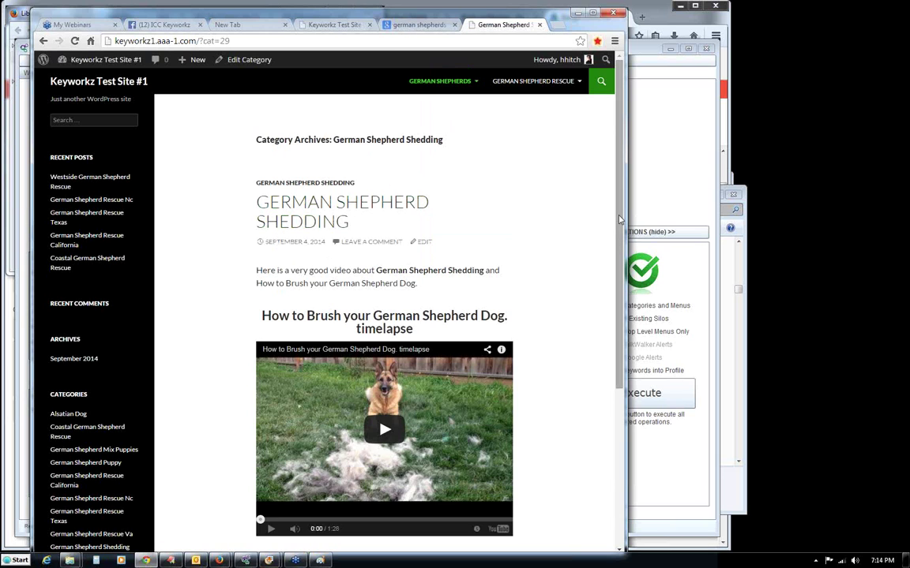
pyautogui.scroll(-1, 605, 345)
pyautogui.scroll(1, 604, 345)
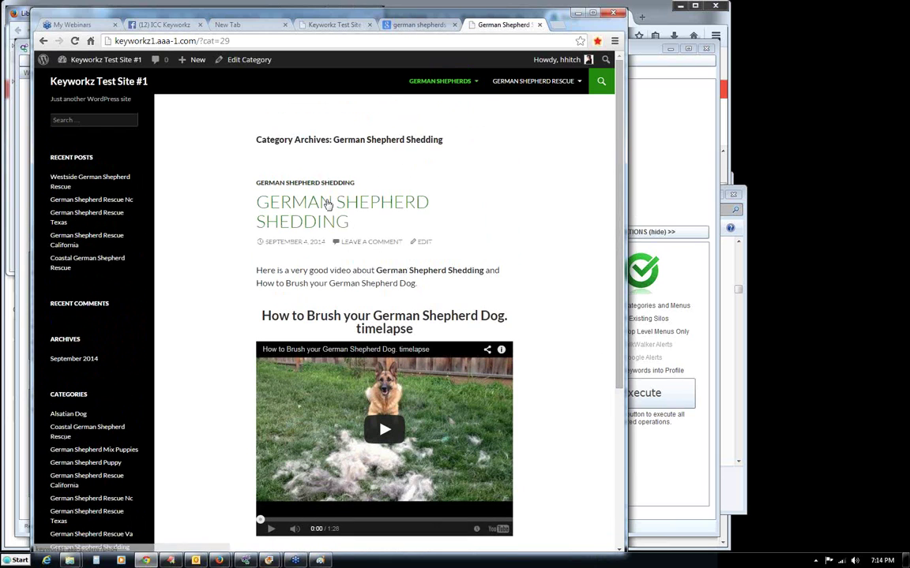
pyautogui.click(327, 205)
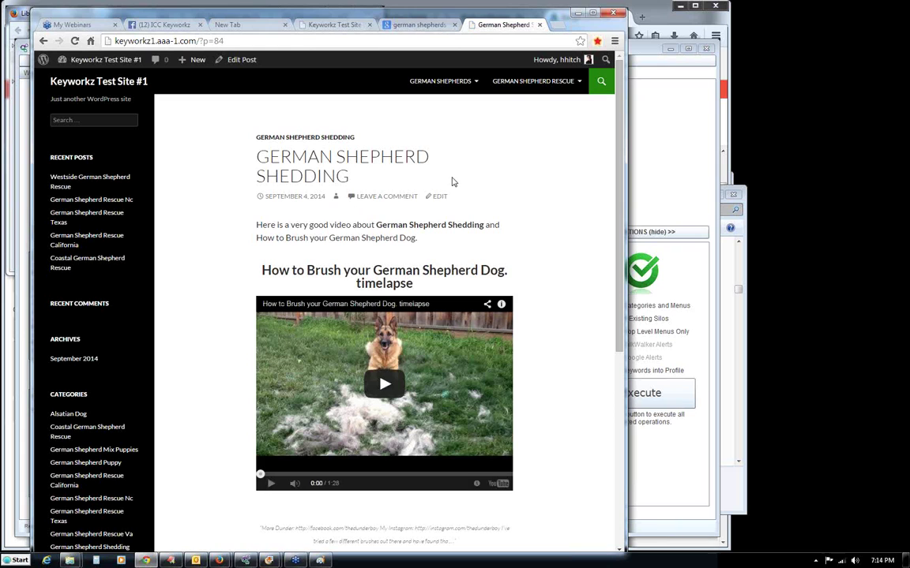
# Open the site's /wp-admin dashboard in a new browser tab.
pyautogui.click(182, 44)
pyautogui.hotkey('ctrl', 'c')
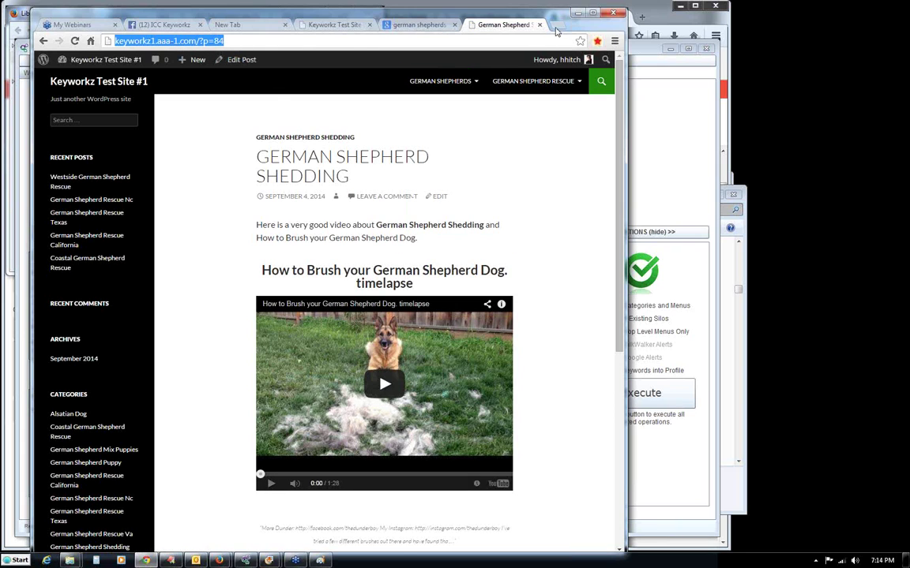
pyautogui.hotkey('ctrl', 't')
pyautogui.hotkey('ctrl', 'v')
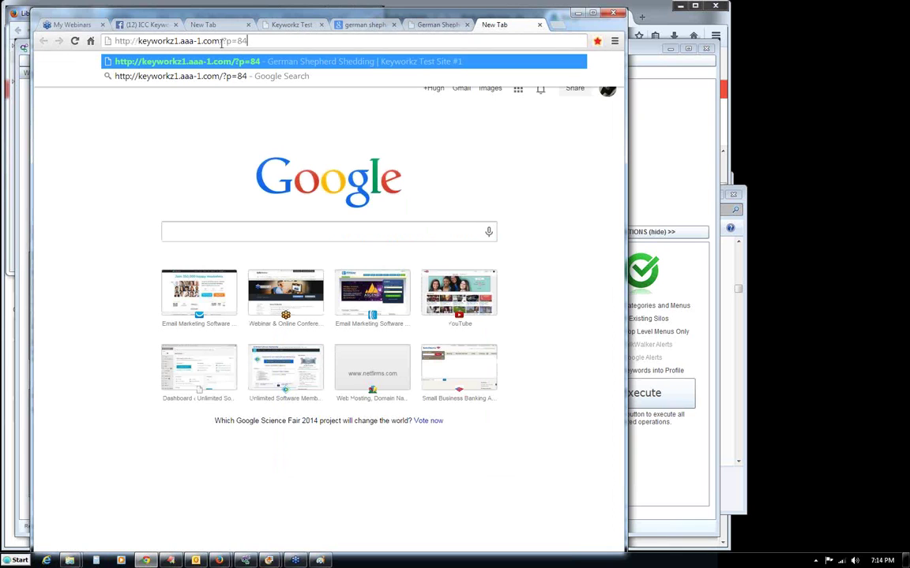
pyautogui.write('wp-adm')
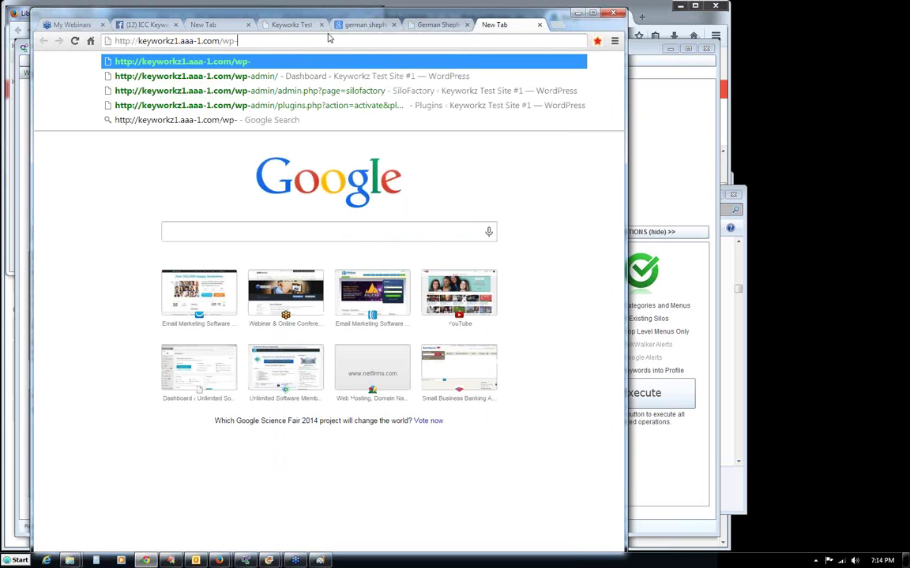
pyautogui.write('in')
pyautogui.press('Return')
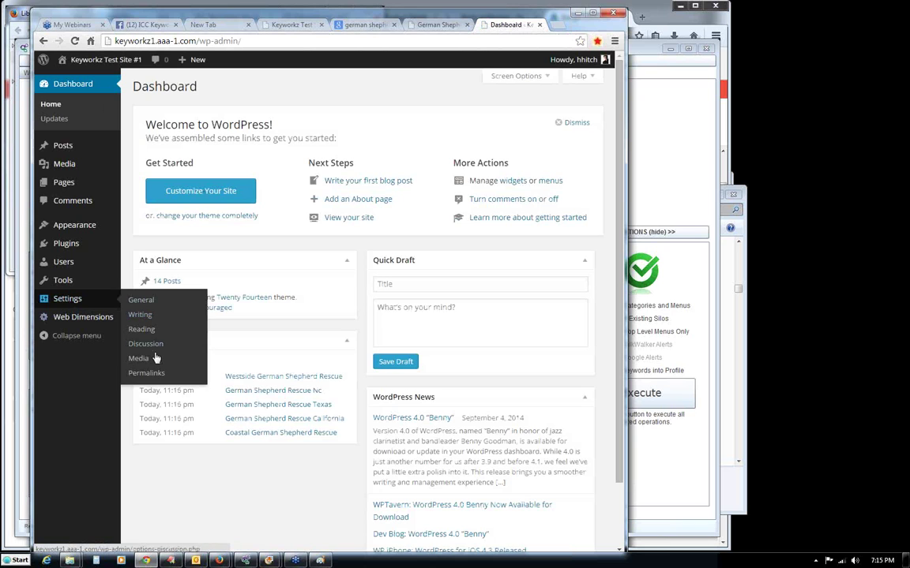
# Set permalinks to the Post name structure, save, and return to the Shedding post tab.
pyautogui.click(149, 377)
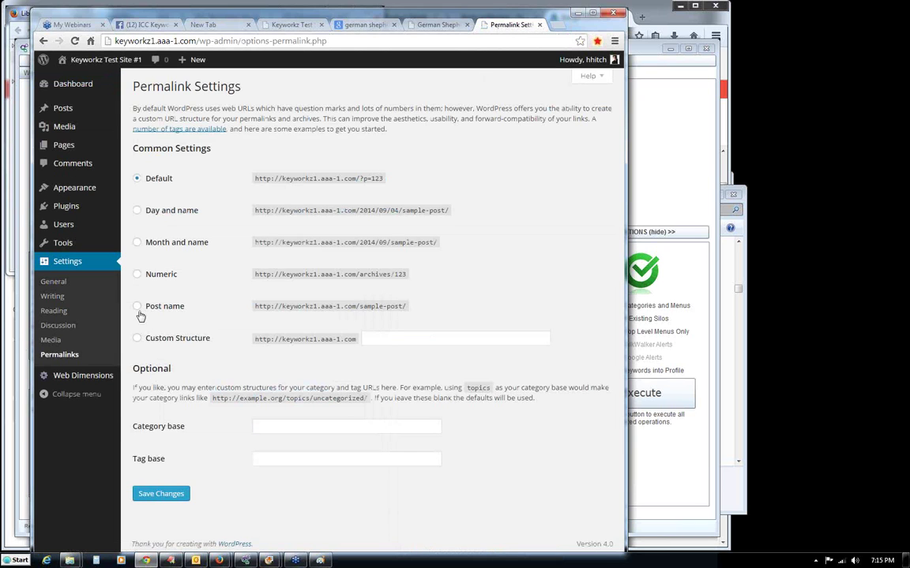
pyautogui.click(138, 306)
pyautogui.click(147, 495)
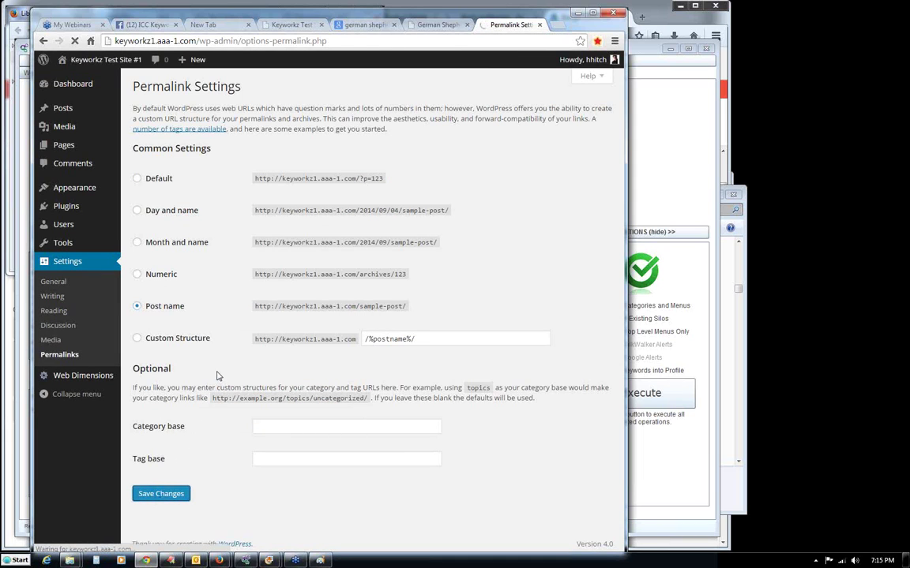
pyautogui.click(433, 25)
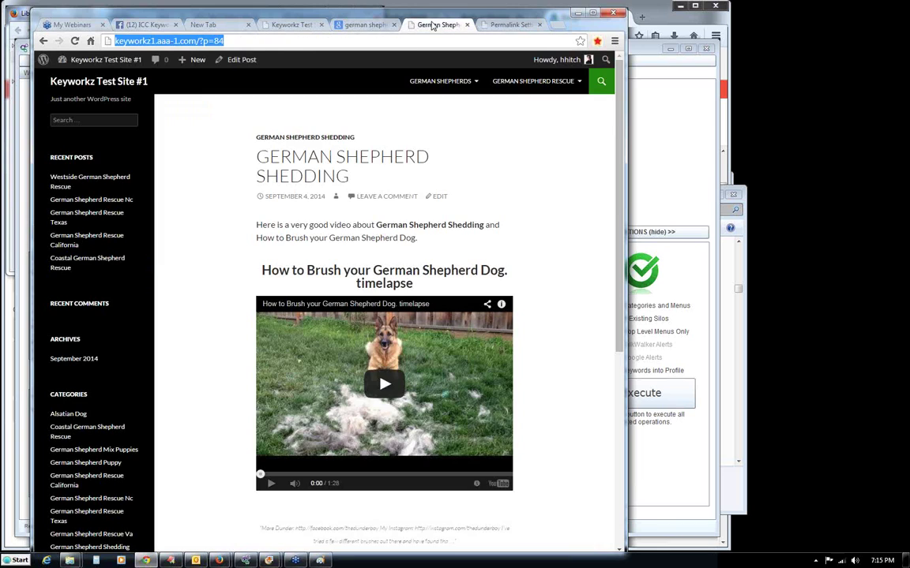
# Reopen the German Shepherds post from the home page and check its new post-name address.
pyautogui.click(221, 50)
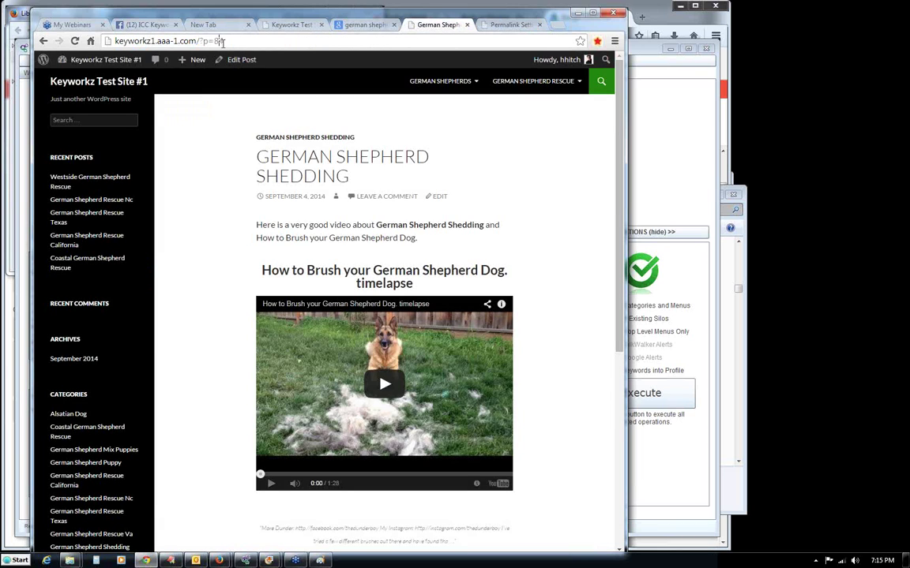
pyautogui.click(120, 84)
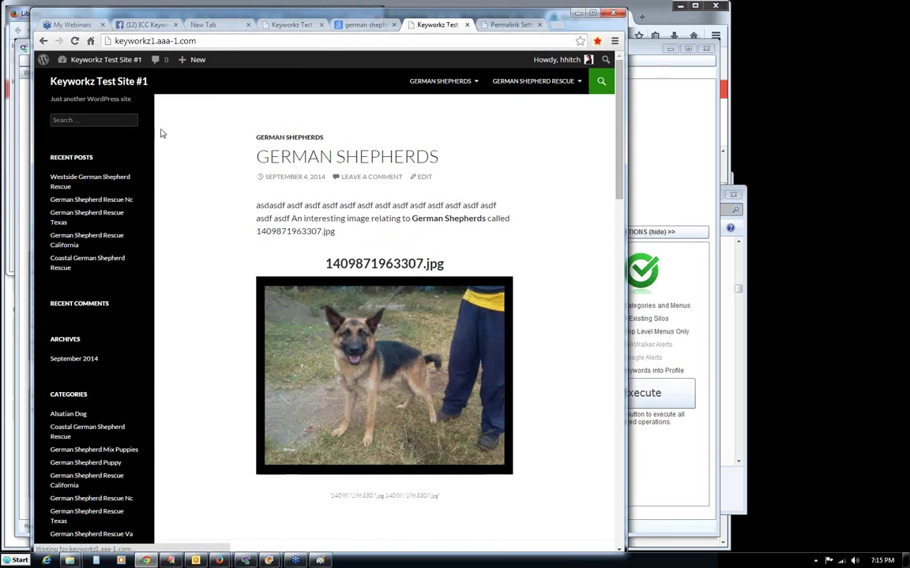
pyautogui.click(304, 163)
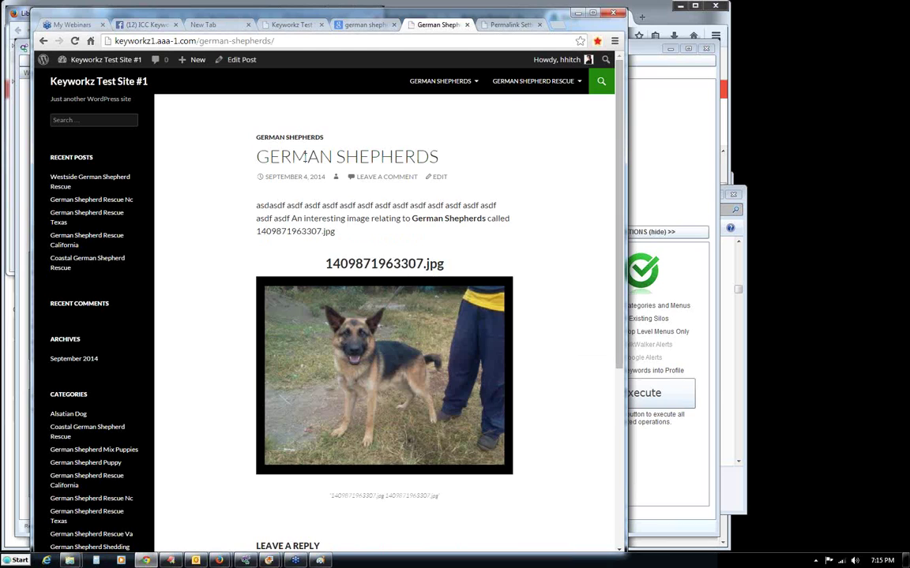
pyautogui.click(247, 41)
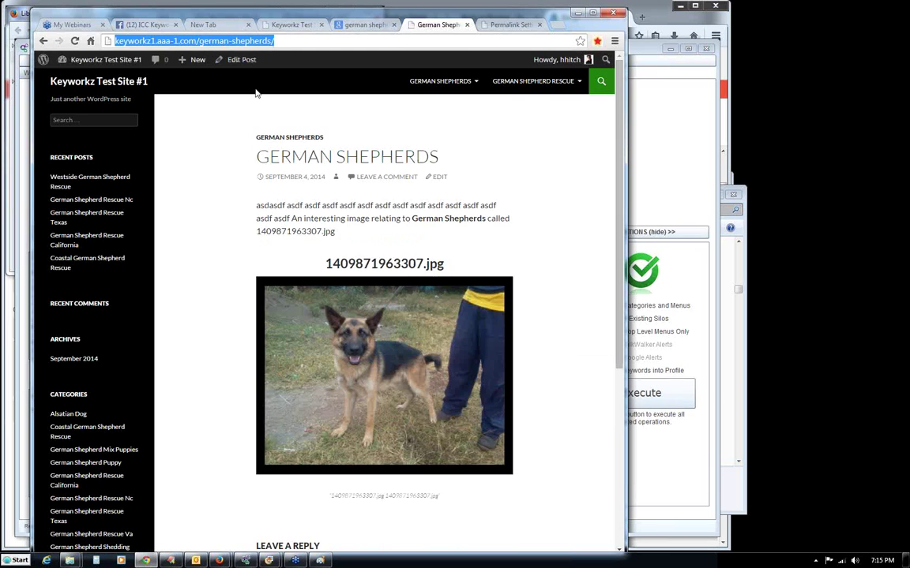
pyautogui.click(367, 127)
# Open the German Shepherd Shedding archive and inspect its nested parent/child category address.
pyautogui.click(457, 108)
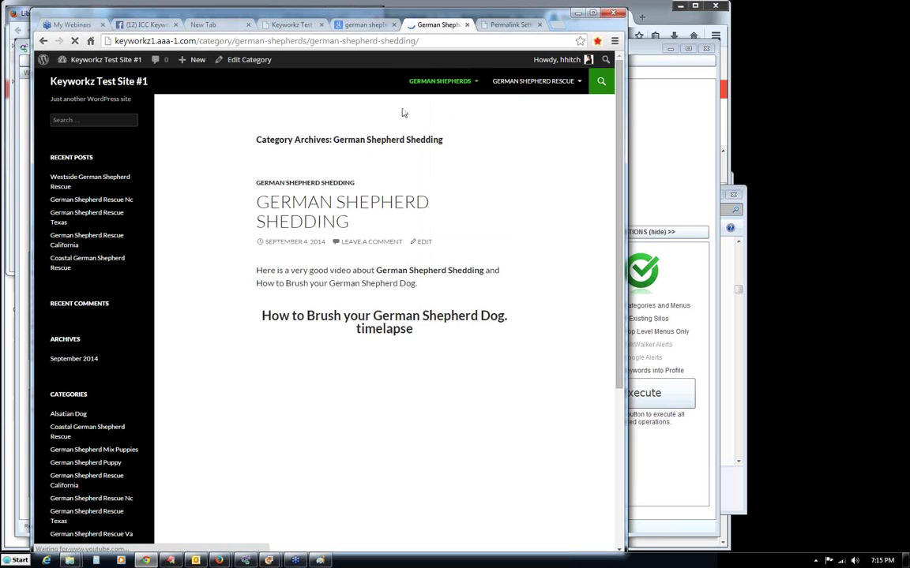
pyautogui.click(225, 40)
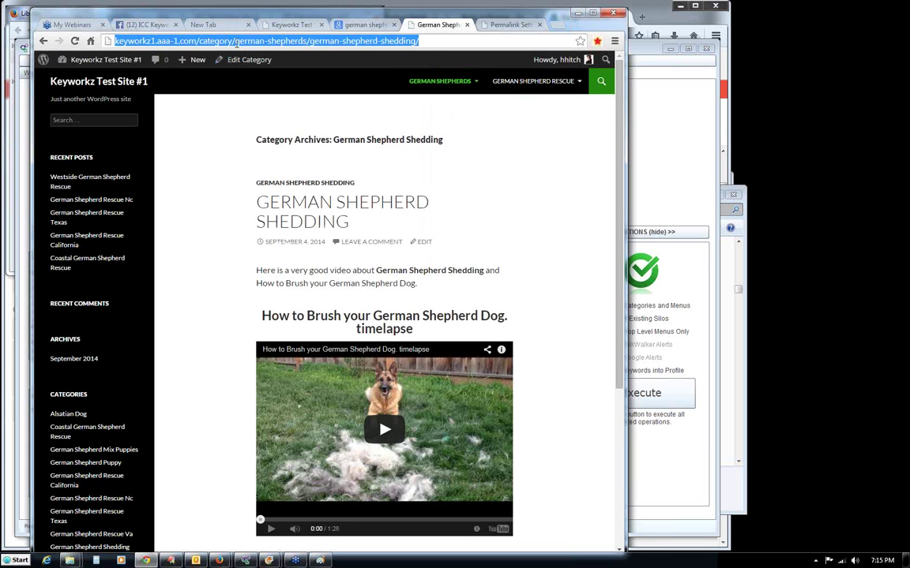
pyautogui.click(235, 41)
pyautogui.moveTo(235, 40); pyautogui.dragTo(307, 42)
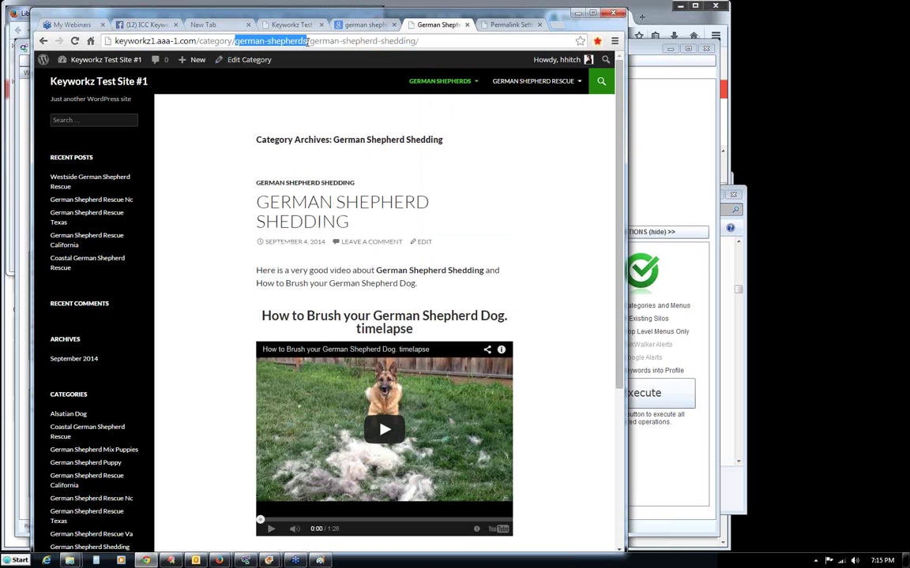
pyautogui.click(320, 41)
pyautogui.moveTo(364, 41); pyautogui.dragTo(412, 38)
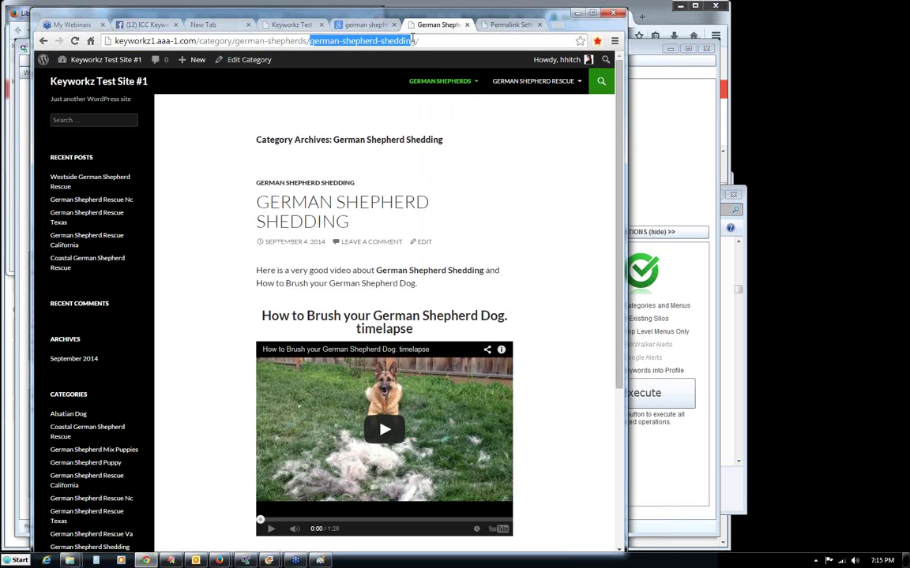
pyautogui.click(197, 128)
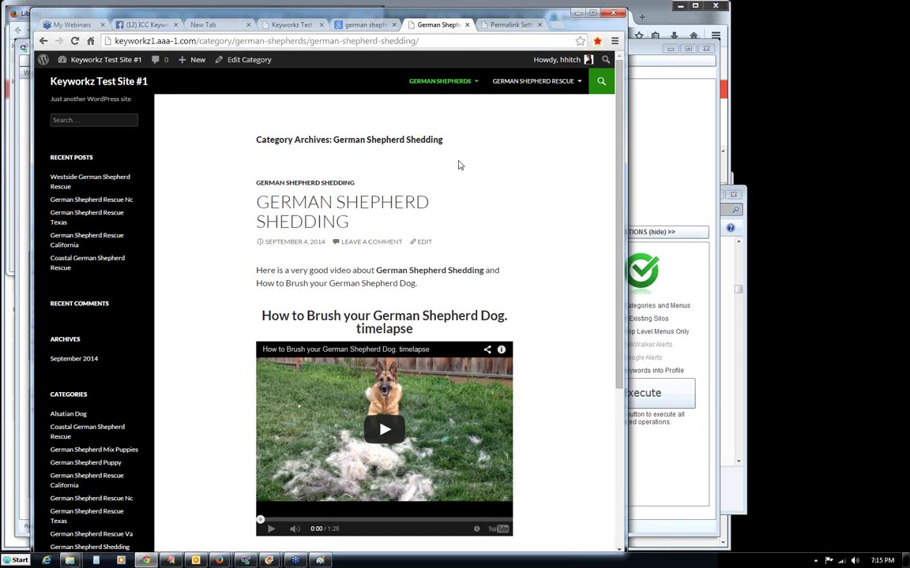
# Revisit the Shedding post and archive, checking the German Shepherds menu's nested submenu.
pyautogui.click(379, 204)
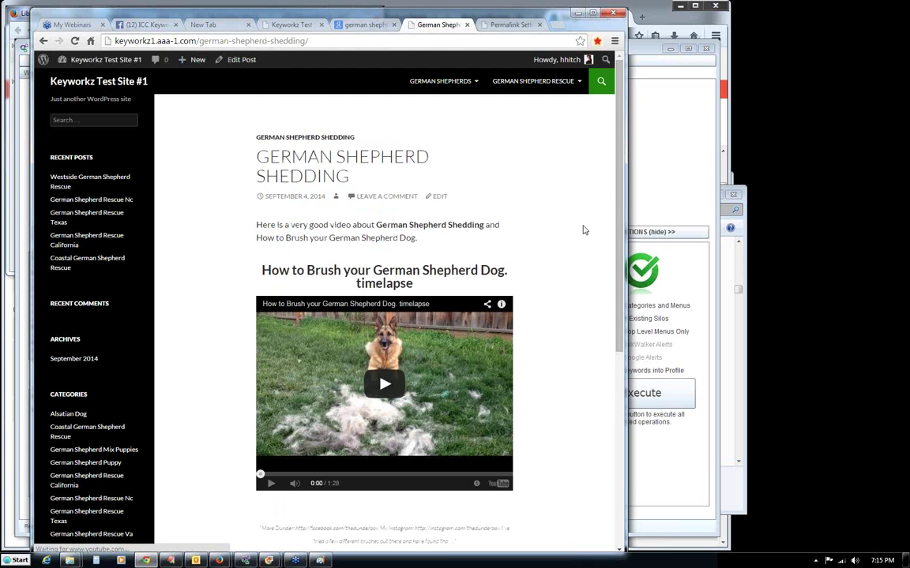
pyautogui.moveTo(621, 208)
pyautogui.mouseDown()
pyautogui.moveTo(622, 318)
pyautogui.moveTo(621, 188)
pyautogui.mouseUp()
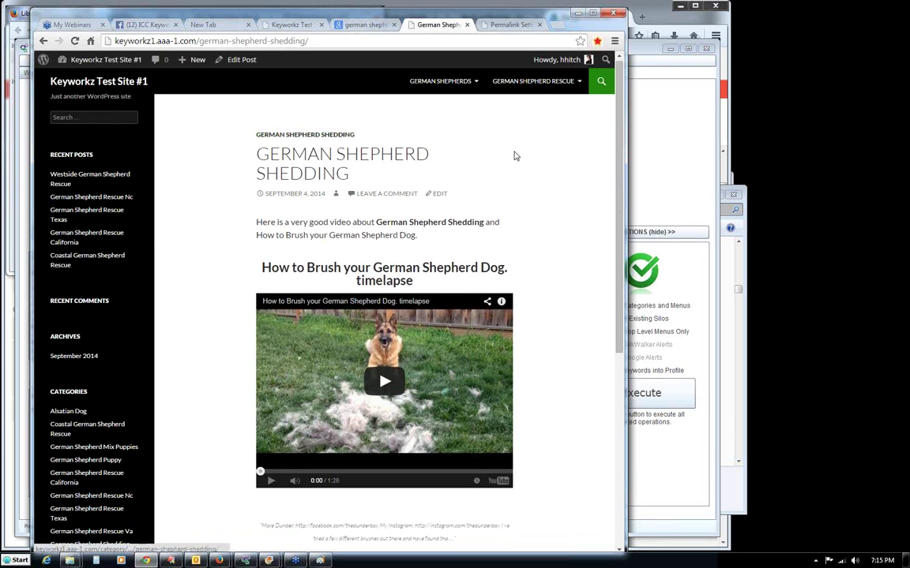
pyautogui.moveTo(619, 205); pyautogui.dragTo(447, 85)
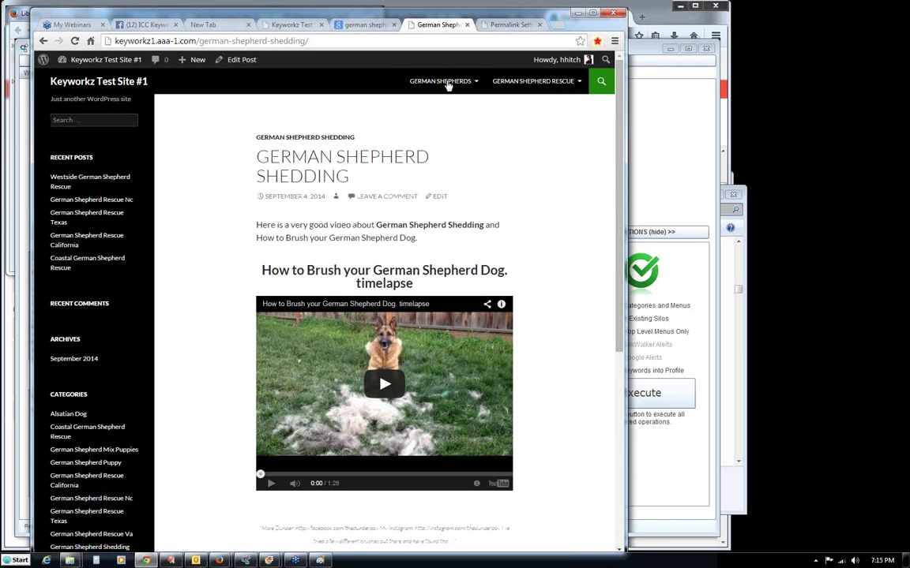
pyautogui.moveTo(442, 82)
pyautogui.click(442, 109)
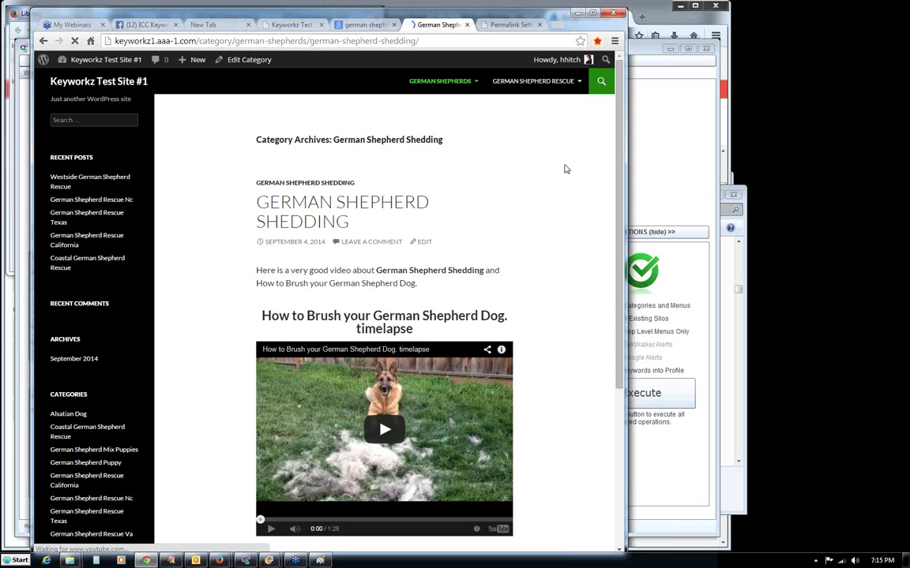
pyautogui.moveTo(619, 166); pyautogui.dragTo(442, 86)
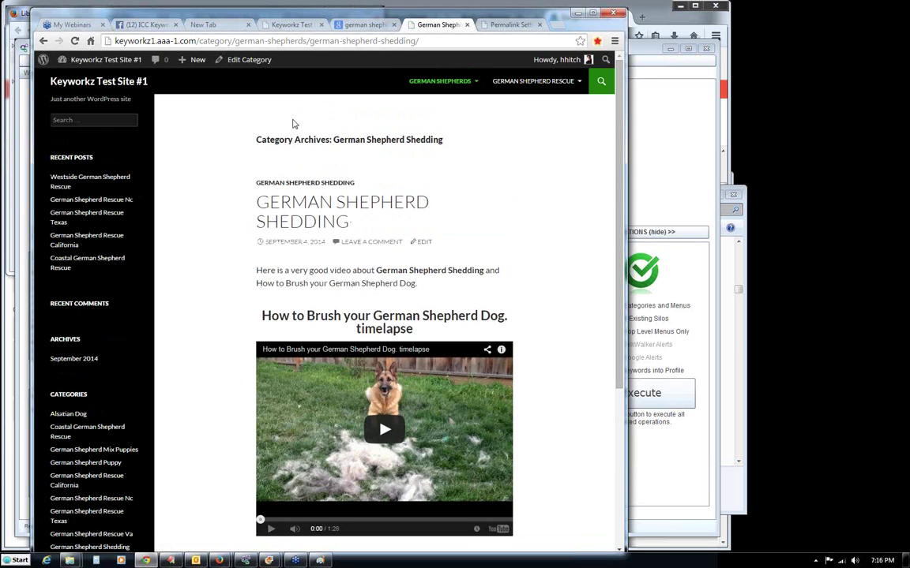
pyautogui.click(324, 204)
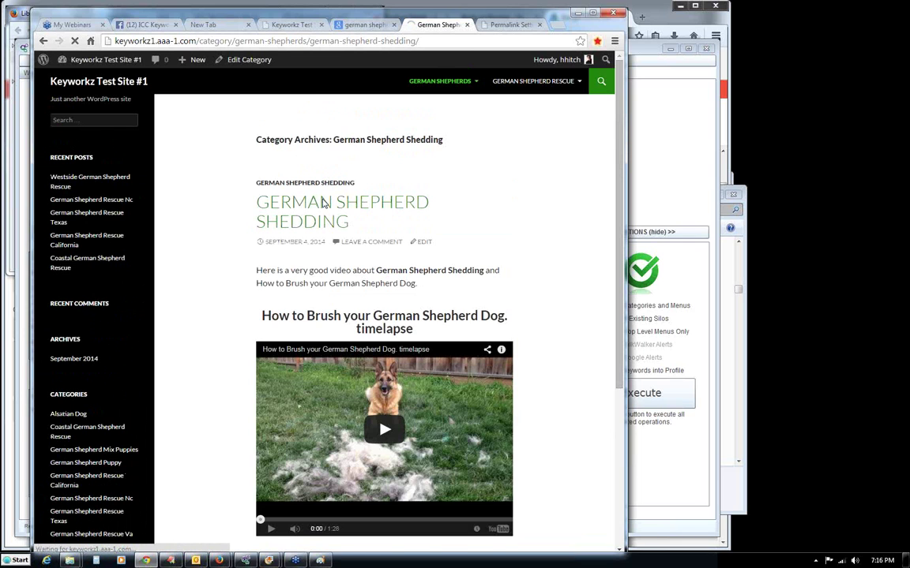
pyautogui.moveTo(424, 85)
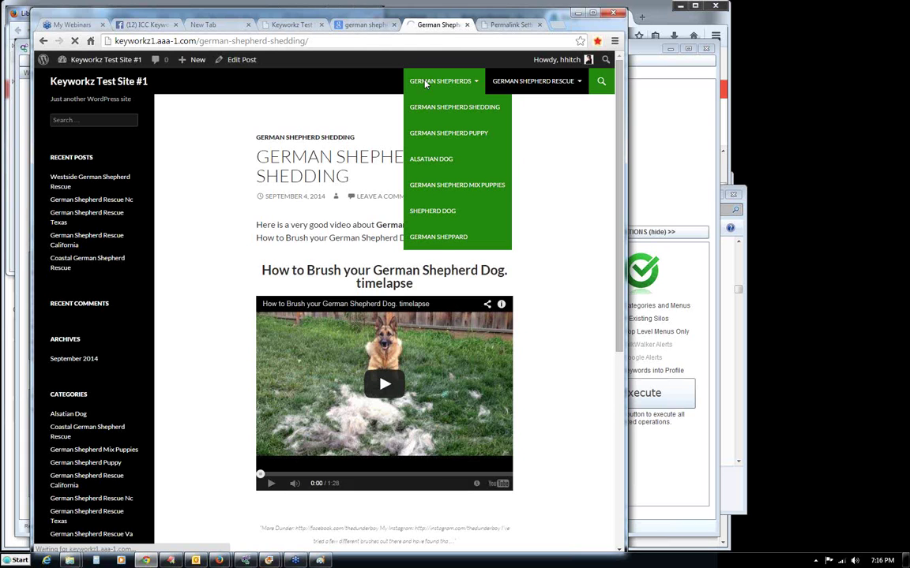
pyautogui.moveTo(620, 175)
pyautogui.mouseDown()
pyautogui.moveTo(604, 510)
pyautogui.moveTo(620, 483)
pyautogui.moveTo(620, 512)
pyautogui.moveTo(619, 172)
pyautogui.mouseUp()
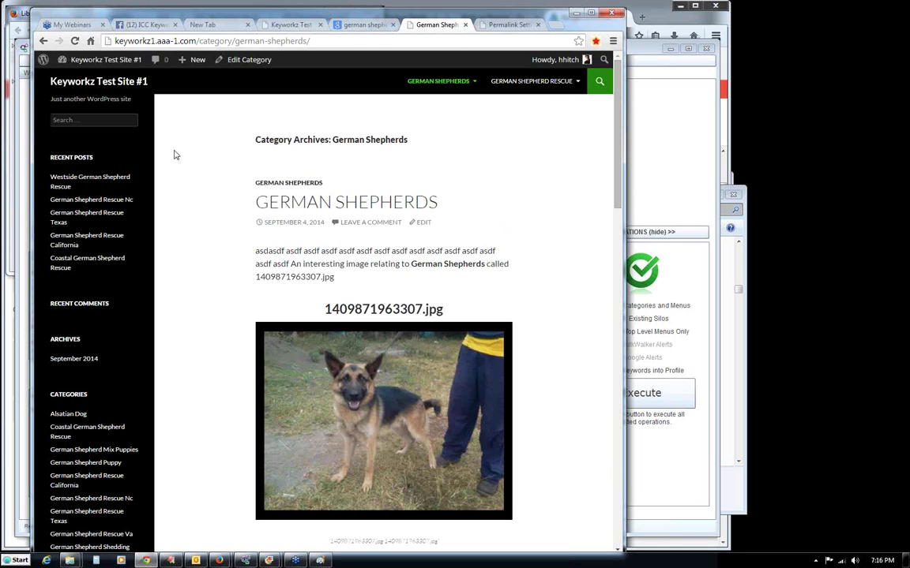
# View the Coastal German Shepherd Rescue category and post, then return to the home page.
pyautogui.click(79, 179)
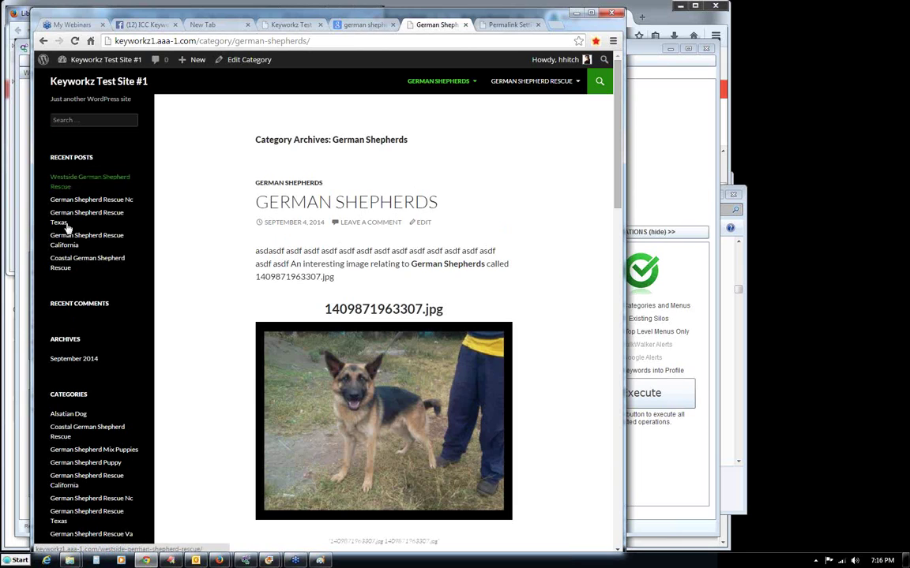
pyautogui.click(69, 431)
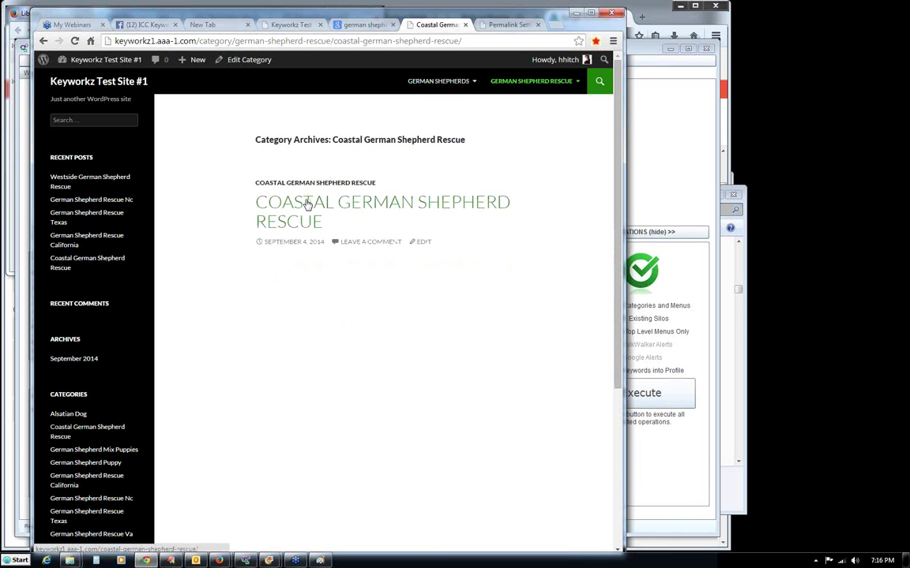
pyautogui.click(367, 203)
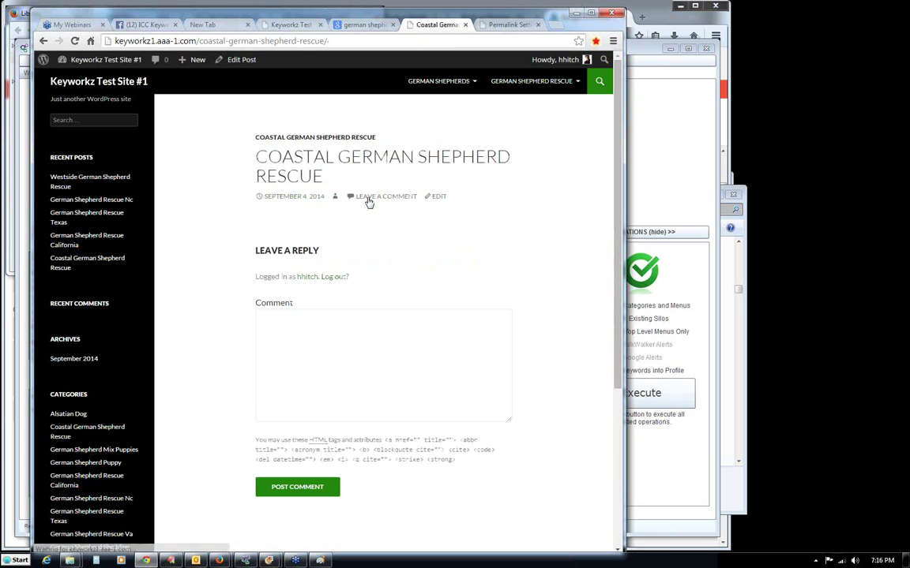
pyautogui.click(354, 346)
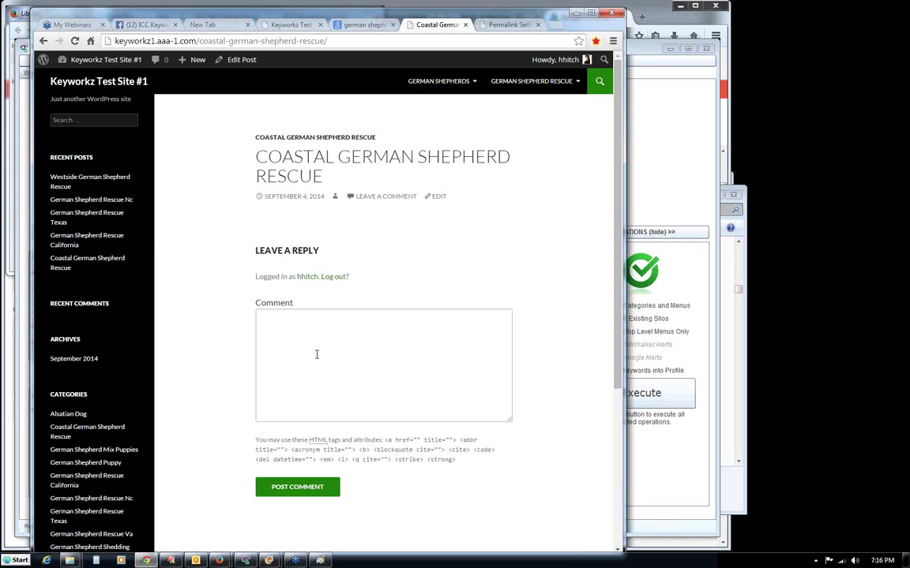
pyautogui.click(75, 84)
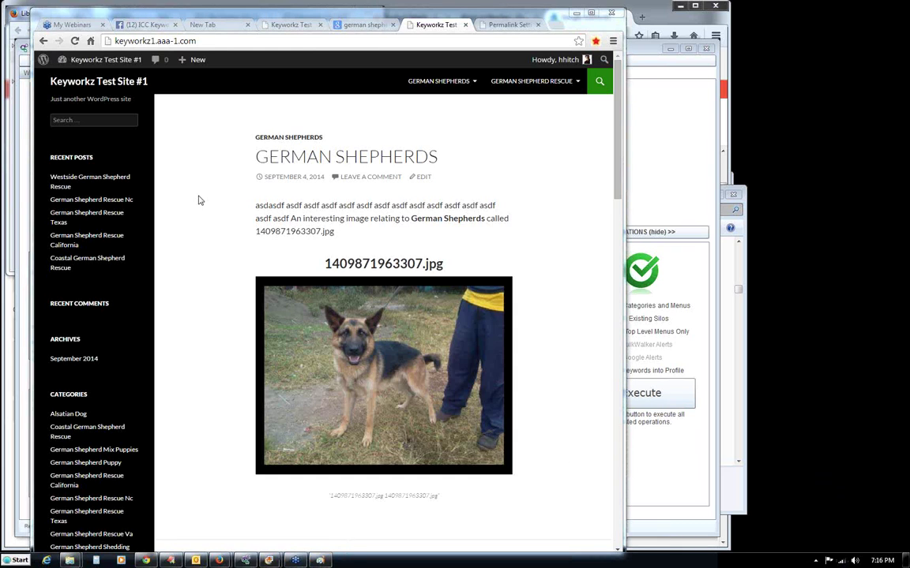
pyautogui.click(170, 561)
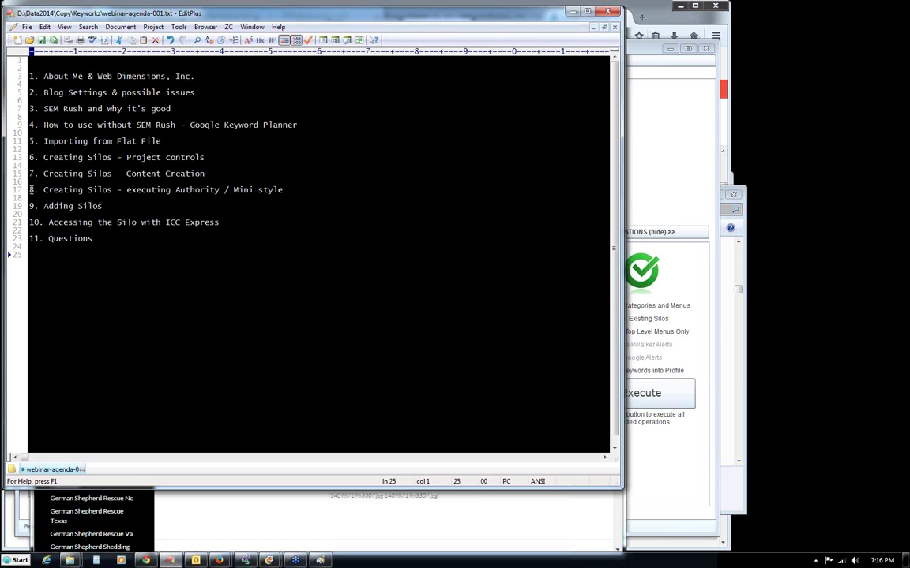
# Highlight agenda line 17 on executing Authority silos, then minimize EditPlus.
pyautogui.moveTo(29, 190); pyautogui.dragTo(221, 192)
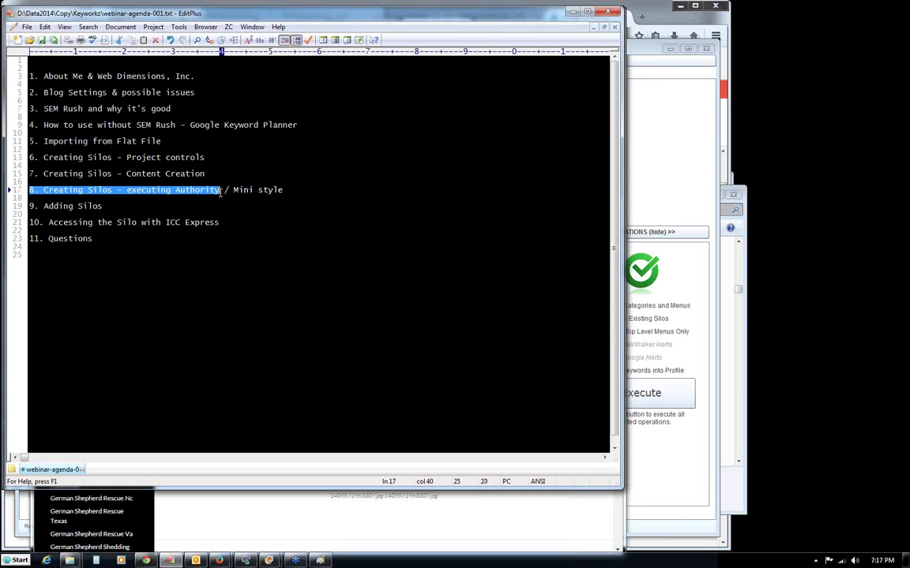
pyautogui.click(223, 259)
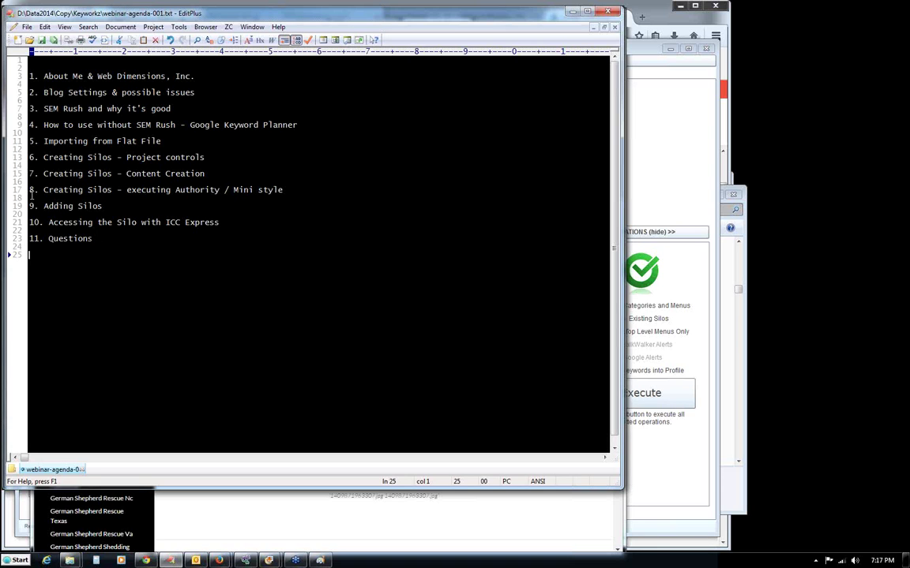
pyautogui.click(571, 12)
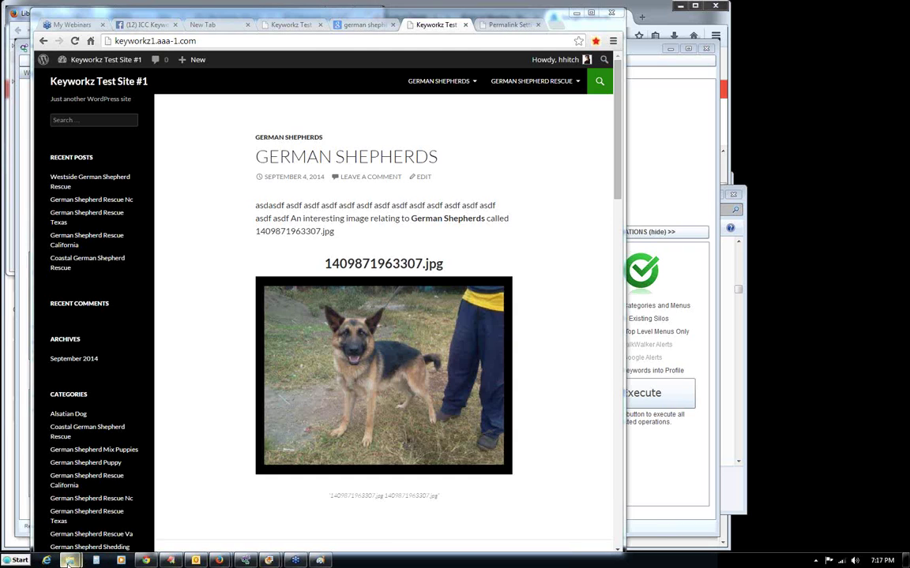
pyautogui.moveTo(70, 562)
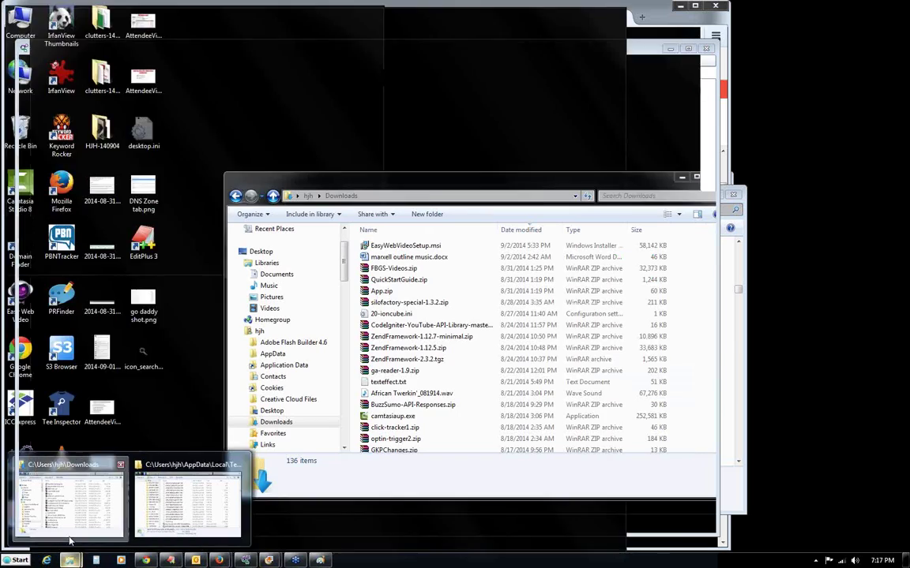
pyautogui.click(88, 471)
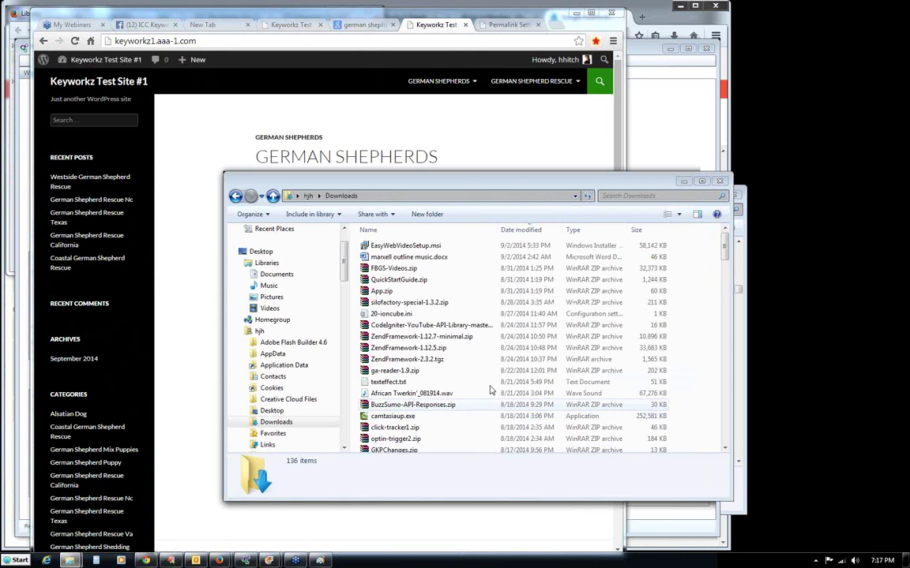
pyautogui.moveTo(514, 189); pyautogui.dragTo(477, 172)
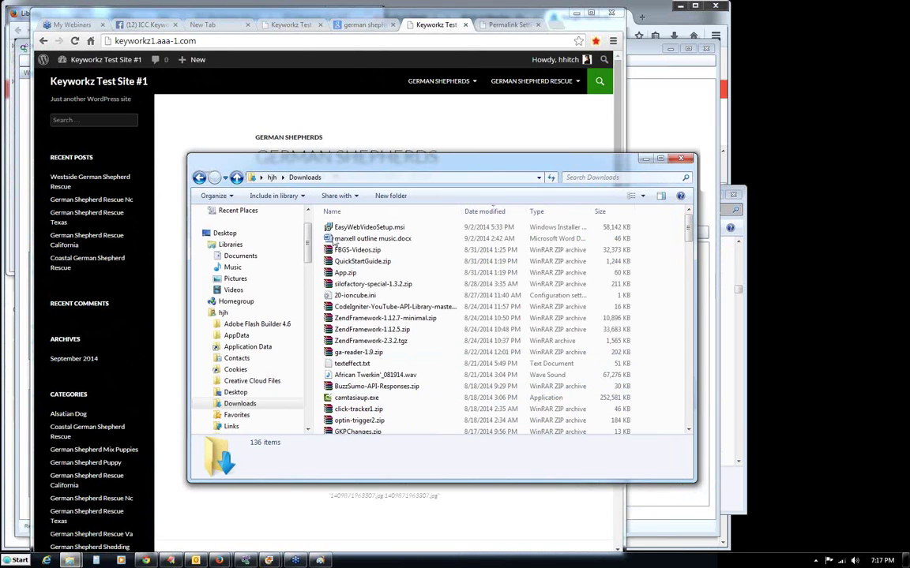
pyautogui.moveTo(308, 228); pyautogui.dragTo(308, 351)
pyautogui.click(236, 372)
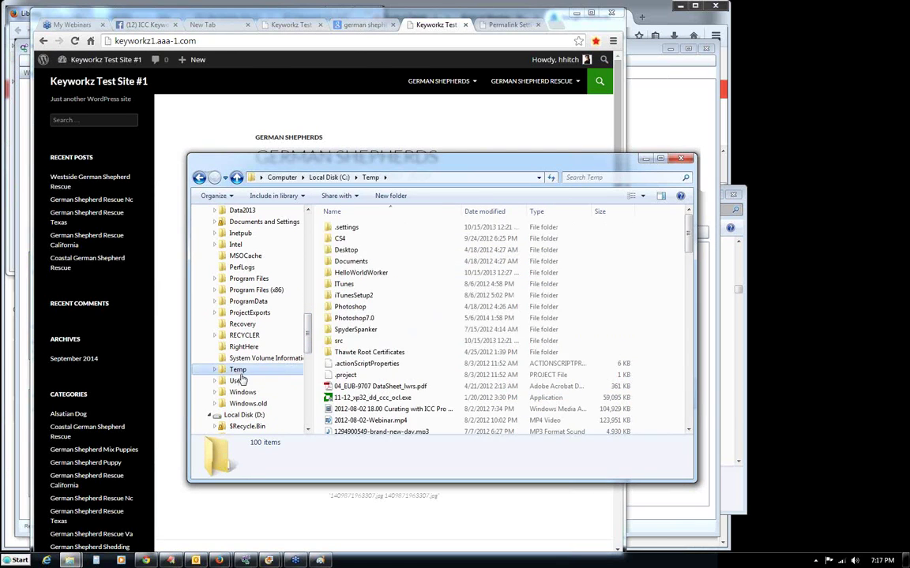
pyautogui.moveTo(688, 234); pyautogui.dragTo(688, 262)
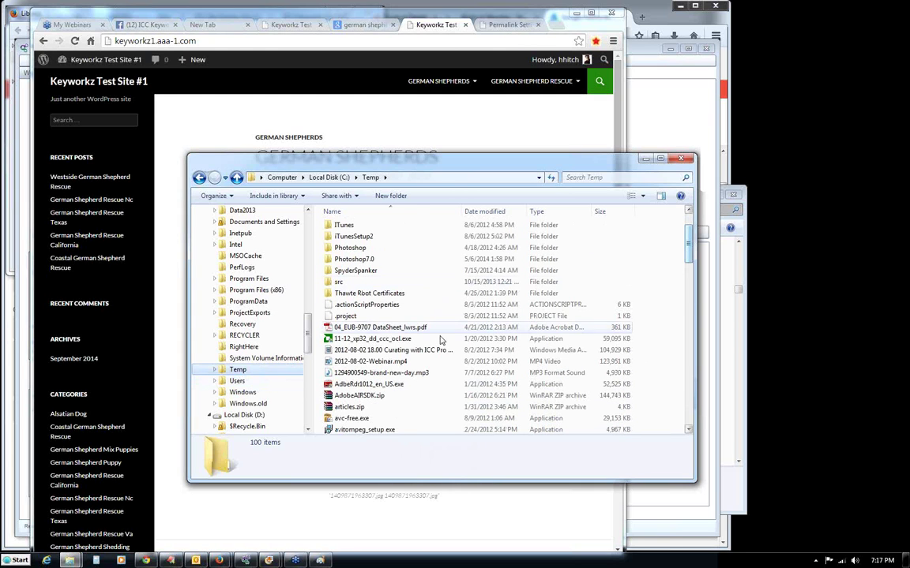
pyautogui.doubleClick(329, 376)
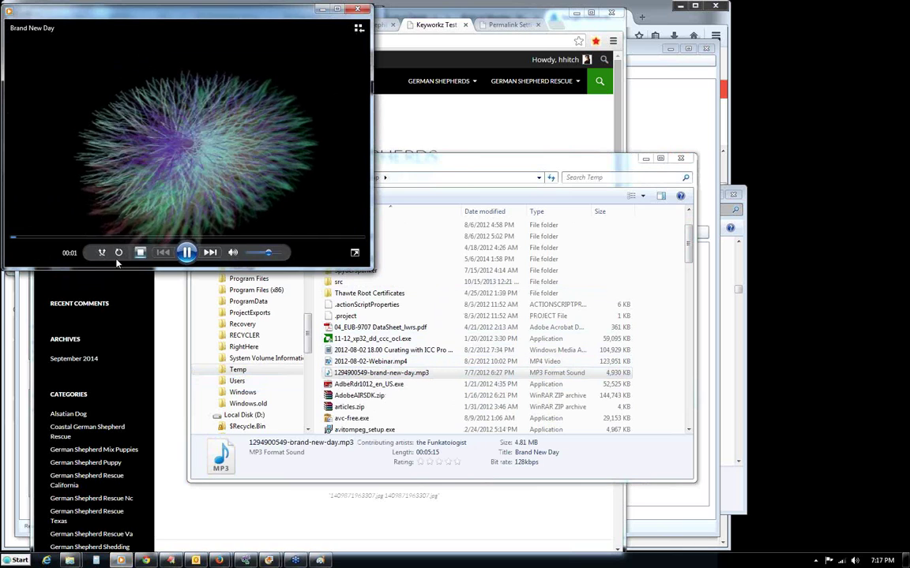
# Pause and resume Brand New Day, let it reach 01:41, then close Media Player.
pyautogui.click(187, 252)
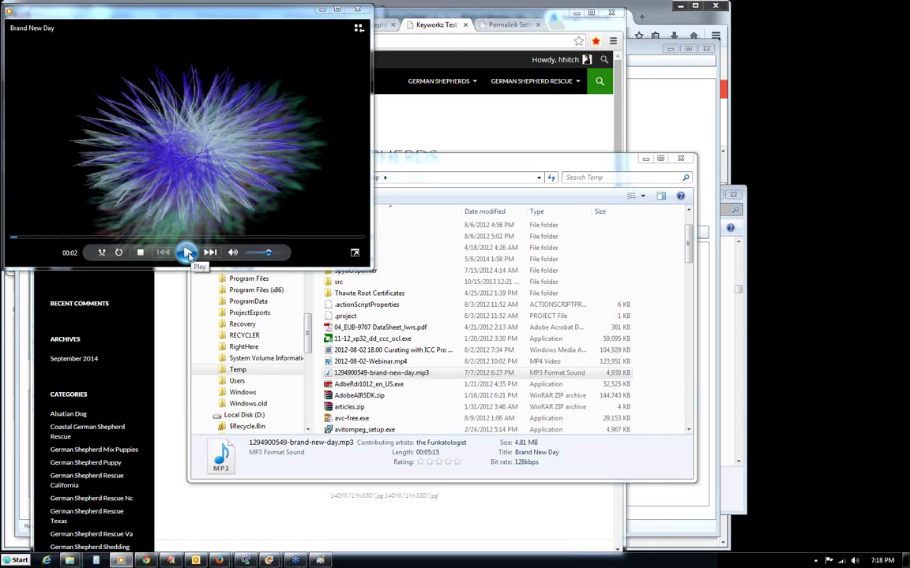
pyautogui.click(187, 253)
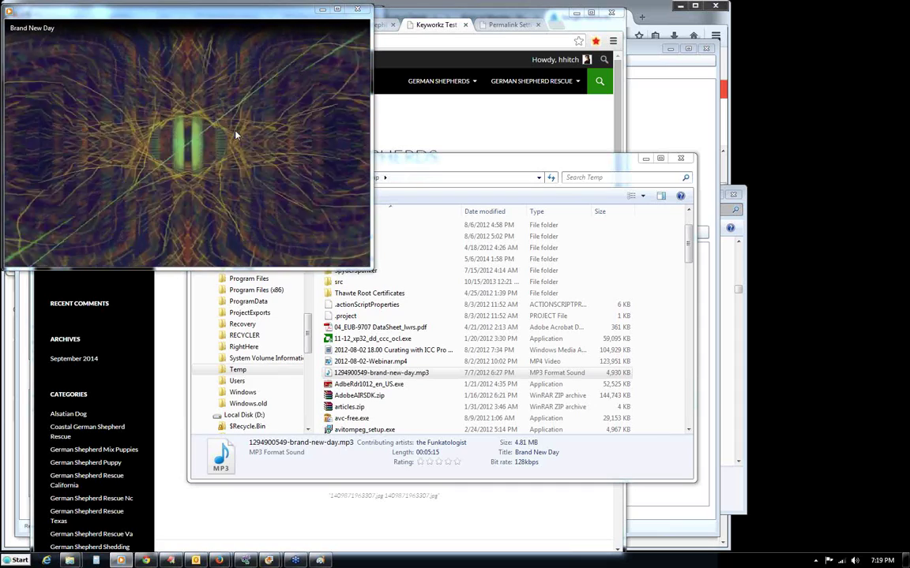
pyautogui.moveTo(188, 252)
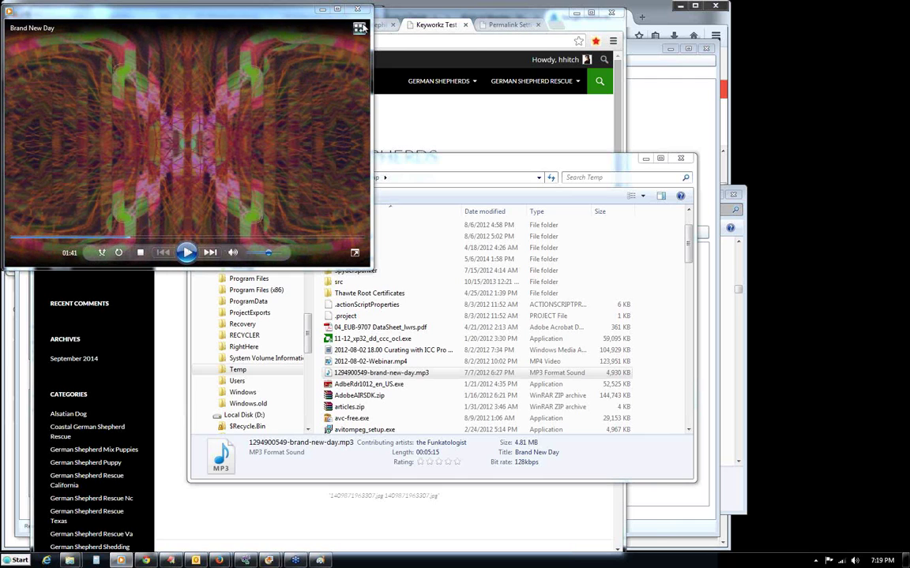
pyautogui.click(357, 8)
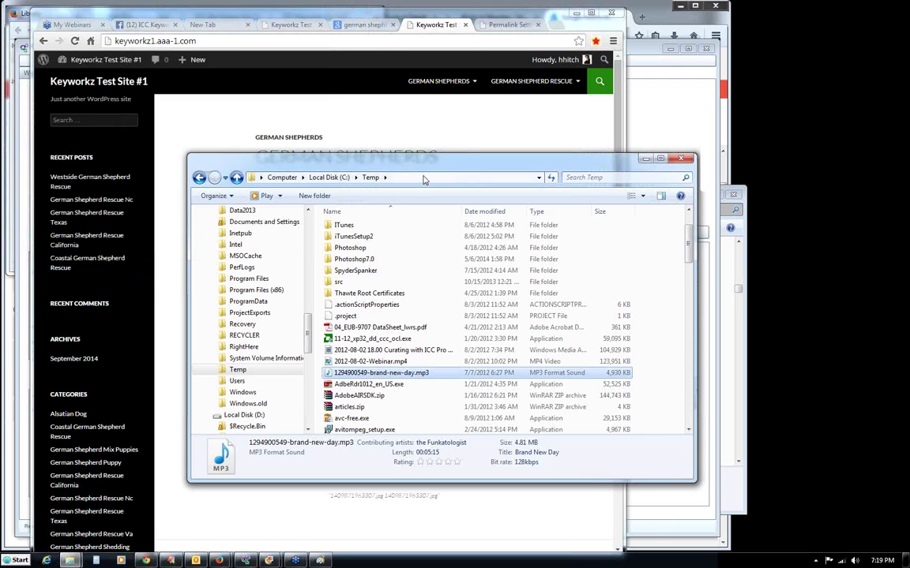
# Back in ICC Keyworkz, preview the German Shepherds content and cancel without changes.
pyautogui.click(580, 147)
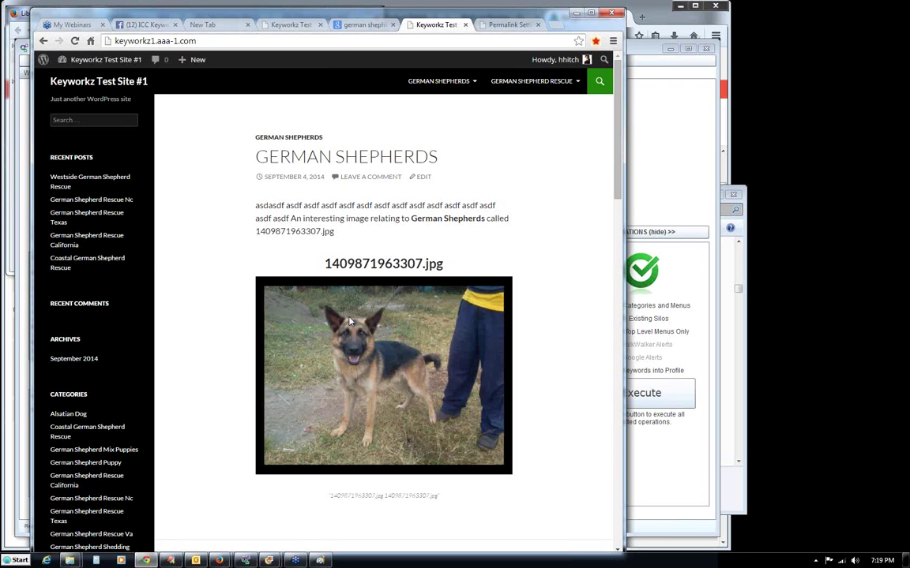
pyautogui.hotkey('alt', 'Tab')
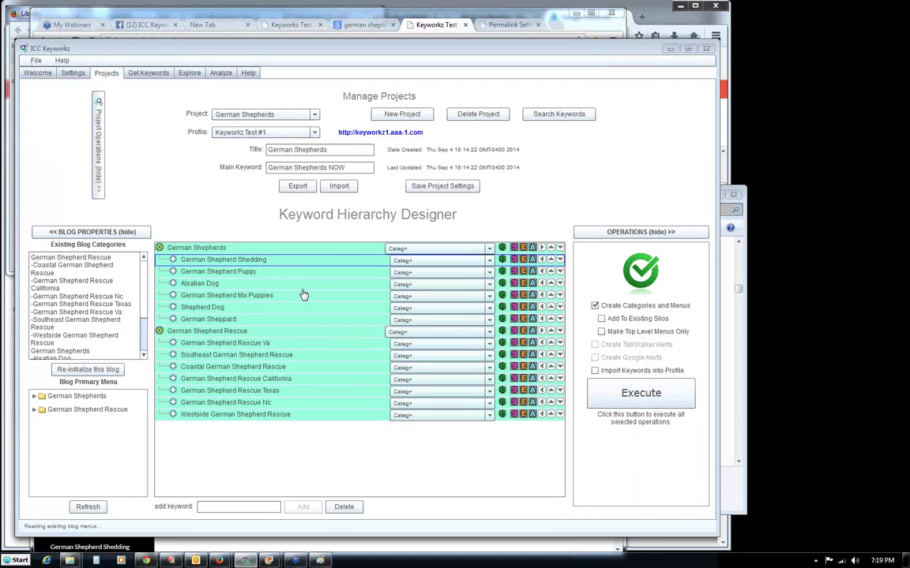
pyautogui.click(502, 249)
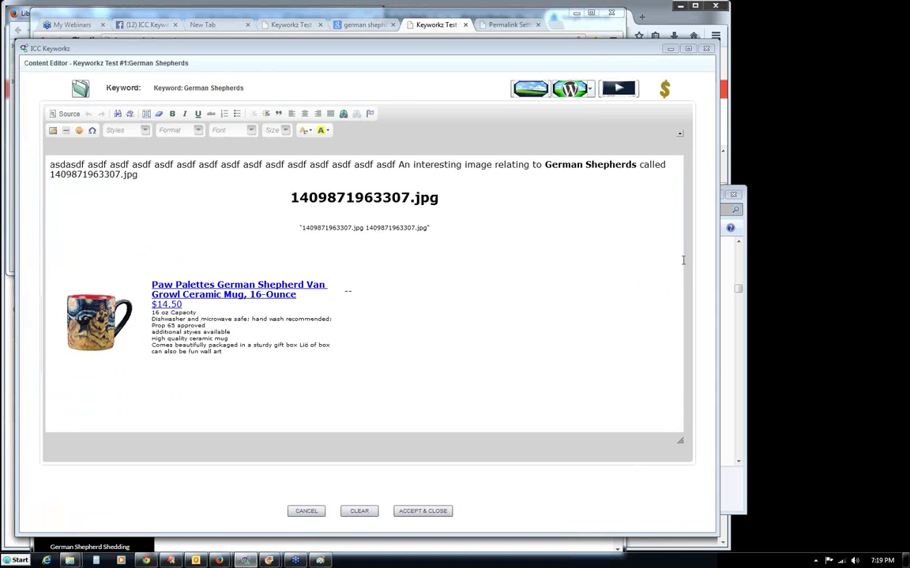
pyautogui.click(304, 512)
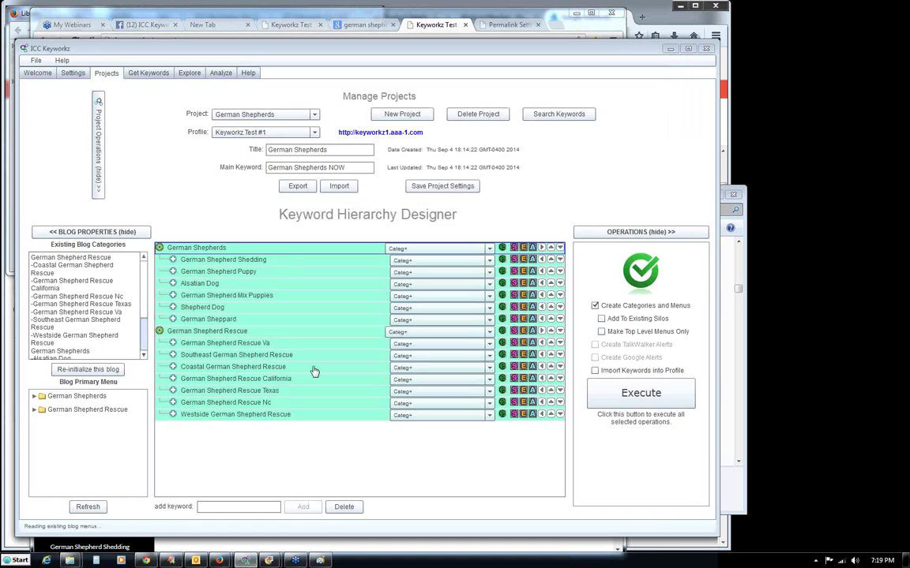
# Preview the German Shepherd Shedding content and cancel it unchanged.
pyautogui.click(502, 261)
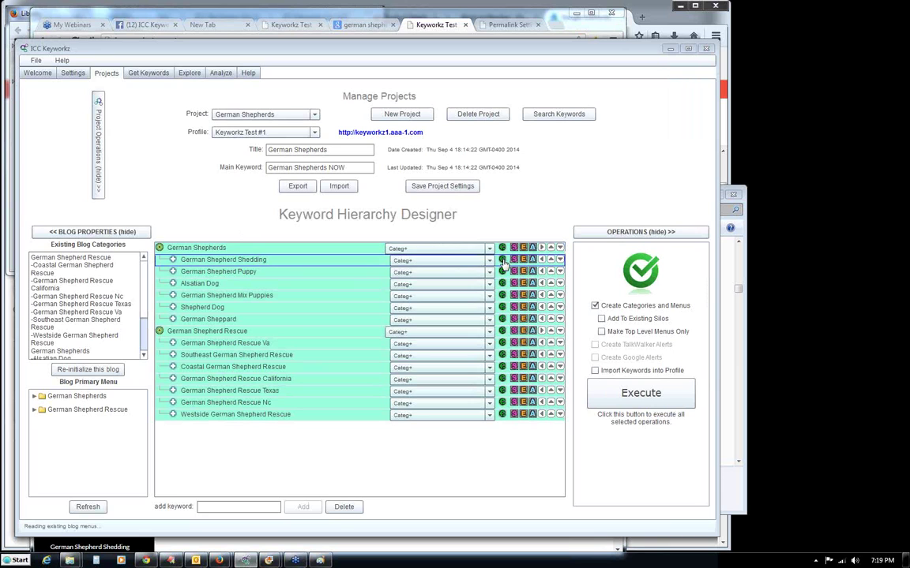
pyautogui.scroll(-5, 679, 362)
pyautogui.scroll(5, 679, 362)
pyautogui.click(304, 511)
pyautogui.click(513, 26)
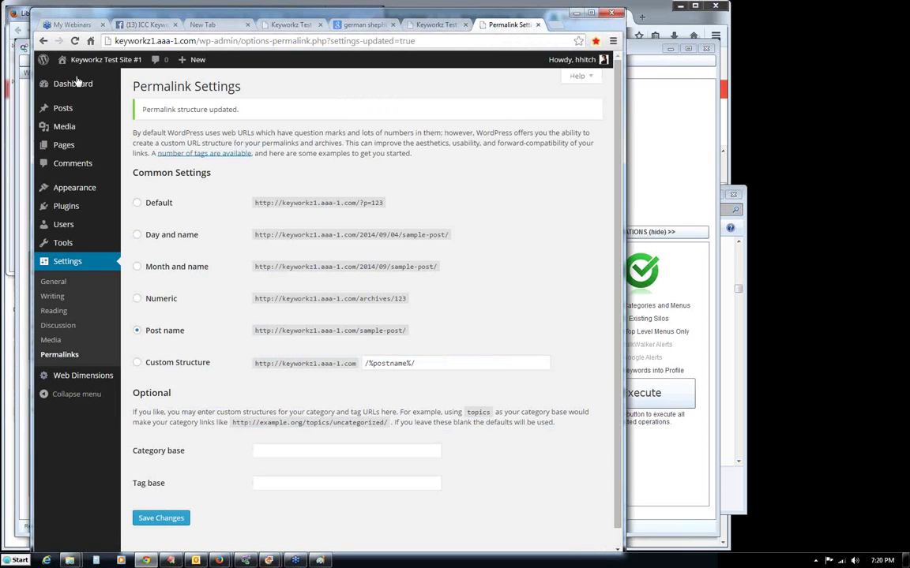
pyautogui.moveTo(72, 71)
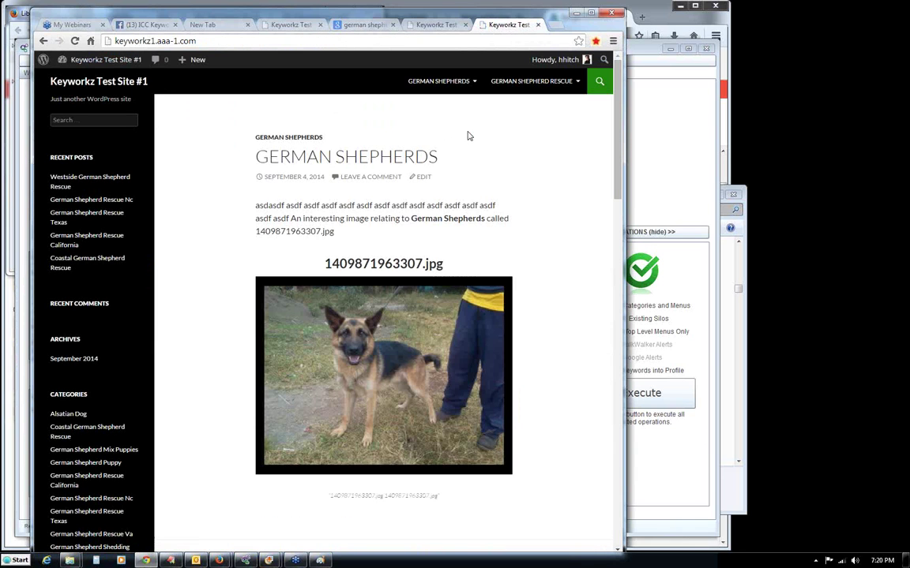
pyautogui.moveTo(463, 84)
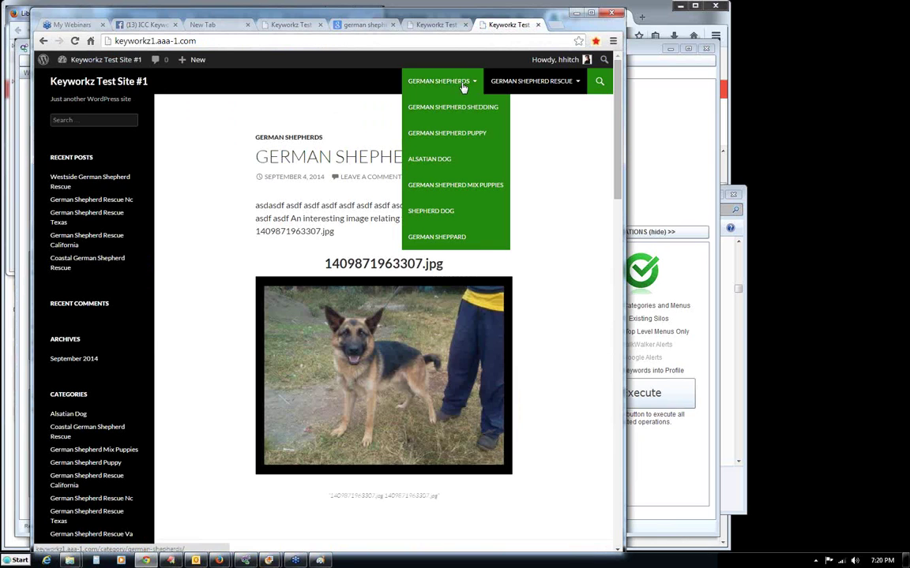
pyautogui.moveTo(529, 84)
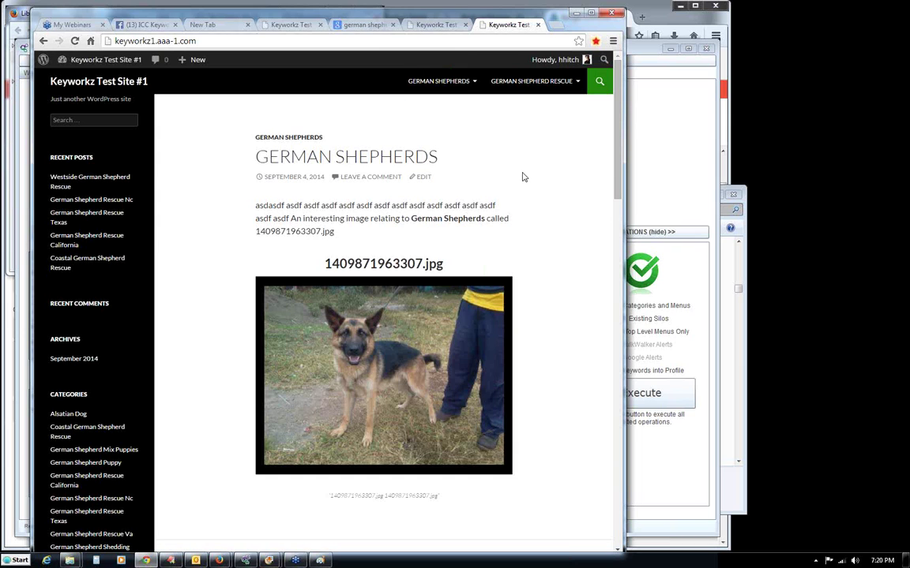
# View the German Shepherds post's page source and copy the entire HTML.
pyautogui.rightClick(202, 124)
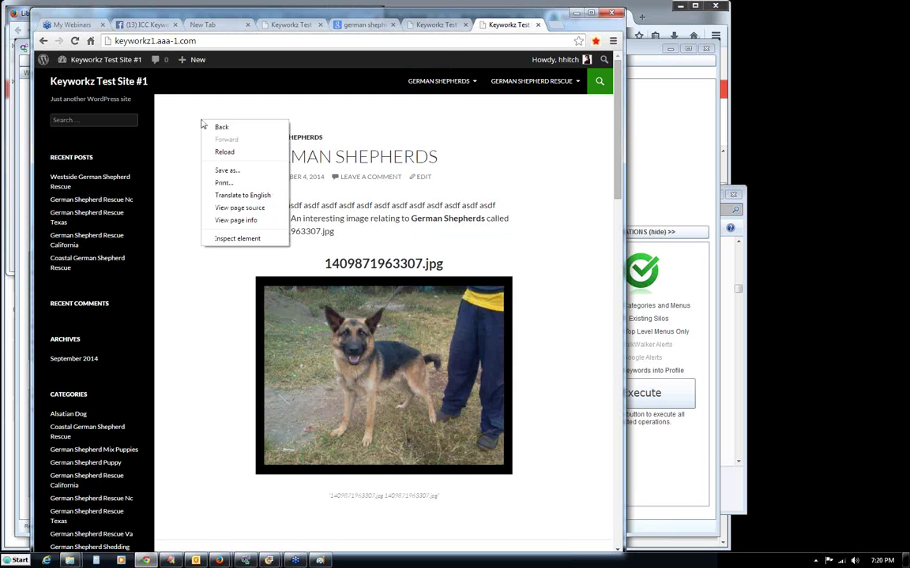
pyautogui.click(226, 209)
pyautogui.moveTo(615, 103); pyautogui.dragTo(611, 141)
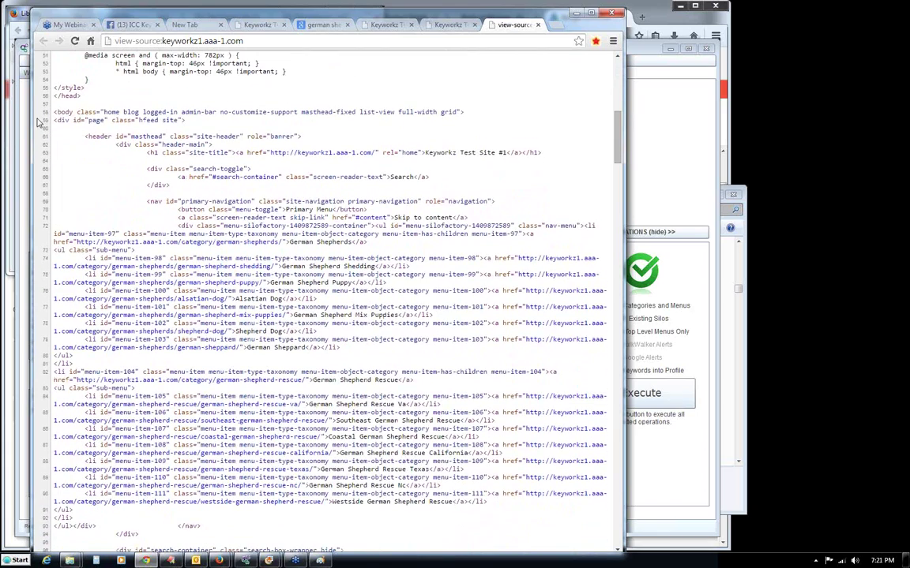
pyautogui.moveTo(55, 111); pyautogui.dragTo(237, 293)
pyautogui.scroll(-10, 289, 97)
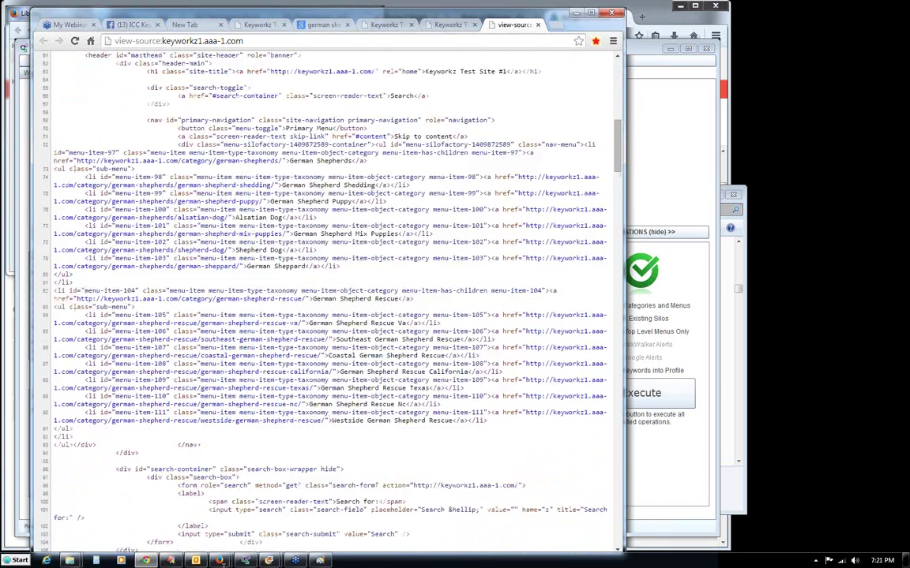
pyautogui.hotkey('ctrl', 'a')
pyautogui.scroll(-12, 289, 97)
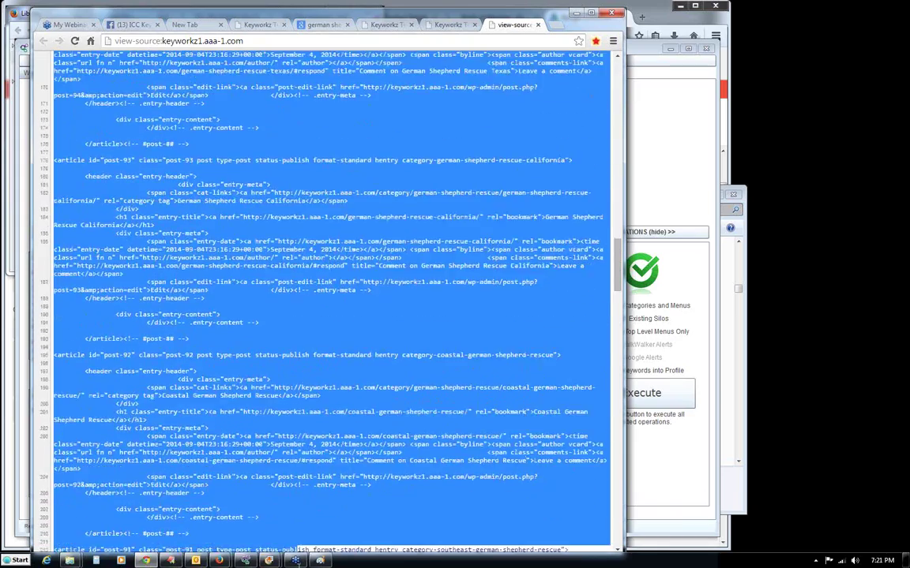
pyautogui.scroll(-10, 290, 97)
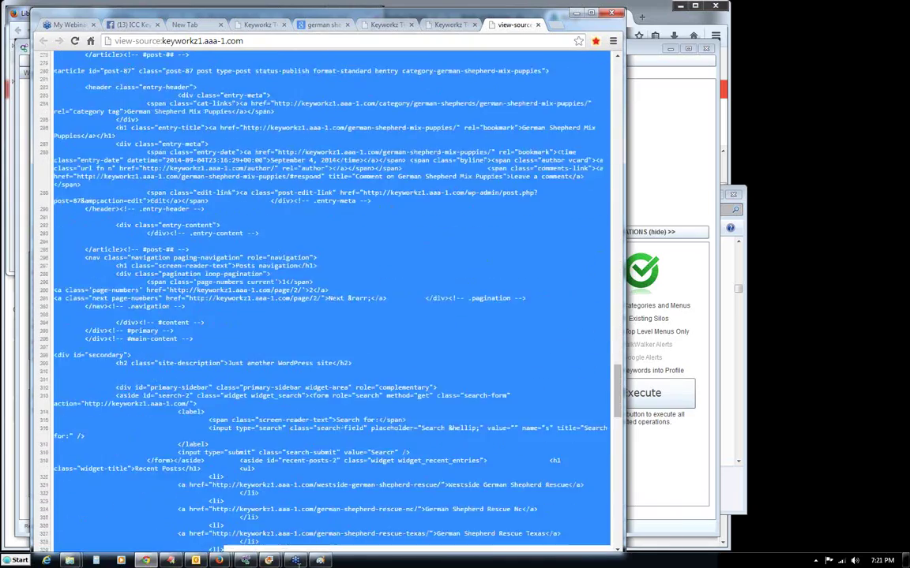
pyautogui.scroll(-10, 289, 120)
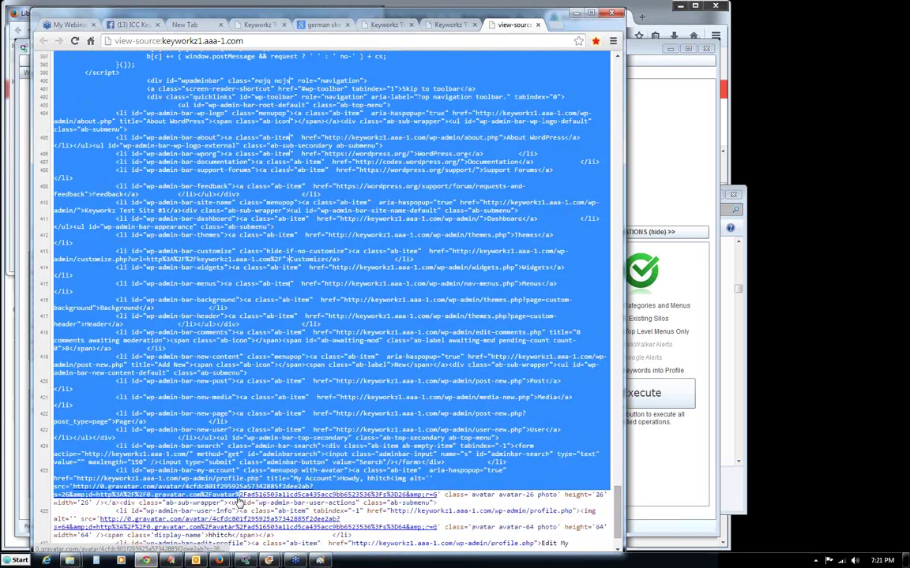
pyautogui.scroll(-3, 403, 494)
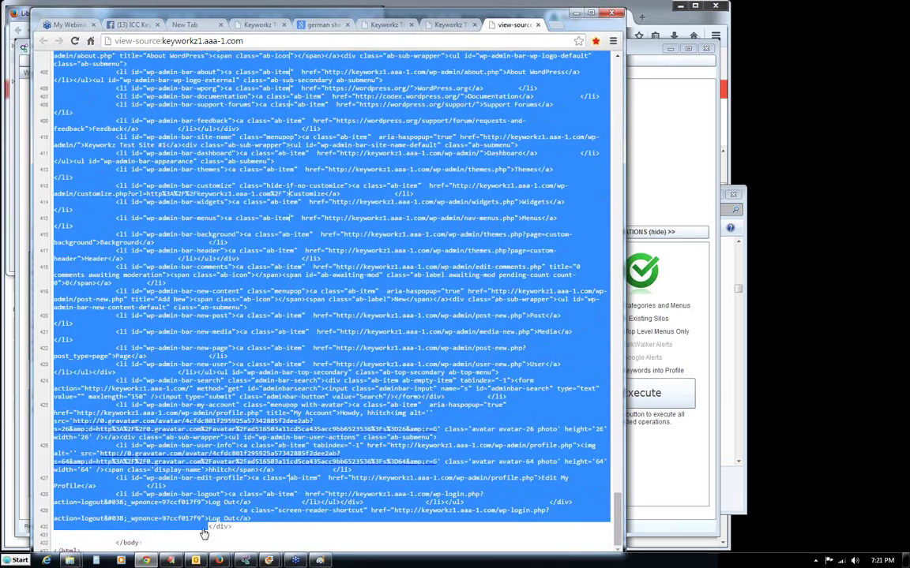
pyautogui.click(170, 561)
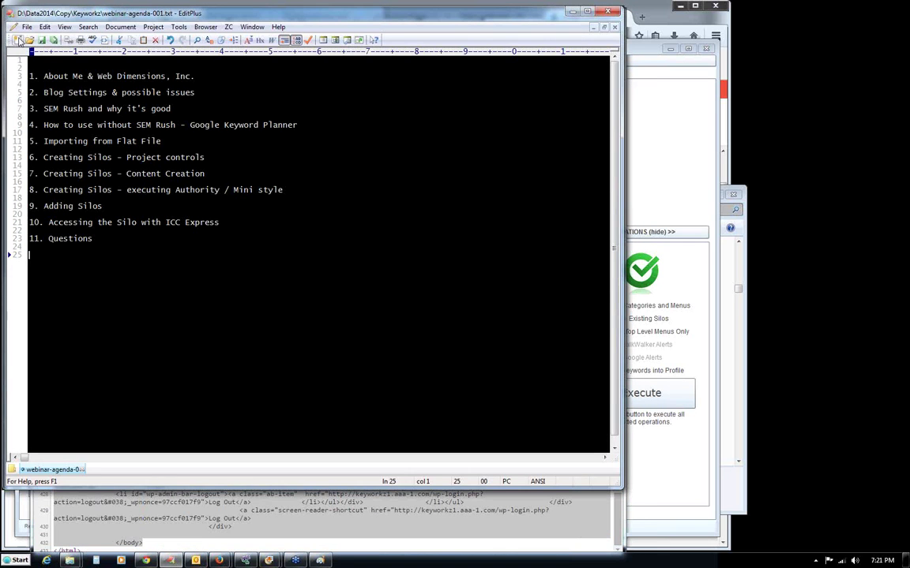
# Paste the copied source into a new EditPlus HTML page and preview it rendered.
pyautogui.click(17, 39)
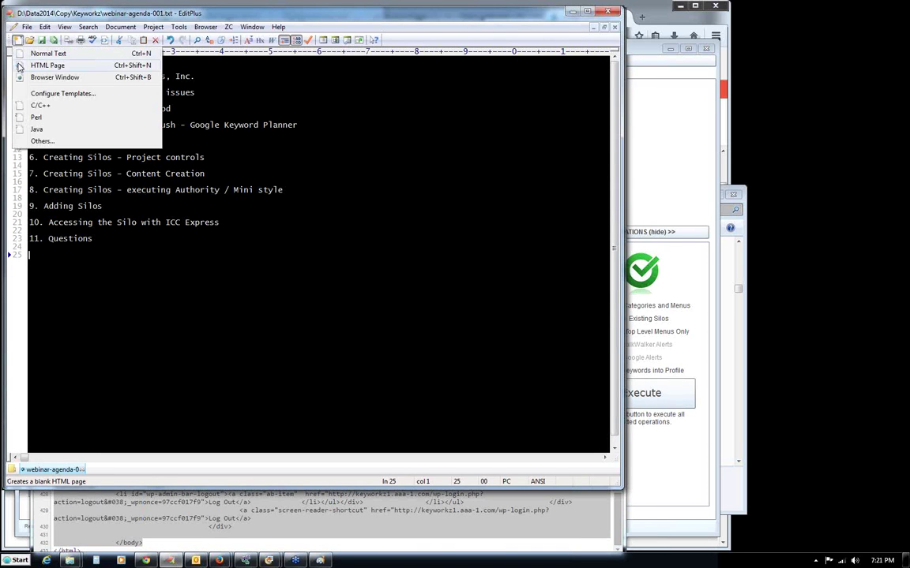
pyautogui.click(19, 67)
pyautogui.hotkey('ctrl', 'v')
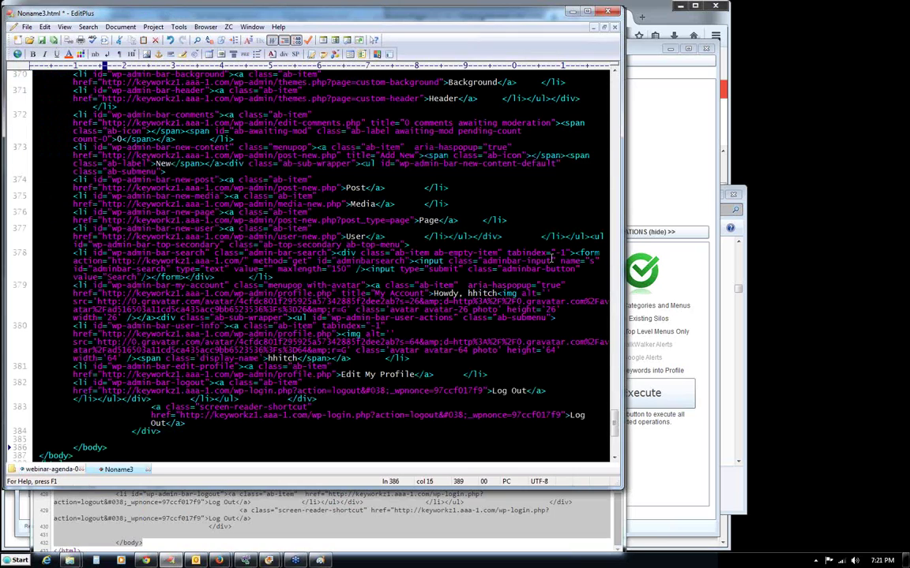
pyautogui.moveTo(677, 435); pyautogui.dragTo(699, 103)
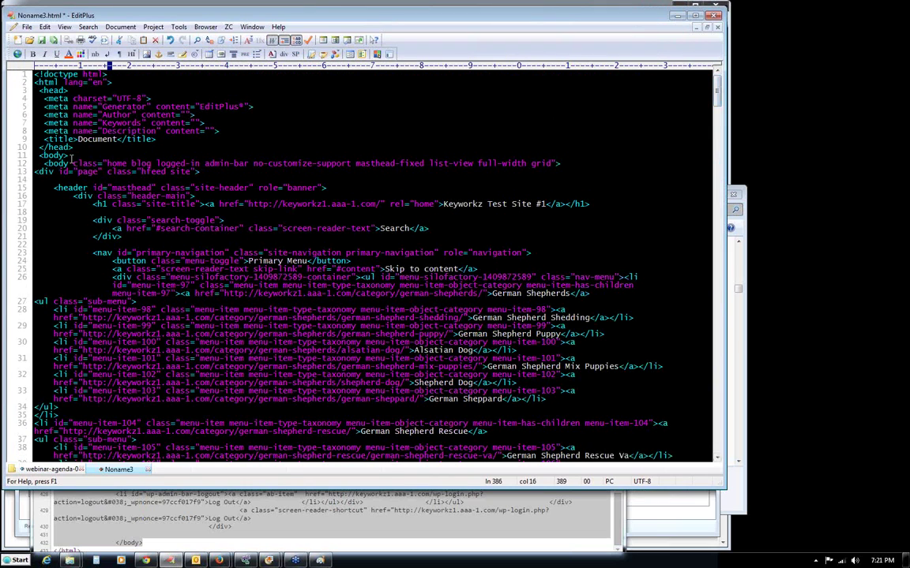
pyautogui.click(18, 53)
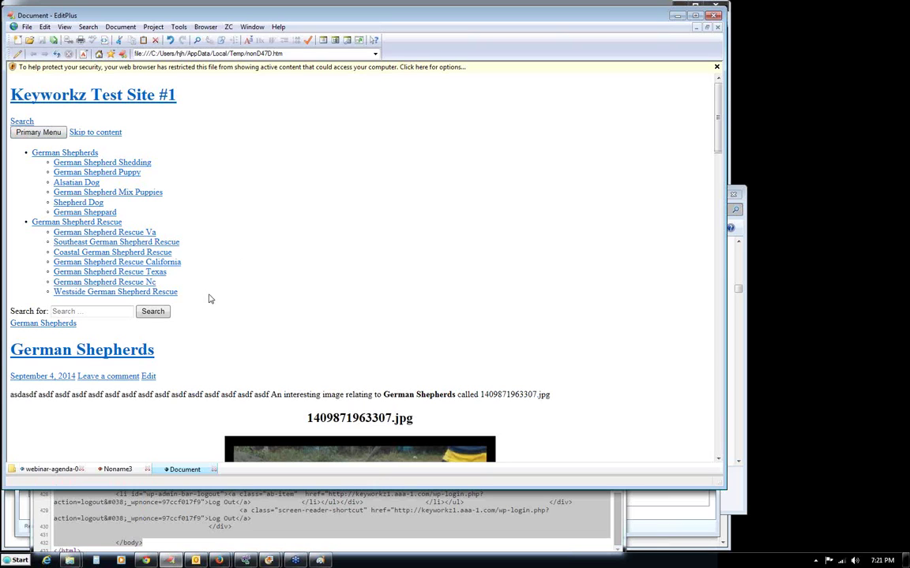
pyautogui.moveTo(190, 303); pyautogui.dragTo(29, 158)
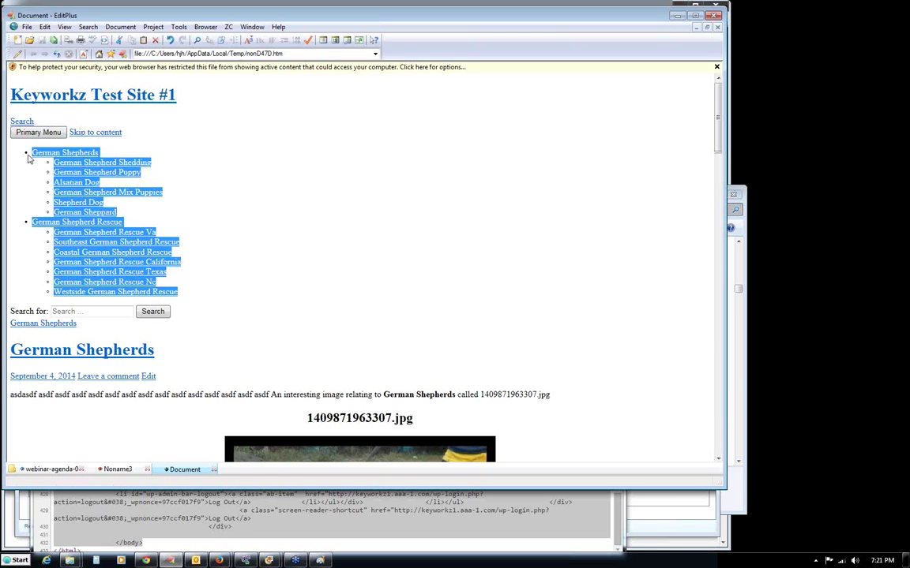
pyautogui.click(263, 144)
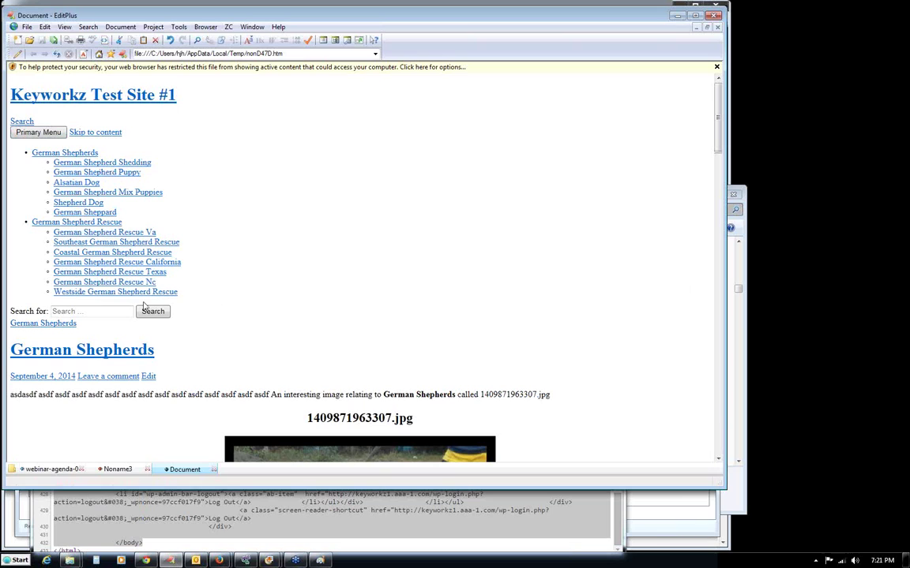
pyautogui.moveTo(187, 299); pyautogui.dragTo(15, 148)
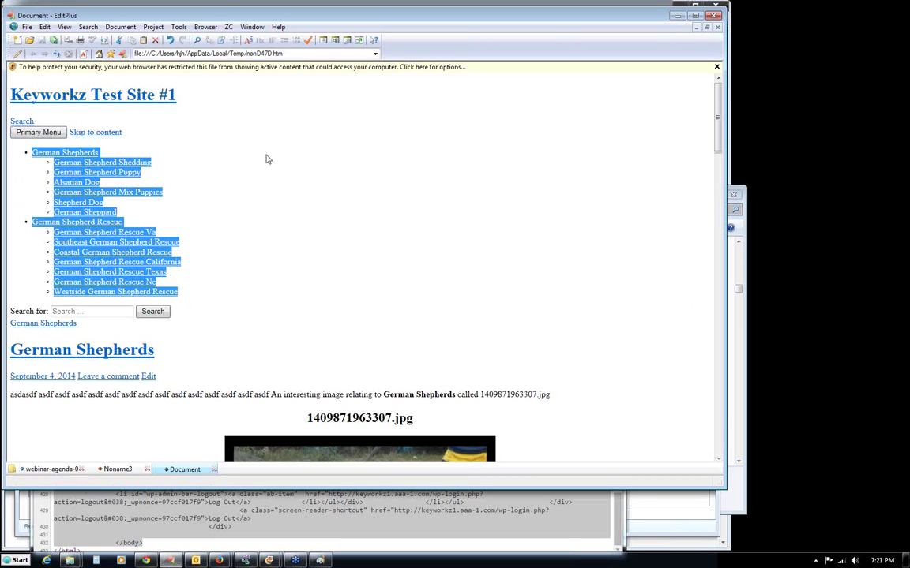
pyautogui.click(267, 159)
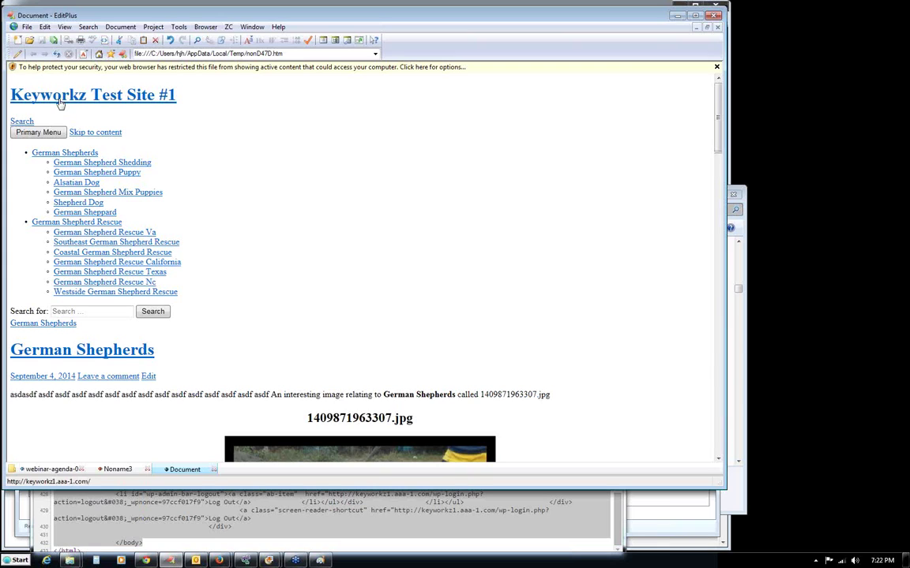
pyautogui.moveTo(197, 101); pyautogui.dragTo(36, 99)
pyautogui.click(210, 100)
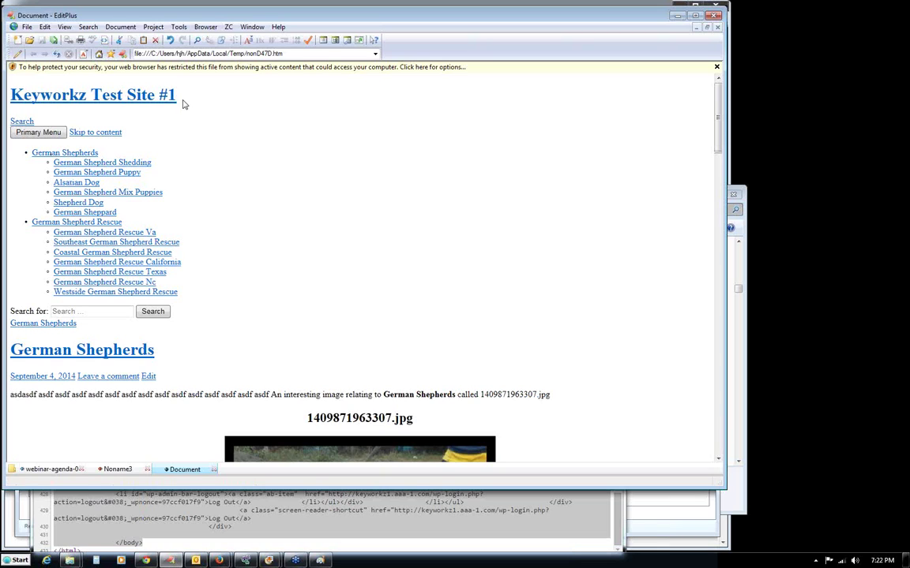
pyautogui.moveTo(180, 101); pyautogui.dragTo(35, 87)
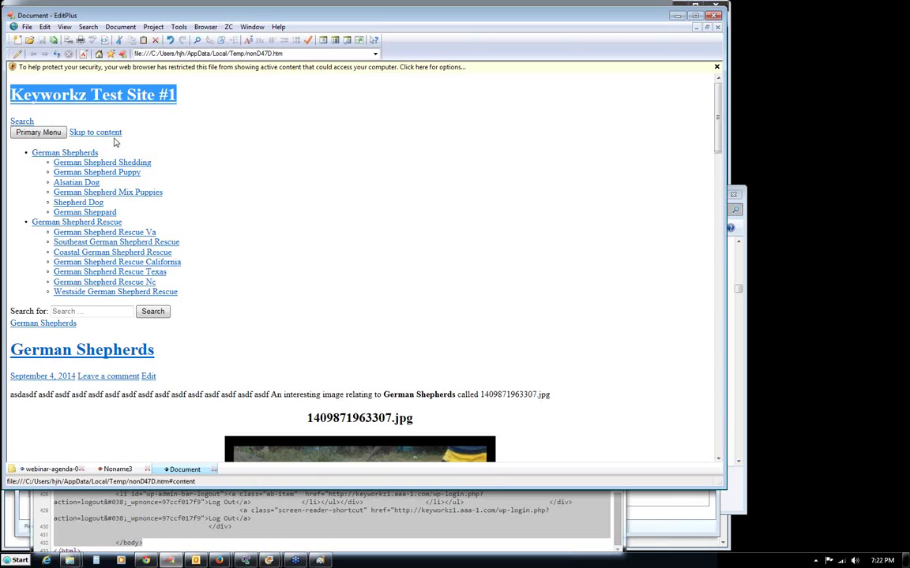
pyautogui.click(203, 144)
pyautogui.moveTo(100, 150); pyautogui.dragTo(33, 149)
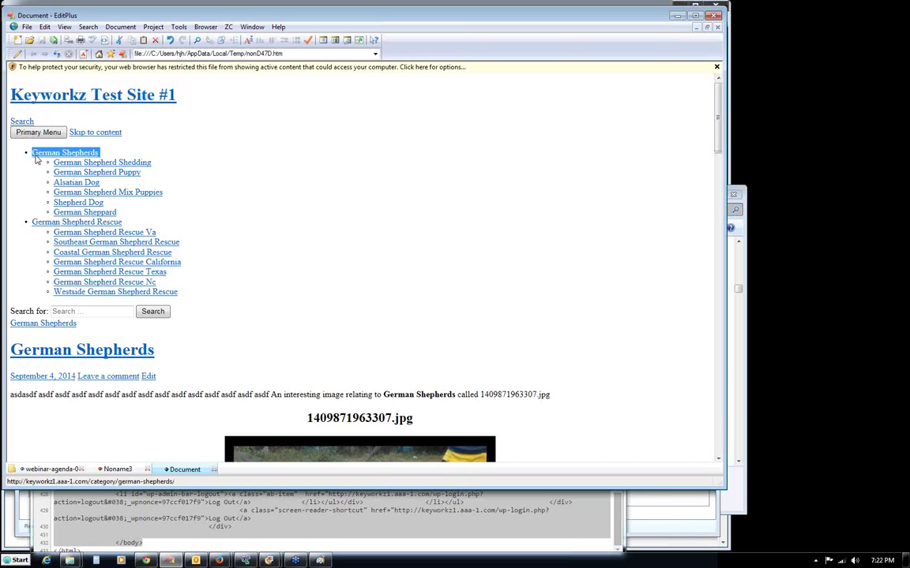
pyautogui.moveTo(124, 222); pyautogui.dragTo(31, 222)
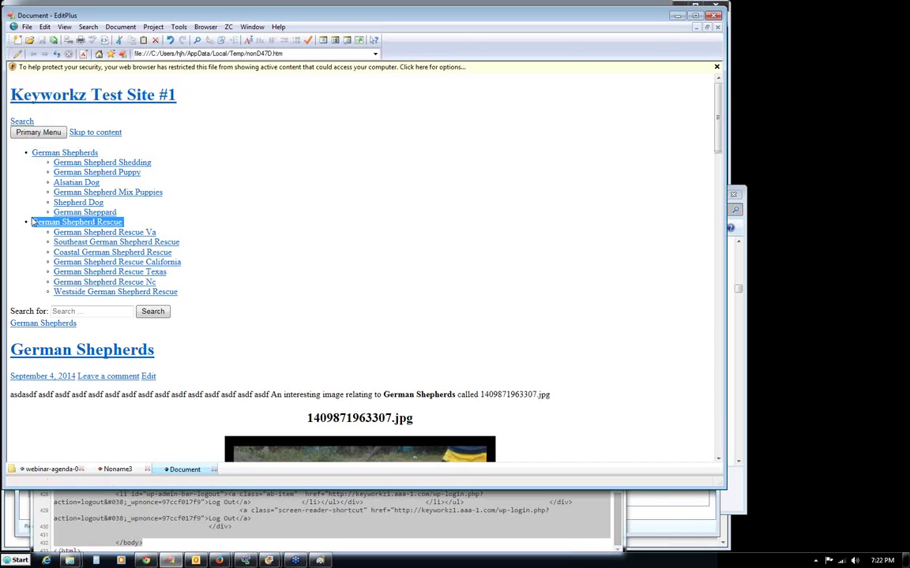
pyautogui.click(130, 213)
pyautogui.moveTo(103, 203); pyautogui.dragTo(50, 150)
pyautogui.click(229, 128)
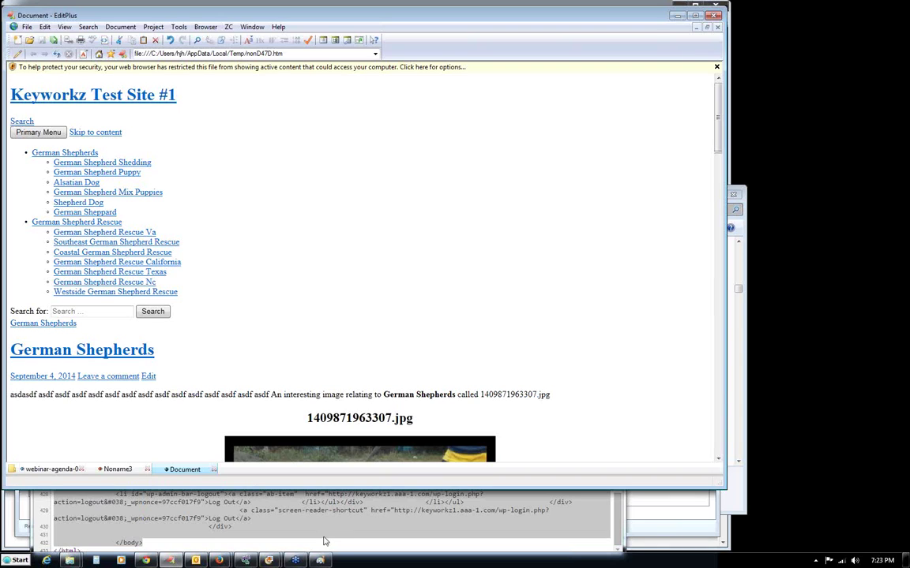
# Close Chrome's view-source tab, nudge the browser window left, and switch back to ICC Keyworkz.
pyautogui.hotkey('alt', 'Tab')
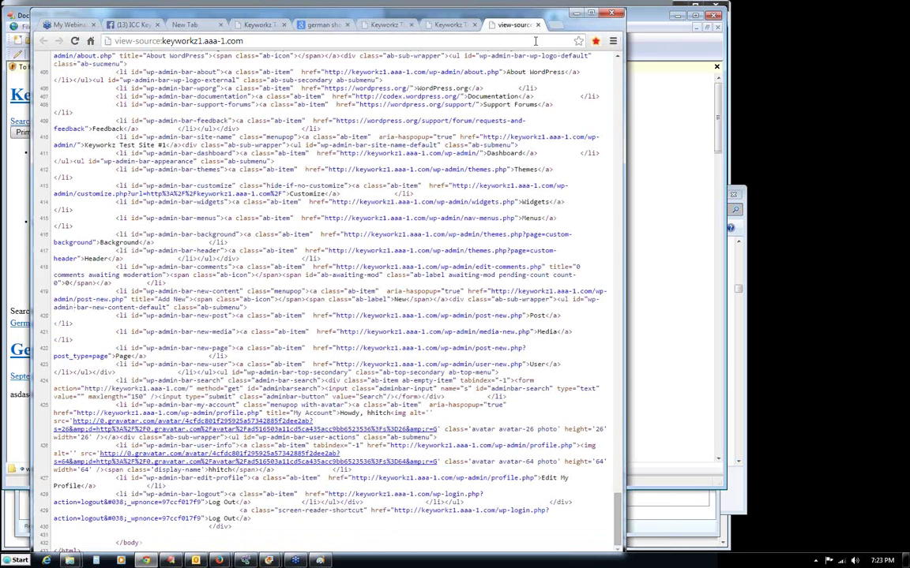
pyautogui.middleClick(484, 23)
pyautogui.moveTo(457, 16); pyautogui.dragTo(441, 12)
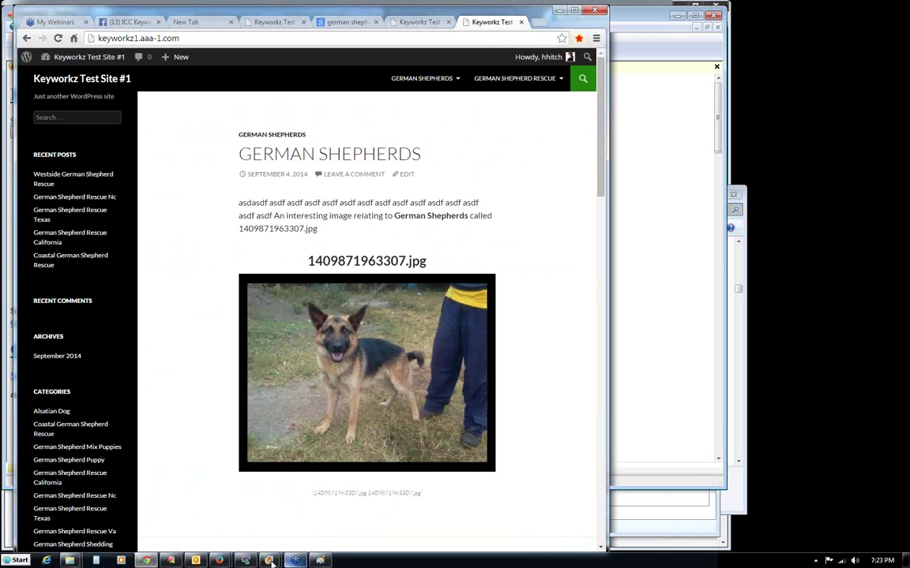
pyautogui.hotkey('alt', 'Tab')
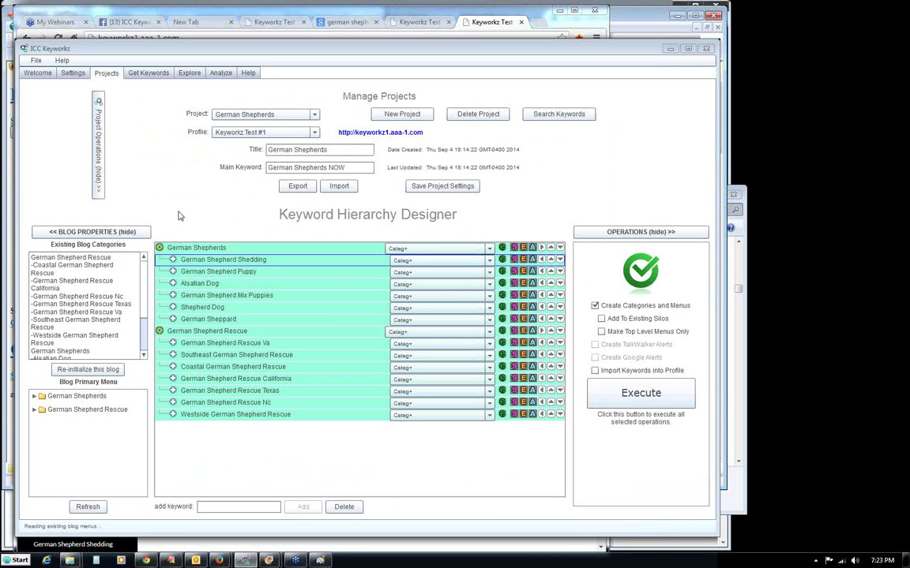
# Create a new project titled 'Mini Silo #1' with main keyword 'German Shepherds' and save it.
pyautogui.click(402, 114)
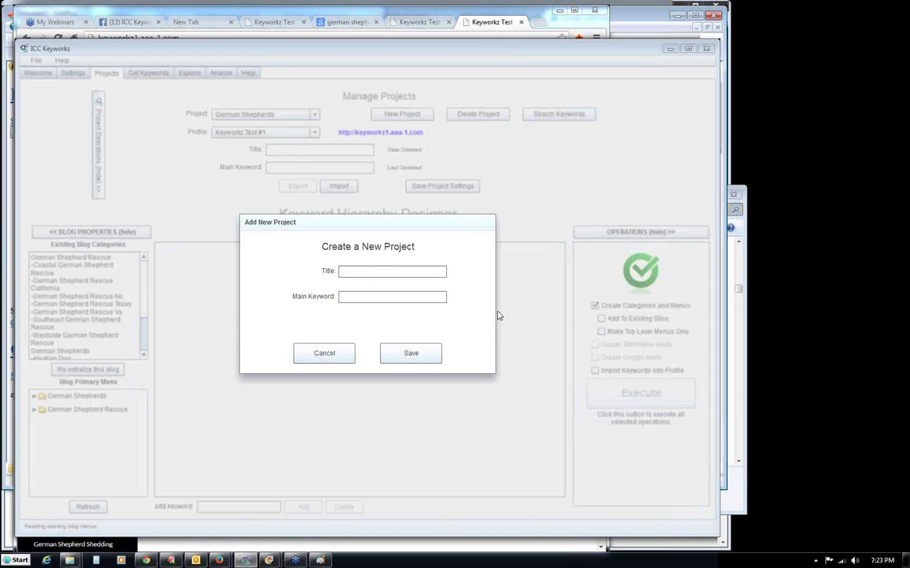
pyautogui.write('Mini Siloe')
pyautogui.press('BackSpace')
pyautogui.moveTo(382, 298); pyautogui.dragTo(331, 300)
pyautogui.write('German Shephed')
pyautogui.press('BackSpace')
pyautogui.press('BackSpace')
pyautogui.write('erds')
pyautogui.click(438, 271)
pyautogui.write('#1')
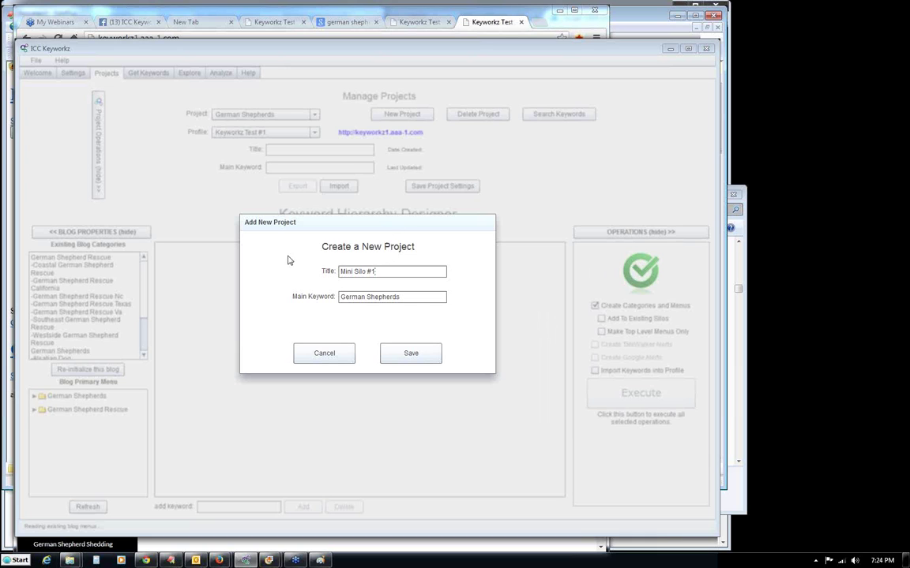
pyautogui.click(408, 355)
pyautogui.click(374, 355)
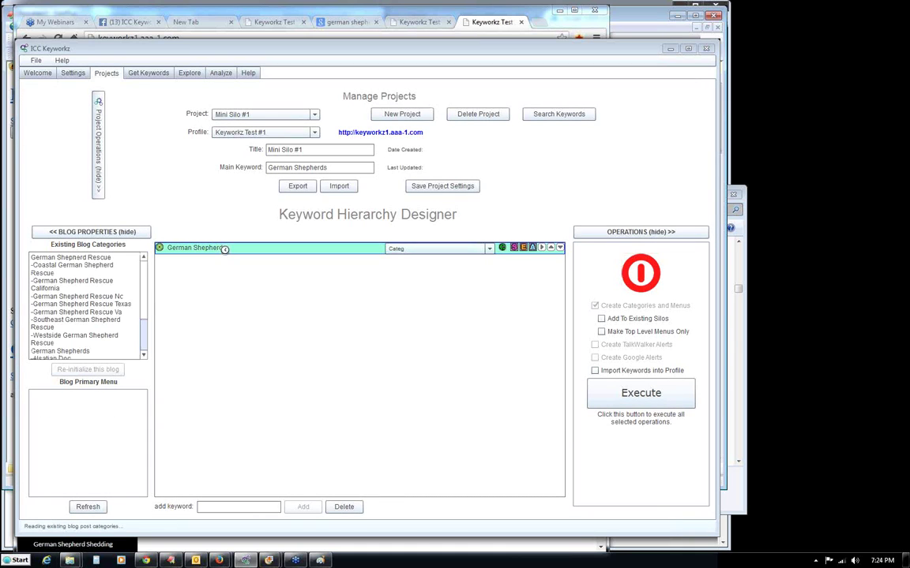
# Assign the project to the Keyworkz Test #2 blog profile and save the project settings.
pyautogui.click(315, 134)
pyautogui.click(239, 156)
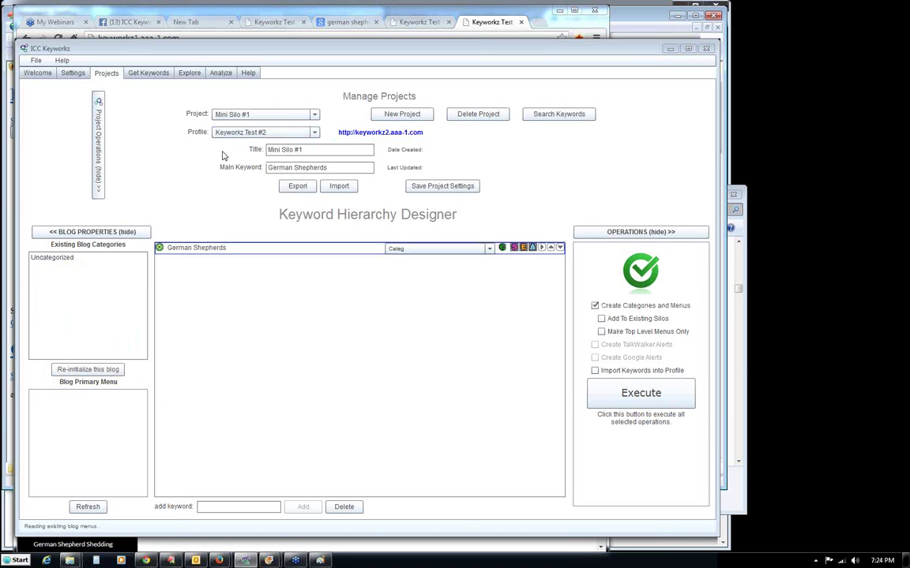
pyautogui.click(442, 191)
pyautogui.click(365, 352)
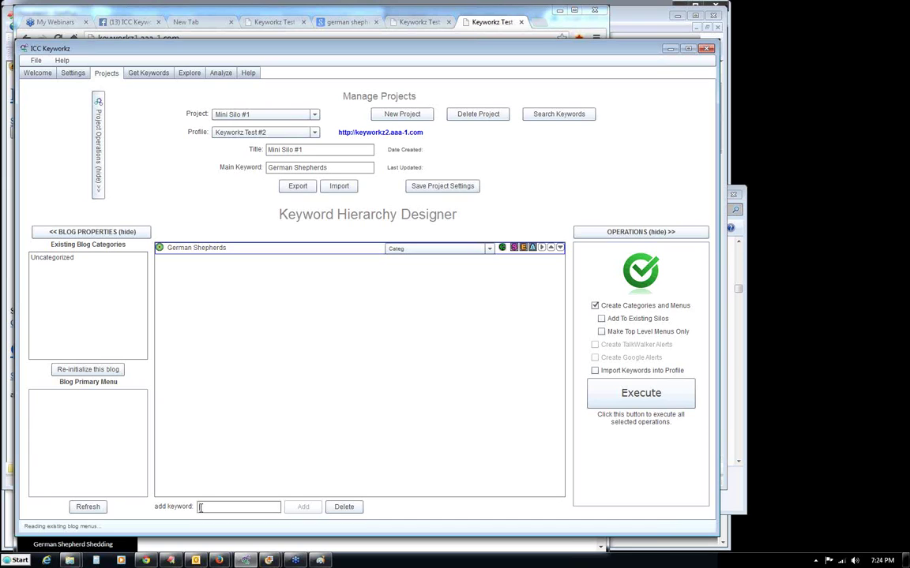
# Add the keywords GSD Puppies, GSD Training, GSD Breeding and GSD Feeding to the hierarchy.
pyautogui.write('GSD Puppies')
pyautogui.press('Return')
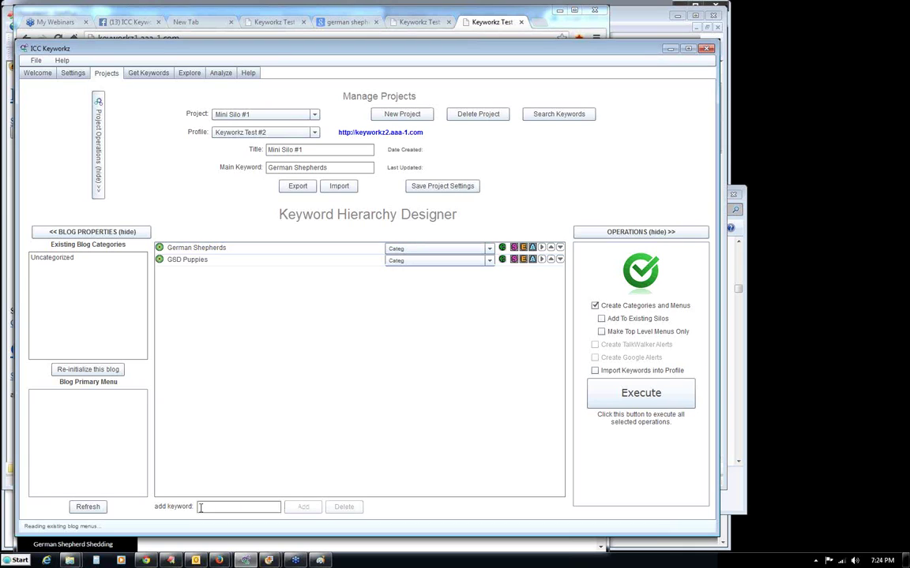
pyautogui.write('GSD Training')
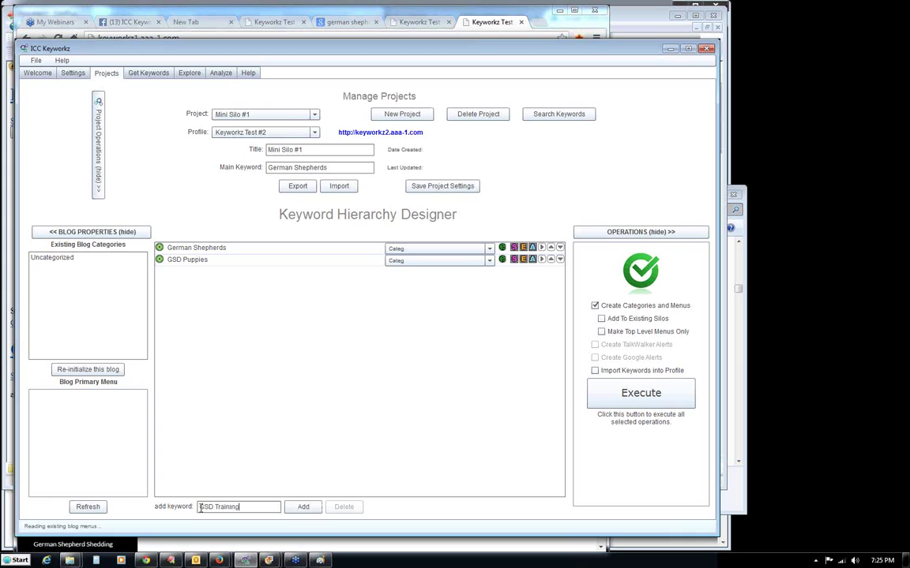
pyautogui.press('Return')
pyautogui.write('GSD')
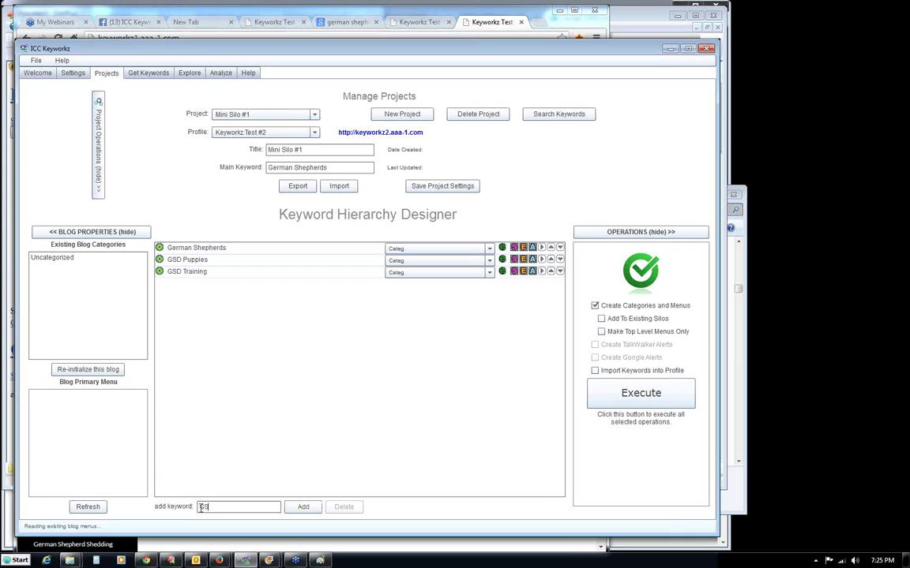
pyautogui.write(' Breeding')
pyautogui.press('Return')
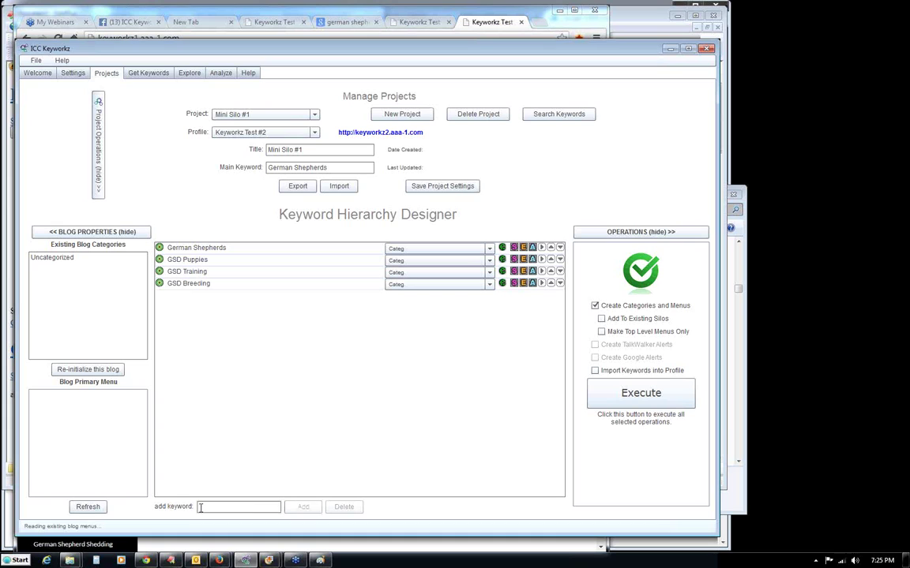
pyautogui.write('GSD Feeding')
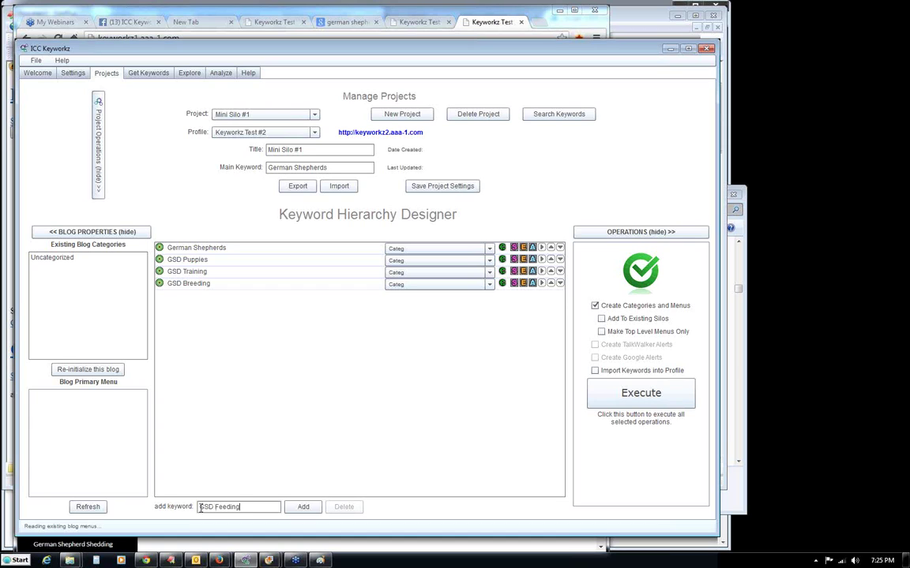
pyautogui.press('Return')
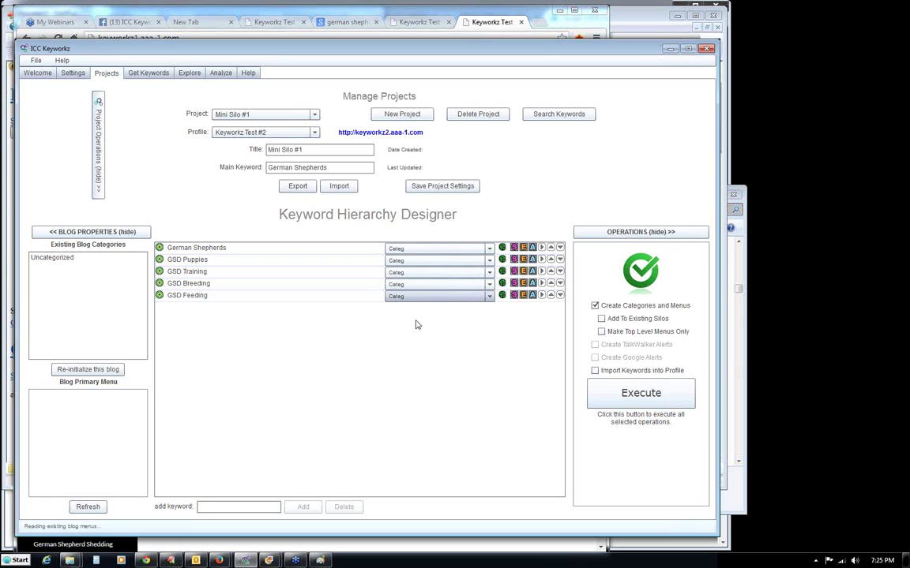
pyautogui.click(447, 248)
pyautogui.click(447, 239)
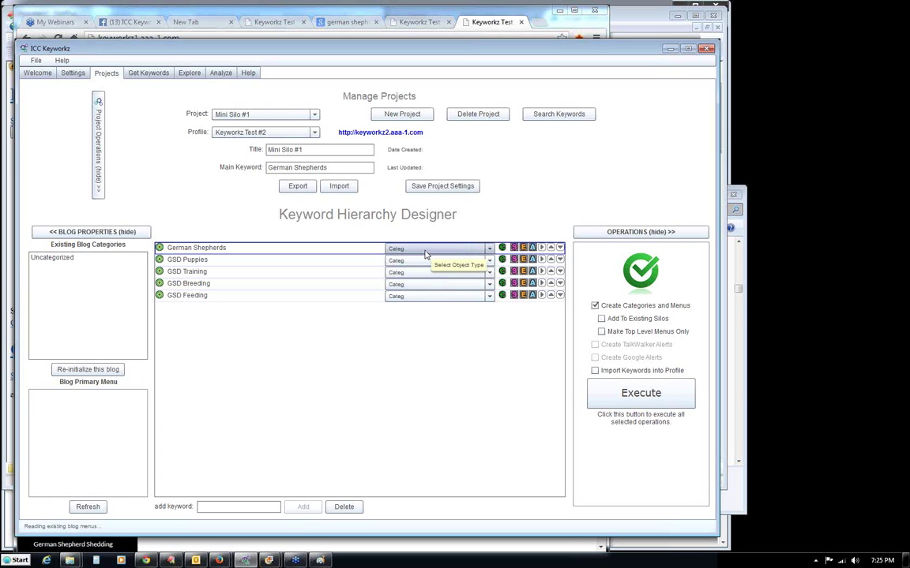
# Set the type of all five keywords, German Shepherds and the four GSD rows, to Page.
pyautogui.click(425, 252)
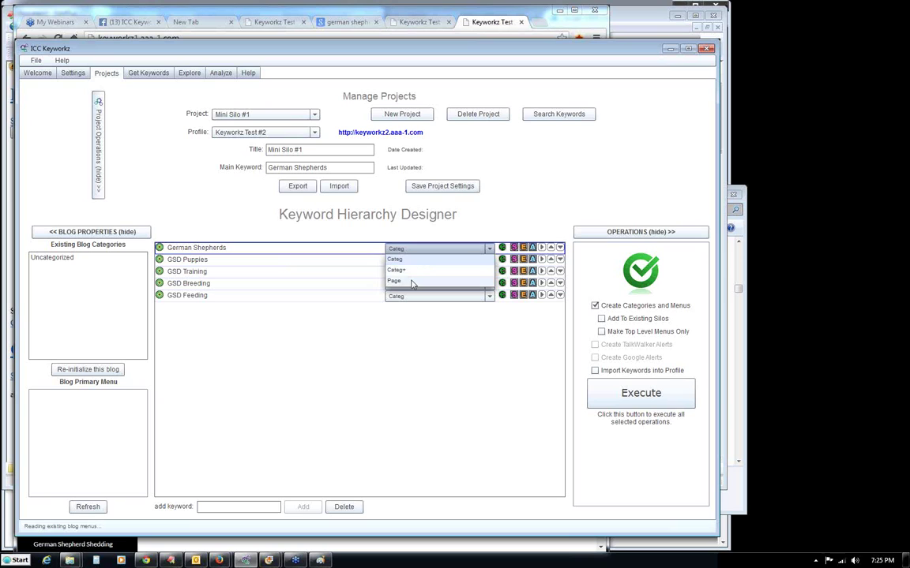
pyautogui.click(411, 282)
pyautogui.click(420, 261)
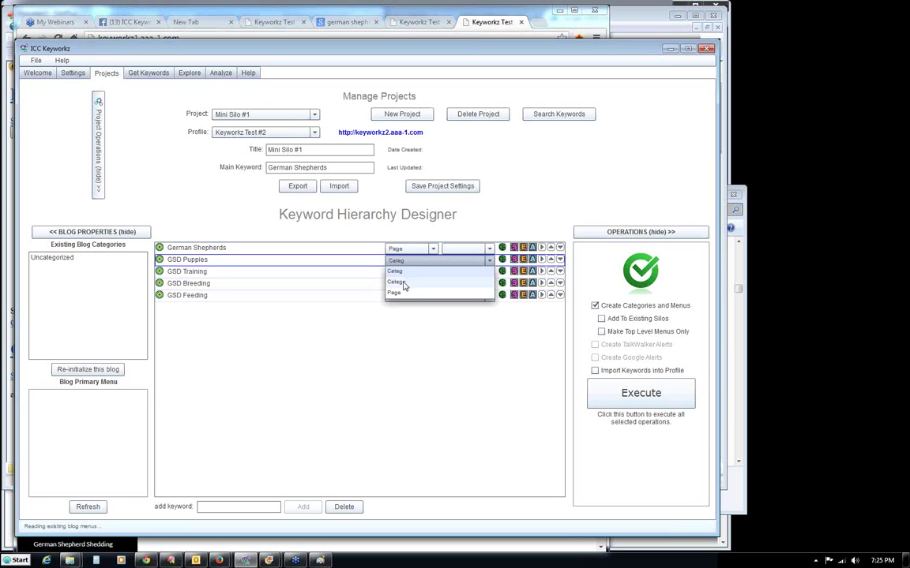
pyautogui.click(395, 294)
pyautogui.click(419, 271)
pyautogui.click(396, 304)
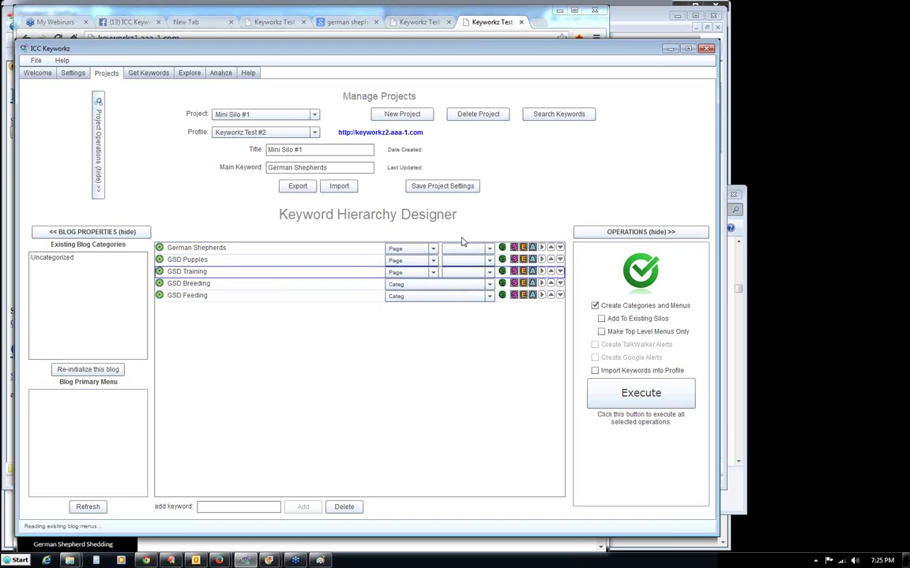
pyautogui.click(404, 286)
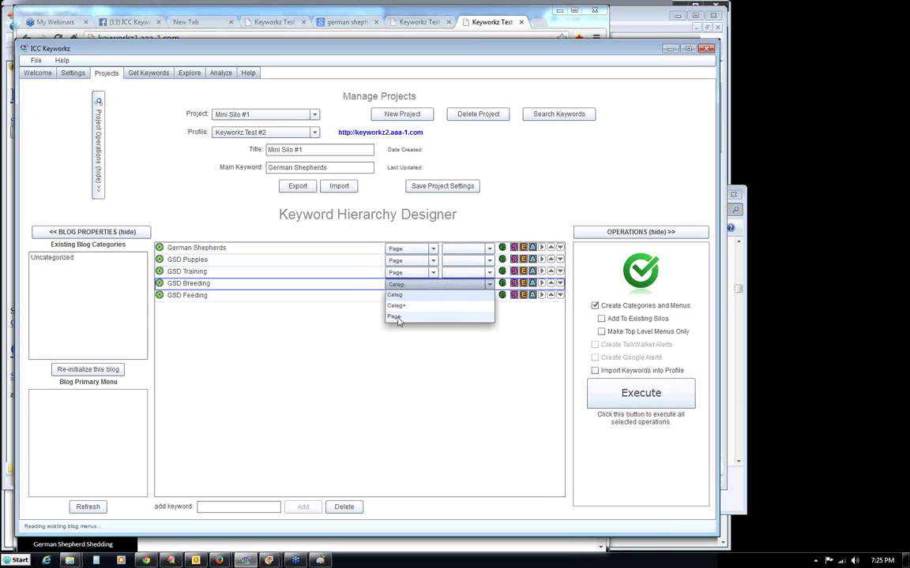
pyautogui.click(398, 321)
pyautogui.click(400, 296)
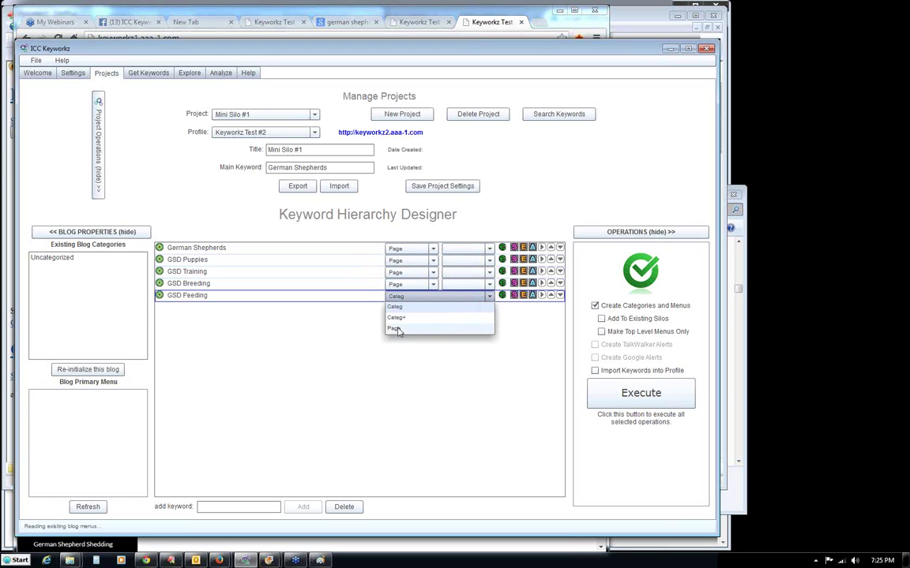
pyautogui.click(397, 329)
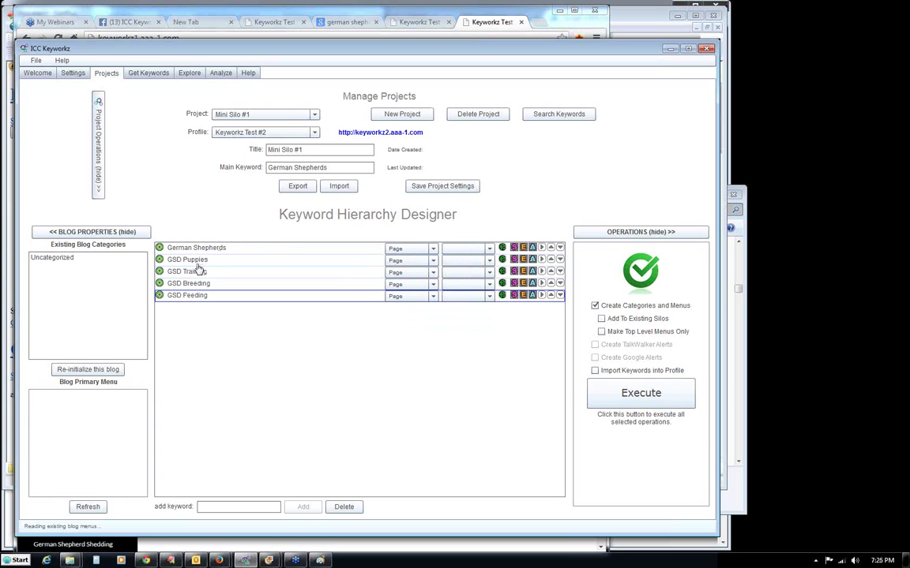
# Nest GSD Puppies, Training, Breeding and Feeding under German Shepherds and save the silo.
pyautogui.click(542, 259)
pyautogui.click(542, 272)
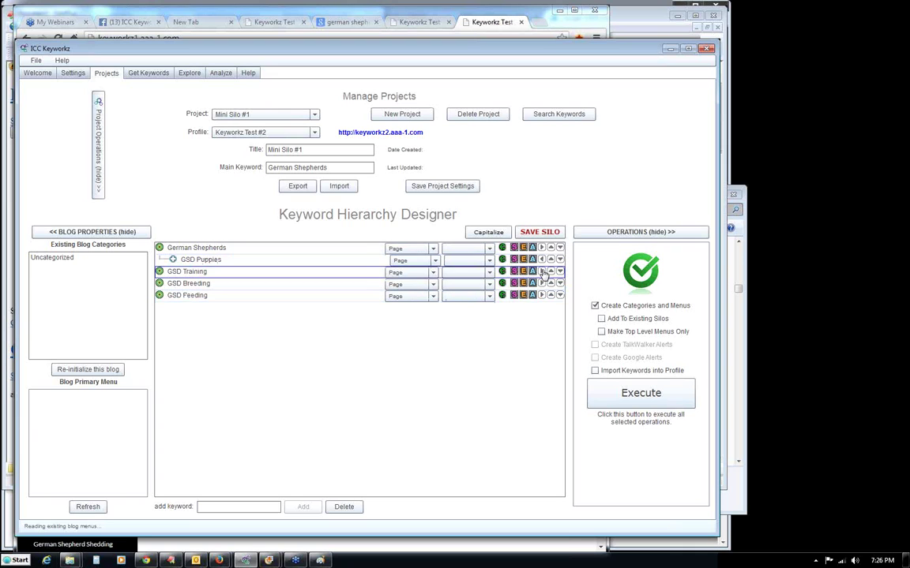
pyautogui.click(542, 283)
pyautogui.click(543, 295)
pyautogui.click(543, 296)
pyautogui.click(197, 249)
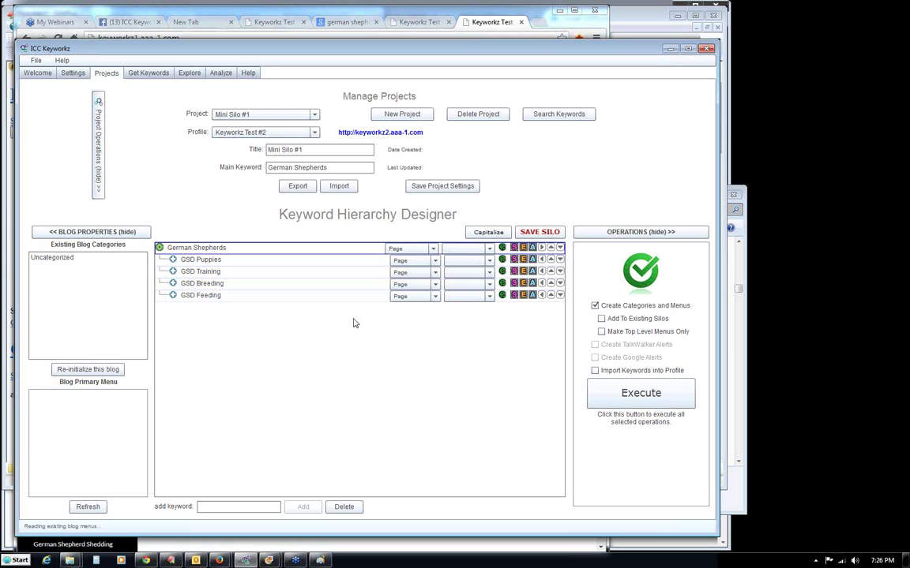
pyautogui.click(539, 232)
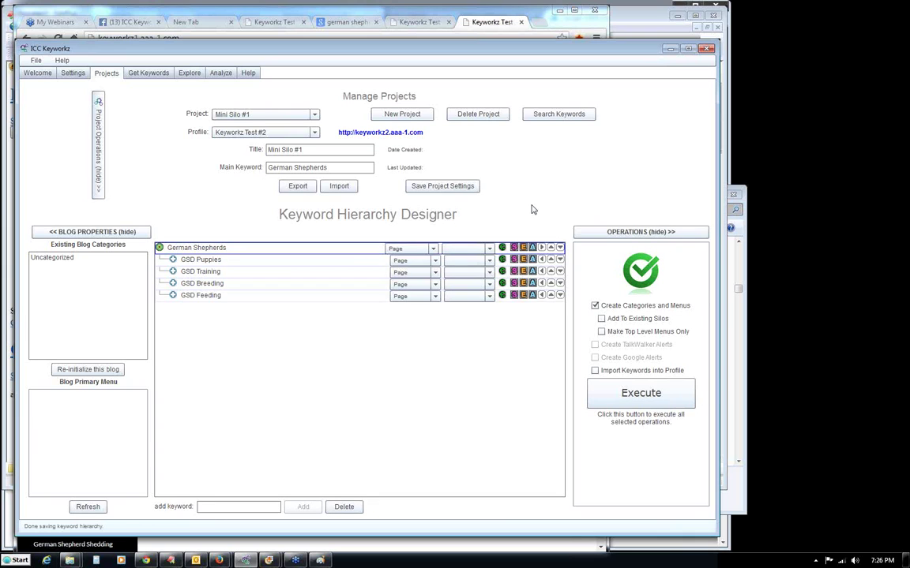
# Collapse both side panels, view the empty Keyworkz Test Site #2 blog in Chrome, and return.
pyautogui.click(62, 232)
pyautogui.click(636, 232)
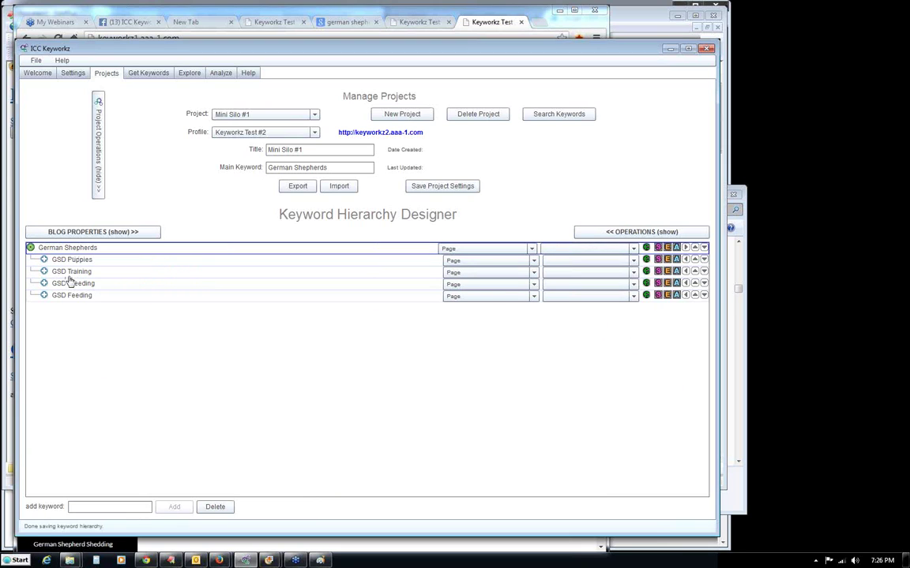
pyautogui.click(484, 27)
pyautogui.moveTo(423, 78)
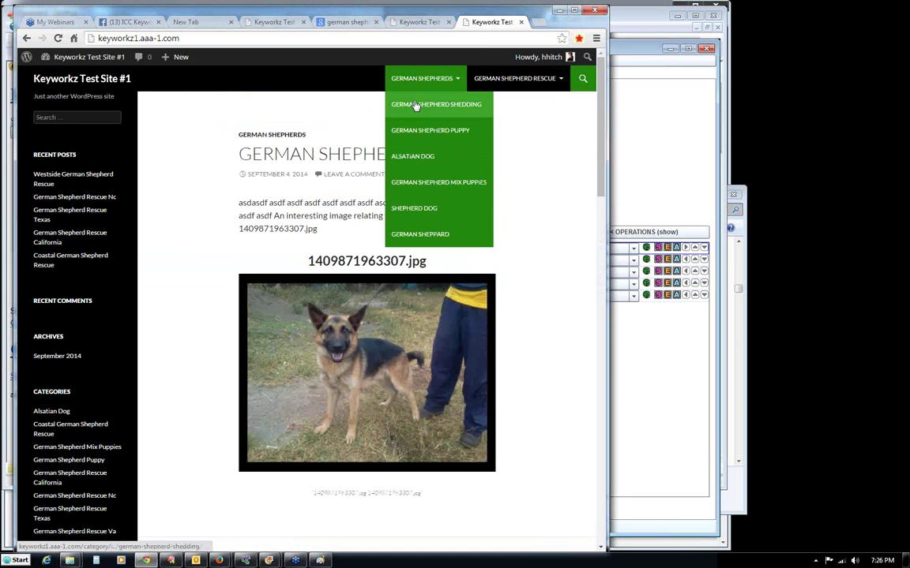
pyautogui.moveTo(514, 78)
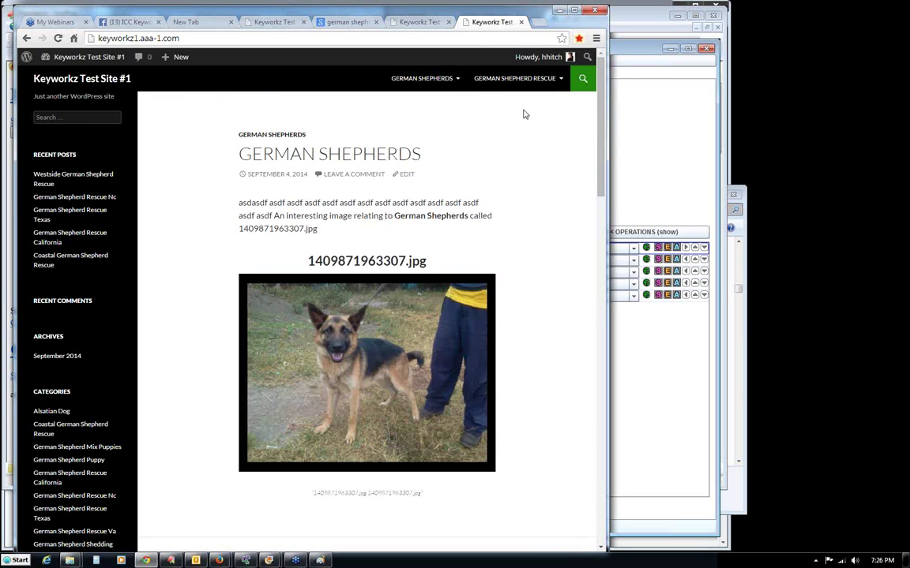
pyautogui.click(650, 161)
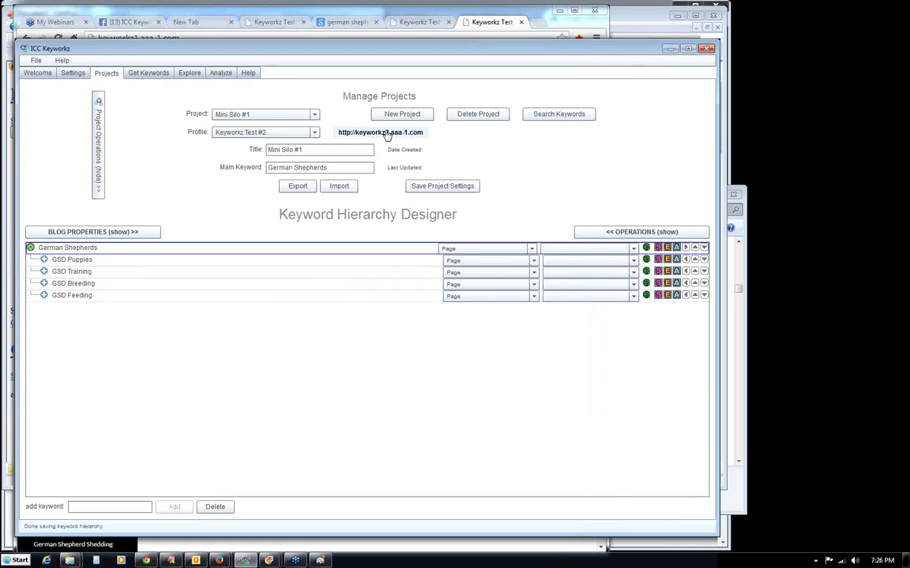
pyautogui.click(387, 132)
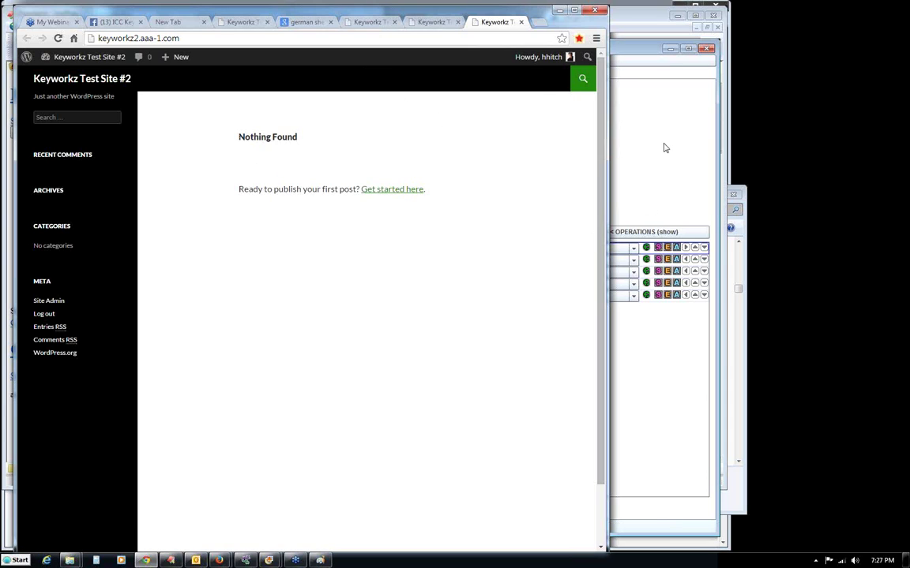
pyautogui.click(651, 116)
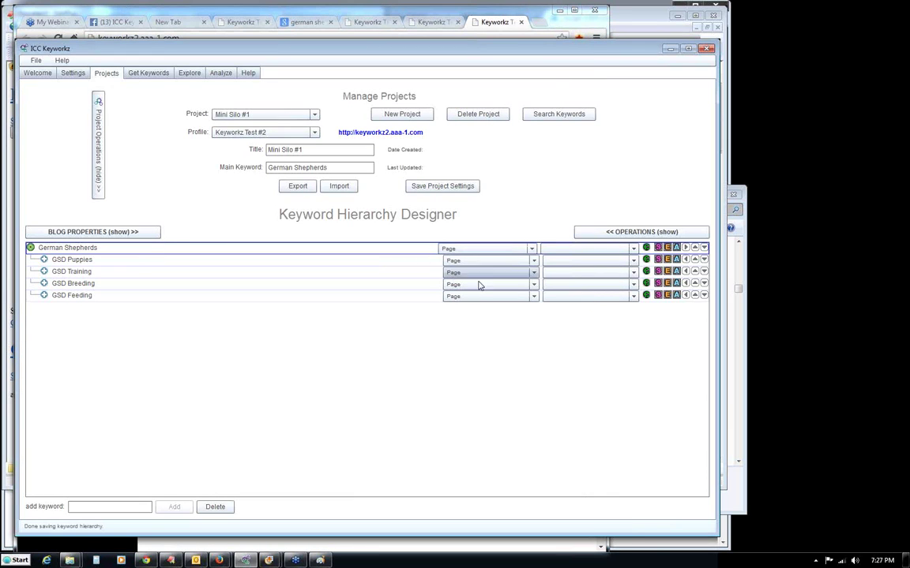
# Embed the 'German Shepherds Are Awesome' YouTube video in the German Shepherds page and save.
pyautogui.click(645, 248)
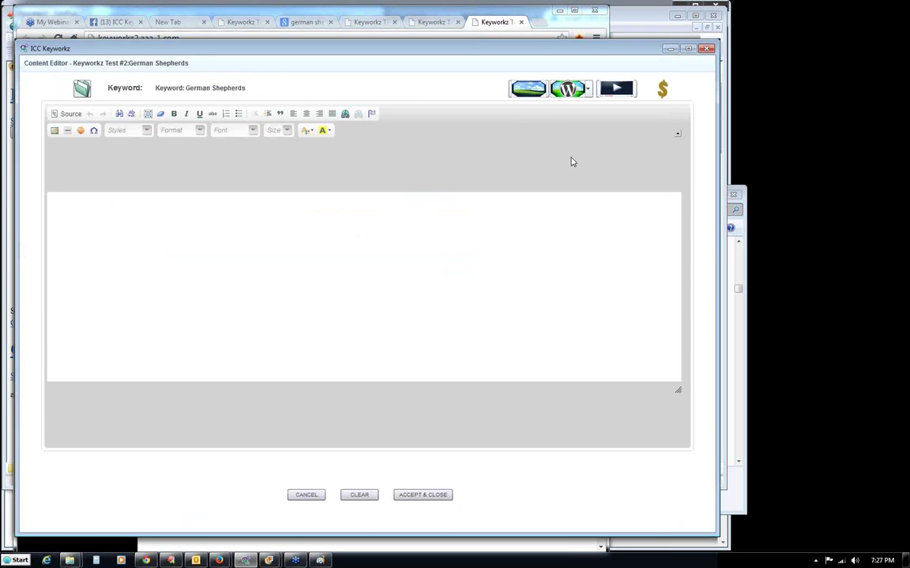
pyautogui.click(618, 89)
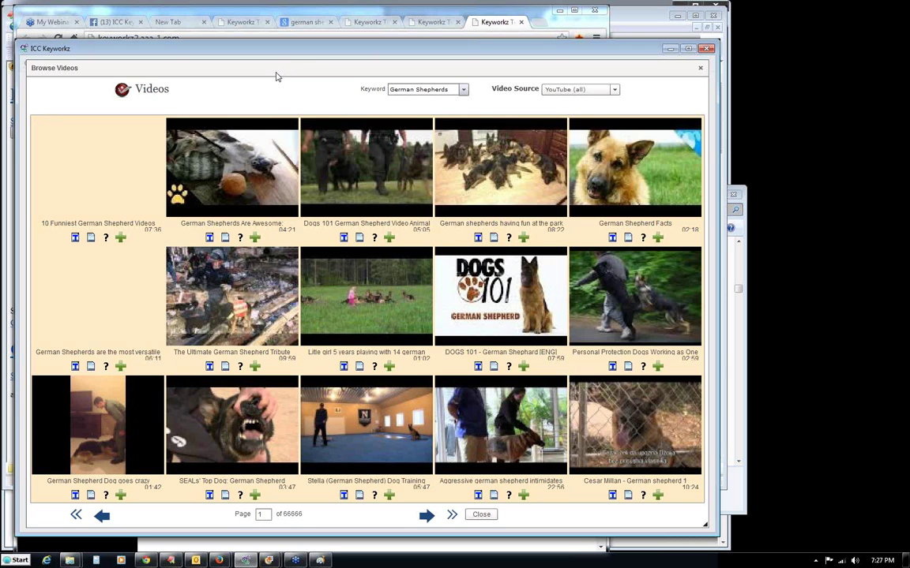
pyautogui.click(210, 237)
pyautogui.click(351, 308)
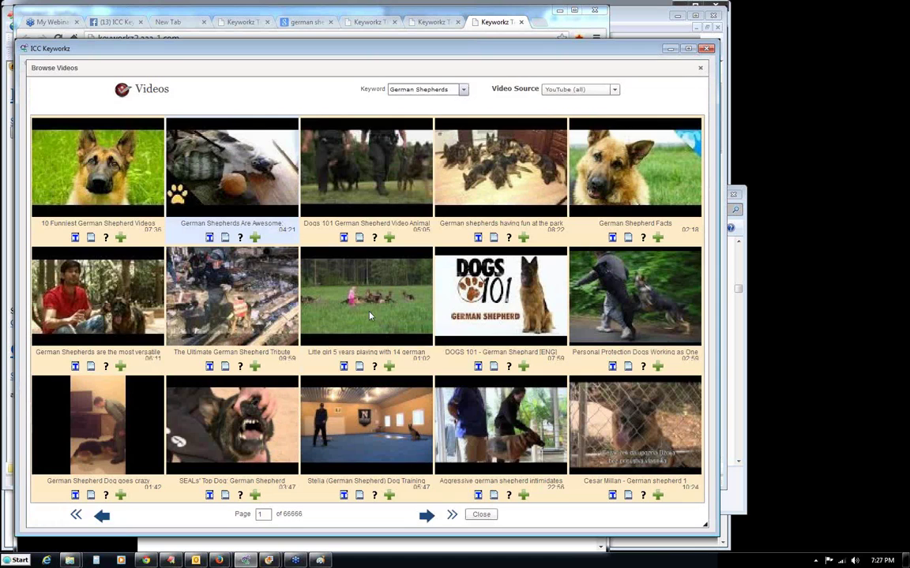
pyautogui.click(481, 514)
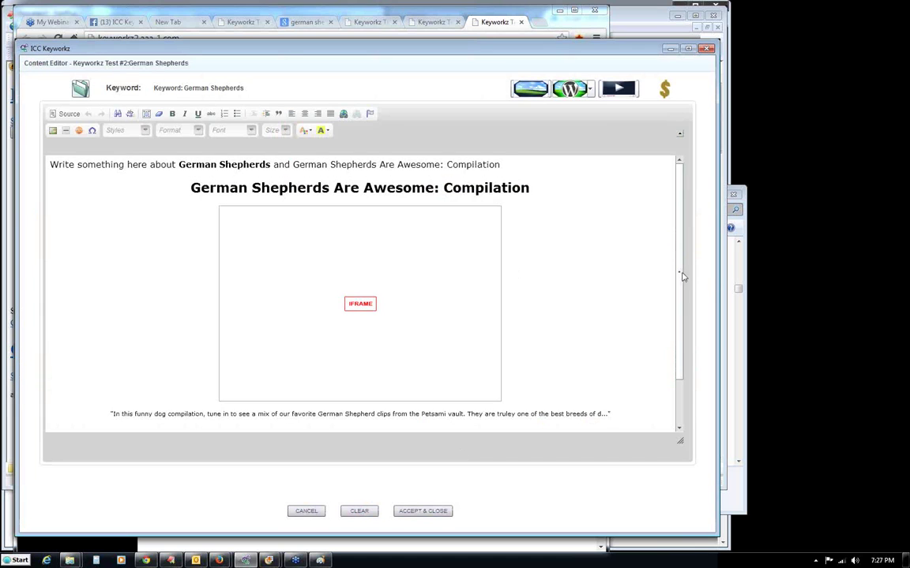
pyautogui.click(419, 510)
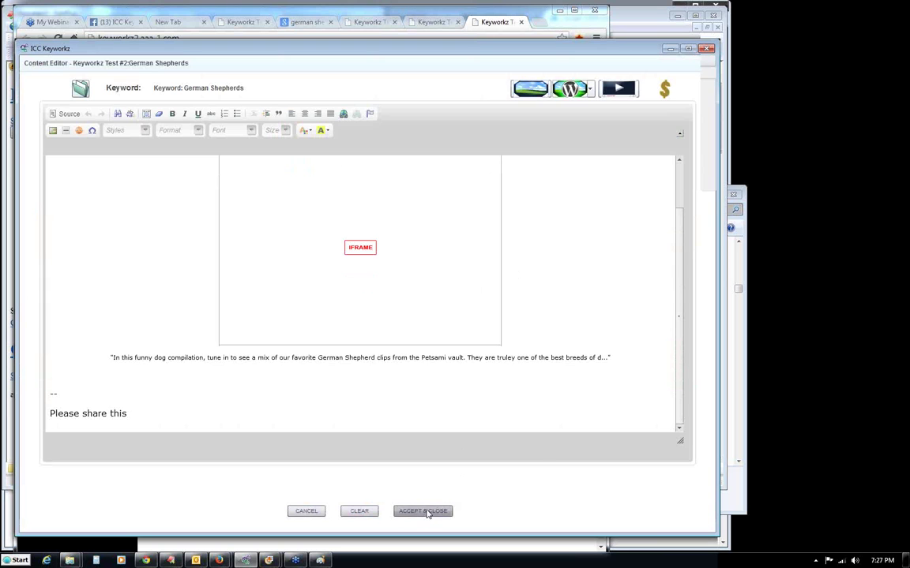
pyautogui.click(352, 364)
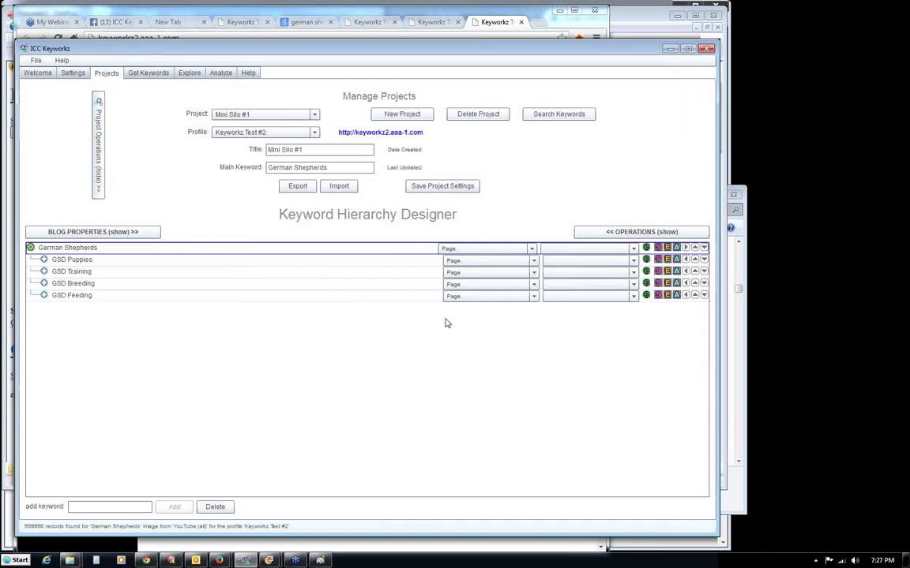
# Embed the 'Cutest German Shepherd Puppy' video in the GSD Puppies page and save.
pyautogui.click(645, 260)
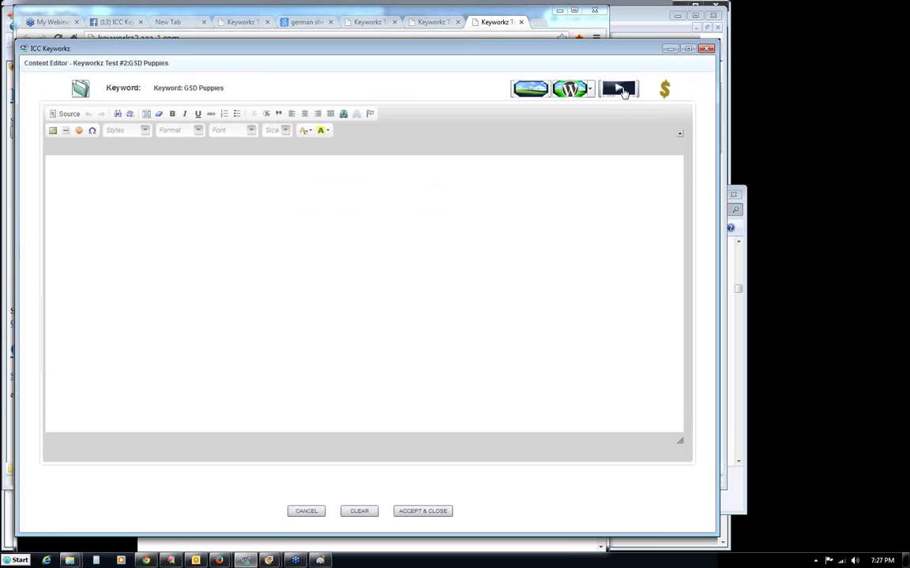
pyautogui.click(619, 89)
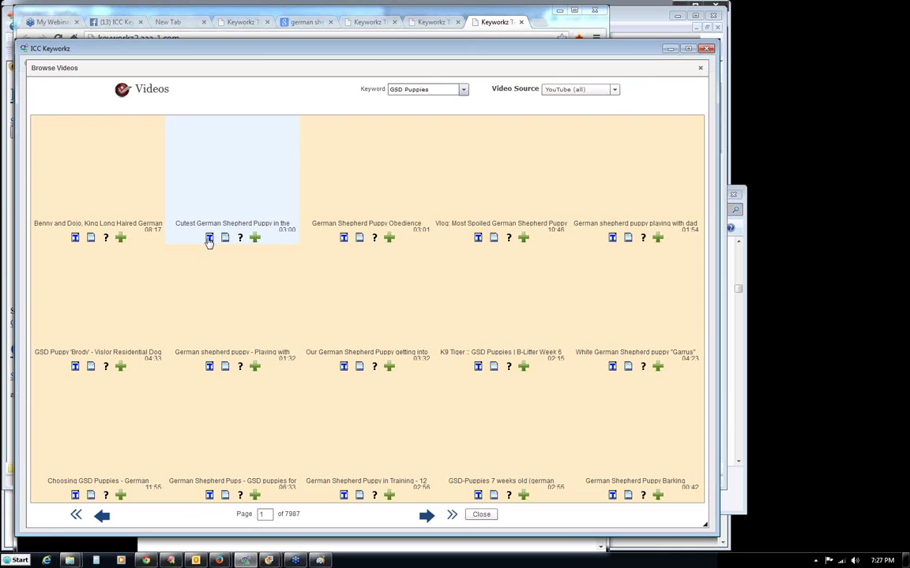
pyautogui.click(209, 239)
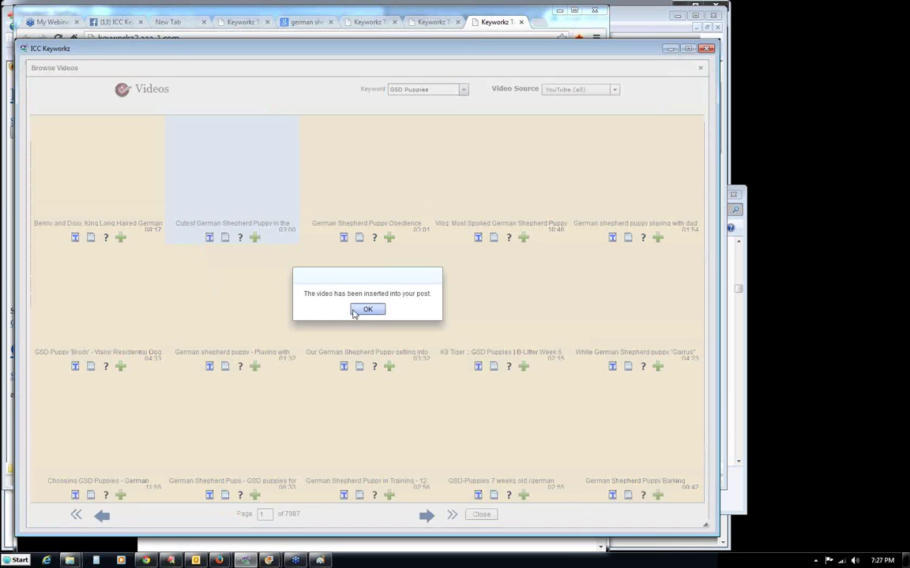
pyautogui.click(367, 310)
pyautogui.click(481, 514)
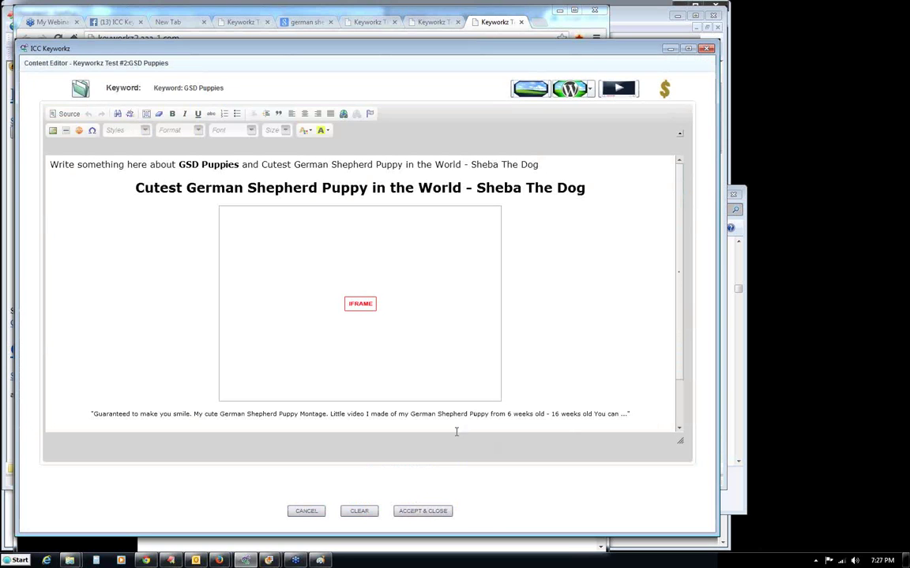
pyautogui.click(437, 511)
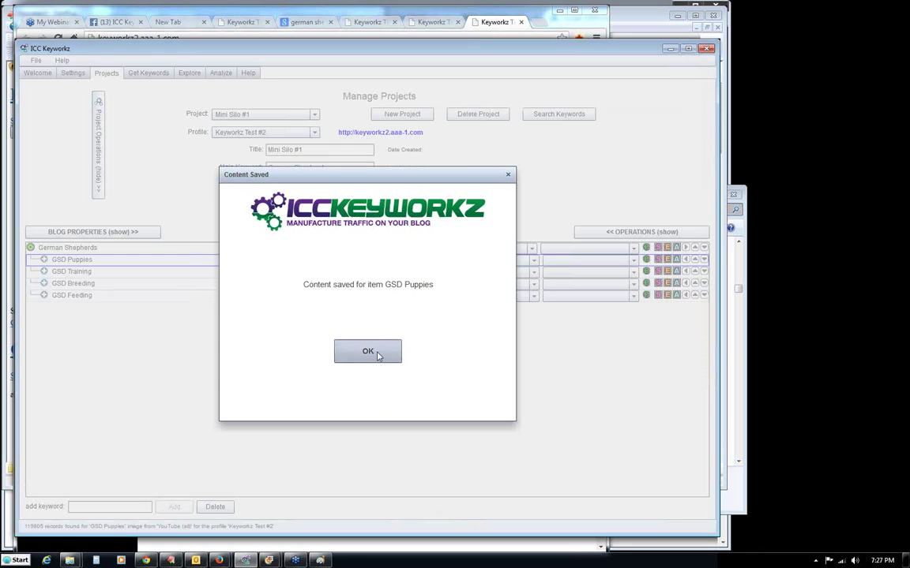
pyautogui.click(380, 353)
# Embed the 'German Shepherd K-9 Attack Training' video in the GSD Training page and save.
pyautogui.click(646, 271)
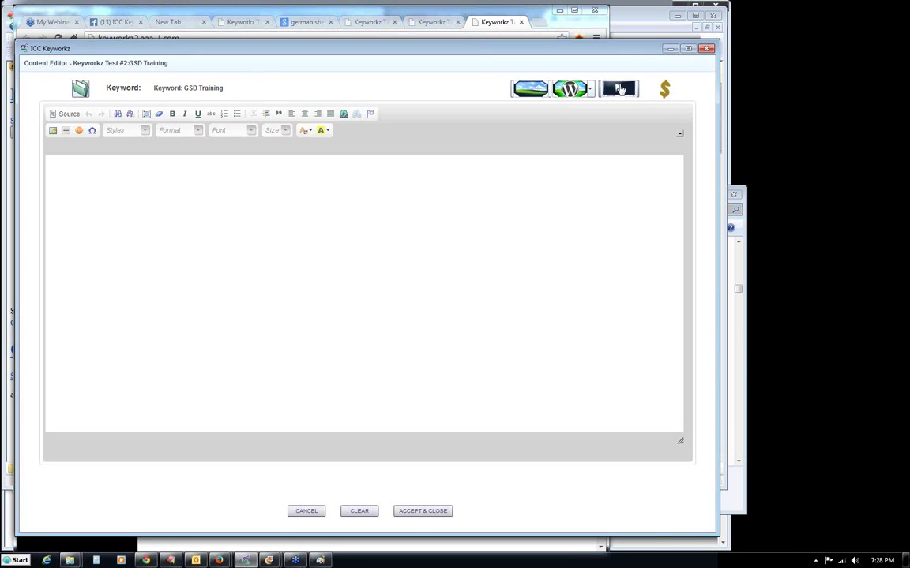
pyautogui.click(618, 87)
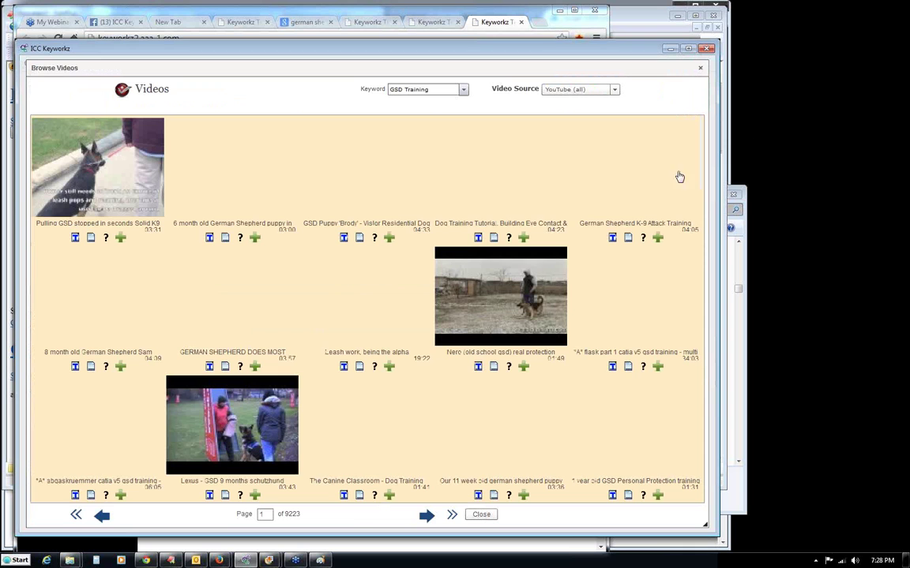
pyautogui.click(613, 238)
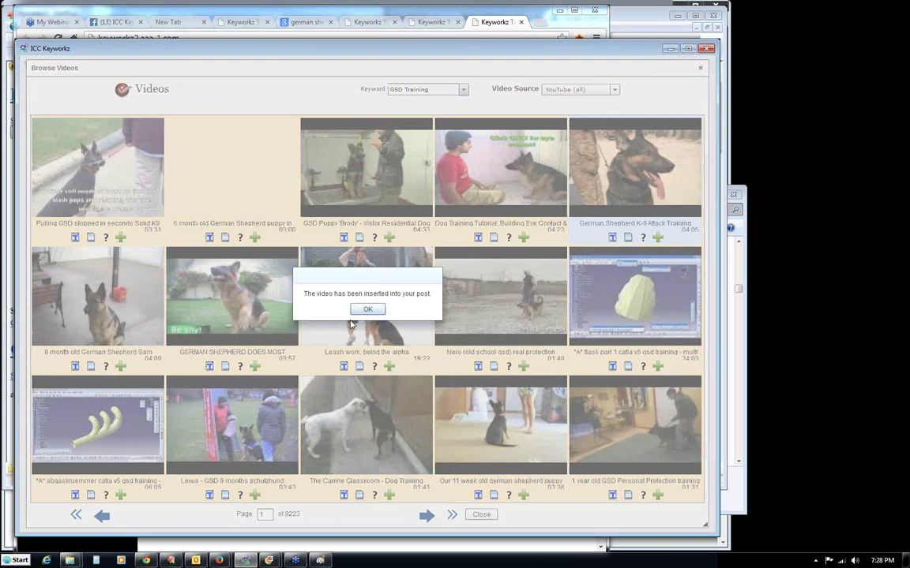
pyautogui.click(366, 310)
pyautogui.click(480, 514)
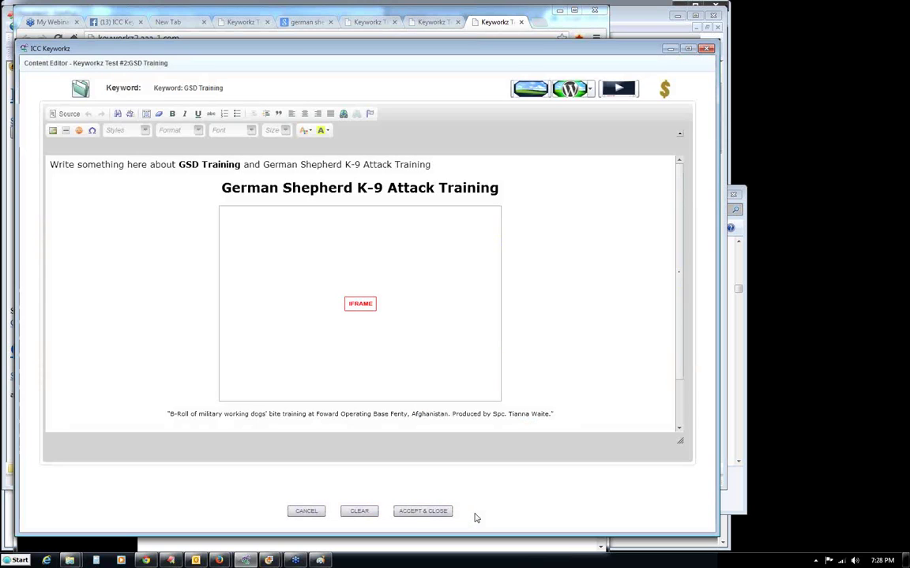
pyautogui.click(424, 511)
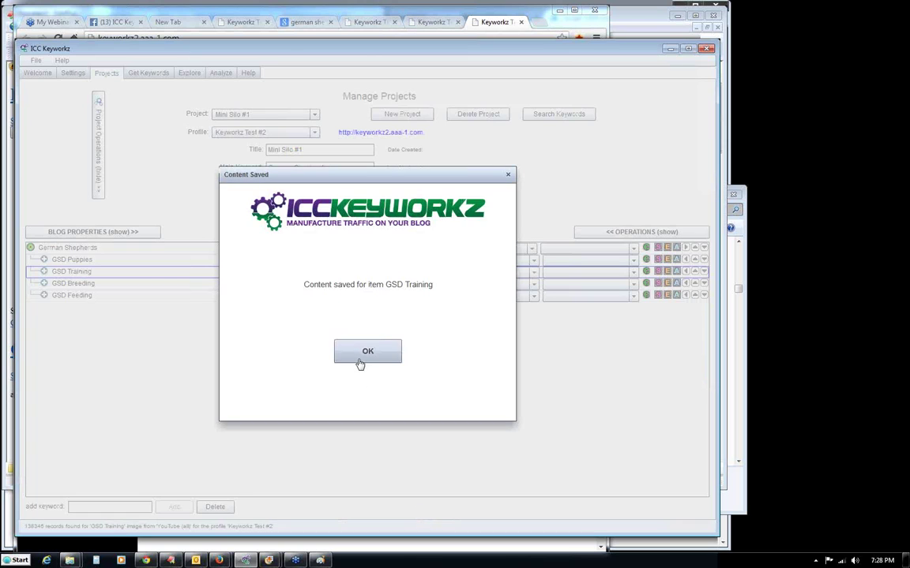
pyautogui.click(362, 365)
# Embed the 'Breed All About It - German Shepherd' video in the GSD Breeding page and save.
pyautogui.click(646, 283)
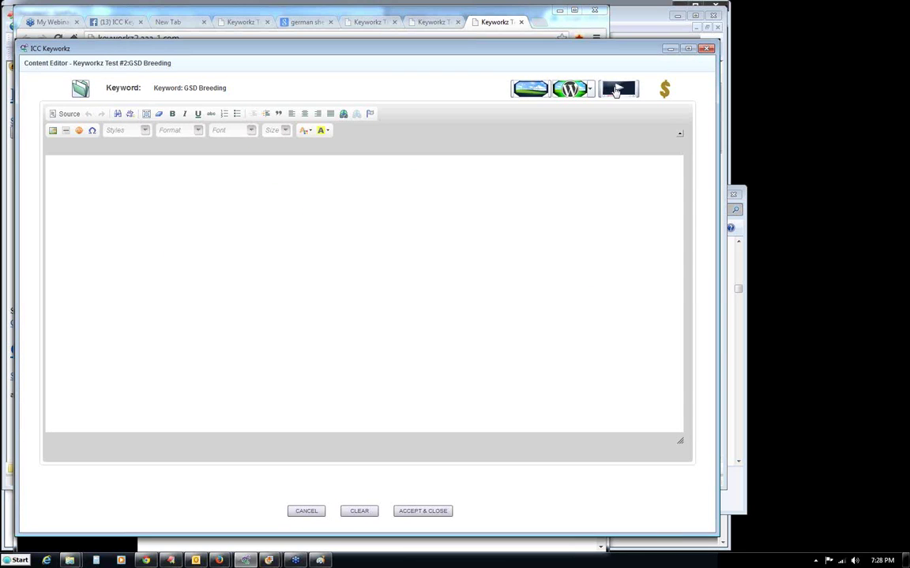
pyautogui.click(617, 89)
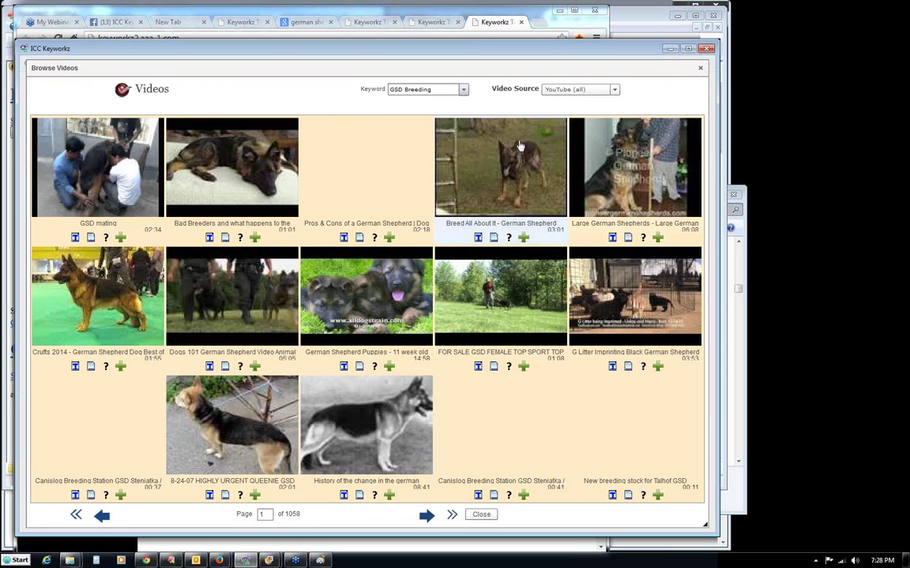
pyautogui.click(479, 237)
pyautogui.click(377, 310)
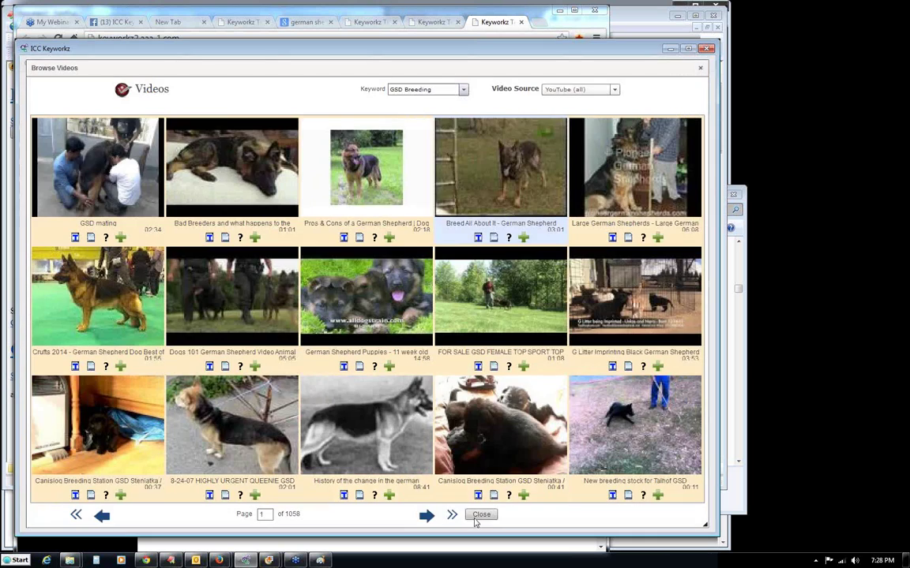
pyautogui.click(481, 514)
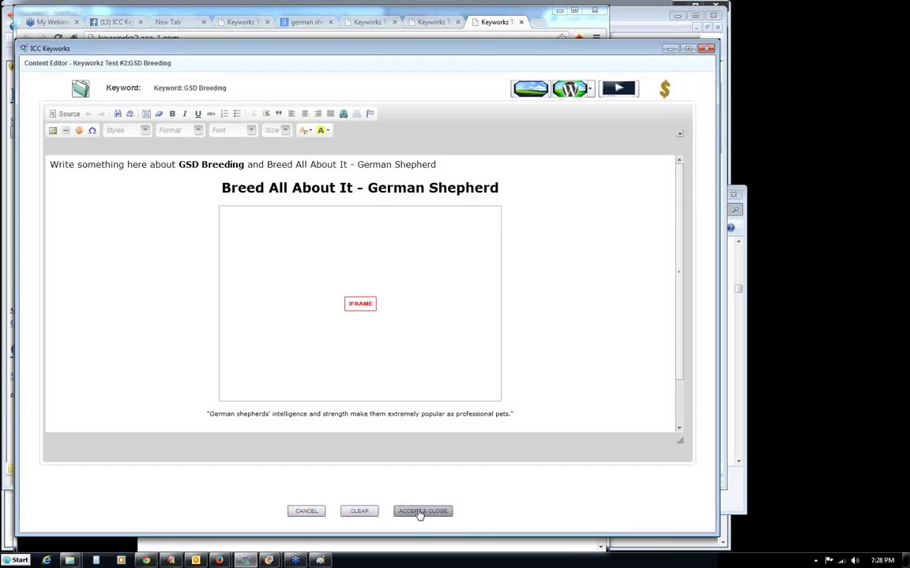
pyautogui.click(421, 512)
pyautogui.click(367, 351)
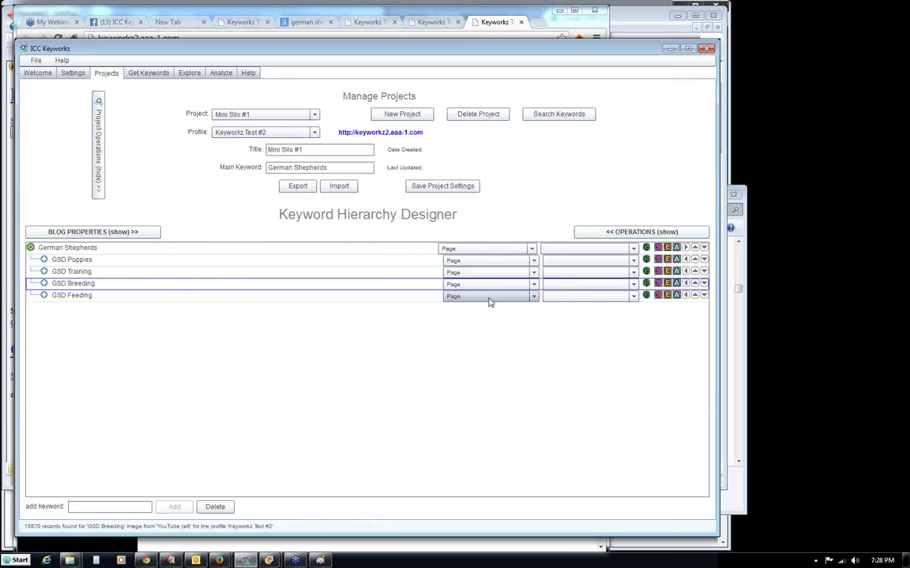
# Embed the 'German Shepherd Feeding Time' video in the GSD Feeding page and save.
pyautogui.click(647, 296)
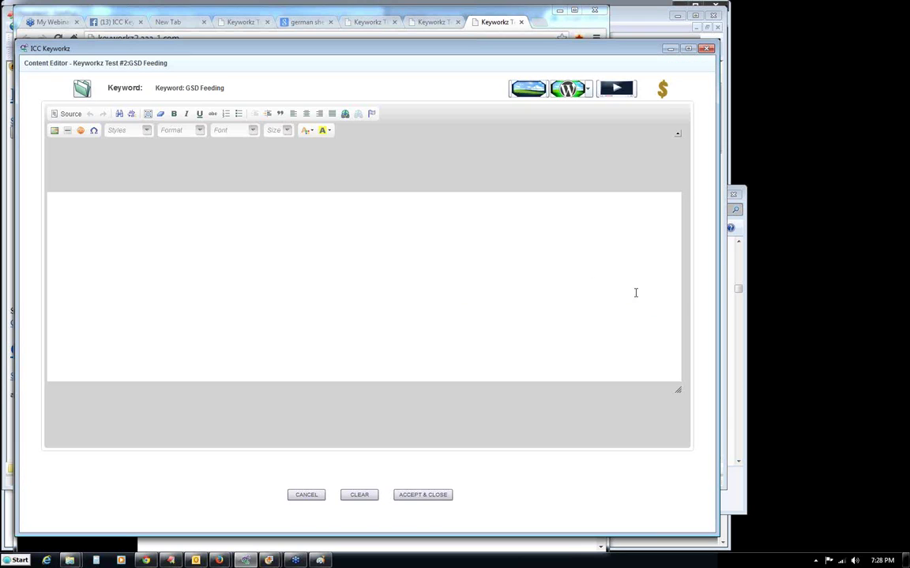
pyautogui.click(617, 89)
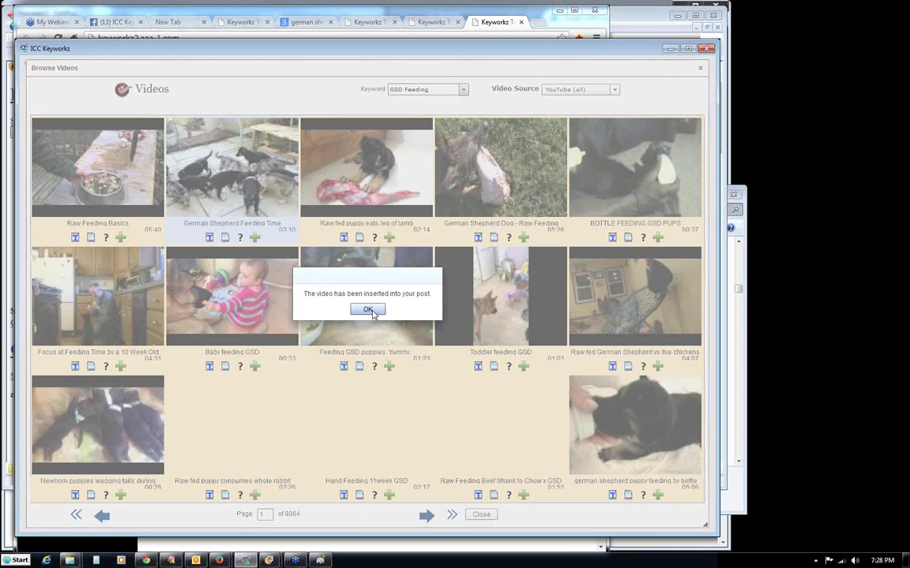
pyautogui.click(367, 308)
pyautogui.click(481, 514)
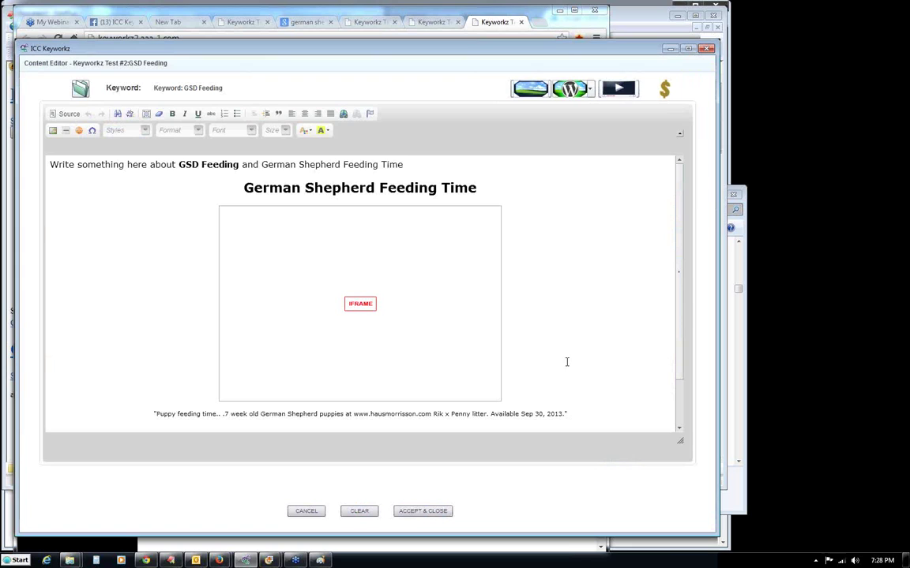
pyautogui.click(414, 513)
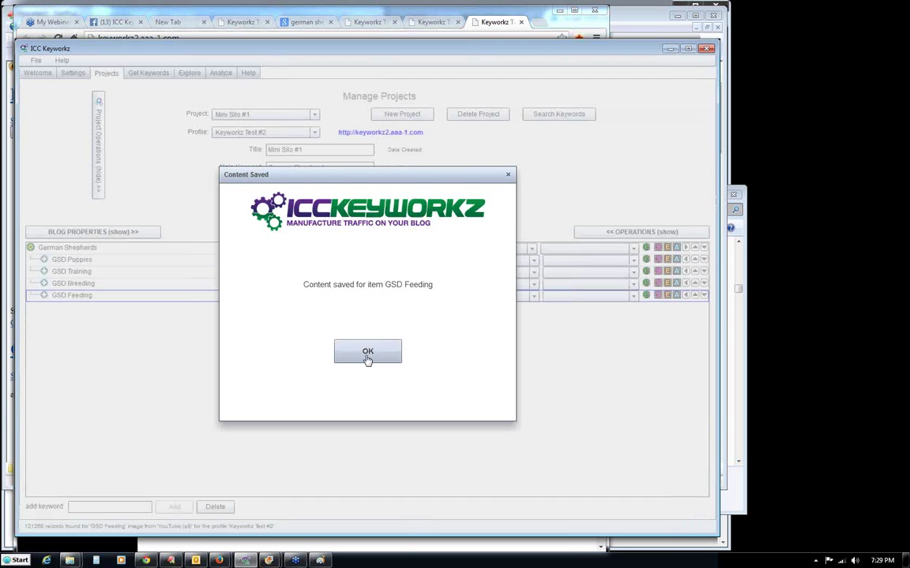
pyautogui.click(371, 348)
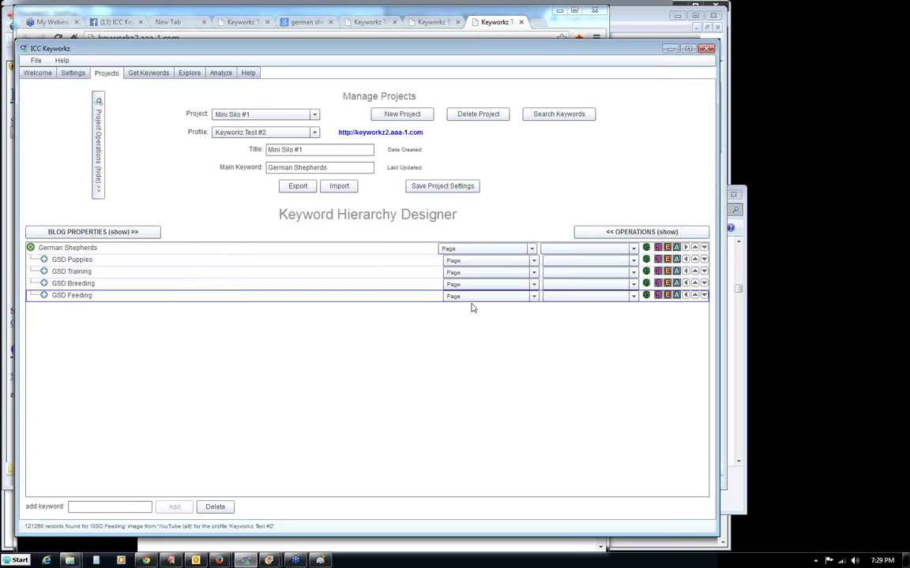
# Reopen the GSD Puppies content editor and save its content again.
pyautogui.click(646, 259)
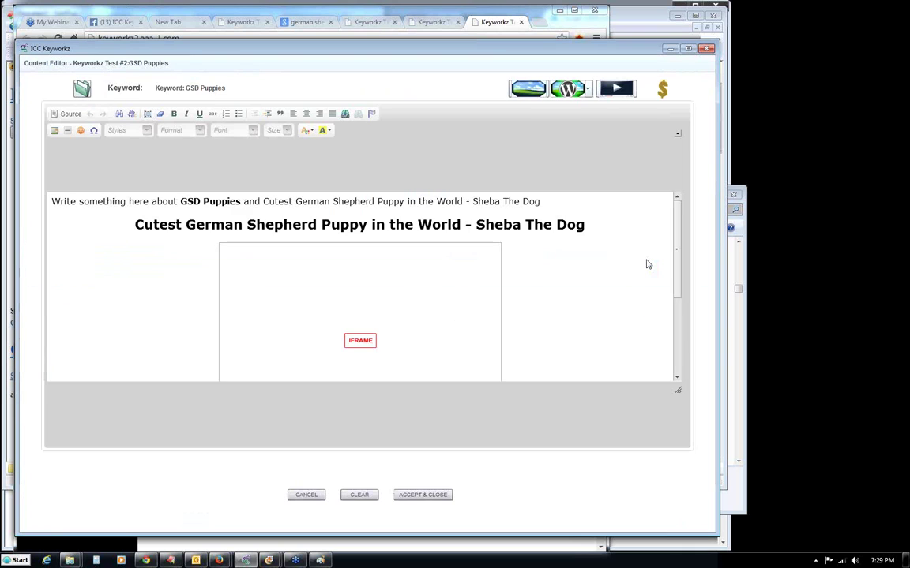
pyautogui.moveTo(679, 194)
pyautogui.mouseDown()
pyautogui.moveTo(679, 236)
pyautogui.moveTo(679, 194)
pyautogui.mouseUp()
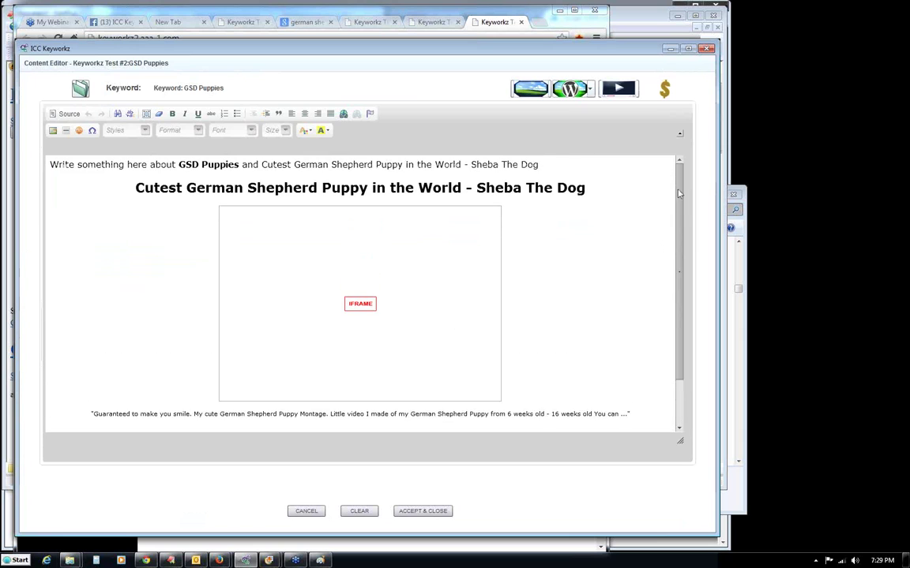
pyautogui.click(415, 512)
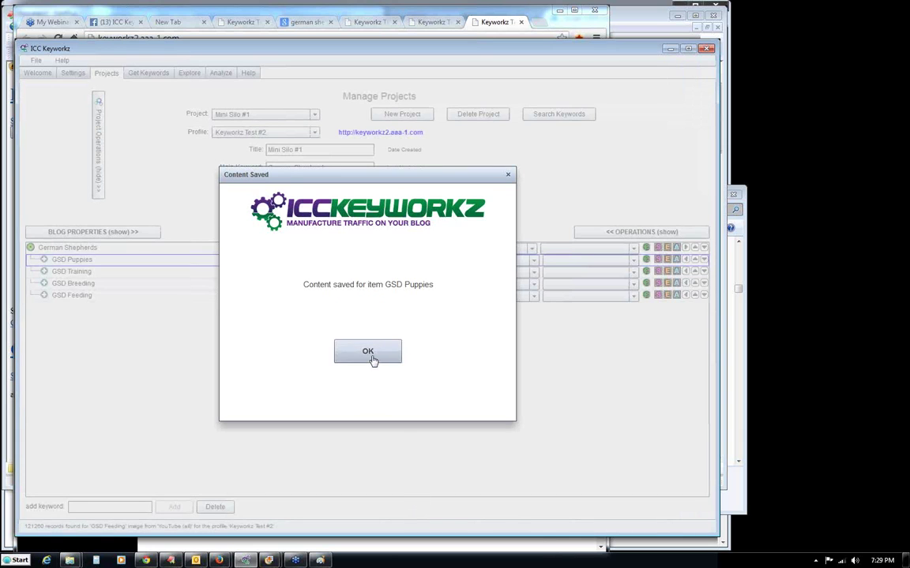
pyautogui.click(368, 354)
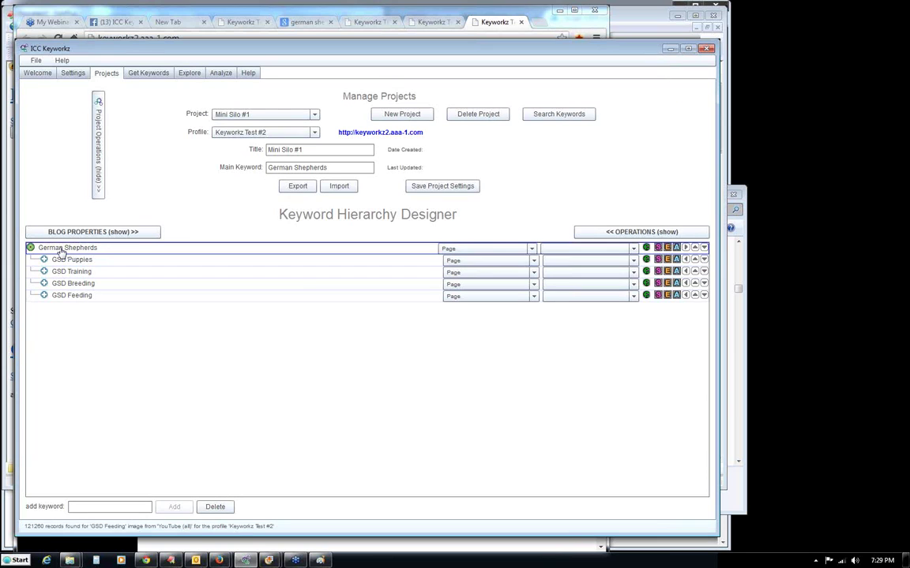
# Link German Shepherds to GSD Puppies, then Training, Breeding, Feeding, and Feeding back to German Shepherds.
pyautogui.click(590, 253)
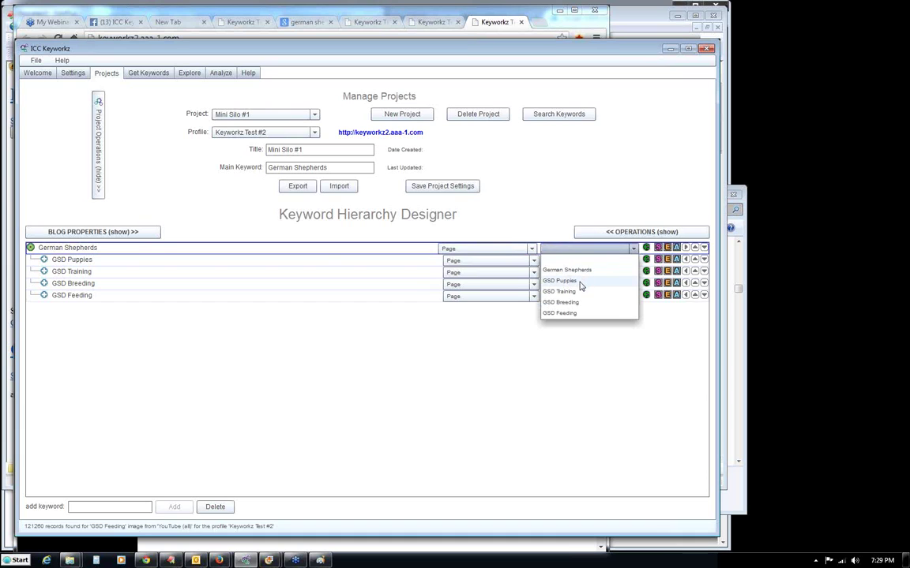
pyautogui.click(578, 284)
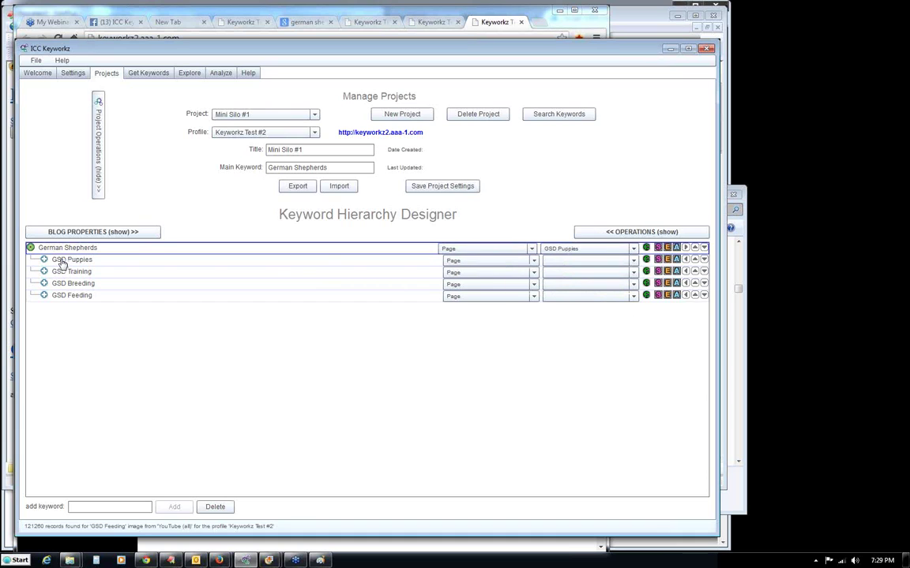
pyautogui.click(576, 261)
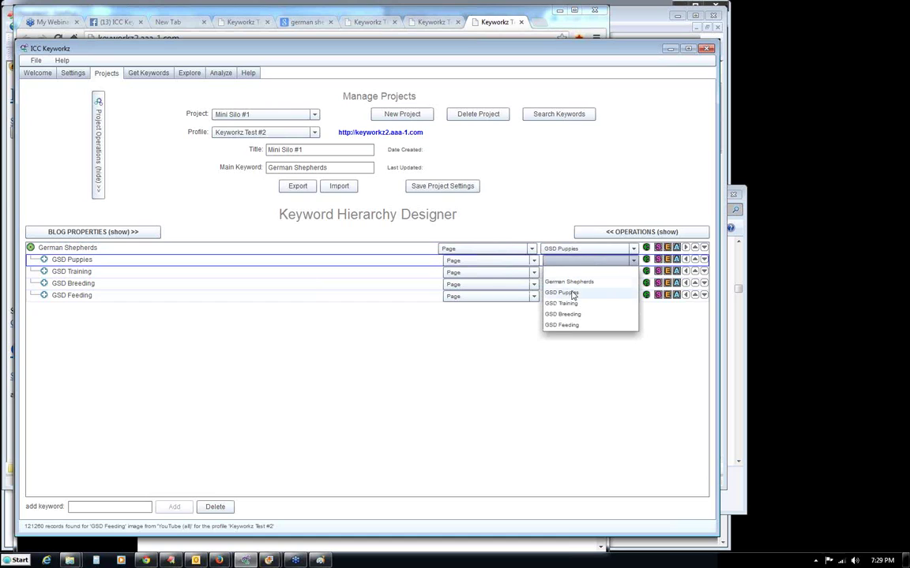
pyautogui.click(571, 305)
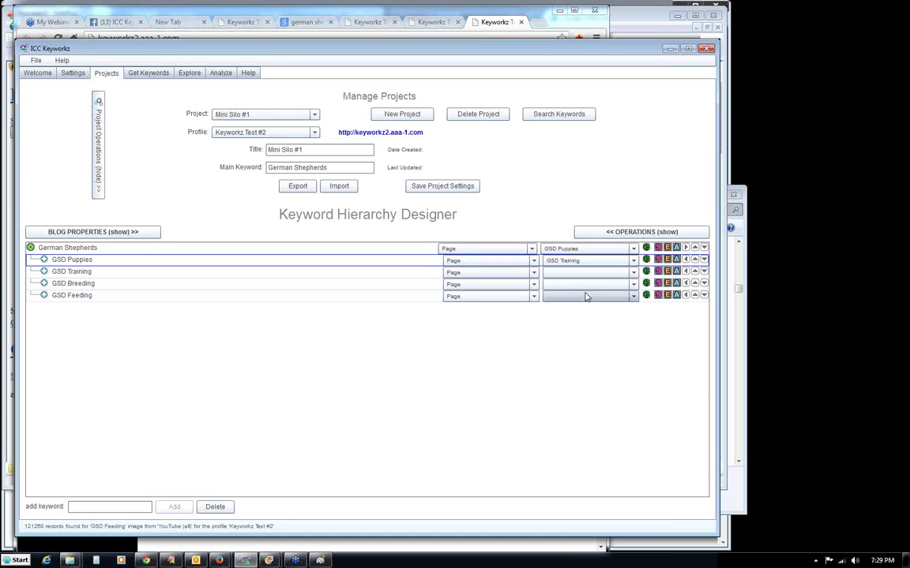
pyautogui.click(585, 274)
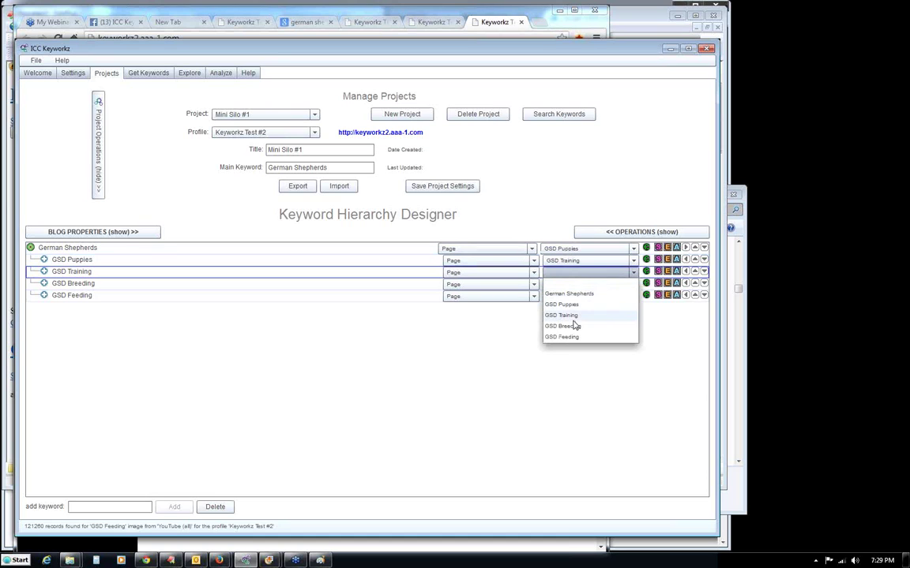
pyautogui.click(573, 327)
pyautogui.click(580, 284)
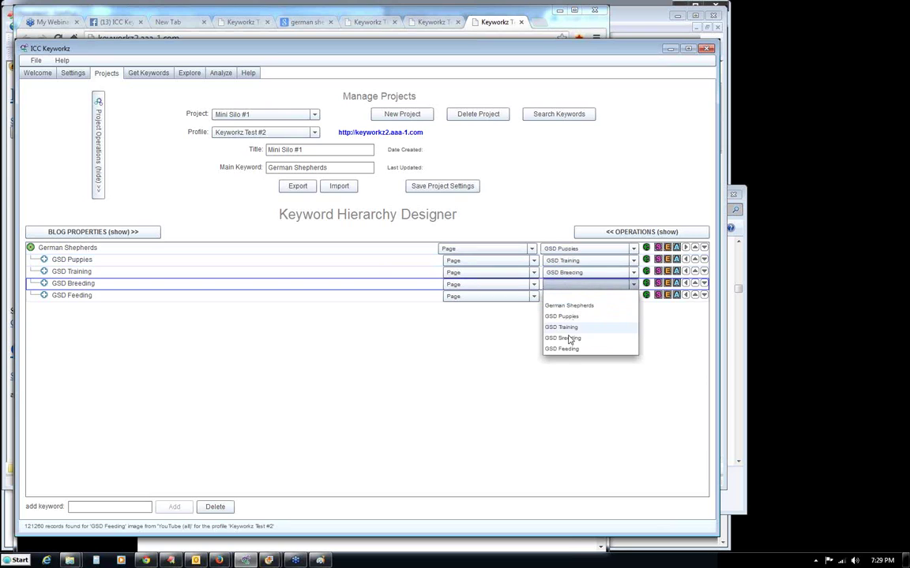
pyautogui.click(566, 349)
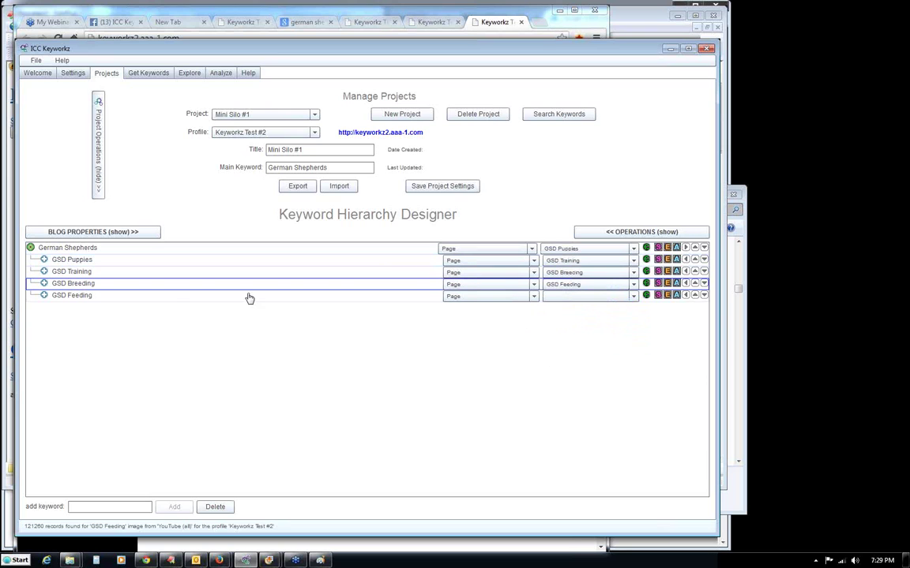
pyautogui.click(586, 296)
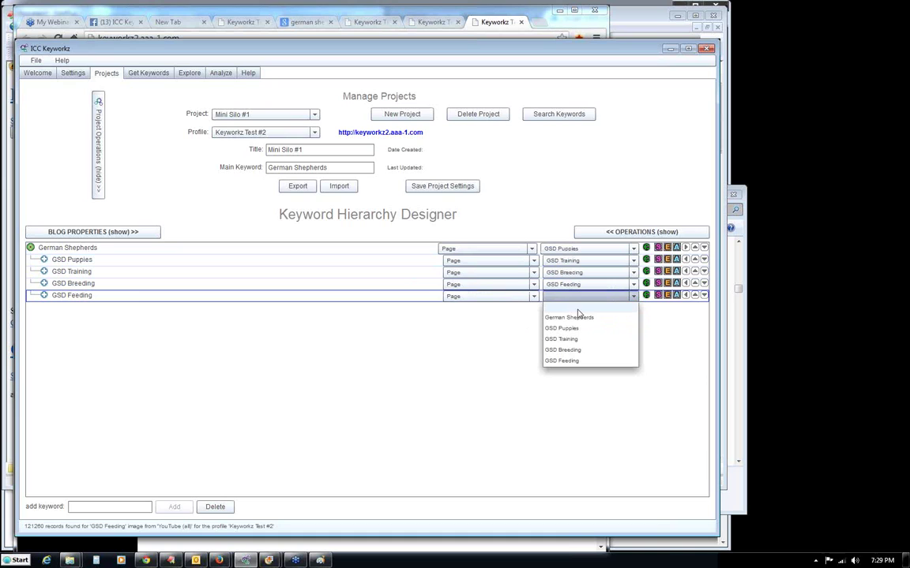
pyautogui.click(578, 318)
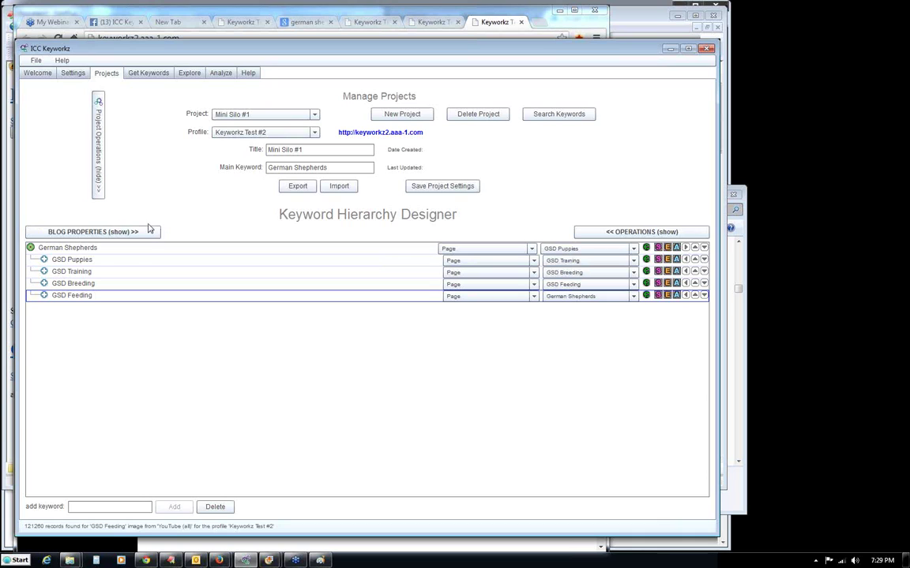
# Review each row's link setting, finishing on the German Shepherds root row.
pyautogui.click(70, 260)
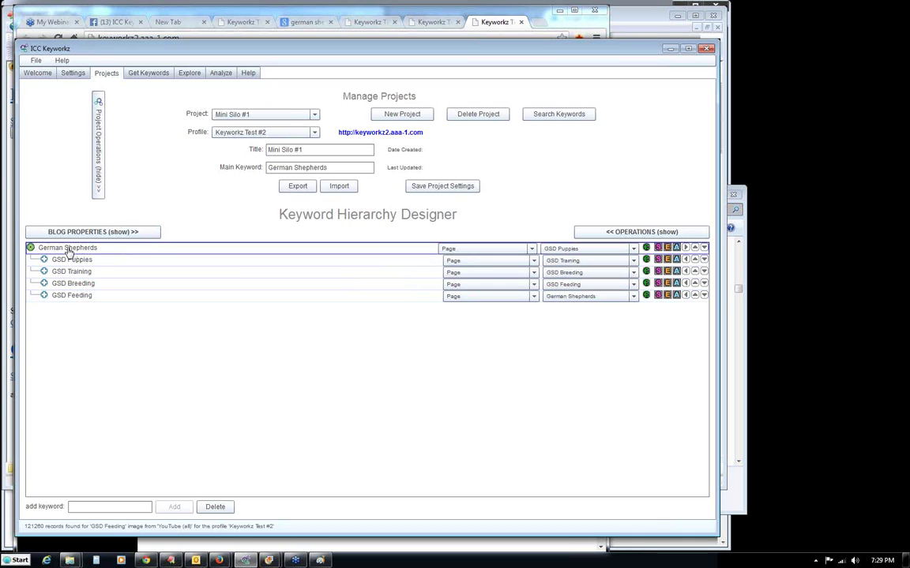
pyautogui.click(111, 273)
pyautogui.click(129, 287)
pyautogui.click(116, 296)
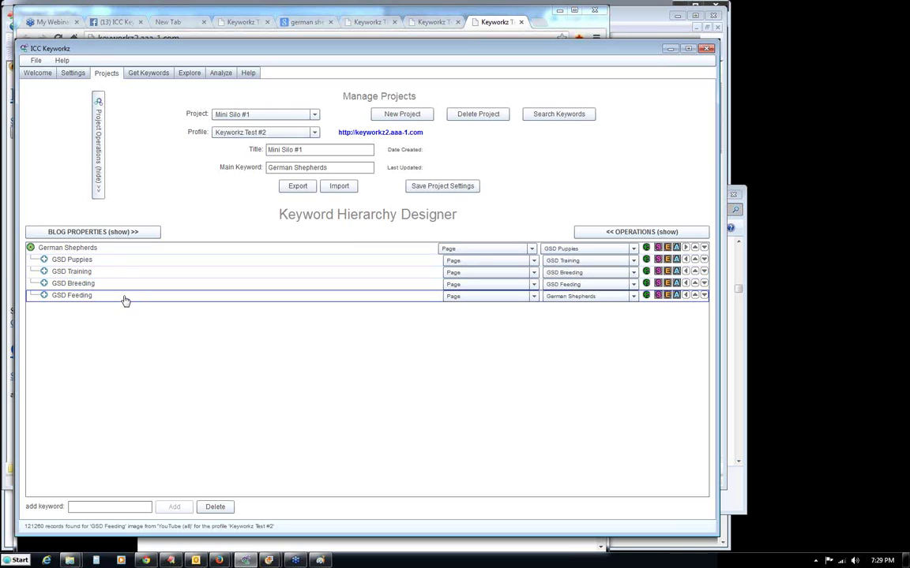
pyautogui.click(65, 247)
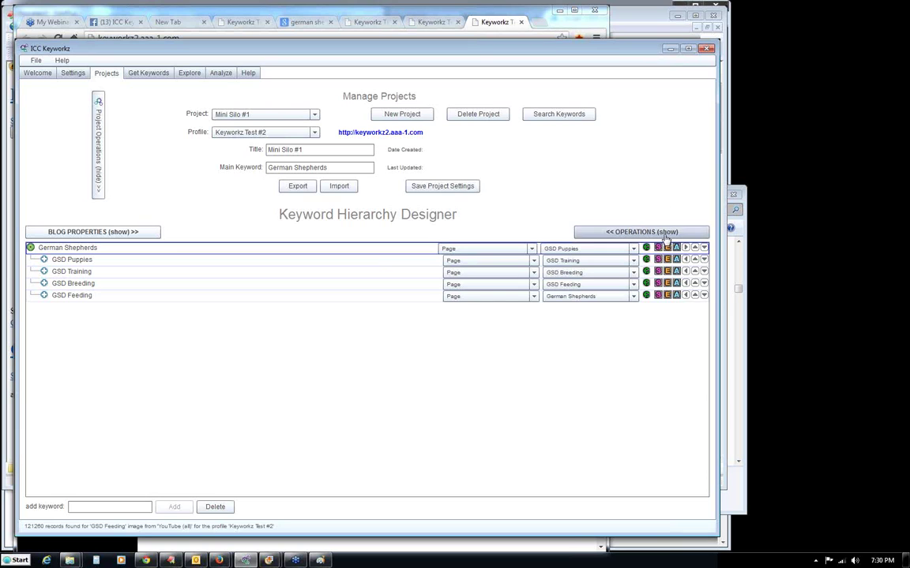
# Execute Create Categories and Menus with top-level menus only, then view Keyworkz Test Site #2 in Chrome.
pyautogui.click(604, 232)
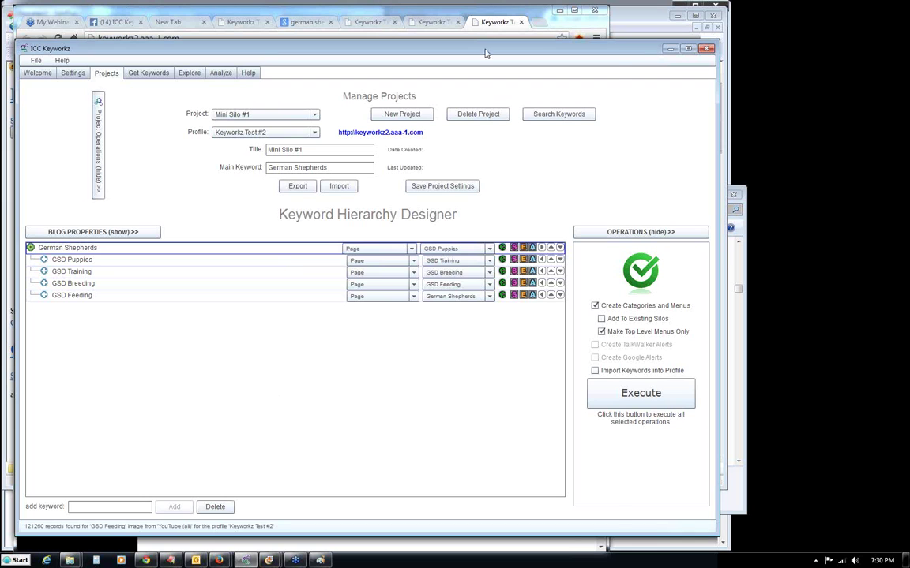
pyautogui.click(488, 25)
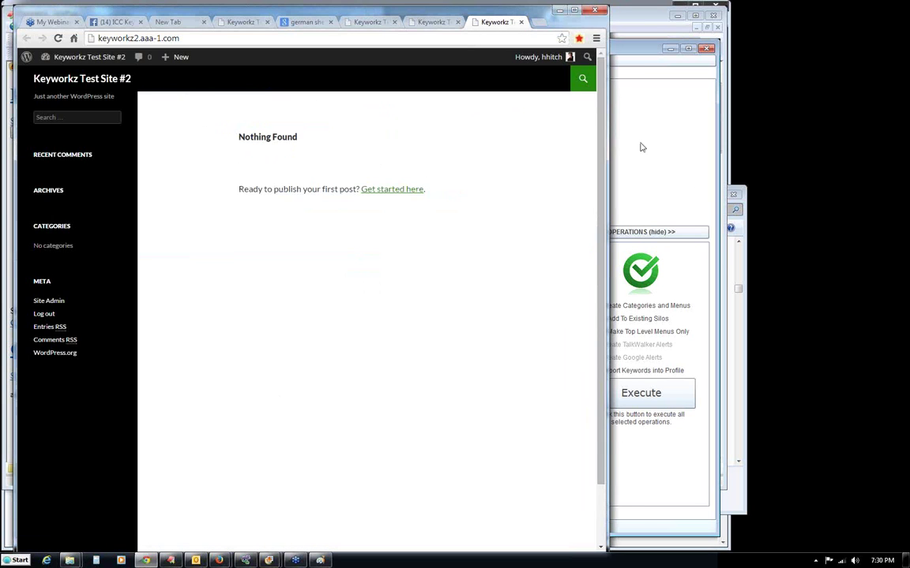
pyautogui.click(642, 147)
pyautogui.click(639, 404)
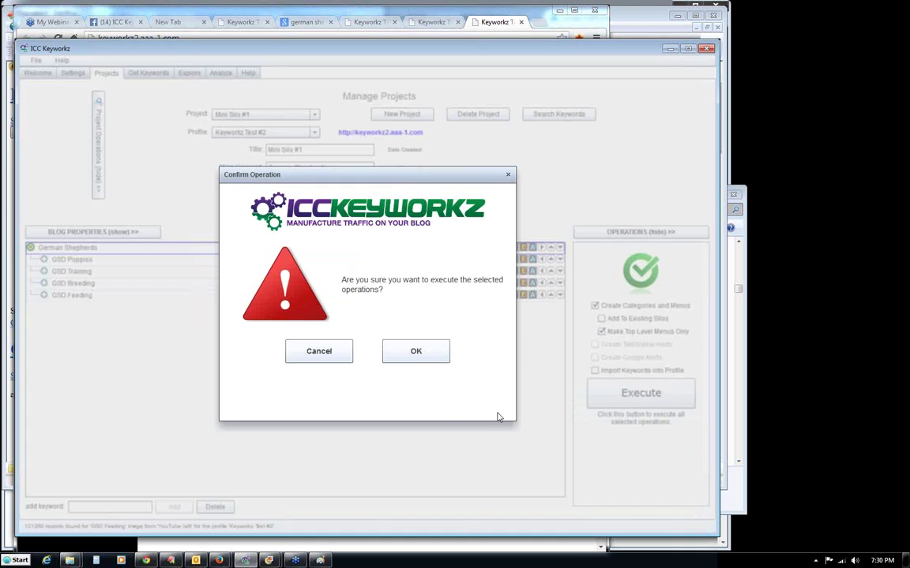
pyautogui.click(417, 353)
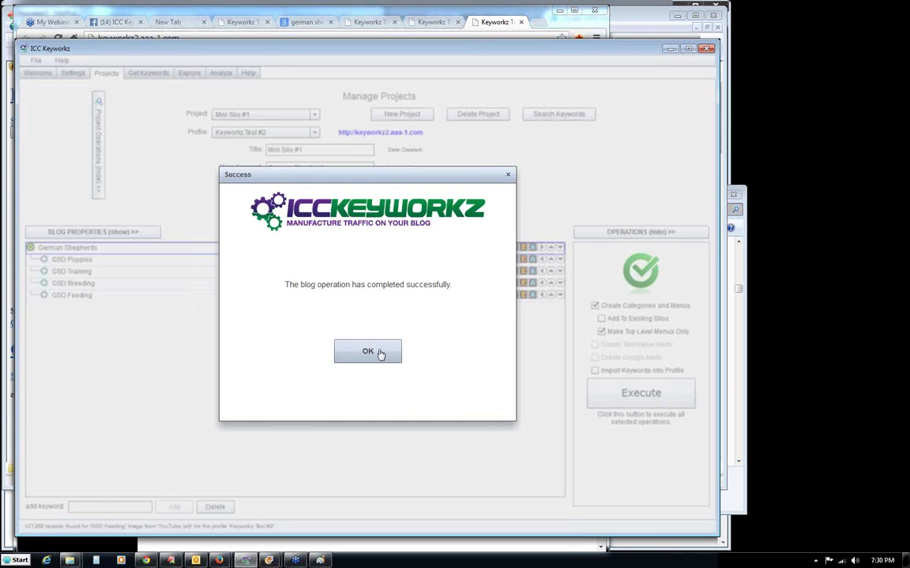
pyautogui.click(379, 352)
pyautogui.click(434, 23)
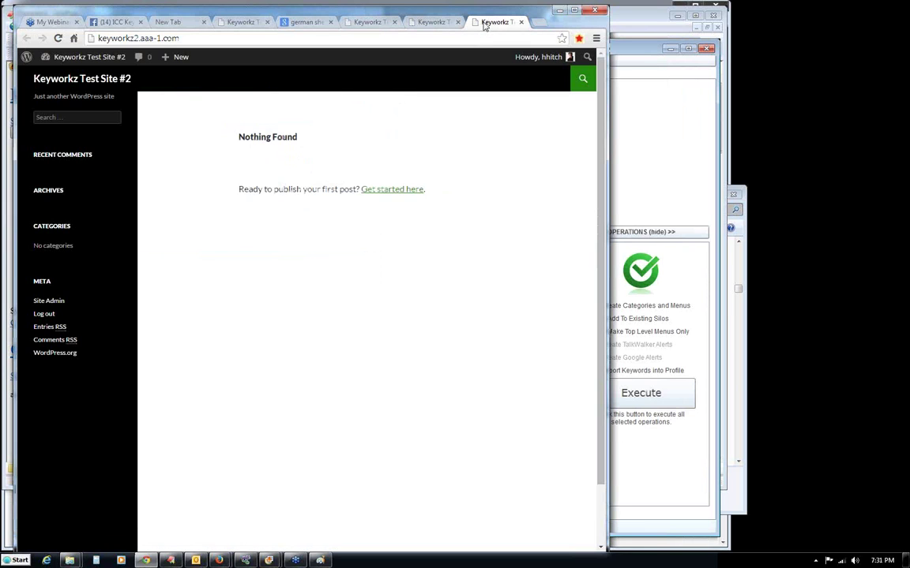
# Reload Keyworkz Test Site #2 to see the new menu and compare it with Site #1's German Shepherds post.
pyautogui.click(70, 81)
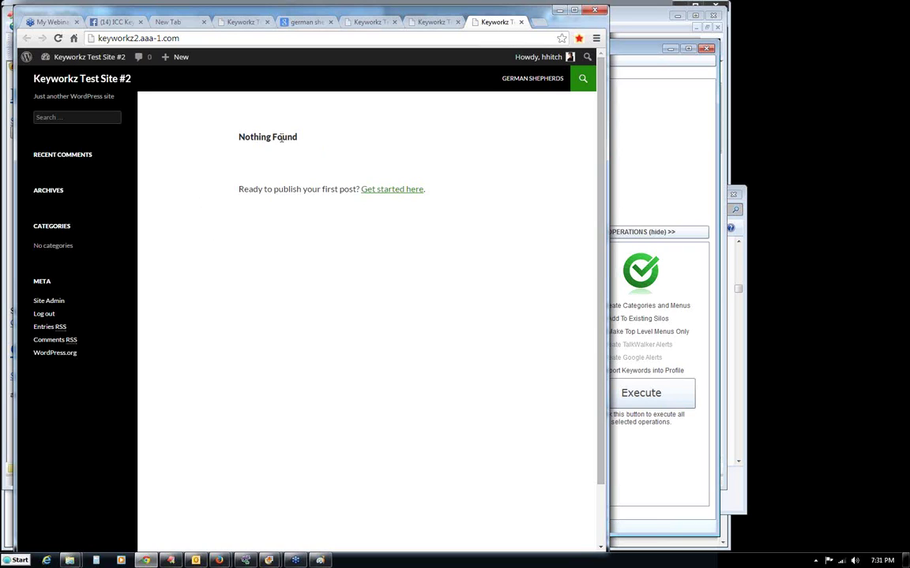
pyautogui.moveTo(239, 137); pyautogui.dragTo(306, 138)
pyautogui.click(308, 150)
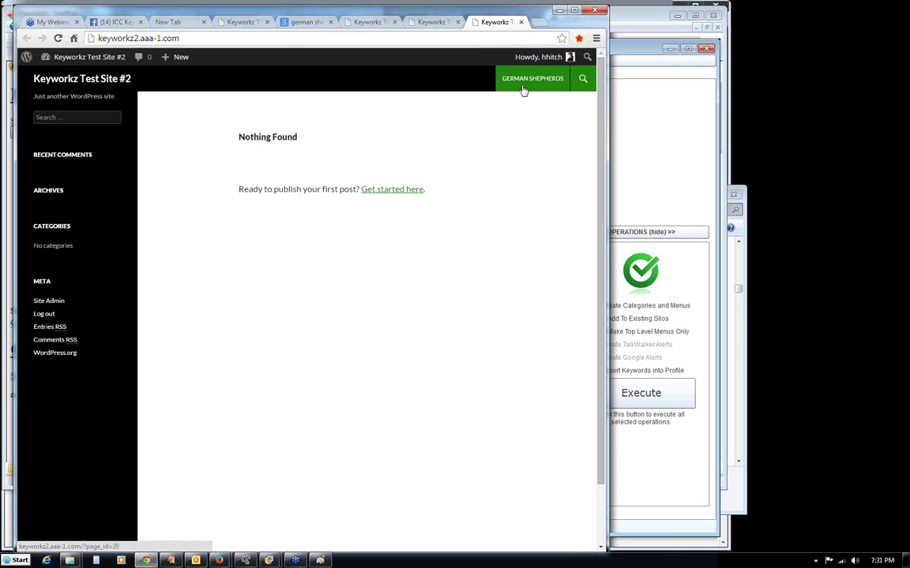
pyautogui.click(433, 21)
pyautogui.moveTo(425, 89)
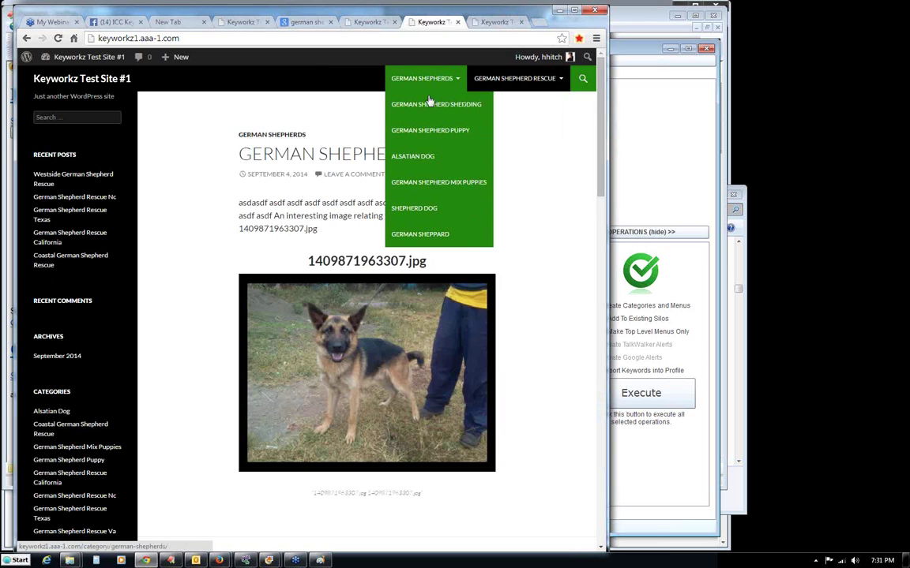
pyautogui.click(492, 23)
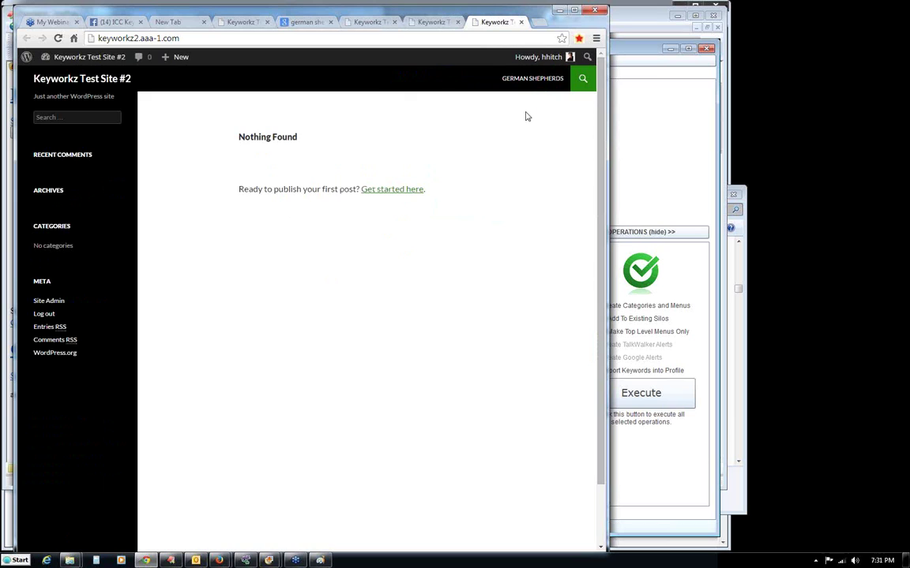
pyautogui.click(646, 163)
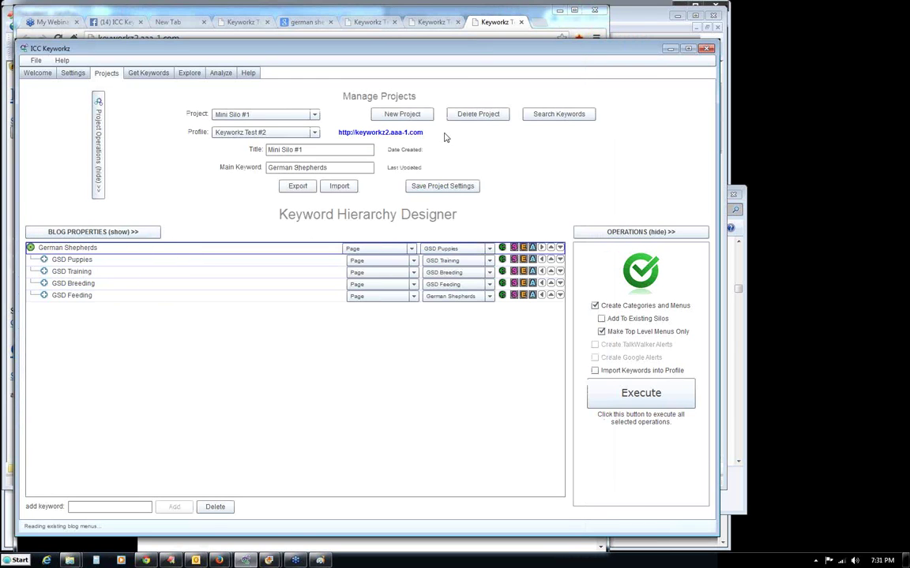
pyautogui.click(442, 33)
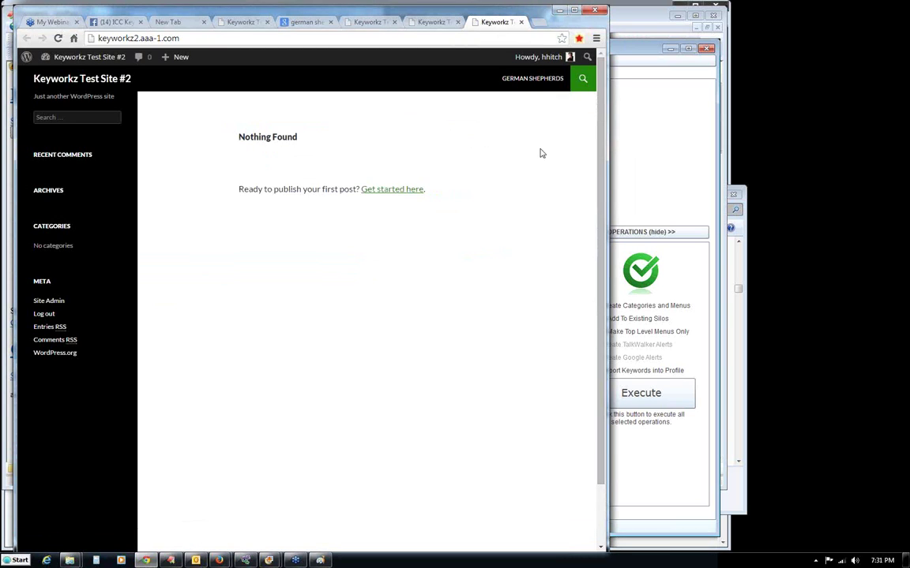
# Navigate from the new German Shepherds page through GSD Puppies to the GSD Training page.
pyautogui.click(534, 79)
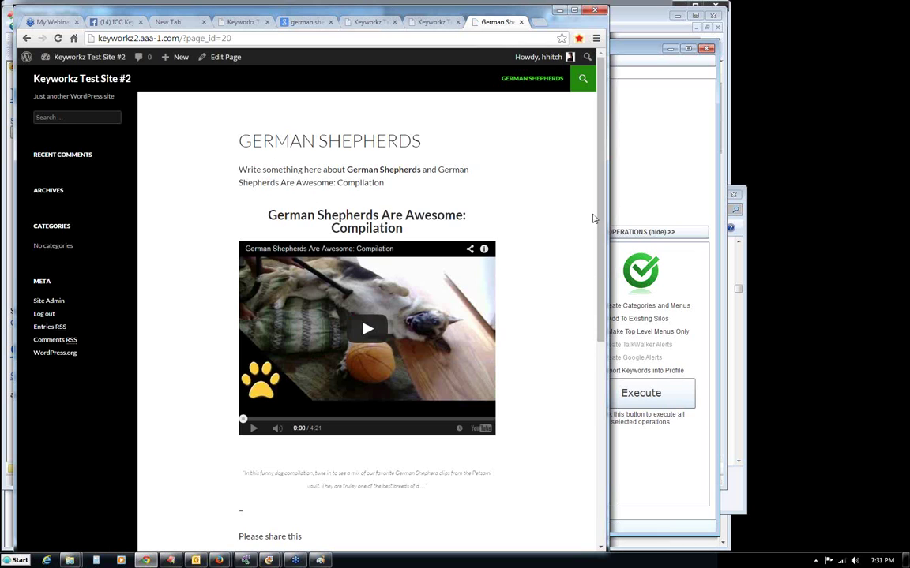
pyautogui.moveTo(599, 184); pyautogui.dragTo(602, 265)
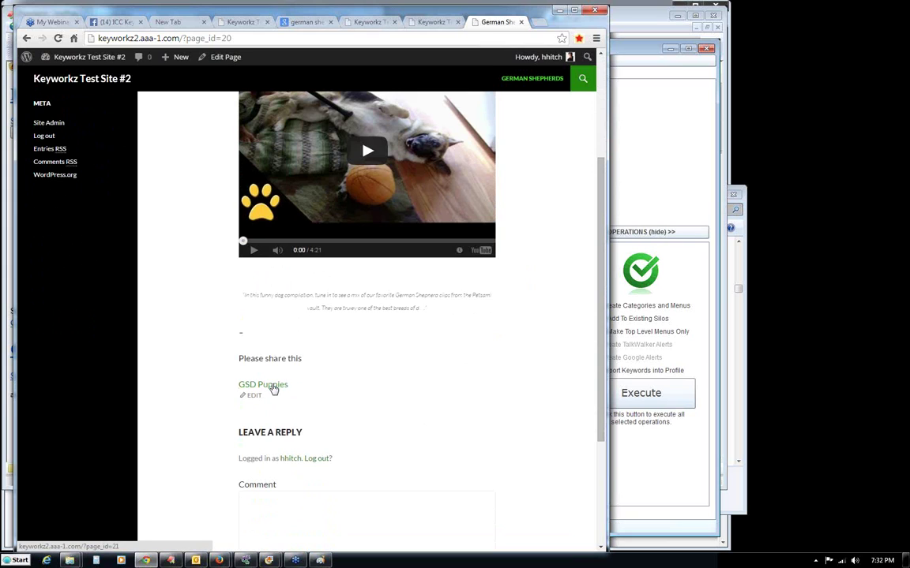
pyautogui.click(273, 386)
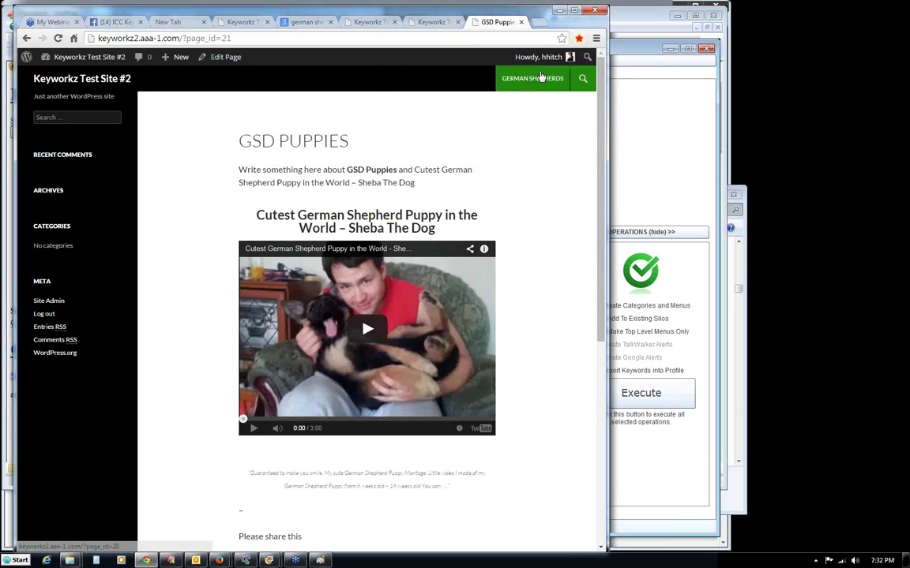
pyautogui.moveTo(596, 181); pyautogui.dragTo(598, 233)
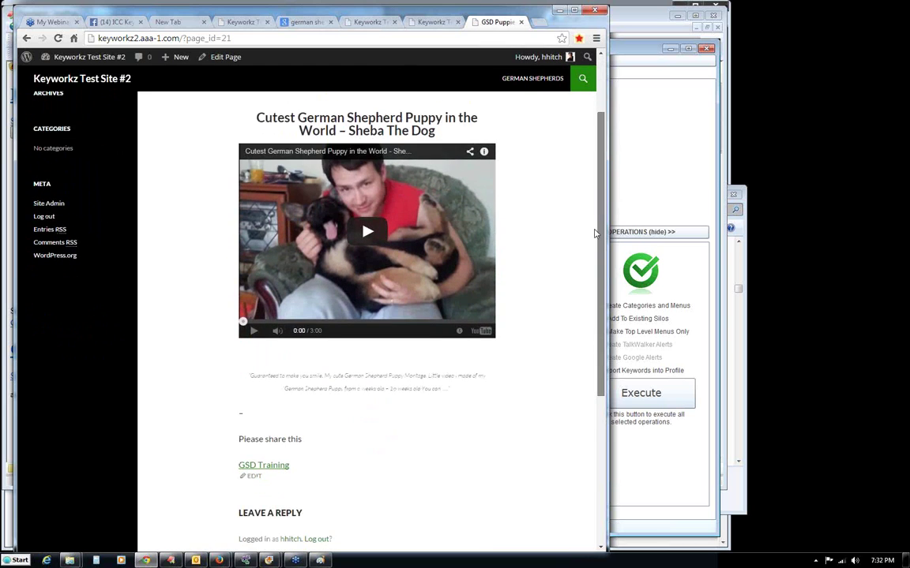
pyautogui.click(268, 467)
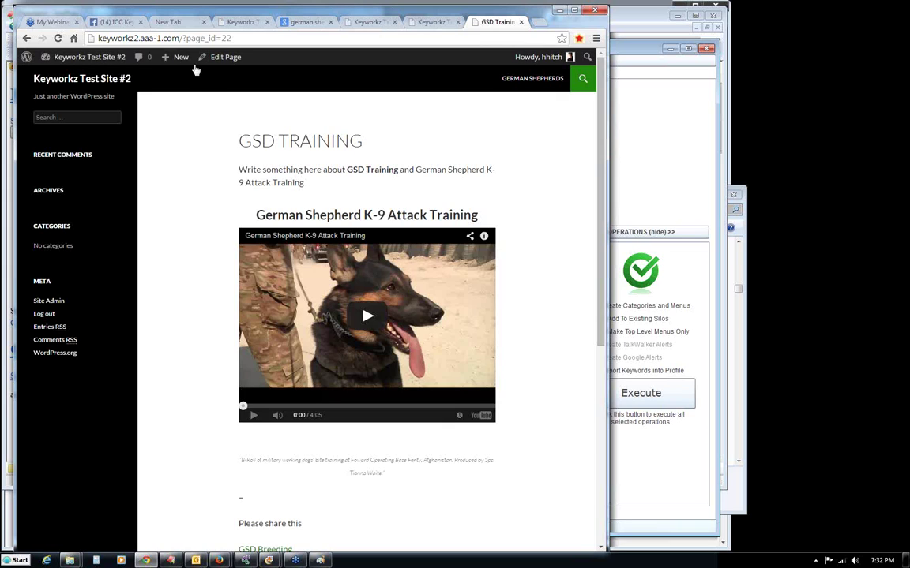
# Check the GSD Training page address (?page_id=22) and scroll down to its video.
pyautogui.click(182, 40)
pyautogui.moveTo(230, 38); pyautogui.dragTo(183, 38)
pyautogui.click(225, 38)
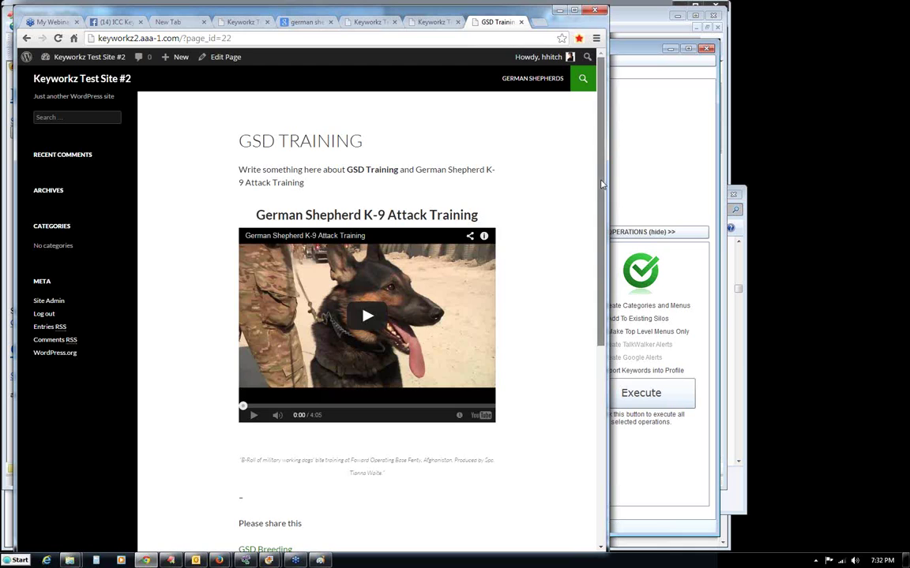
pyautogui.moveTo(600, 184); pyautogui.dragTo(589, 167)
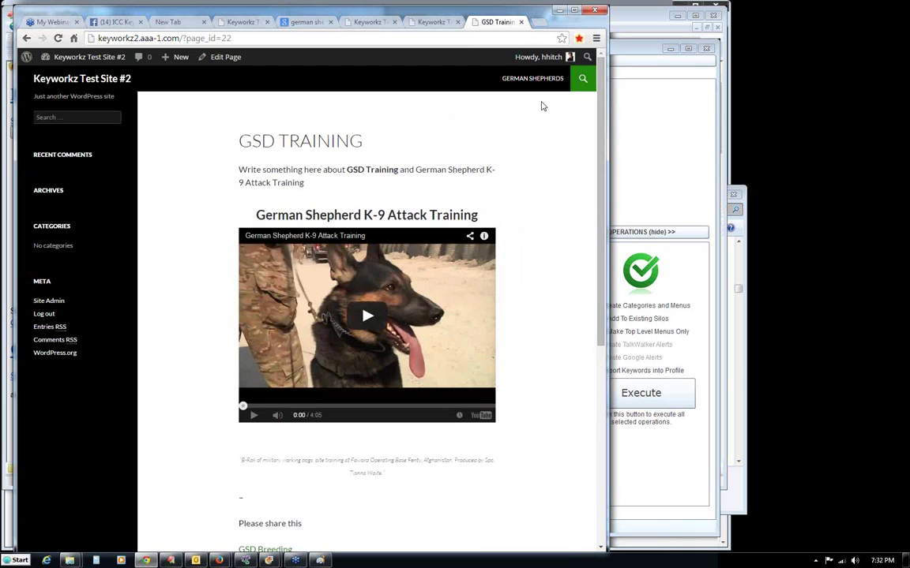
pyautogui.moveTo(600, 134); pyautogui.dragTo(600, 205)
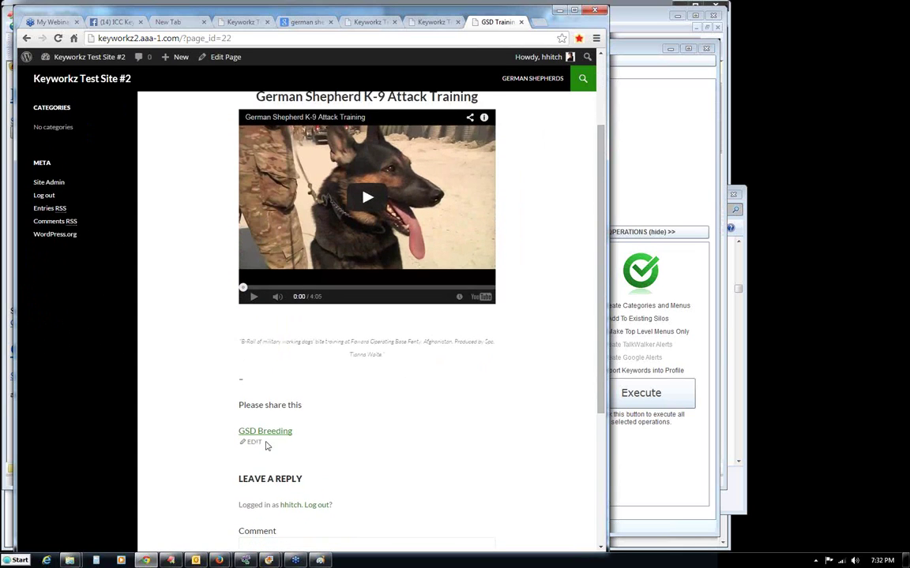
# Walk the silo links: GSD Breeding, then GSD Feeding, then back to German Shepherds.
pyautogui.click(266, 434)
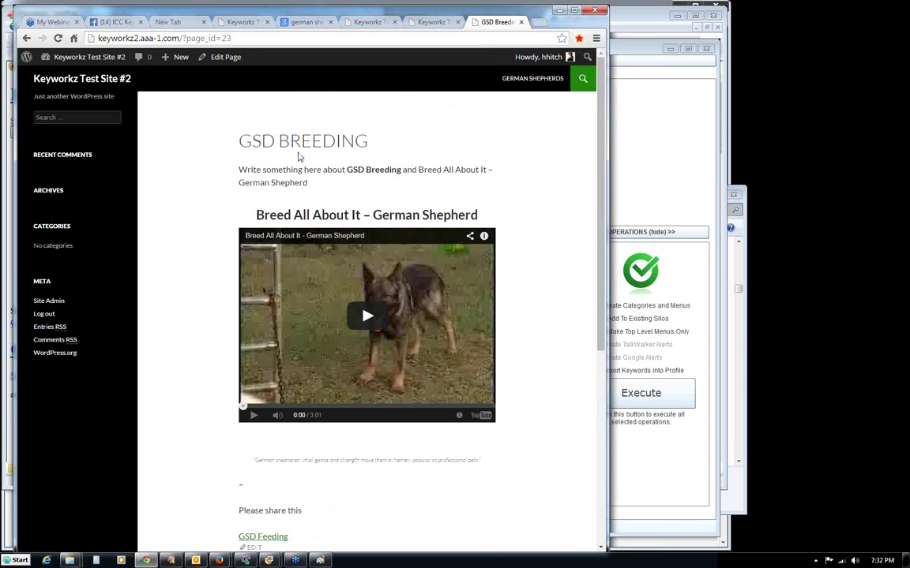
pyautogui.moveTo(602, 177); pyautogui.dragTo(598, 304)
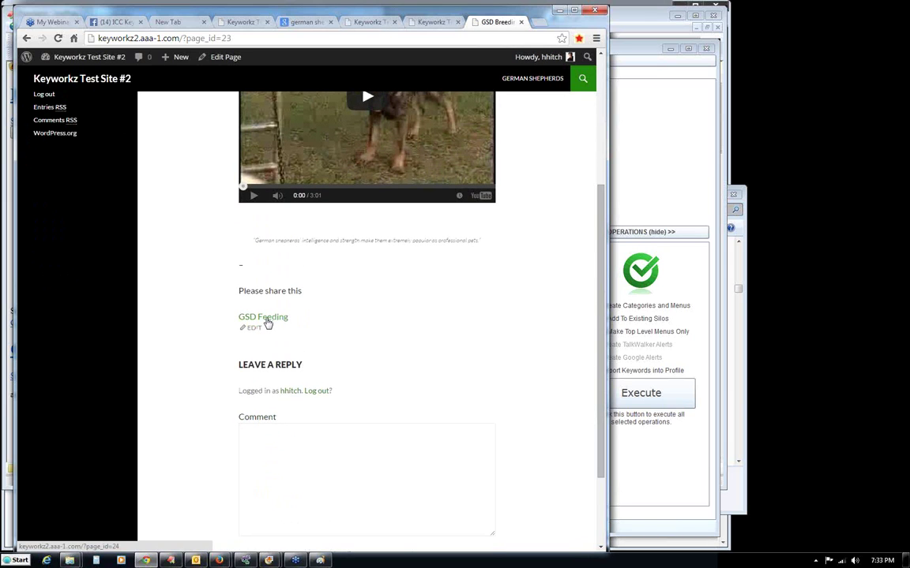
pyautogui.click(268, 324)
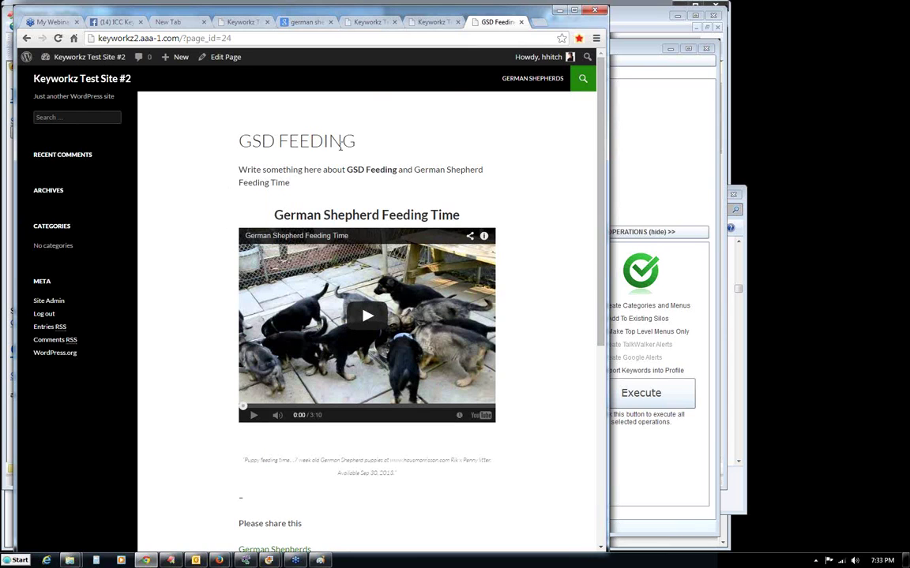
pyautogui.moveTo(600, 144); pyautogui.dragTo(599, 171)
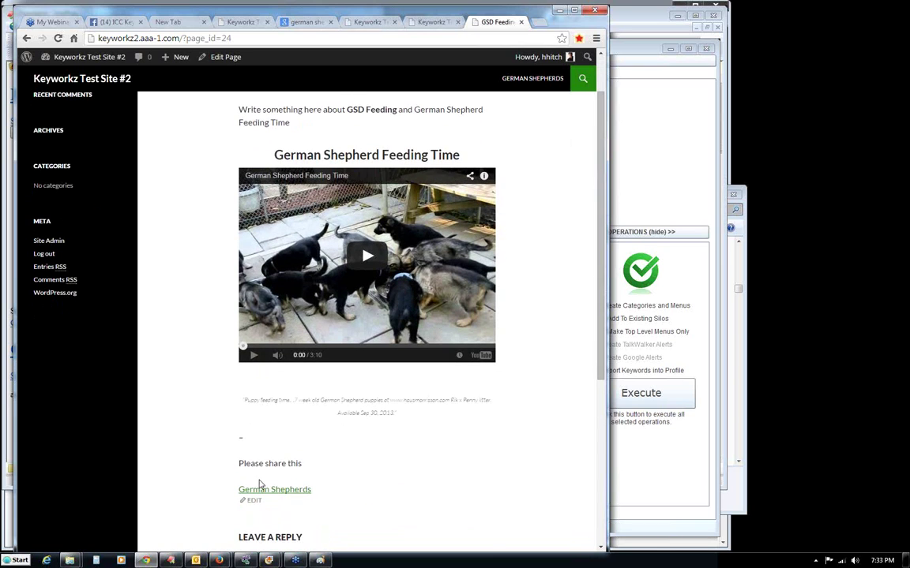
pyautogui.click(276, 490)
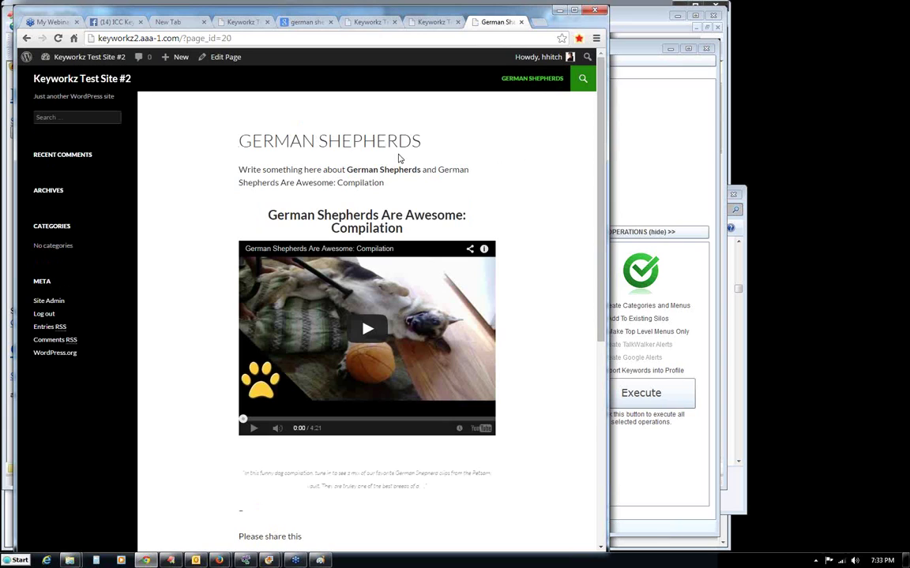
pyautogui.click(166, 42)
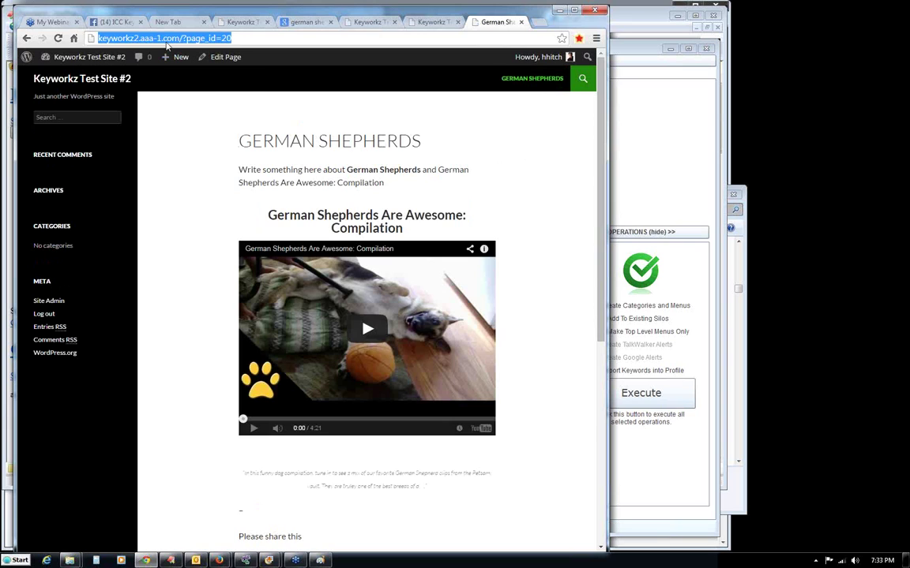
pyautogui.click(158, 39)
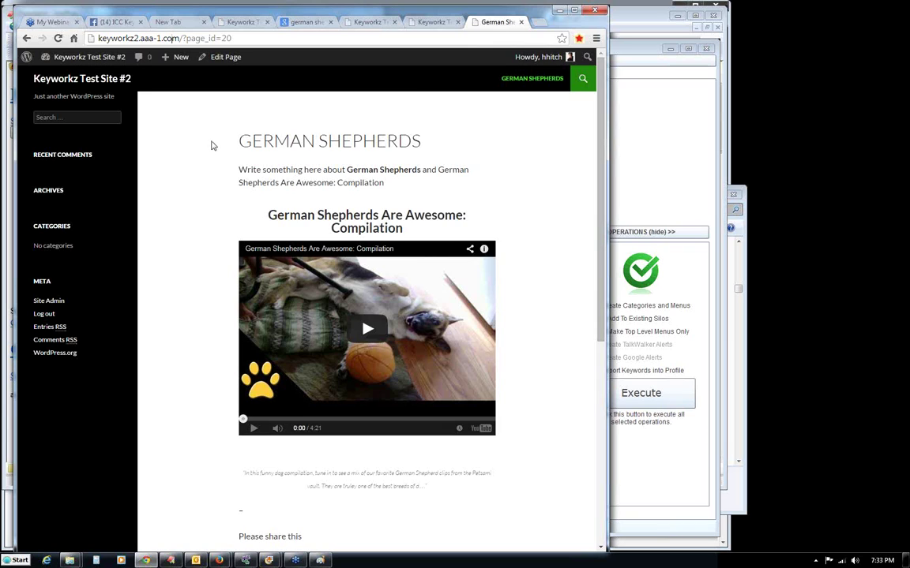
pyautogui.click(163, 38)
pyautogui.click(182, 40)
pyautogui.moveTo(184, 38); pyautogui.dragTo(88, 38)
pyautogui.hotkey('ctrl', 'c')
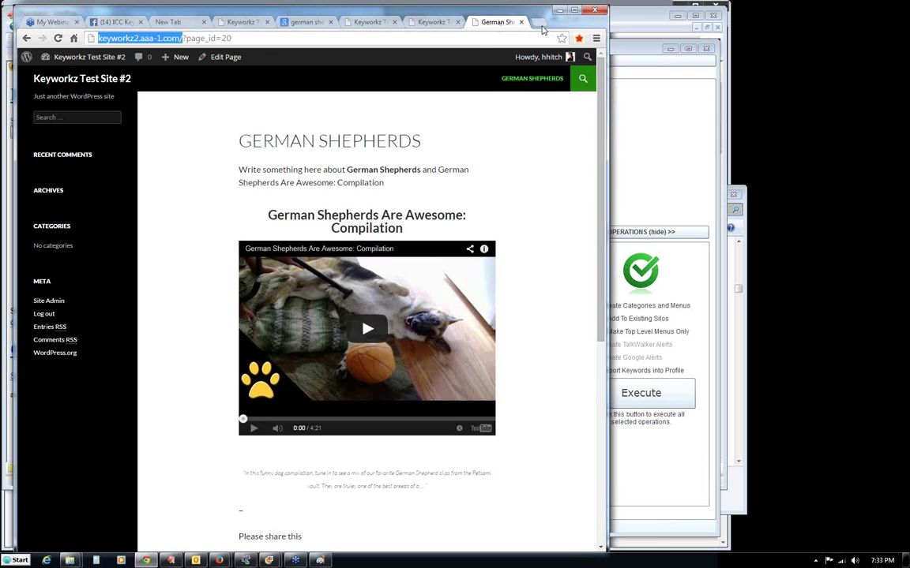
pyautogui.hotkey('ctrl', 't')
pyautogui.hotkey('ctrl', 'v')
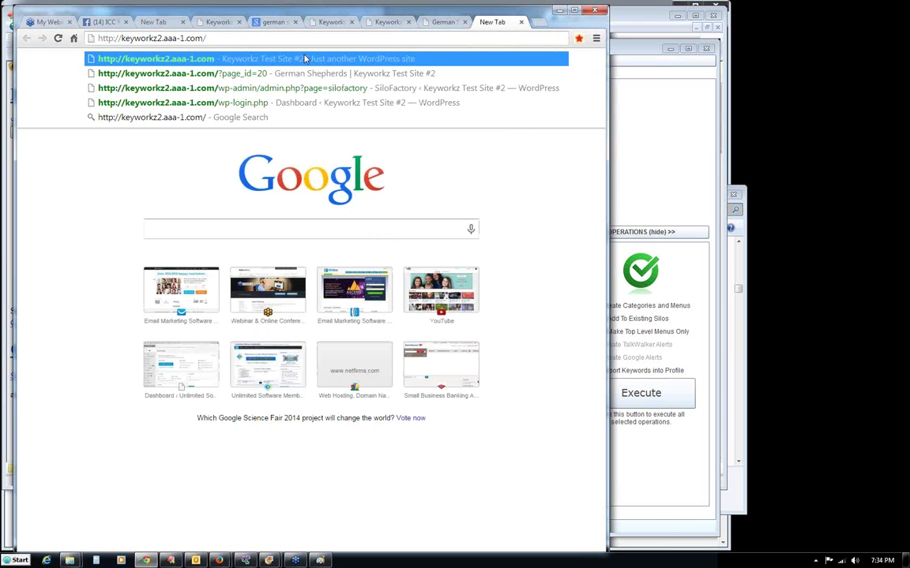
# Load keyworkz2.aaa-1.com/wp-admin/ to reach the Keyworkz Test Site #2 Dashboard.
pyautogui.write('wp-admin/')
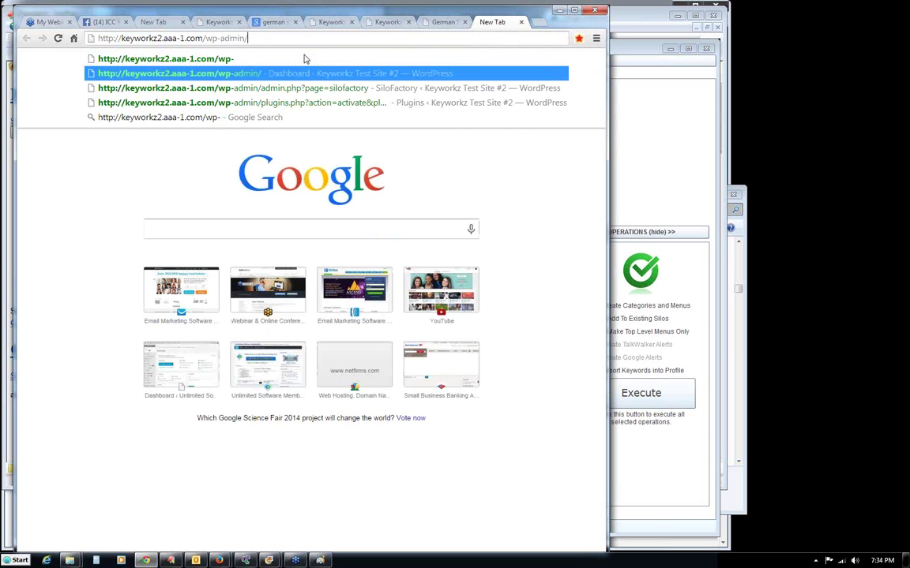
pyautogui.press('Return')
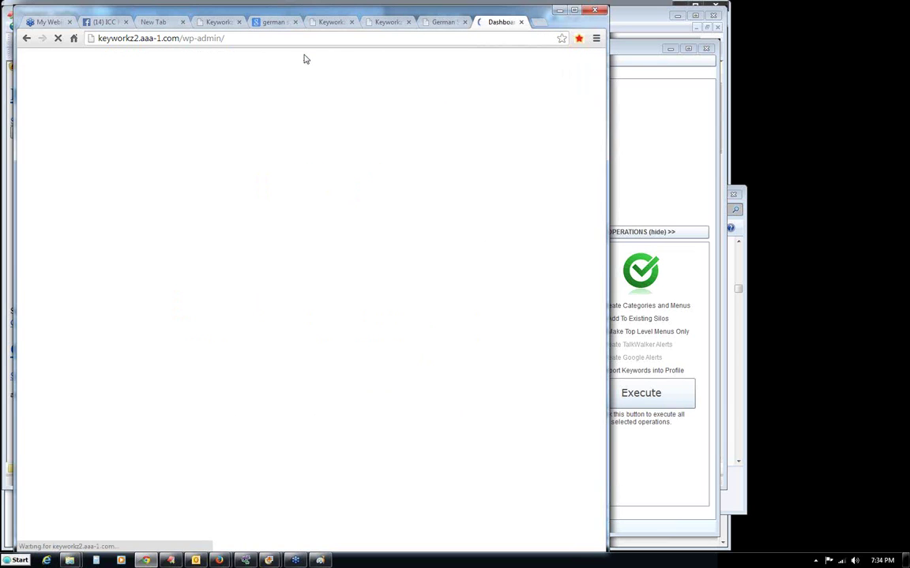
pyautogui.moveTo(501, 14); pyautogui.dragTo(497, 13)
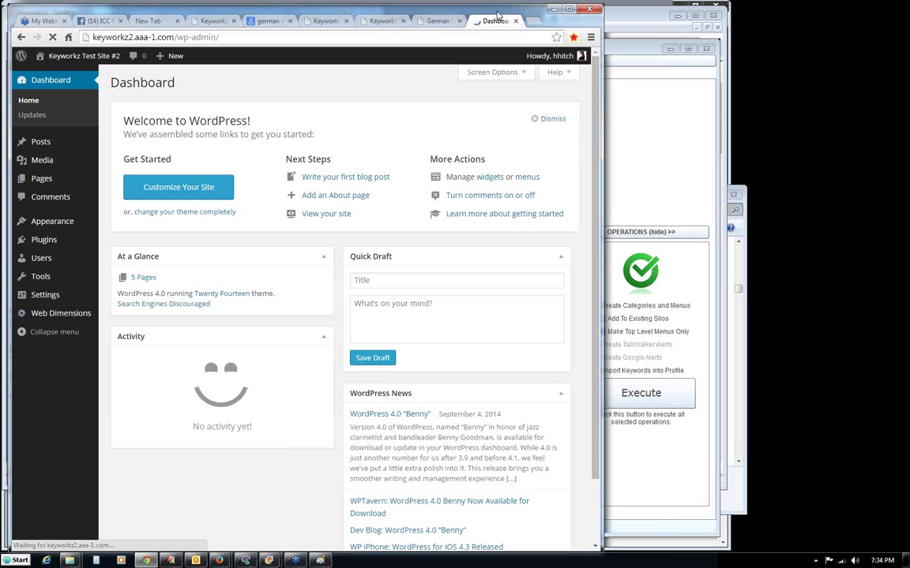
pyautogui.moveTo(495, 14); pyautogui.dragTo(492, 12)
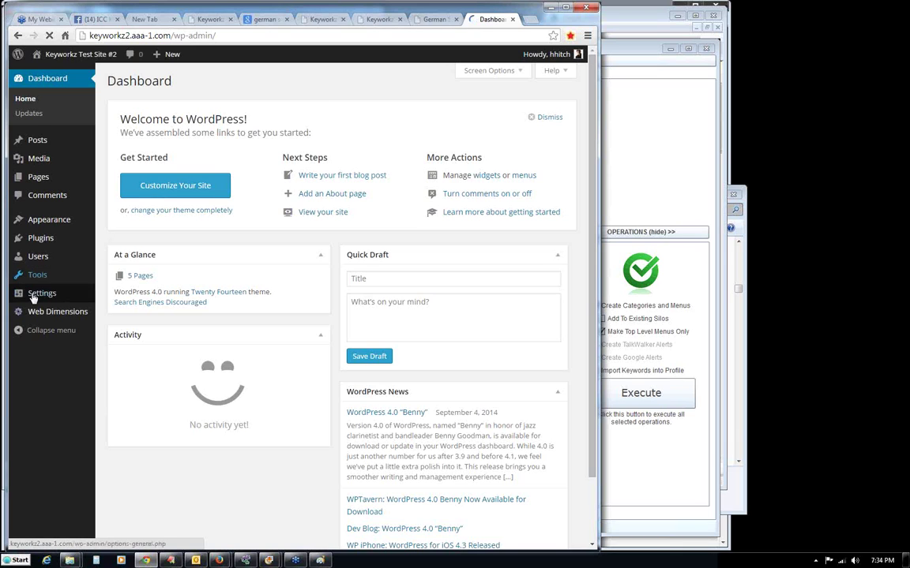
# Set the permalink structure to Post name and save the change.
pyautogui.moveTo(82, 294)
pyautogui.click(121, 367)
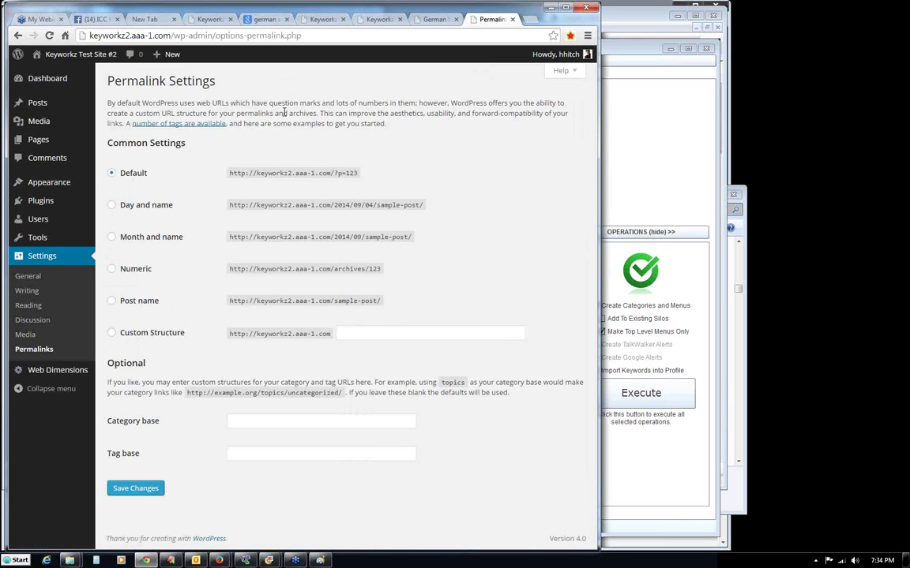
pyautogui.click(112, 302)
pyautogui.click(136, 490)
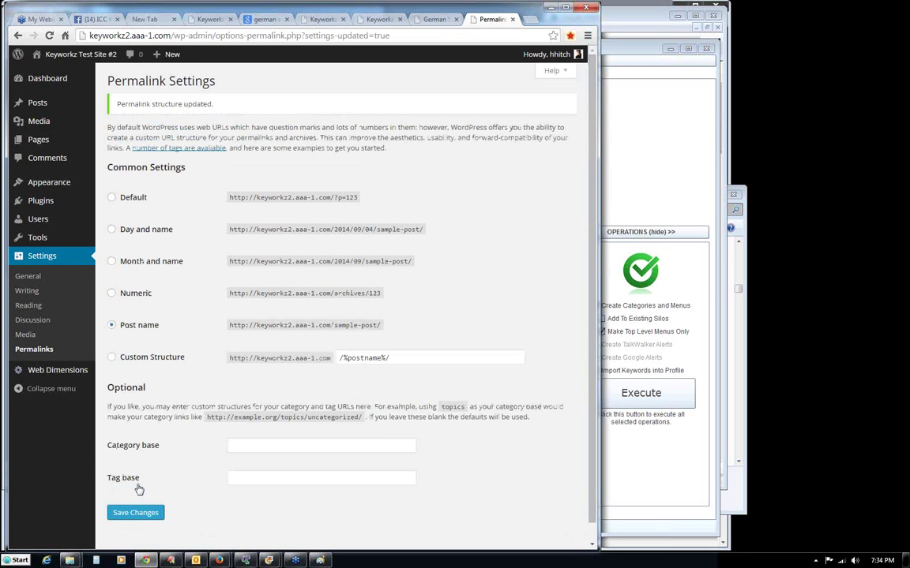
# Test the GSD Puppies link on the German Shepherds page, then return to ICC Keyworkz.
pyautogui.click(433, 19)
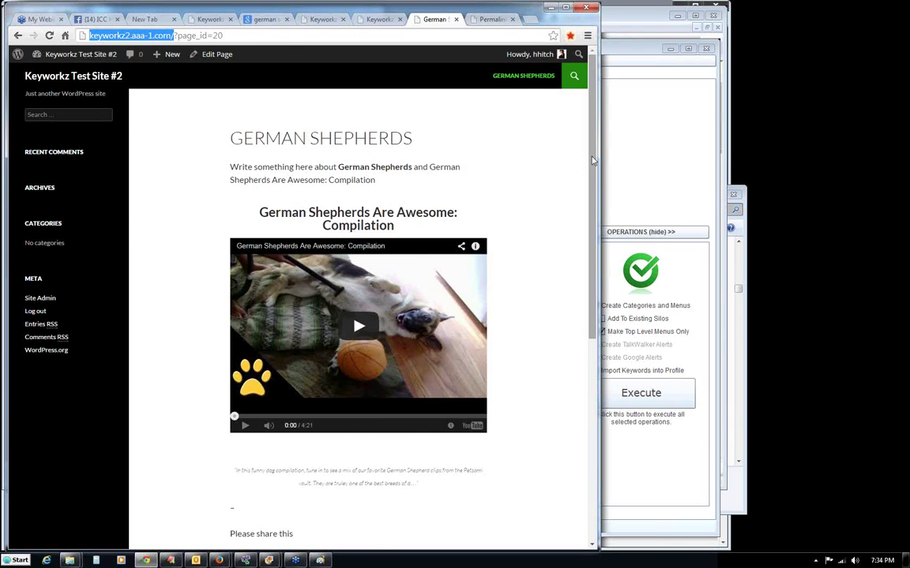
pyautogui.scroll(-2, 264, 427)
pyautogui.click(260, 407)
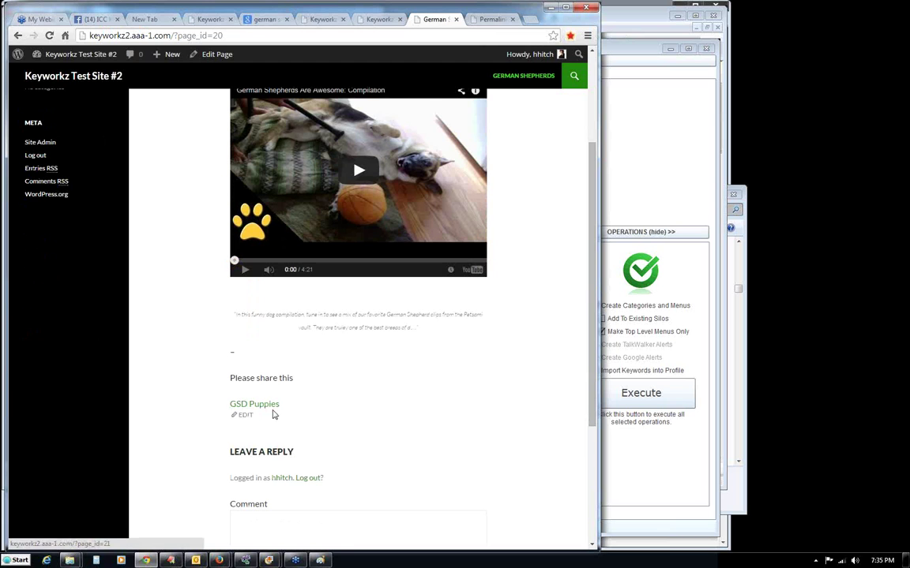
pyautogui.moveTo(591, 198); pyautogui.dragTo(587, 116)
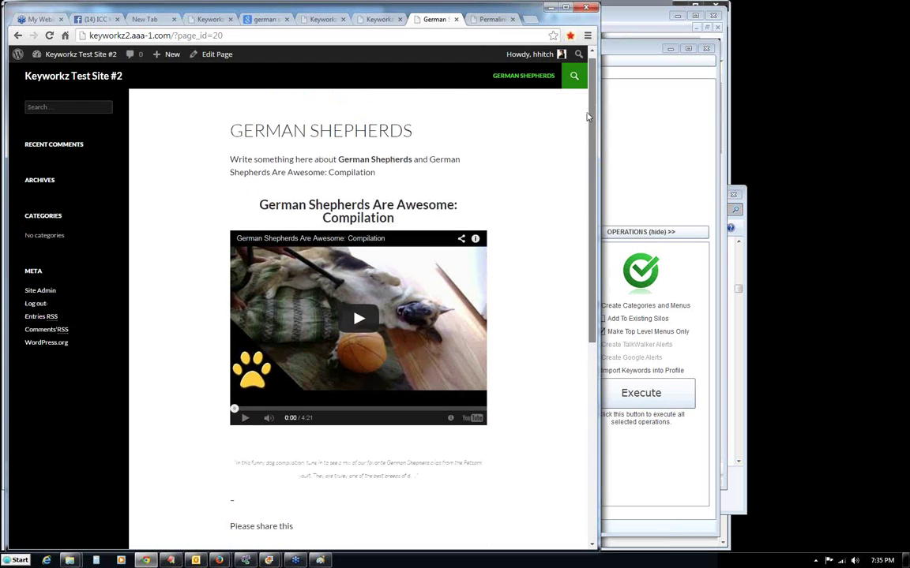
pyautogui.click(631, 163)
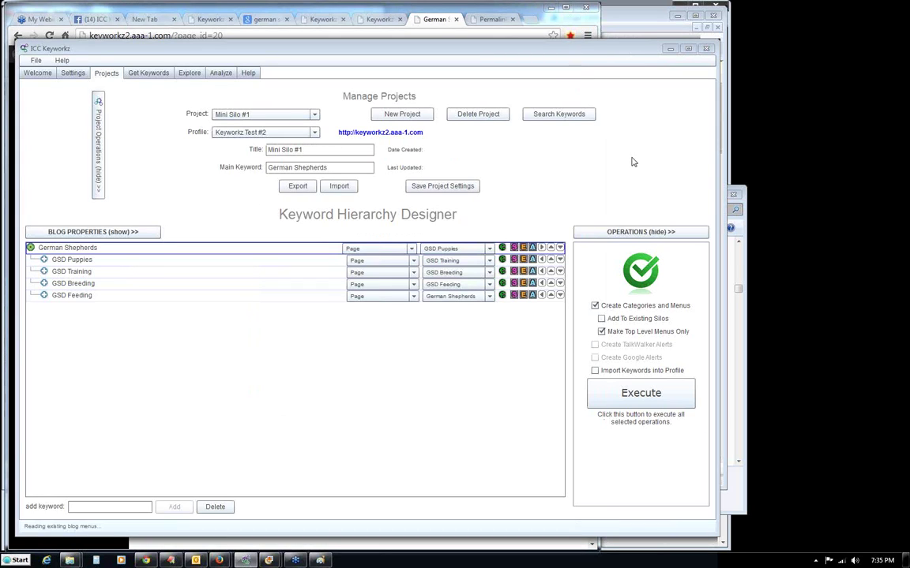
# Show the blog's existing categories and primary menu, then start Re-initialize this blog.
pyautogui.click(59, 232)
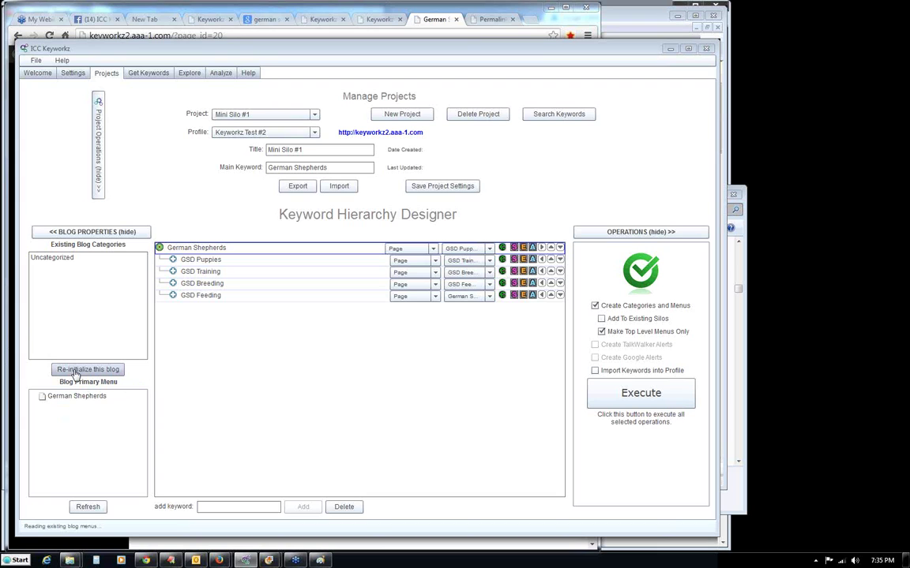
pyautogui.click(77, 371)
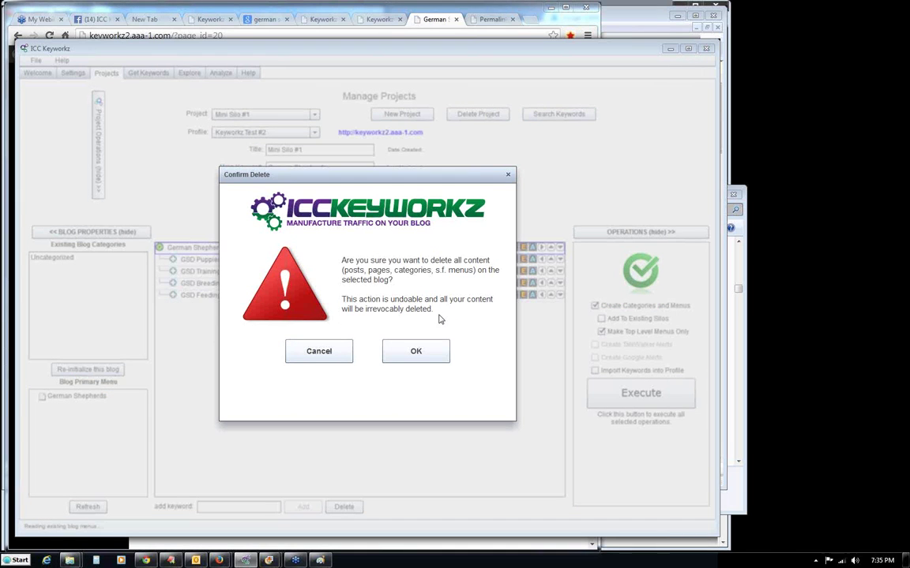
# Revisit the blog home page and the German Shepherds page from the site menu.
pyautogui.click(498, 24)
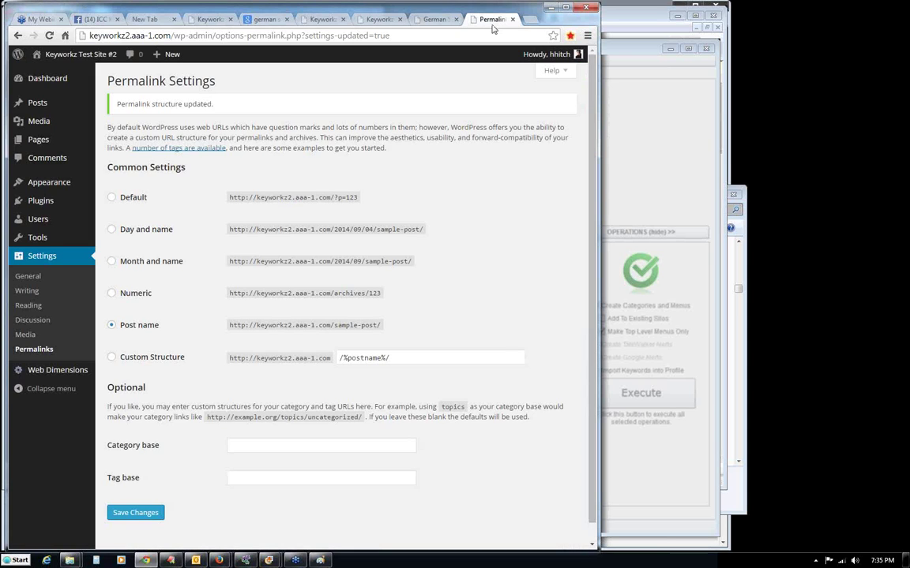
pyautogui.click(434, 24)
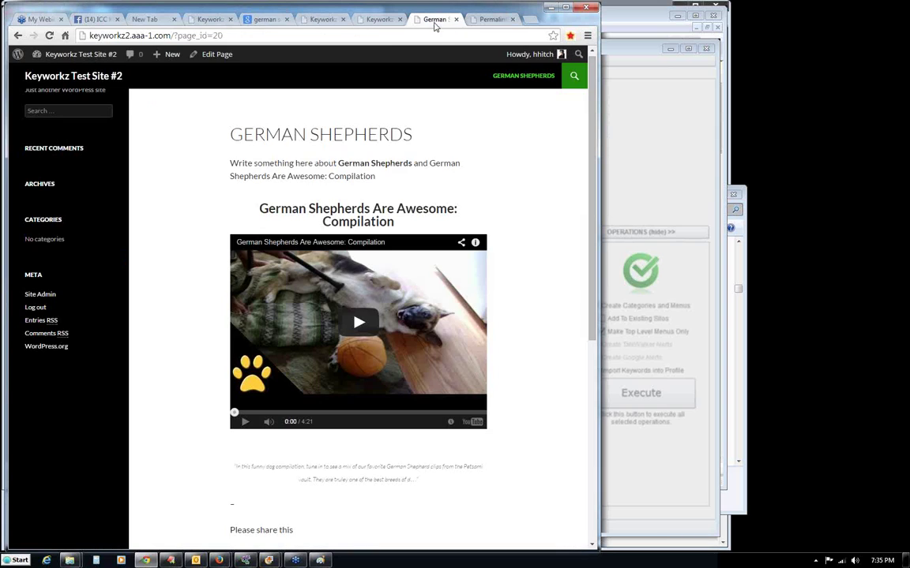
pyautogui.click(62, 77)
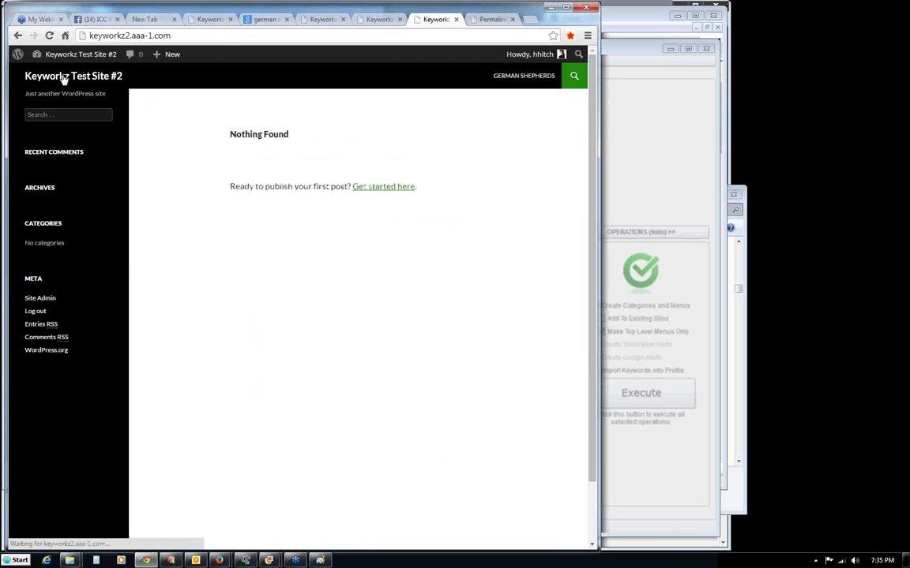
pyautogui.click(517, 76)
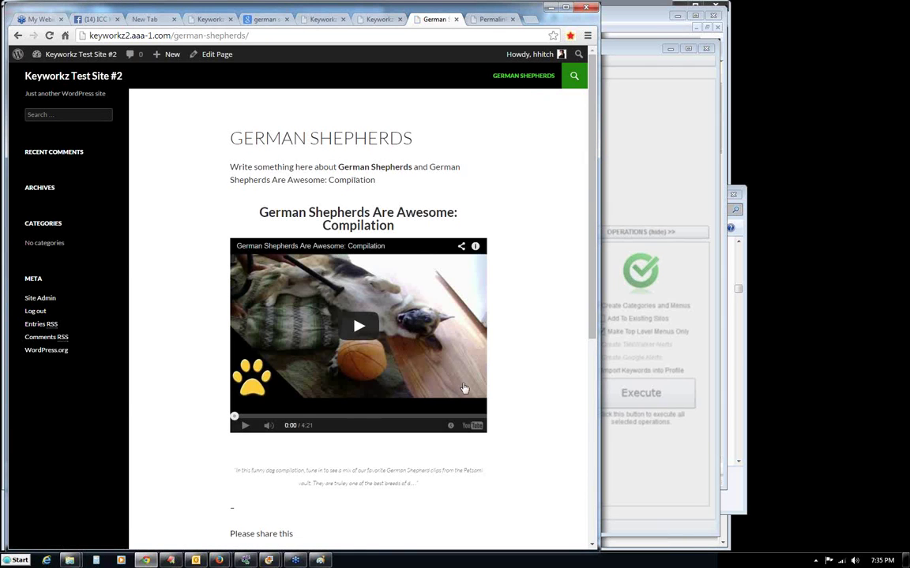
# Confirm the deletion of all posts, pages, categories and menus, and dismiss the confirmation.
pyautogui.moveTo(248, 562)
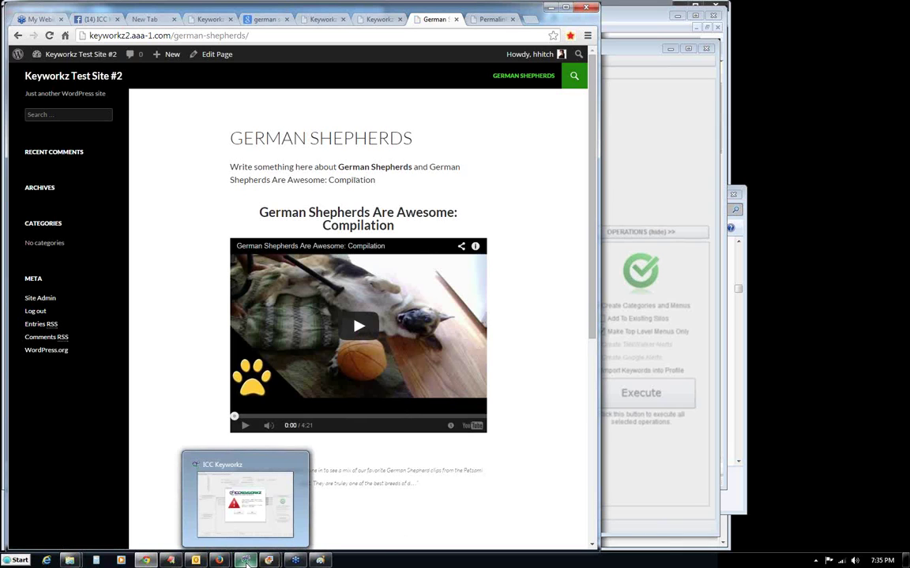
pyautogui.click(247, 561)
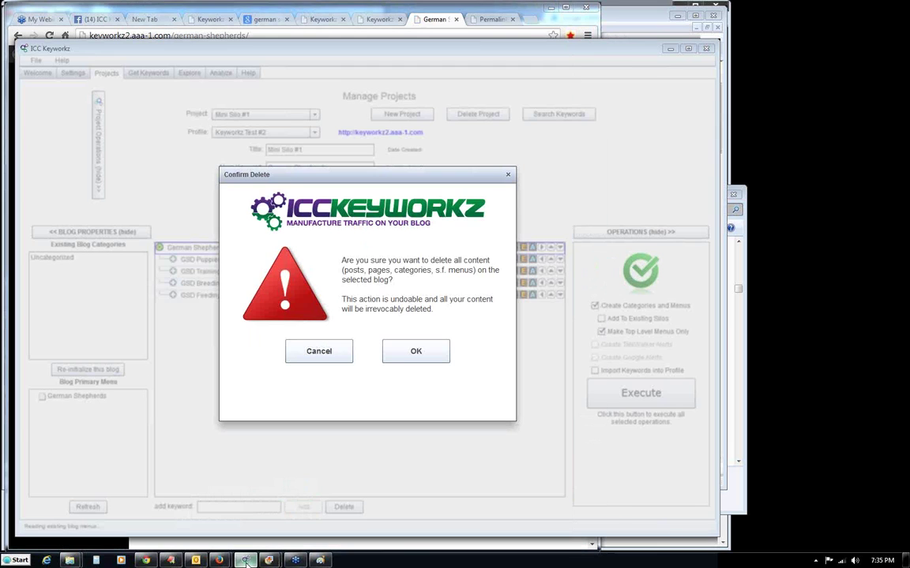
pyautogui.click(416, 351)
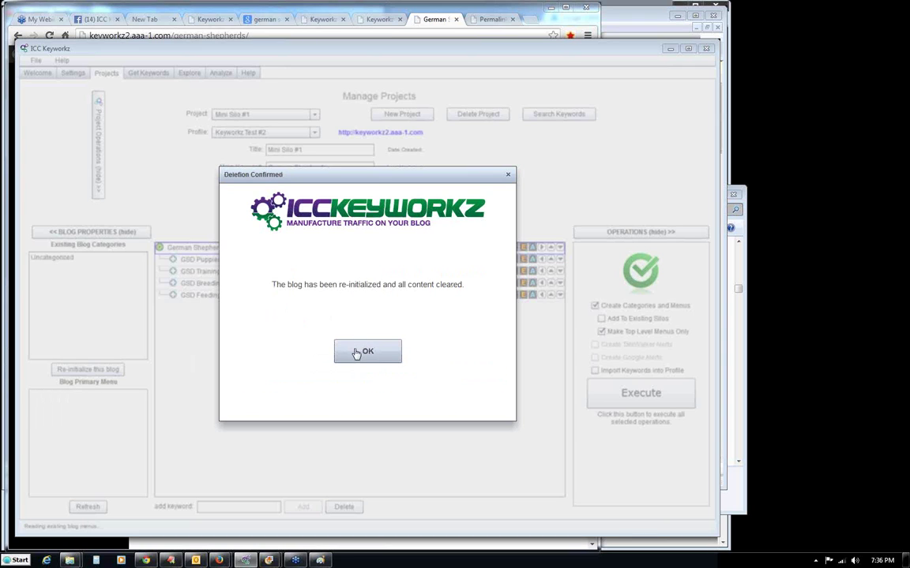
pyautogui.click(359, 352)
# Reload the blog home page to see Nothing Found, then return to the Keyworkz project.
pyautogui.click(428, 23)
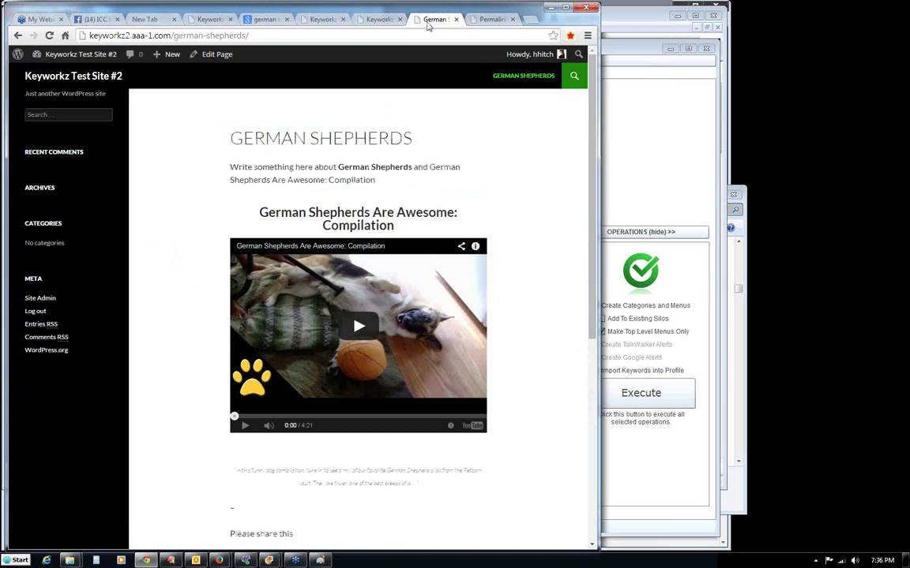
pyautogui.click(102, 79)
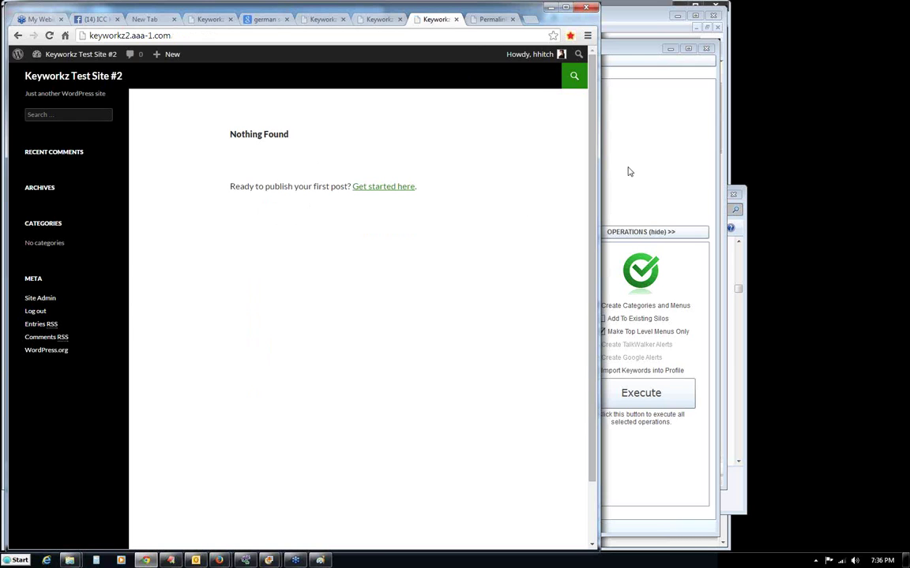
pyautogui.click(490, 21)
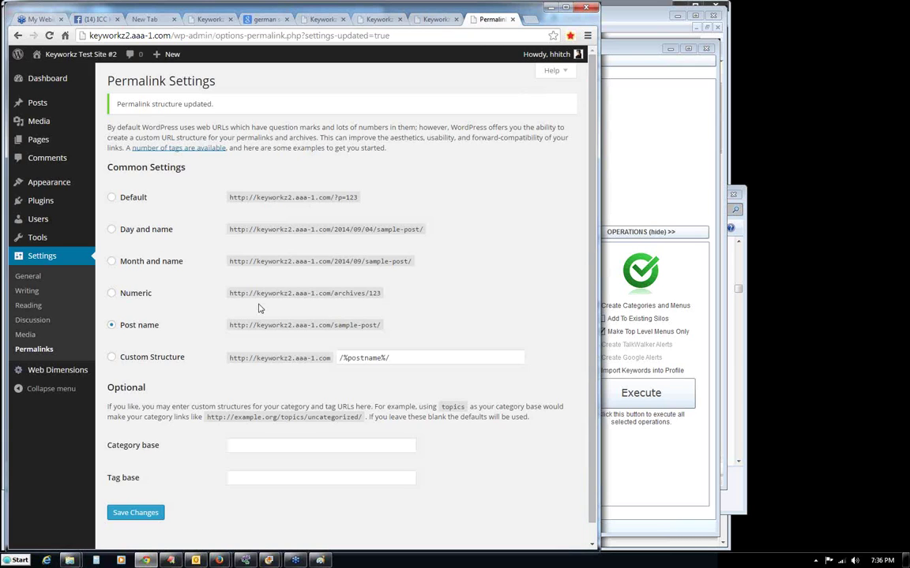
pyautogui.click(435, 19)
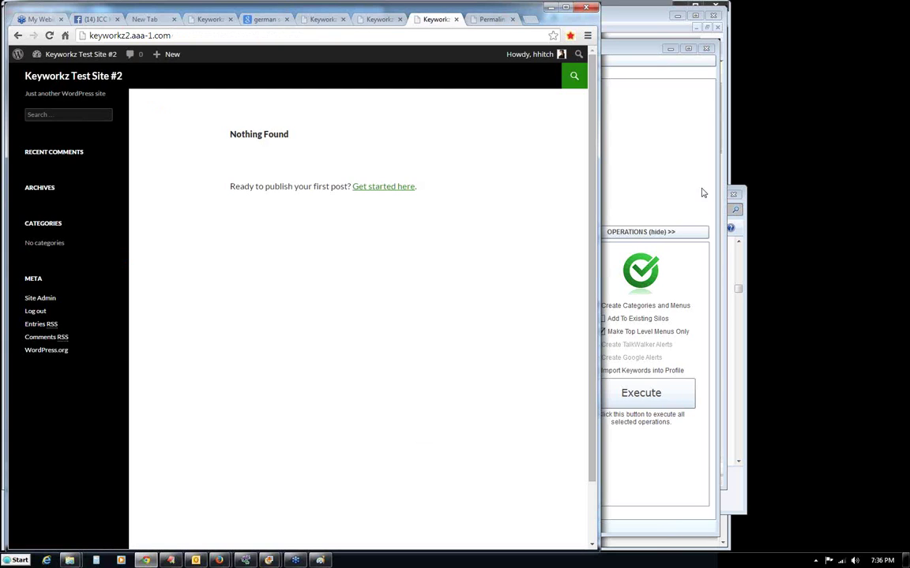
pyautogui.click(667, 175)
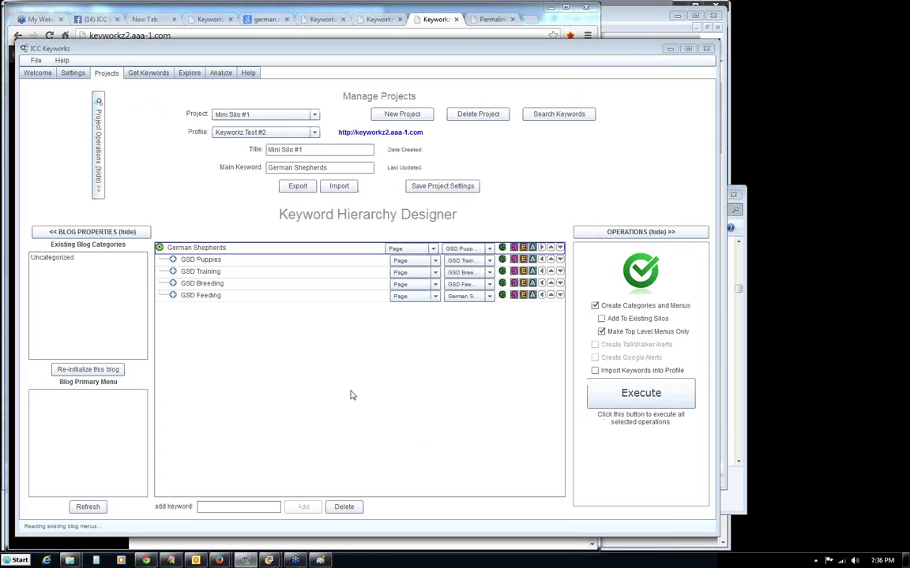
# Execute the silo-building operations and check the new German Shepherds primary menu entry.
pyautogui.click(89, 232)
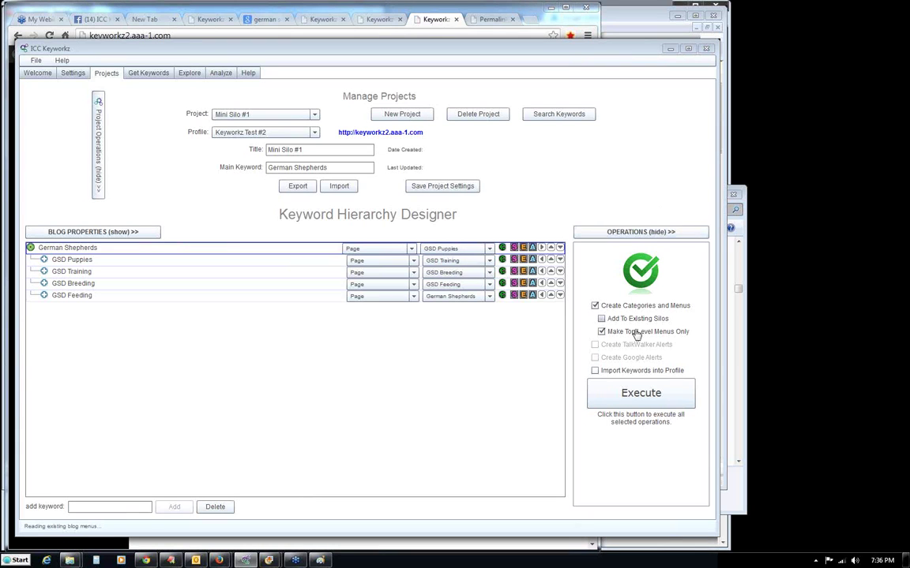
pyautogui.click(628, 397)
pyautogui.click(416, 351)
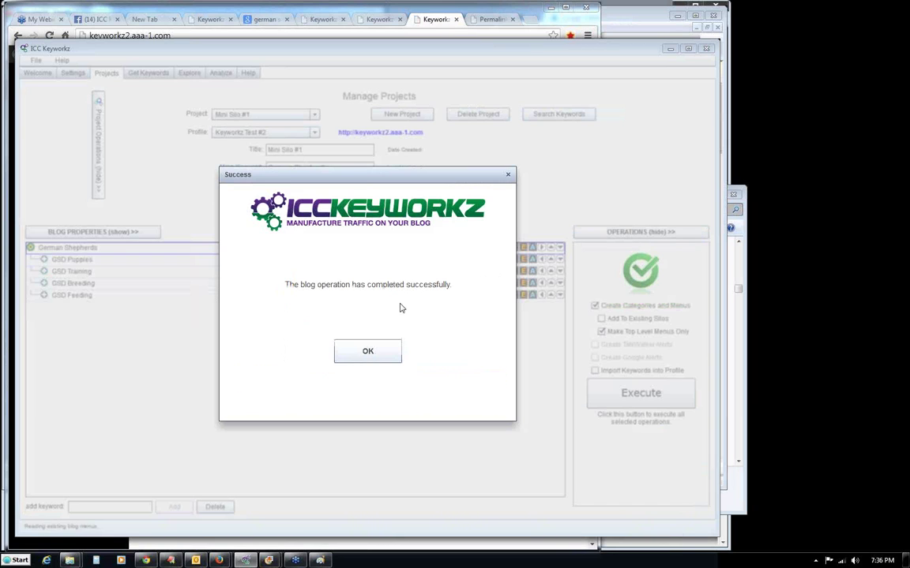
pyautogui.click(377, 349)
pyautogui.click(158, 234)
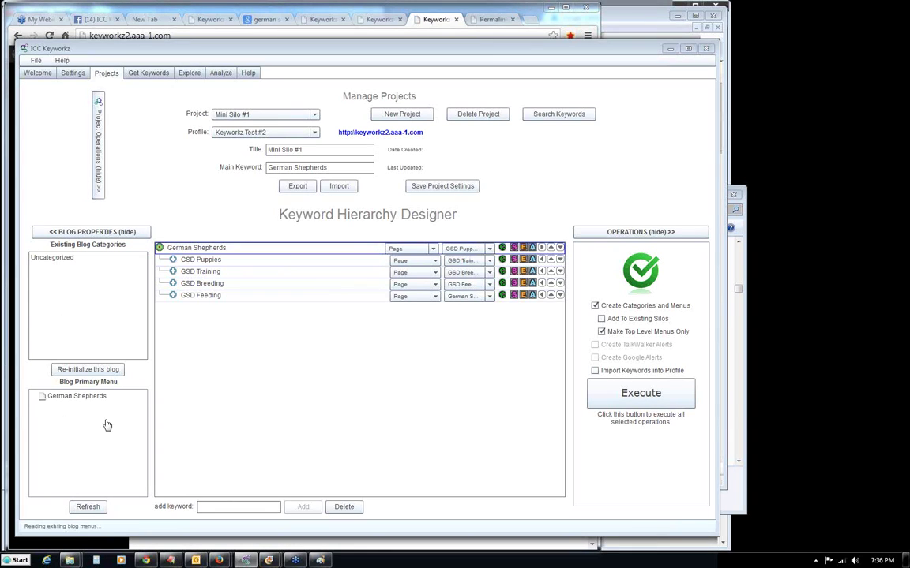
pyautogui.click(87, 399)
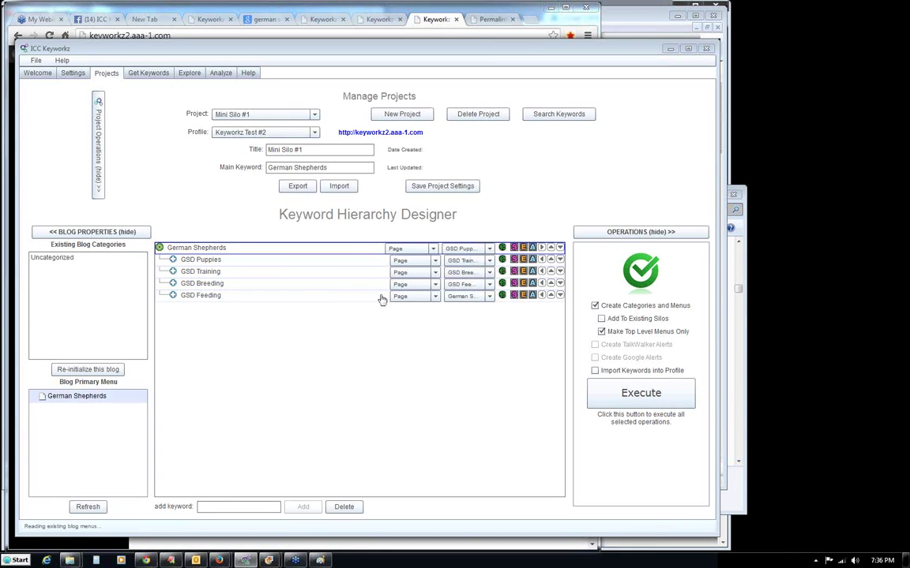
pyautogui.click(433, 22)
# Open the rebuilt German Shepherds page and its linked GSD Puppies page at /gsd-puppies/.
pyautogui.click(49, 36)
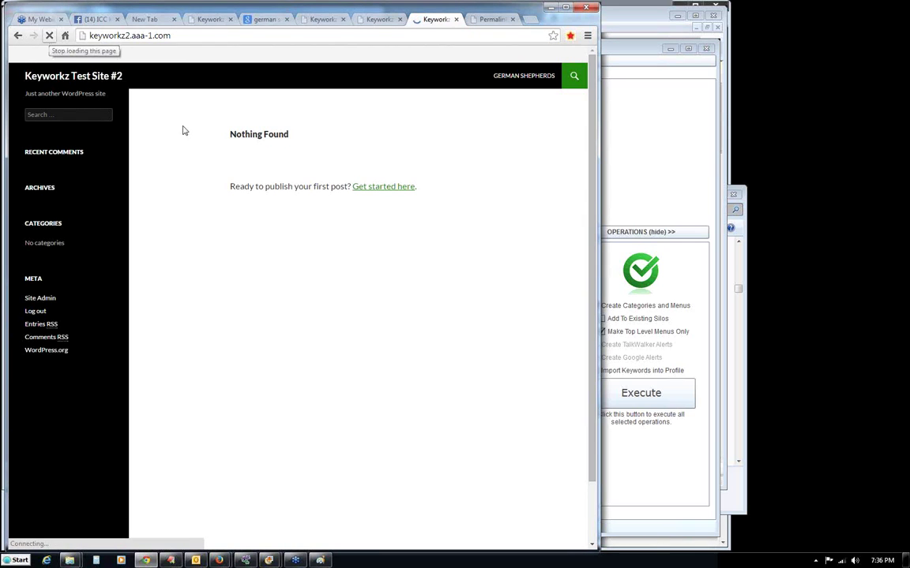
pyautogui.click(526, 77)
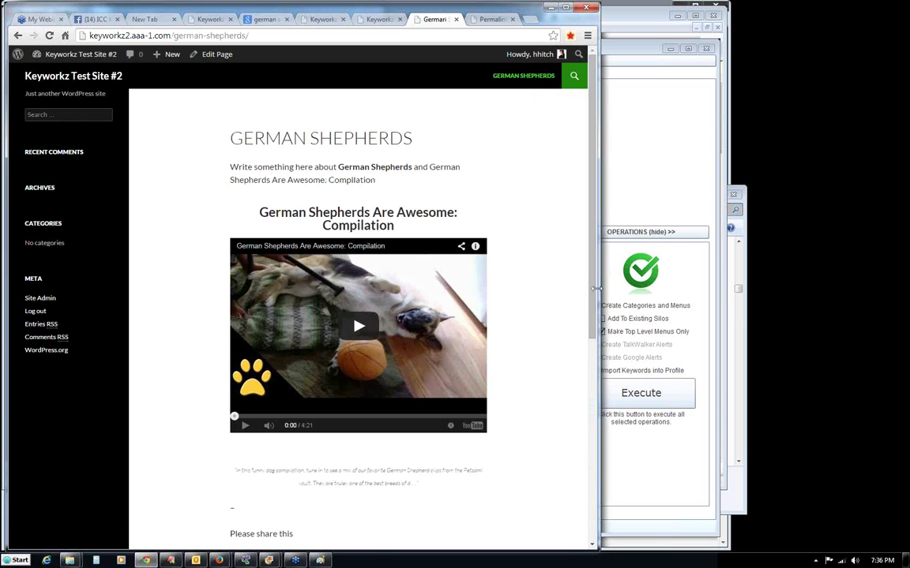
pyautogui.scroll(-3, 566, 420)
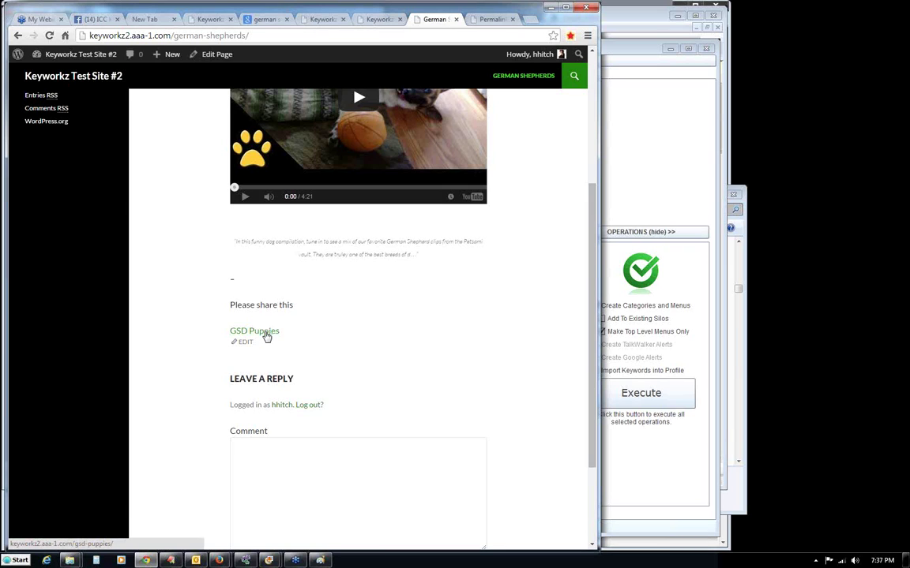
pyautogui.click(266, 338)
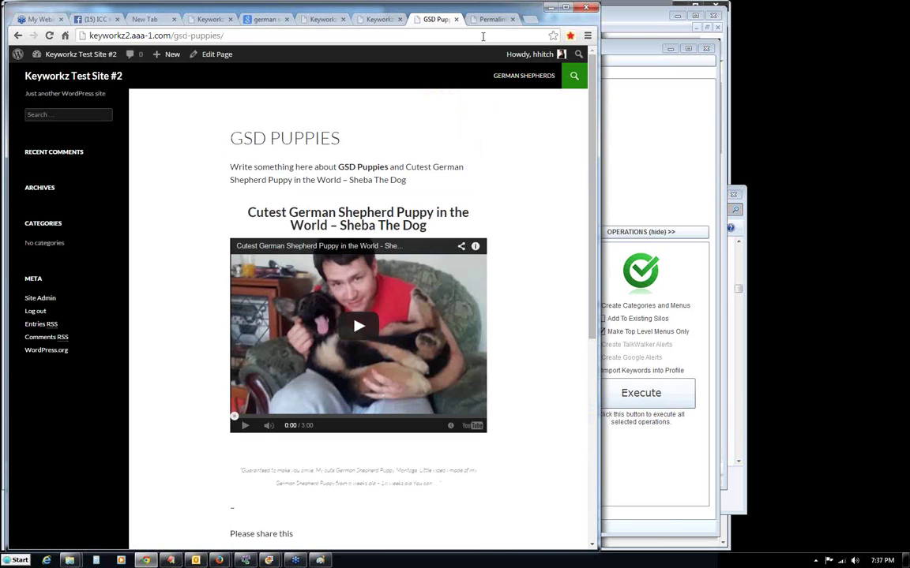
pyautogui.hotkey('ctrl', 'Tab')
pyautogui.click(440, 21)
pyautogui.click(478, 20)
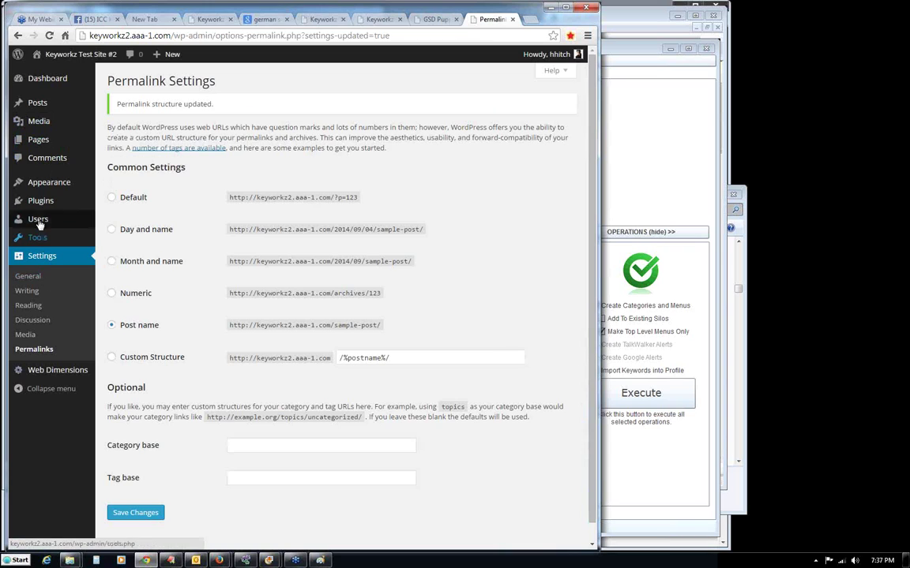
# In Reading Settings, set a static front page of German Shepherds and save.
pyautogui.moveTo(45, 206)
pyautogui.moveTo(42, 240)
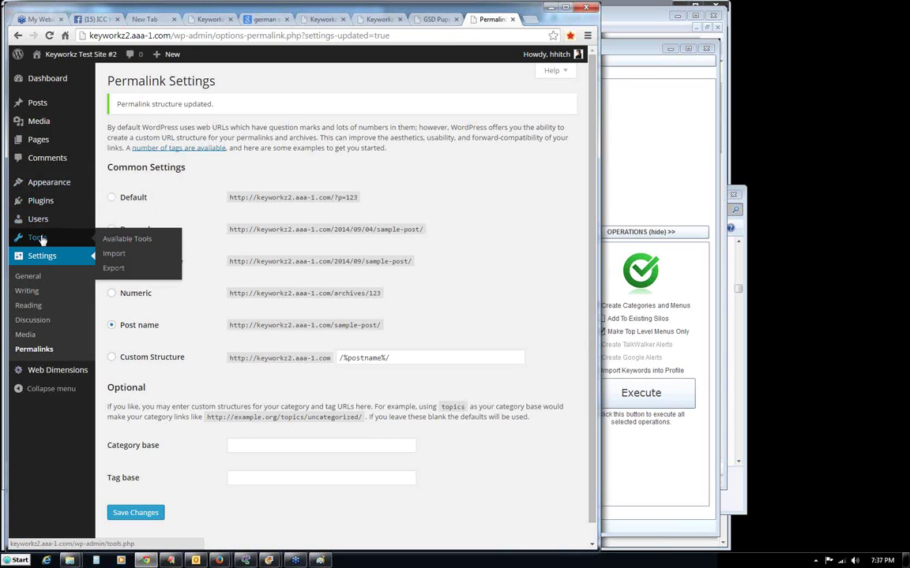
pyautogui.click(29, 306)
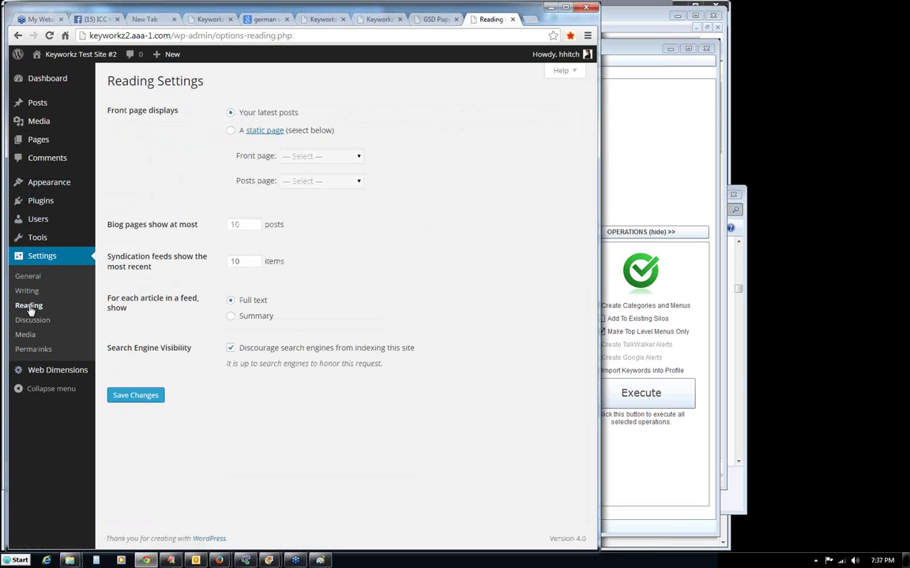
pyautogui.click(232, 133)
pyautogui.click(351, 156)
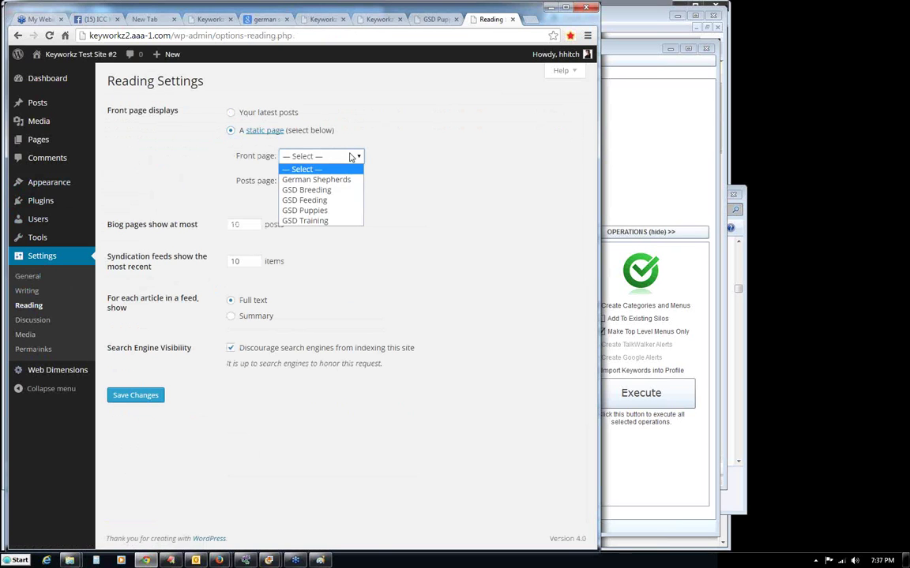
pyautogui.click(331, 181)
pyautogui.click(126, 394)
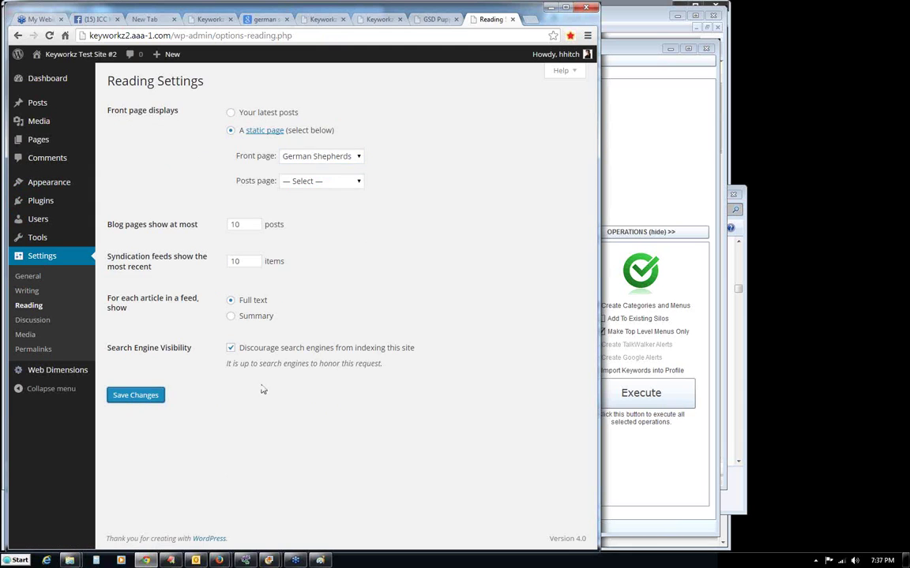
pyautogui.click(432, 19)
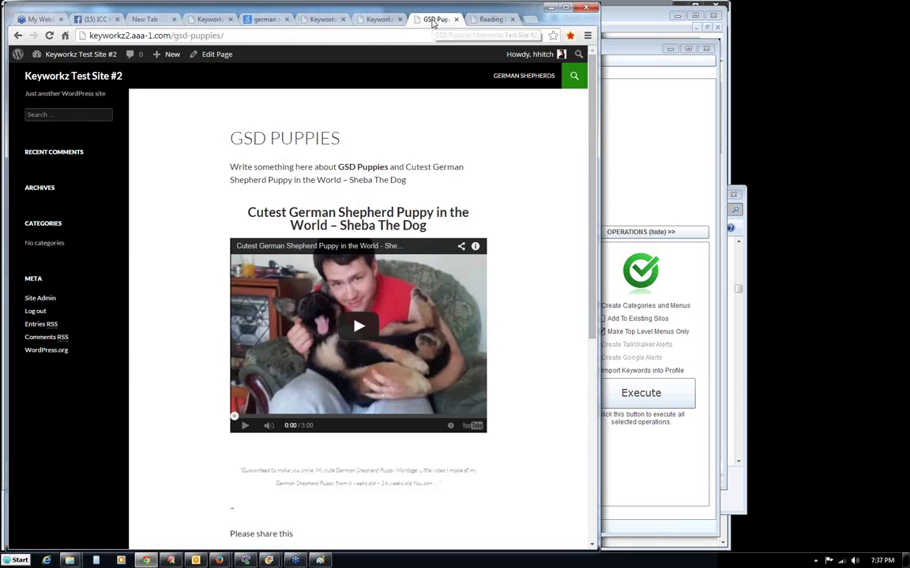
# Browse from the blog home page through the GSD Puppies, Training and Breeding pages.
pyautogui.click(70, 77)
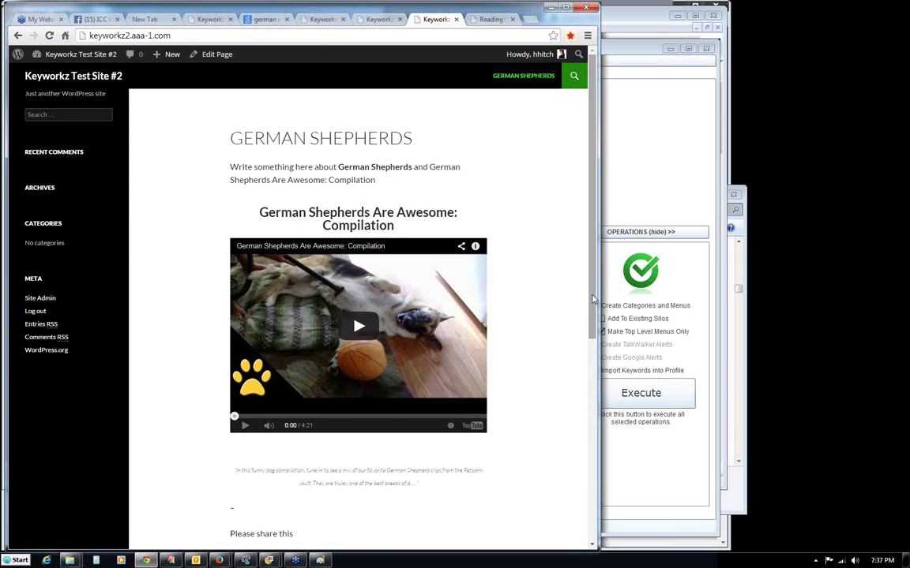
pyautogui.scroll(-2, 578, 307)
pyautogui.click(262, 460)
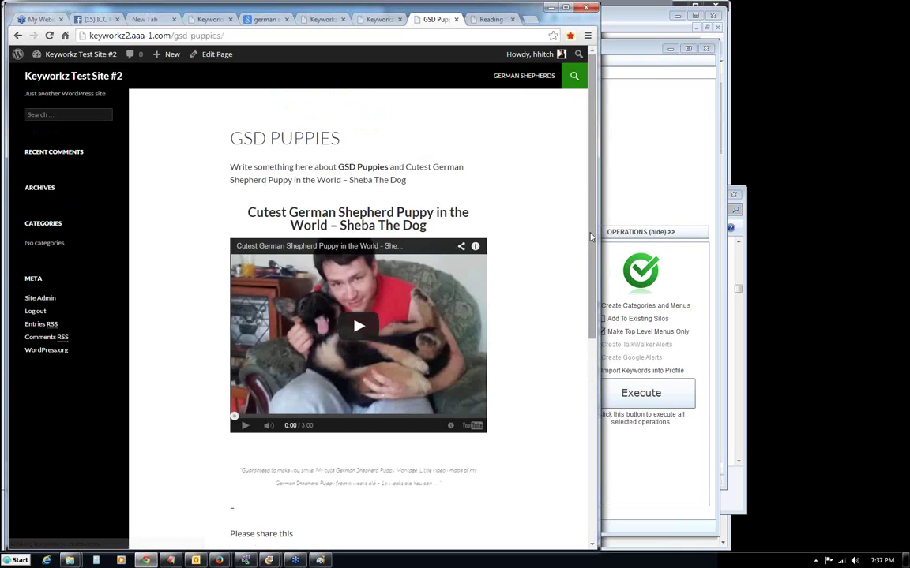
pyautogui.moveTo(591, 234); pyautogui.dragTo(592, 286)
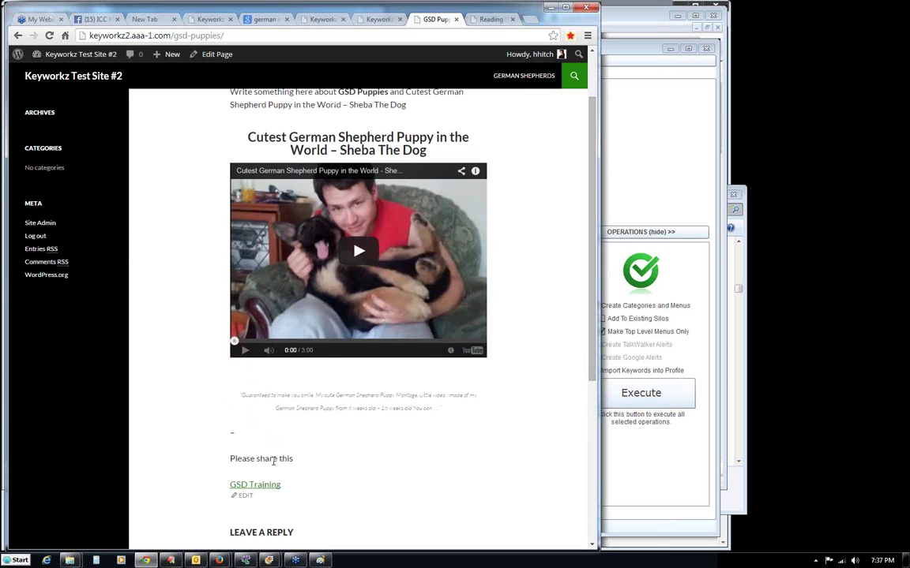
pyautogui.click(258, 485)
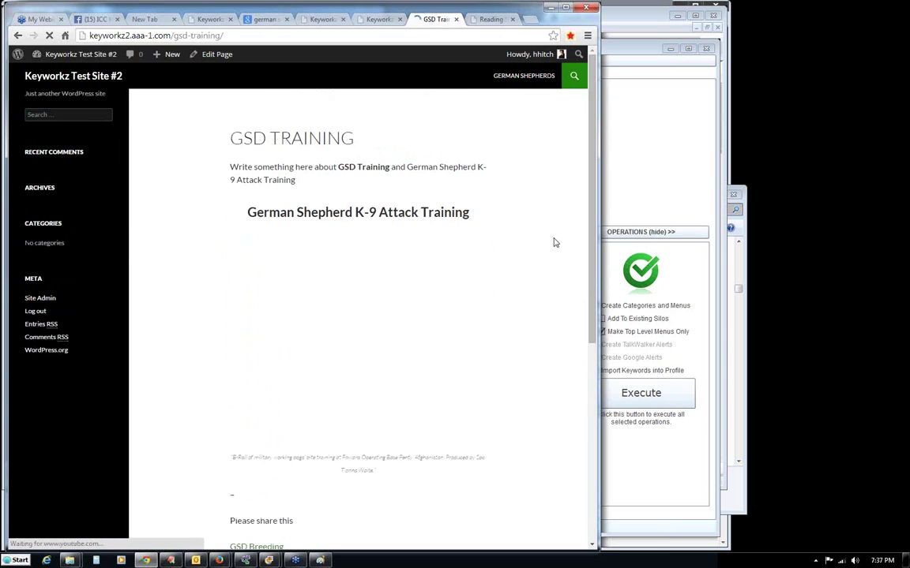
pyautogui.moveTo(588, 209); pyautogui.dragTo(589, 252)
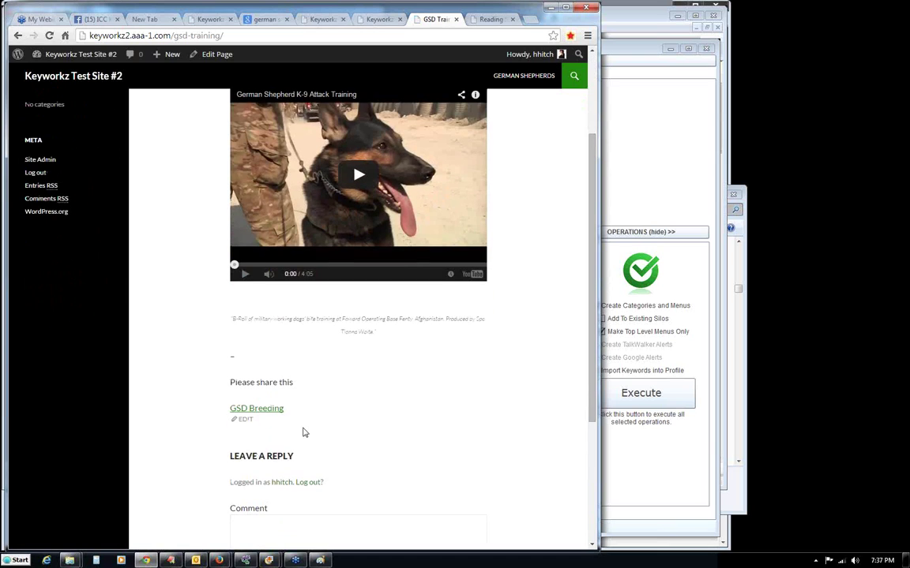
pyautogui.click(262, 409)
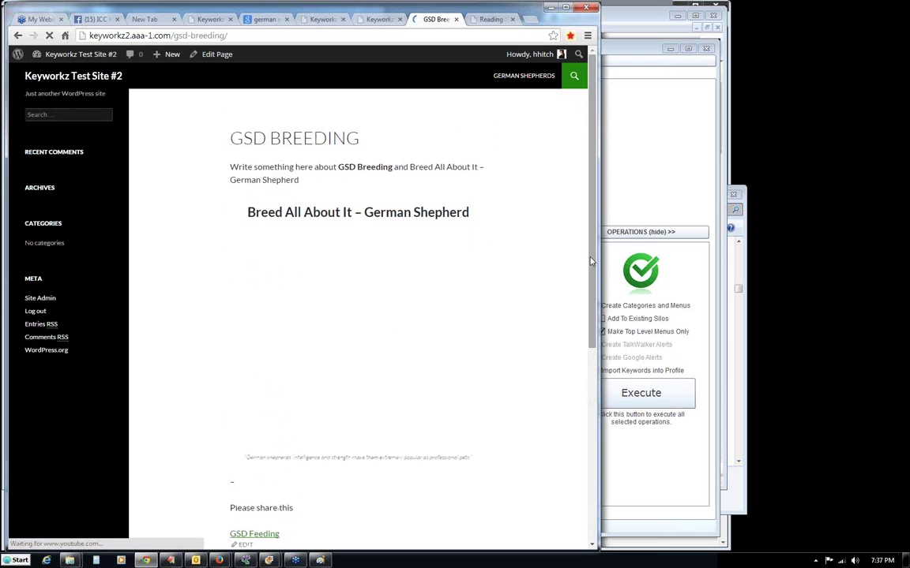
# Follow the bottom link to the German Shepherds parent page, then return to ICC Keyworkz.
pyautogui.scroll(-2, 591, 260)
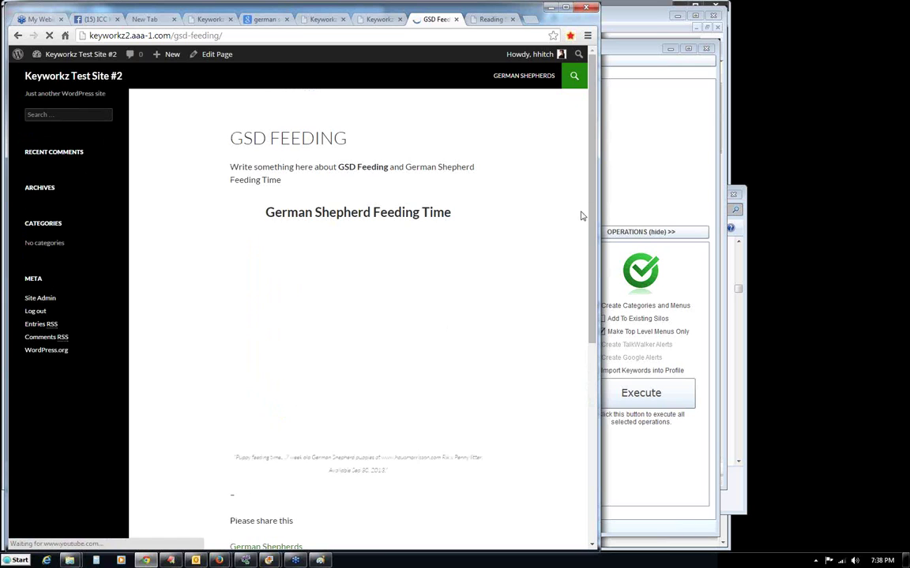
pyautogui.scroll(-1, 578, 217)
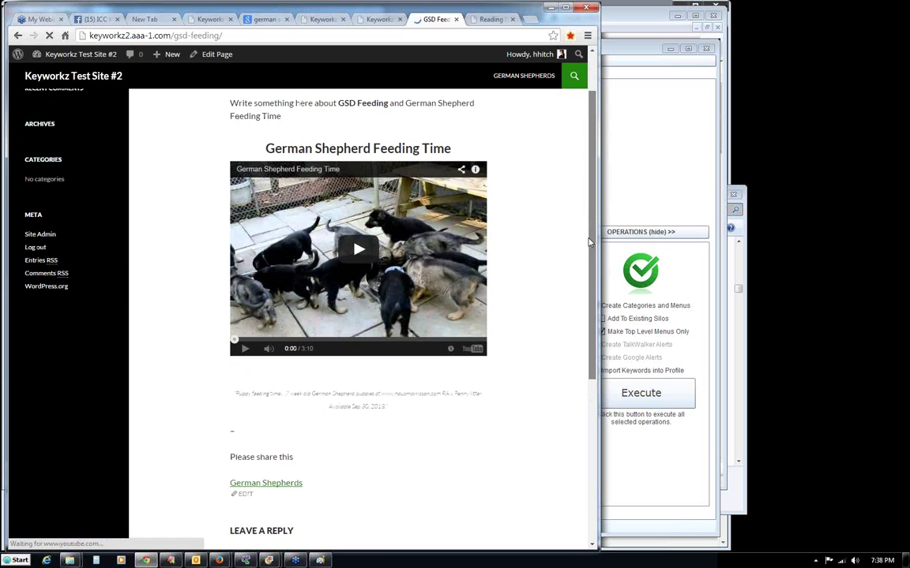
pyautogui.click(270, 484)
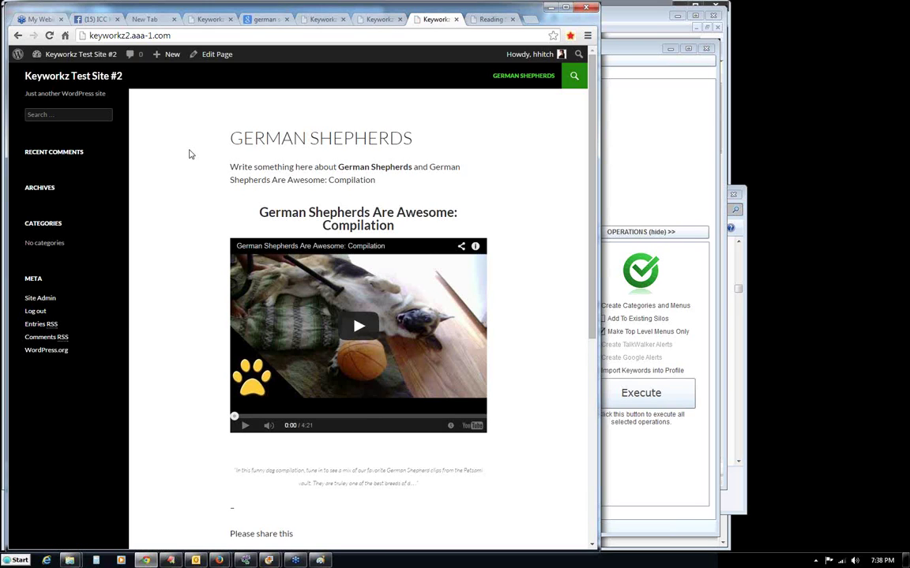
pyautogui.click(646, 183)
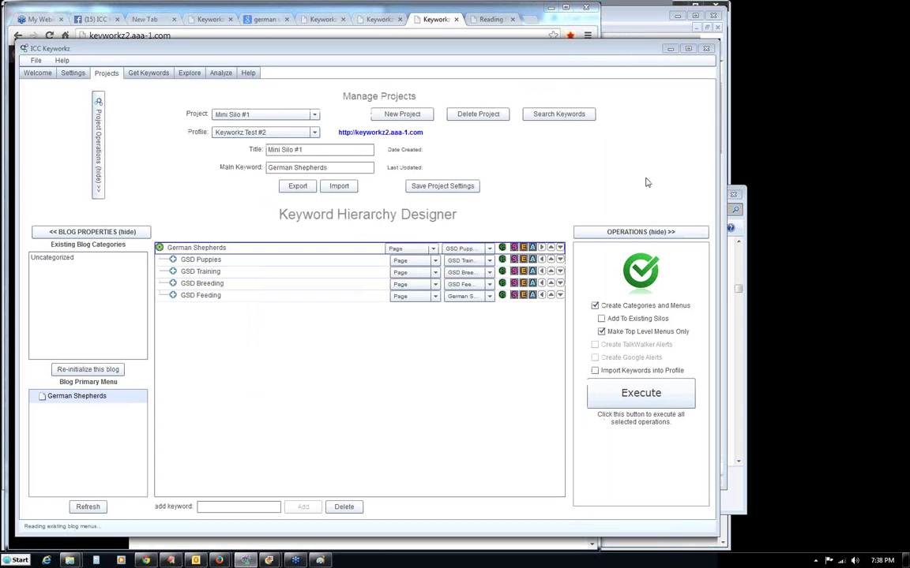
# Create and save the project 'Mini Site Silo #2' with main keyword Cats.
pyautogui.click(383, 116)
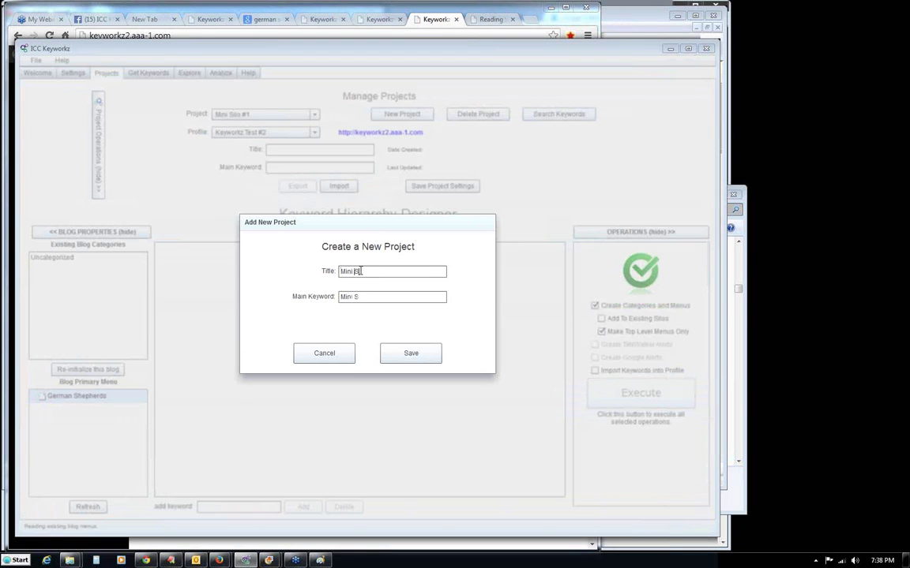
pyautogui.press('Tab')
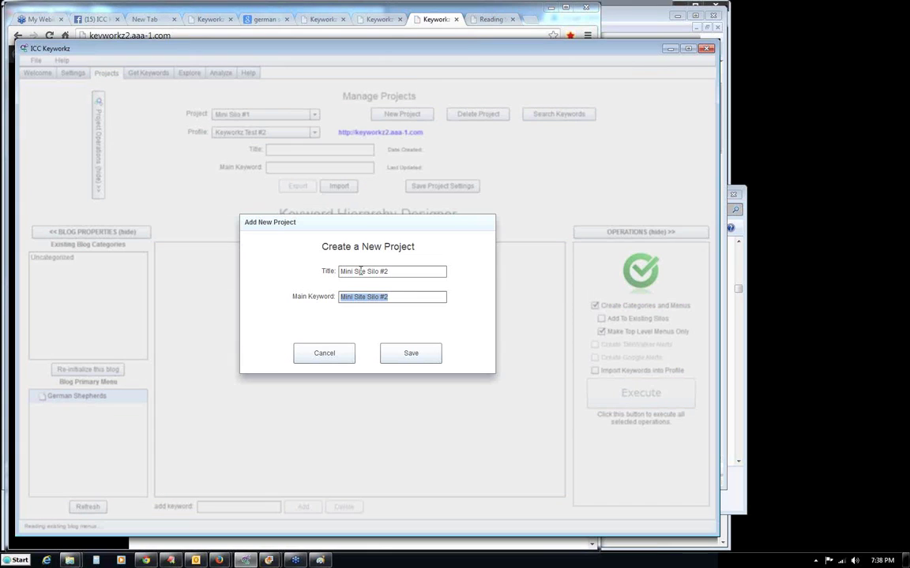
pyautogui.write('Cats')
pyautogui.click(404, 355)
pyautogui.click(389, 351)
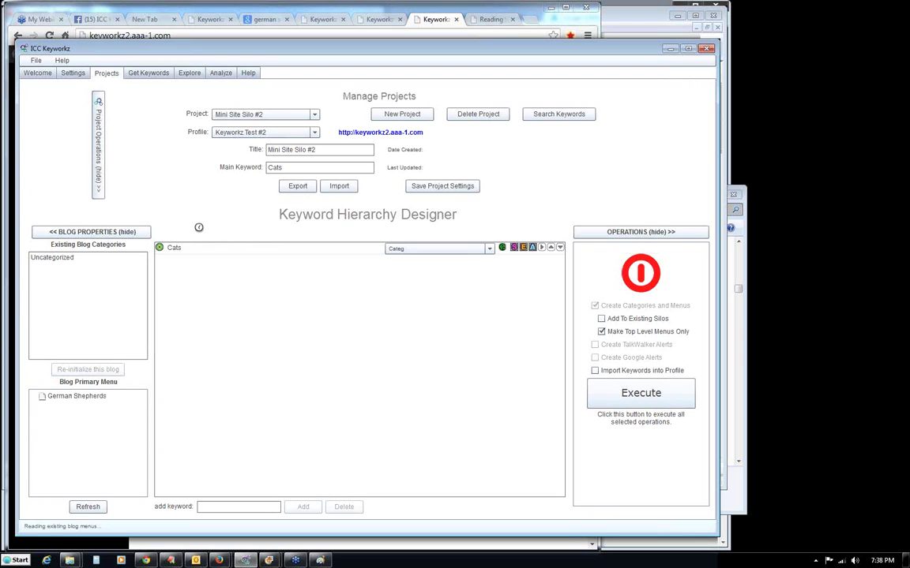
# Add Siamese Cat, Tabby Cat and Calico Cat as keywords after Cats.
pyautogui.click(172, 249)
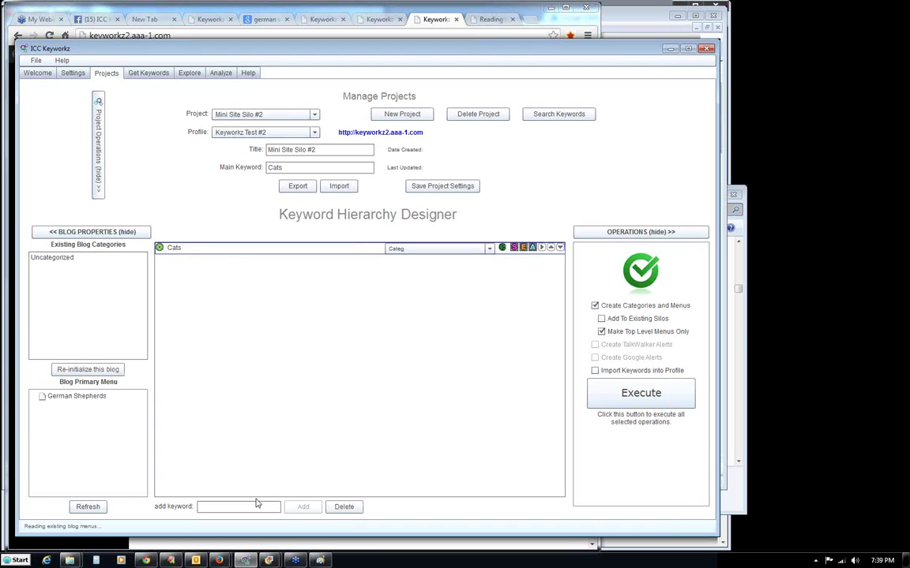
pyautogui.write('Siamese Cat')
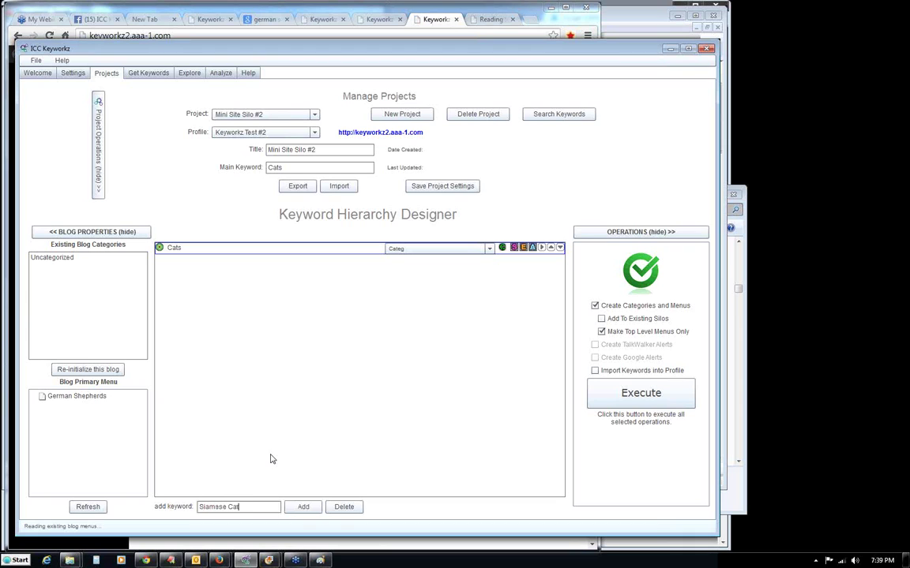
pyautogui.press('Return')
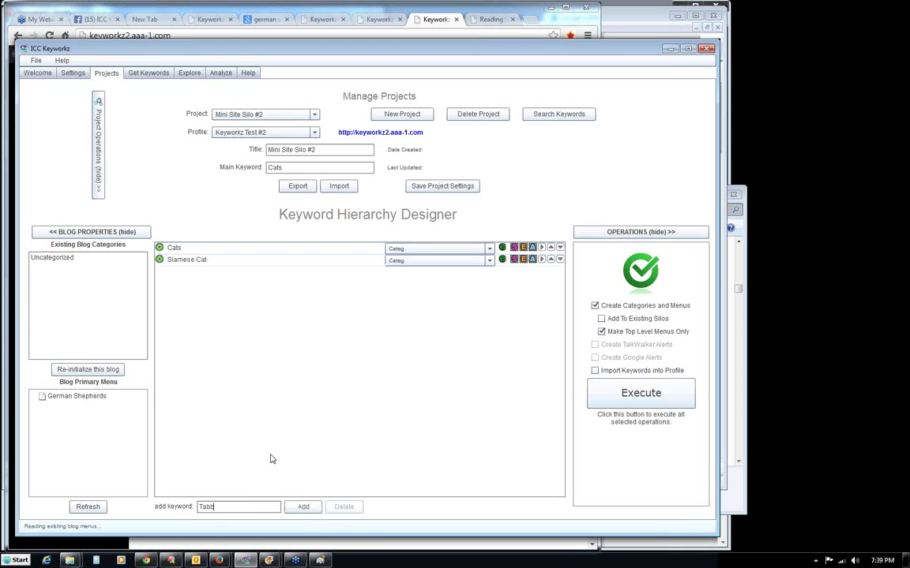
pyautogui.press('Return')
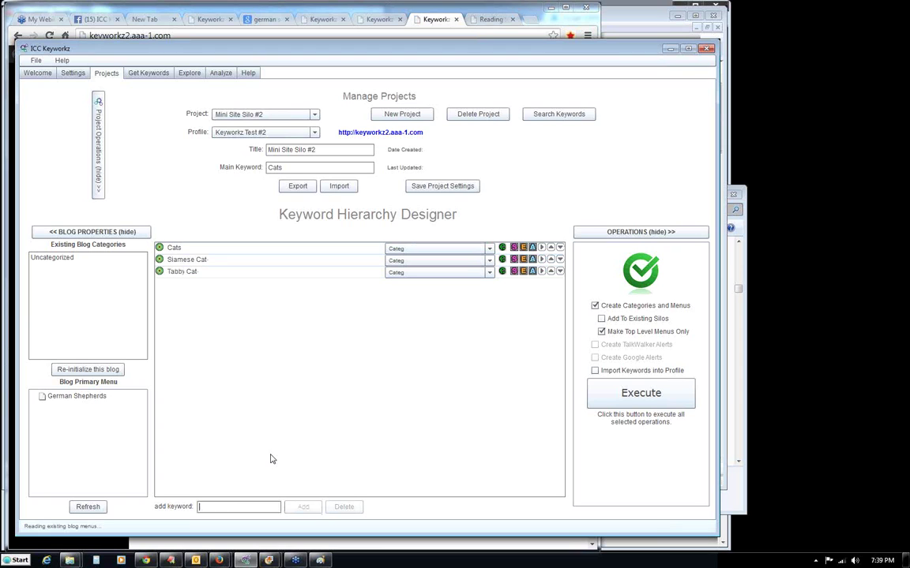
pyautogui.write('Calico Cat')
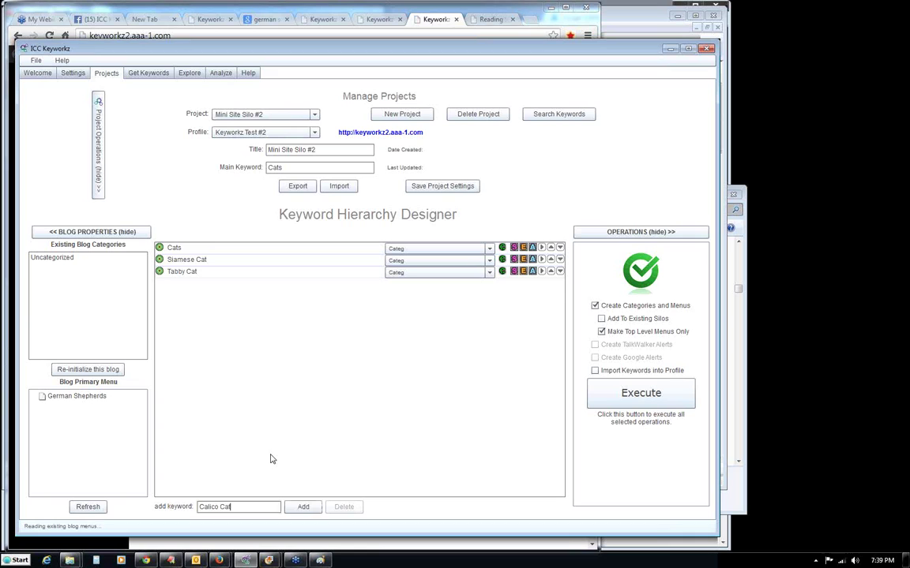
pyautogui.press('Return')
# Add Burmese Cat, delete that entry, then add Burmese Cat again.
pyautogui.write('Burmese CAt')
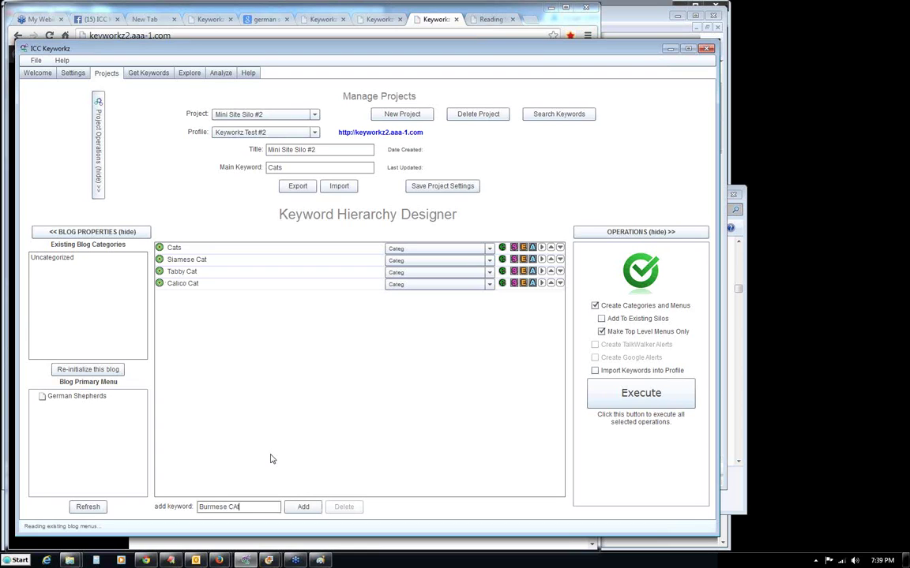
pyautogui.press('Return')
pyautogui.click(234, 298)
pyautogui.click(344, 507)
pyautogui.click(416, 349)
pyautogui.click(365, 351)
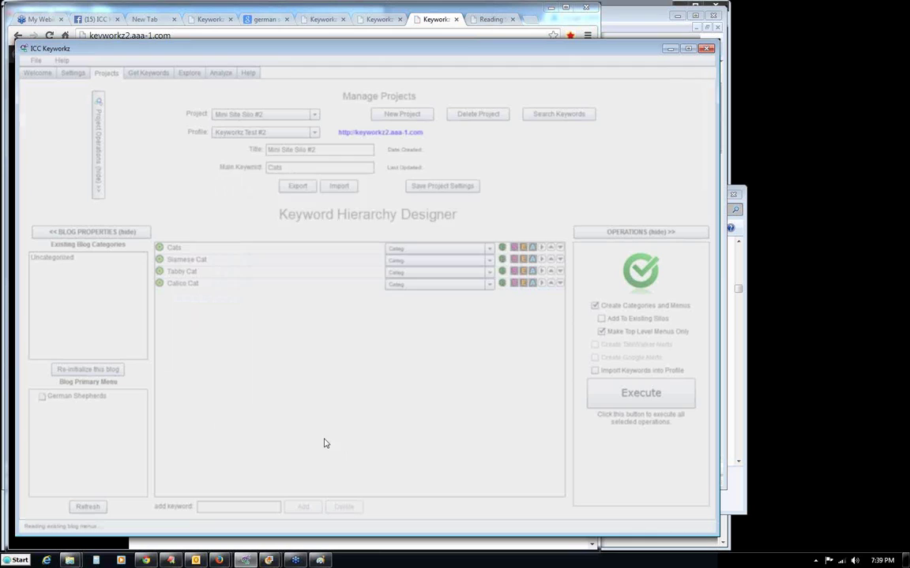
pyautogui.write('Burmese Cat')
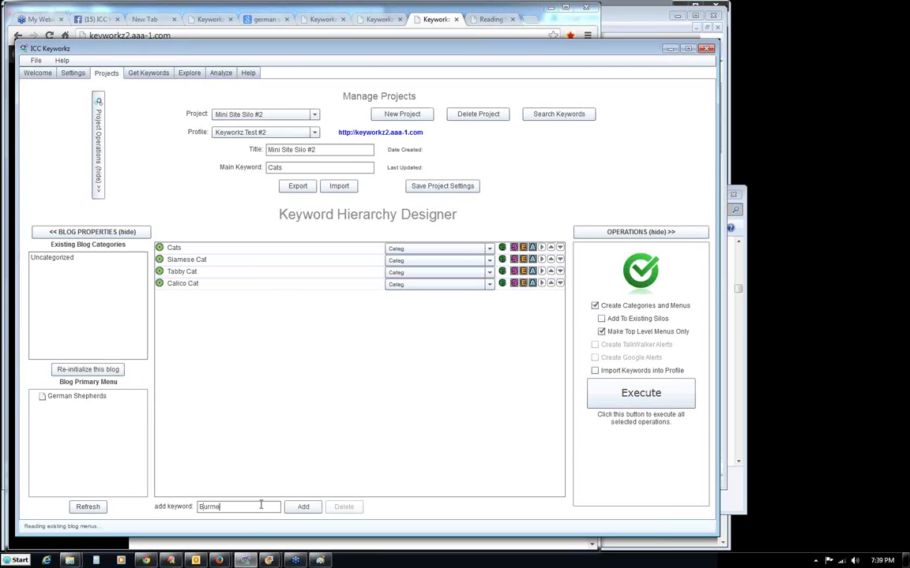
pyautogui.click(303, 506)
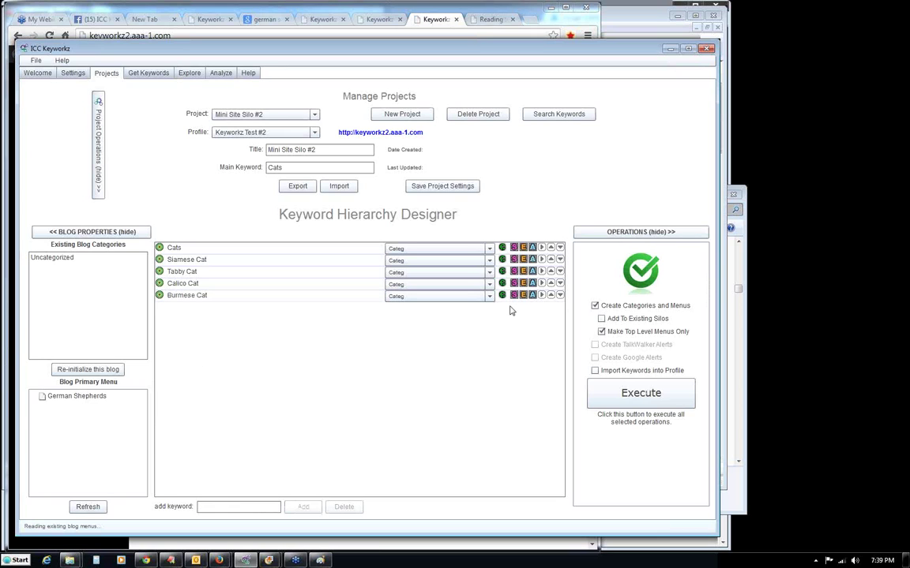
# Indent Burmese, Calico, Tabby and Siamese Cat under Cats.
pyautogui.click(542, 296)
pyautogui.click(542, 296)
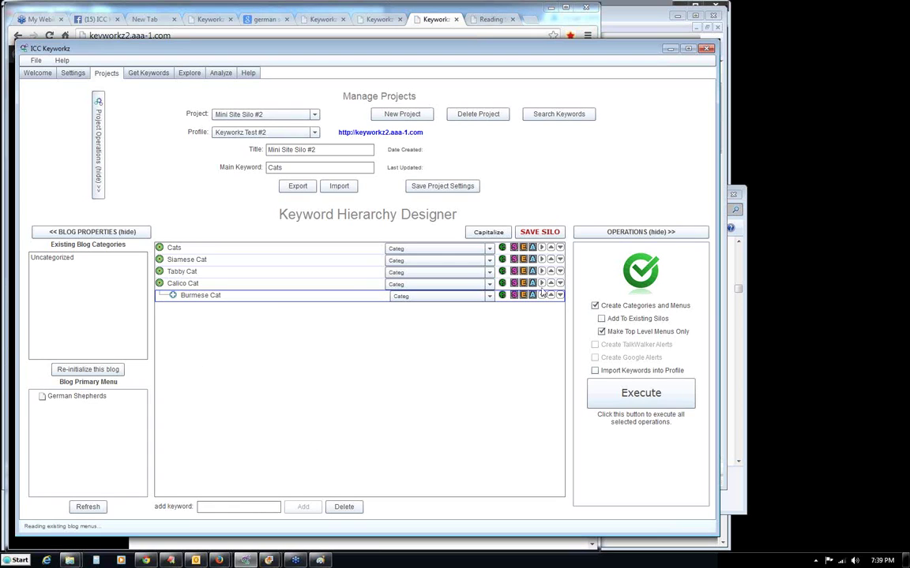
pyautogui.click(541, 284)
pyautogui.click(542, 271)
pyautogui.click(542, 260)
# Set the content type of Cats and all four breeds to Page.
pyautogui.click(399, 249)
pyautogui.click(409, 269)
pyautogui.click(409, 262)
pyautogui.click(406, 293)
pyautogui.click(409, 272)
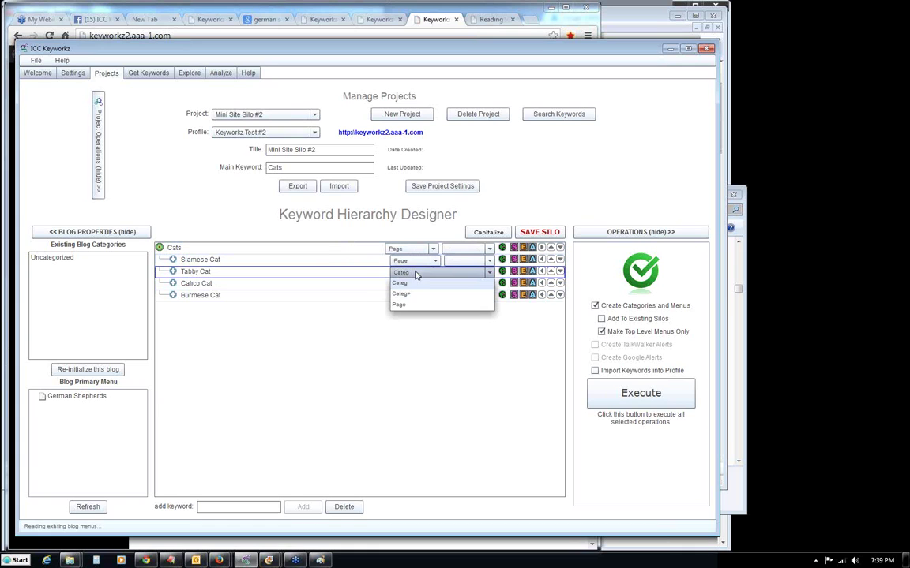
pyautogui.click(409, 307)
pyautogui.click(409, 283)
pyautogui.click(408, 316)
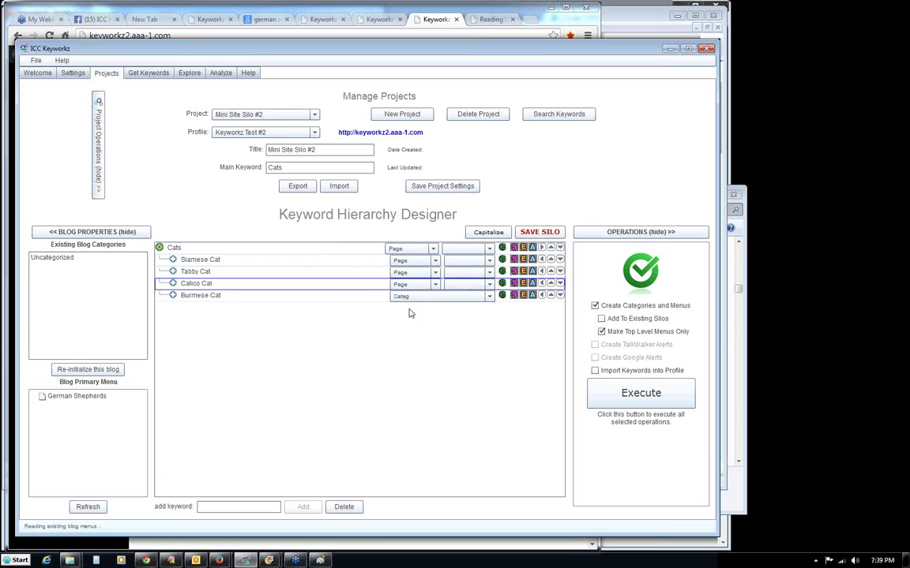
pyautogui.click(409, 295)
pyautogui.click(407, 328)
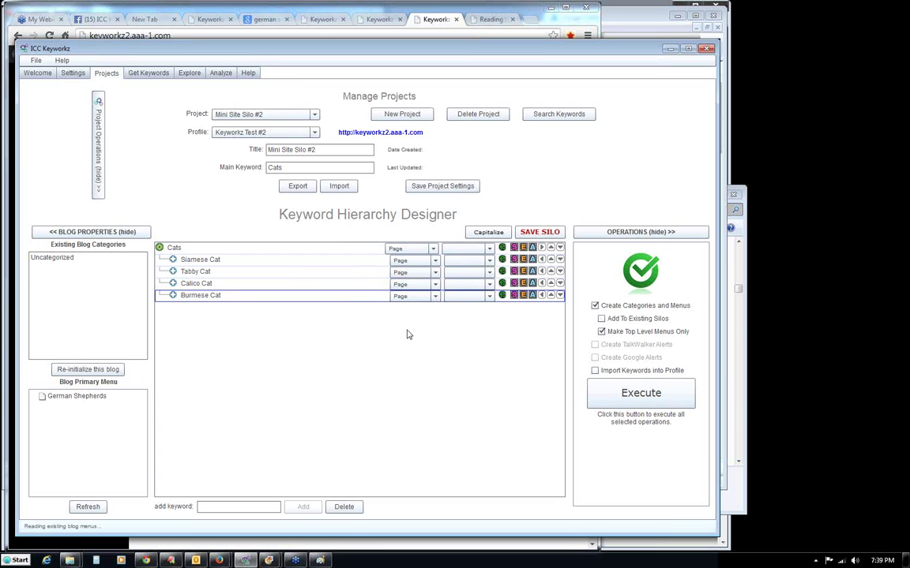
# Chain the links: Cats→Siamese→Tabby→Calico→Burmese Cat, and Burmese Cat back to Cats.
pyautogui.click(612, 231)
pyautogui.click(610, 249)
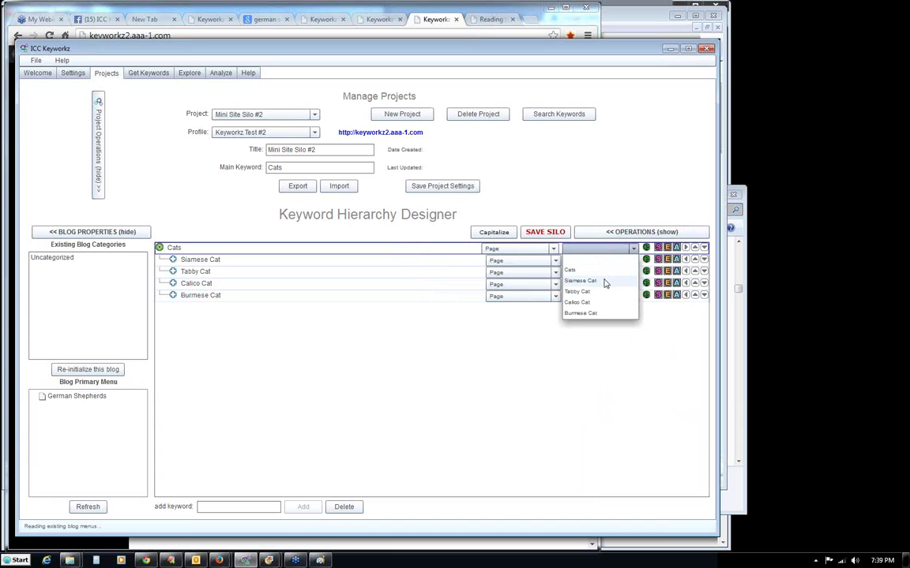
pyautogui.click(603, 280)
pyautogui.click(598, 260)
pyautogui.click(593, 305)
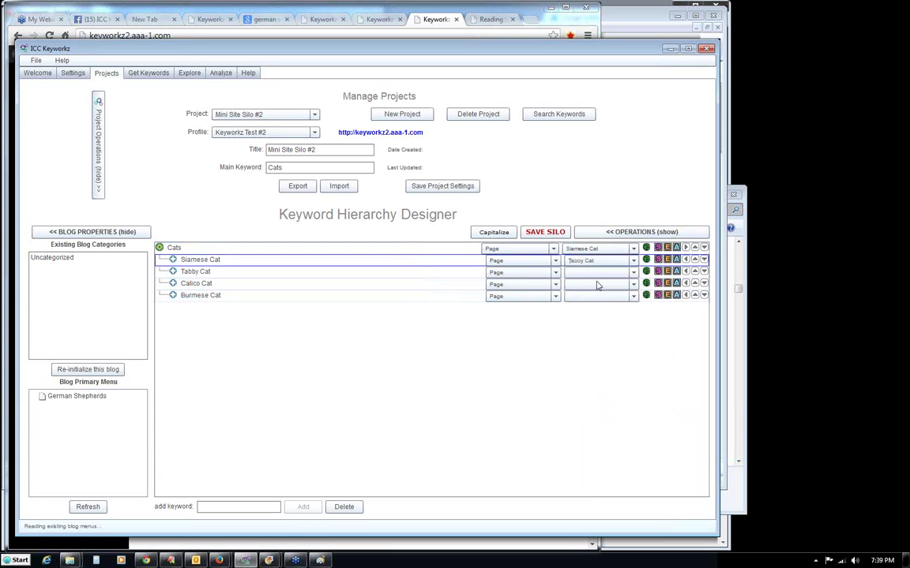
pyautogui.click(598, 276)
pyautogui.click(580, 326)
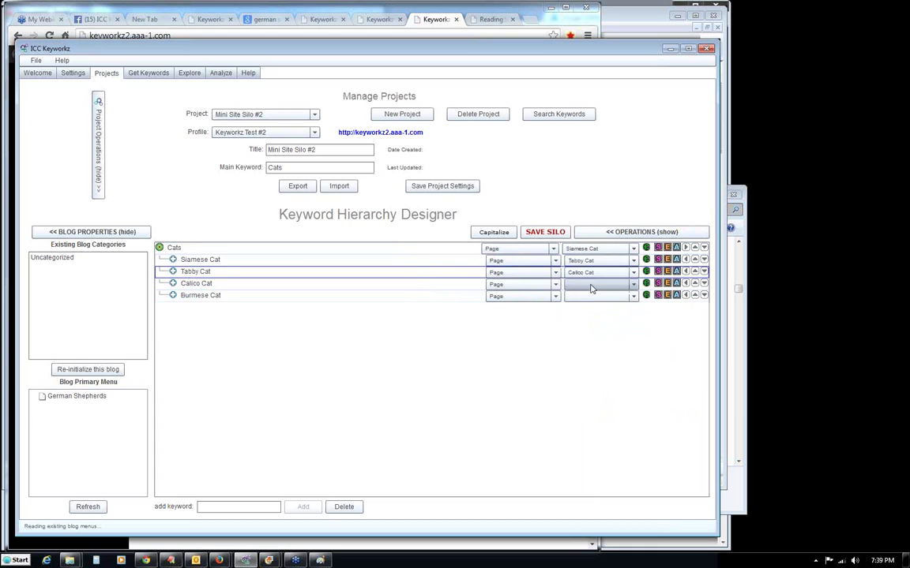
pyautogui.click(598, 284)
pyautogui.click(582, 348)
pyautogui.click(594, 295)
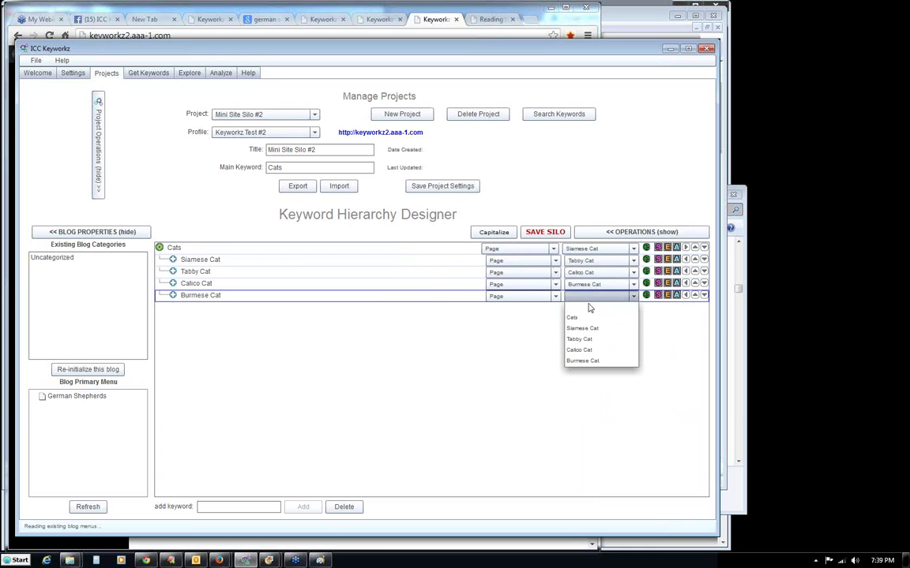
pyautogui.click(573, 317)
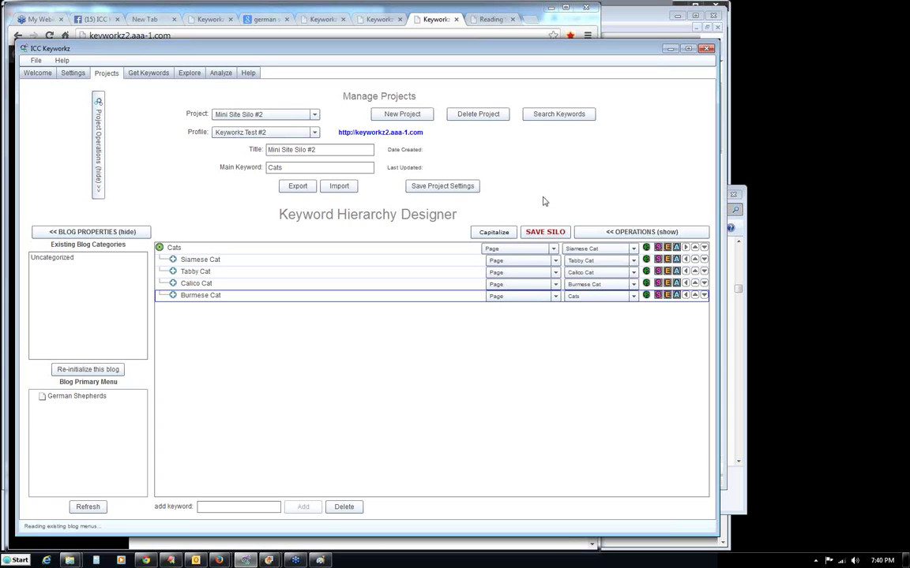
pyautogui.click(594, 234)
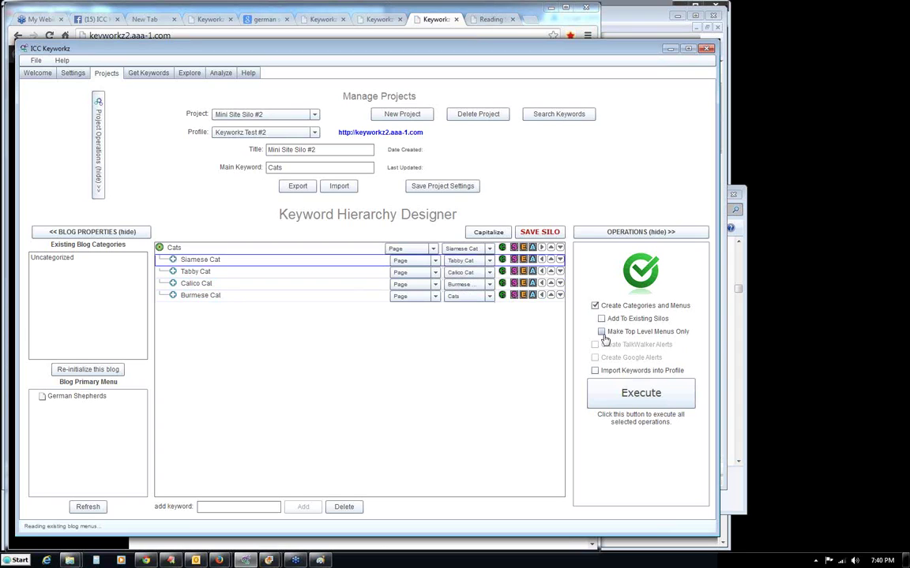
# Enable Make Top Level Menus Only and save the Cats keyword silo.
pyautogui.click(602, 333)
pyautogui.click(534, 233)
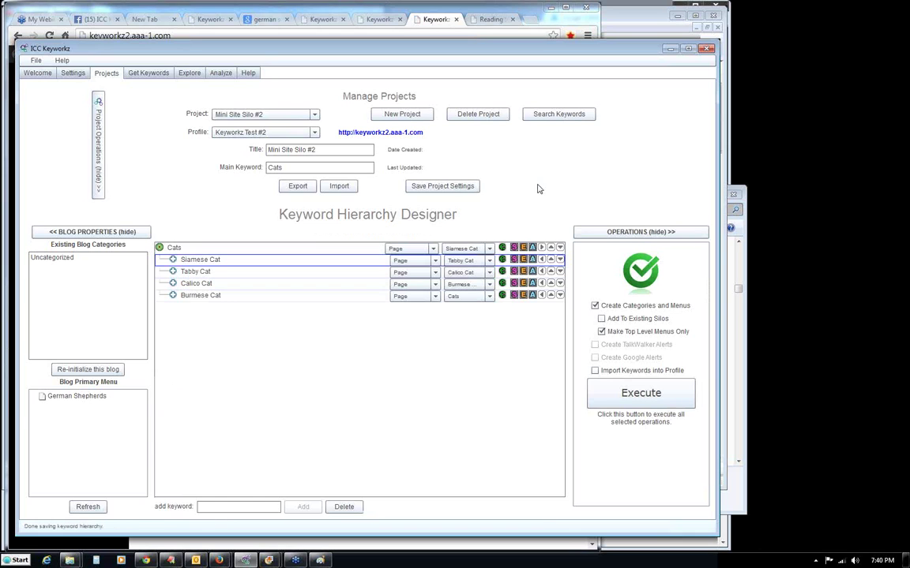
pyautogui.click(502, 250)
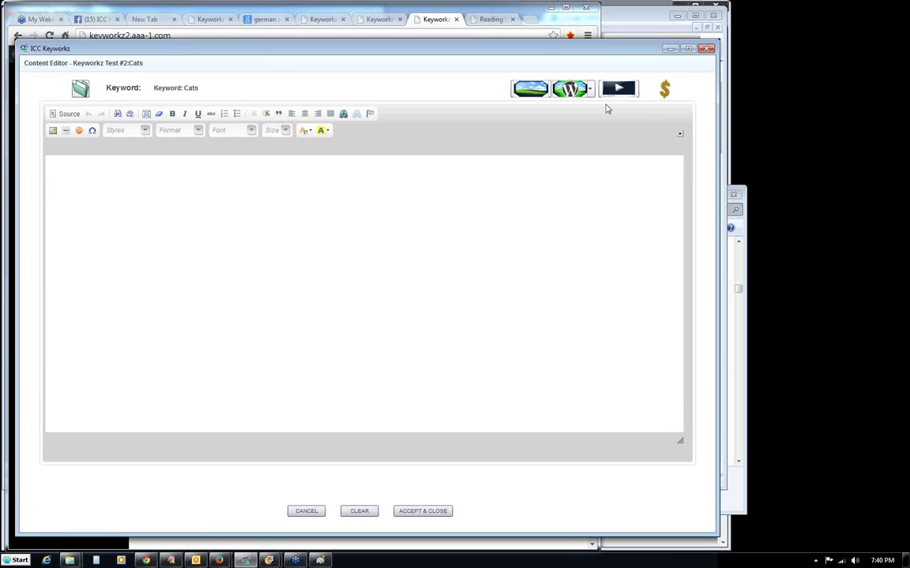
# Embed the 'Epic Funny Cats 20 Minutes' video in the Cats content and save it.
pyautogui.click(619, 91)
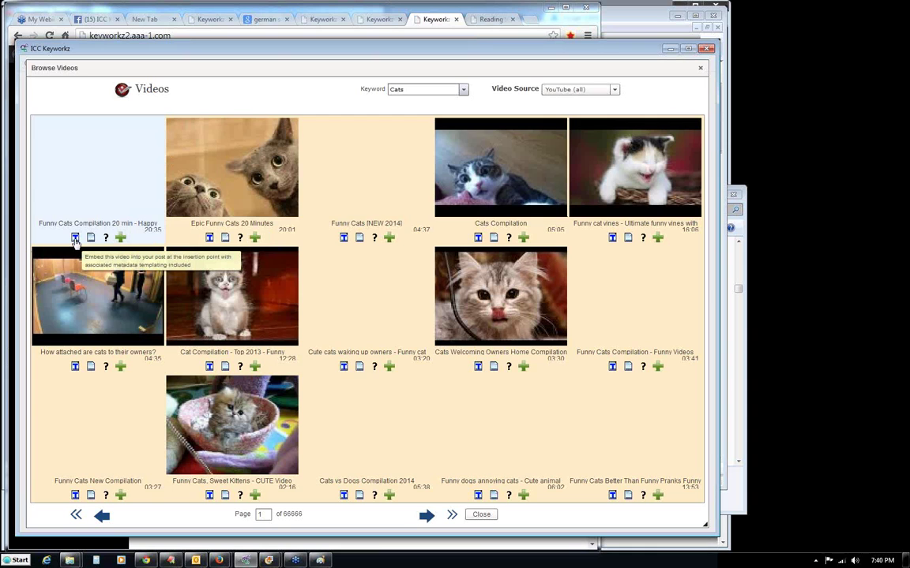
pyautogui.click(209, 237)
pyautogui.click(367, 310)
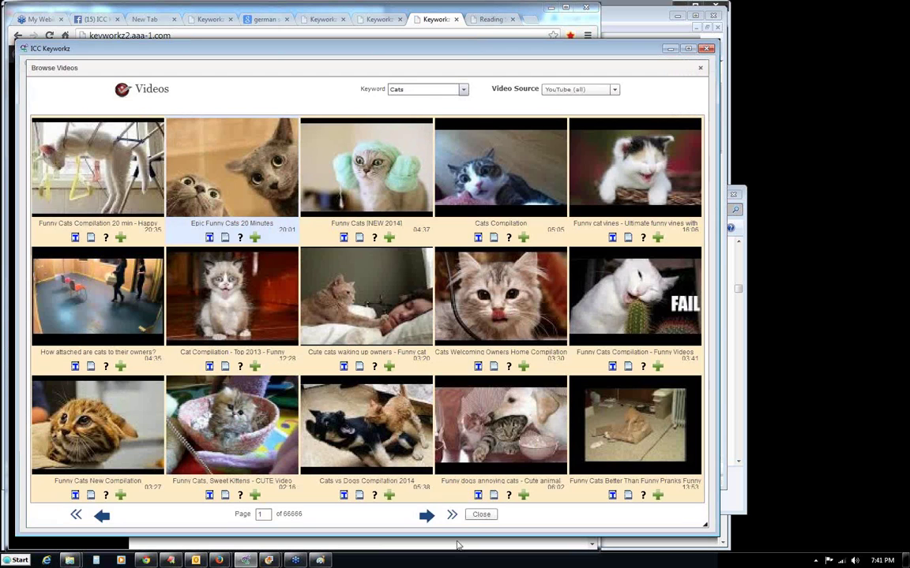
pyautogui.click(481, 514)
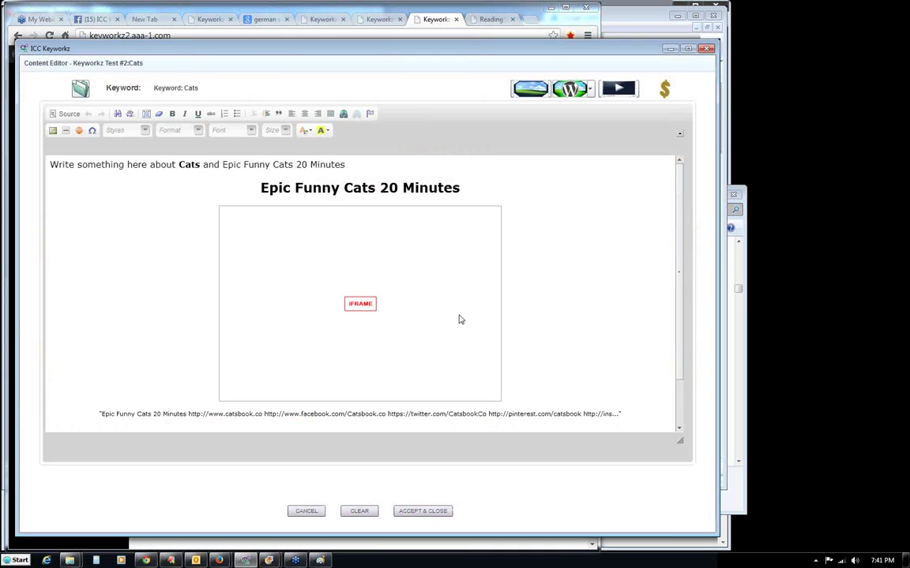
pyautogui.click(416, 512)
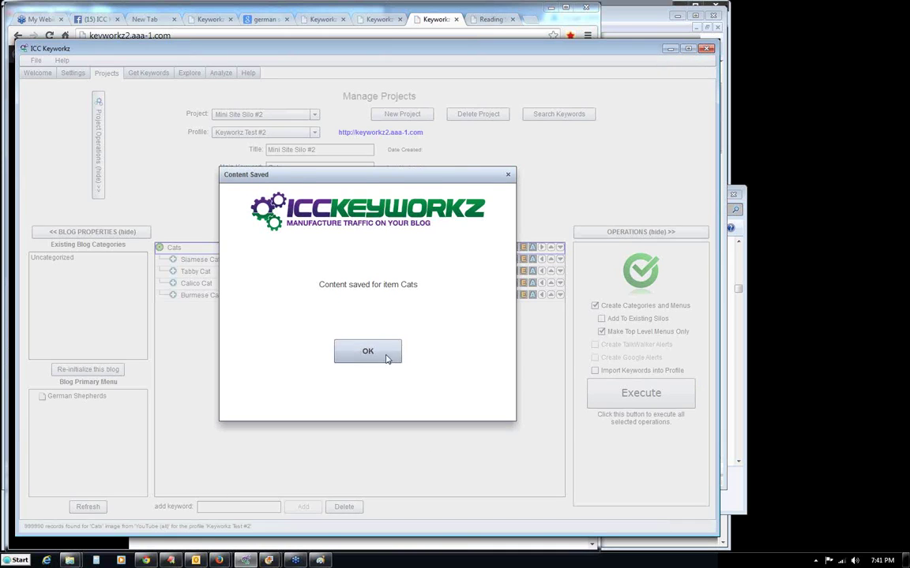
pyautogui.click(385, 355)
# Embed the 'Talking Siamese Cat VERY talkative!' video in Siamese Cat's content and save it.
pyautogui.click(502, 260)
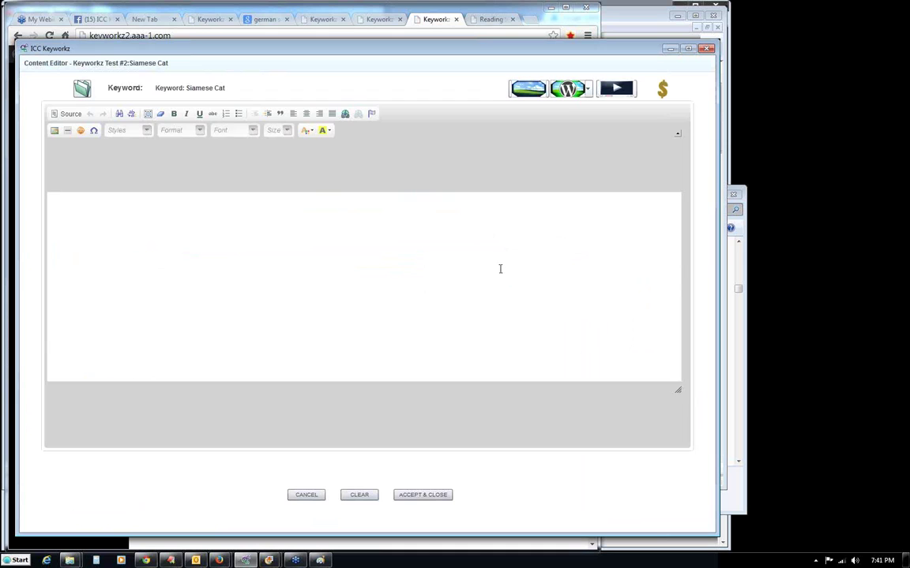
pyautogui.click(617, 90)
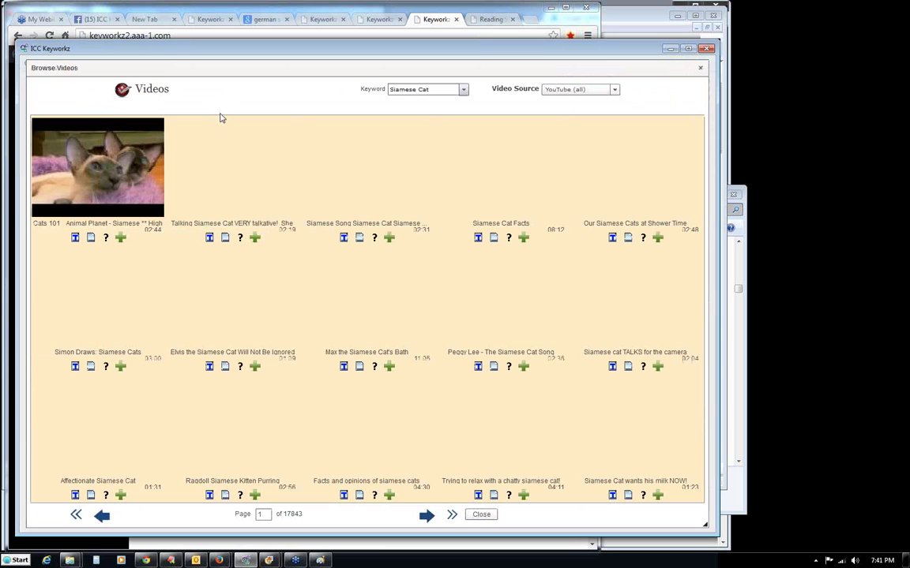
pyautogui.click(209, 237)
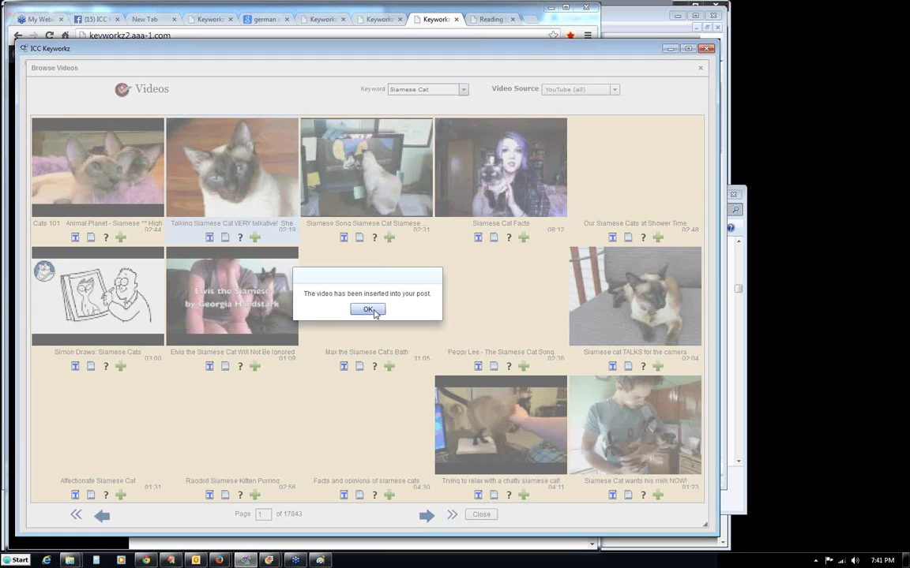
pyautogui.click(367, 308)
pyautogui.click(481, 514)
pyautogui.click(423, 511)
pyautogui.click(367, 353)
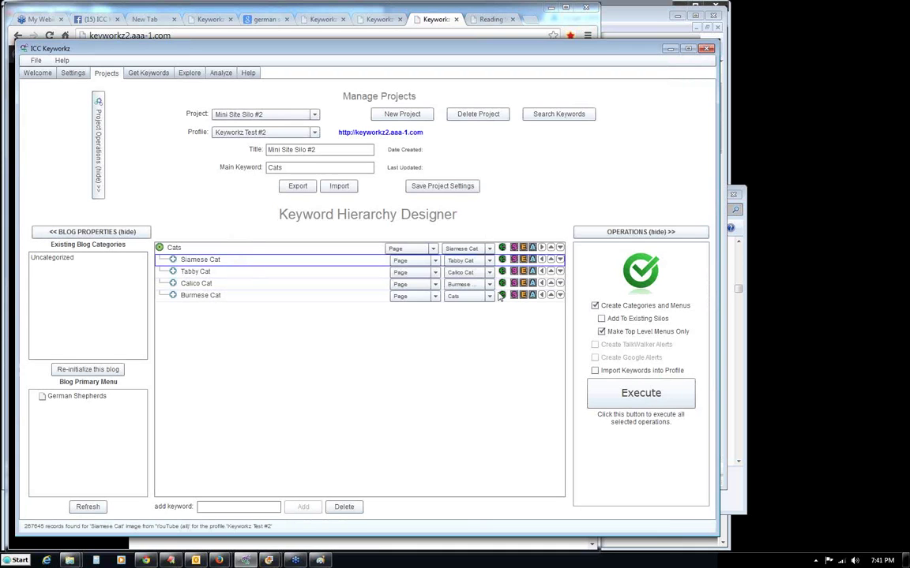
# Embed the 'My Name Is Bobo' video in Tabby Cat's content and save it.
pyautogui.click(502, 272)
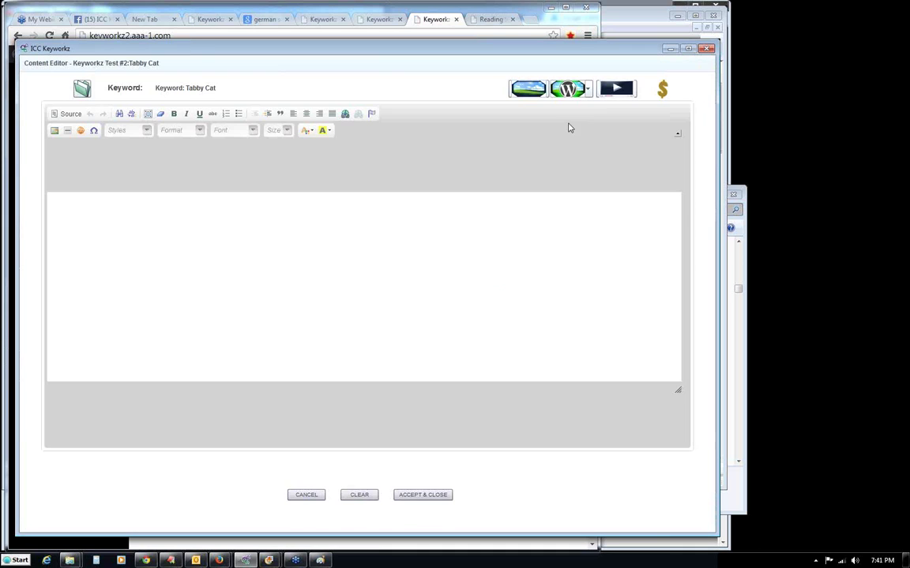
pyautogui.click(615, 90)
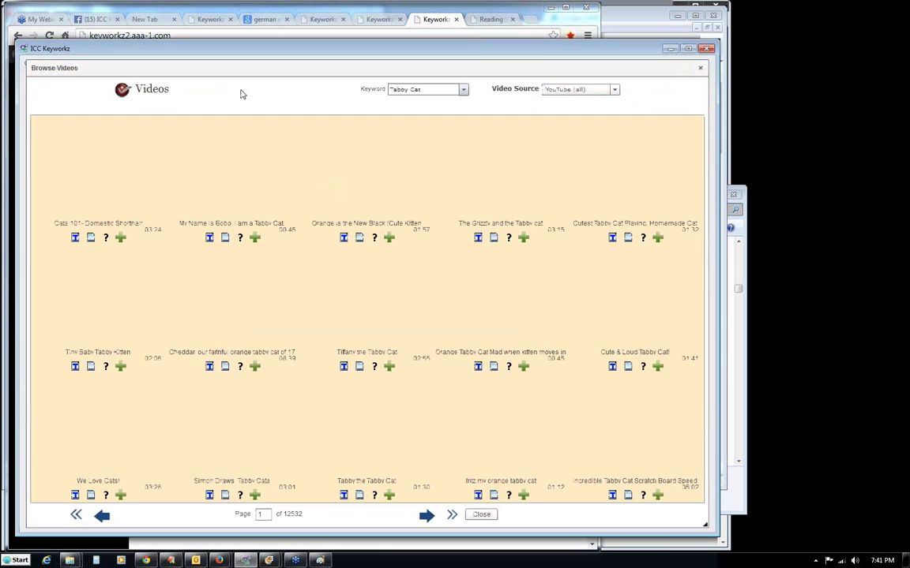
pyautogui.click(210, 237)
pyautogui.click(366, 309)
pyautogui.click(478, 514)
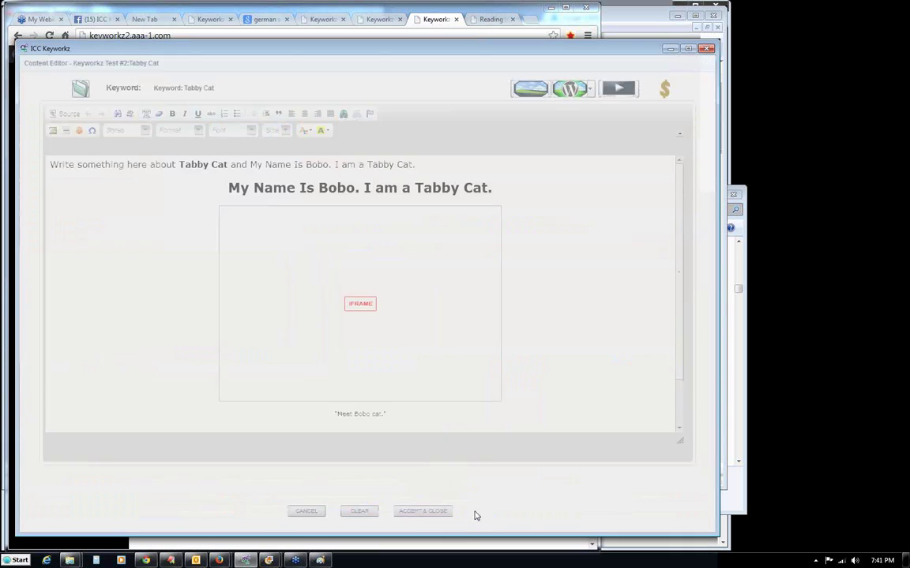
pyautogui.click(422, 511)
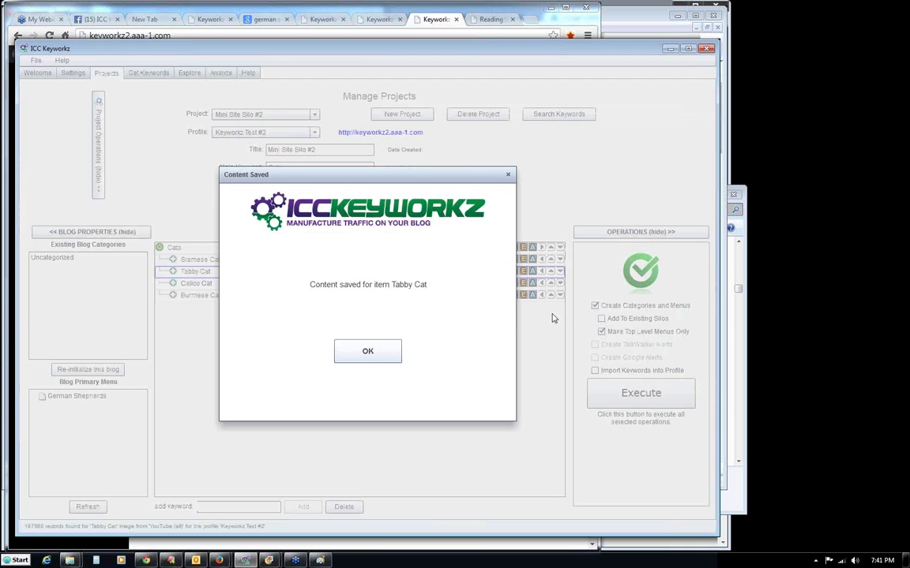
pyautogui.click(383, 360)
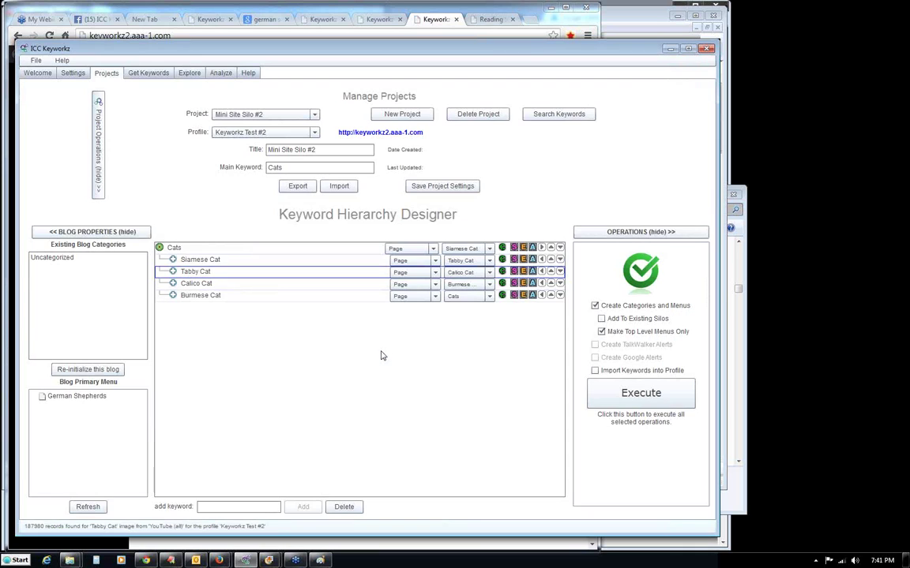
# Embed the 'Ella the Beautiful Calico Cat gets a Bath' video in Calico Cat's content and save it.
pyautogui.click(502, 283)
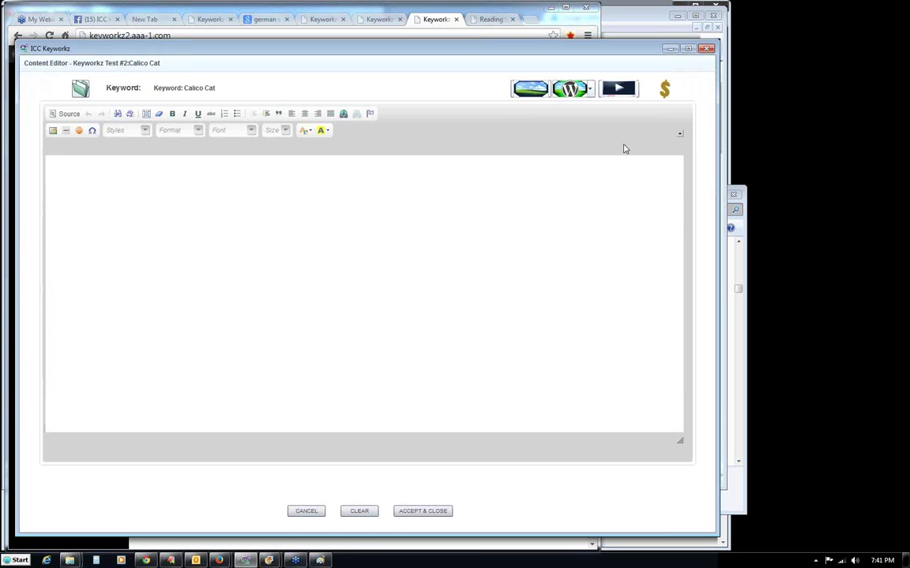
pyautogui.click(618, 89)
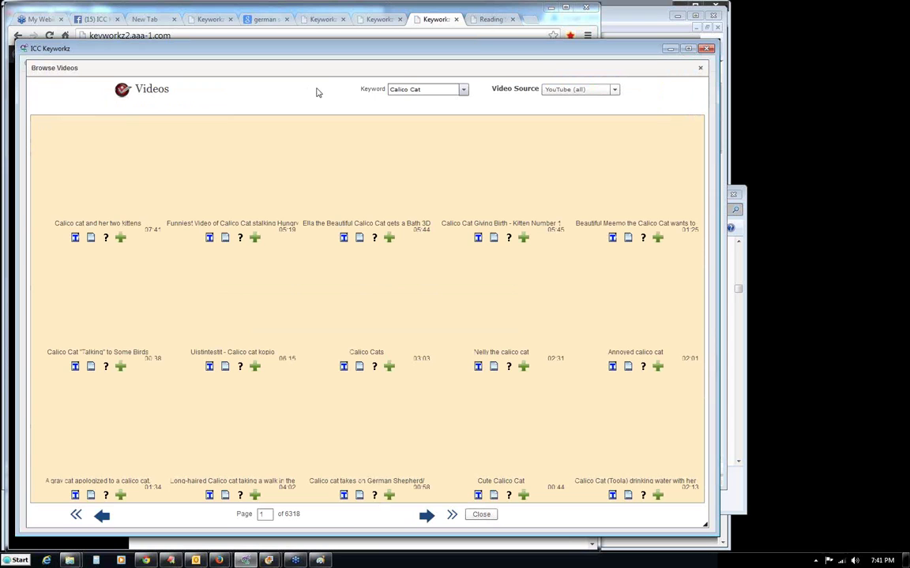
pyautogui.moveTo(296, 79); pyautogui.dragTo(292, 76)
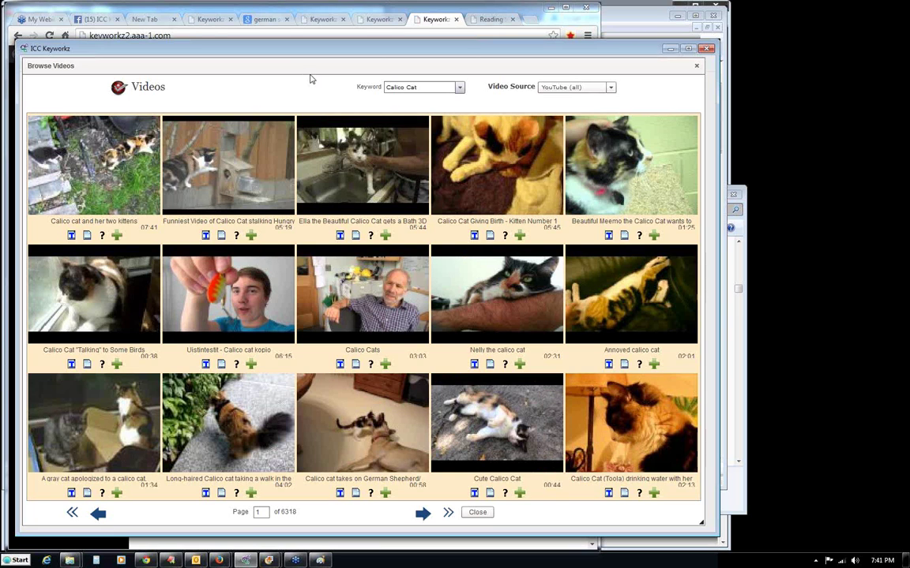
pyautogui.click(339, 235)
pyautogui.click(365, 308)
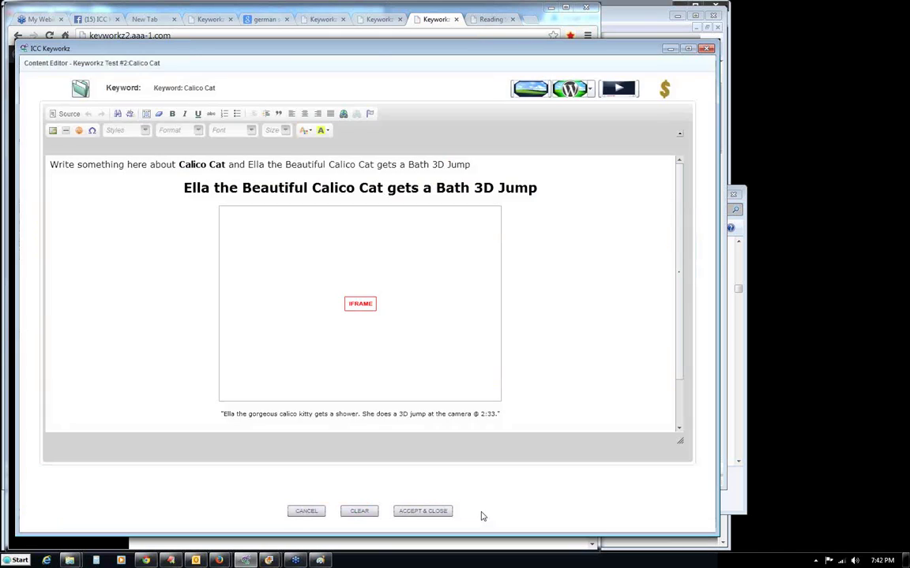
pyautogui.click(476, 512)
pyautogui.click(423, 512)
pyautogui.click(366, 352)
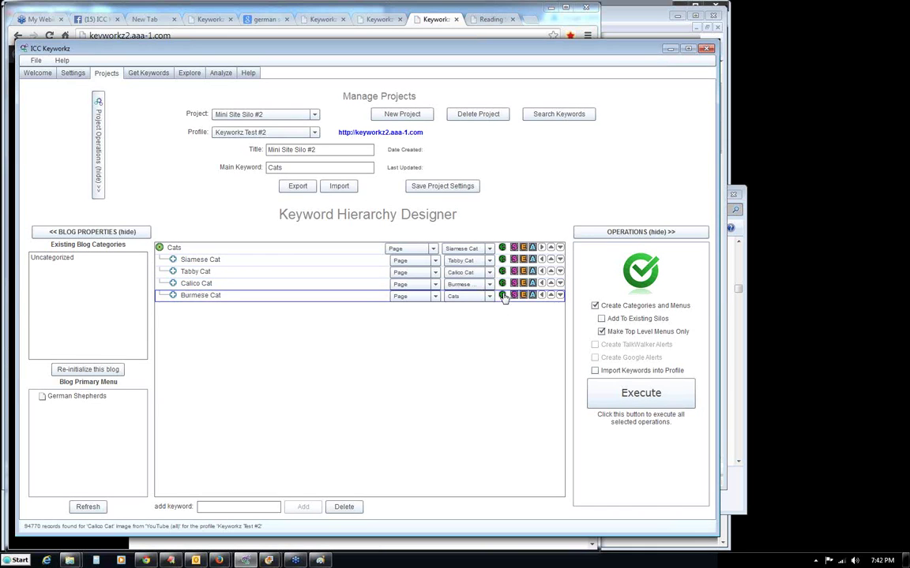
# Insert the 'Cats 101: Burmese' video into Burmese Cat's content and save it.
pyautogui.click(522, 295)
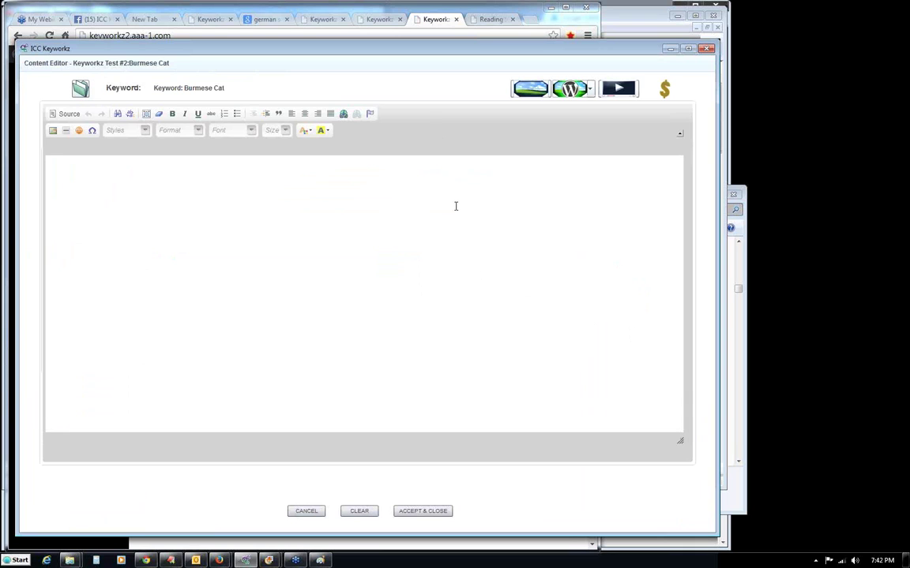
pyautogui.click(606, 91)
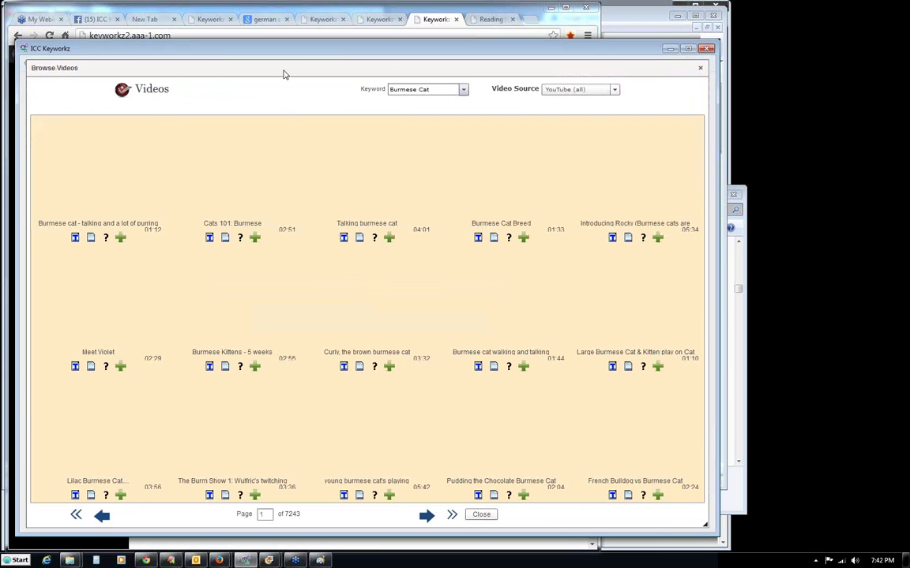
pyautogui.moveTo(285, 74); pyautogui.dragTo(279, 72)
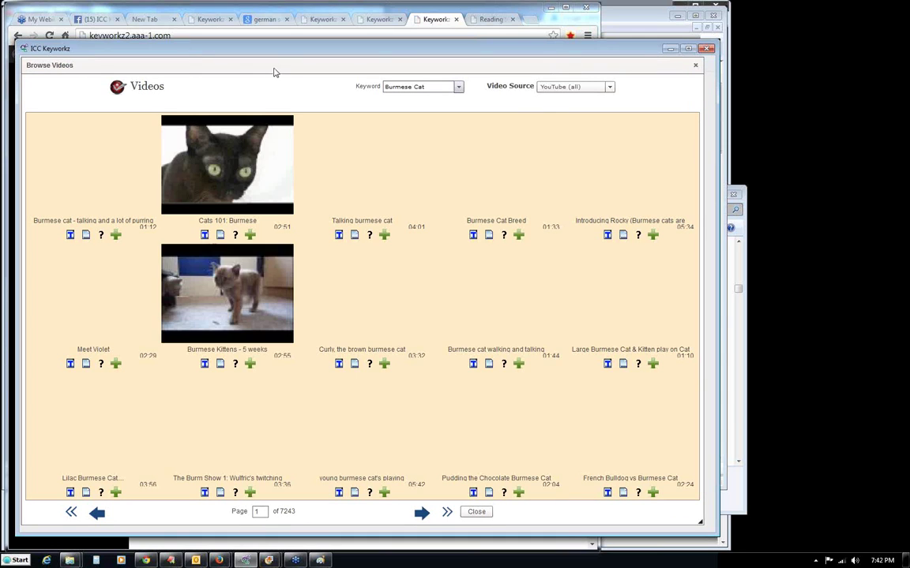
pyautogui.click(204, 235)
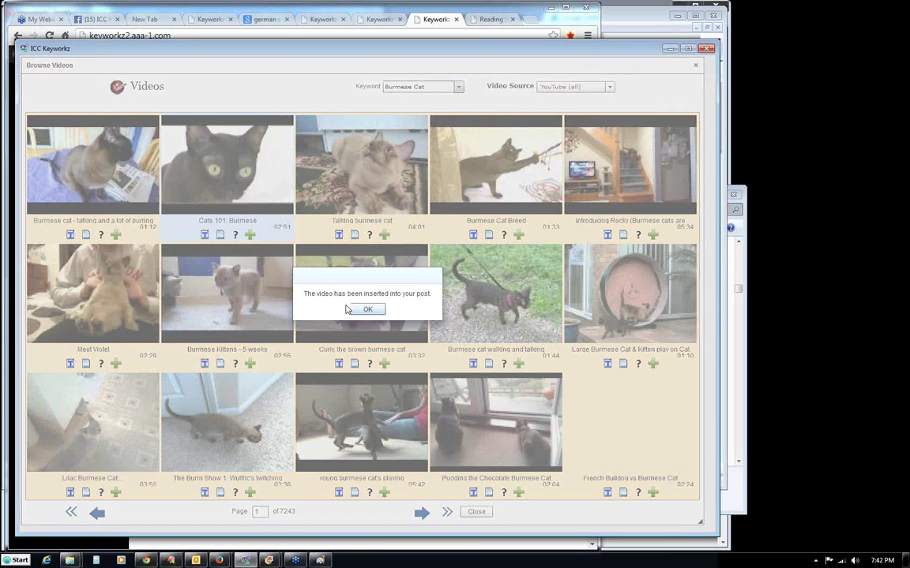
pyautogui.click(368, 310)
pyautogui.click(477, 511)
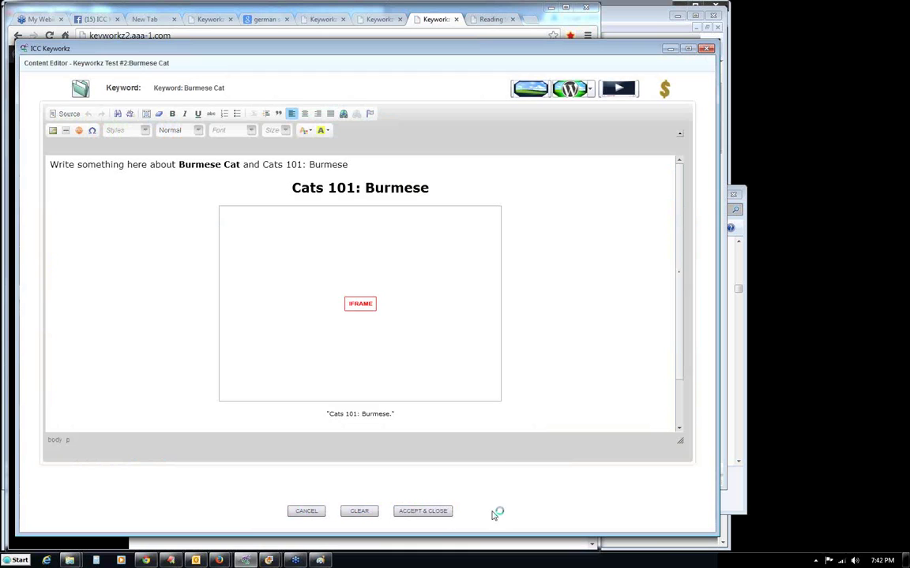
pyautogui.click(429, 512)
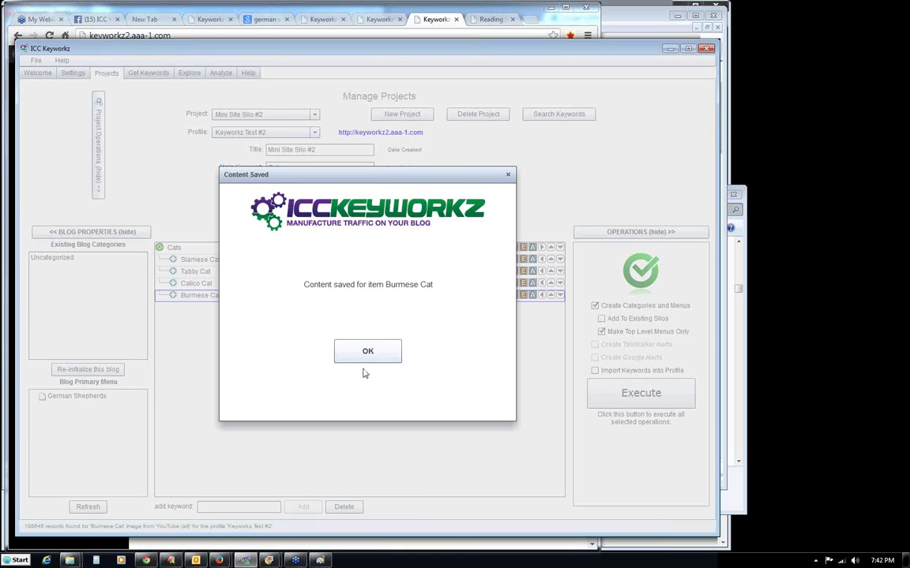
pyautogui.click(367, 350)
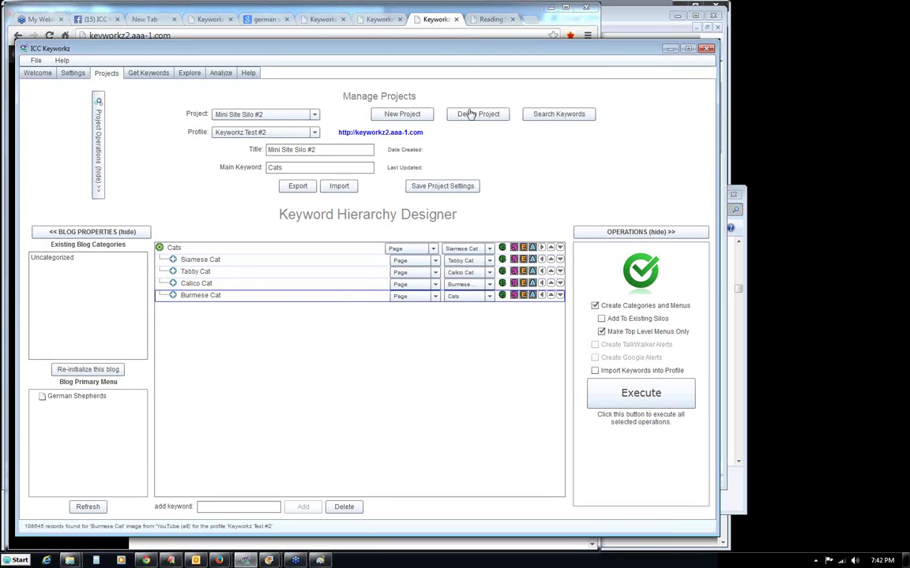
pyautogui.click(385, 16)
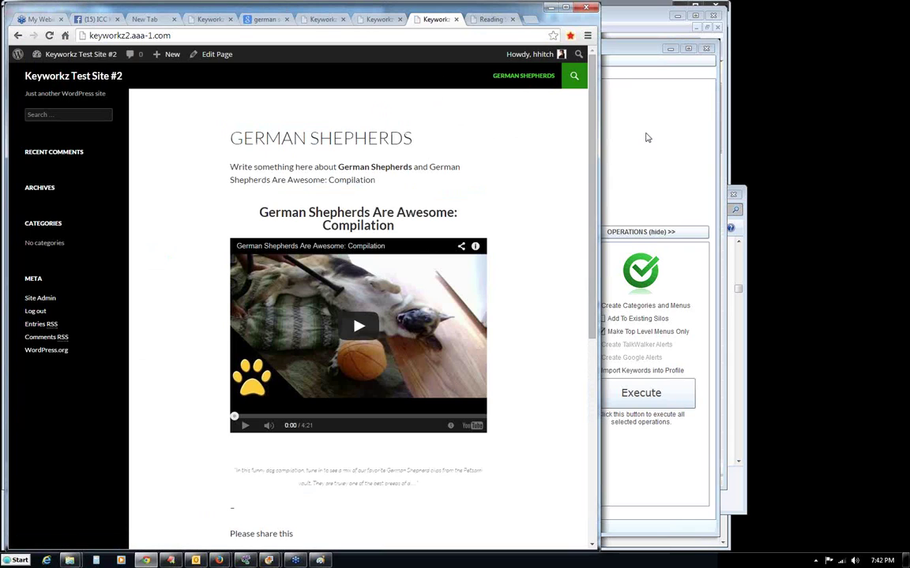
# Return from the live German Shepherds page to the ICC Keyworkz Mini Site Silo #2 project.
pyautogui.click(626, 52)
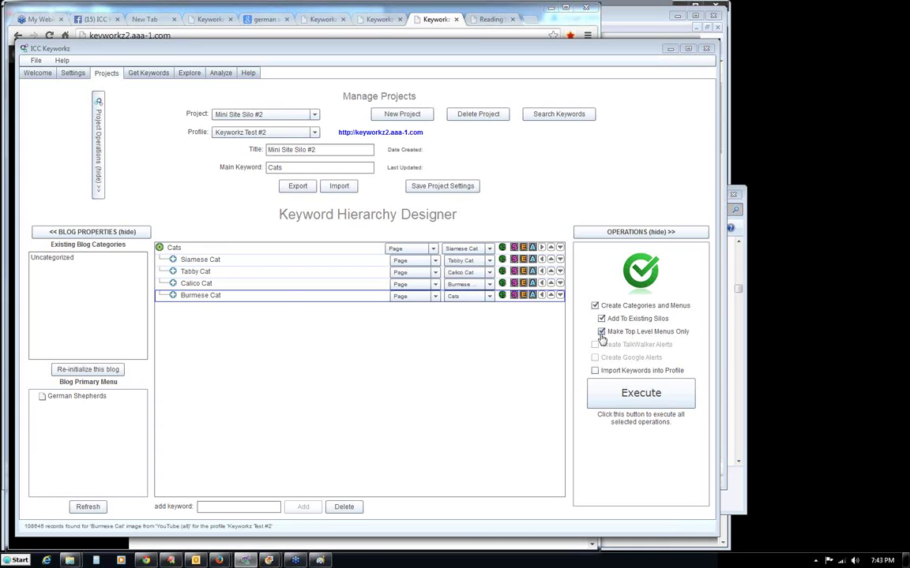
# Execute the checked blog operations for the top-level Cats keyword and confirm success.
pyautogui.click(175, 249)
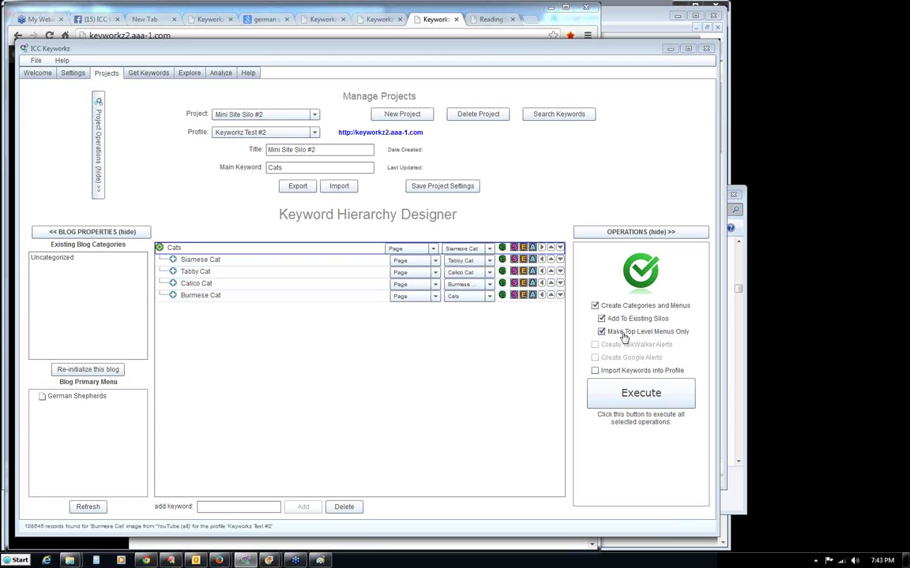
pyautogui.click(640, 399)
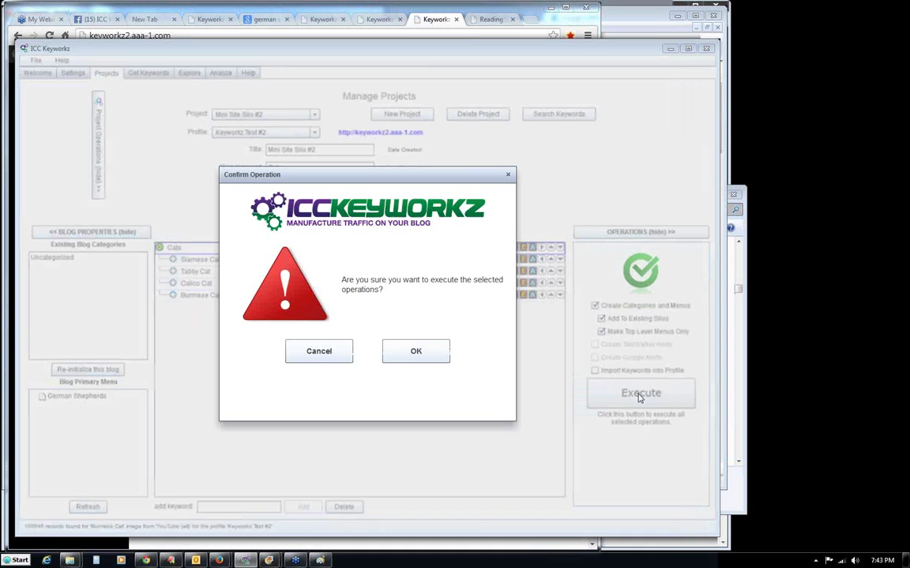
pyautogui.click(413, 355)
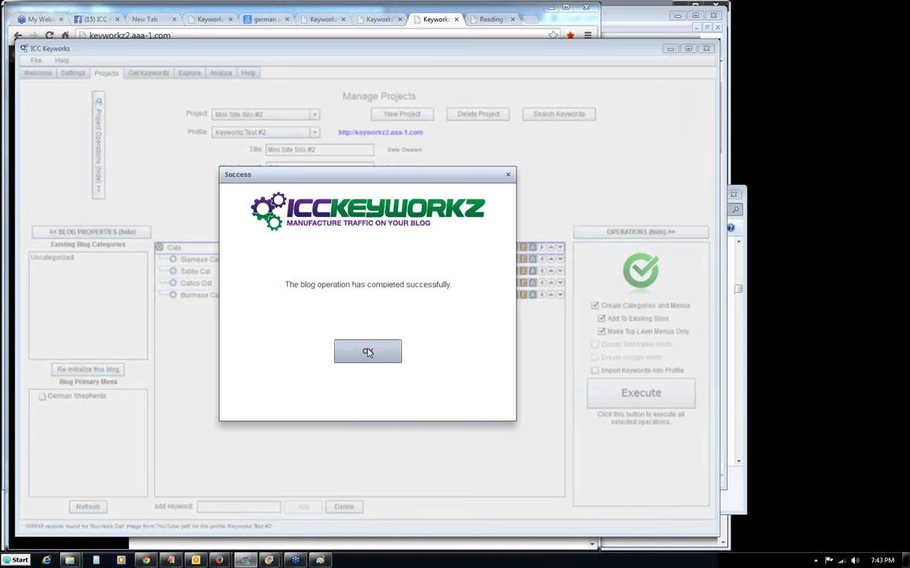
pyautogui.click(368, 352)
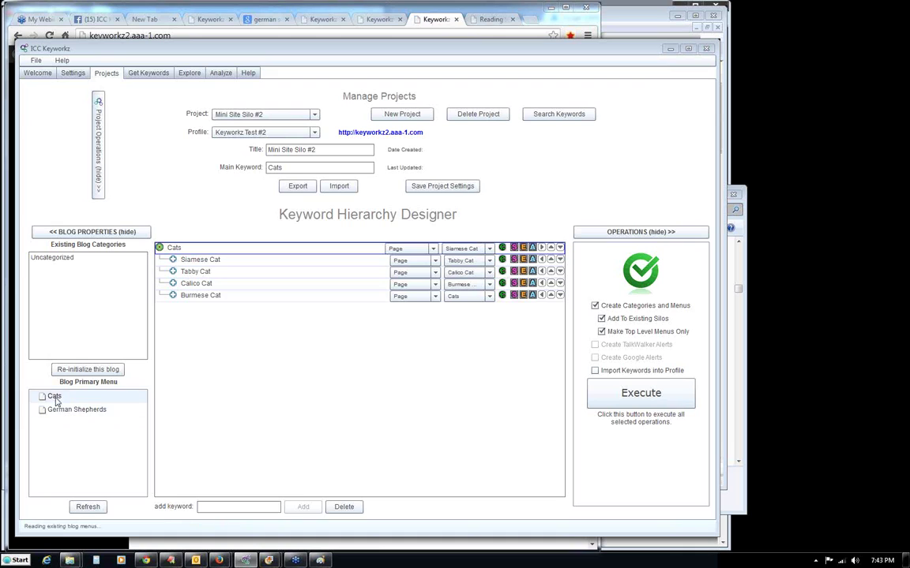
# Check that Cats now appears beside German Shepherds in the Blog Primary Menu list.
pyautogui.click(52, 396)
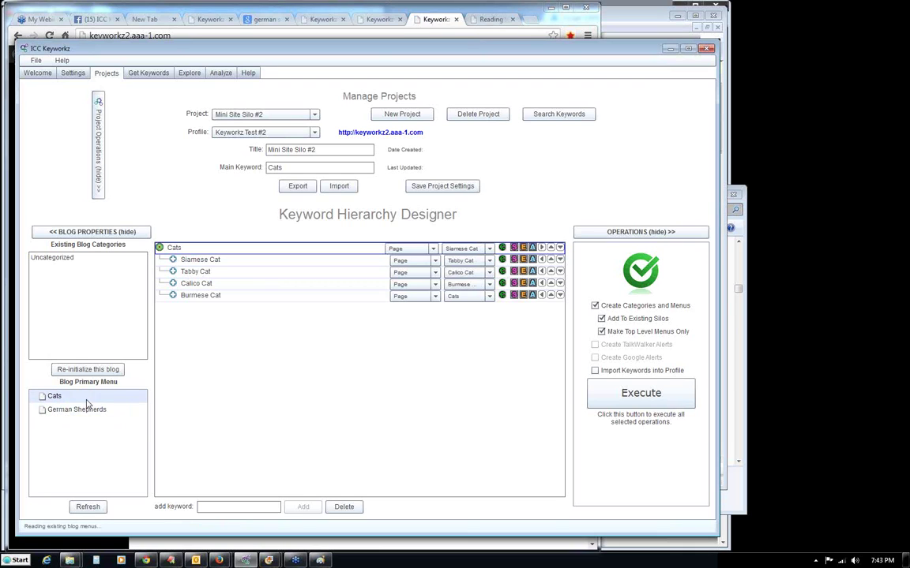
pyautogui.click(75, 412)
pyautogui.click(61, 397)
pyautogui.click(75, 409)
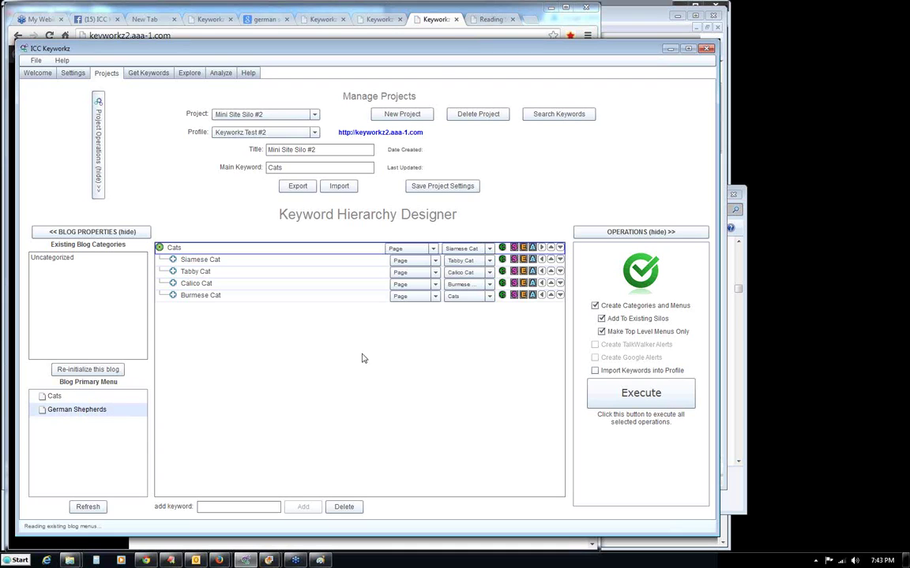
# Reload the blog from its home page and open the live Cats page.
pyautogui.click(430, 24)
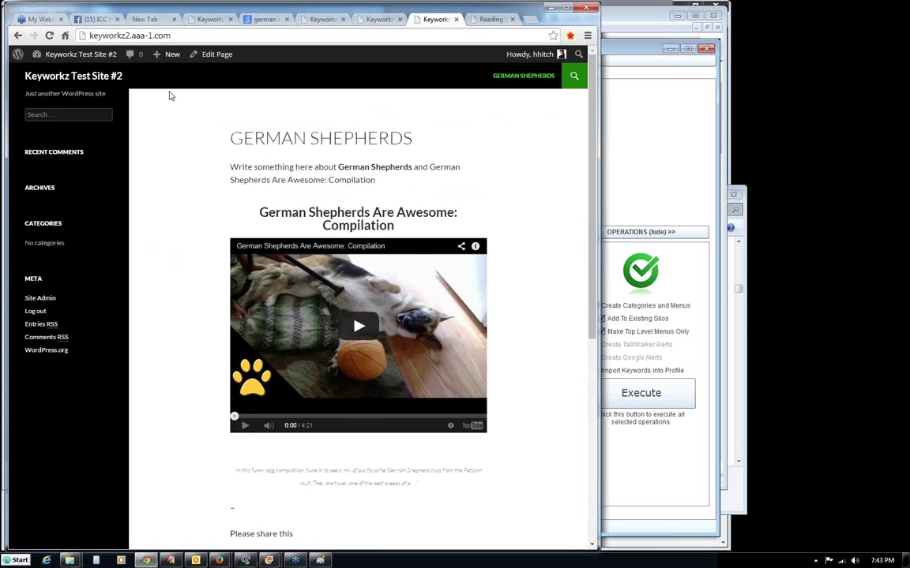
pyautogui.click(51, 75)
pyautogui.click(469, 76)
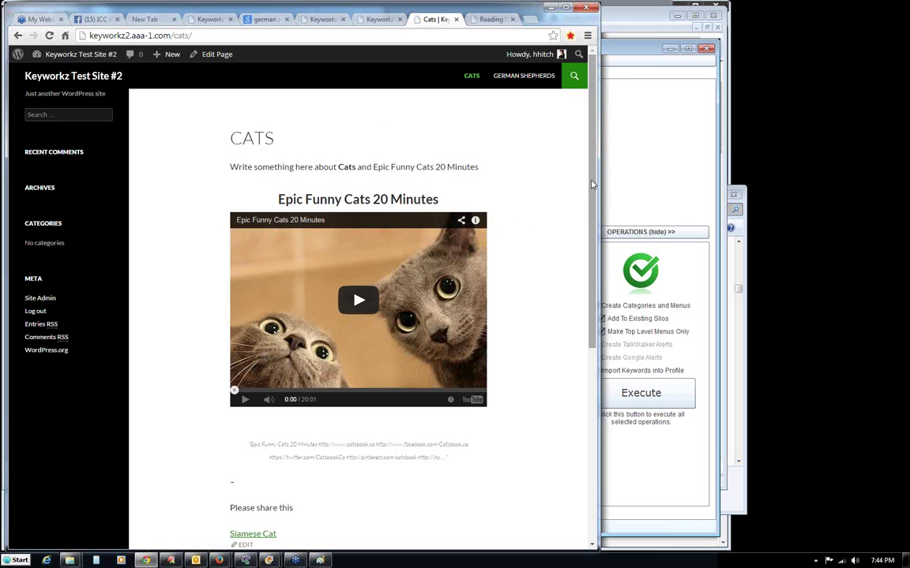
pyautogui.moveTo(592, 184); pyautogui.dragTo(595, 241)
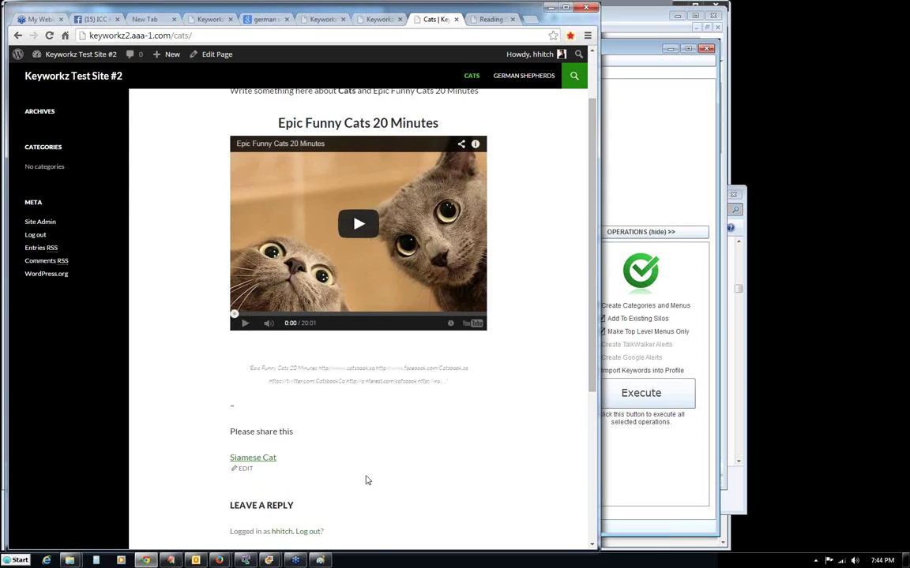
# Follow the share links through the Siamese, Tabby, Calico and Burmese Cat pages back to Cats.
pyautogui.click(253, 461)
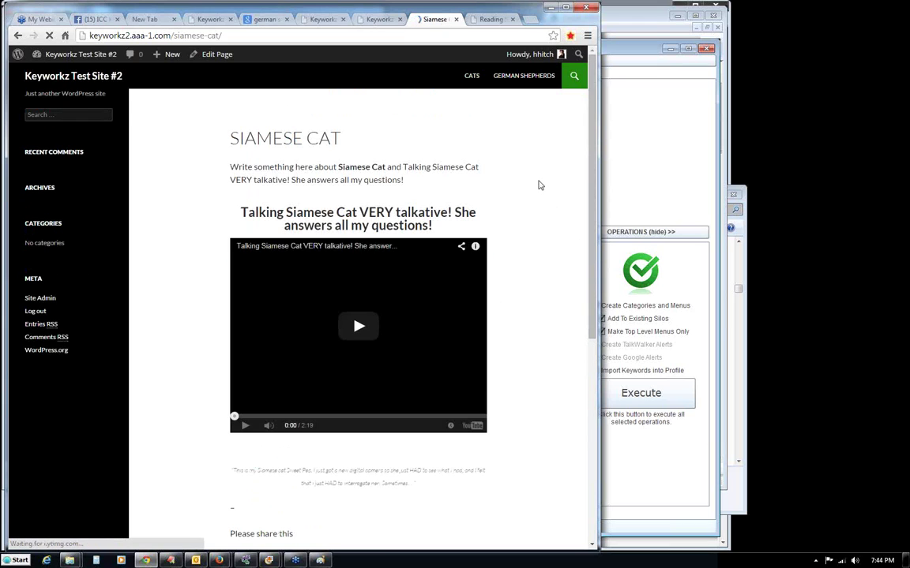
pyautogui.scroll(-1, 442, 339)
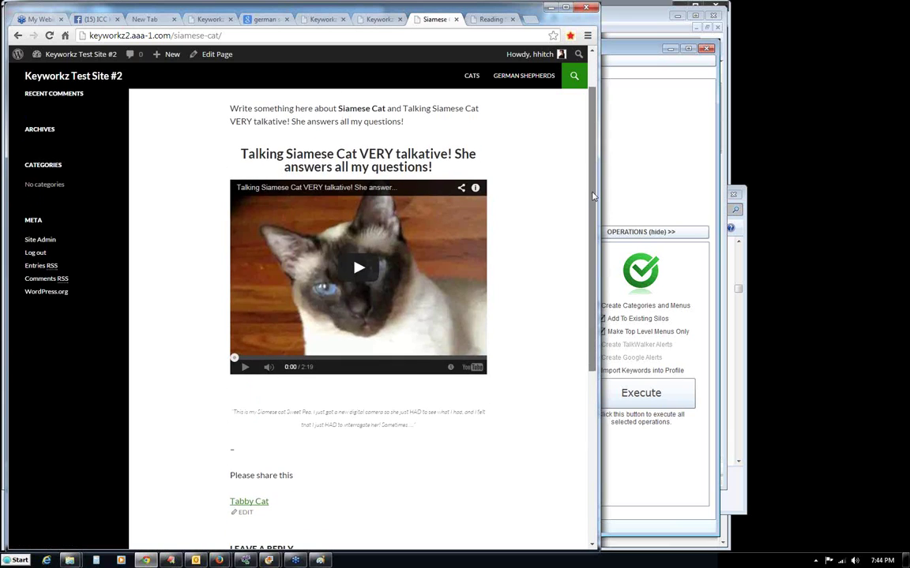
pyautogui.click(242, 502)
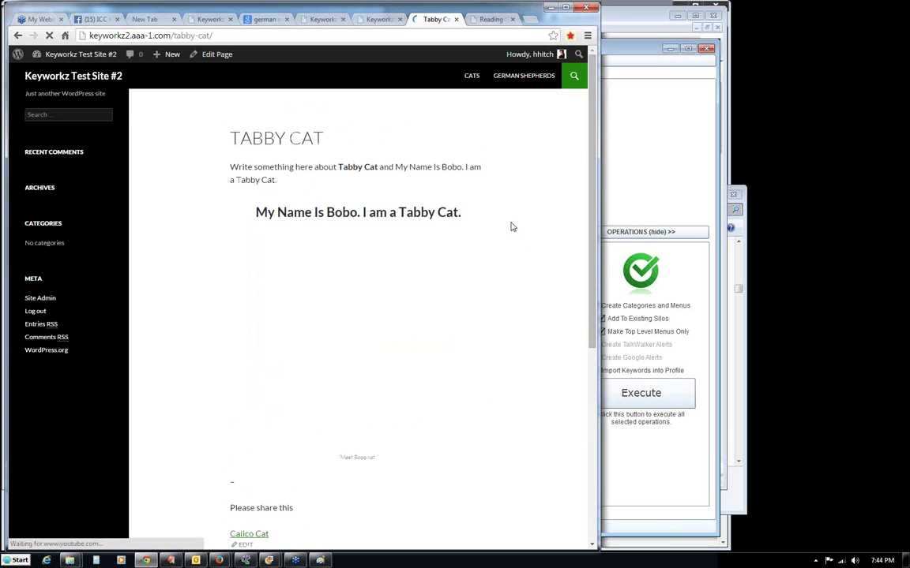
pyautogui.moveTo(589, 164); pyautogui.dragTo(589, 219)
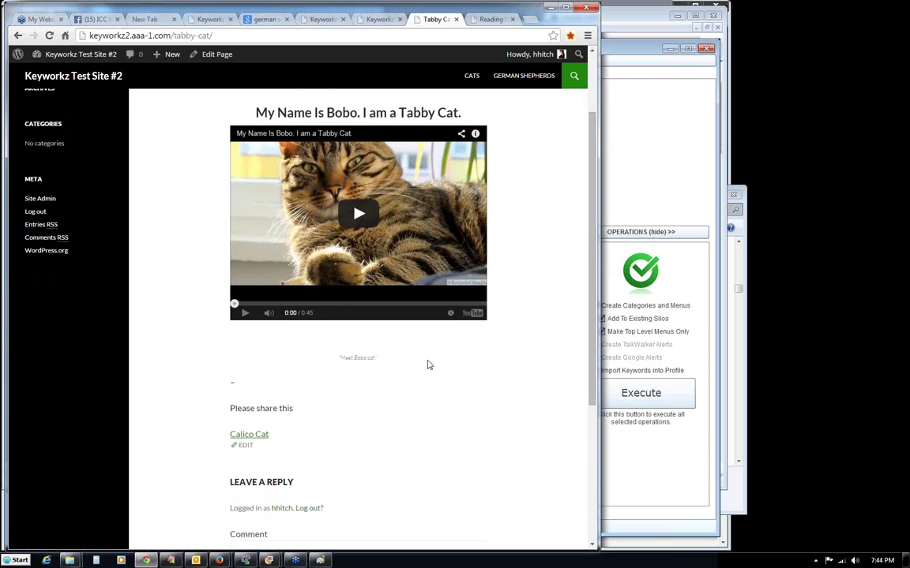
pyautogui.click(262, 439)
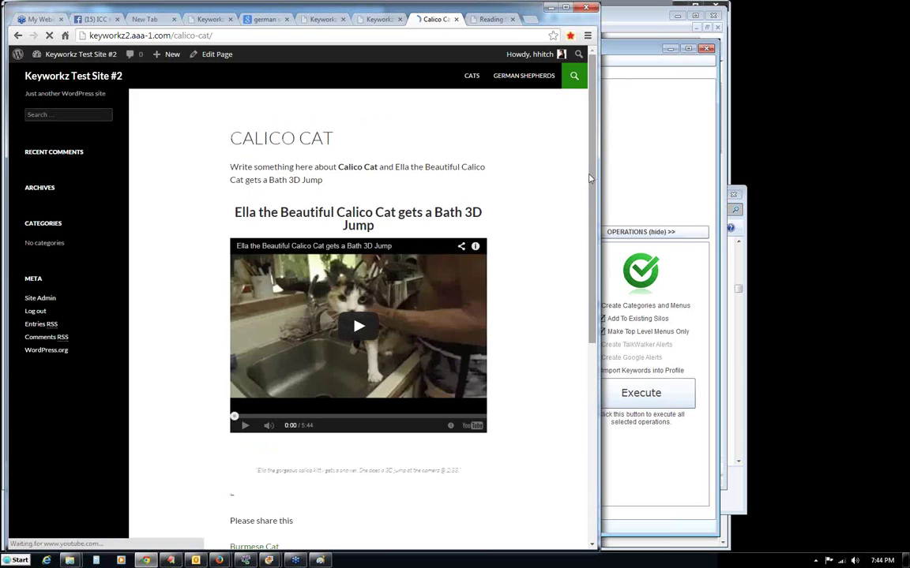
pyautogui.scroll(-1, 358, 315)
pyautogui.click(246, 502)
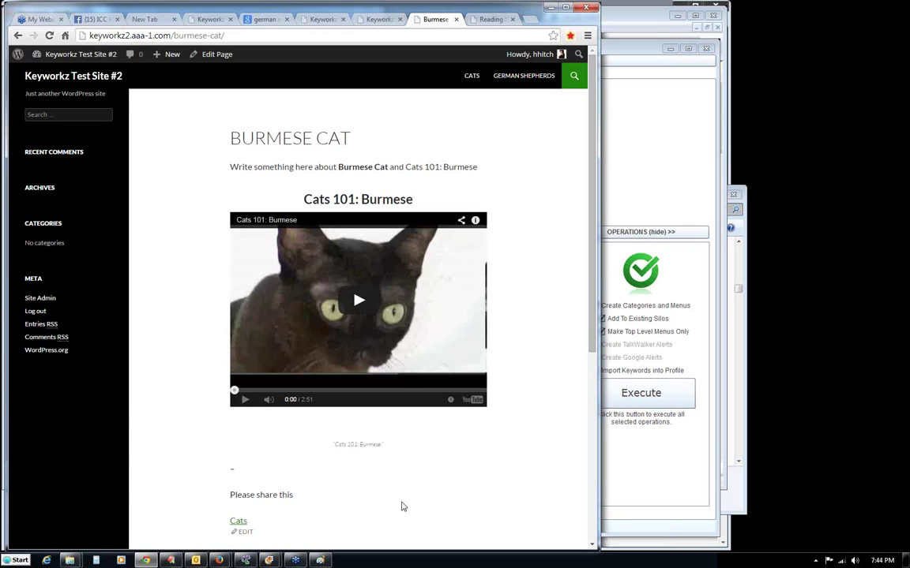
pyautogui.click(241, 524)
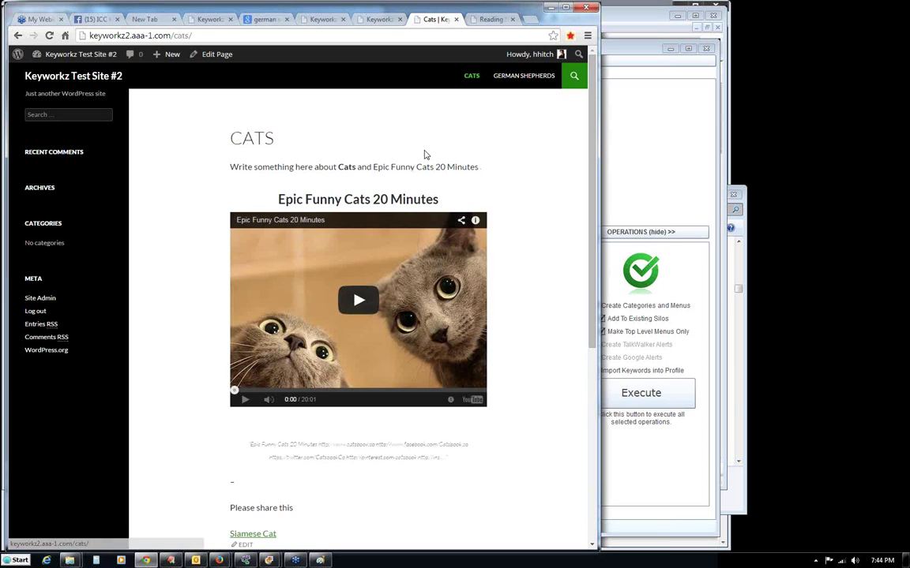
# Check the German Shepherds and Cats pages, then switch to Keyworkz Test Site #1's German Shepherds post.
pyautogui.click(514, 80)
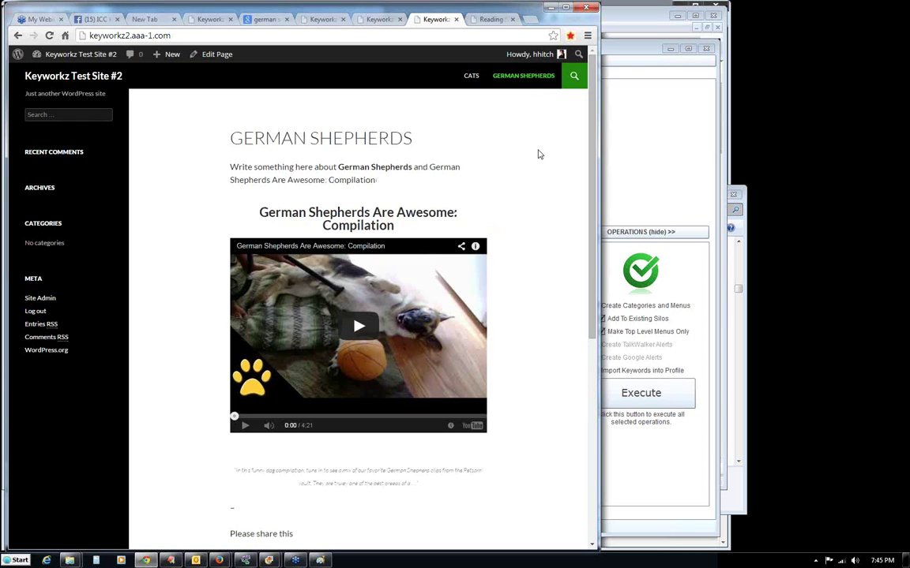
pyautogui.click(469, 75)
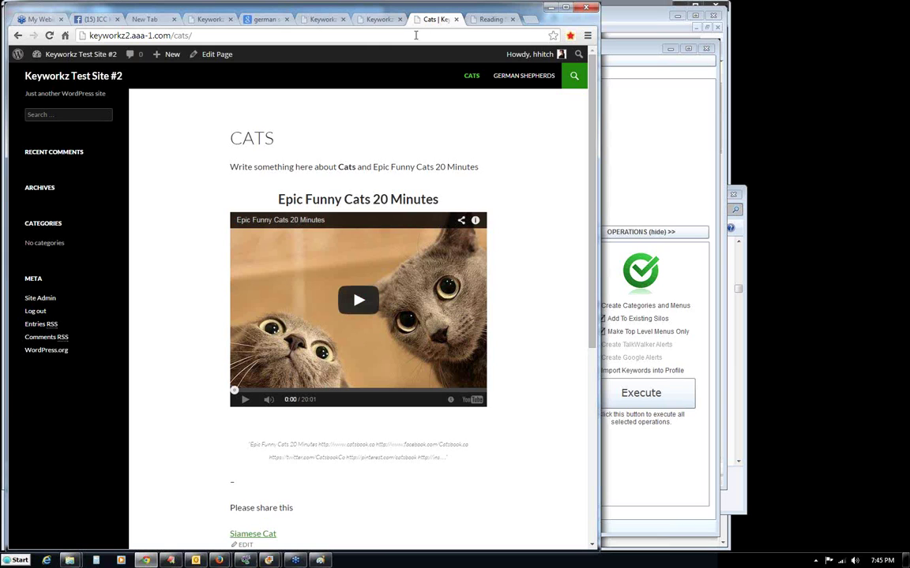
pyautogui.click(374, 20)
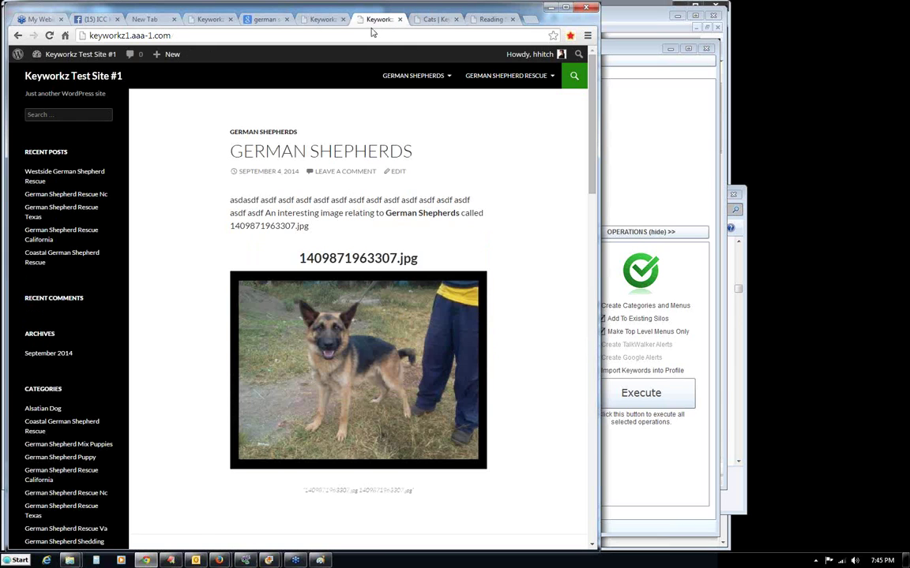
pyautogui.moveTo(523, 76)
# Bring up the EditPlus preview of Test Site #1 and inspect its German Shepherds menu links.
pyautogui.click(171, 560)
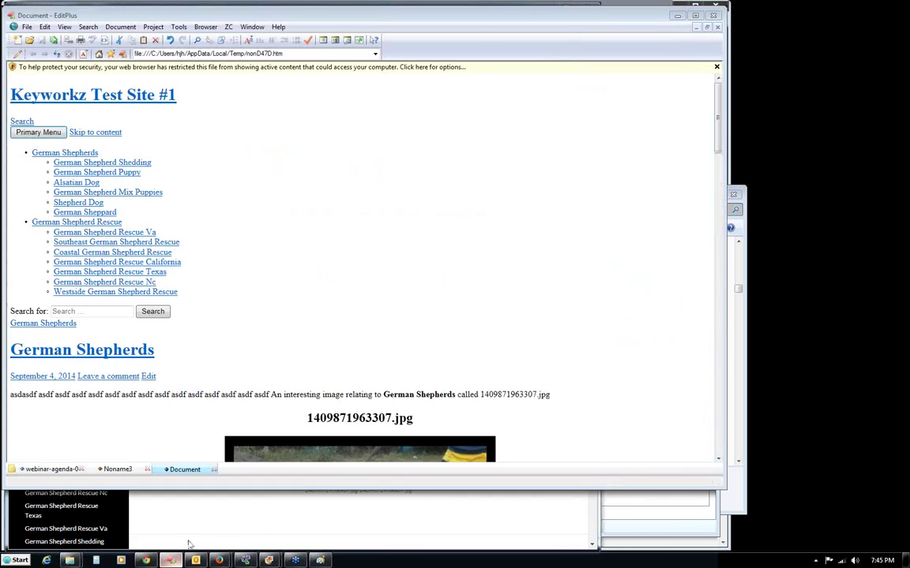
pyautogui.moveTo(345, 22); pyautogui.dragTo(527, 39)
pyautogui.moveTo(379, 320); pyautogui.dragTo(184, 158)
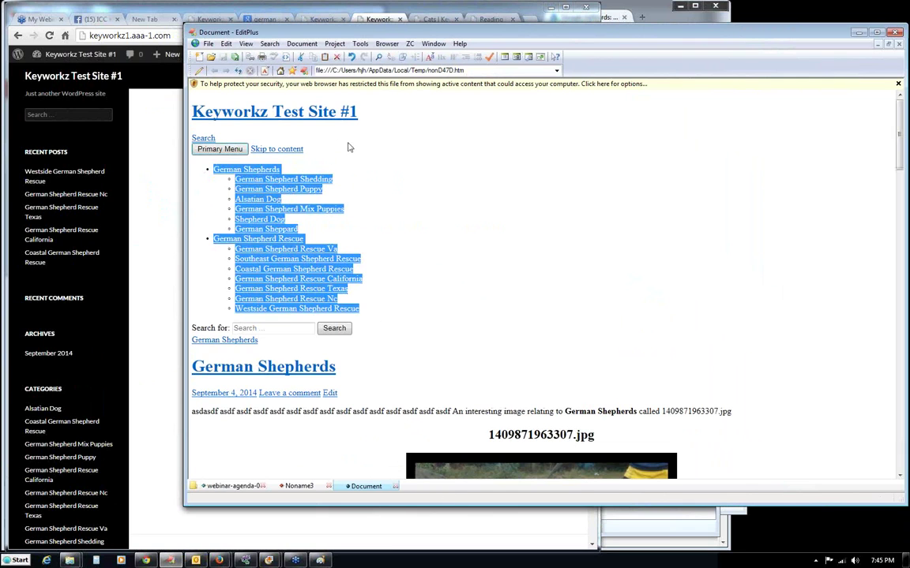
pyautogui.click(369, 203)
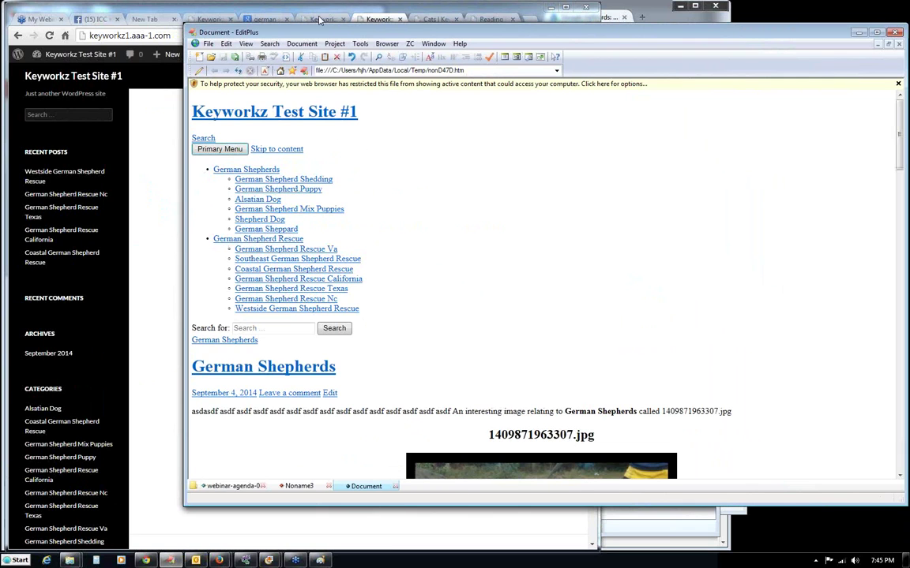
pyautogui.moveTo(328, 36); pyautogui.dragTo(152, 21)
# Minimize the preview, view the Cats page in Chrome, then restore the EditPlus preview.
pyautogui.click(683, 16)
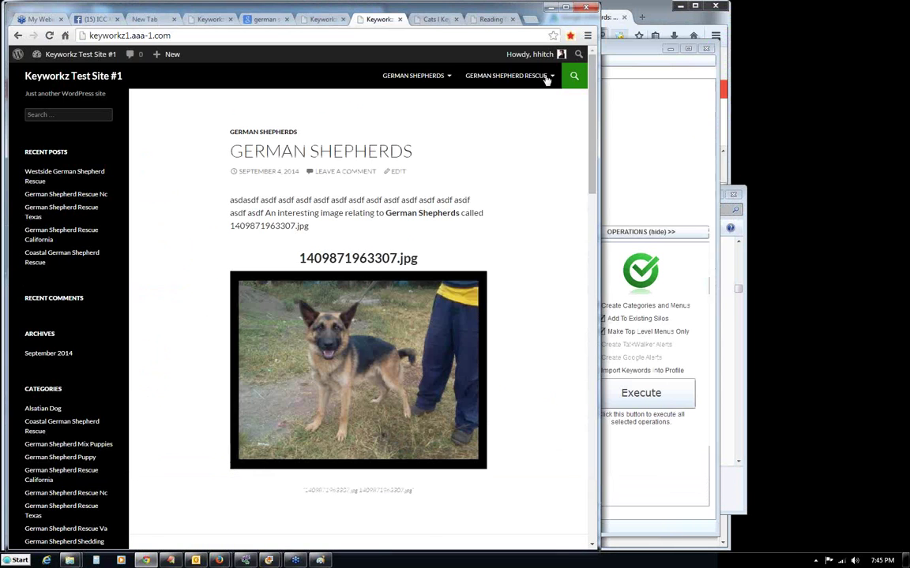
pyautogui.click(447, 22)
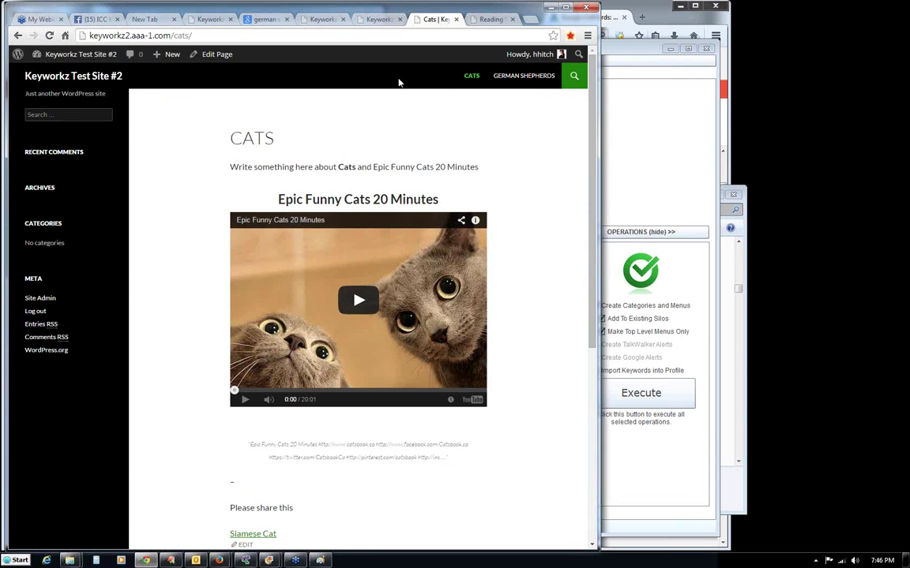
pyautogui.click(169, 561)
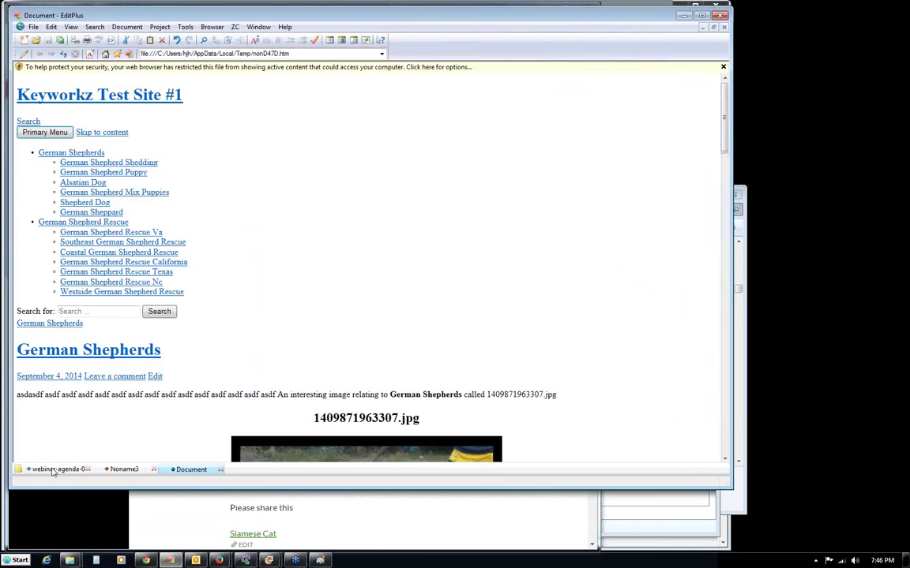
# Review agenda items 1 through 9 in webinar-agenda-001.txt, then return to the blog's Cats page.
pyautogui.click(82, 471)
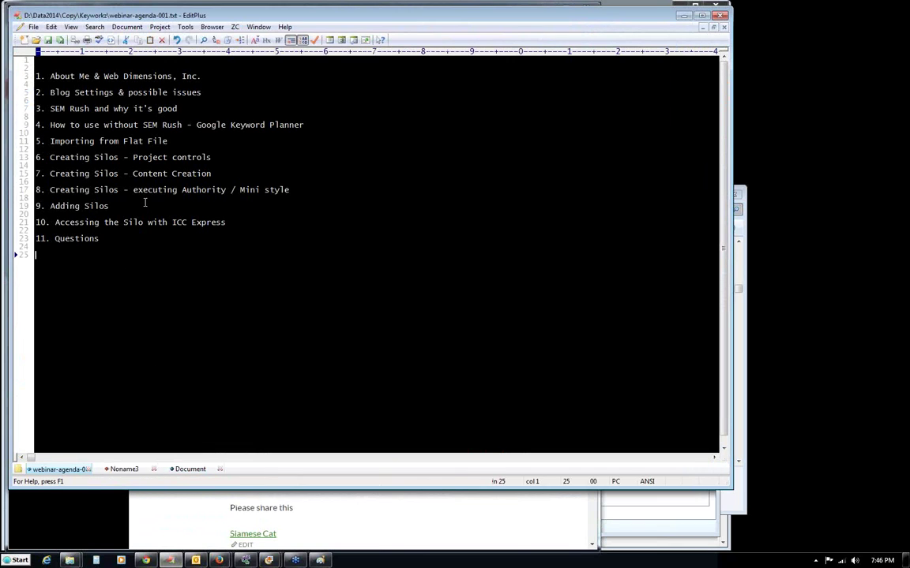
pyautogui.press('Up')
pyautogui.press('Up')
pyautogui.press('Up')
pyautogui.press('Up')
pyautogui.press('Up')
pyautogui.press('Up')
pyautogui.press('Up')
pyautogui.press('Up')
pyautogui.press('Up')
pyautogui.press('Up')
pyautogui.press('Up')
pyautogui.press('Up')
pyautogui.press('Up')
pyautogui.press('Up')
pyautogui.press('Up')
pyautogui.press('Up')
pyautogui.press('Up')
pyautogui.press('Up')
pyautogui.press('Up')
pyautogui.press('Up')
pyautogui.moveTo(36, 75); pyautogui.dragTo(110, 206)
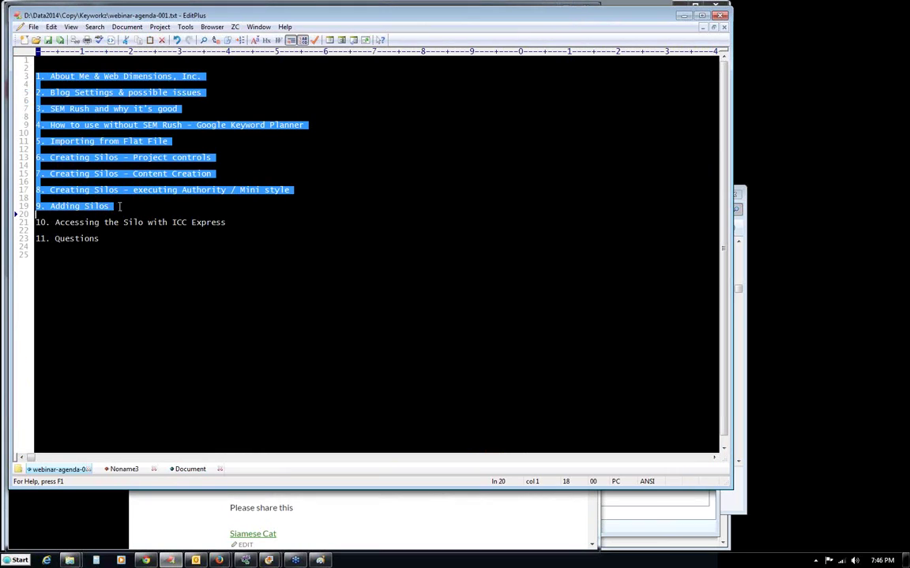
pyautogui.click(111, 206)
pyautogui.click(118, 230)
pyautogui.click(105, 211)
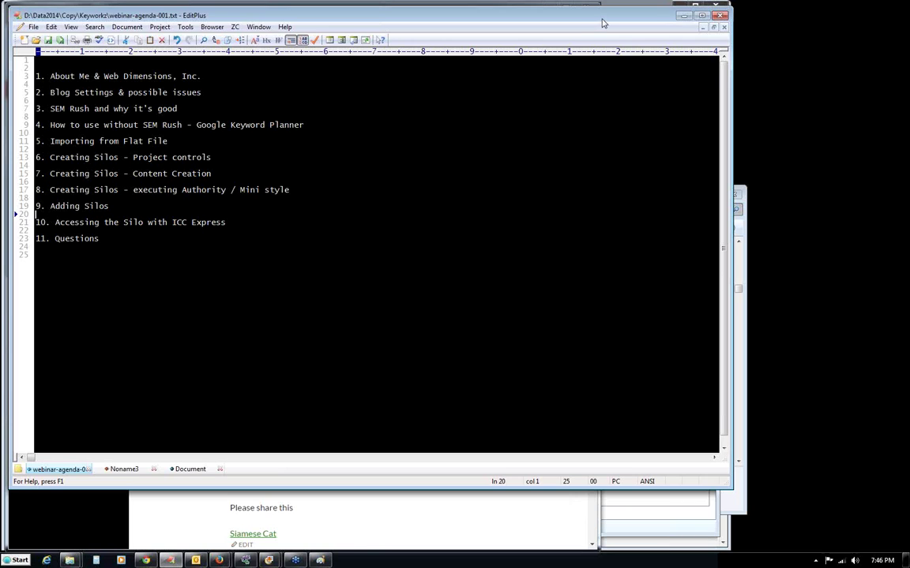
pyautogui.moveTo(603, 24); pyautogui.dragTo(599, 19)
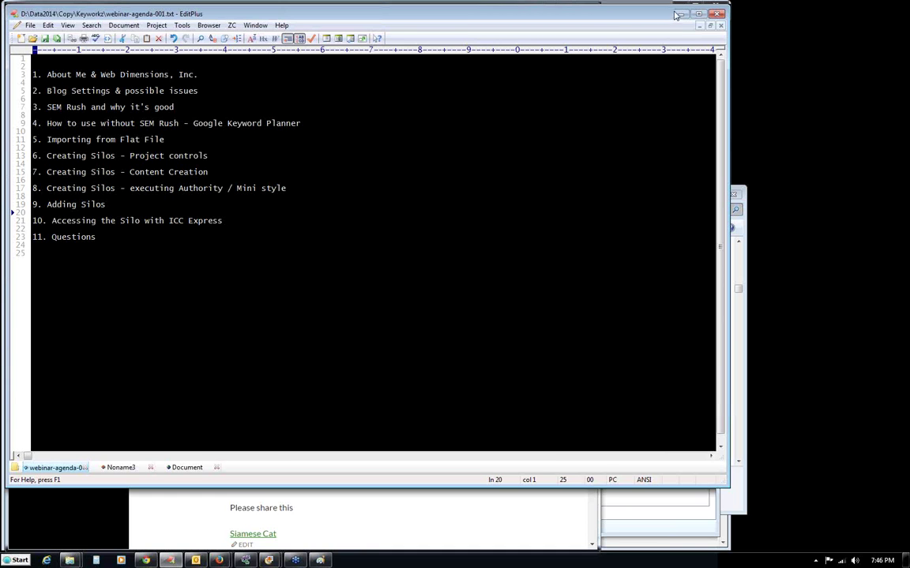
pyautogui.hotkey('alt', 'Tab')
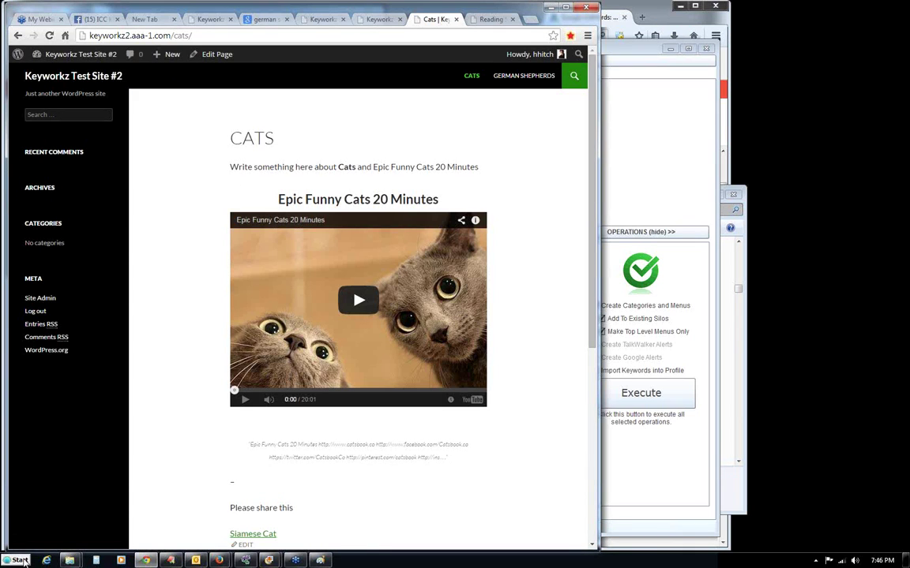
# Launch ICC Express from the Start menu and place its Welcome page in front of ICC Keyworkz.
pyautogui.press('super')
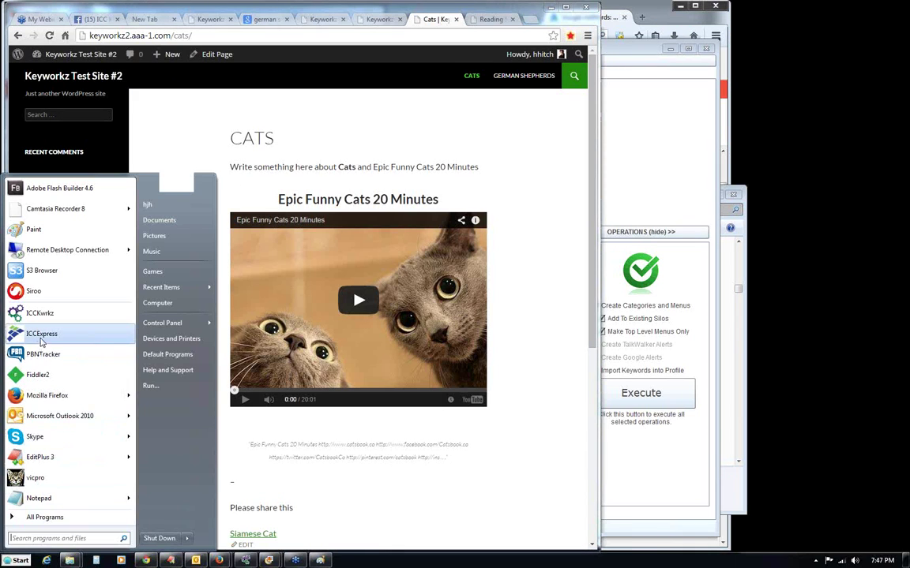
pyautogui.click(31, 334)
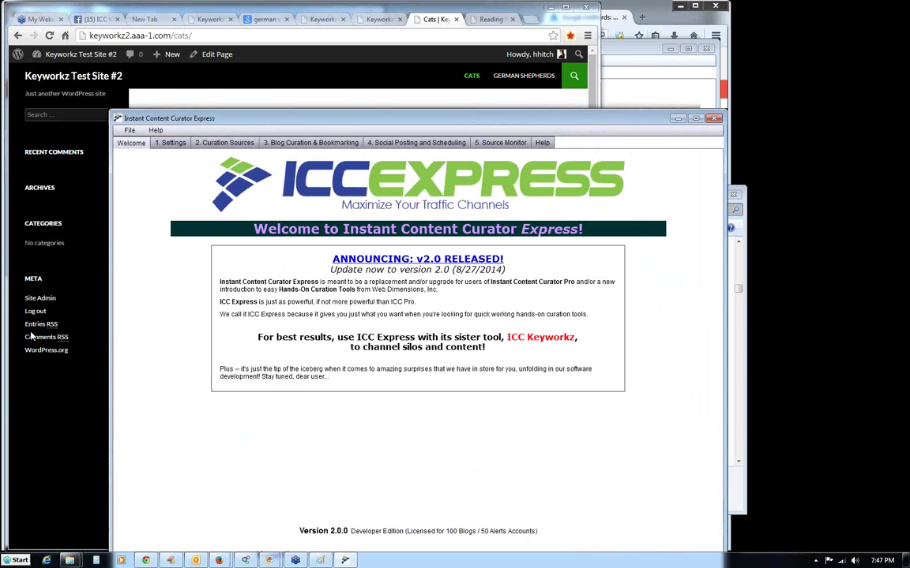
pyautogui.moveTo(272, 120); pyautogui.dragTo(157, 20)
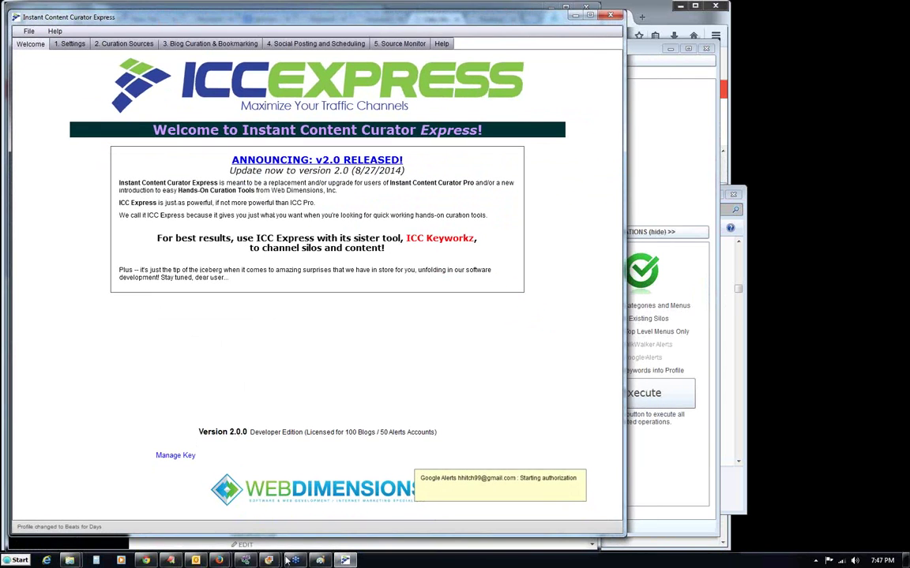
pyautogui.click(246, 561)
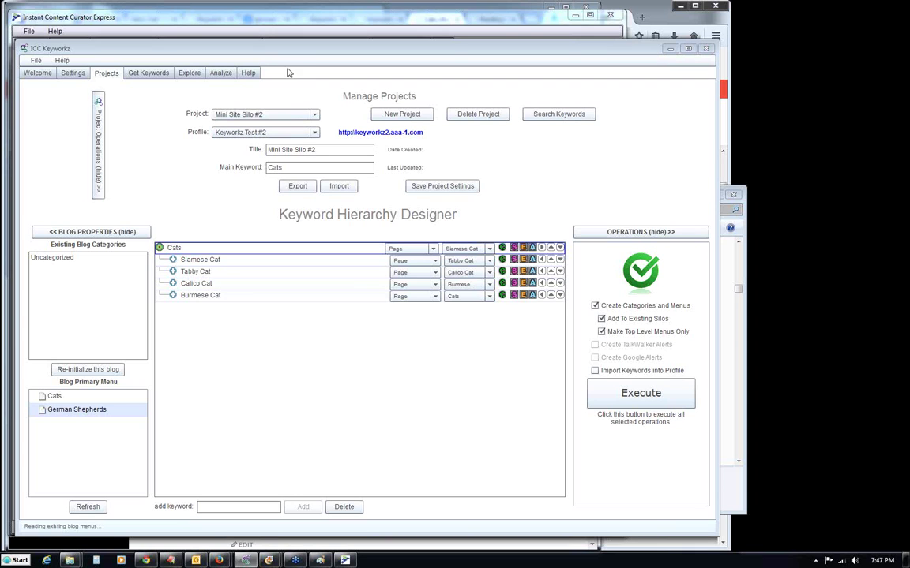
pyautogui.moveTo(252, 49); pyautogui.dragTo(242, 19)
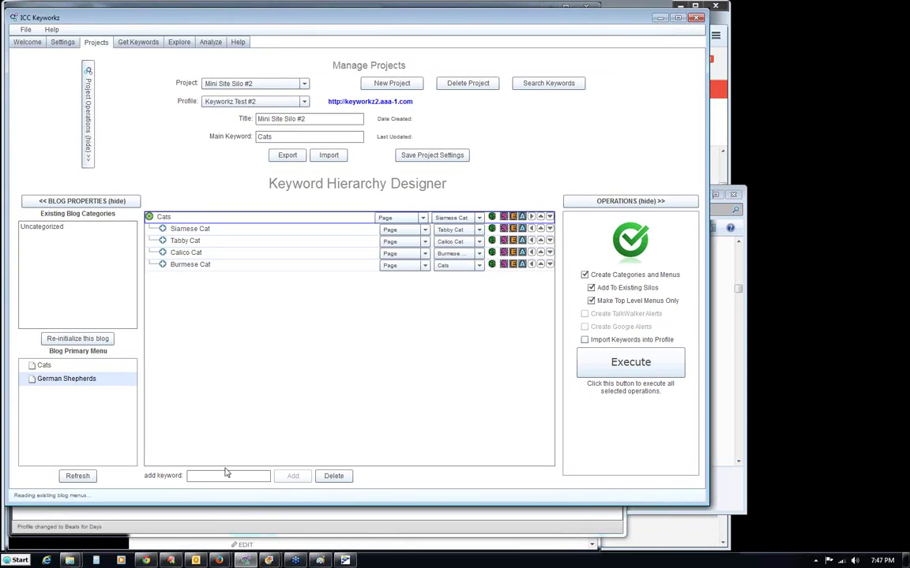
pyautogui.click(345, 561)
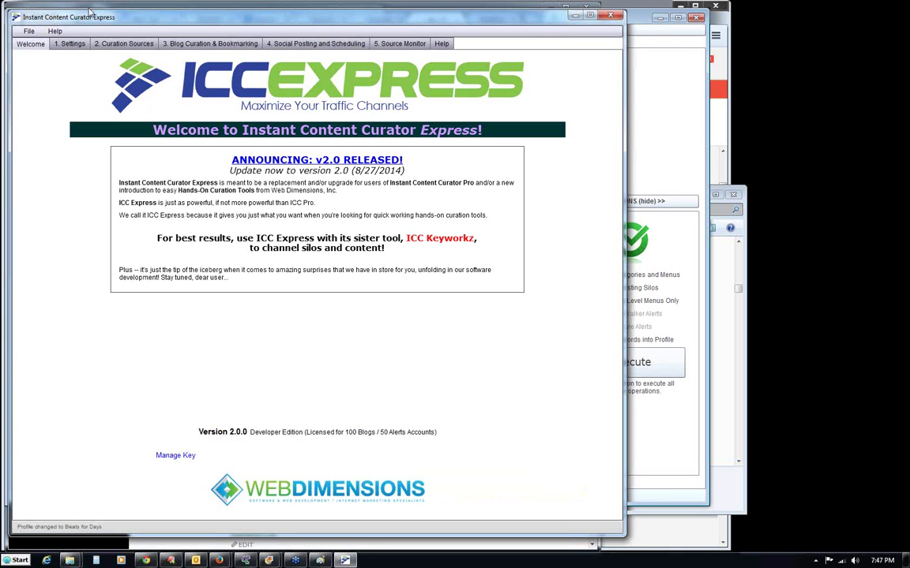
# Go through 1. Settings to 2. Curation Sources and view the Profile Source Connections list.
pyautogui.moveTo(104, 21); pyautogui.dragTo(88, 14)
pyautogui.click(66, 39)
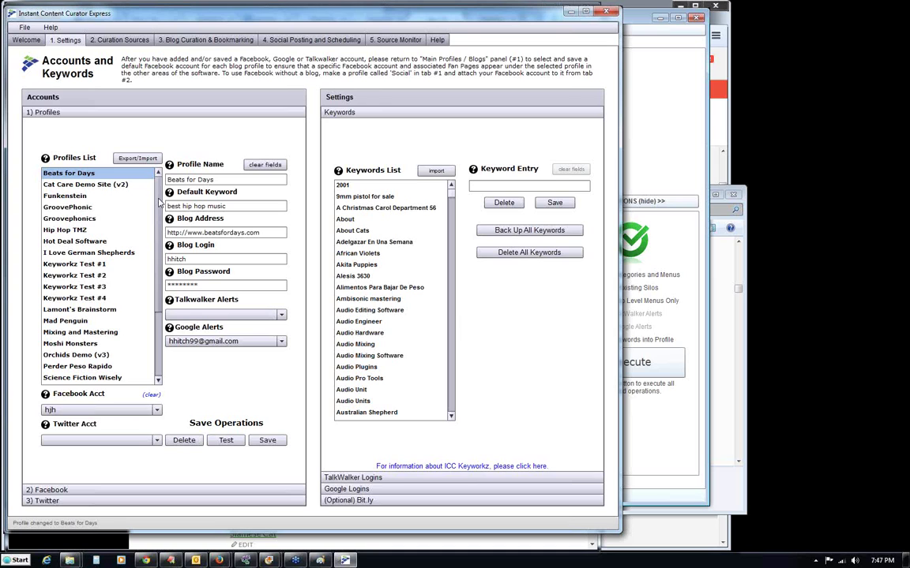
pyautogui.scroll(-3, 145, 280)
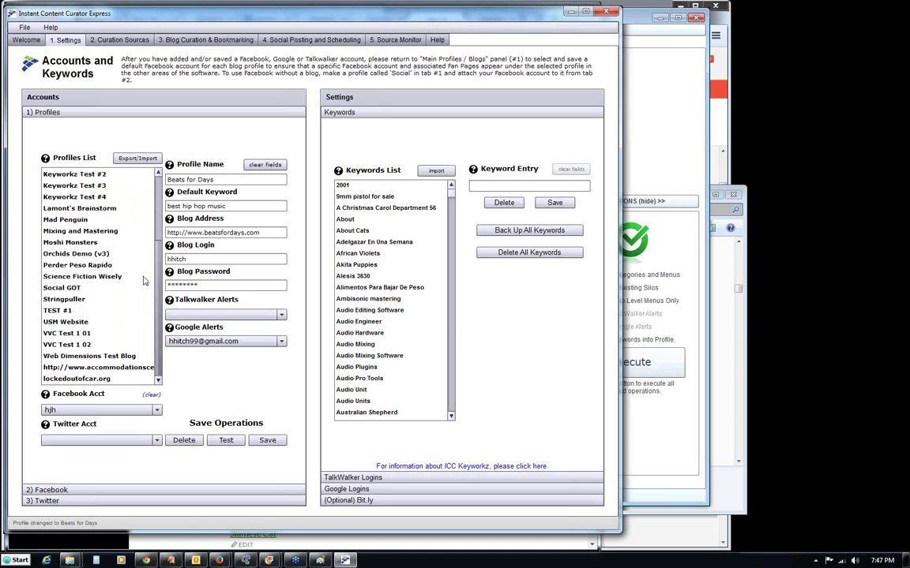
pyautogui.scroll(3, 144, 281)
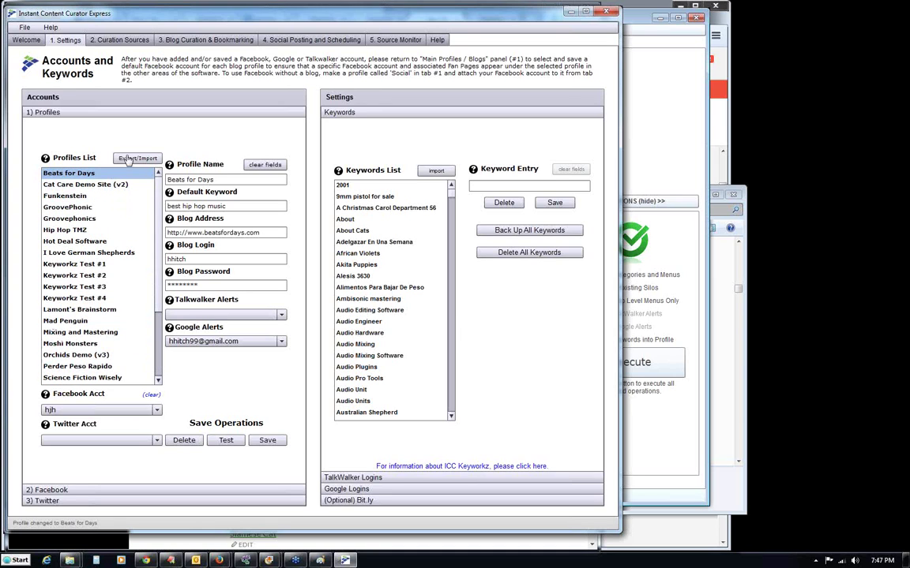
pyautogui.scroll(-3, 146, 236)
pyautogui.scroll(3, 158, 233)
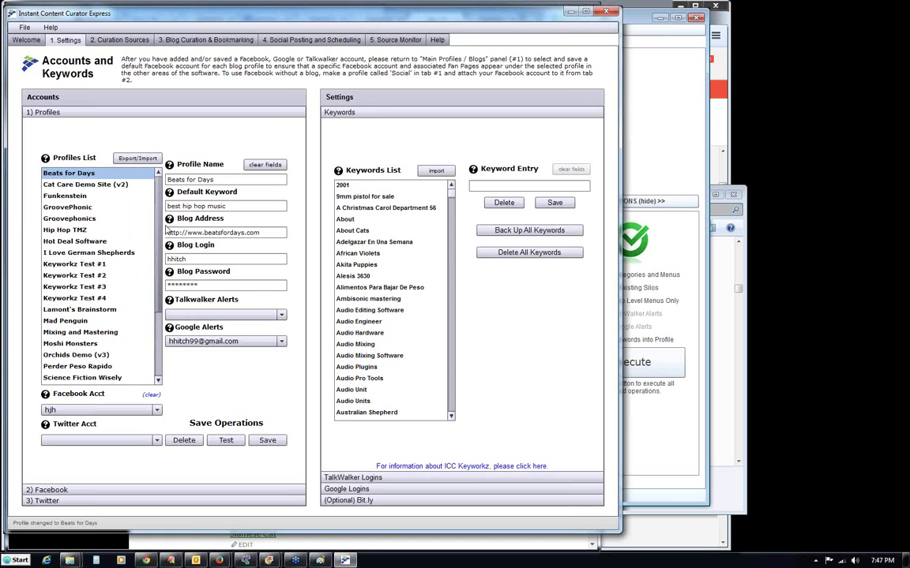
pyautogui.click(125, 43)
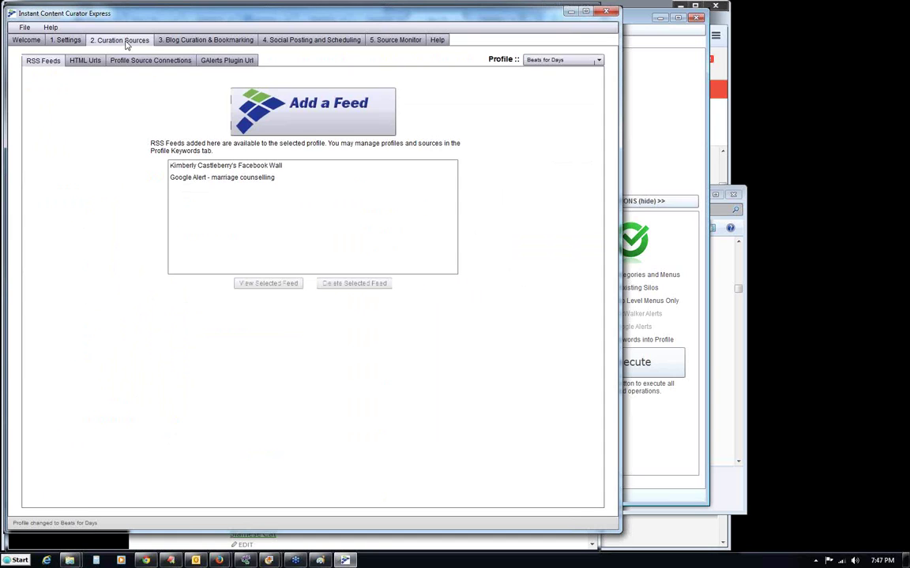
pyautogui.click(143, 60)
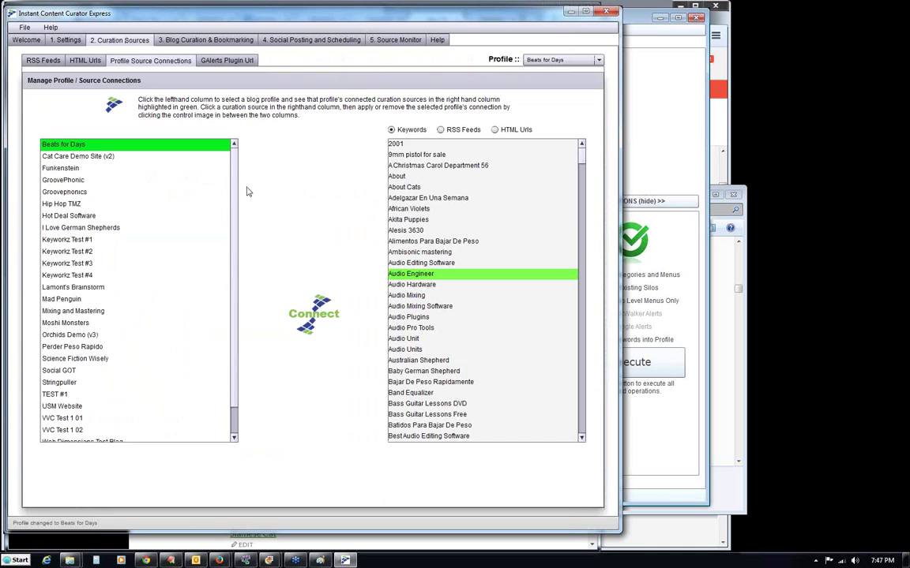
pyautogui.scroll(-1, 213, 237)
pyautogui.scroll(1, 215, 196)
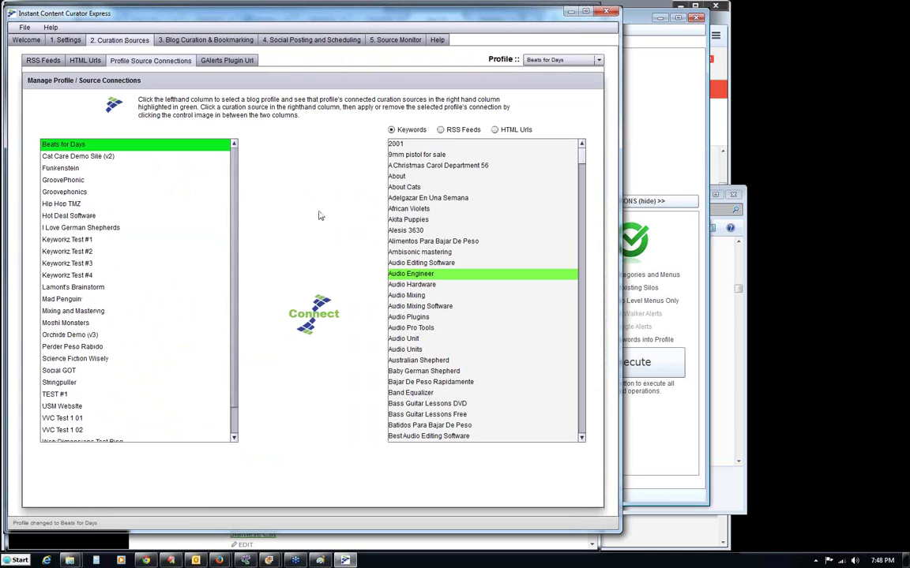
pyautogui.moveTo(580, 155); pyautogui.dragTo(527, 141)
# Select Keyworkz Test #2 as the Blog Curation & Bookmarking profile and dismiss the out-of-bounds error.
pyautogui.click(181, 40)
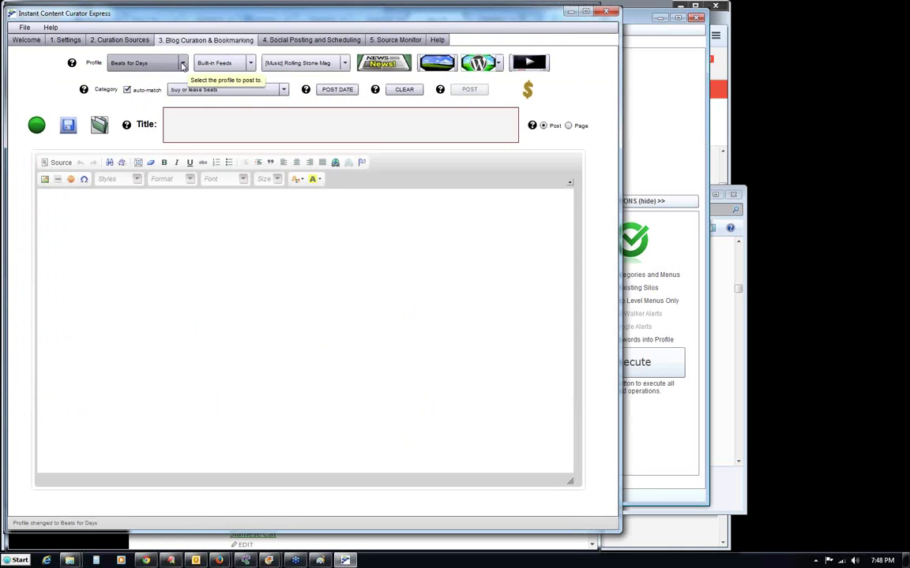
pyautogui.click(183, 65)
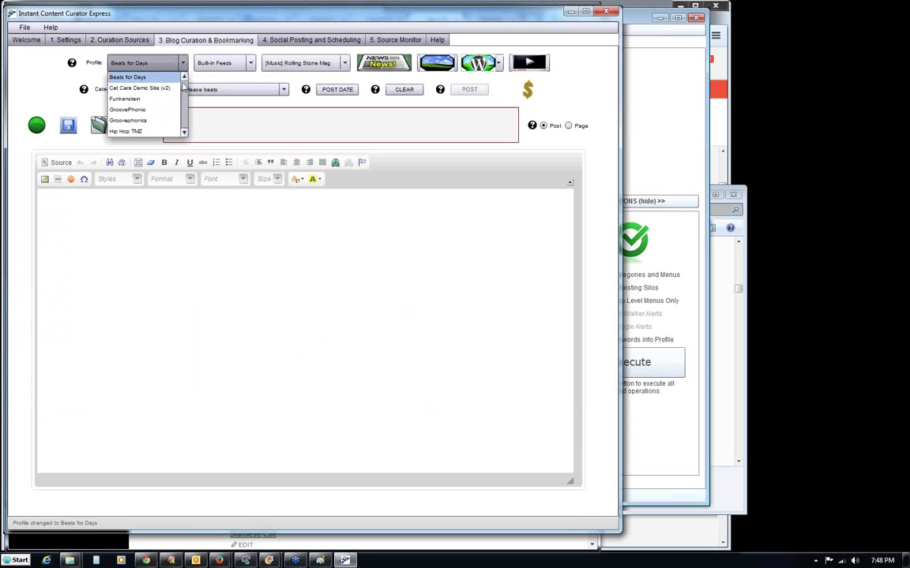
pyautogui.scroll(-2, 174, 91)
pyautogui.moveTo(184, 96); pyautogui.dragTo(185, 106)
pyautogui.scroll(1, 185, 106)
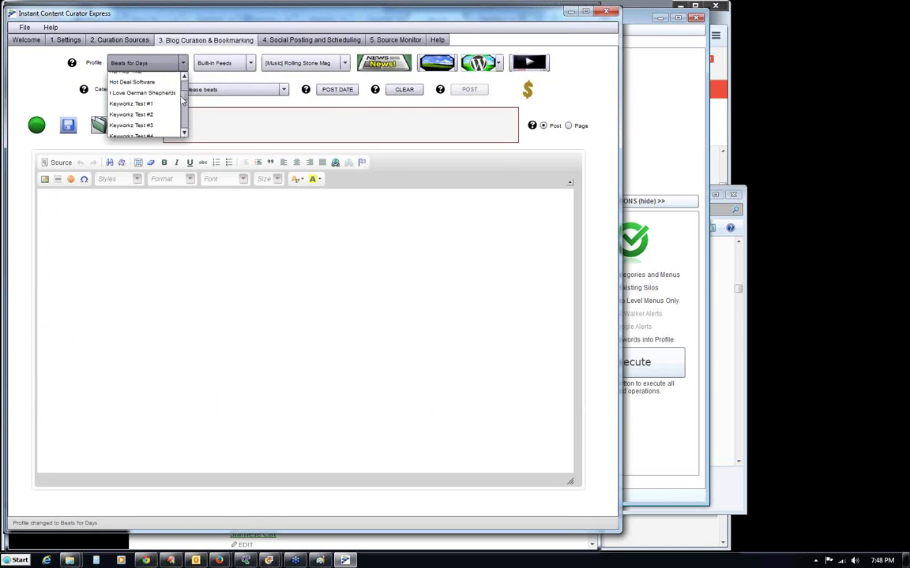
pyautogui.click(145, 117)
pyautogui.click(316, 292)
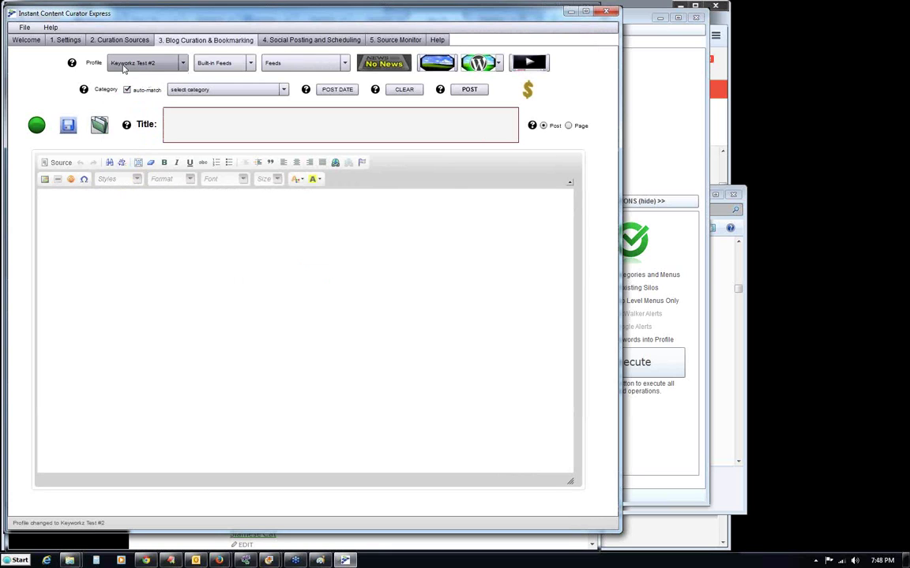
# Check that profile's account settings, post editor and empty feeds list, then close ICC Express.
pyautogui.click(67, 39)
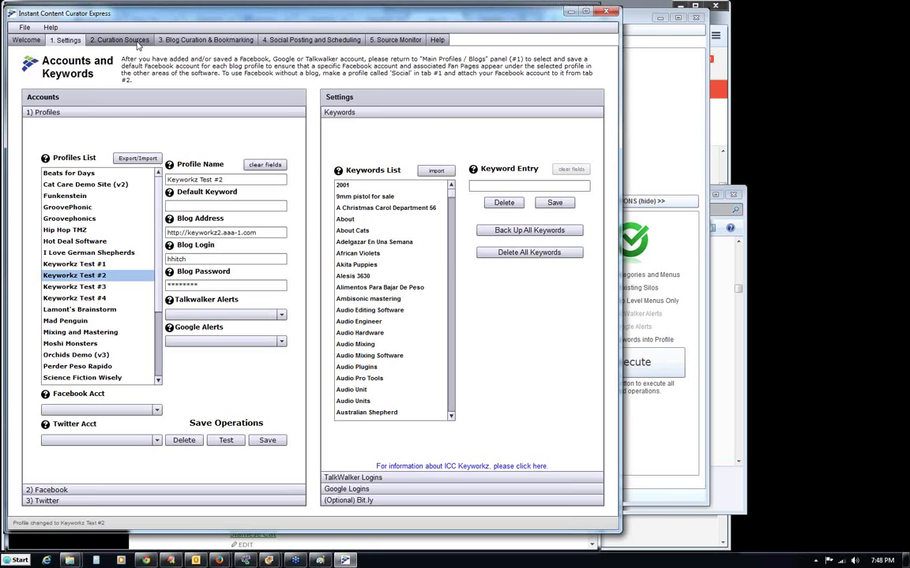
pyautogui.click(172, 39)
pyautogui.click(455, 126)
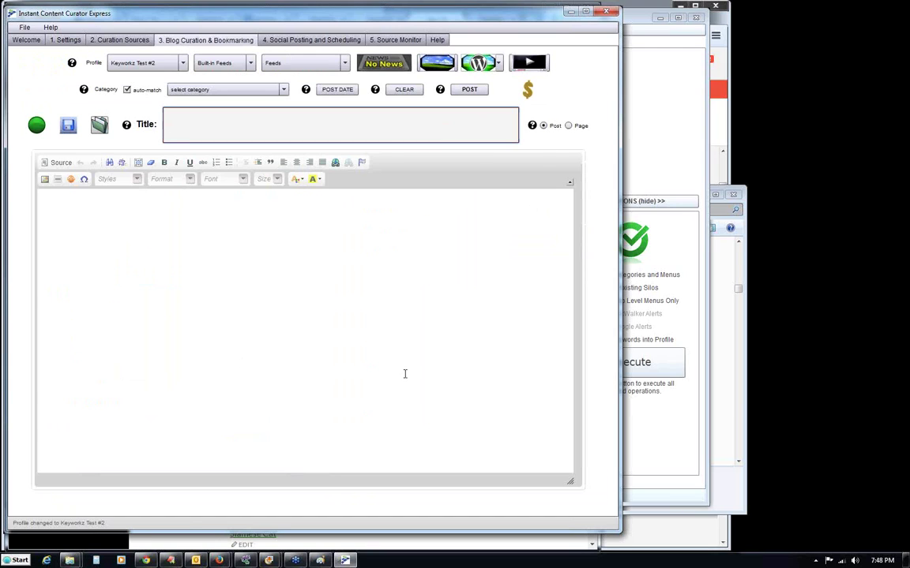
pyautogui.click(347, 318)
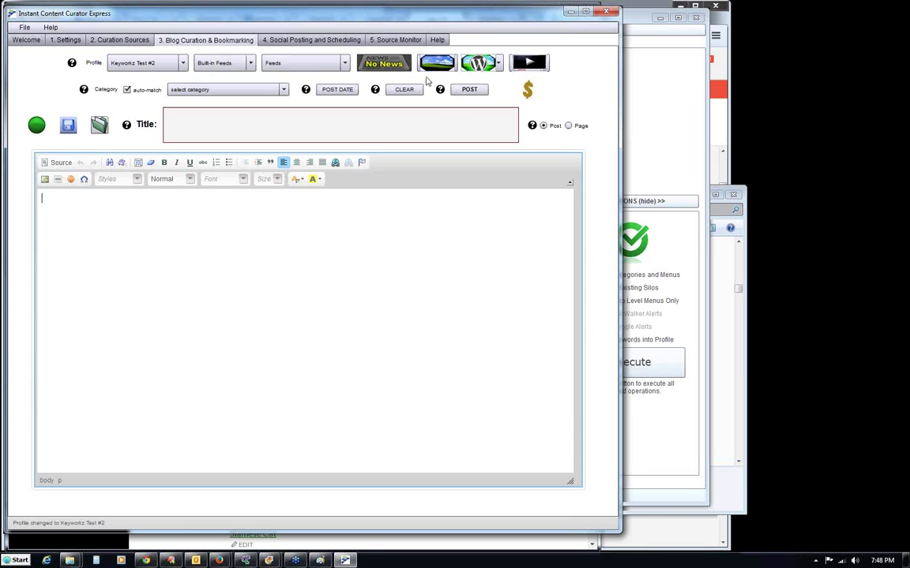
pyautogui.click(311, 66)
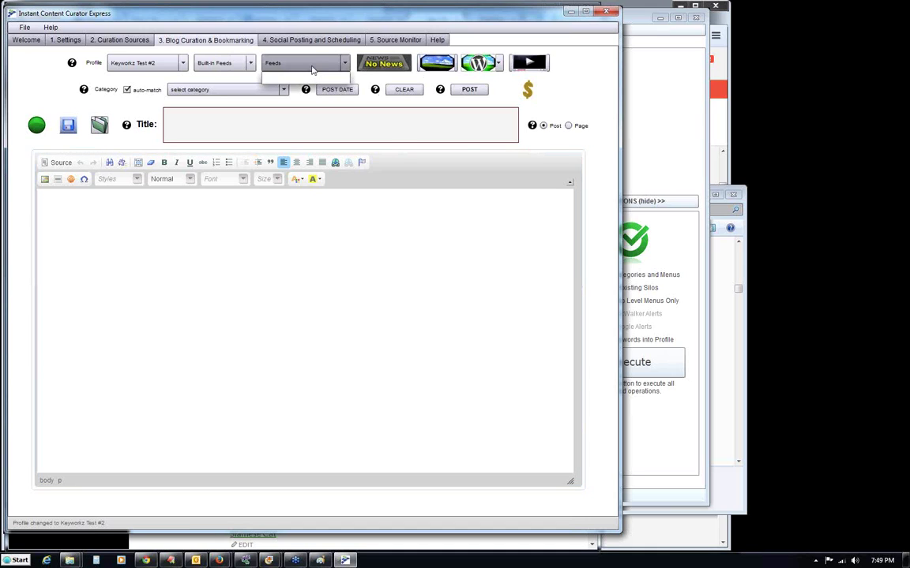
pyautogui.click(311, 56)
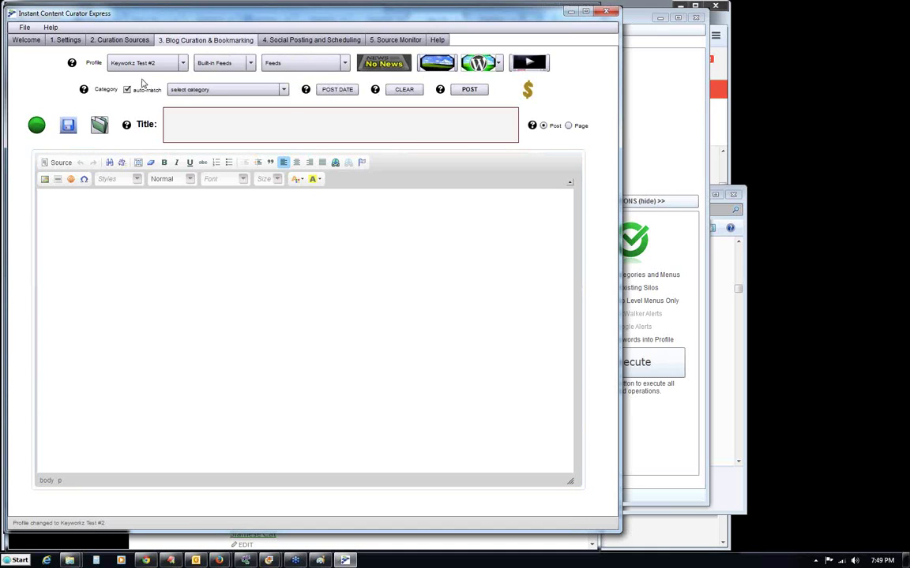
pyautogui.moveTo(120, 15); pyautogui.dragTo(130, 14)
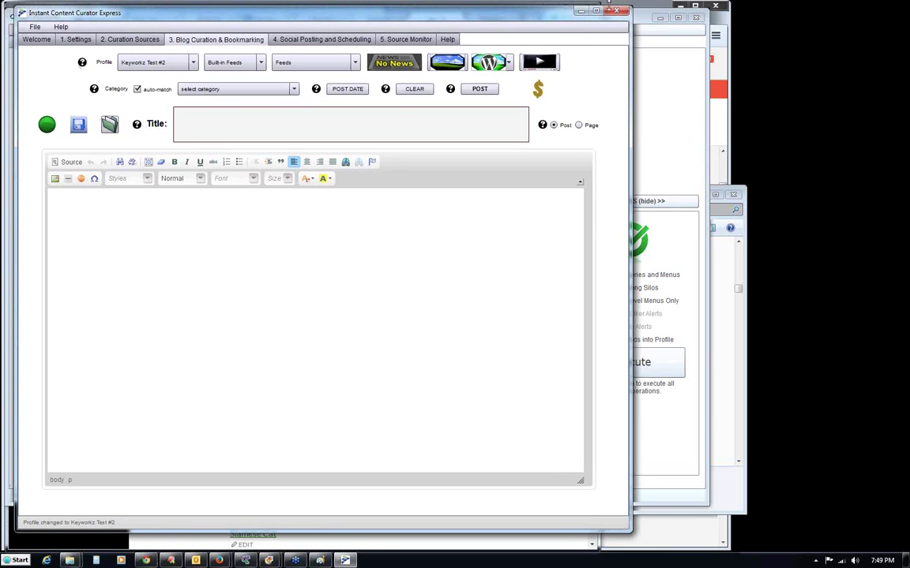
pyautogui.click(616, 11)
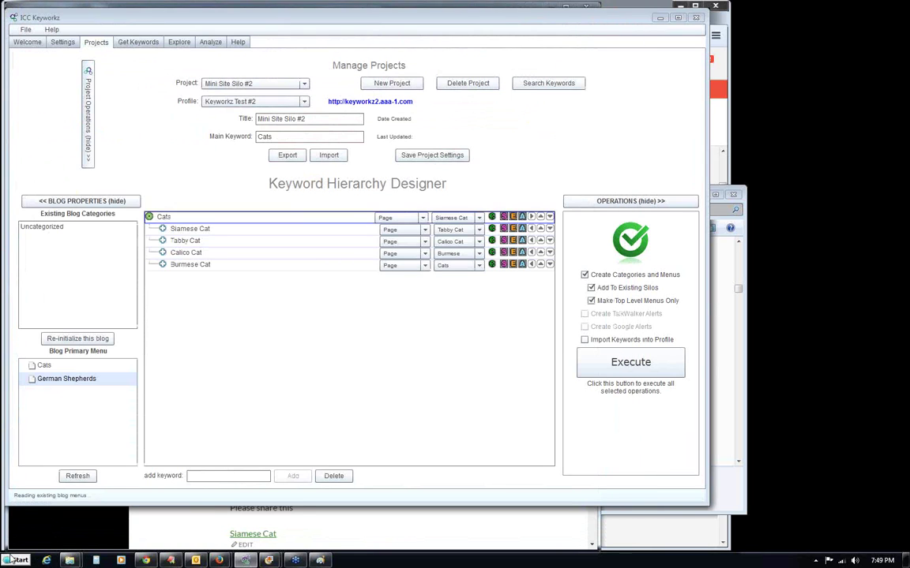
# Relaunch ICC Express from the Start menu.
pyautogui.press('super')
pyautogui.click(45, 310)
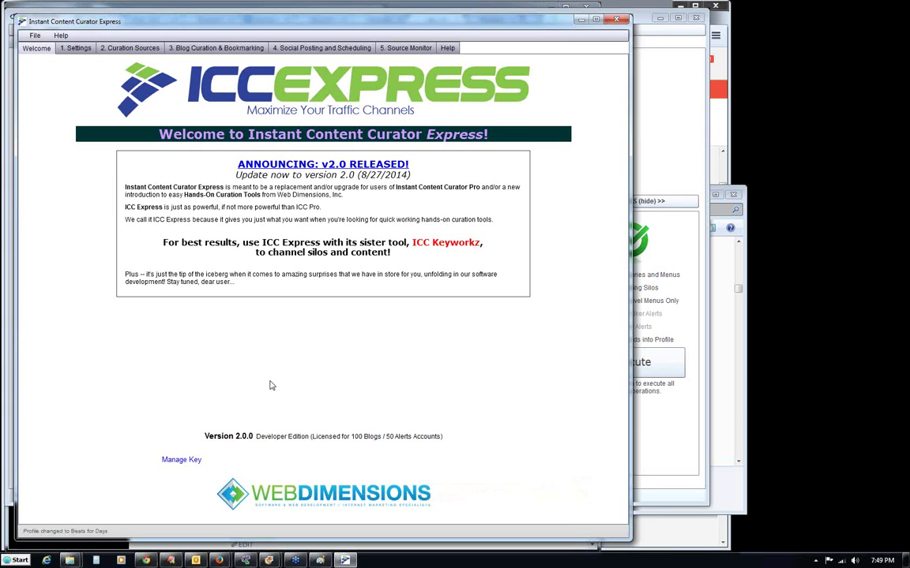
# On the Blog Curation & Bookmarking form, look over the built-in feed sources without changing the feed.
pyautogui.moveTo(152, 24); pyautogui.dragTo(146, 17)
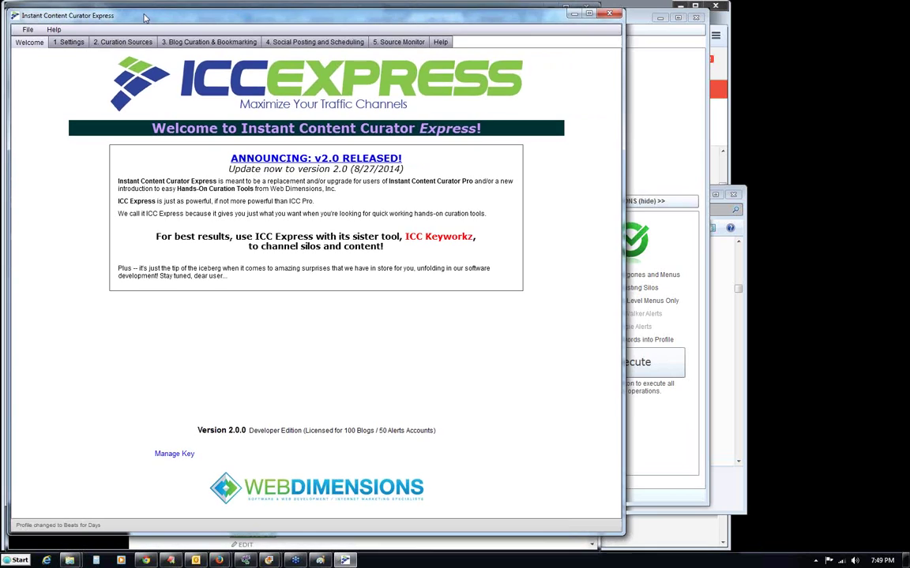
pyautogui.click(198, 44)
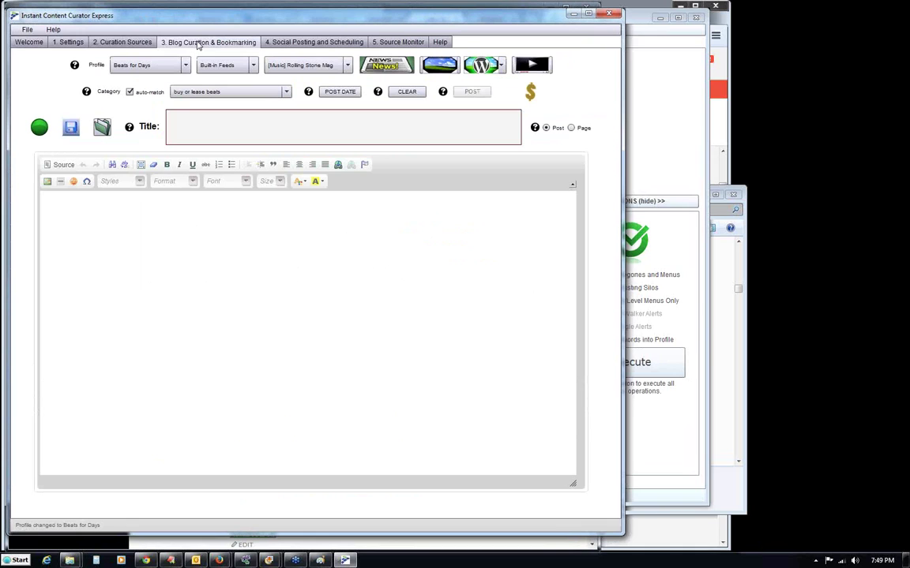
pyautogui.click(348, 66)
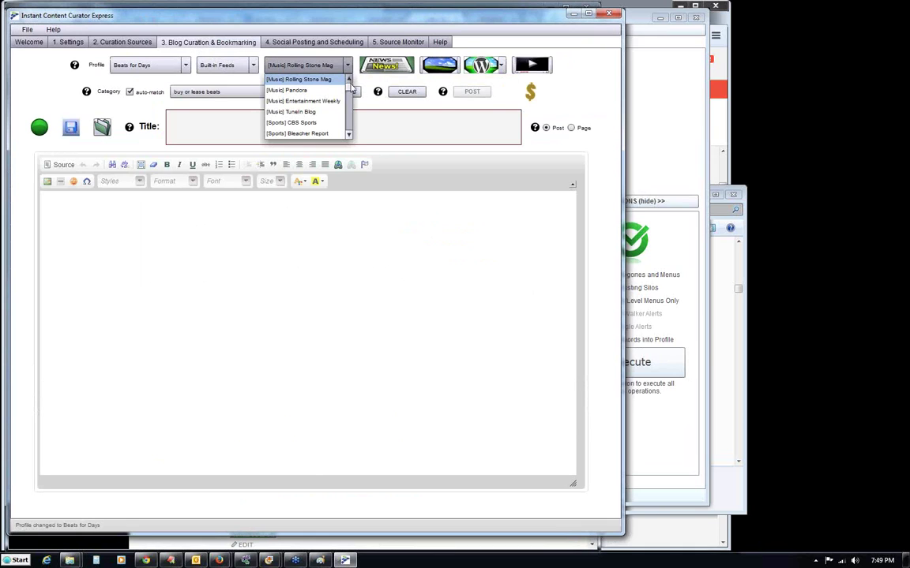
pyautogui.scroll(-4, 351, 107)
pyautogui.scroll(5, 353, 108)
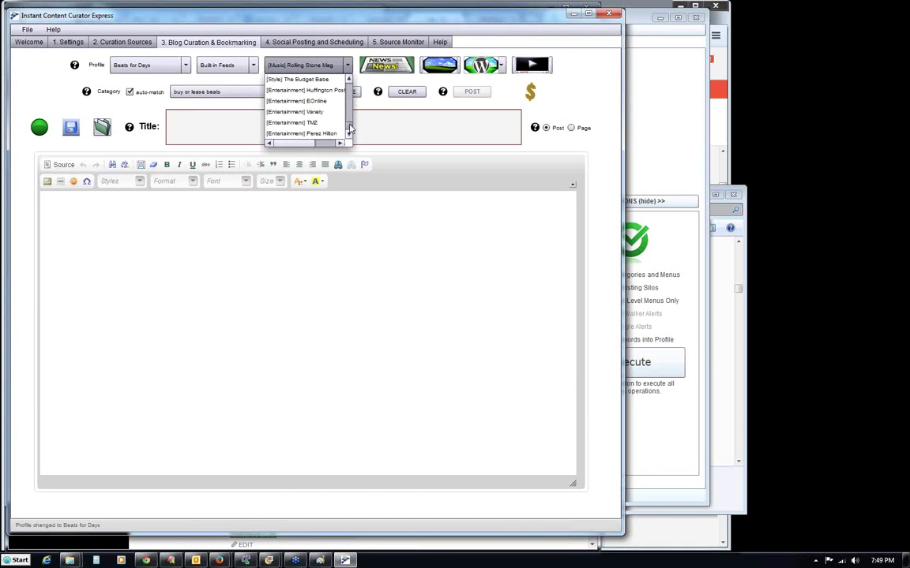
pyautogui.click(355, 56)
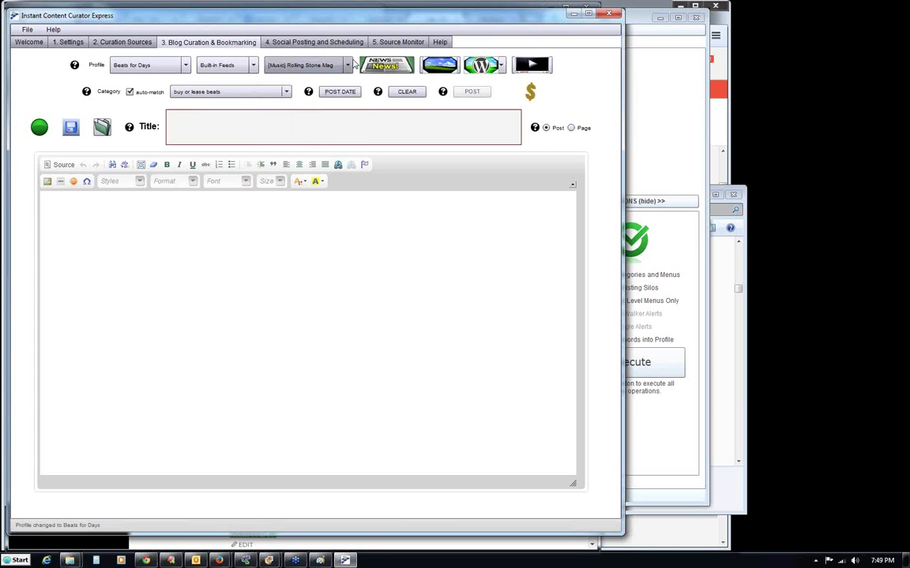
# Pick the Keyworkz Test #2 profile, dismiss the out-of-bounds error, and go to 1. Settings.
pyautogui.click(186, 67)
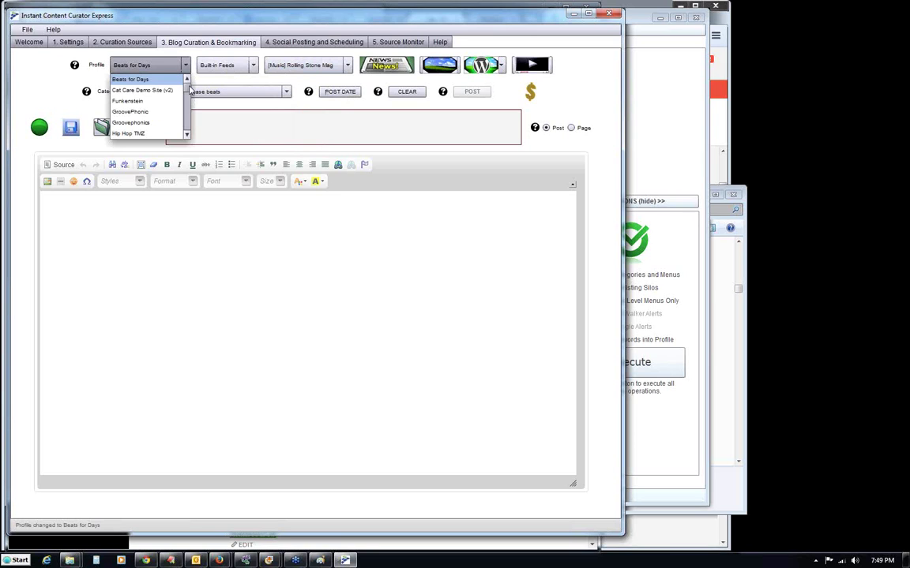
pyautogui.scroll(-5, 188, 91)
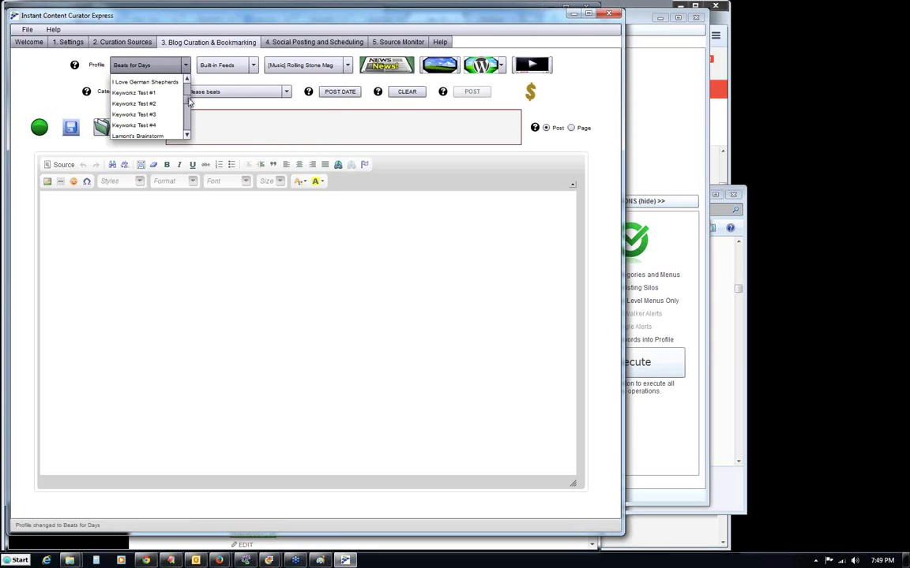
pyautogui.click(136, 103)
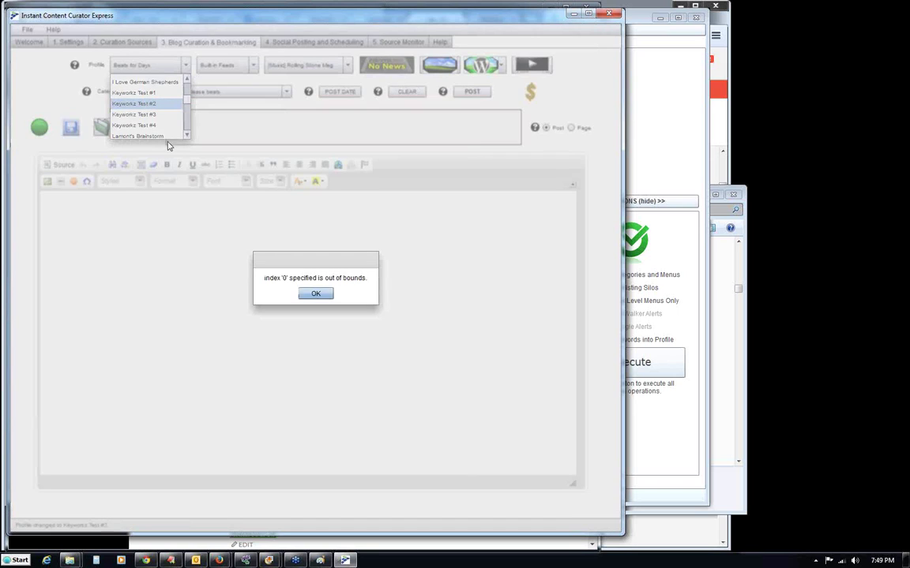
pyautogui.click(315, 293)
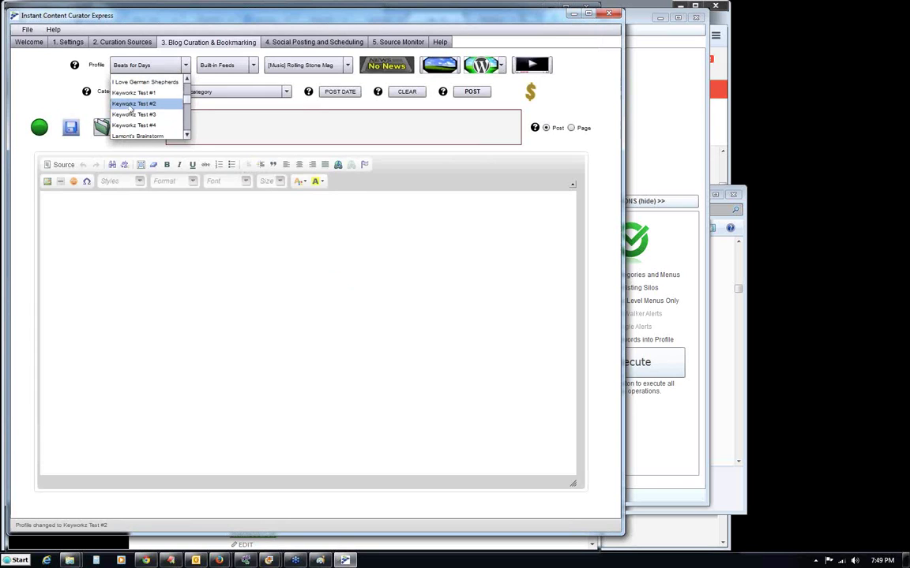
pyautogui.click(131, 109)
pyautogui.click(69, 42)
# Set German Shepherd Facts as the Keyworkz Test #2 profile's default keyword and save it.
pyautogui.click(227, 443)
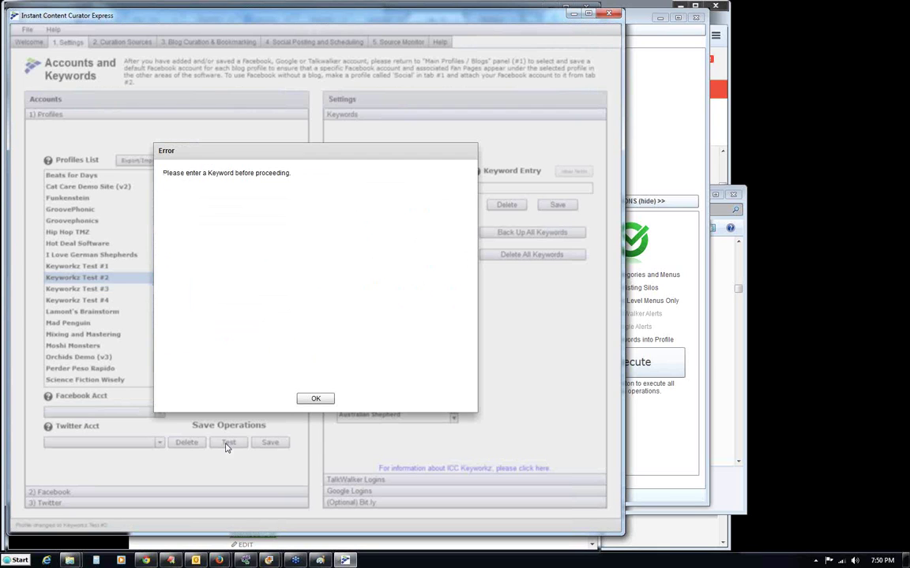
pyautogui.click(311, 398)
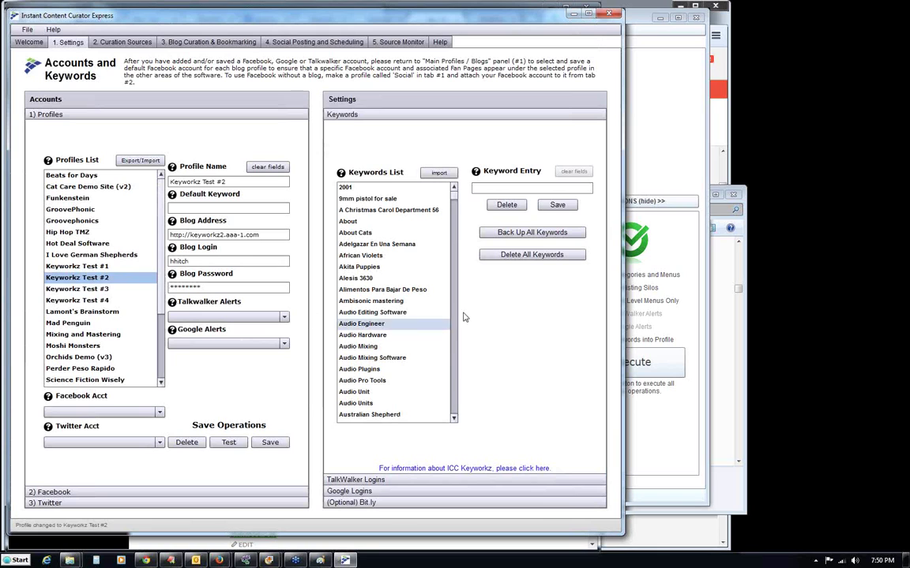
pyautogui.moveTo(454, 207); pyautogui.dragTo(450, 250)
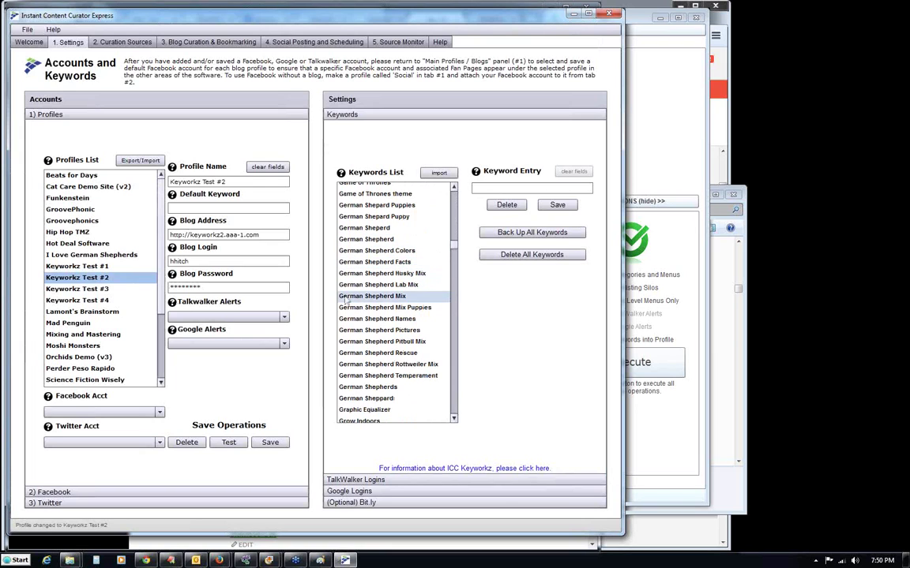
pyautogui.click(376, 264)
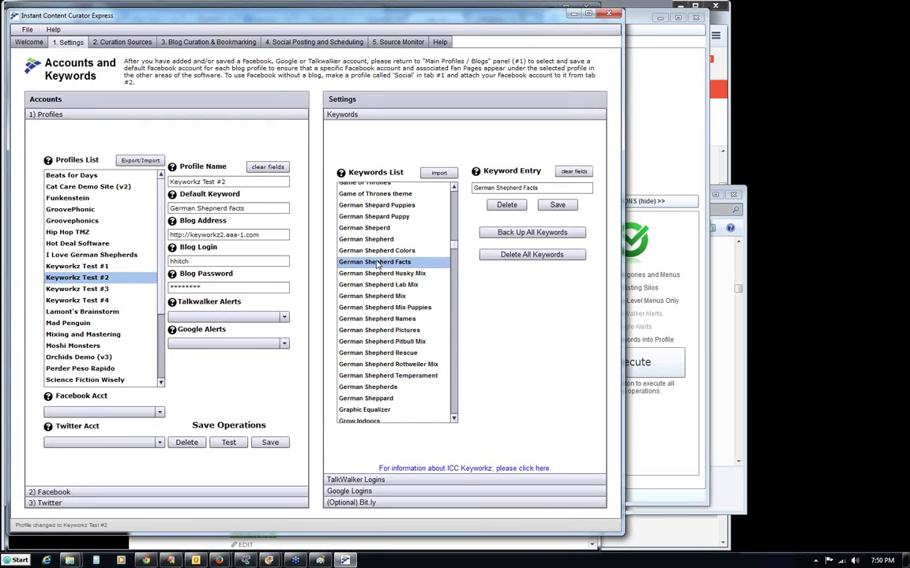
pyautogui.click(268, 442)
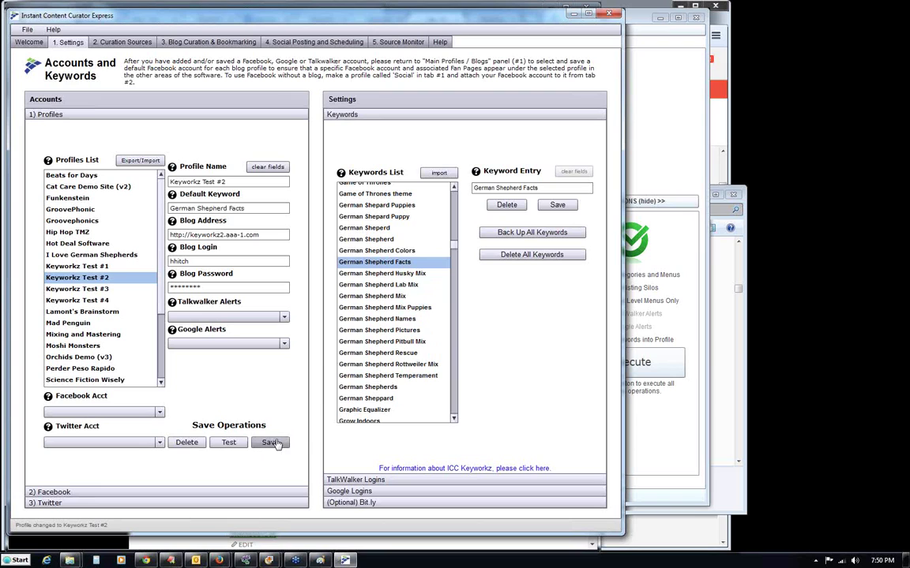
# Reload the Keyworkz Test #2 profile details past the out-of-bounds errors and return to Blog Curation.
pyautogui.click(208, 43)
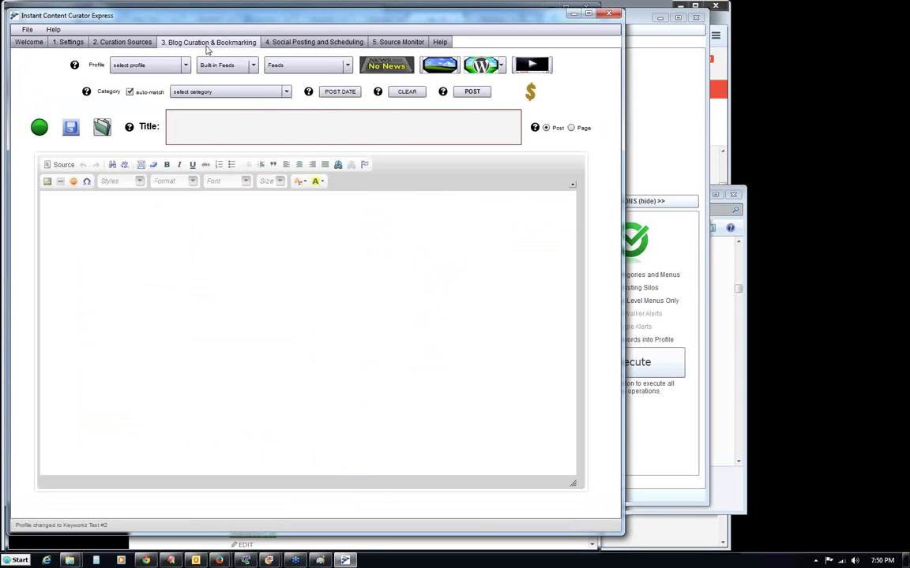
pyautogui.click(69, 43)
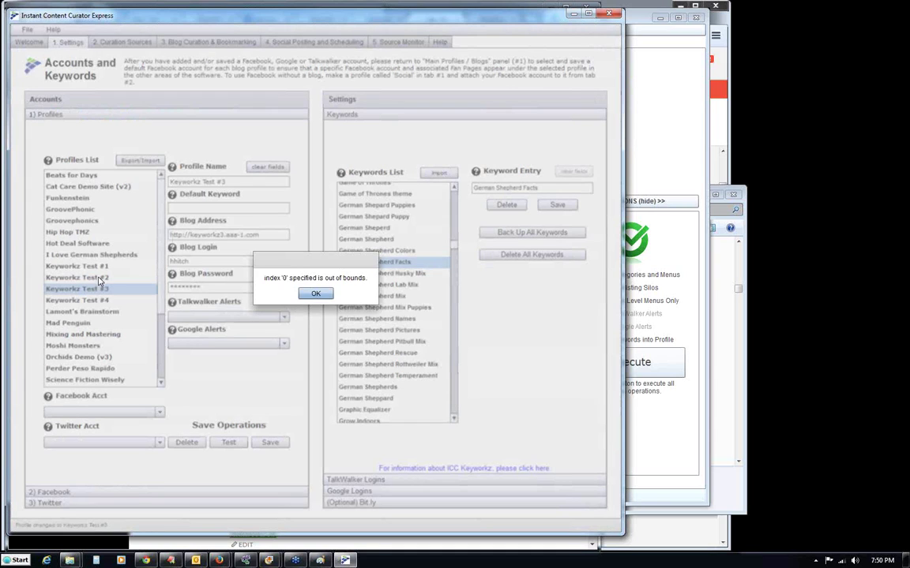
pyautogui.click(327, 297)
pyautogui.click(79, 277)
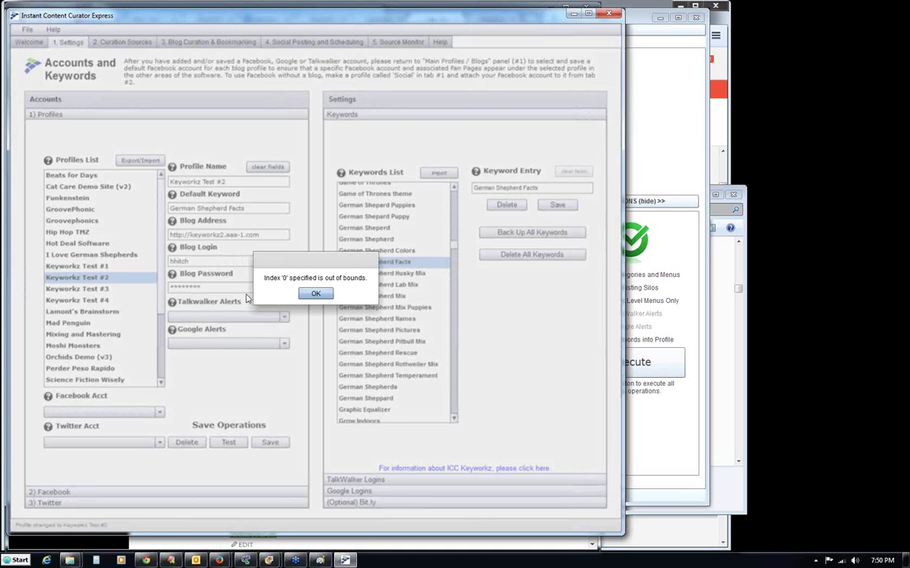
pyautogui.click(315, 294)
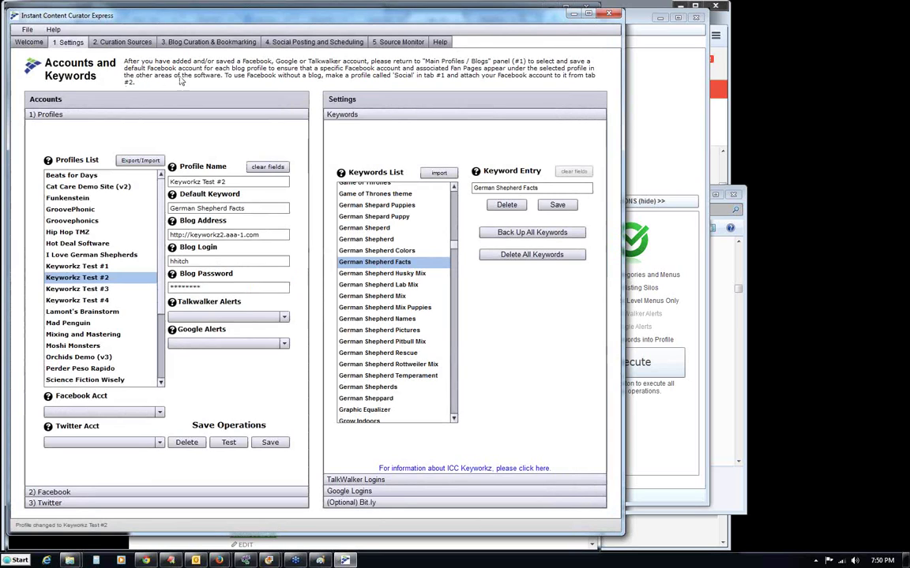
pyautogui.click(193, 43)
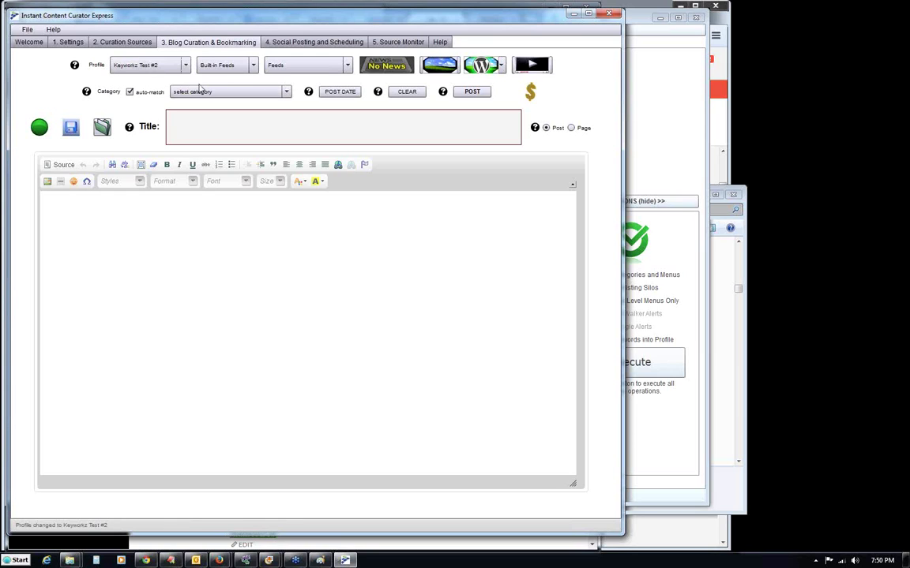
pyautogui.click(227, 92)
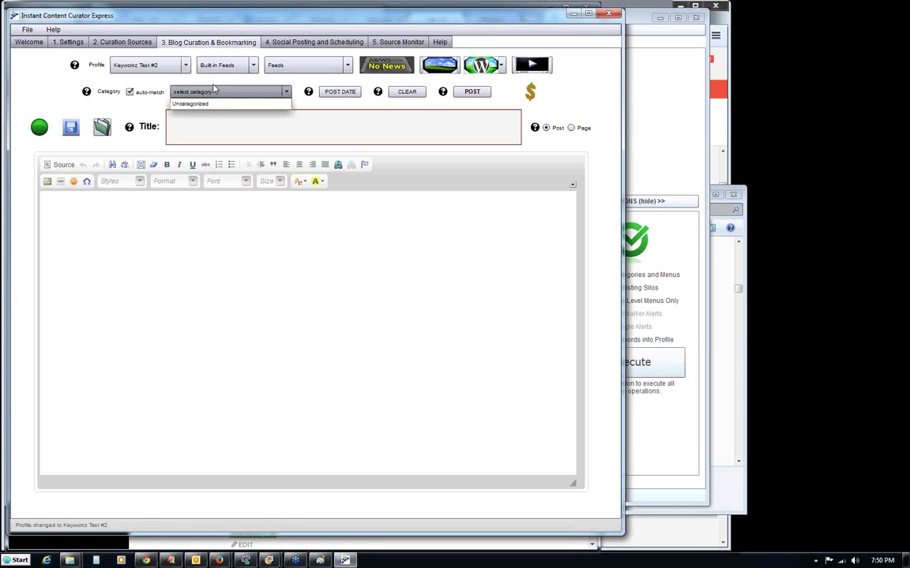
pyautogui.click(204, 85)
pyautogui.click(256, 90)
pyautogui.click(255, 107)
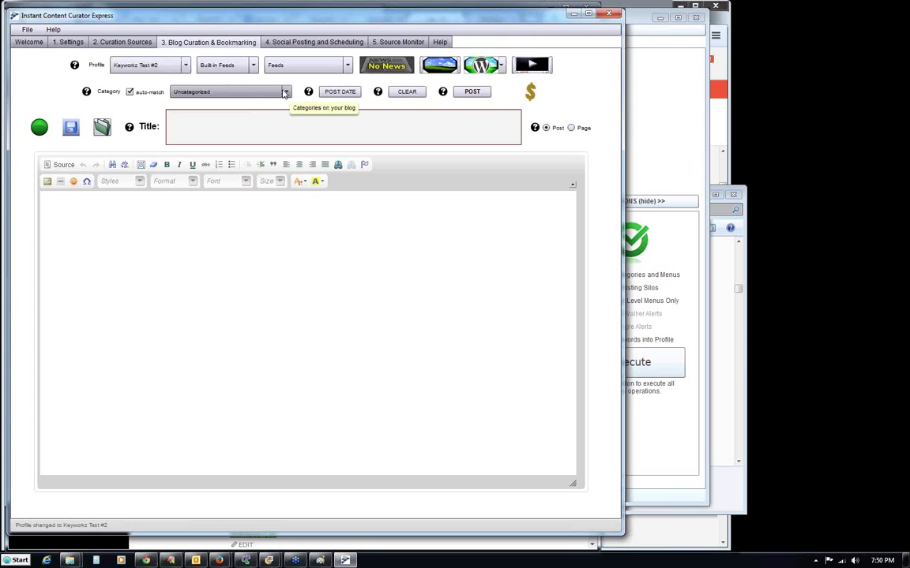
pyautogui.click(184, 66)
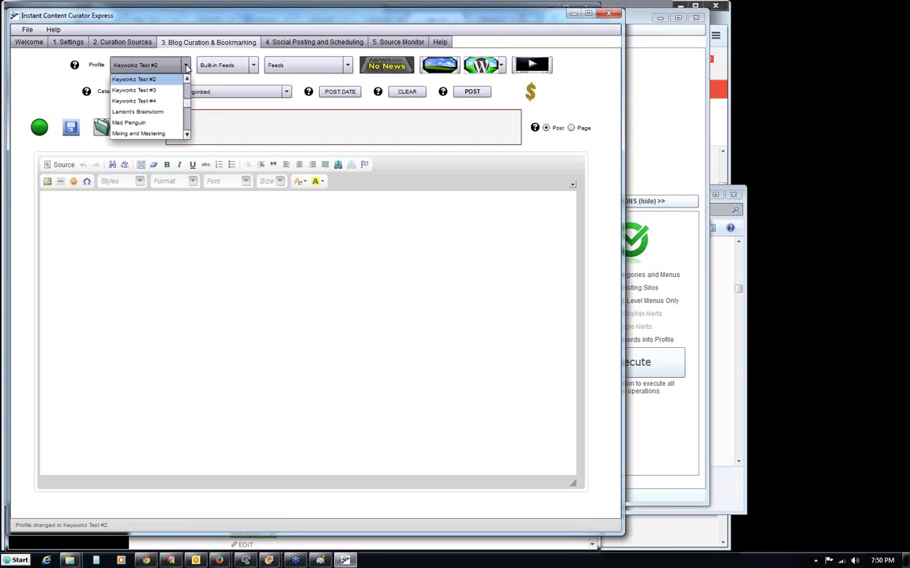
pyautogui.click(187, 80)
pyautogui.click(171, 80)
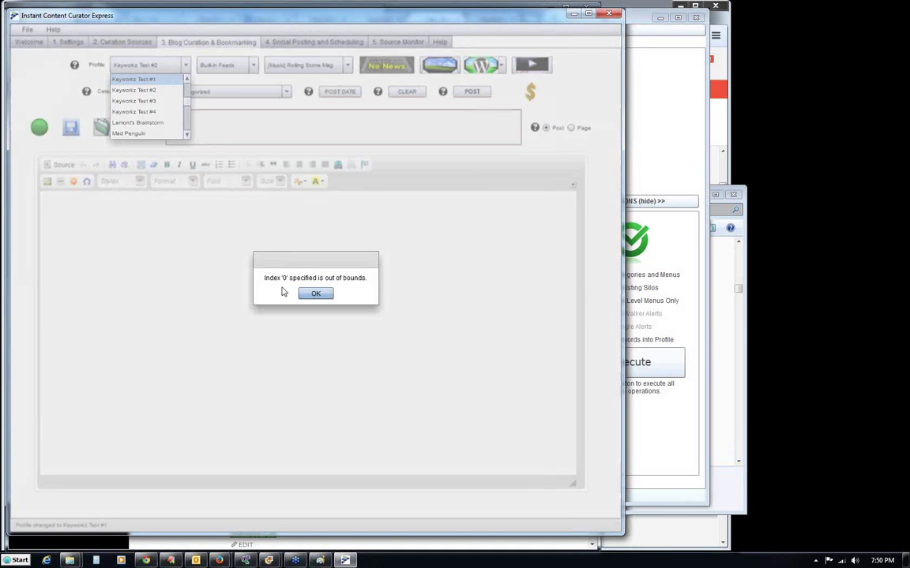
pyautogui.click(316, 295)
pyautogui.click(166, 81)
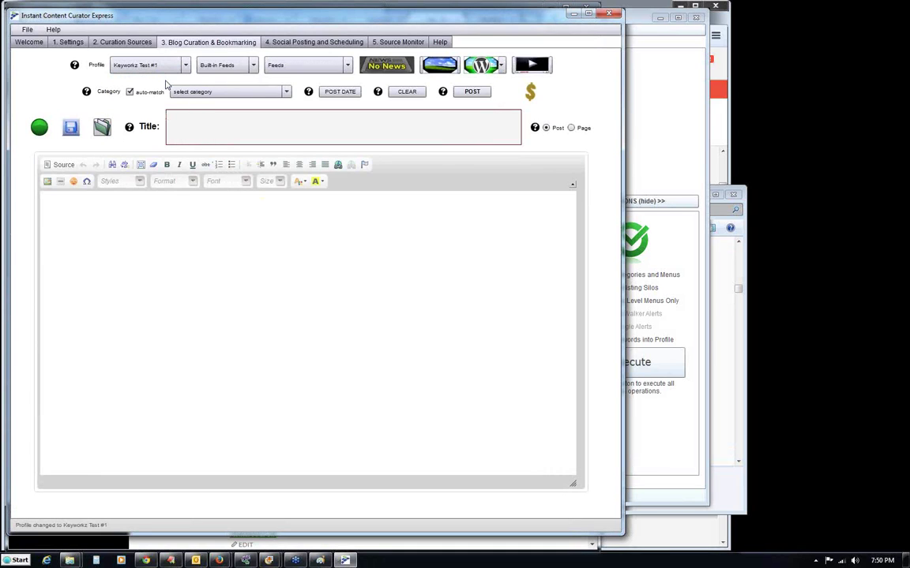
pyautogui.click(287, 93)
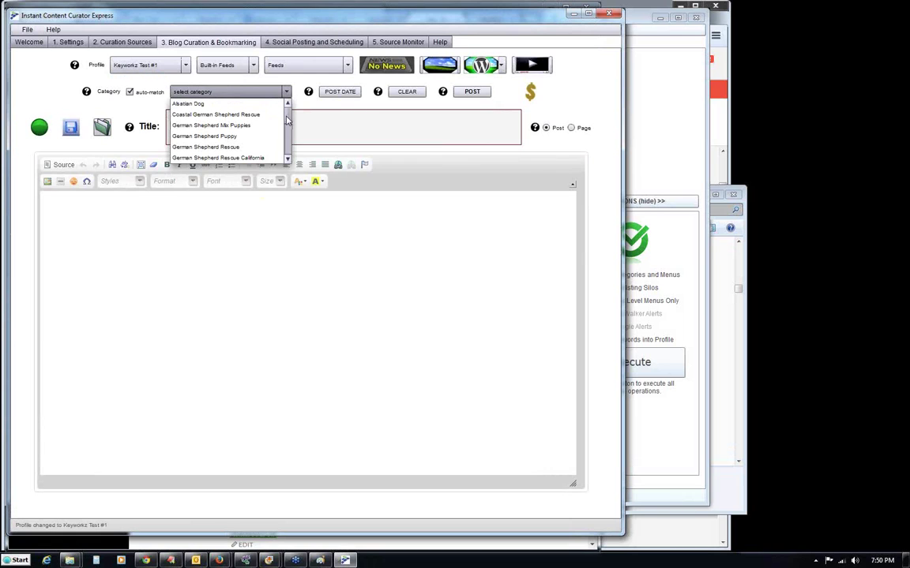
pyautogui.moveTo(288, 120)
pyautogui.mouseDown()
pyautogui.moveTo(292, 138)
pyautogui.moveTo(287, 110)
pyautogui.moveTo(290, 142)
pyautogui.moveTo(291, 117)
pyautogui.mouseUp()
pyautogui.click(181, 77)
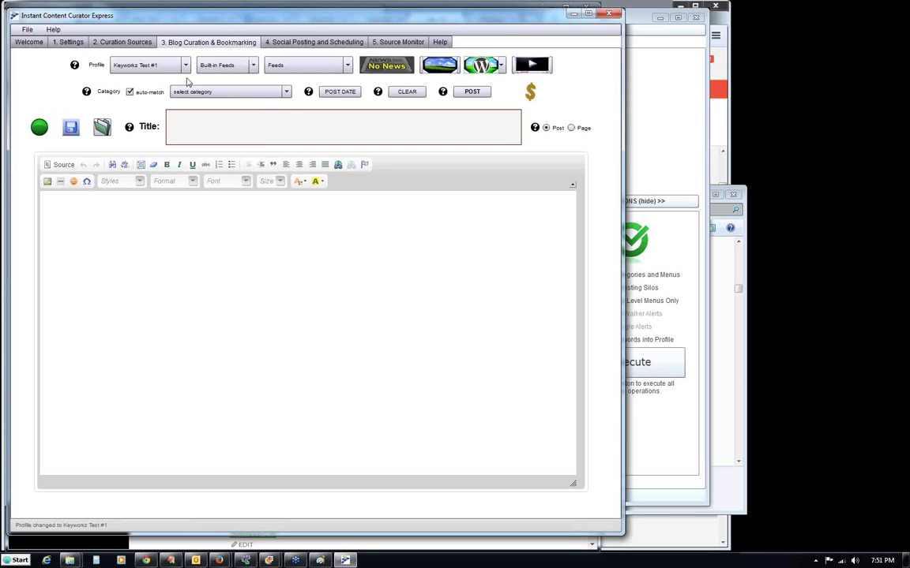
pyautogui.click(186, 67)
pyautogui.click(132, 89)
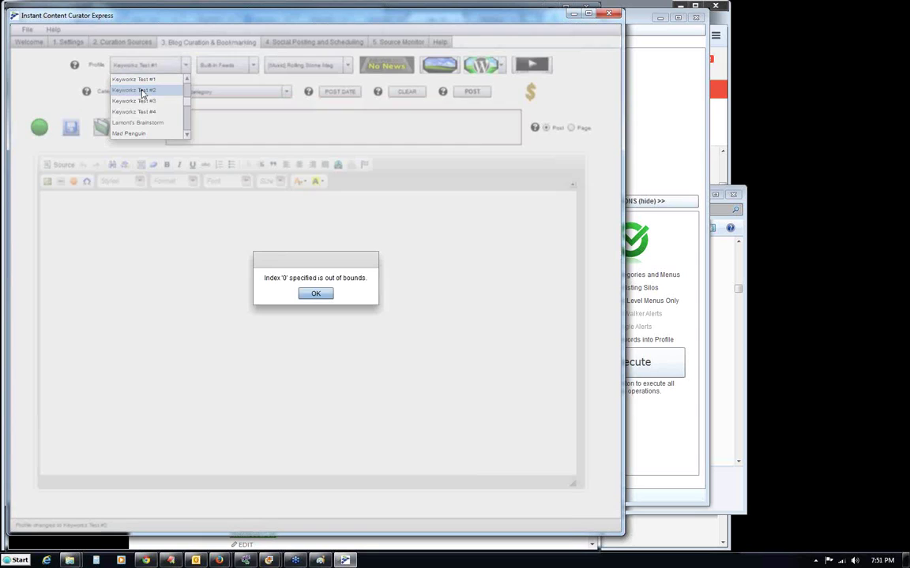
pyautogui.click(315, 294)
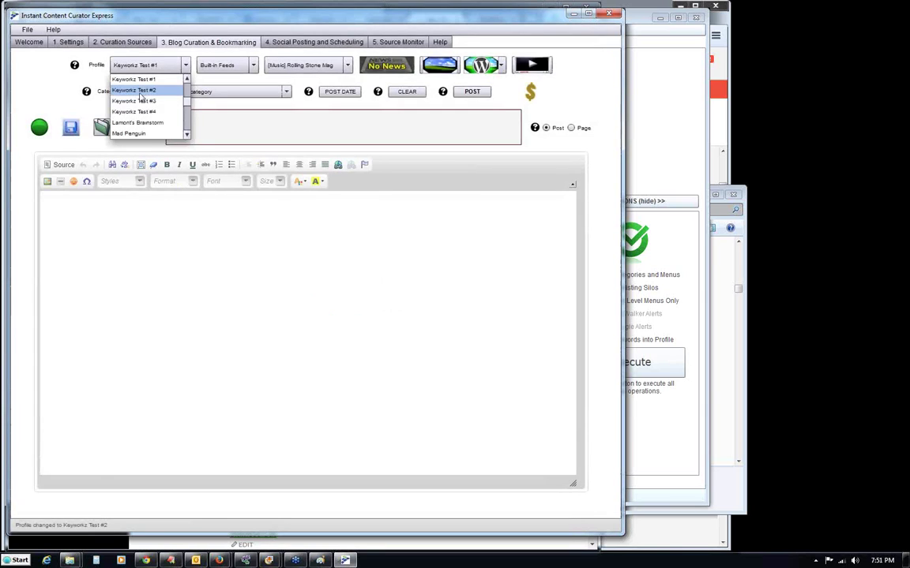
pyautogui.click(286, 92)
pyautogui.click(197, 99)
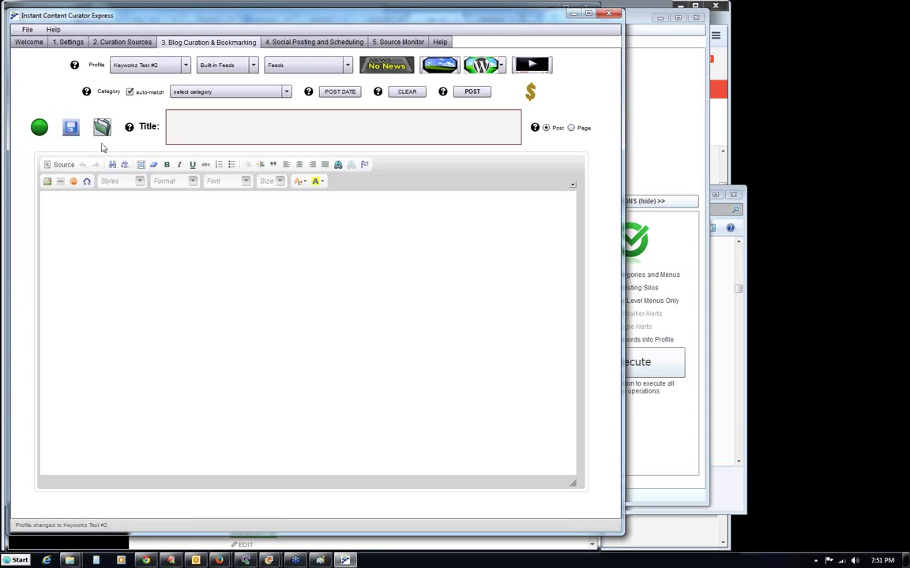
# Open Keyworkz Test #2's Saved Drafts and list its ten blog pages, Burmese Cat to German Shepherds.
pyautogui.click(101, 127)
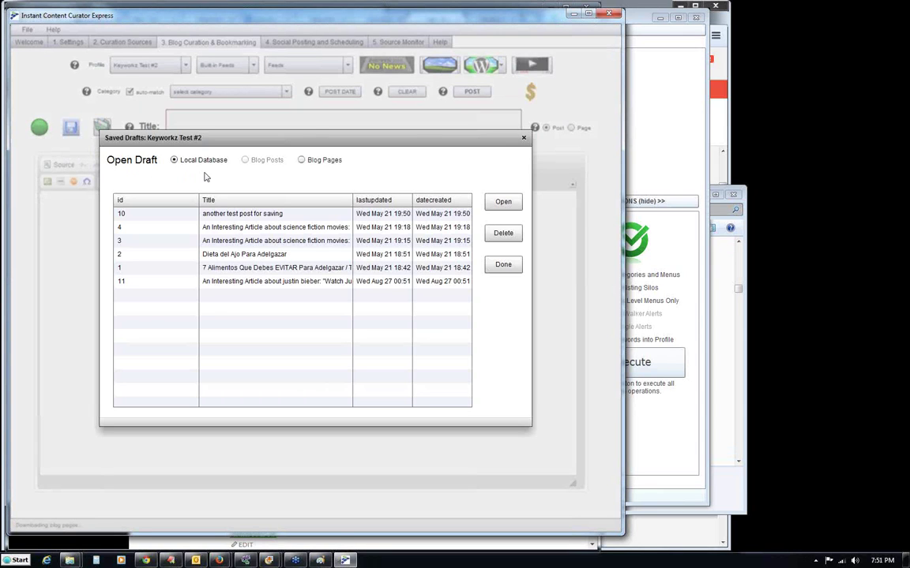
pyautogui.click(302, 161)
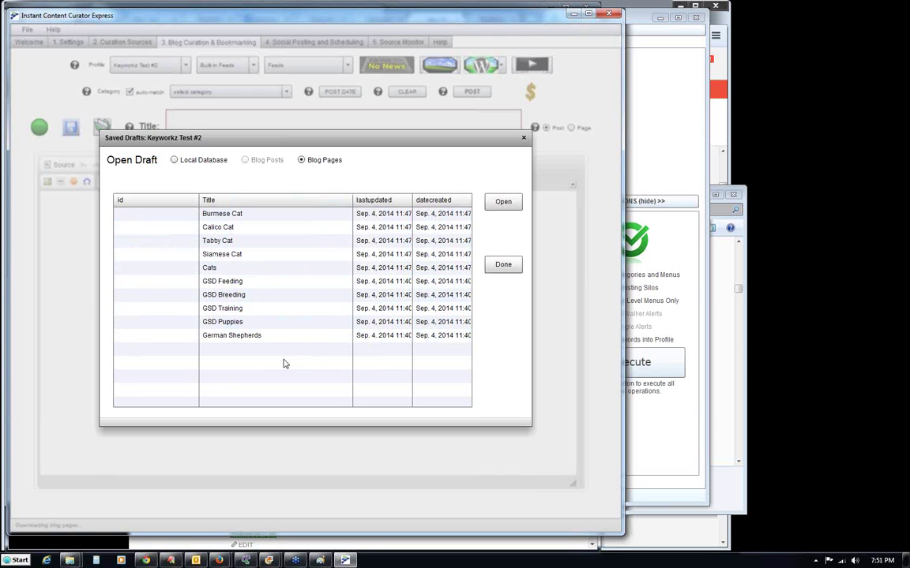
# Load the German Shepherds draft from Blog Pages and select its 'Write something here' placeholder.
pyautogui.click(232, 337)
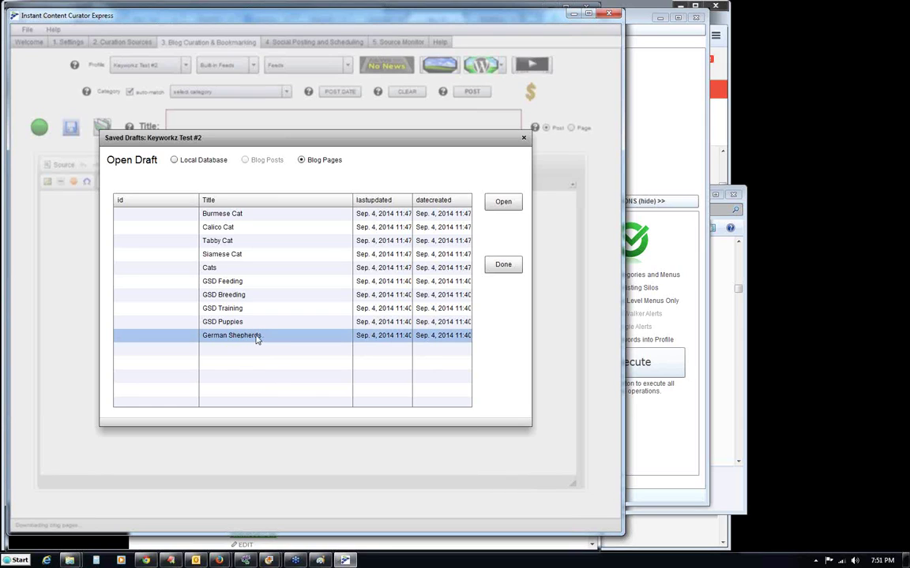
pyautogui.click(503, 201)
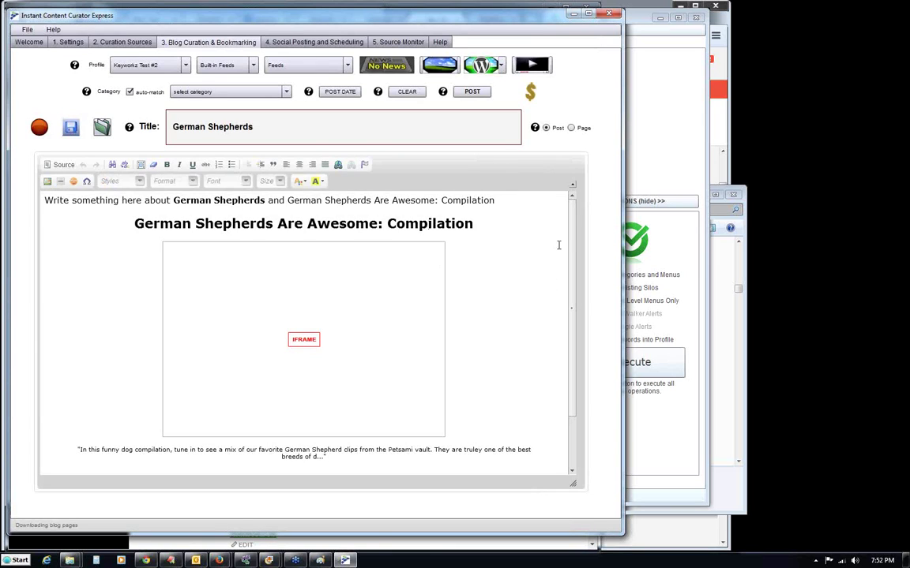
pyautogui.moveTo(571, 248); pyautogui.dragTo(575, 355)
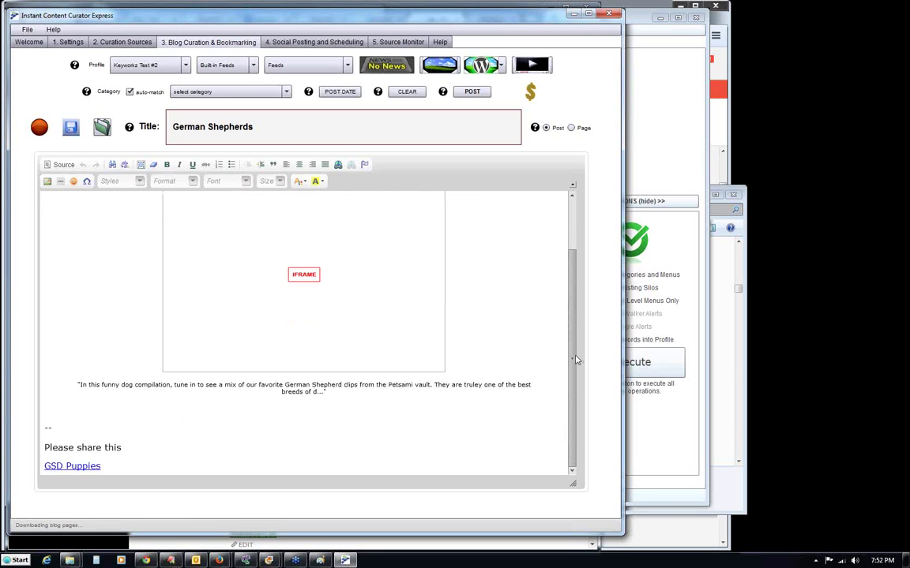
pyautogui.moveTo(575, 363); pyautogui.dragTo(567, 235)
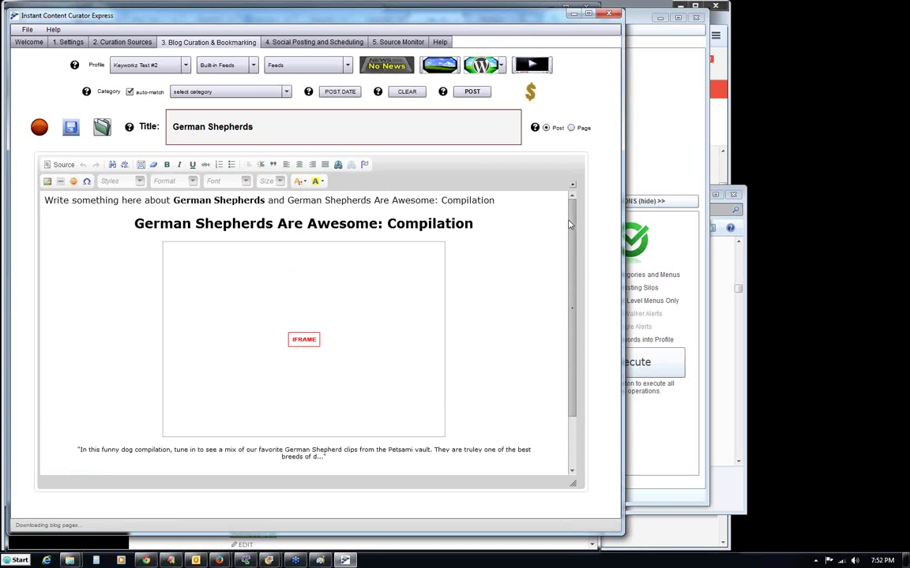
pyautogui.moveTo(46, 201); pyautogui.dragTo(139, 200)
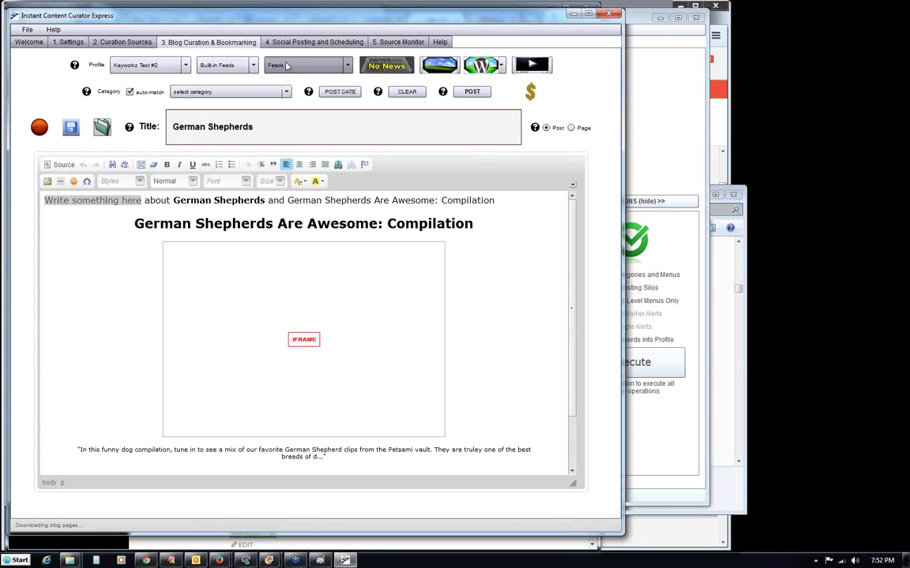
pyautogui.click(197, 64)
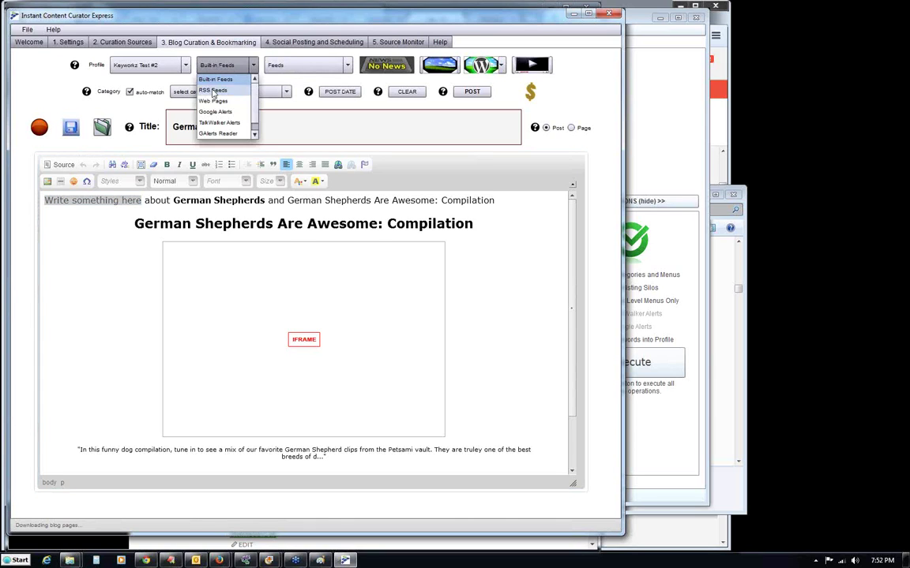
pyautogui.click(198, 82)
pyautogui.click(224, 65)
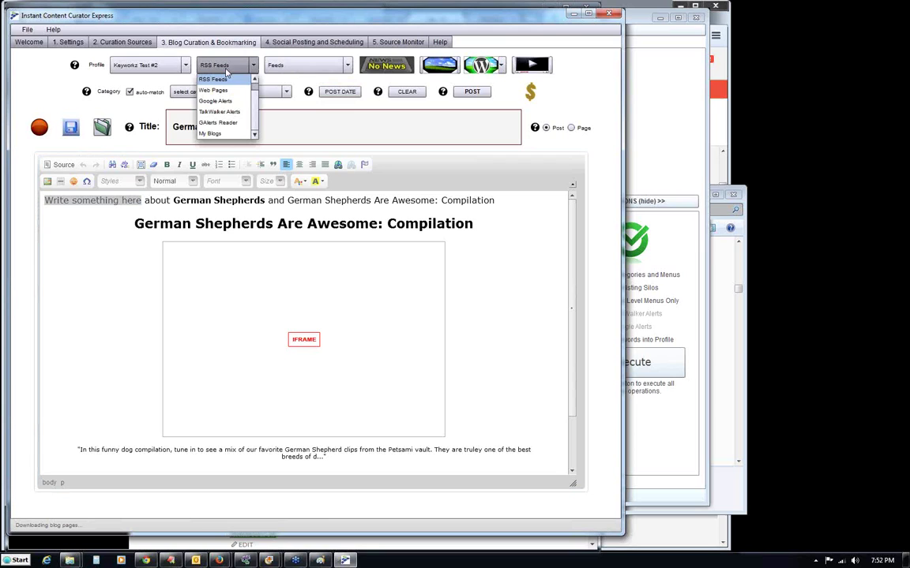
pyautogui.click(247, 80)
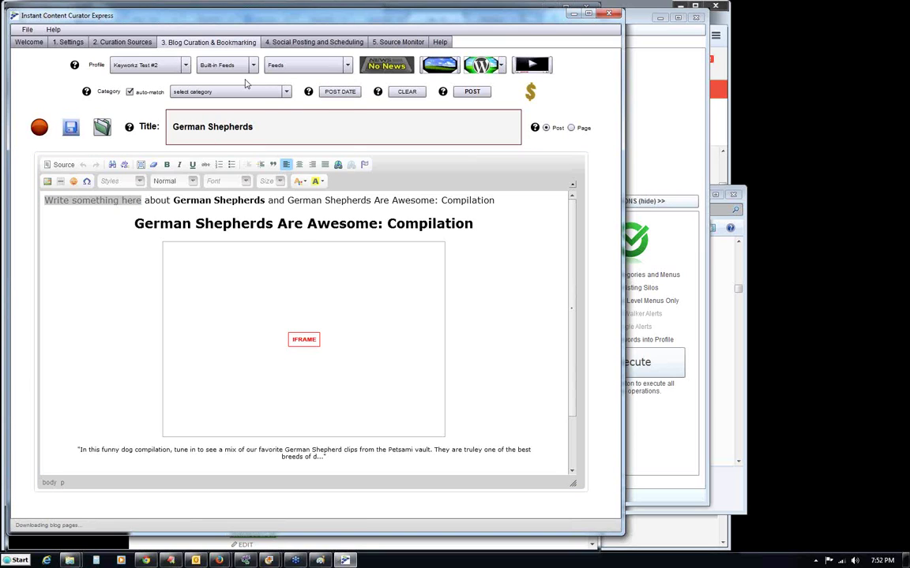
pyautogui.click(277, 66)
pyautogui.moveTo(353, 92)
pyautogui.mouseDown()
pyautogui.moveTo(355, 120)
pyautogui.moveTo(348, 79)
pyautogui.mouseUp()
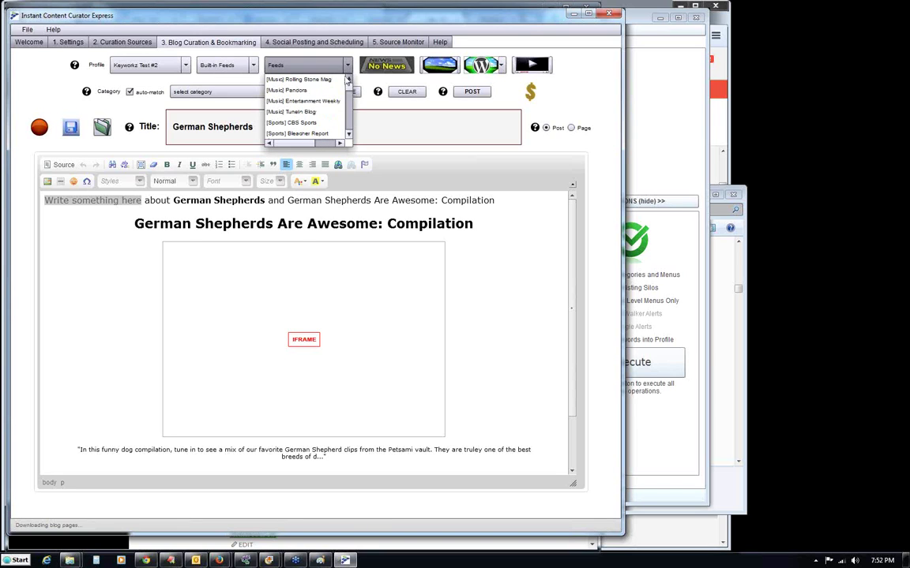
pyautogui.click(186, 52)
pyautogui.click(120, 42)
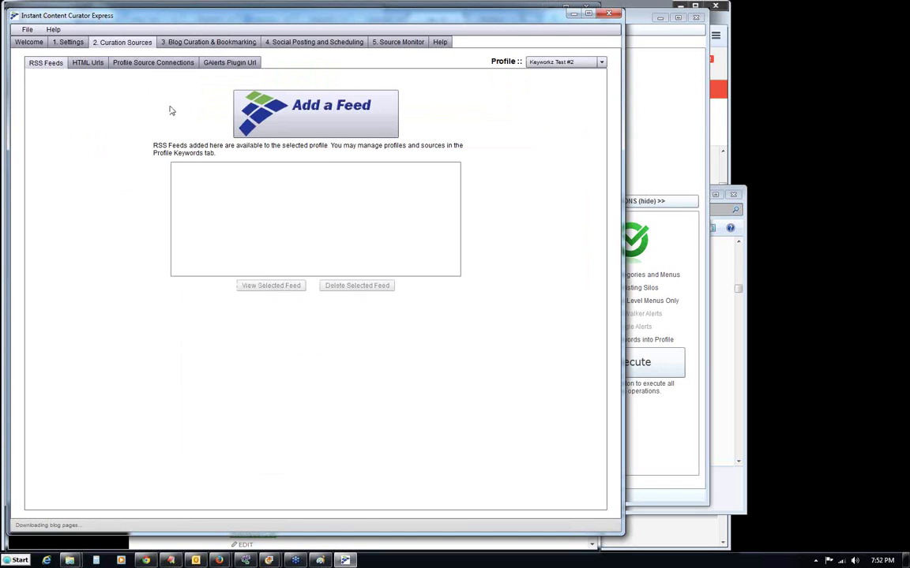
pyautogui.click(292, 114)
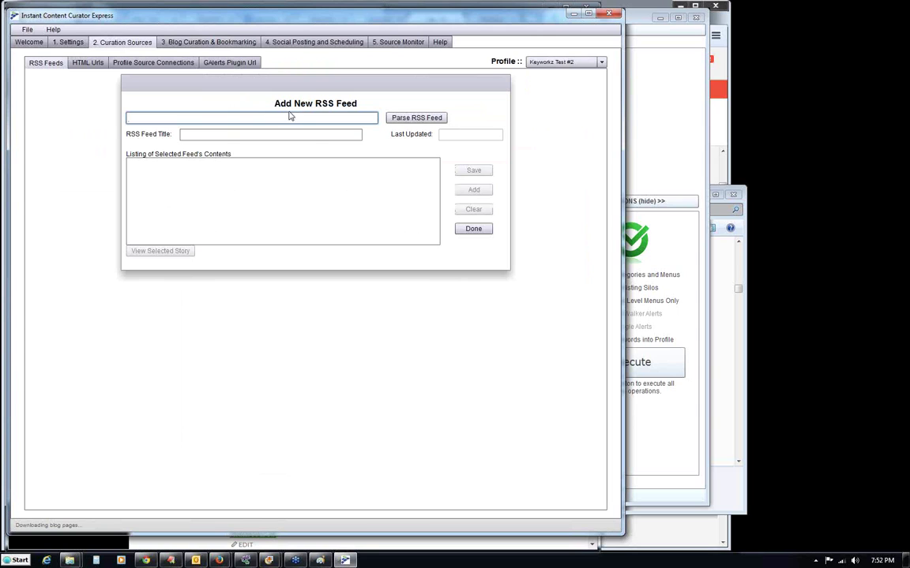
pyautogui.click(473, 229)
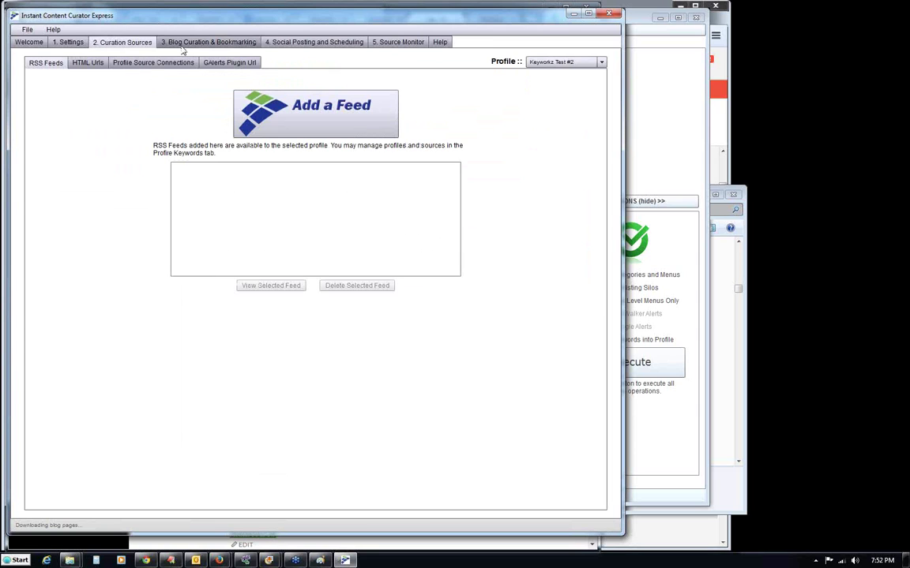
pyautogui.click(182, 44)
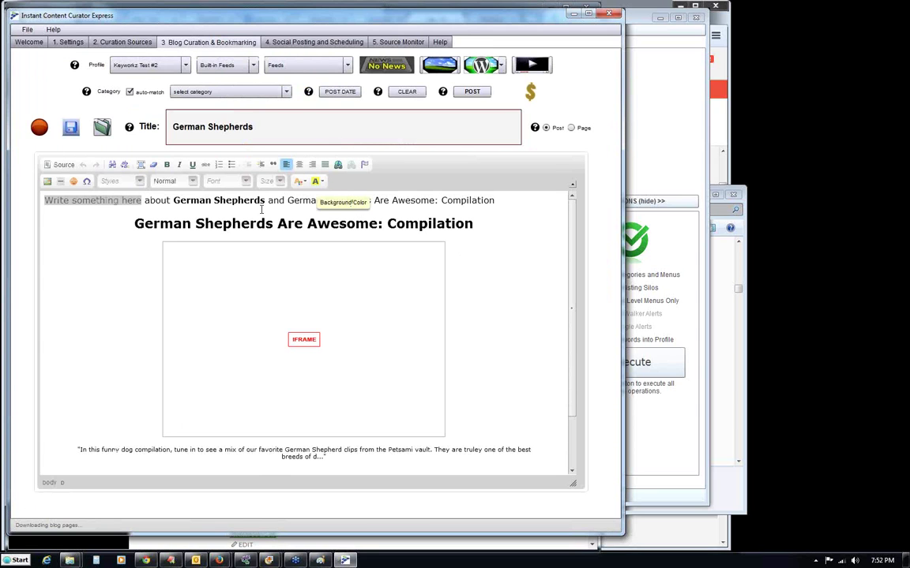
# Replace 'Write something here' with 'I am crazy' and add a filler paragraph 'asdfasdfasdfkl…' below.
pyautogui.click(126, 212)
pyautogui.tripleClick(118, 203)
pyautogui.moveTo(142, 201); pyautogui.dragTo(45, 201)
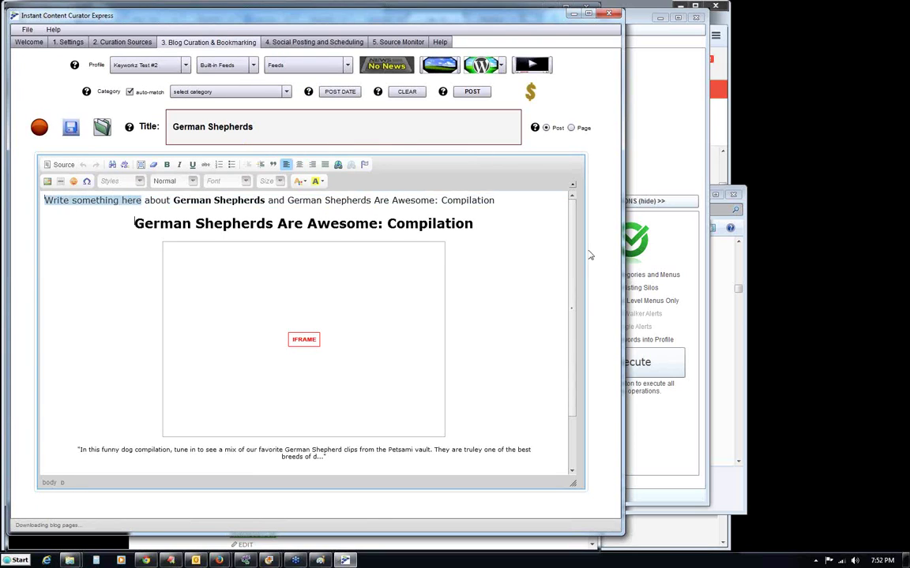
pyautogui.write('I am crazy')
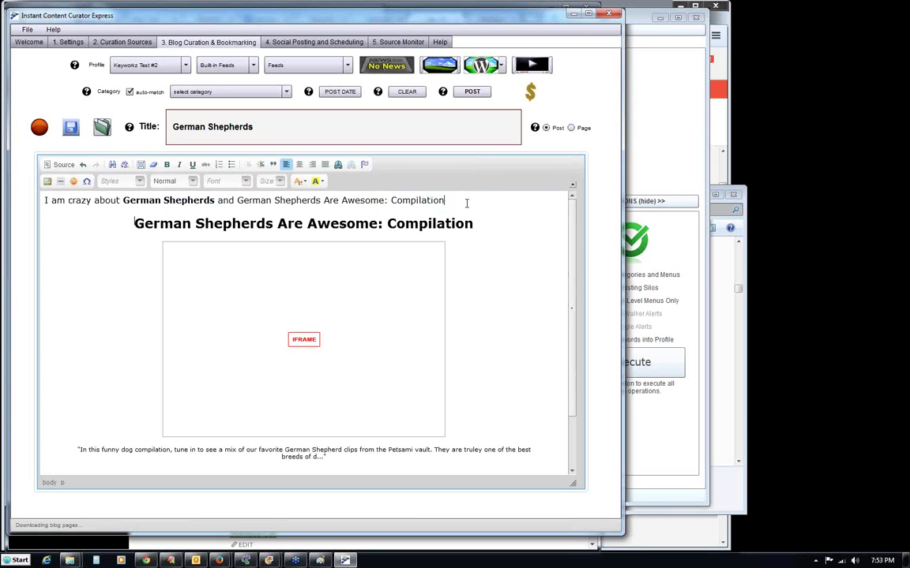
pyautogui.press('Return')
pyautogui.press('Return')
pyautogui.write('asdfasdfasdfkl ')
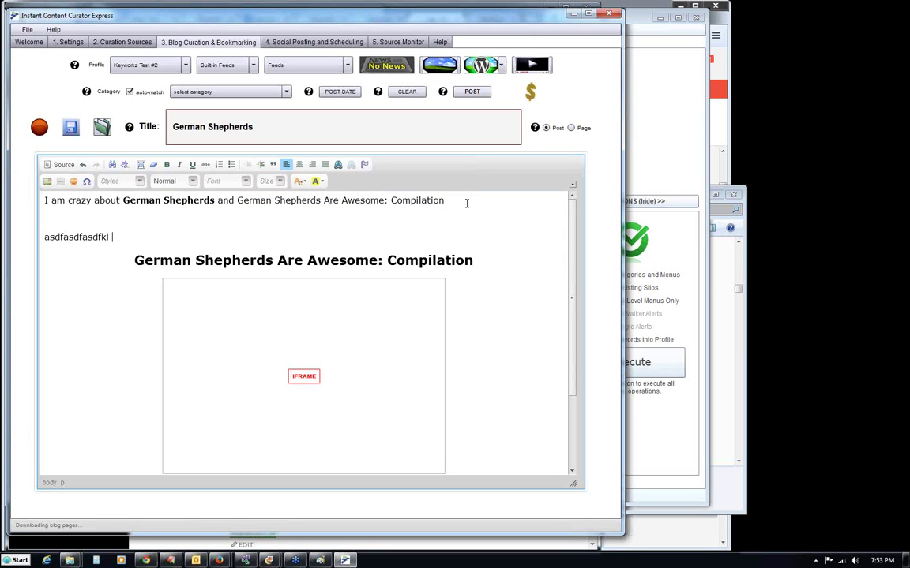
pyautogui.write('a sdfapsd fopasdf poisd poia sdfopi paosdi fpoais dfpoias dfasdfasdfasd')
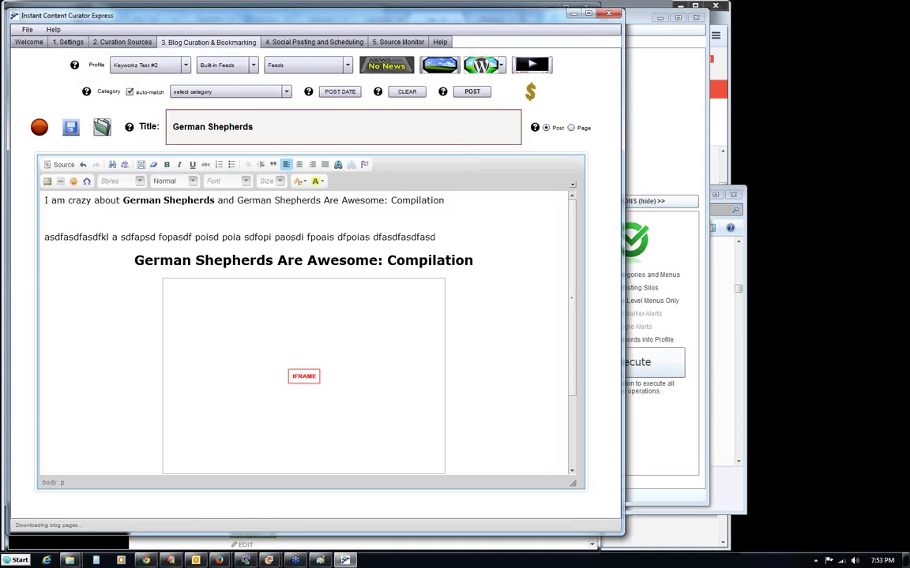
# Insert the adult German Shepherd photo into the post from the image browser.
pyautogui.click(102, 127)
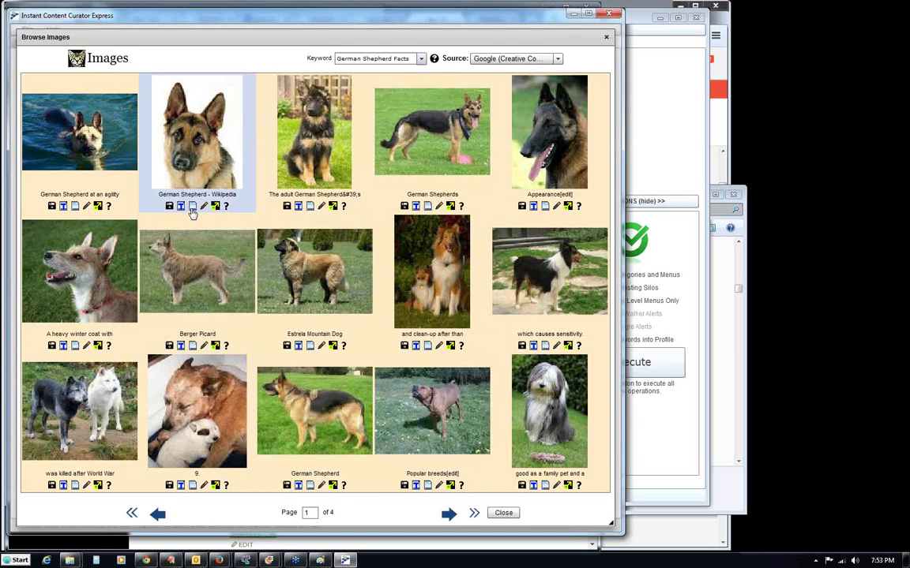
pyautogui.click(309, 207)
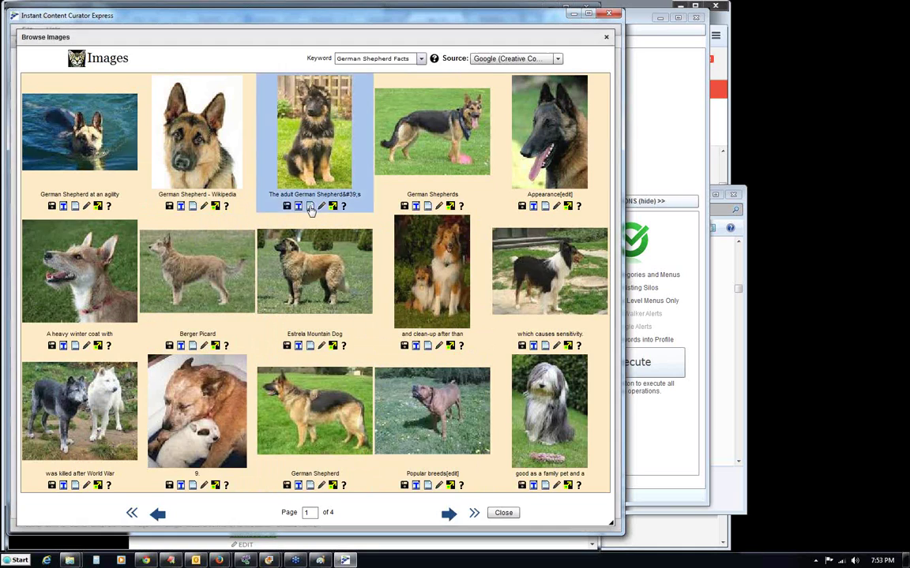
pyautogui.click(319, 293)
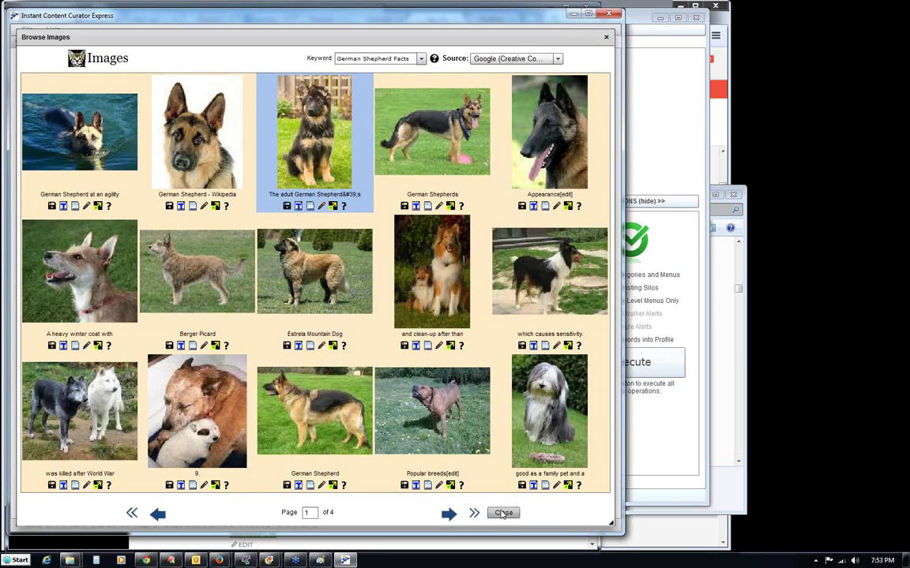
pyautogui.click(503, 513)
pyautogui.scroll(-5, 574, 299)
pyautogui.scroll(5, 560, 290)
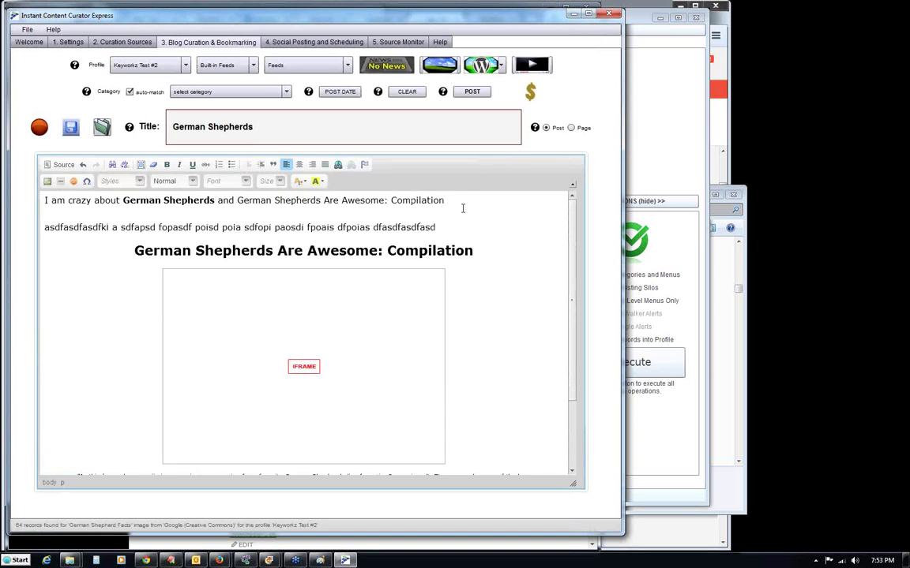
# Remove the filler text line and center the puppy image.
pyautogui.press('Return')
pyautogui.hotkey('ctrl', 'v')
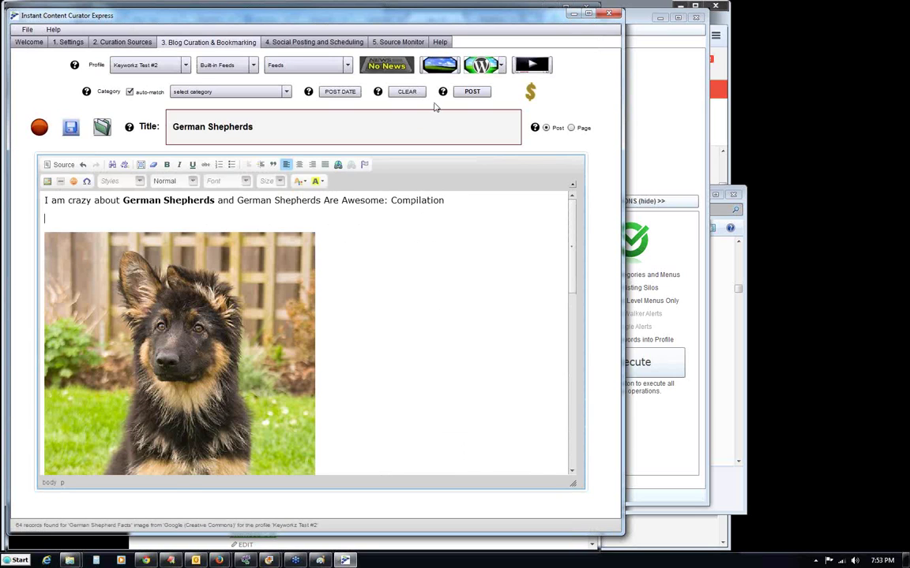
pyautogui.press('BackSpace')
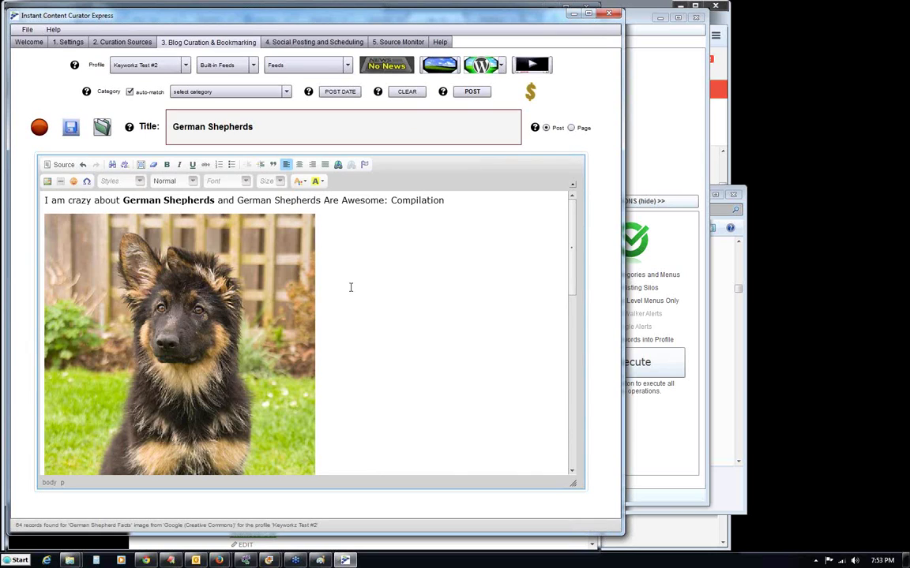
pyautogui.click(254, 281)
pyautogui.click(379, 289)
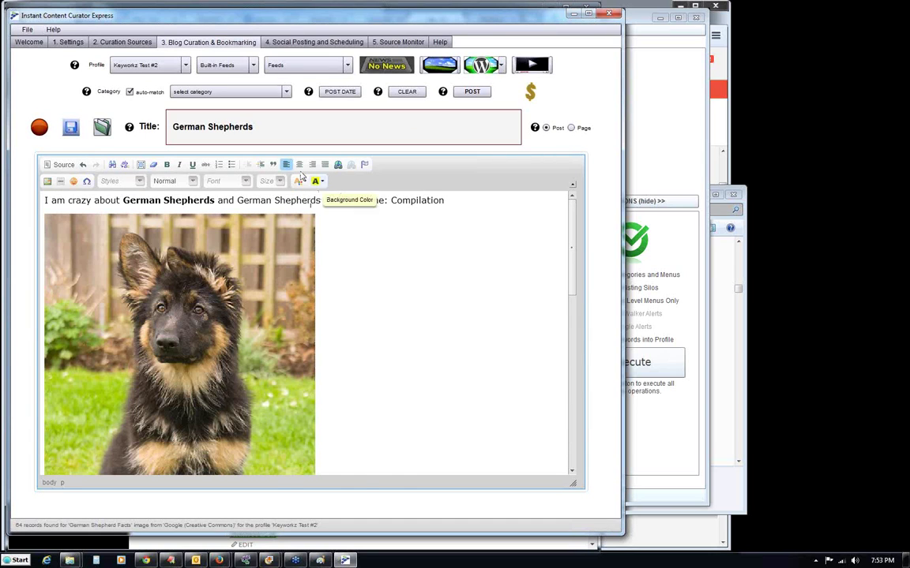
pyautogui.click(298, 164)
# Delete the '--' separator line at the bottom and bring up the Amazon product search.
pyautogui.scroll(-10, 558, 424)
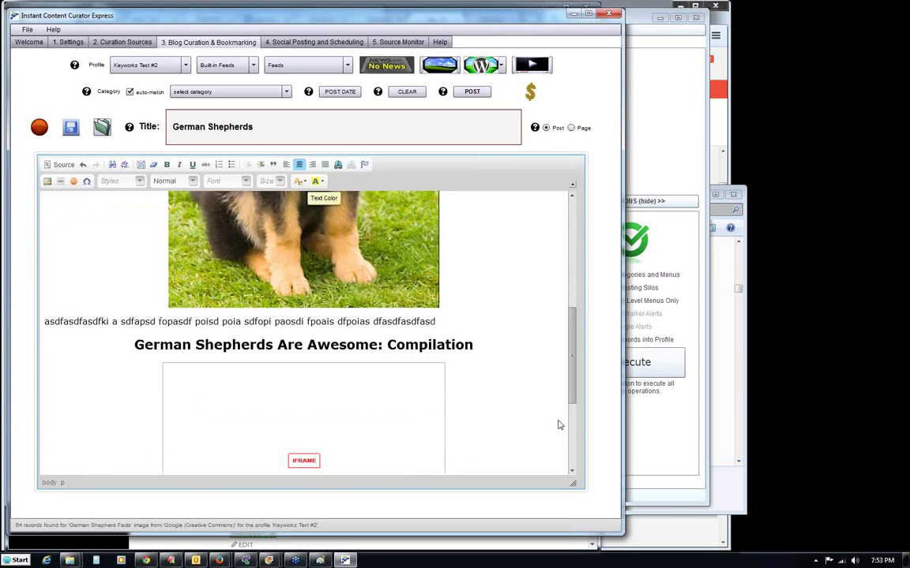
pyautogui.scroll(-1, 565, 447)
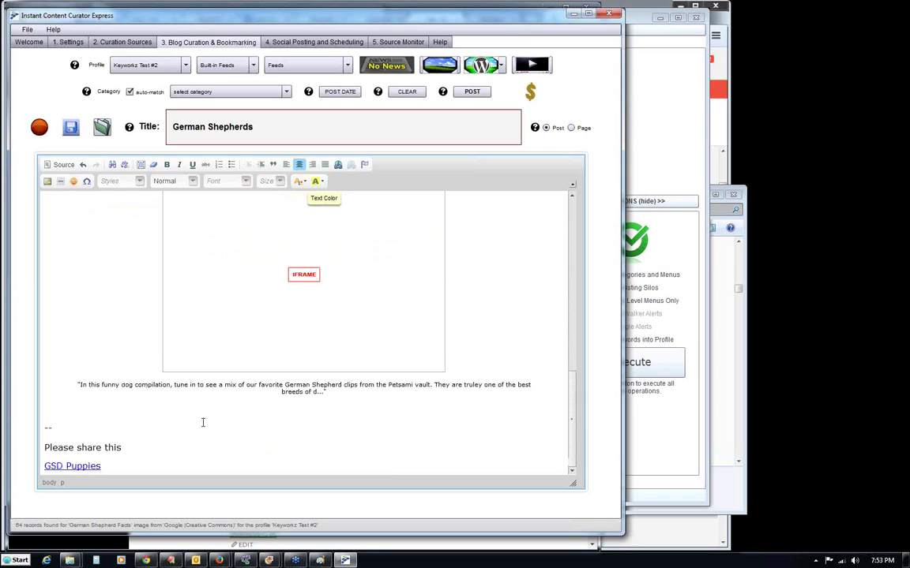
pyautogui.moveTo(143, 445); pyautogui.dragTo(36, 402)
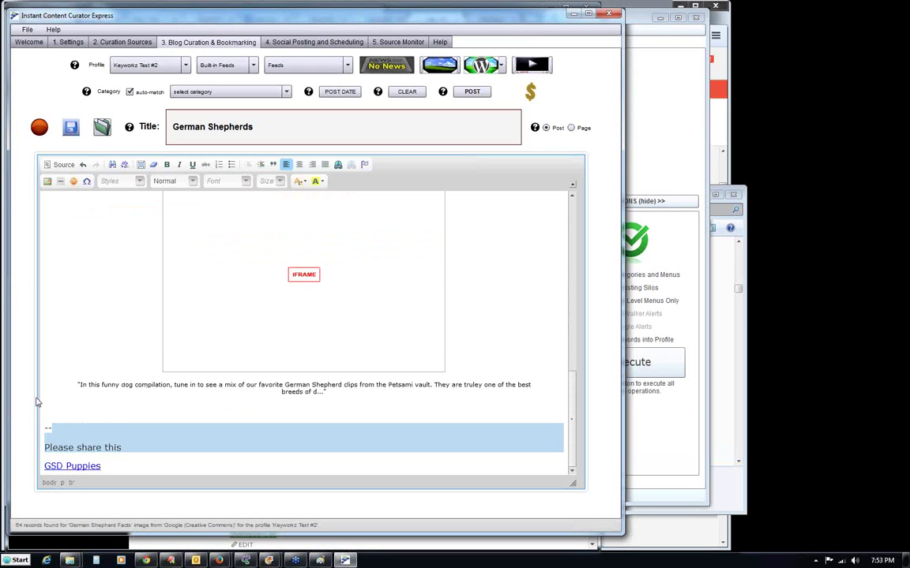
pyautogui.press('BackSpace')
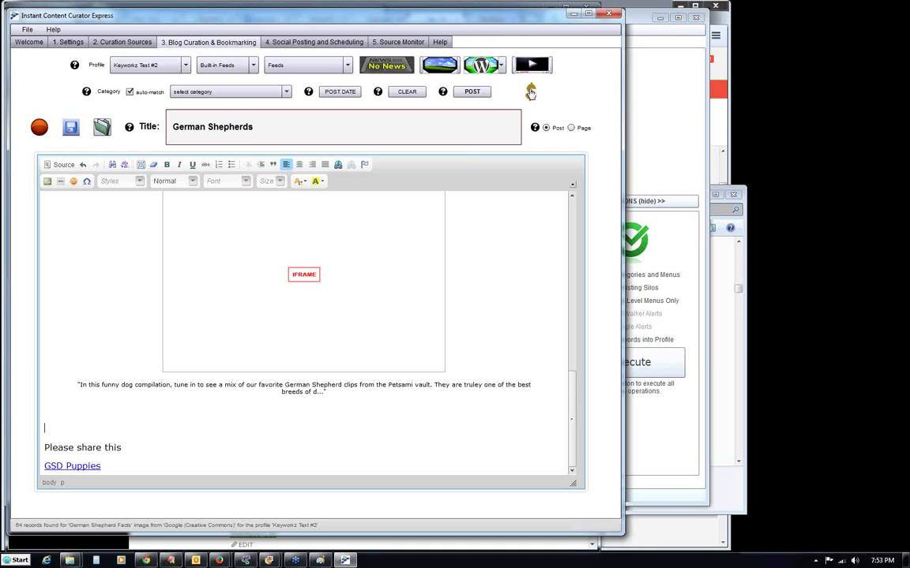
pyautogui.click(530, 93)
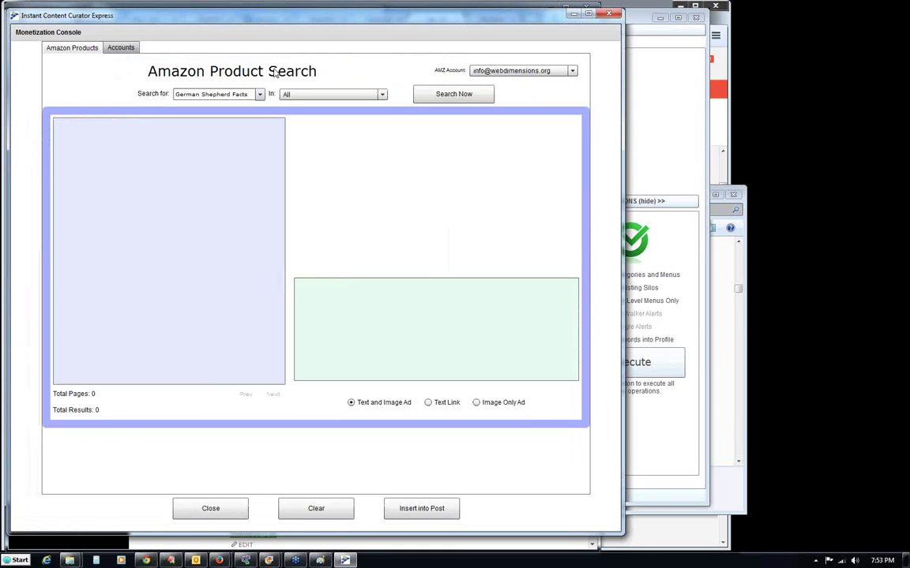
# Search Amazon for 'German Shepherd Facts' and insert the first result, the Schleich Female German Shepherd ad.
pyautogui.click(428, 98)
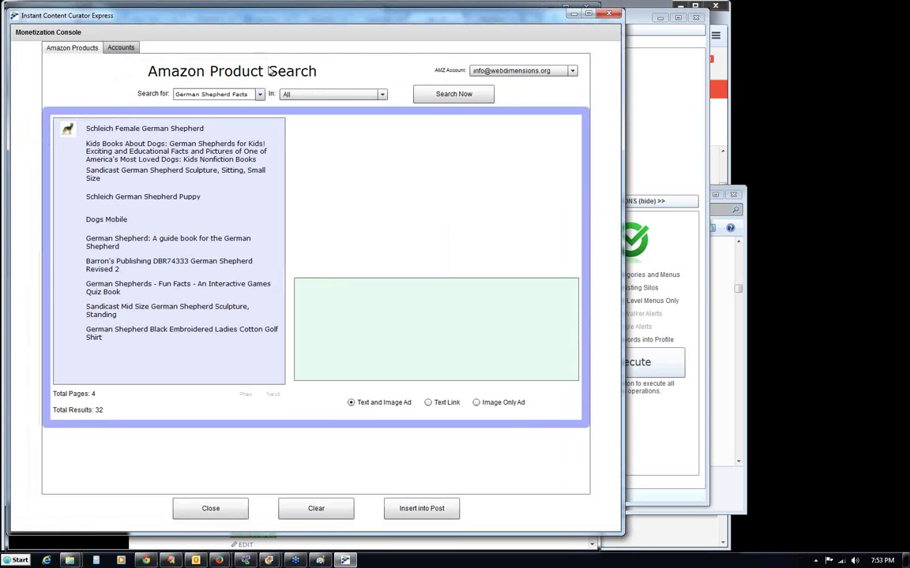
pyautogui.click(158, 131)
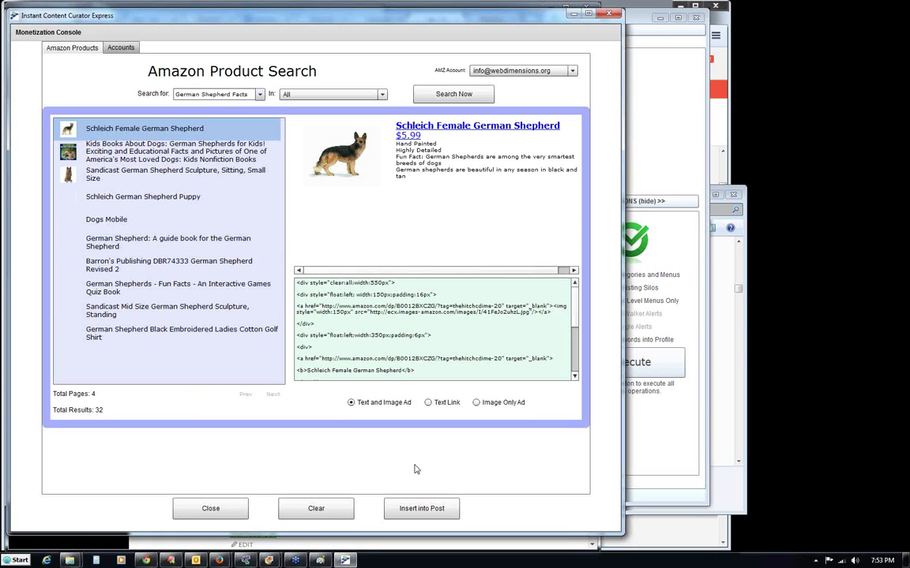
pyautogui.click(417, 511)
pyautogui.click(317, 295)
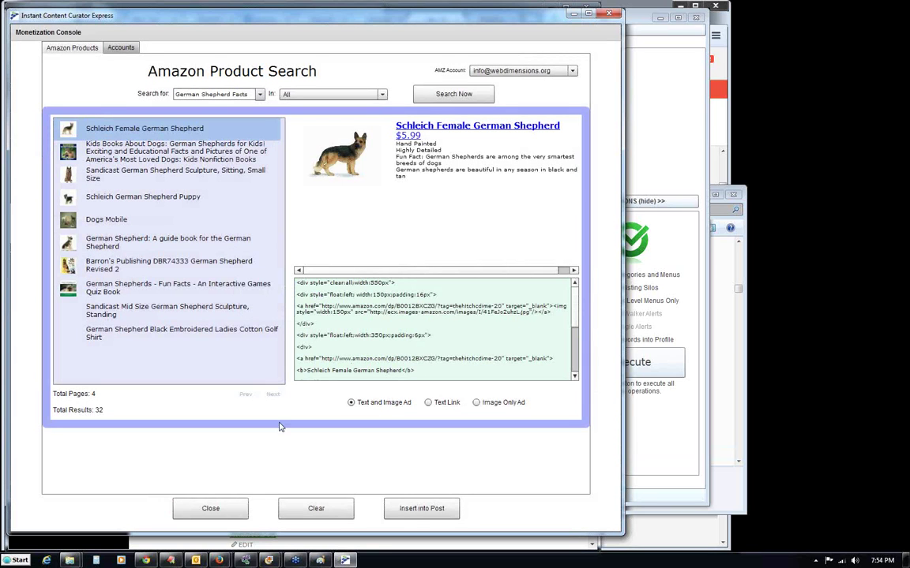
# Close the product search, publish the German Shepherds post via Quick Post, and switch to Chrome.
pyautogui.click(217, 510)
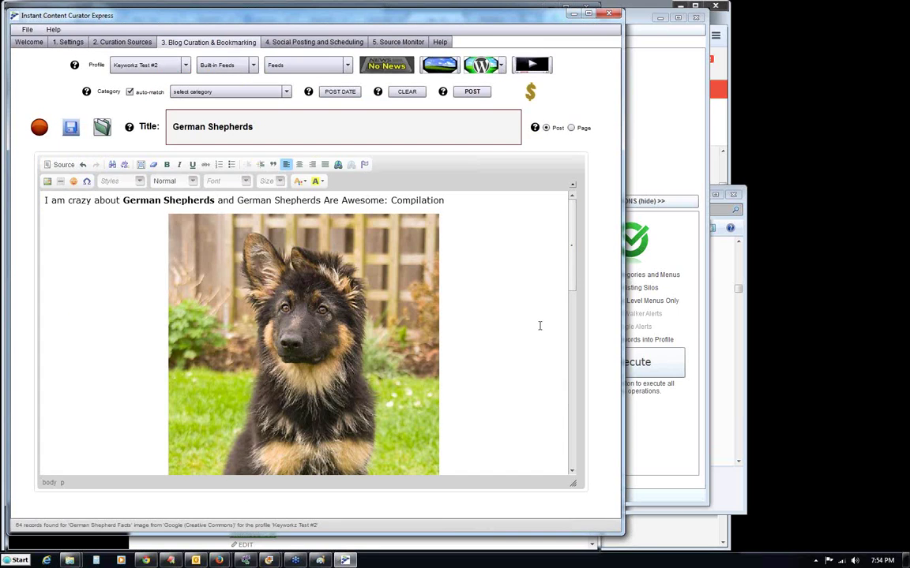
pyautogui.moveTo(574, 262); pyautogui.dragTo(577, 438)
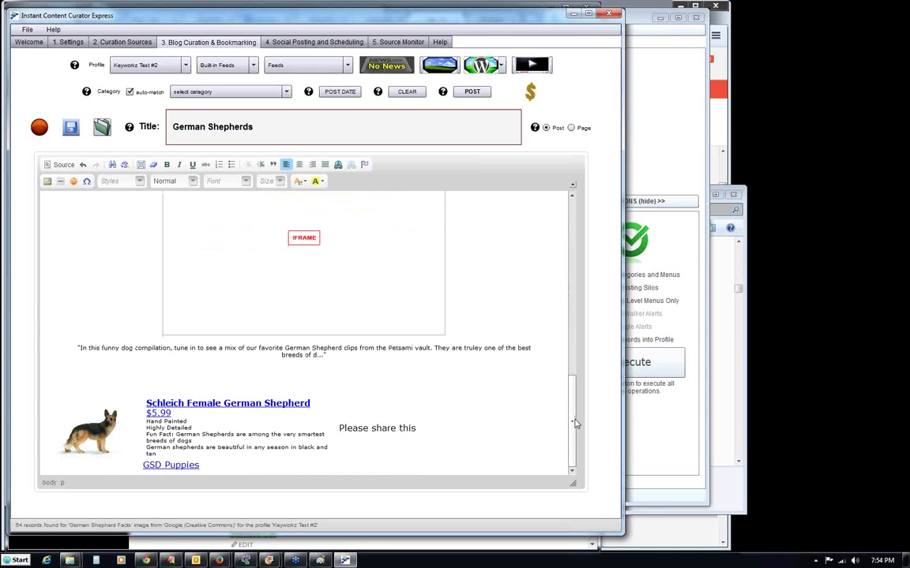
pyautogui.moveTo(576, 424); pyautogui.dragTo(570, 202)
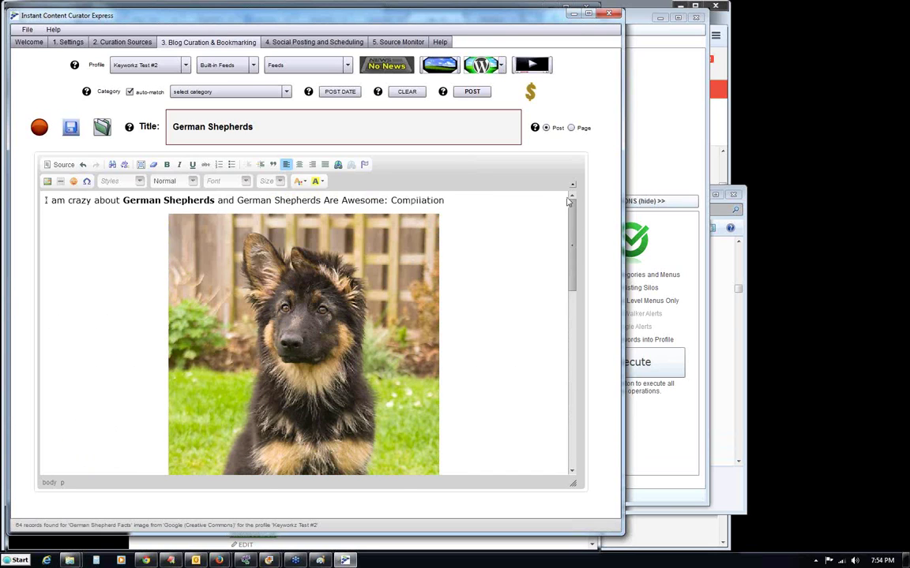
pyautogui.click(472, 93)
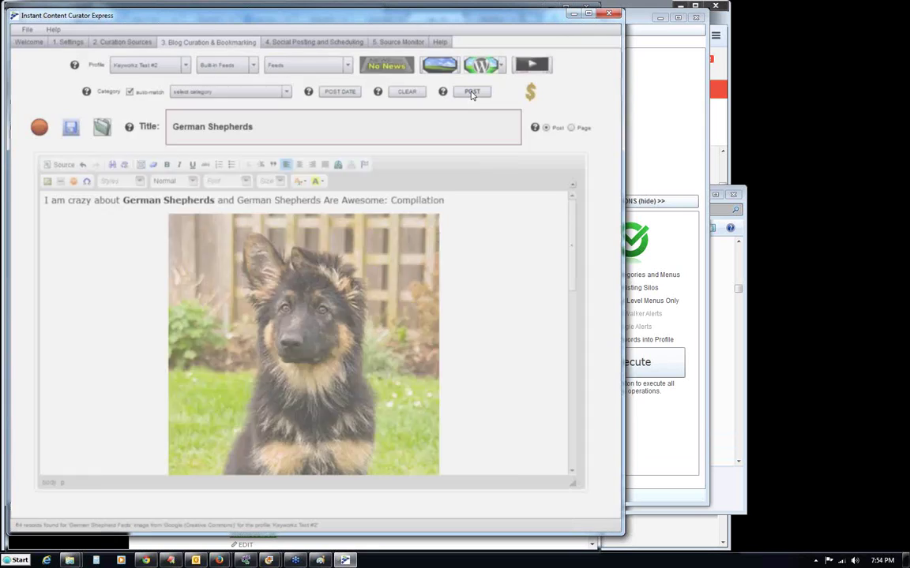
pyautogui.click(341, 420)
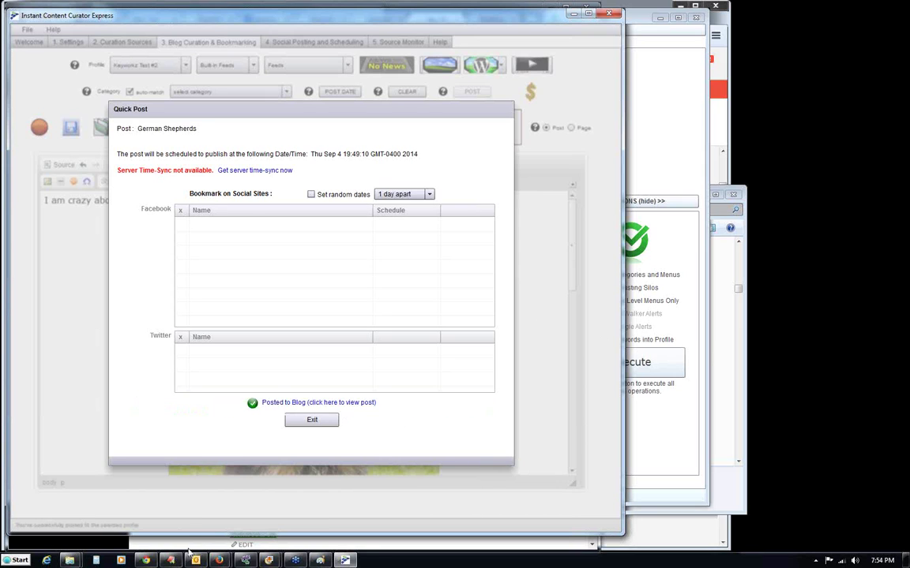
pyautogui.click(145, 561)
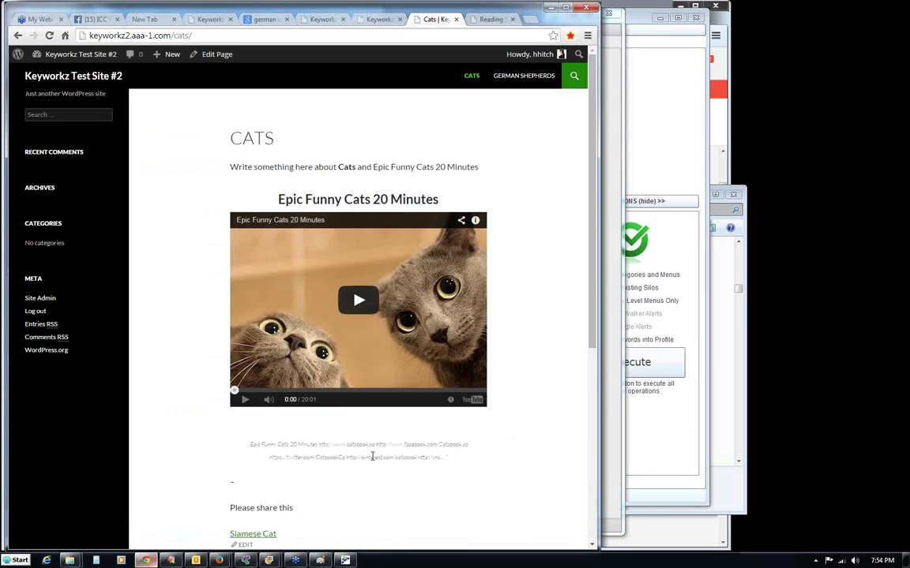
# Open the GERMAN SHEPHERDS page on the live blog, scroll through it, and return to the curator.
pyautogui.click(517, 78)
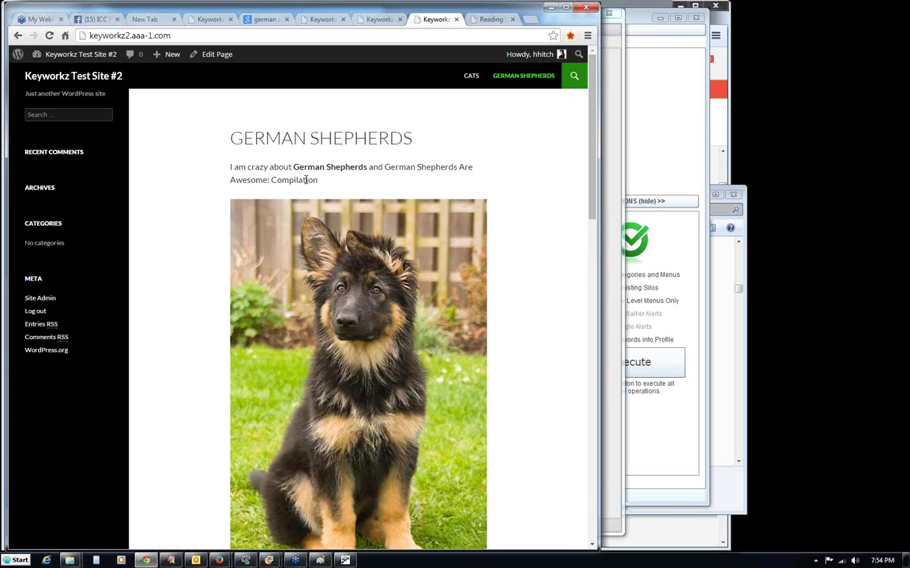
pyautogui.moveTo(228, 173); pyautogui.dragTo(389, 157)
pyautogui.click(389, 157)
pyautogui.moveTo(591, 157); pyautogui.dragTo(588, 458)
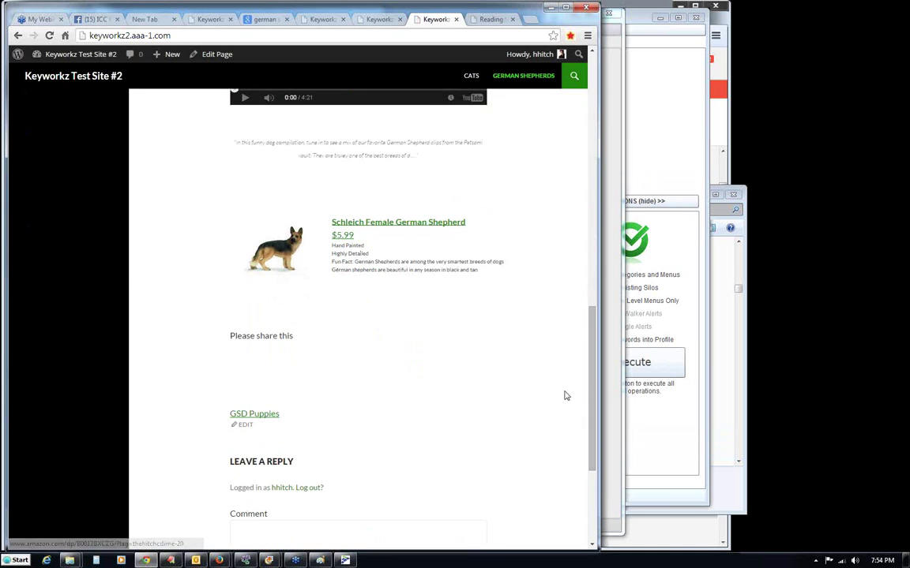
pyautogui.moveTo(590, 376); pyautogui.dragTo(591, 127)
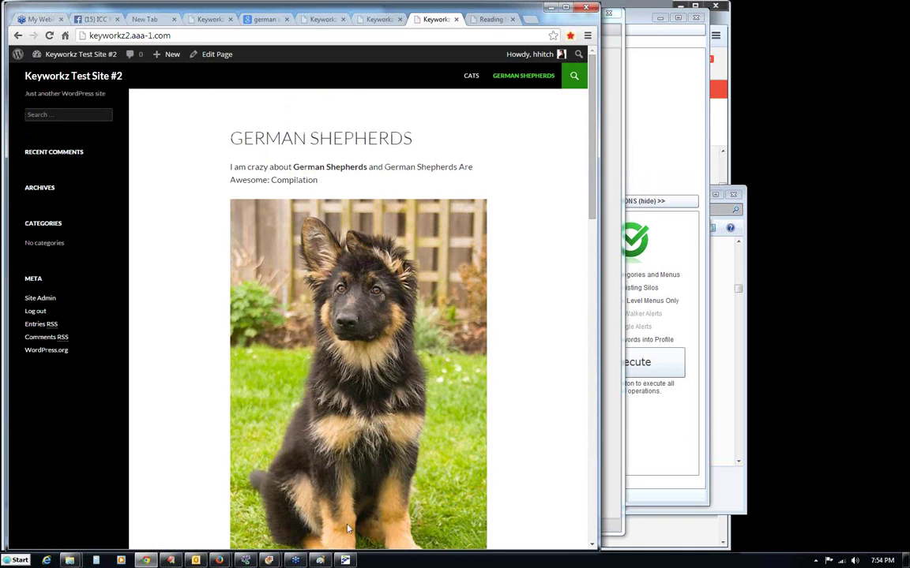
pyautogui.click(345, 560)
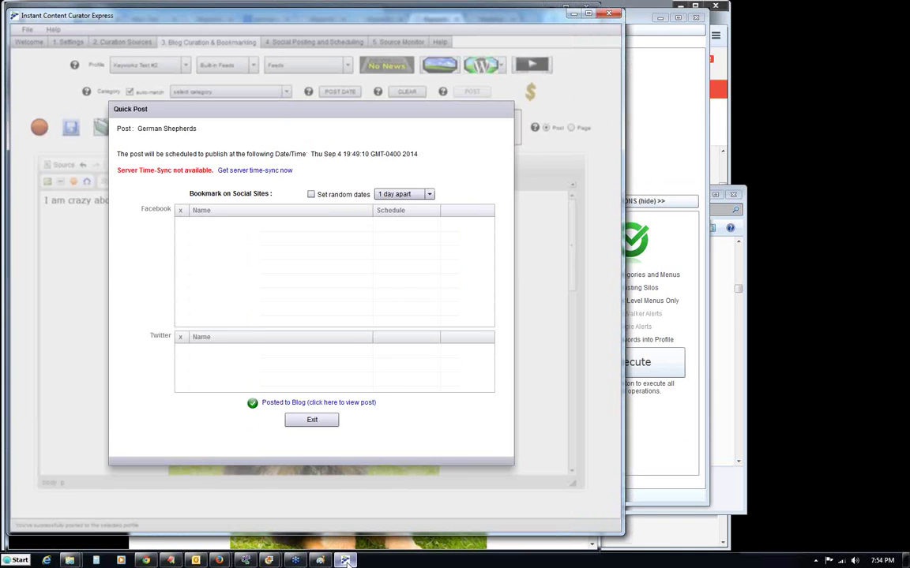
# Exit Quick Post, clear the editor, set the entry type to Page, and choose the [Technology] Wired.com feed.
pyautogui.click(291, 420)
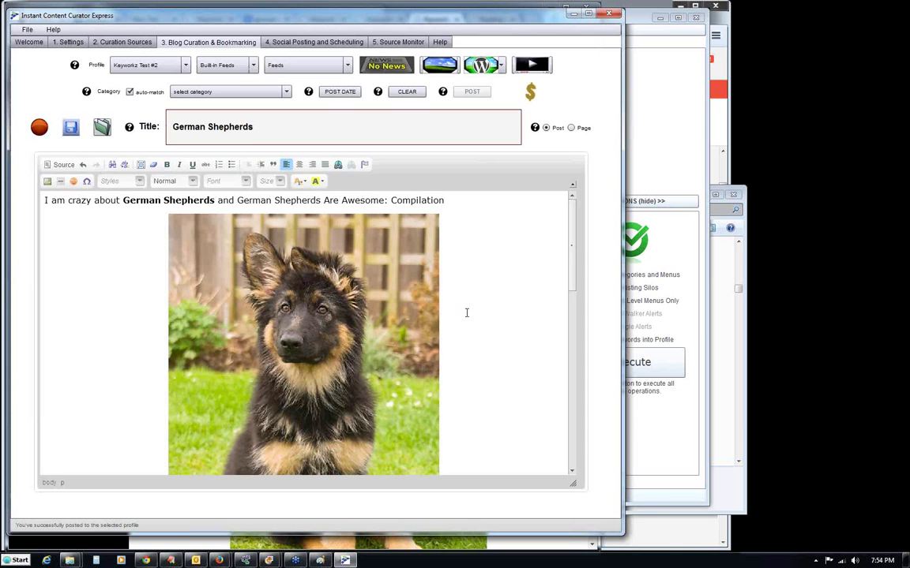
pyautogui.moveTo(572, 264); pyautogui.dragTo(572, 207)
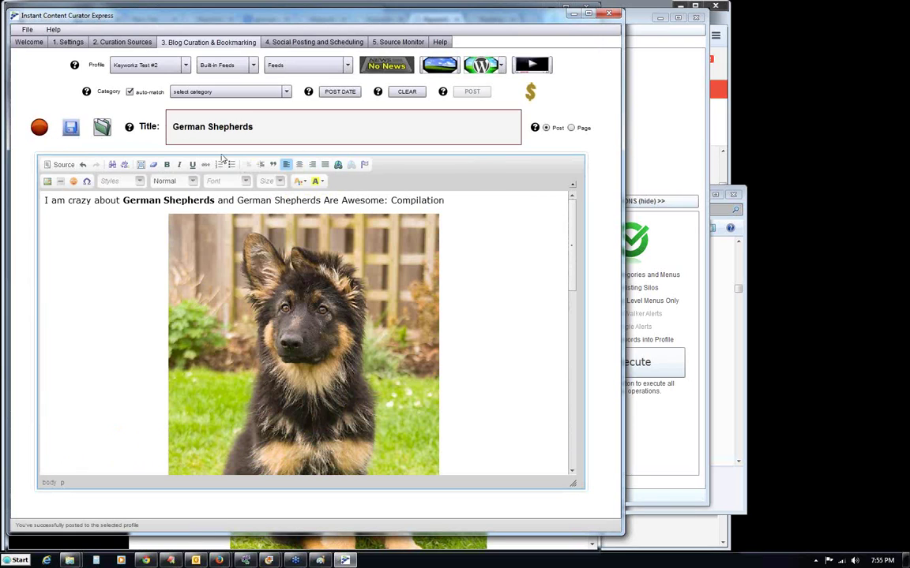
pyautogui.click(406, 91)
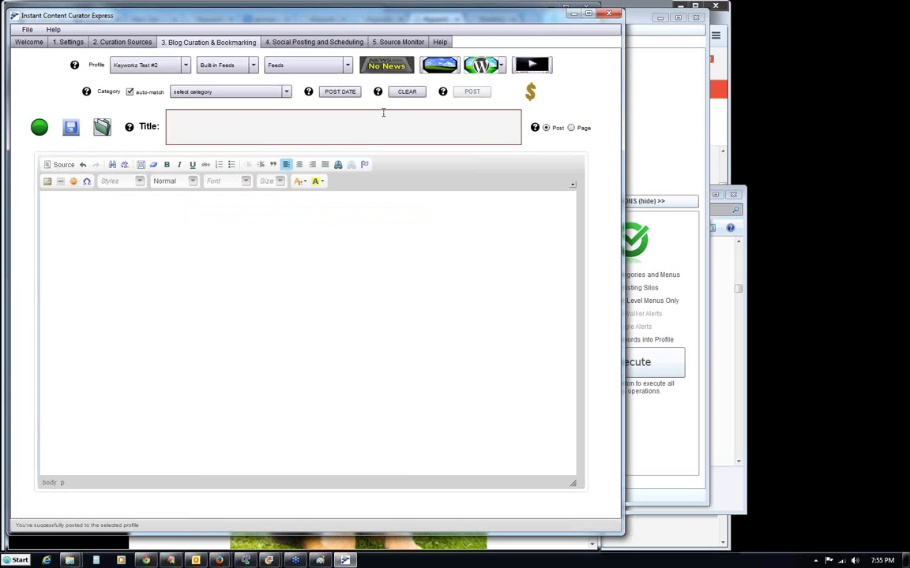
pyautogui.click(571, 128)
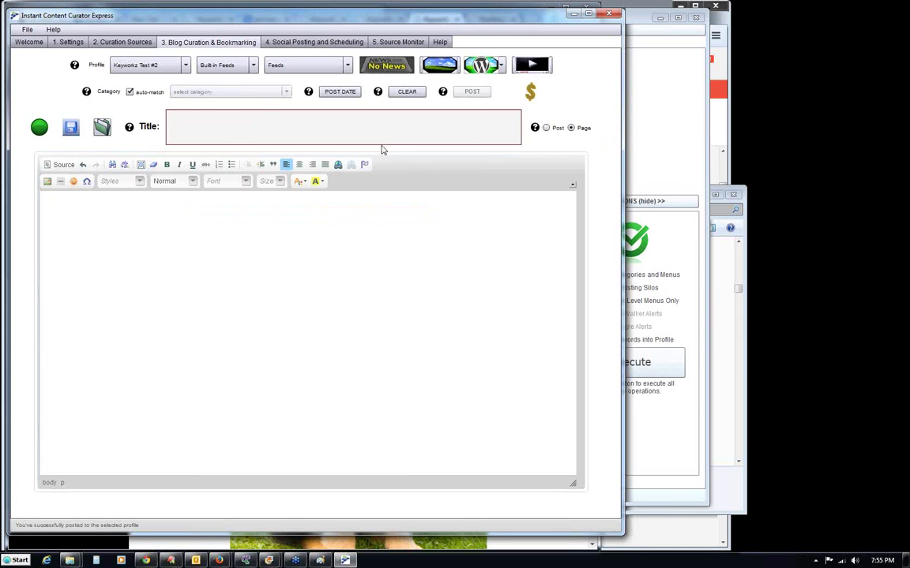
pyautogui.click(284, 66)
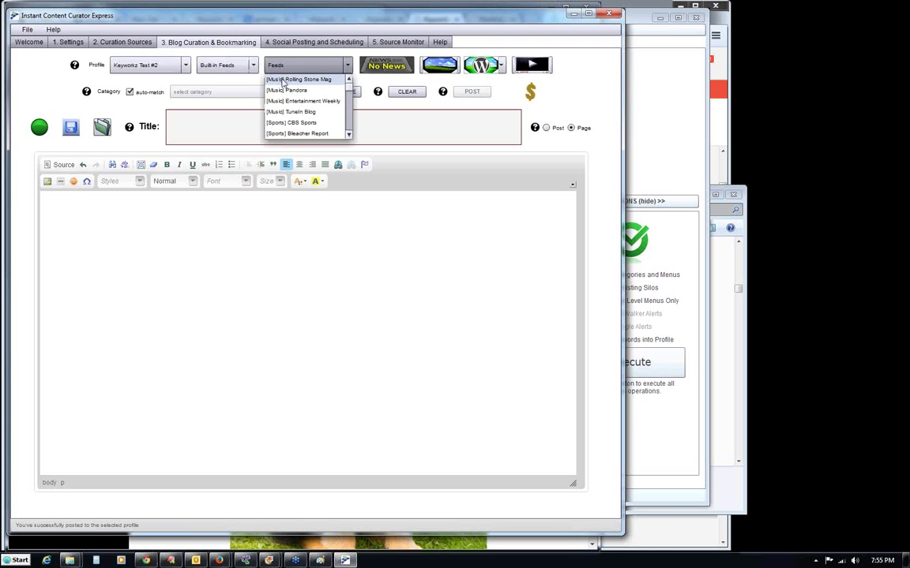
pyautogui.scroll(-5, 348, 93)
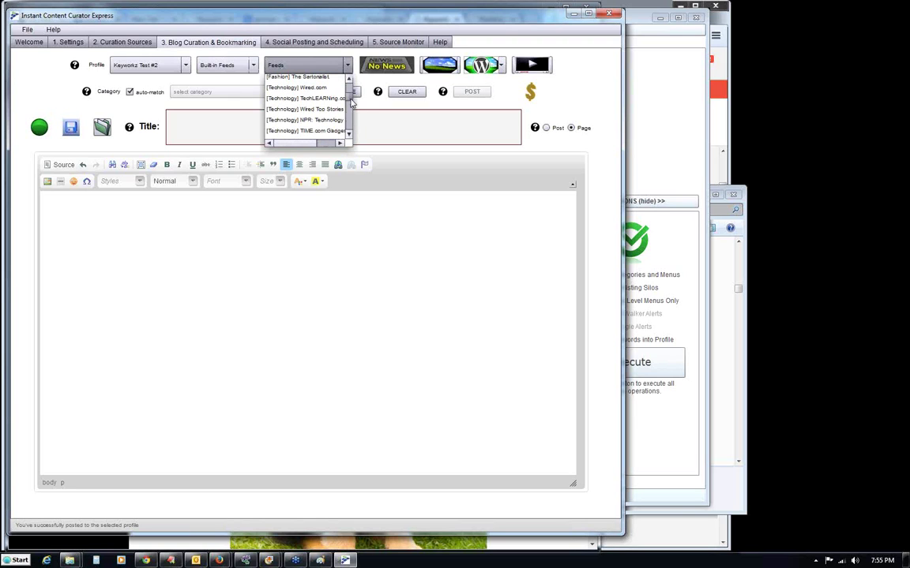
pyautogui.click(313, 87)
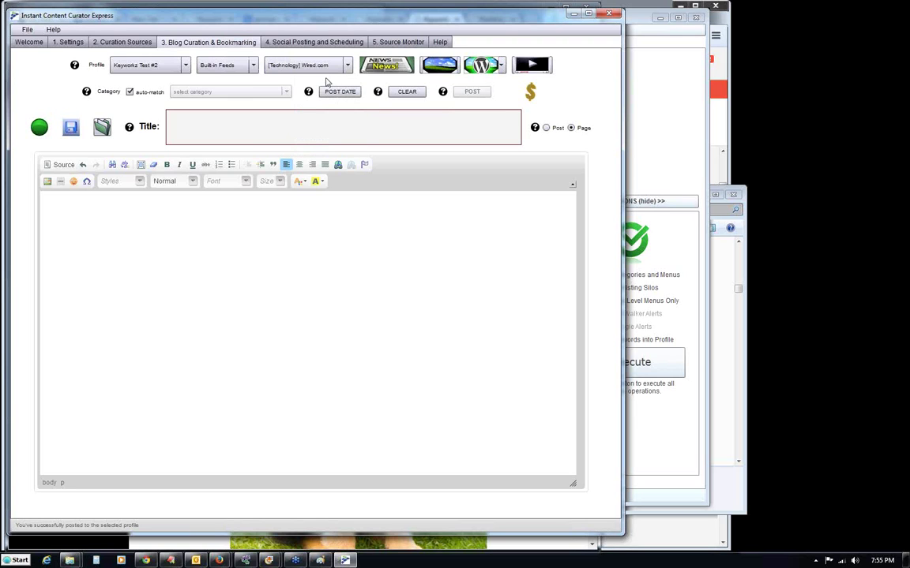
# Load the Wired article 'Have the Vikings built a Thunderdome for Migratory Birds?' and add a blank line above the closing text.
pyautogui.click(394, 70)
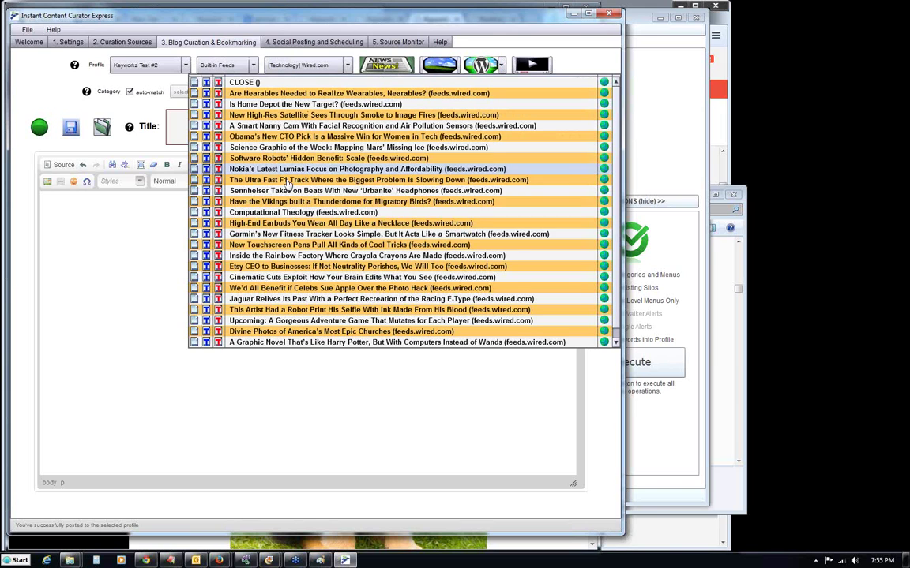
pyautogui.click(205, 202)
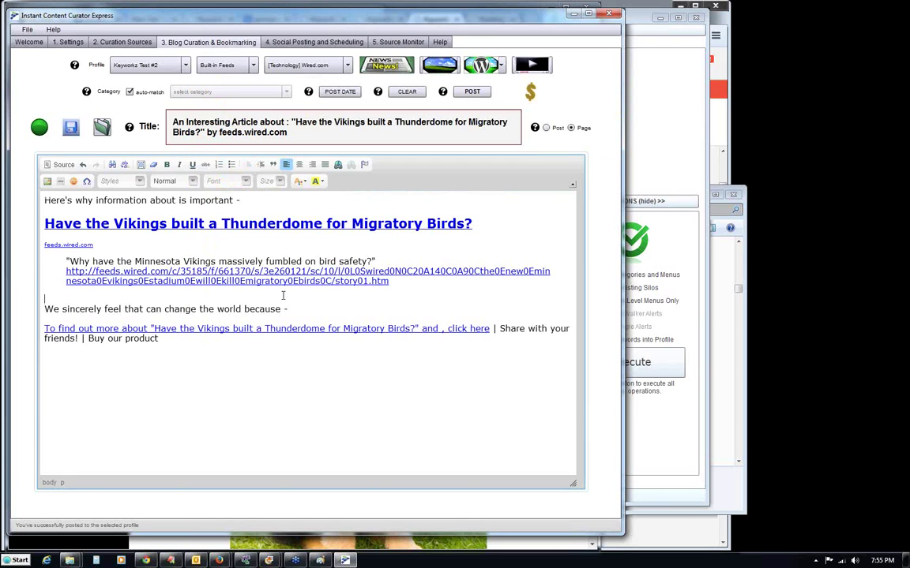
pyautogui.click(283, 295)
pyautogui.press('Return')
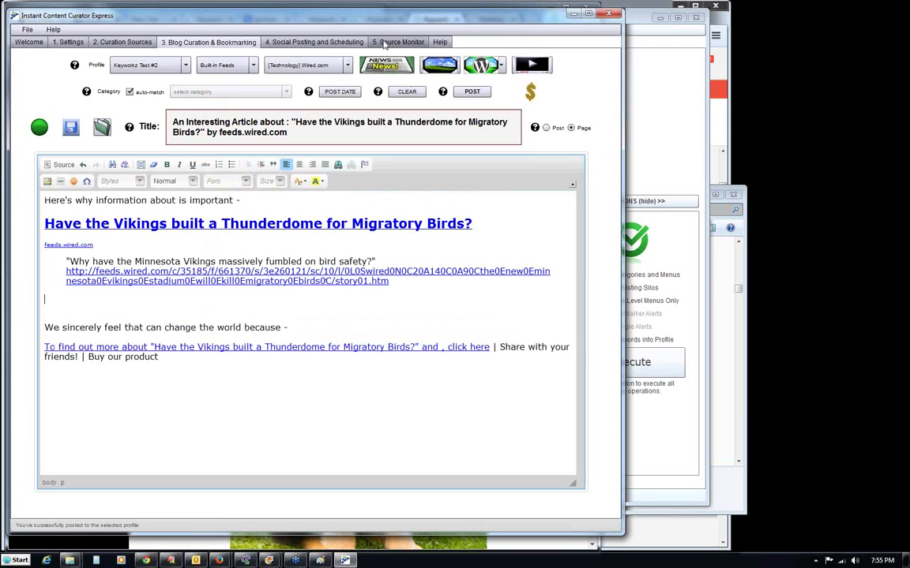
# Highlight the Wired article's opening paragraph in Source Monitor, then go back to the Blog Curation editor.
pyautogui.click(384, 43)
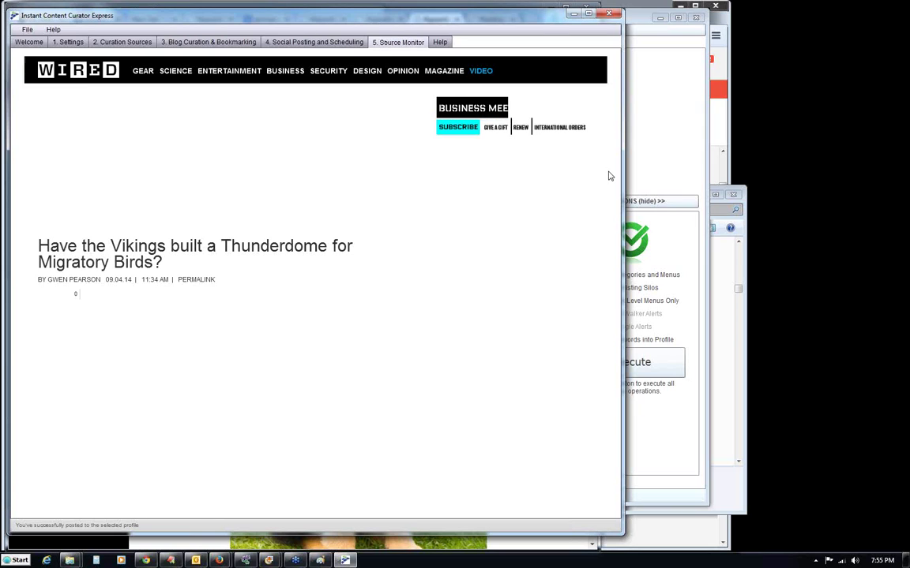
pyautogui.moveTo(34, 389); pyautogui.dragTo(248, 450)
pyautogui.hotkey('ctrl', 'c')
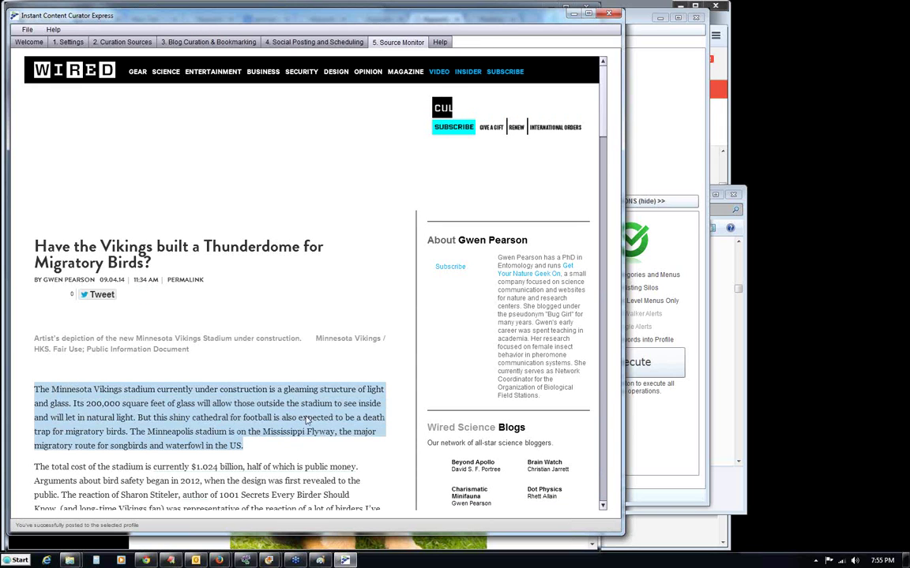
pyautogui.click(206, 43)
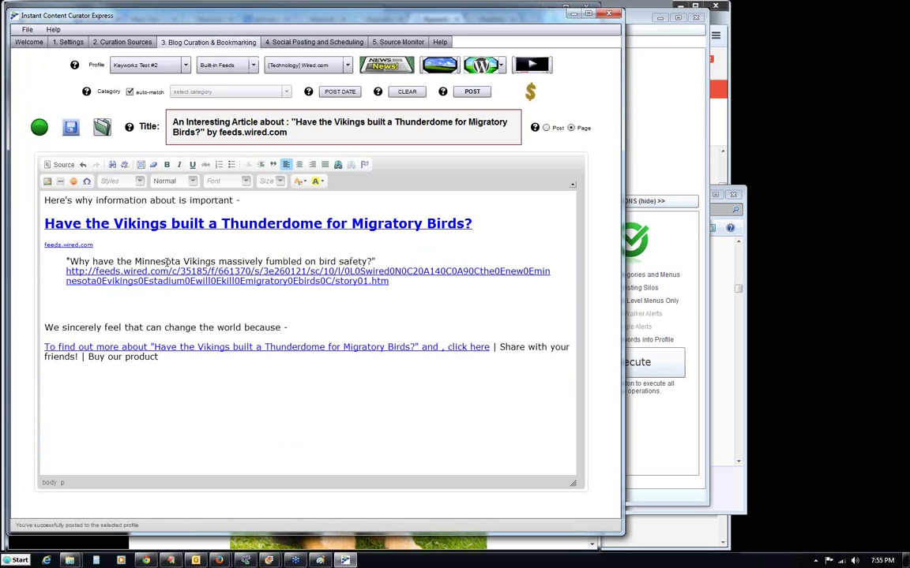
# Paste the stadium paragraph under the 'safety?' quote and overwrite the 'We sincerely feel' line with 'very interesting article, blah'.
pyautogui.moveTo(69, 261); pyautogui.dragTo(372, 262)
pyautogui.click(379, 254)
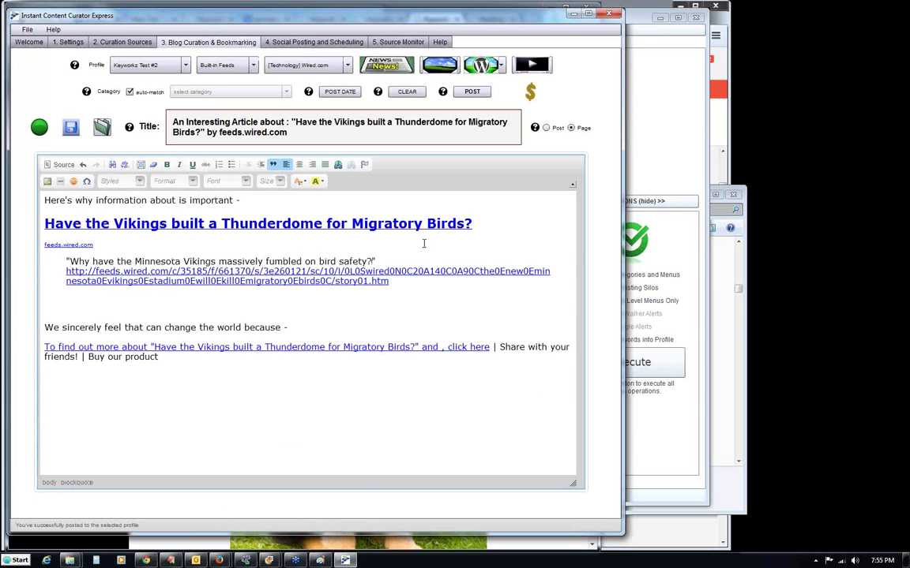
pyautogui.press('Return')
pyautogui.hotkey('ctrl', 'v')
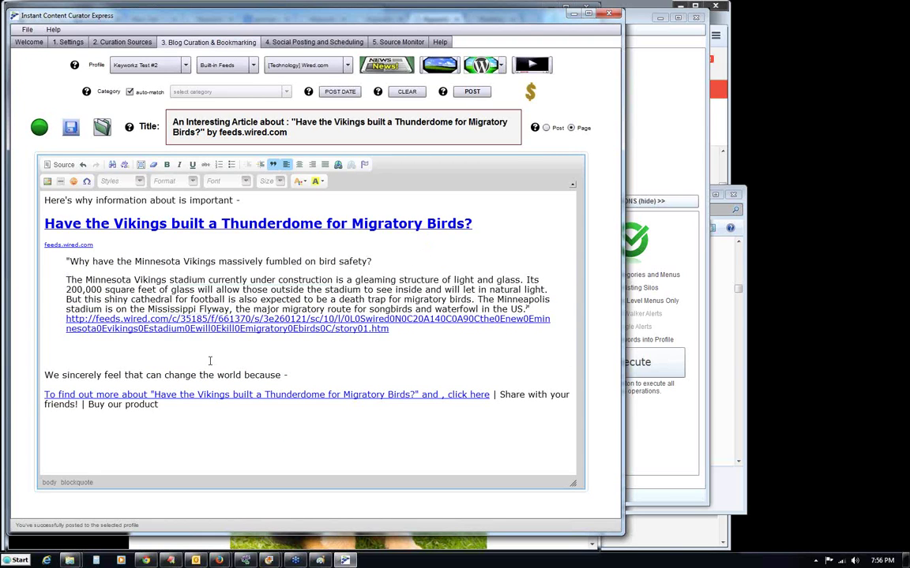
pyautogui.moveTo(302, 377); pyautogui.dragTo(79, 349)
pyautogui.write('very inter')
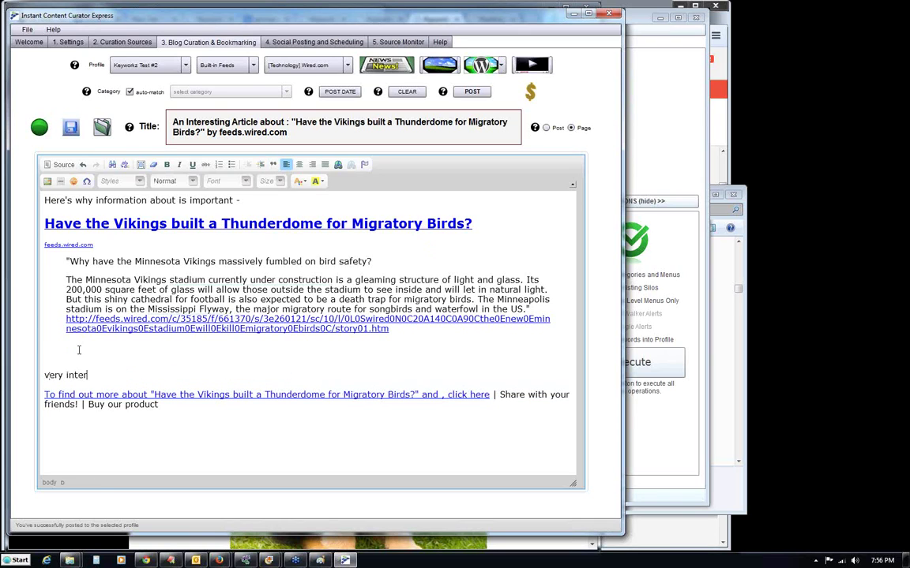
pyautogui.write('esting article, blah blah')
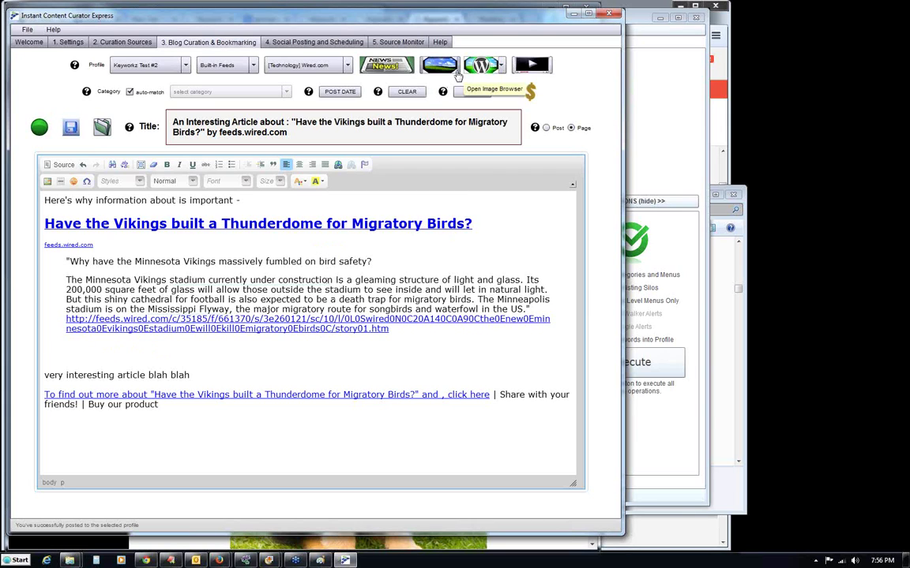
# Search images for 'birds' and insert the Hawaii red-crested bird photo, centred below the article.
pyautogui.click(456, 74)
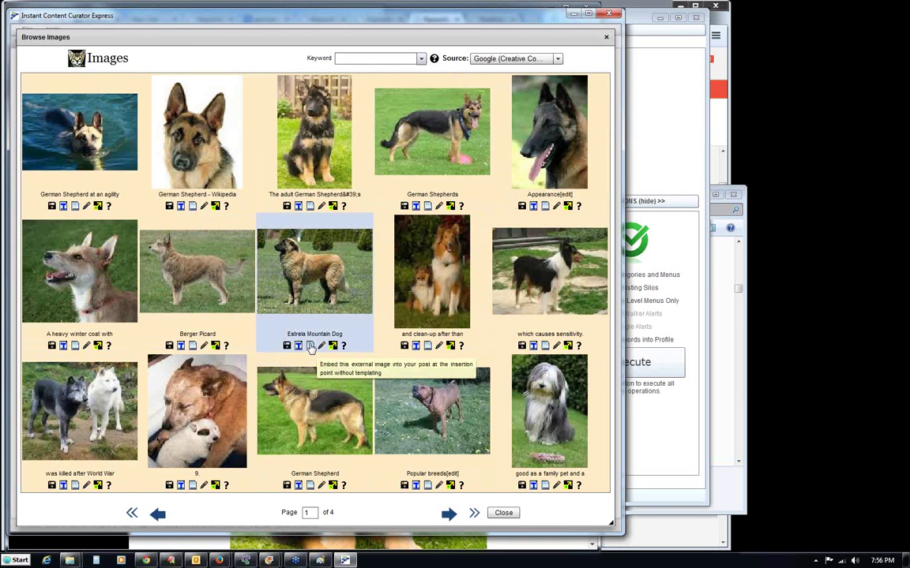
pyautogui.click(364, 62)
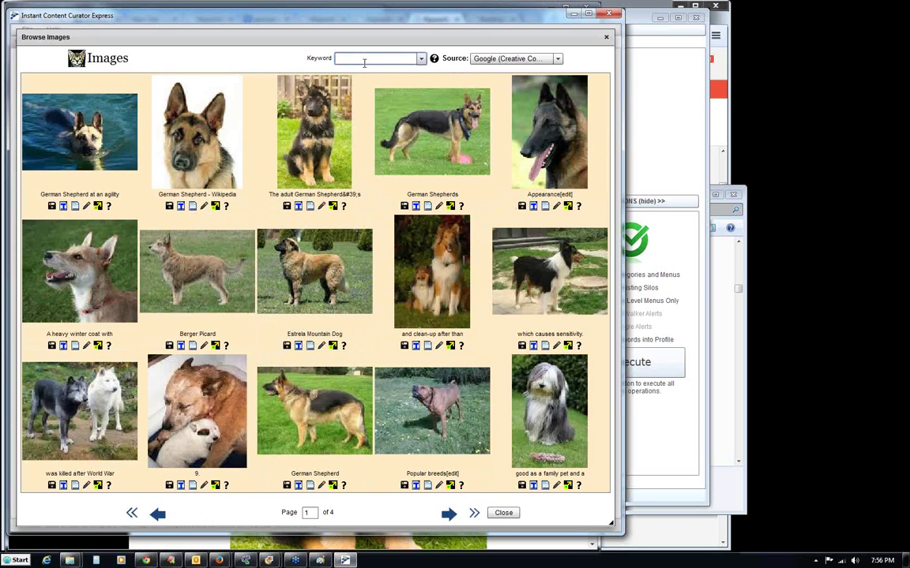
pyautogui.write('birds')
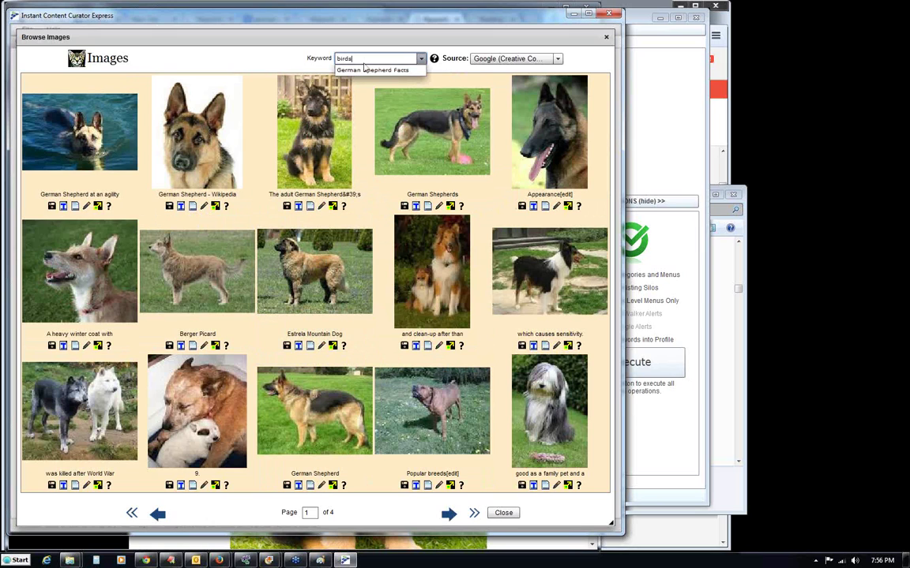
pyautogui.press('Return')
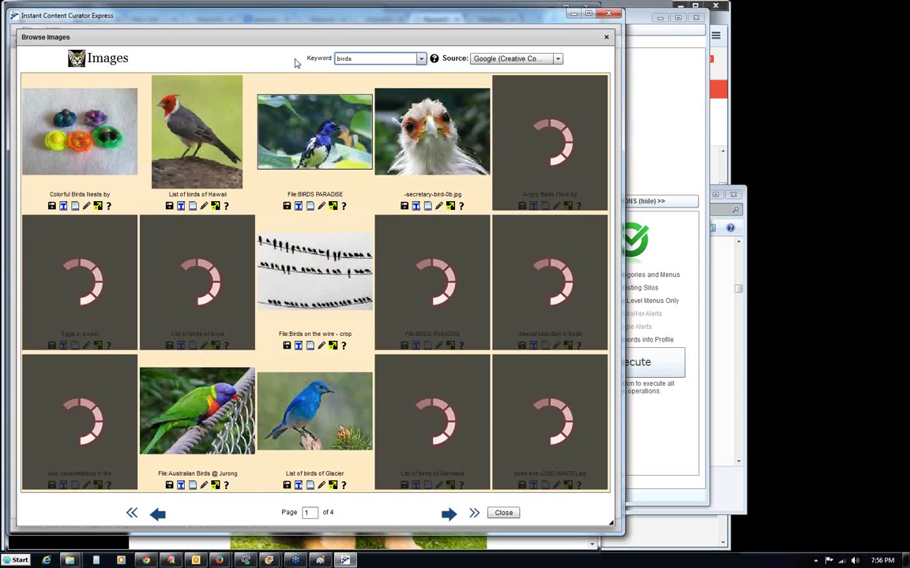
pyautogui.click(193, 206)
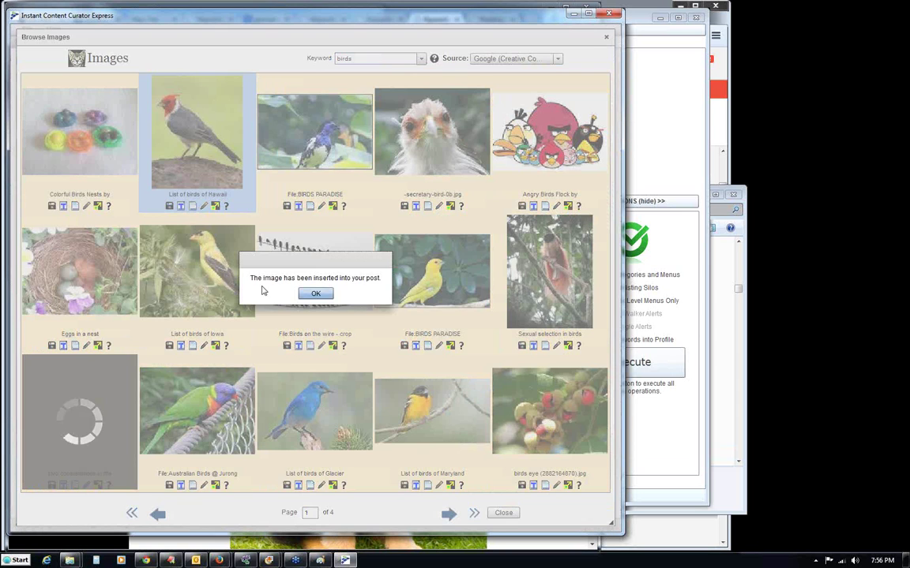
pyautogui.click(315, 294)
pyautogui.click(503, 512)
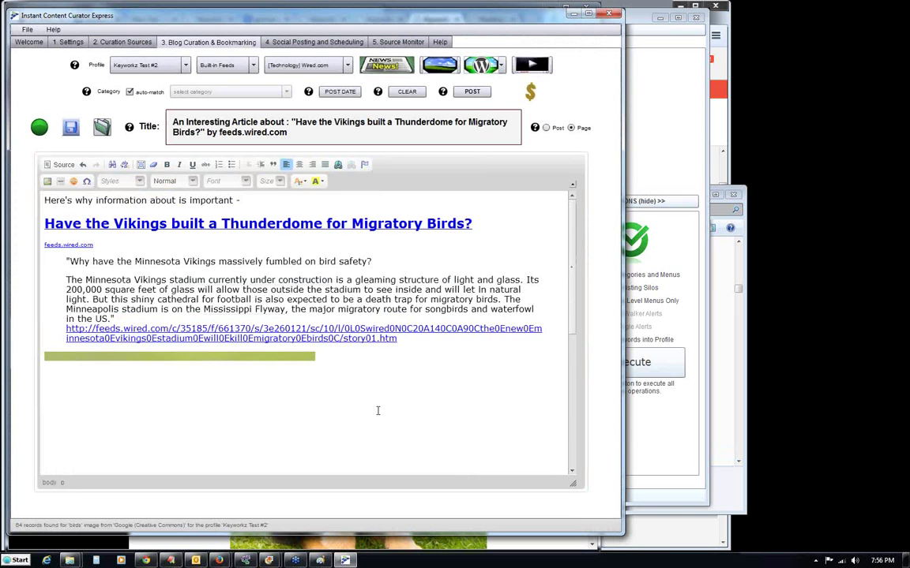
pyautogui.click(299, 164)
pyautogui.moveTo(578, 267); pyautogui.dragTo(563, 410)
# Publish the Vikings article through Quick Post and open the live post in the browser.
pyautogui.scroll(10, 511, 234)
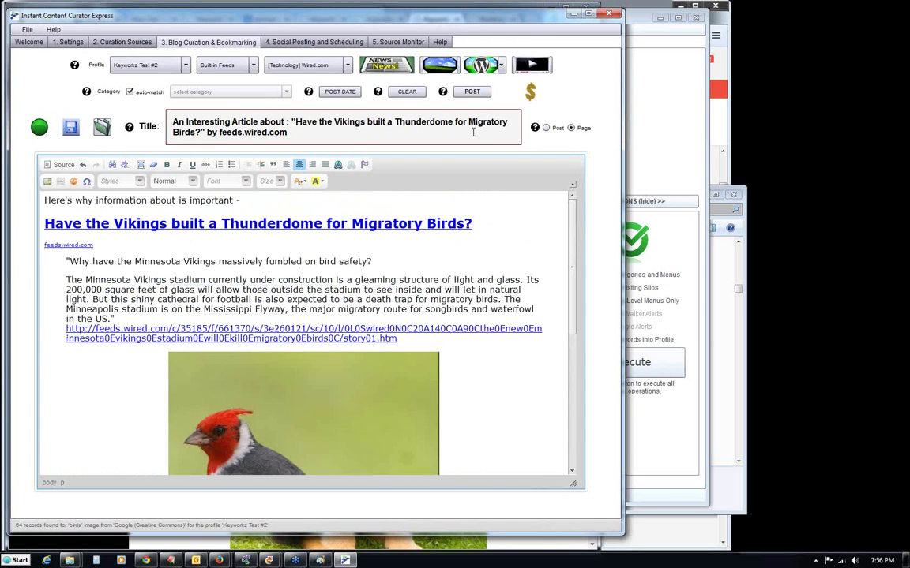
pyautogui.click(473, 91)
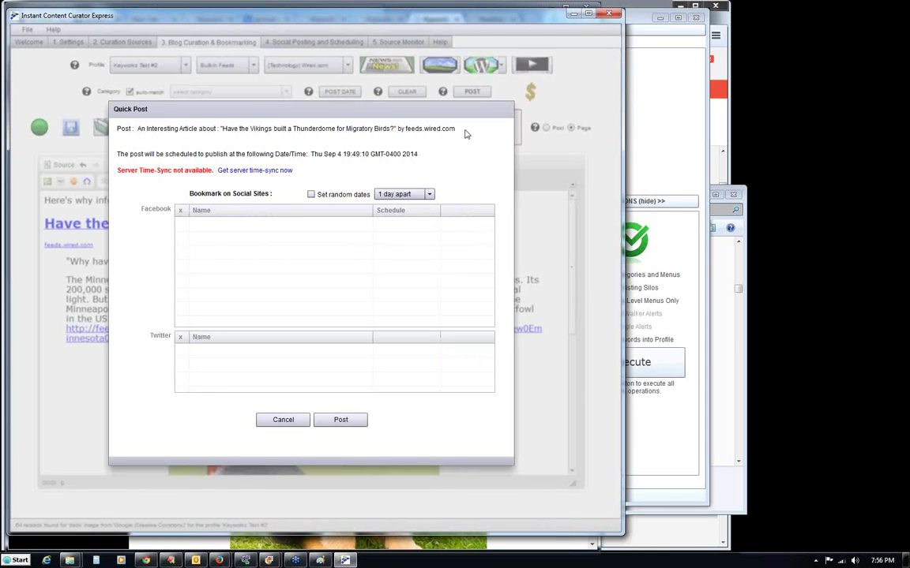
pyautogui.click(354, 426)
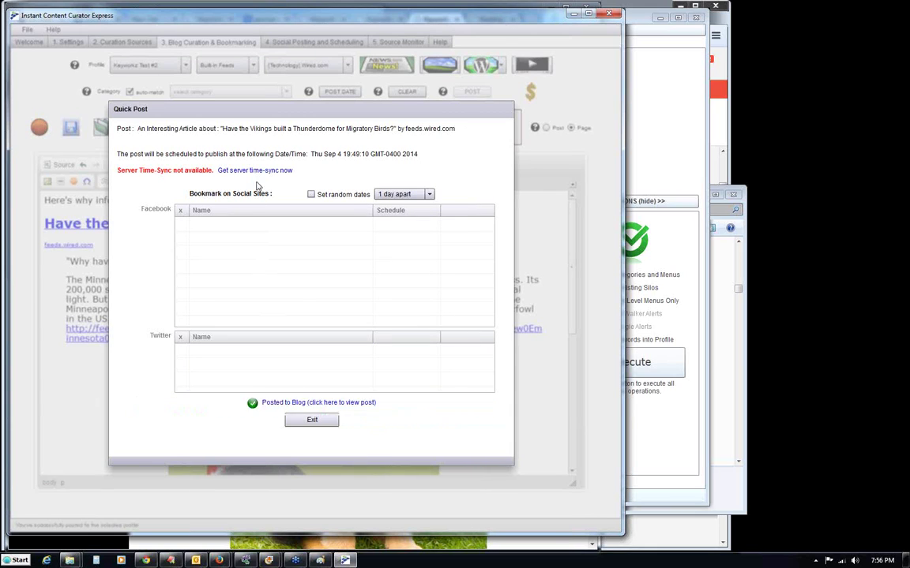
pyautogui.click(347, 403)
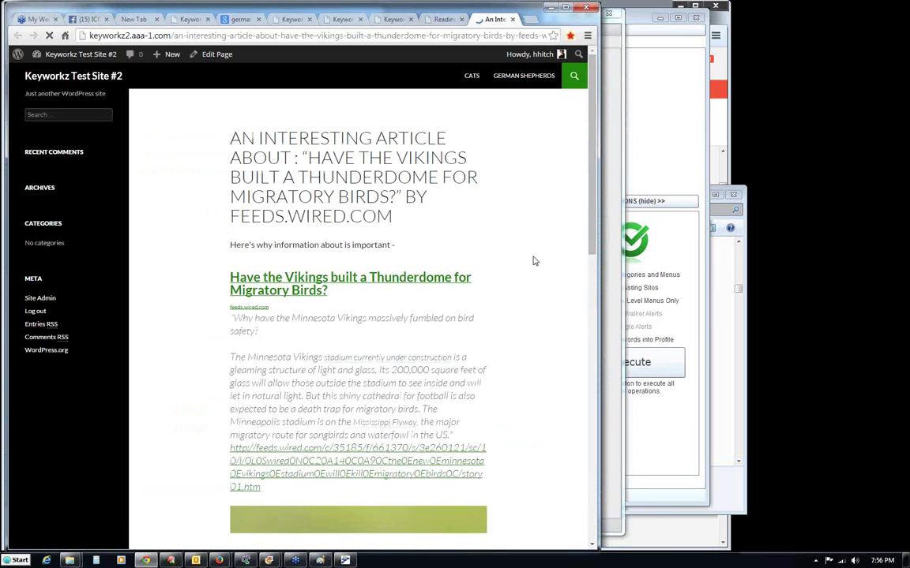
# Scroll through the live Vikings post to check the bird image, then minimize Chrome.
pyautogui.moveTo(588, 187); pyautogui.dragTo(592, 387)
pyautogui.scroll(15, 579, 239)
pyautogui.moveTo(589, 157); pyautogui.dragTo(594, 235)
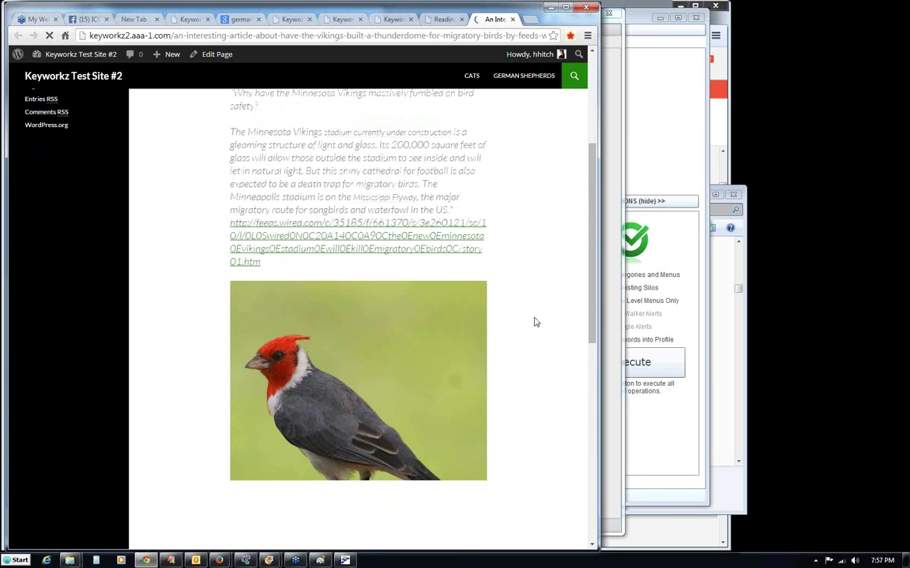
pyautogui.moveTo(587, 303); pyautogui.dragTo(587, 202)
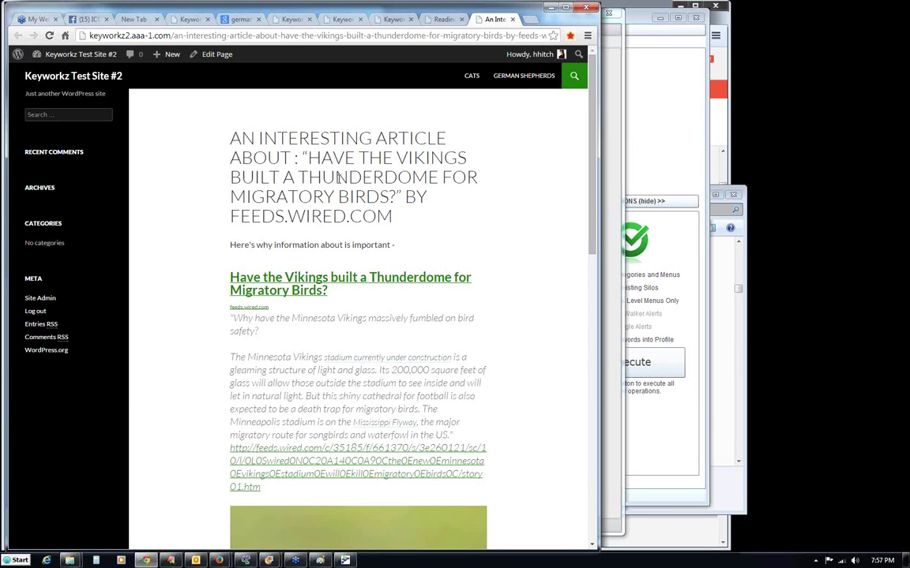
pyautogui.click(550, 7)
# Exit the Quick Post confirmation and switch away from the curator to ICC Keyworkz.
pyautogui.click(311, 420)
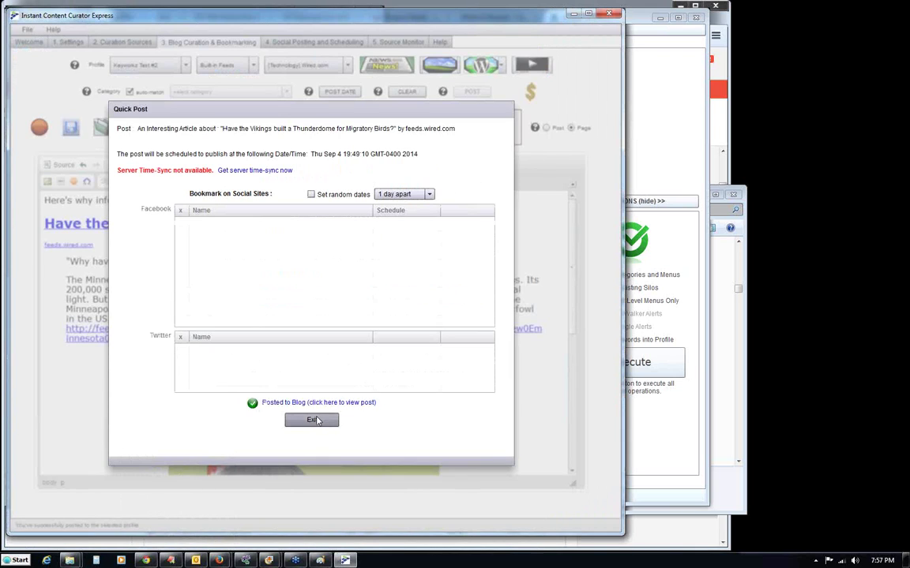
pyautogui.click(489, 263)
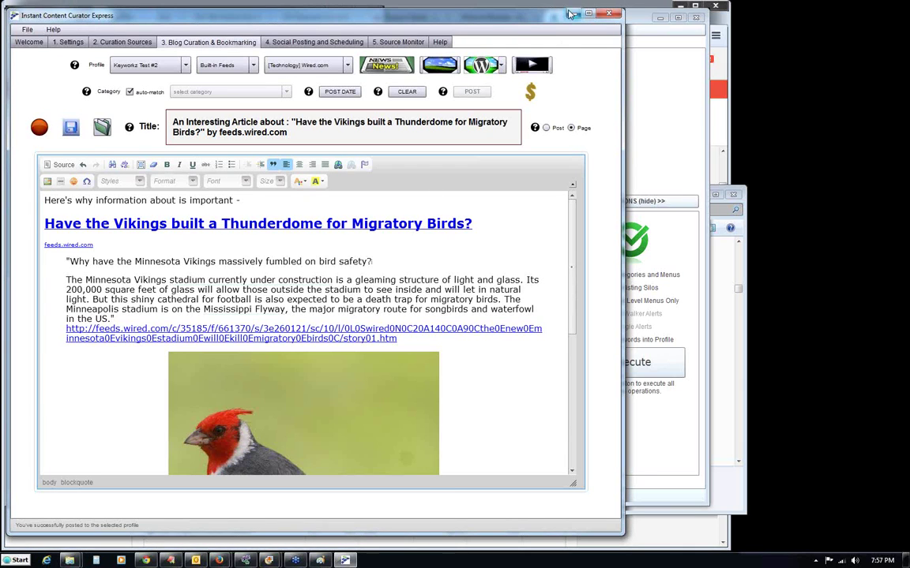
pyautogui.hotkey('alt', 'Tab')
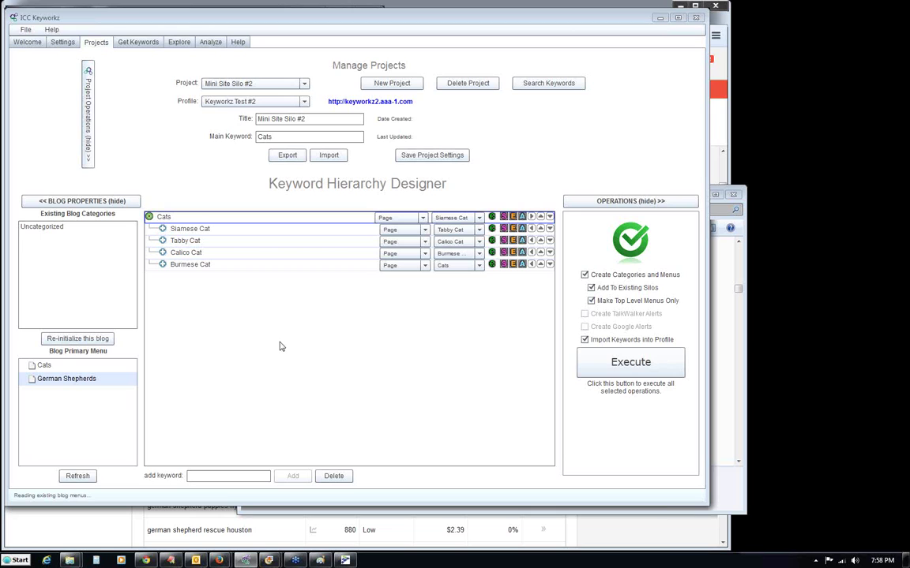
# Switch the curator to the Mixing and Mastering profile and clear the Wired article.
pyautogui.click(345, 560)
pyautogui.click(140, 65)
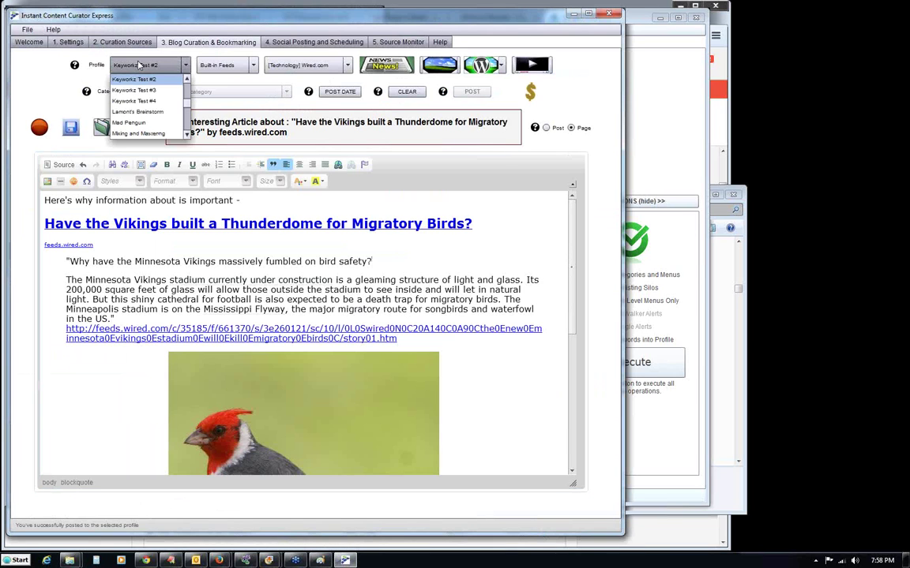
pyautogui.scroll(-2, 189, 106)
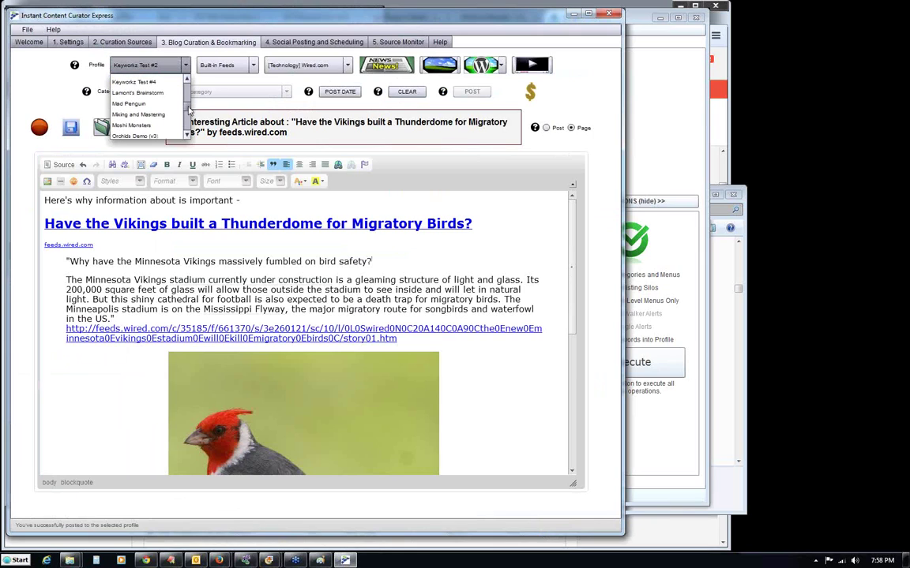
pyautogui.click(158, 111)
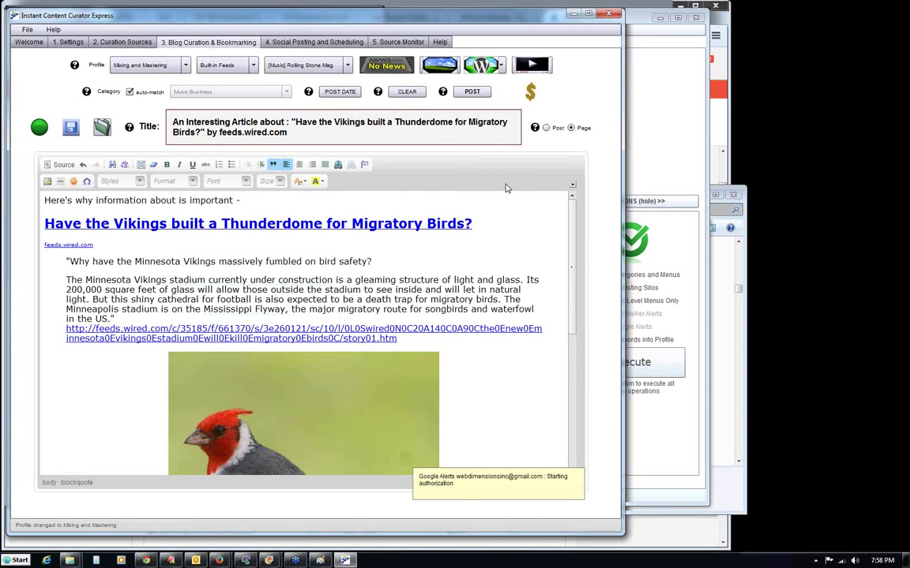
pyautogui.click(402, 93)
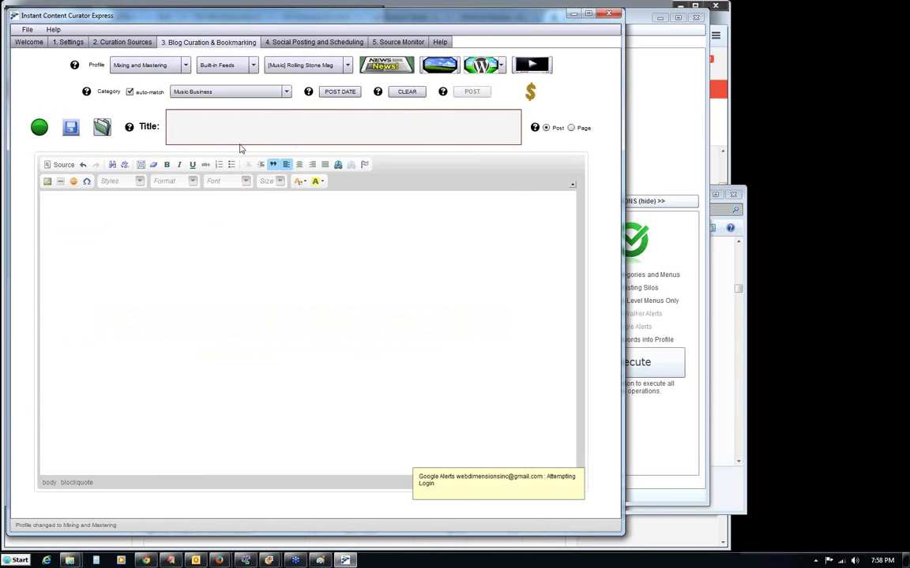
# Browse the post category list, leaving it set to Music Business.
pyautogui.click(259, 91)
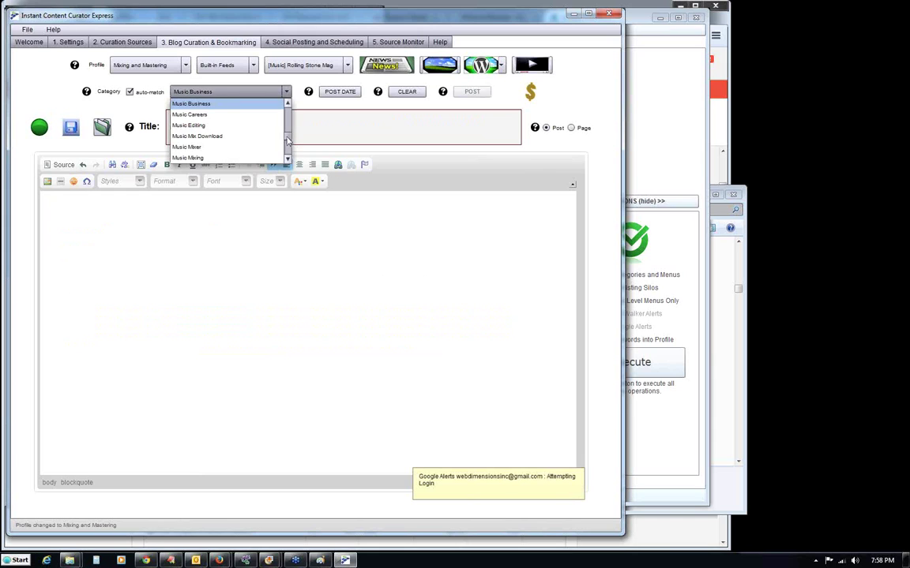
pyautogui.moveTo(288, 142); pyautogui.dragTo(290, 105)
pyautogui.click(296, 86)
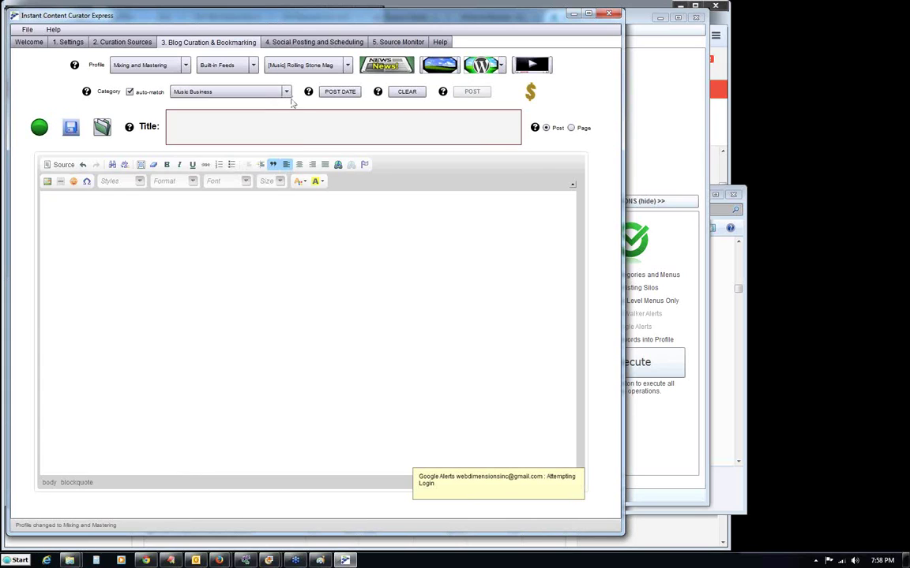
pyautogui.click(265, 92)
pyautogui.moveTo(289, 140); pyautogui.dragTo(289, 101)
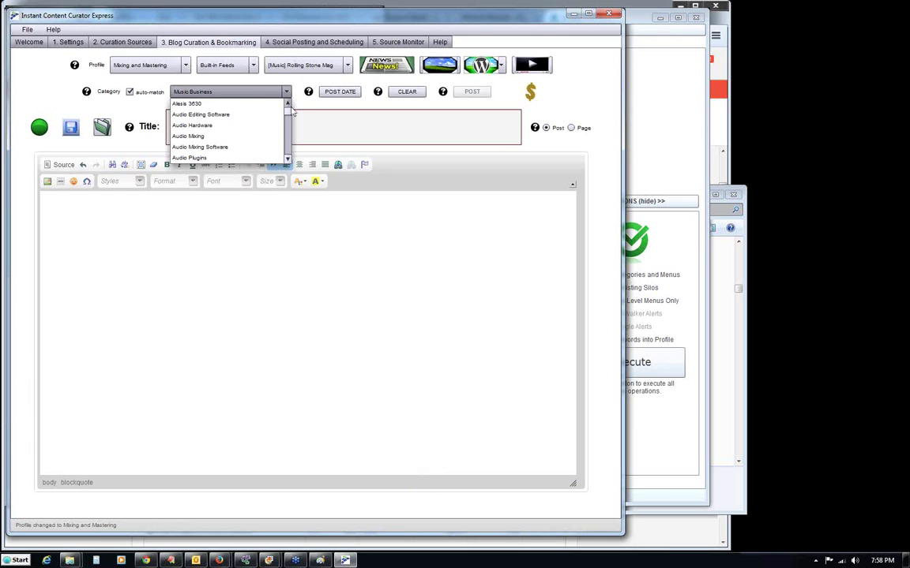
pyautogui.scroll(-3, 262, 104)
pyautogui.scroll(5, 288, 118)
pyautogui.scroll(-1, 289, 117)
pyautogui.scroll(1, 289, 116)
pyautogui.scroll(1, 290, 113)
pyautogui.moveTo(289, 115); pyautogui.dragTo(267, 72)
pyautogui.click(267, 72)
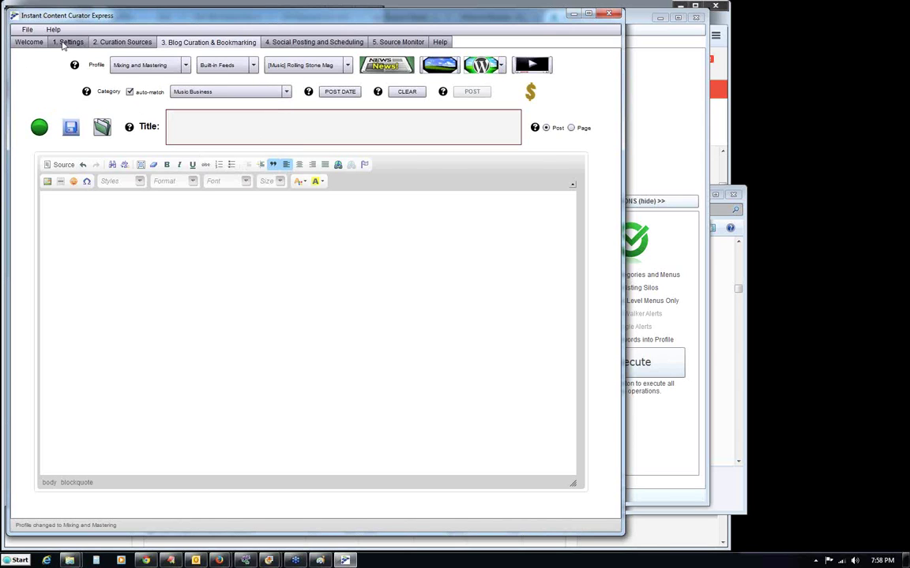
# In Settings, select Online Dj in the Keywords List and save it as the default keyword.
pyautogui.click(55, 42)
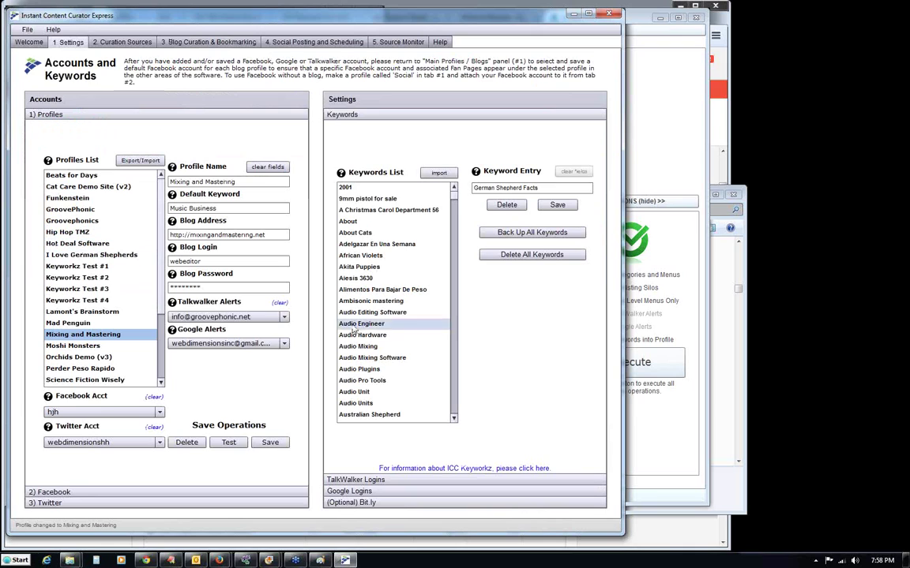
pyautogui.moveTo(454, 200); pyautogui.dragTo(460, 292)
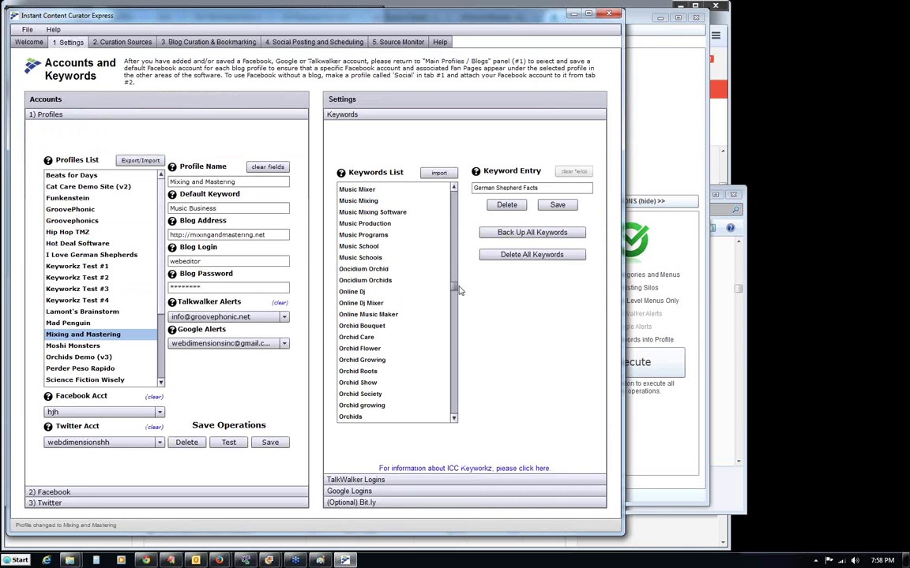
pyautogui.click(361, 293)
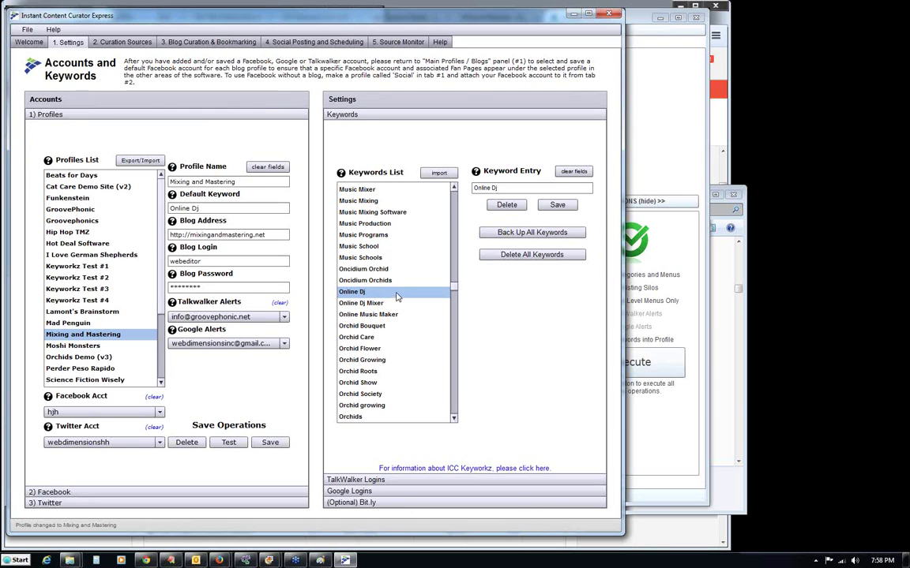
pyautogui.click(270, 443)
pyautogui.click(209, 41)
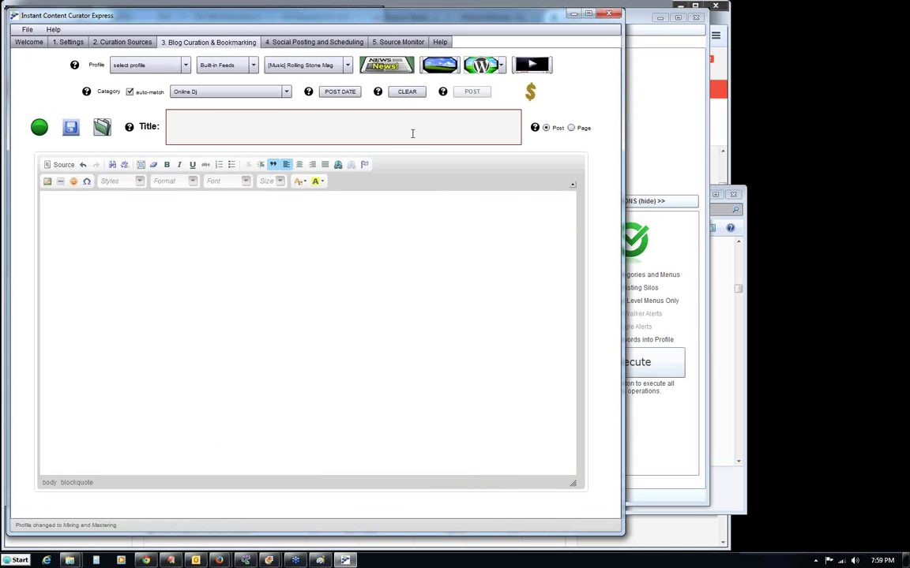
# Embed the first Online Dj video, '2011 DMC Online DJ Championship Finals - DJAS1', into the post.
pyautogui.click(533, 66)
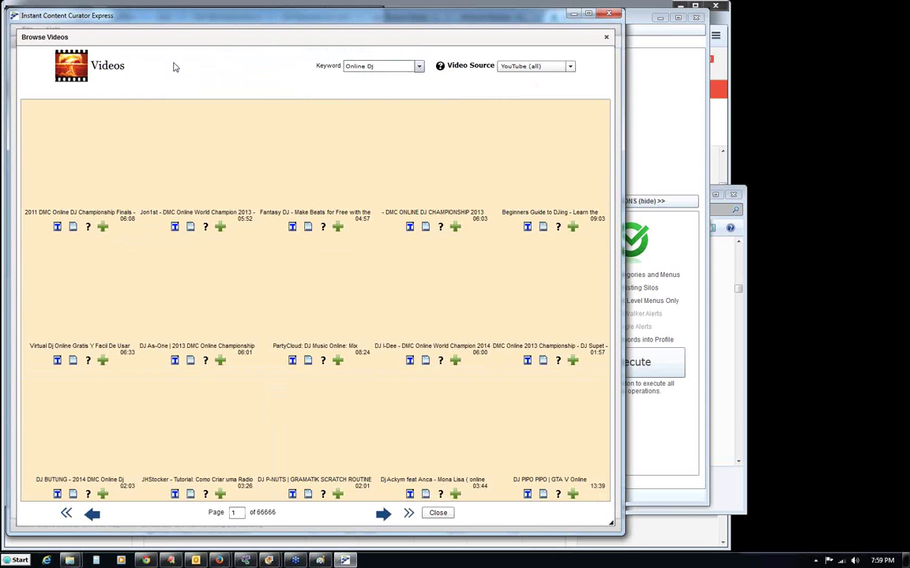
pyautogui.click(57, 227)
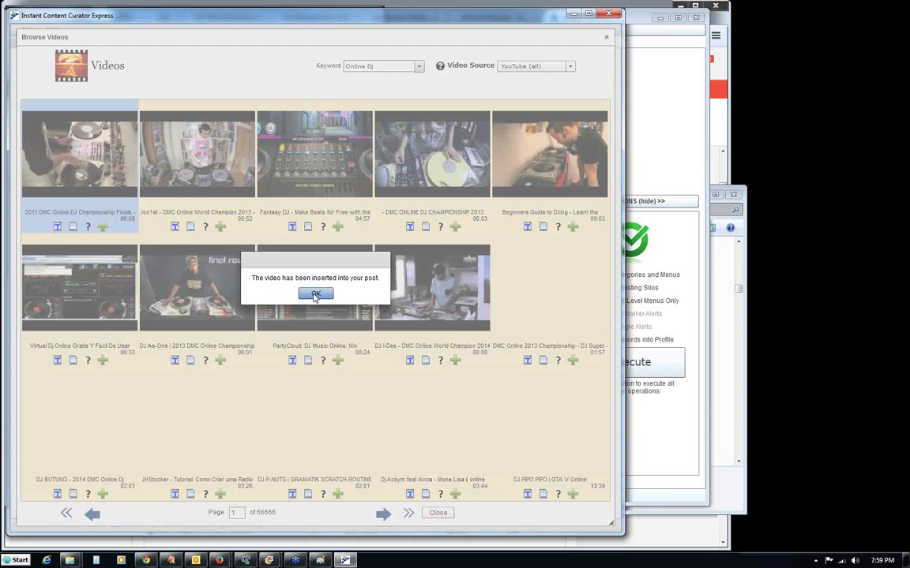
pyautogui.click(315, 294)
pyautogui.click(437, 512)
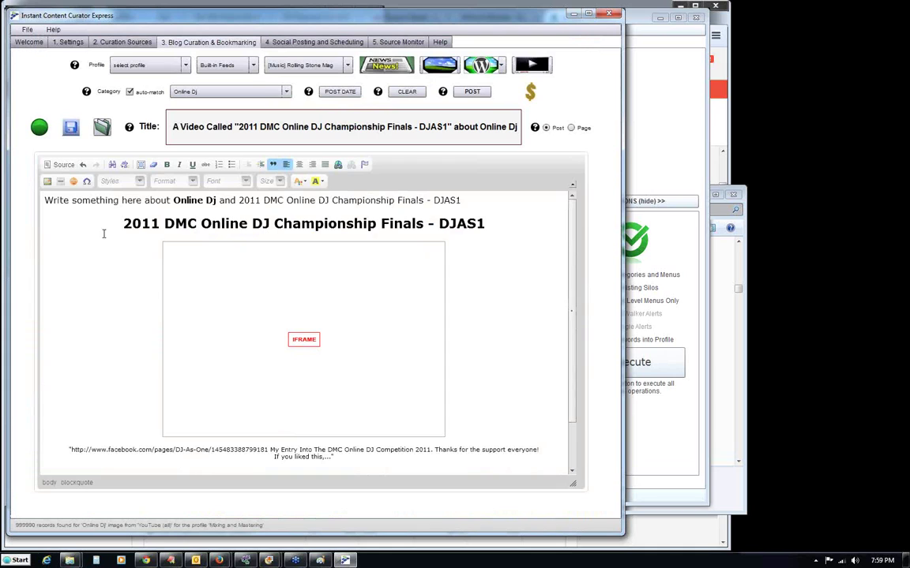
# Select the placeholder line, keep Online Dj as the post category, and minimize the curator.
pyautogui.moveTo(45, 201); pyautogui.dragTo(141, 200)
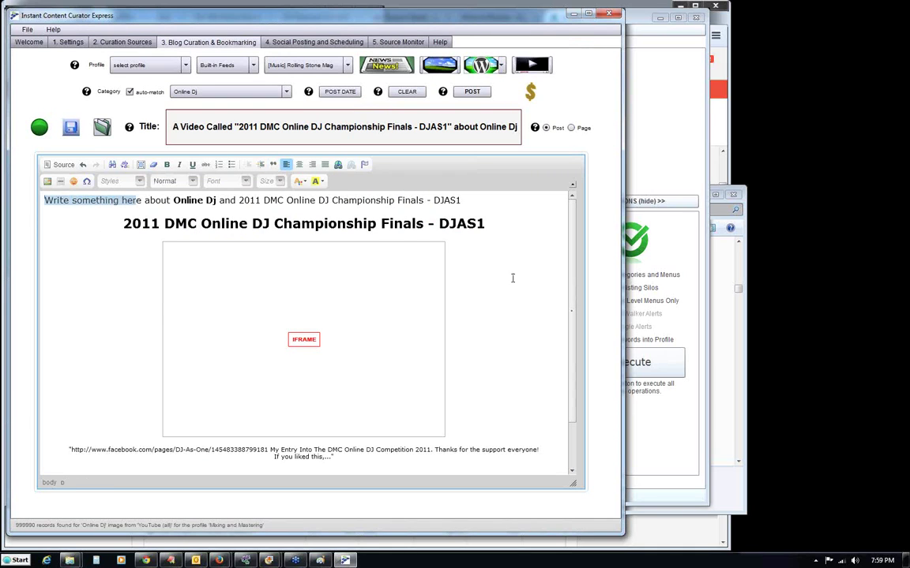
pyautogui.scroll(-5, 518, 272)
pyautogui.scroll(4, 518, 261)
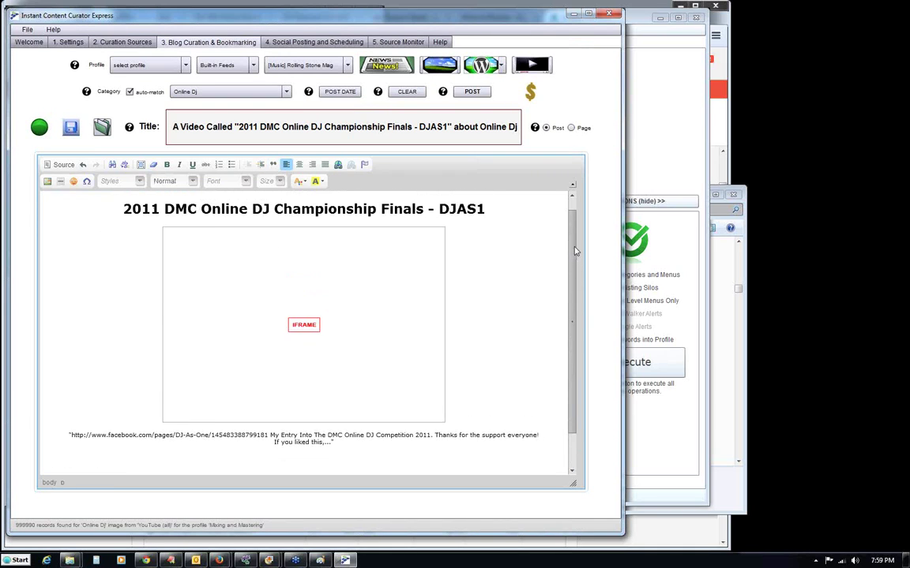
pyautogui.scroll(1, 576, 251)
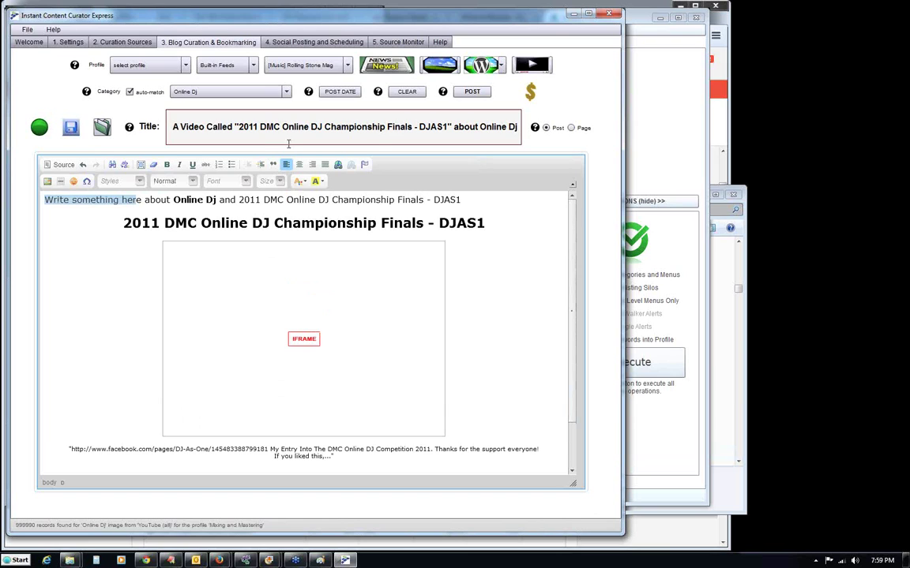
pyautogui.click(212, 92)
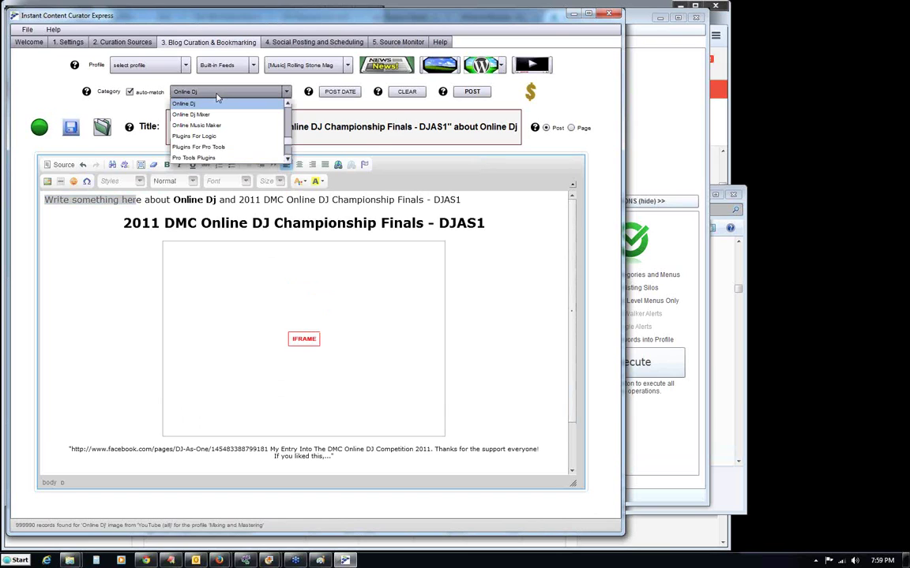
pyautogui.click(180, 74)
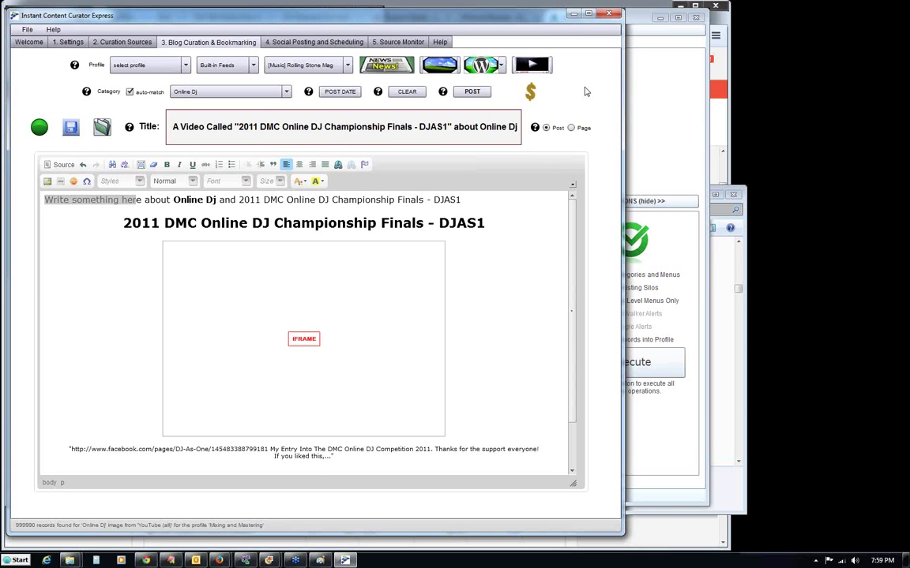
pyautogui.click(567, 12)
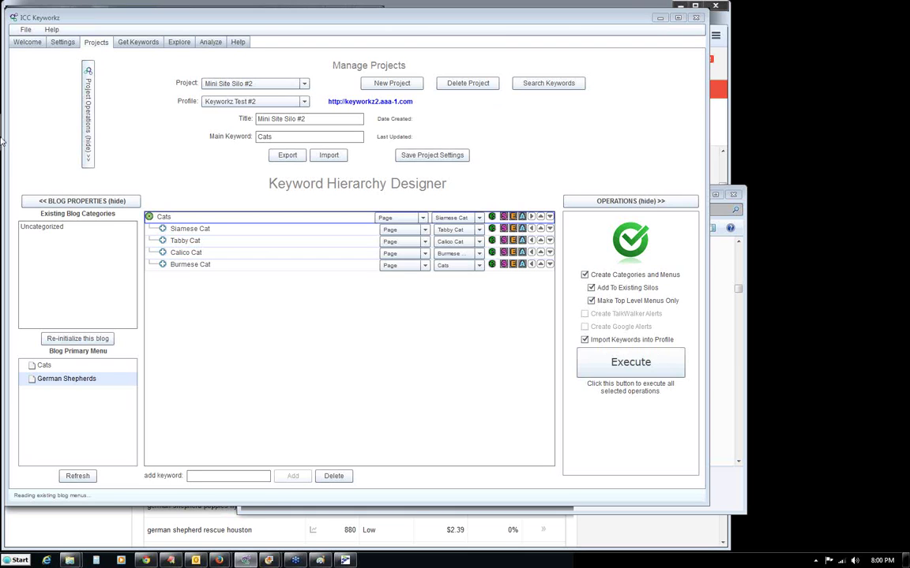
# Resize and move ICC Keyworkz to the left, then untick Create Categories and Menus.
pyautogui.moveTo(7, 120); pyautogui.dragTo(75, 147)
pyautogui.moveTo(201, 22); pyautogui.dragTo(116, 16)
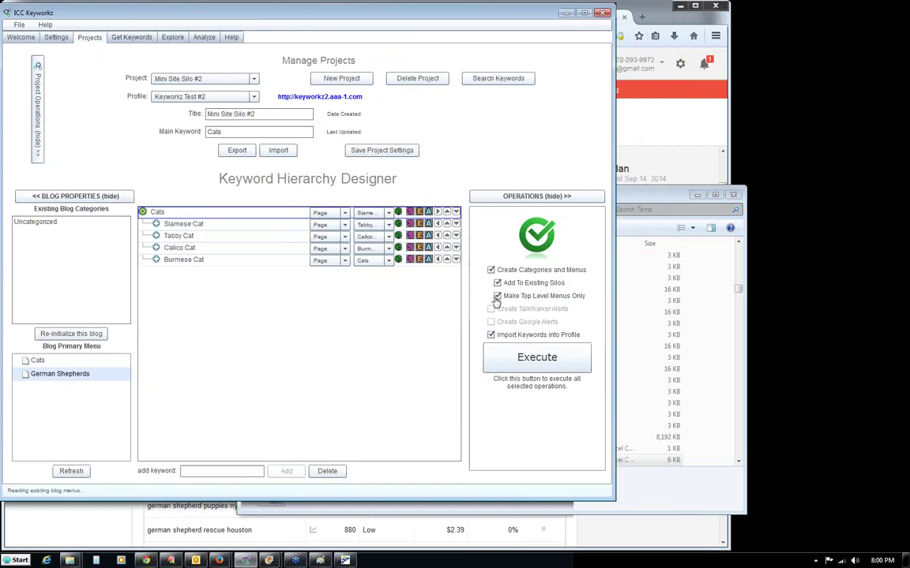
pyautogui.click(491, 270)
pyautogui.click(497, 295)
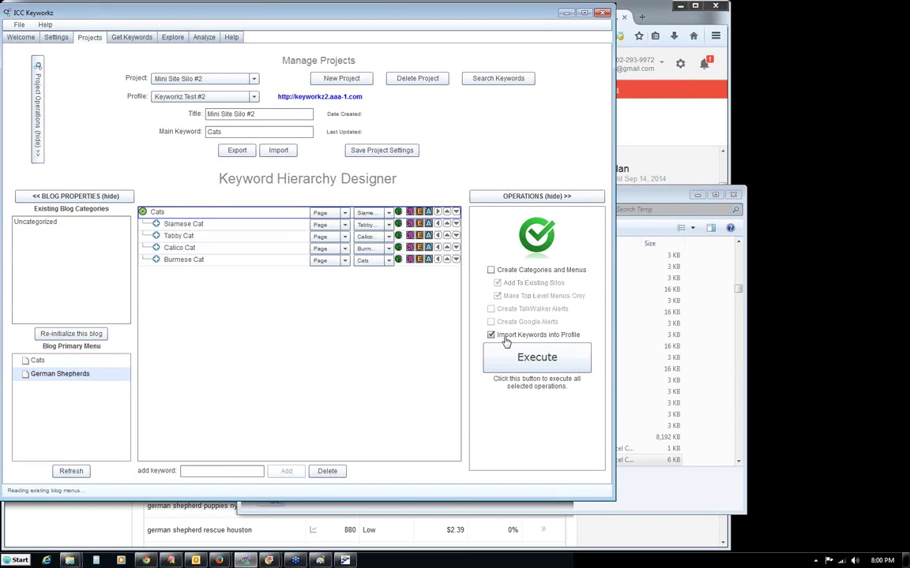